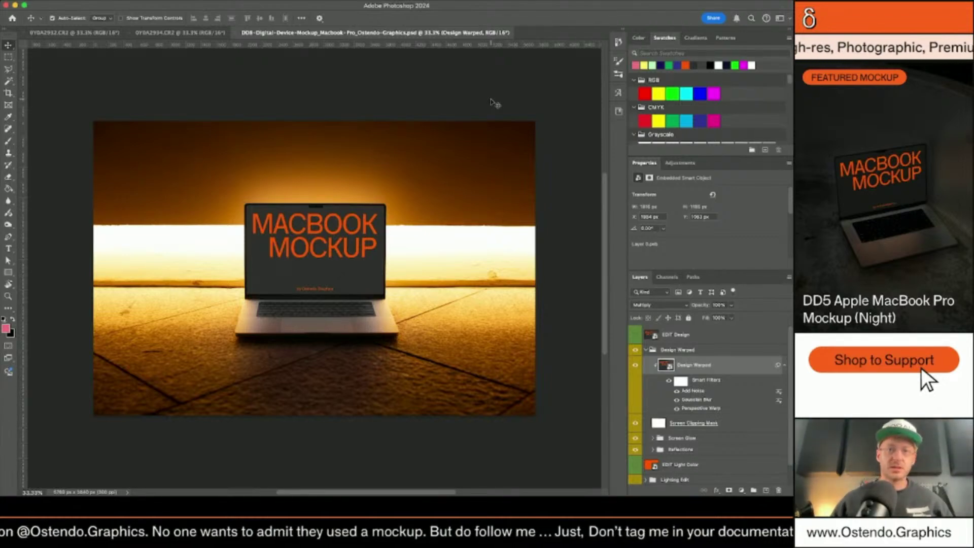
Expand the Design Warped group and its Screen Glow and Reflections subgroups to view the finished mockup's layer structure.
{"action": "left_click", "coordinate": [648, 351]}
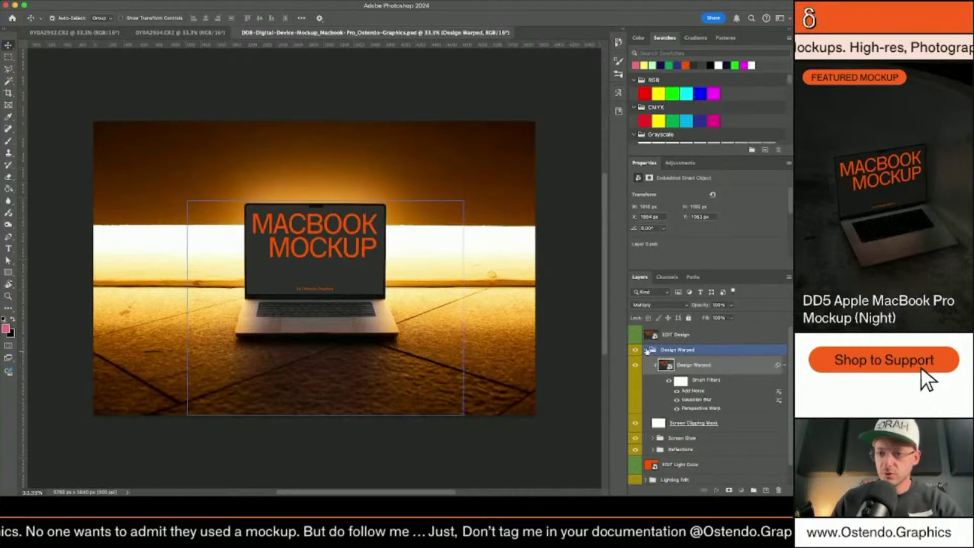
{"action": "left_click", "coordinate": [647, 351]}
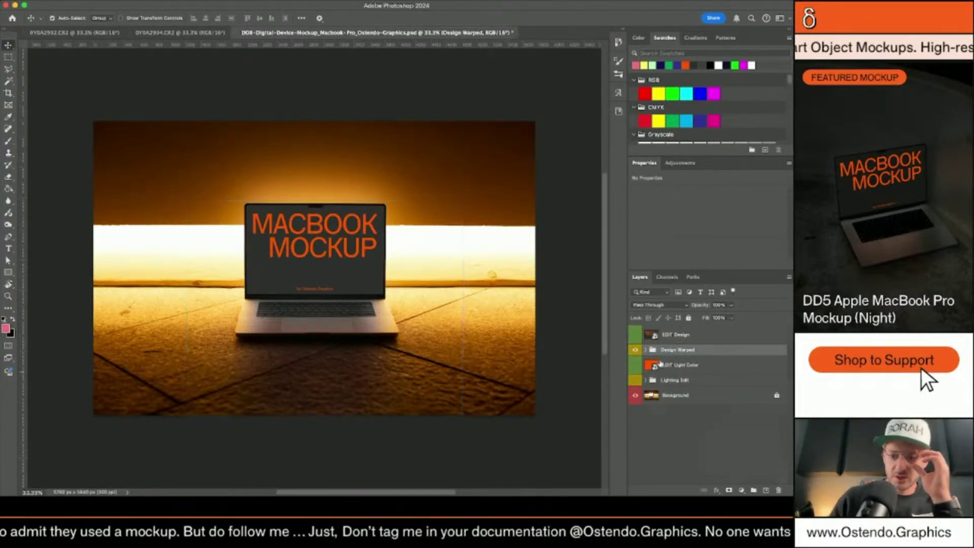
{"action": "left_click", "coordinate": [651, 368]}
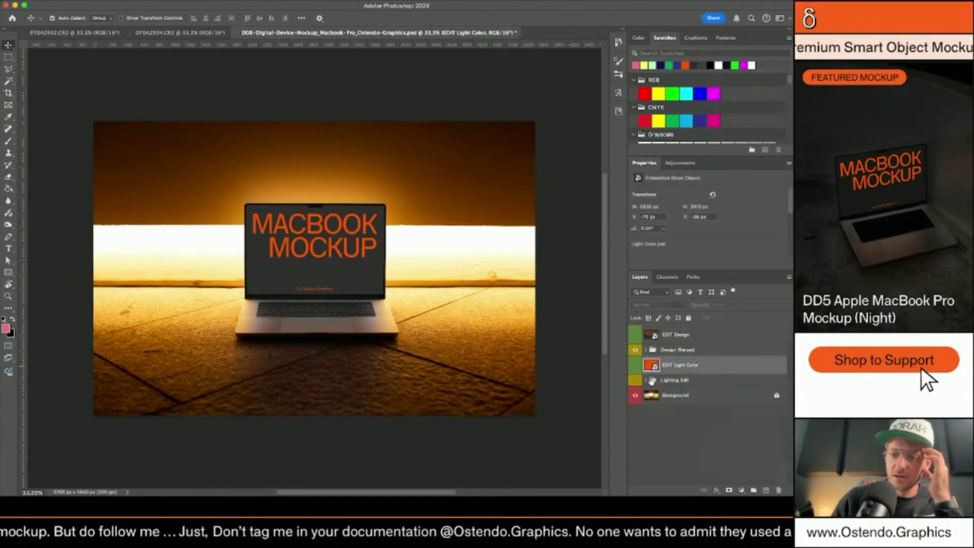
{"action": "left_click", "coordinate": [652, 352]}
{"action": "left_click", "coordinate": [646, 350]}
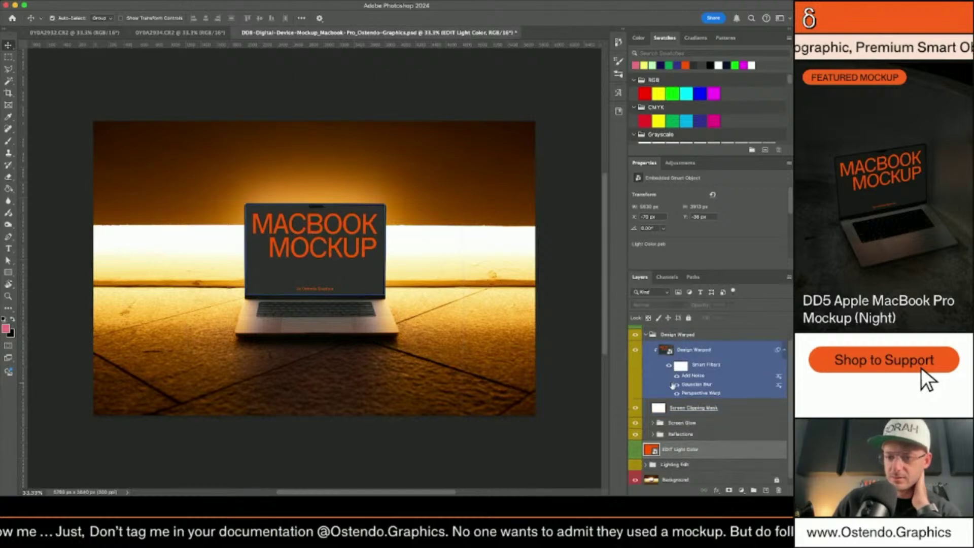
{"action": "left_click", "coordinate": [656, 423]}
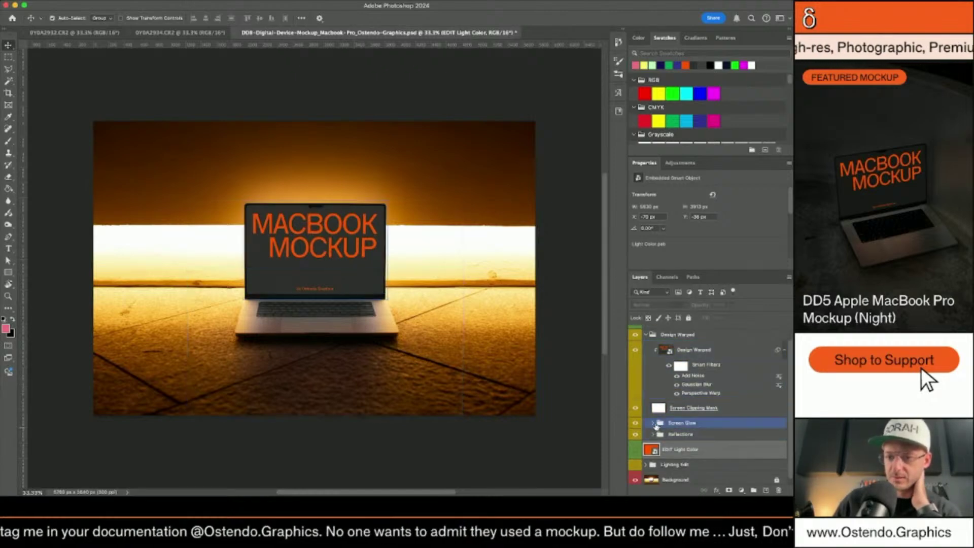
{"action": "left_click", "coordinate": [653, 423]}
{"action": "left_click", "coordinate": [653, 423]}
{"action": "left_click", "coordinate": [654, 434]}
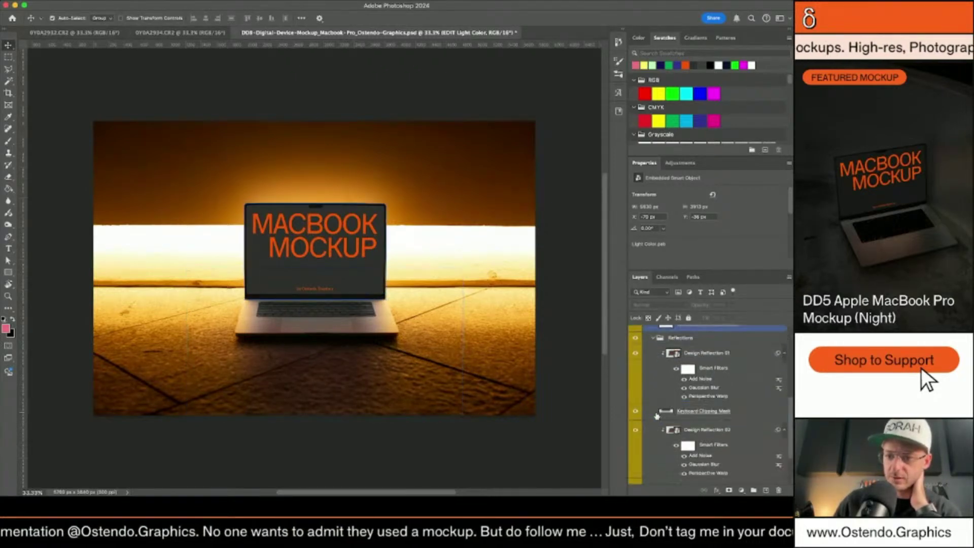
{"action": "left_click", "coordinate": [657, 412]}
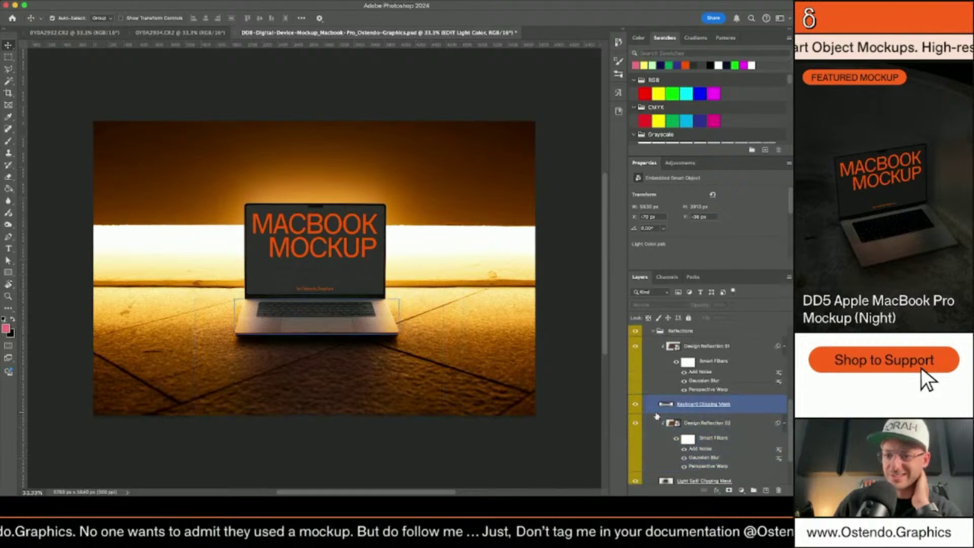
Examine the design layers, clipping masks and smart filters inside the Screen Glow and Reflections groups.
{"action": "scroll", "coordinate": [657, 415], "scroll_direction": "up", "scroll_amount": 5}
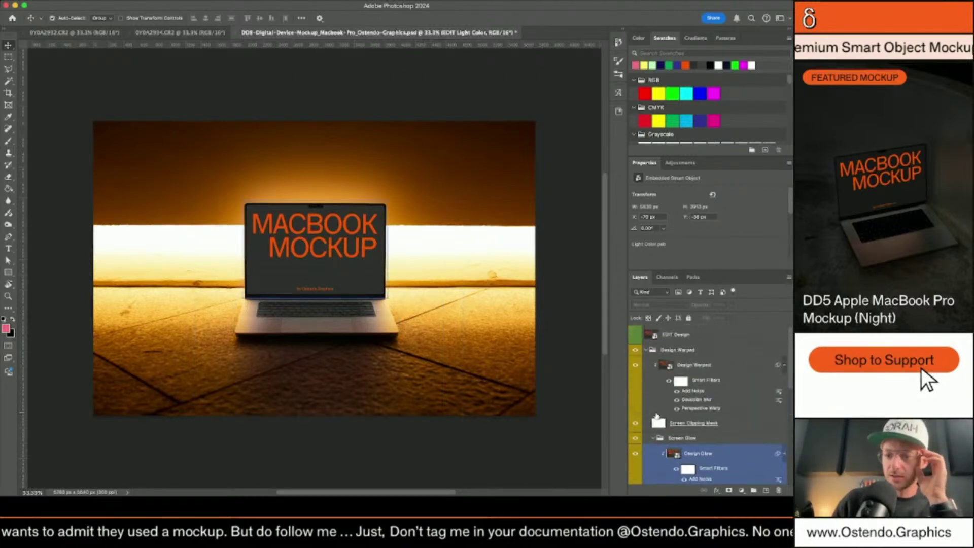
{"action": "left_click", "coordinate": [657, 415]}
{"action": "scroll", "coordinate": [657, 416], "scroll_direction": "down", "scroll_amount": 5}
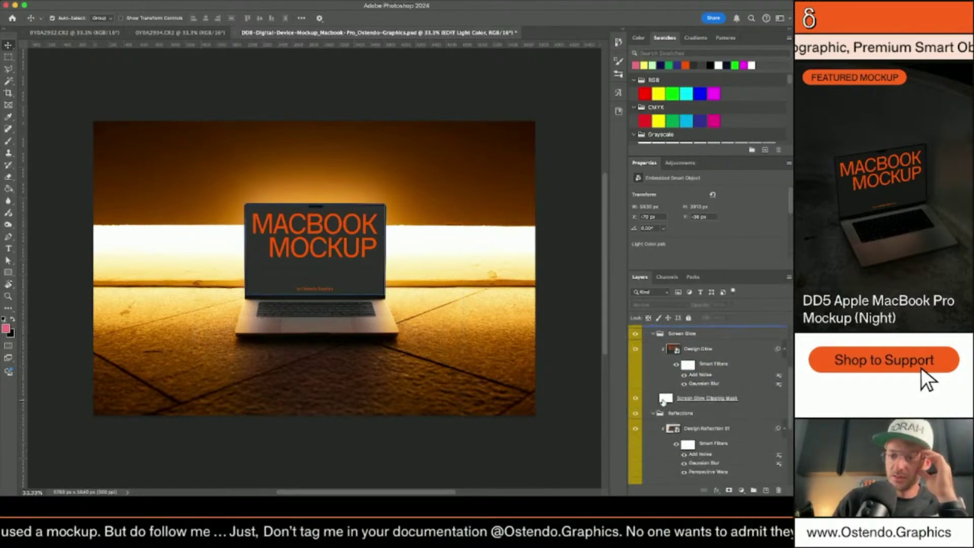
{"action": "left_click", "coordinate": [660, 403]}
{"action": "left_click", "coordinate": [668, 390]}
{"action": "scroll", "coordinate": [668, 391], "scroll_direction": "down", "scroll_amount": 3}
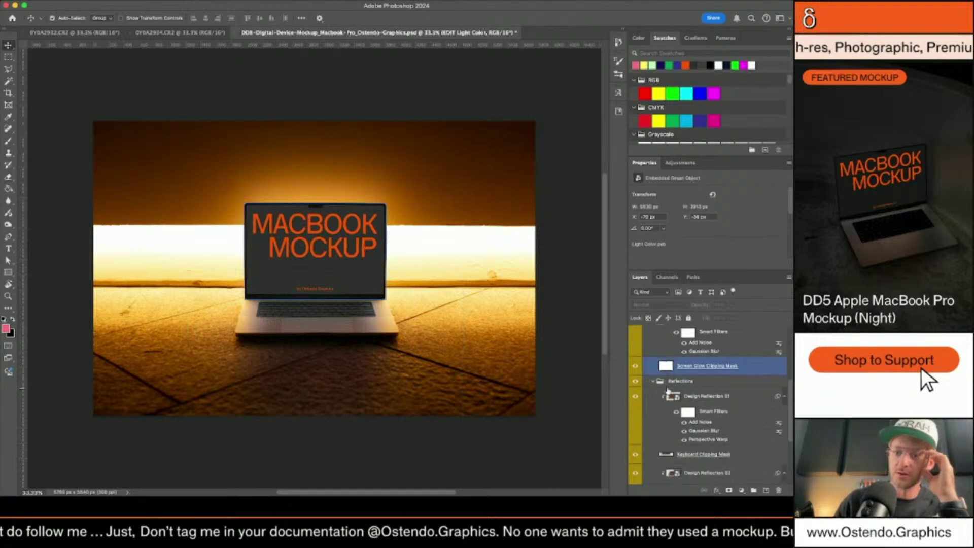
{"action": "left_click", "coordinate": [668, 390]}
{"action": "left_click", "coordinate": [665, 403]}
{"action": "left_click", "coordinate": [669, 418]}
{"action": "scroll", "coordinate": [670, 421], "scroll_direction": "down", "scroll_amount": 2}
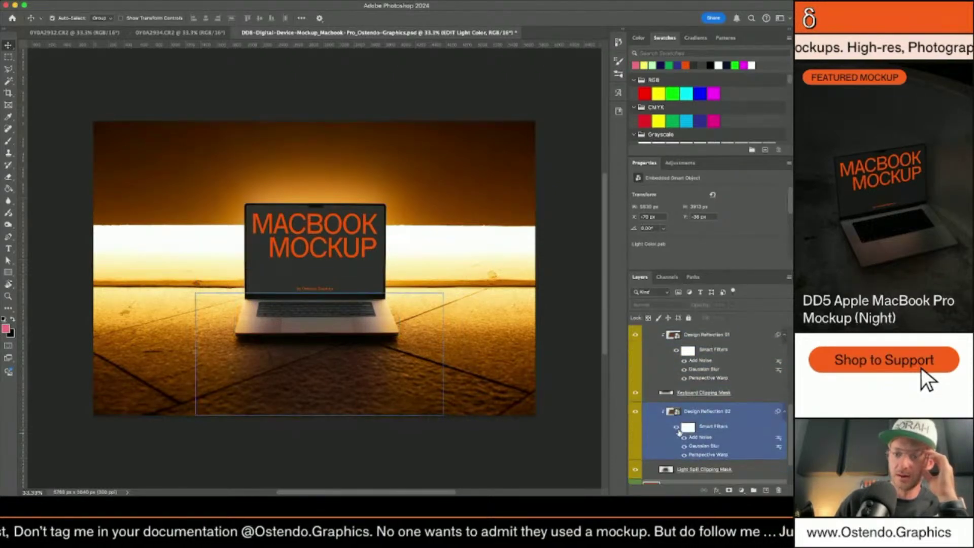
{"action": "left_click", "coordinate": [671, 429]}
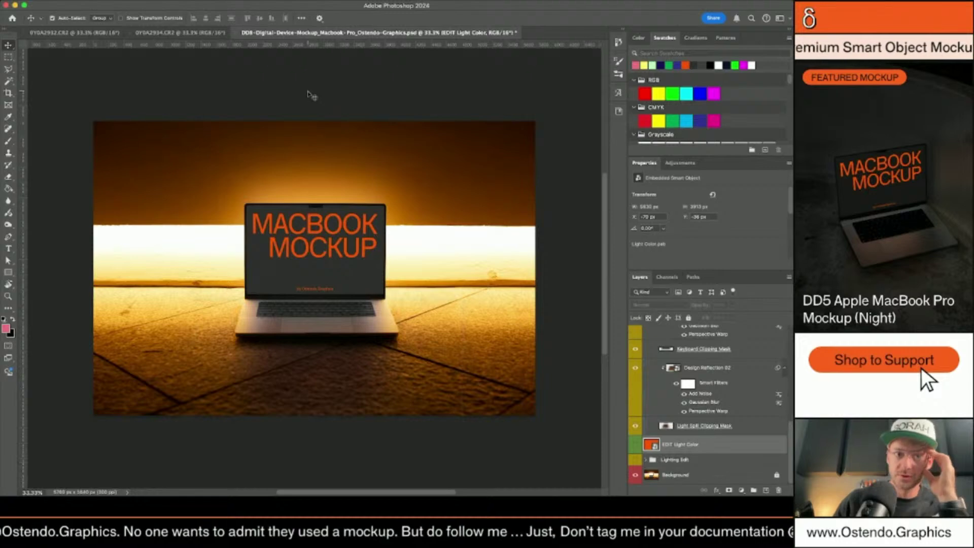
View the two blank-screen laptop photos in the other open documents.
{"action": "left_click", "coordinate": [180, 32]}
{"action": "left_click", "coordinate": [87, 33]}
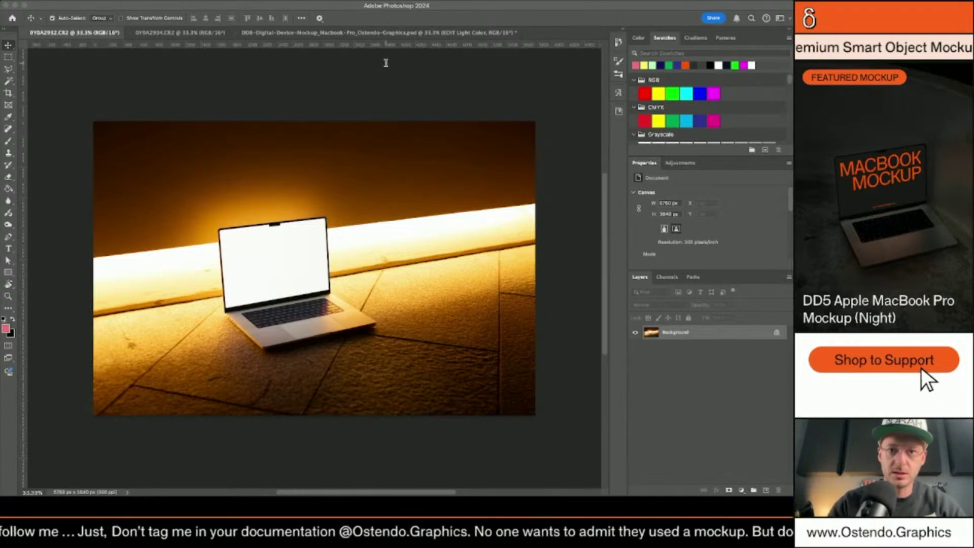
{"action": "left_click", "coordinate": [216, 33]}
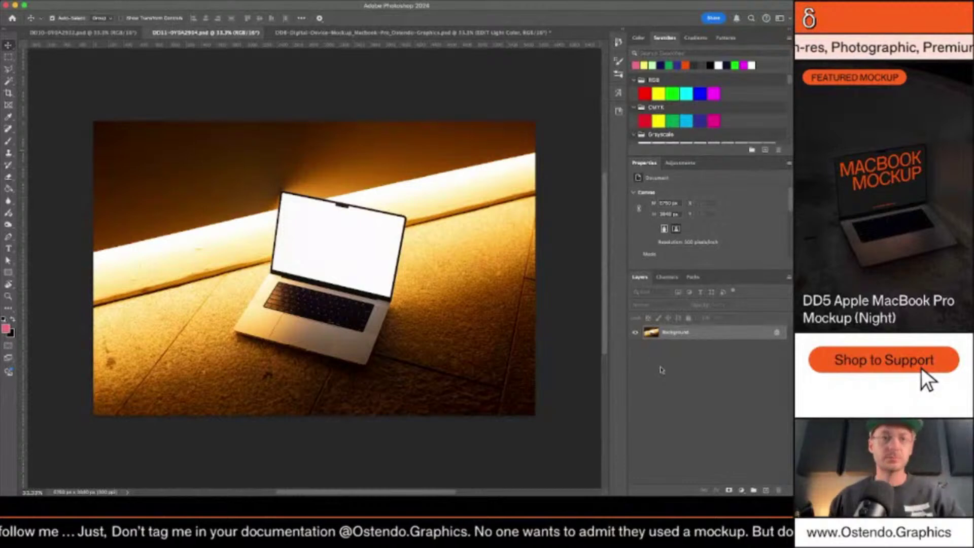
In the DD10 laptop photo, convert the locked background to a regular layer and duplicate it.
{"action": "left_click", "coordinate": [81, 32]}
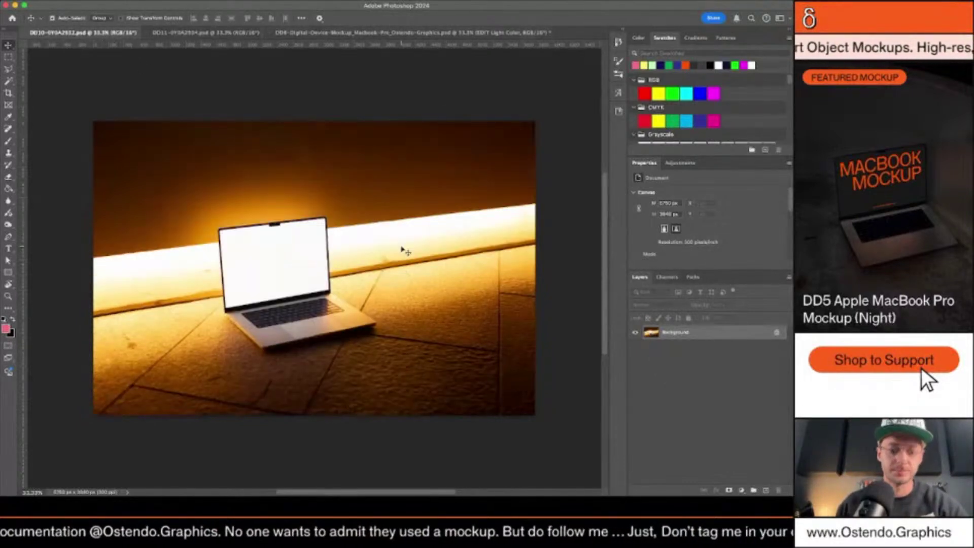
{"action": "key", "text": "l"}
{"action": "left_click", "coordinate": [776, 332]}
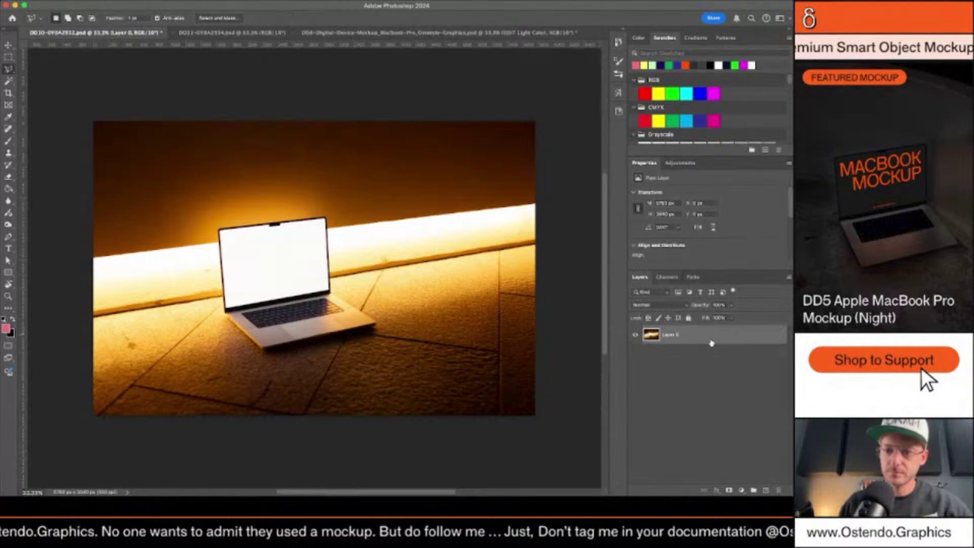
{"action": "key", "text": "super+j"}
Hide the original photo layer beneath its duplicate.
{"action": "scroll", "coordinate": [288, 304], "scroll_direction": "up", "scroll_amount": 5}
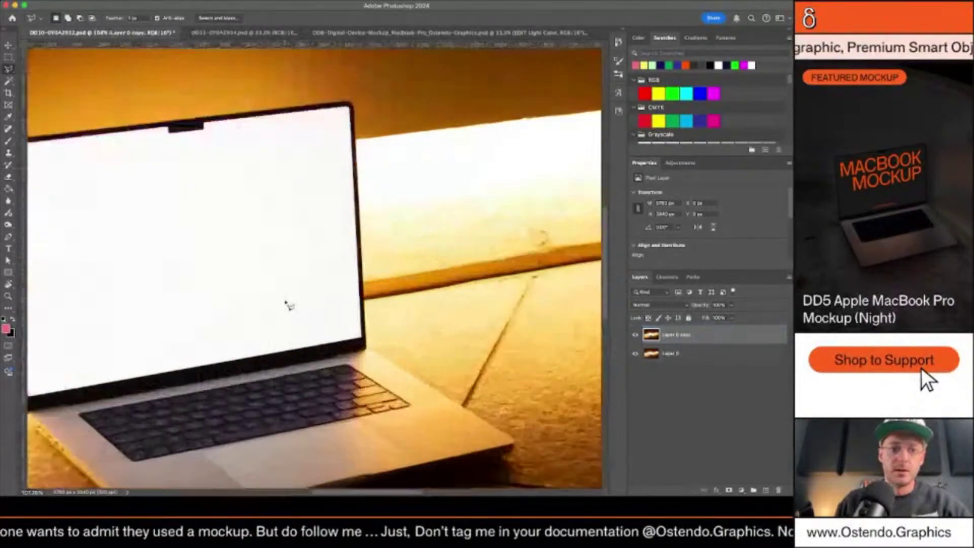
{"action": "scroll", "coordinate": [288, 304], "scroll_direction": "up", "scroll_amount": 5}
{"action": "left_click", "coordinate": [636, 355]}
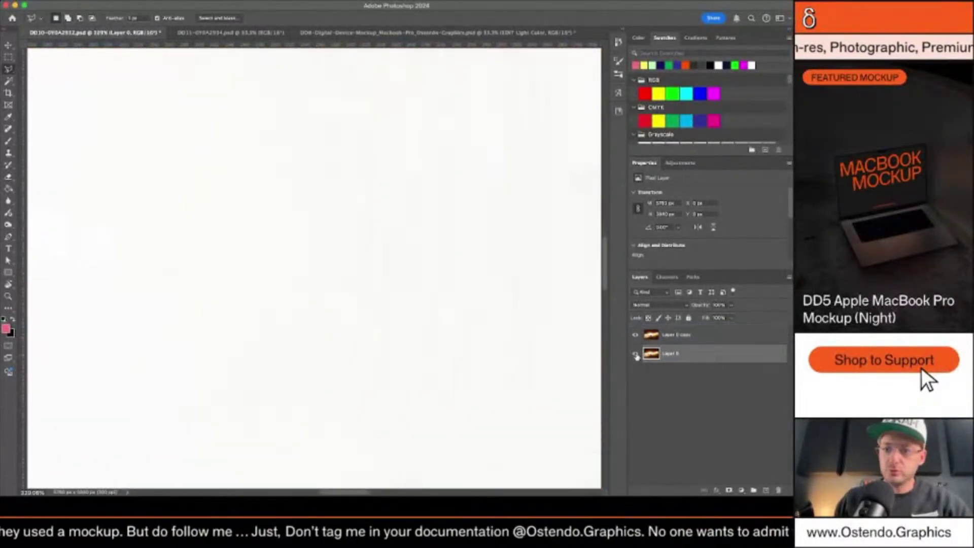
{"action": "left_click", "coordinate": [636, 354]}
Start a Polygonal Lasso outline on the laptop screen's lower edge and trace it to the display's lower-left corner.
{"action": "scroll", "coordinate": [478, 348], "scroll_direction": "down", "scroll_amount": 5}
{"action": "scroll", "coordinate": [352, 235], "scroll_direction": "up", "scroll_amount": 3}
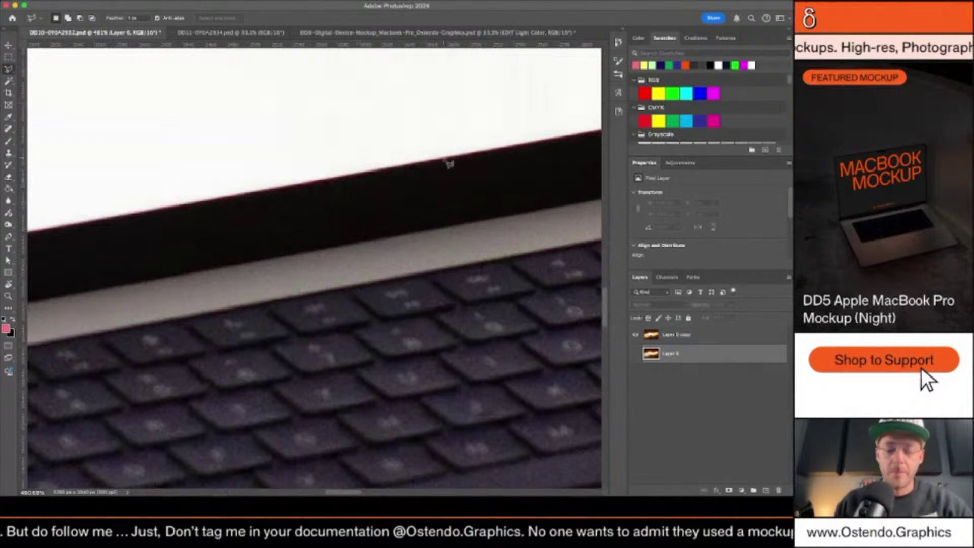
{"action": "left_click", "coordinate": [448, 163]}
{"action": "scroll", "coordinate": [147, 245], "scroll_direction": "up", "scroll_amount": 2}
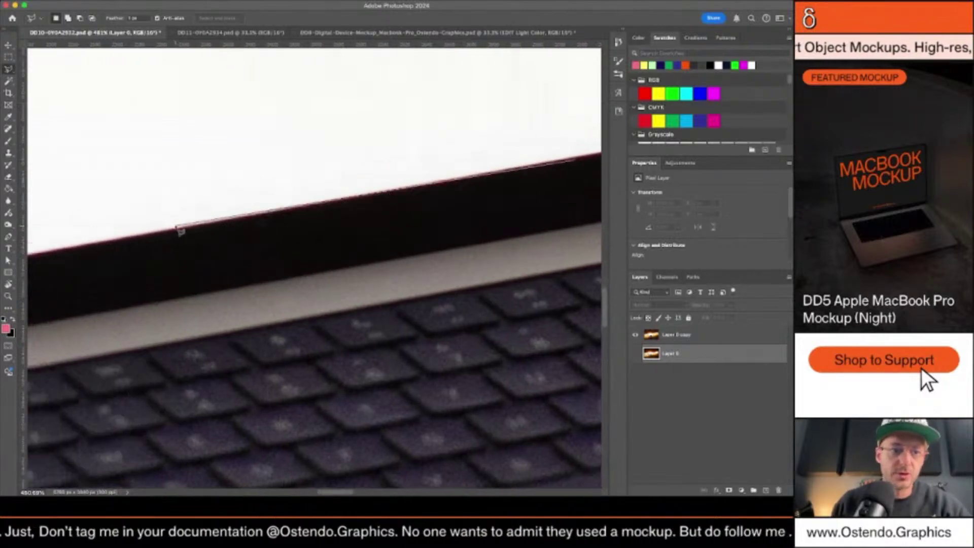
{"action": "scroll", "coordinate": [192, 233], "scroll_direction": "up", "scroll_amount": 3}
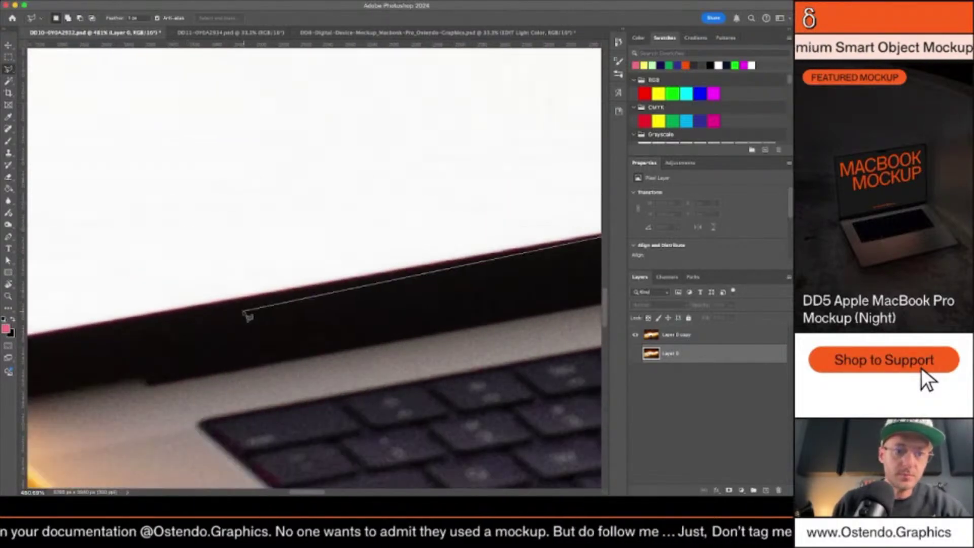
{"action": "scroll", "coordinate": [240, 304], "scroll_direction": "left", "scroll_amount": 5}
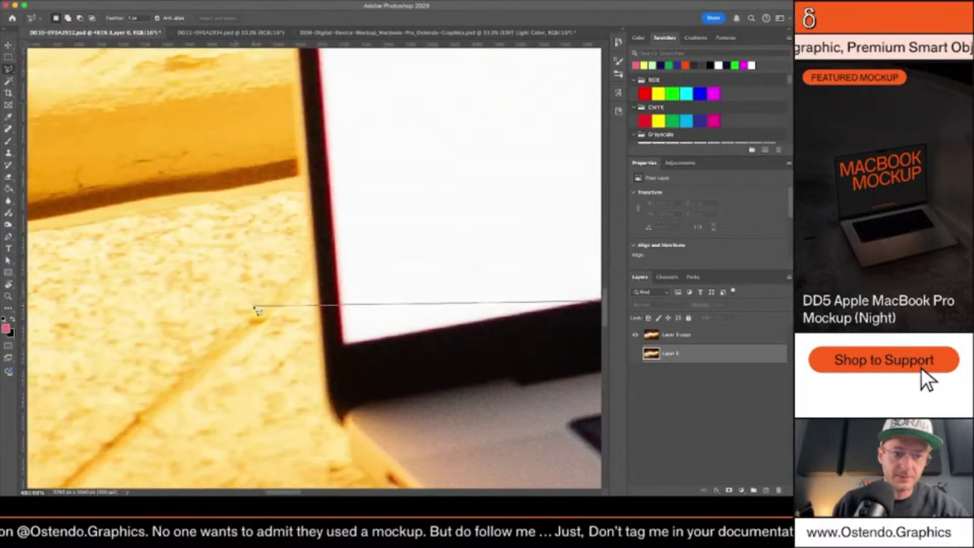
{"action": "left_click", "coordinate": [344, 345]}
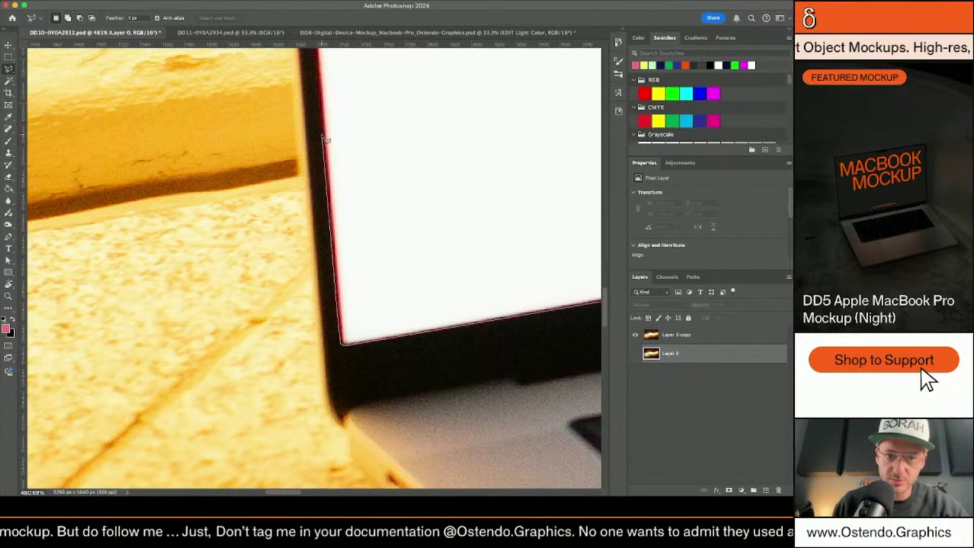
Continue the lasso outline up the display's left edge and around its rounded upper-left corner.
{"action": "scroll", "coordinate": [325, 138], "scroll_direction": "up", "scroll_amount": 3}
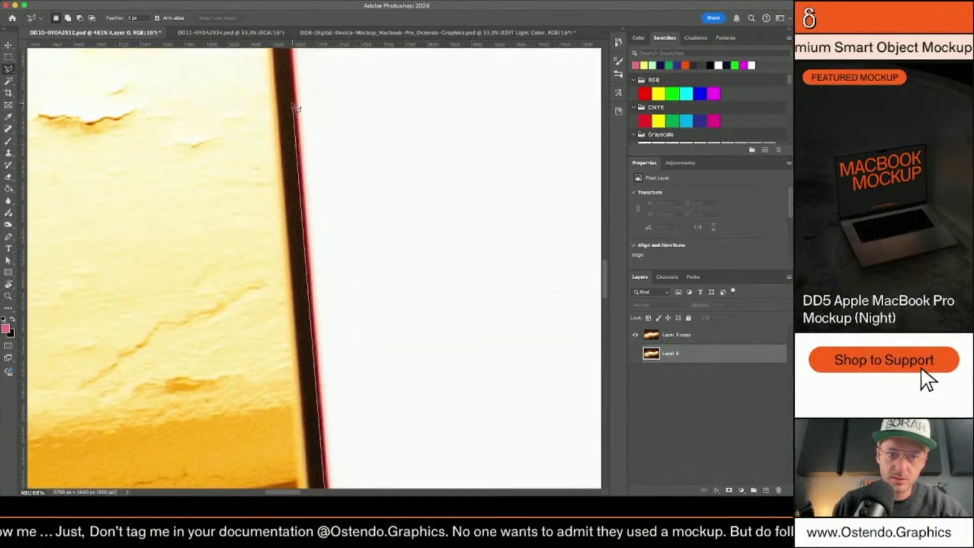
{"action": "scroll", "coordinate": [292, 104], "scroll_direction": "right", "scroll_amount": 2}
{"action": "scroll", "coordinate": [267, 101], "scroll_direction": "up", "scroll_amount": 3}
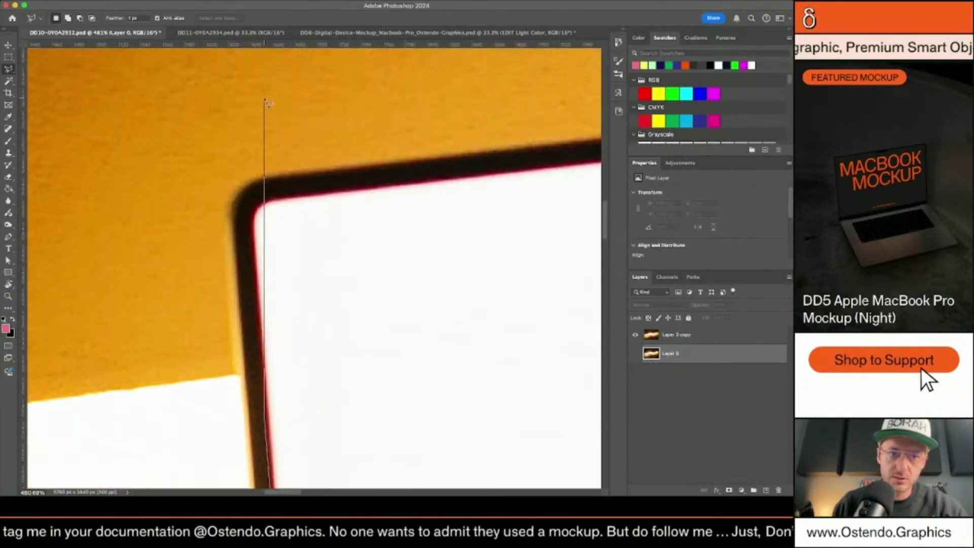
{"action": "left_click", "coordinate": [259, 203]}
{"action": "left_click", "coordinate": [269, 196]}
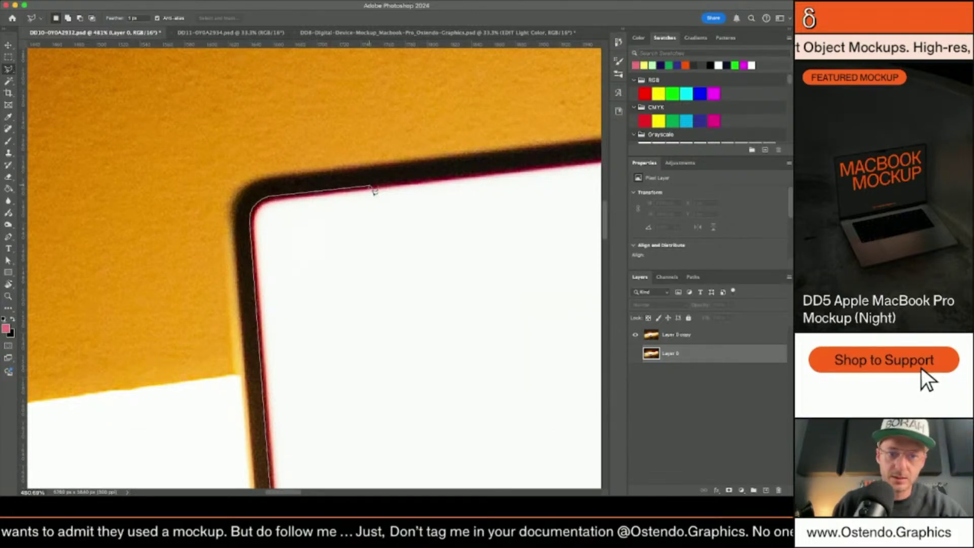
Trace the lasso outline along the display's upper edge and around the camera notch.
{"action": "scroll", "coordinate": [374, 190], "scroll_direction": "right", "scroll_amount": 5}
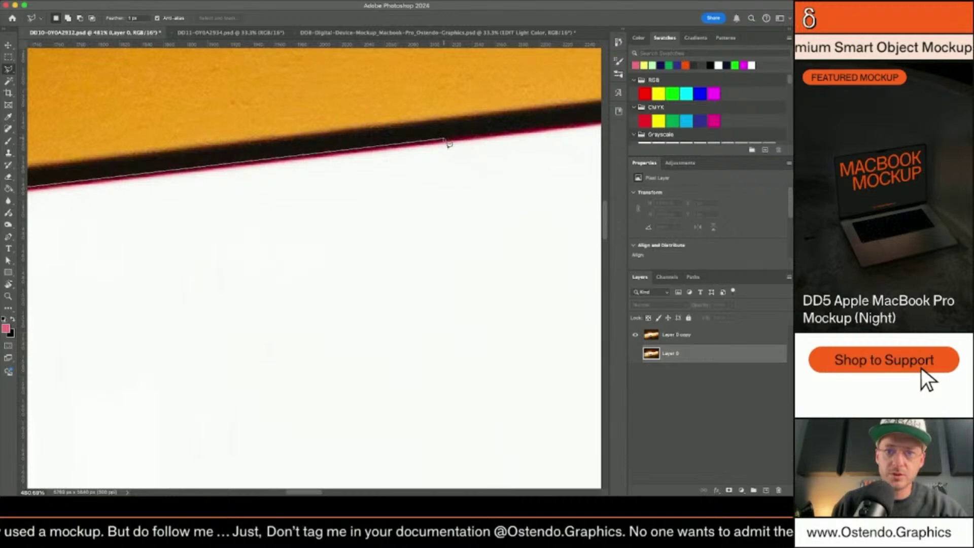
{"action": "scroll", "coordinate": [448, 143], "scroll_direction": "right", "scroll_amount": 8}
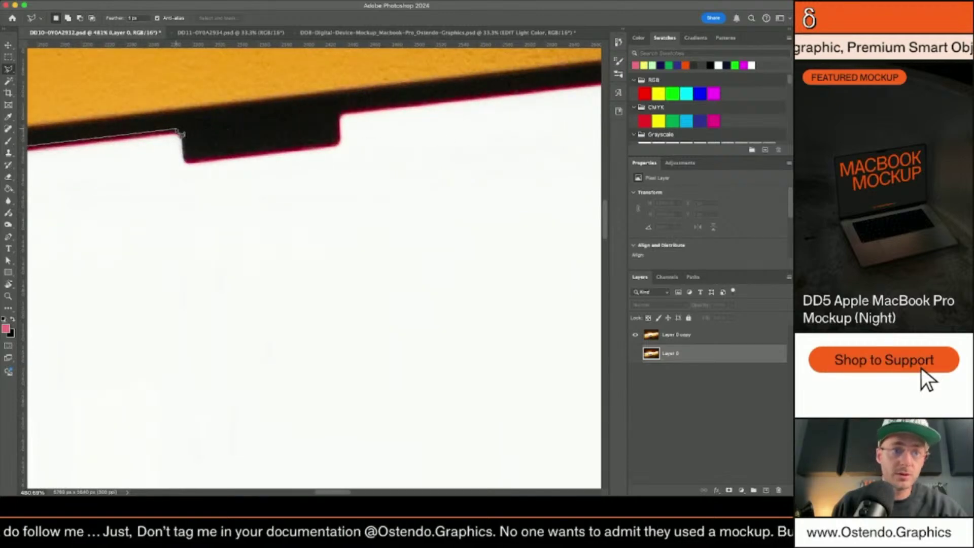
{"action": "left_click", "coordinate": [179, 131]}
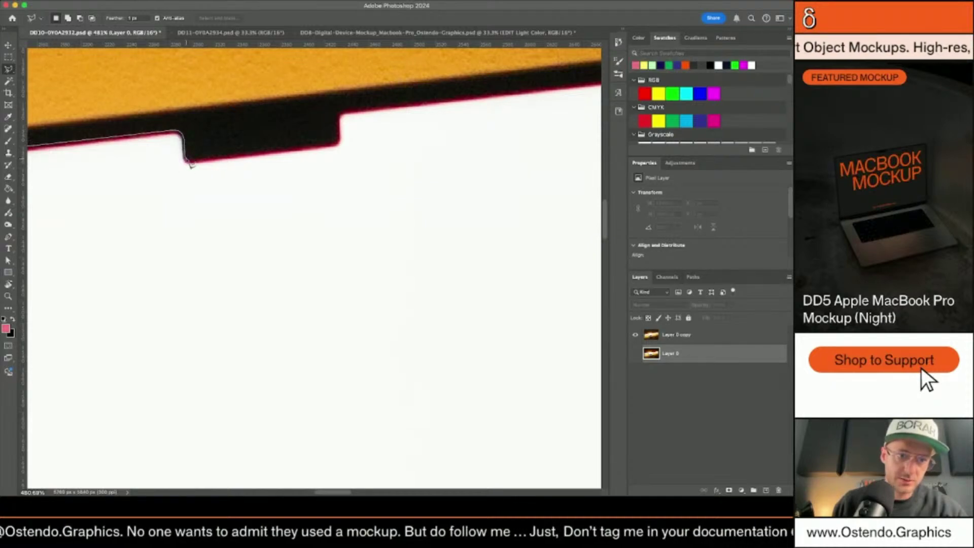
{"action": "left_click", "coordinate": [186, 161]}
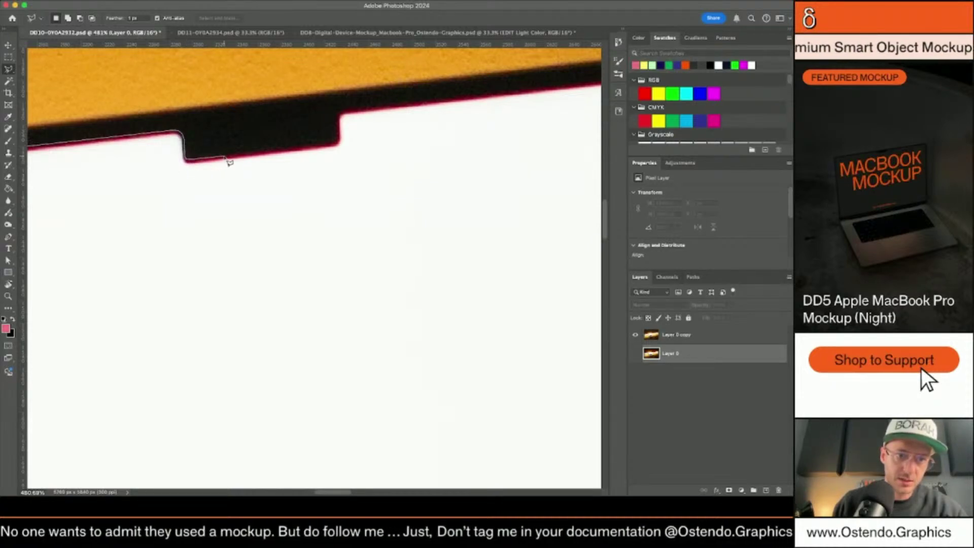
{"action": "left_click", "coordinate": [335, 144]}
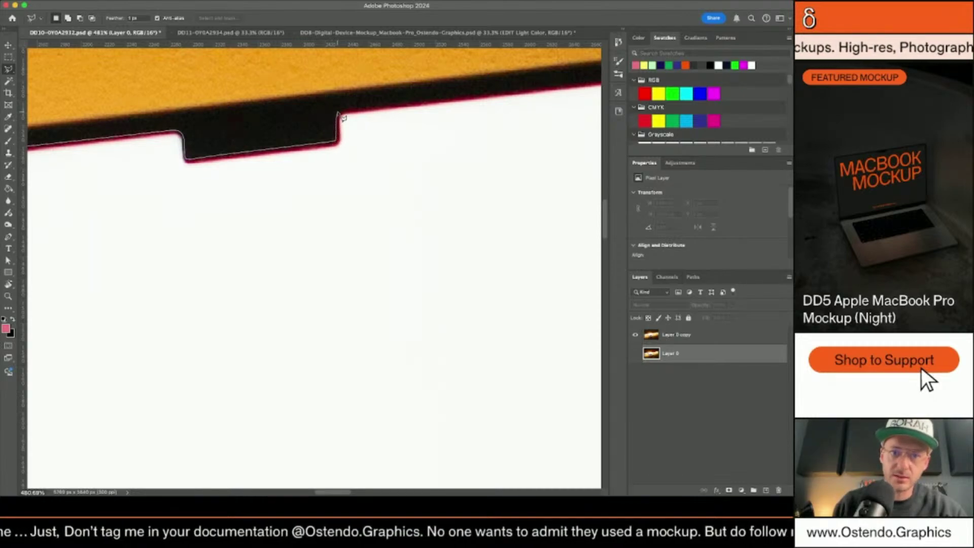
{"action": "left_click", "coordinate": [338, 112]}
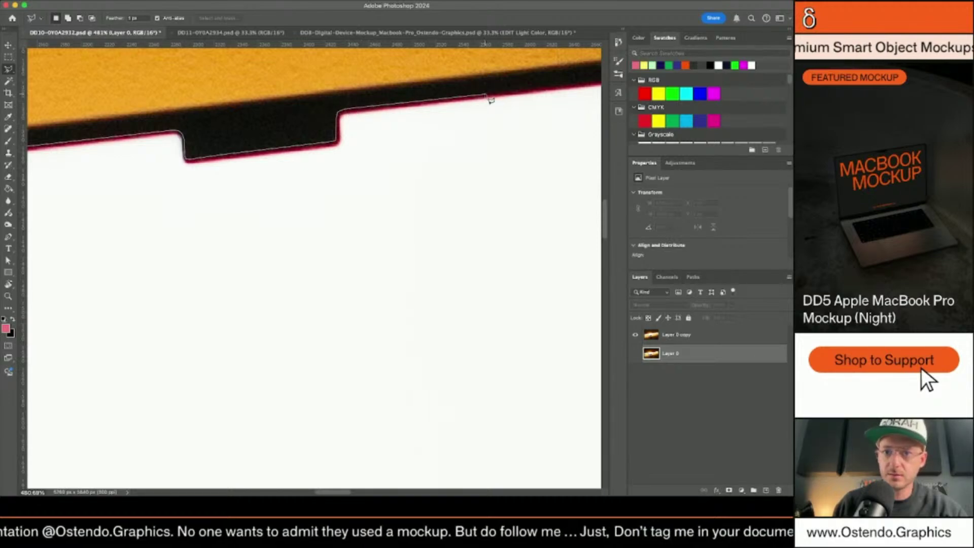
Continue the lasso outline from the camera notch along the display's upper edge and around its rounded upper-right corner.
{"action": "scroll", "coordinate": [490, 100], "scroll_direction": "right", "scroll_amount": 5}
{"action": "scroll", "coordinate": [490, 100], "scroll_direction": "up", "scroll_amount": 2}
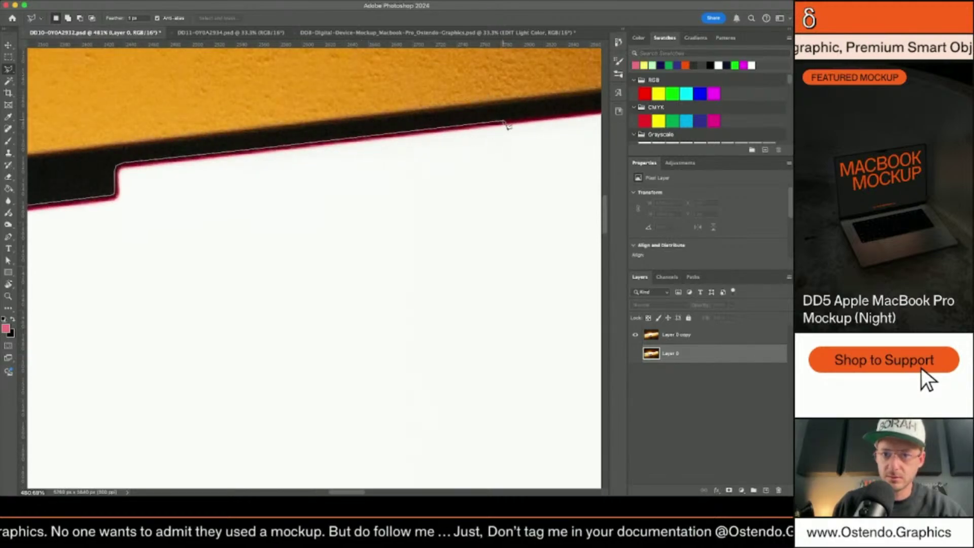
{"action": "scroll", "coordinate": [506, 125], "scroll_direction": "right", "scroll_amount": 6}
{"action": "scroll", "coordinate": [507, 125], "scroll_direction": "up", "scroll_amount": 2}
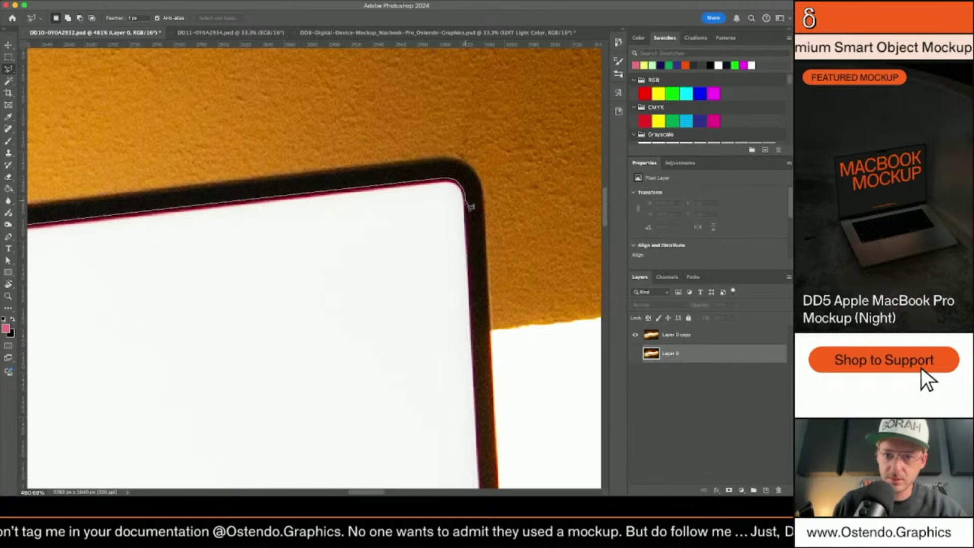
Trace the lasso outline down the display's right edge to its lower-right corner.
{"action": "scroll", "coordinate": [471, 206], "scroll_direction": "down", "scroll_amount": 10}
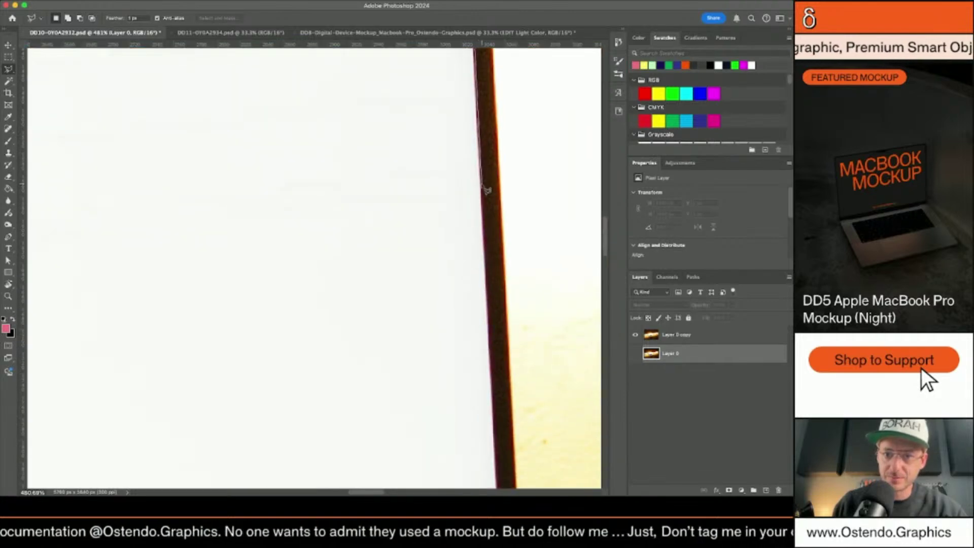
{"action": "scroll", "coordinate": [486, 190], "scroll_direction": "down", "scroll_amount": 5}
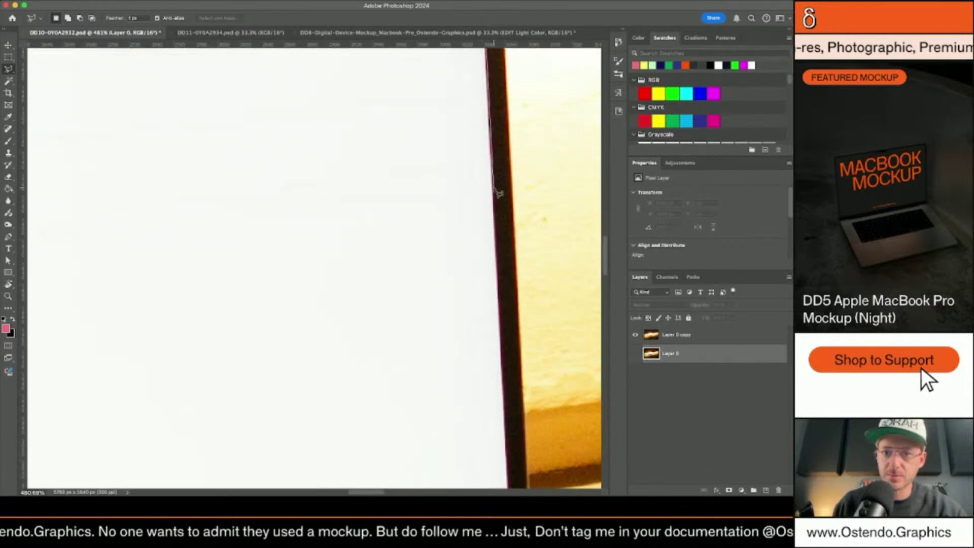
{"action": "scroll", "coordinate": [499, 193], "scroll_direction": "down", "scroll_amount": 5}
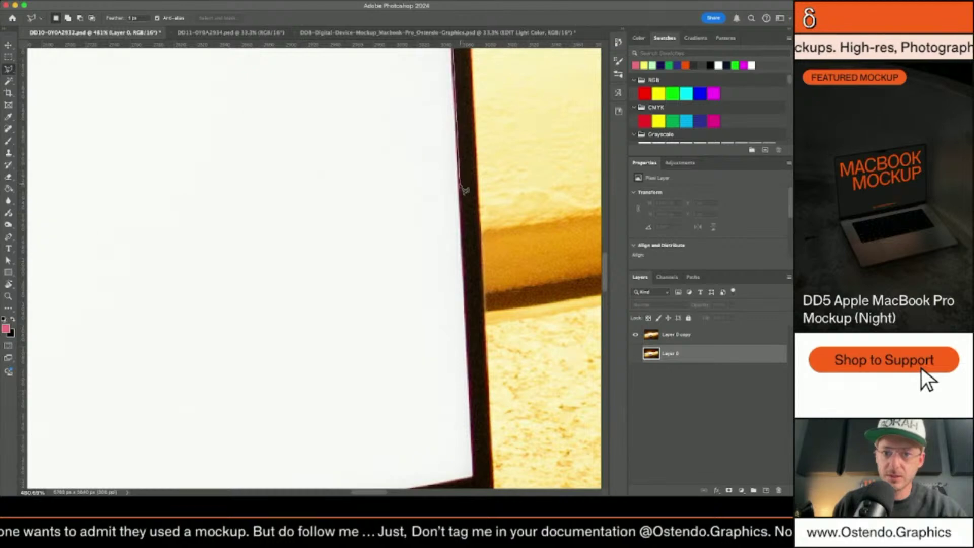
{"action": "scroll", "coordinate": [465, 190], "scroll_direction": "down", "scroll_amount": 3}
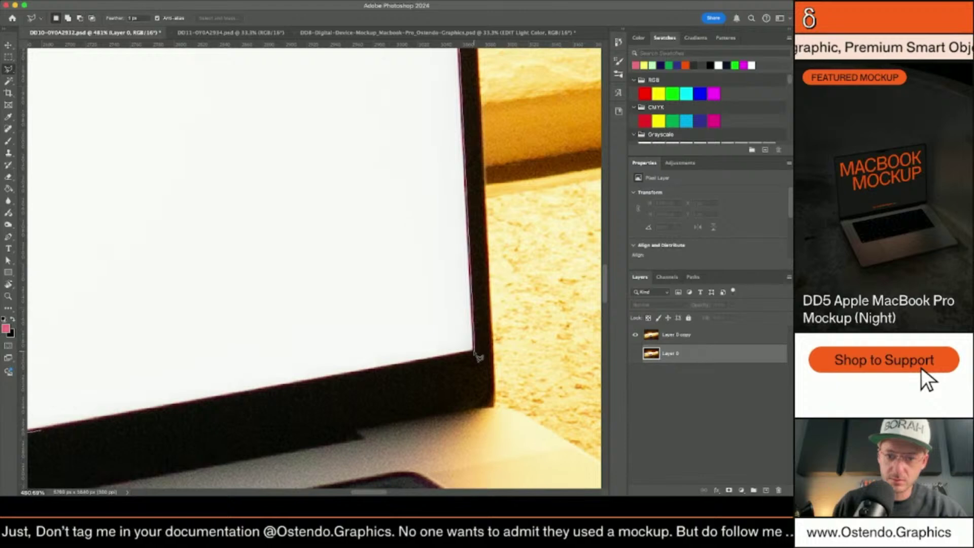
Follow the display's lower edge back to the outline's starting point and close the screen selection.
{"action": "scroll", "coordinate": [478, 358], "scroll_direction": "down", "scroll_amount": 3}
{"action": "scroll", "coordinate": [478, 358], "scroll_direction": "left", "scroll_amount": 3}
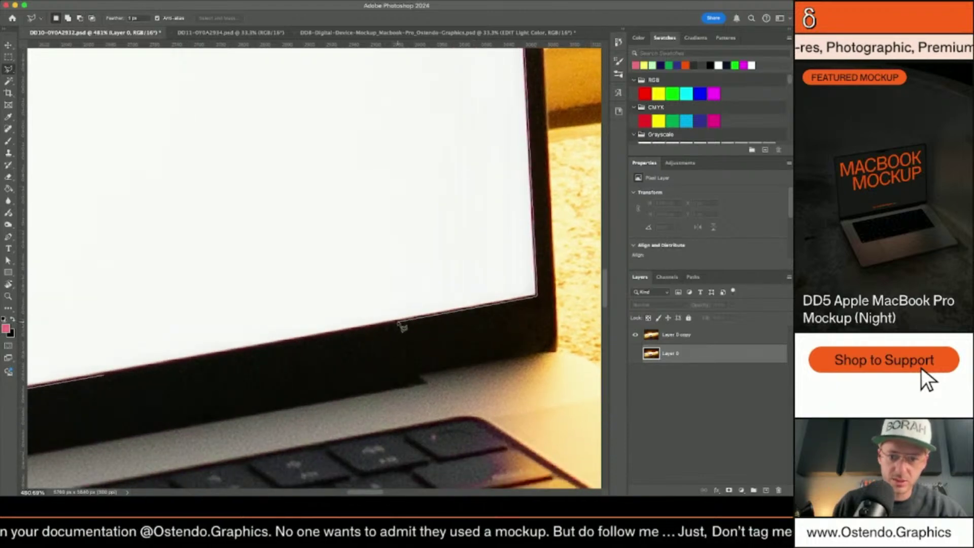
{"action": "double_click", "coordinate": [104, 375]}
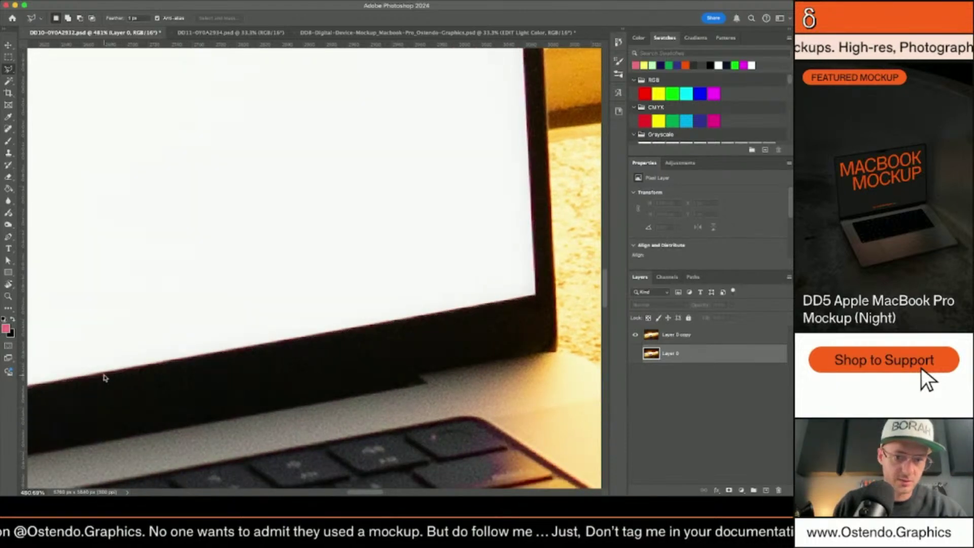
Copy the selected screen area from Layer 0 copy to a new layer and name it Screen Clipping Mask.
{"action": "key", "text": "ctrl+j"}
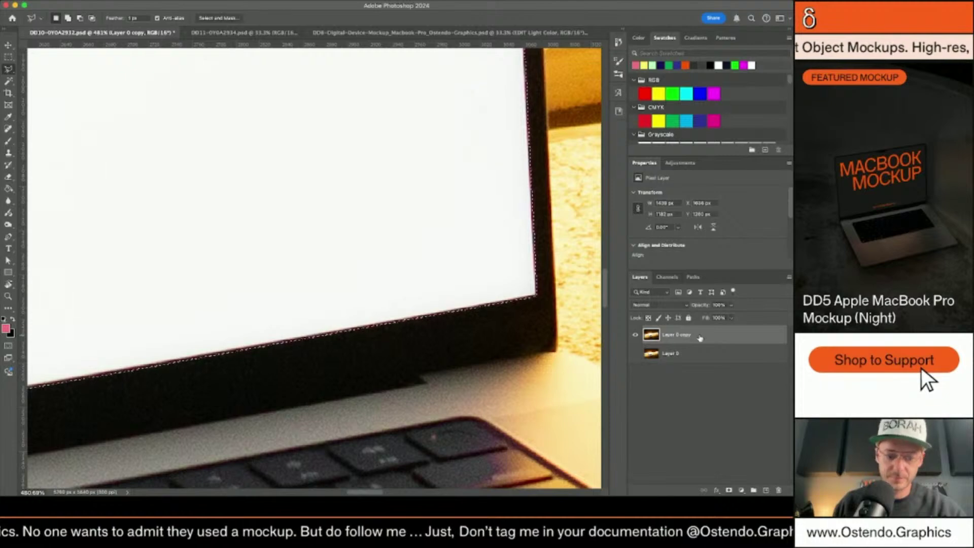
{"action": "double_click", "coordinate": [671, 335]}
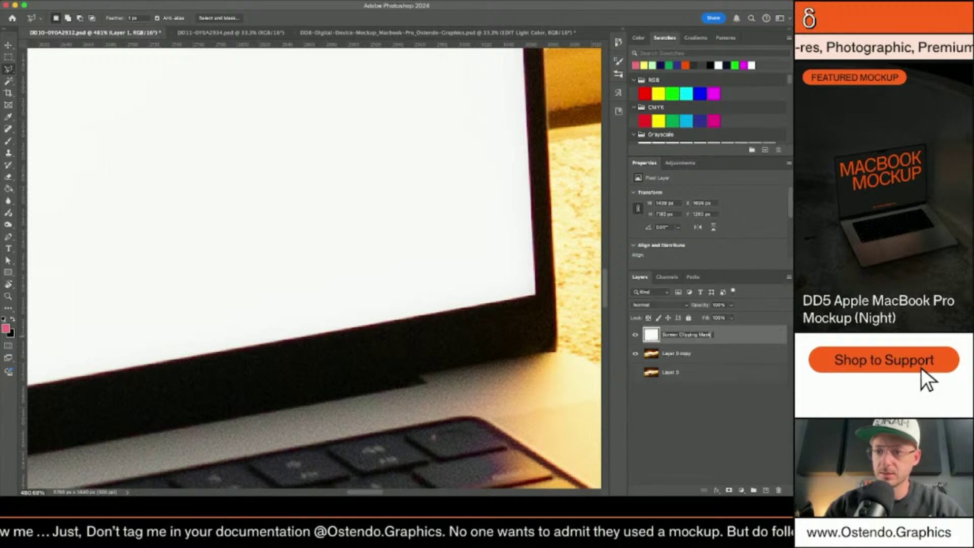
{"action": "key", "text": "Return"}
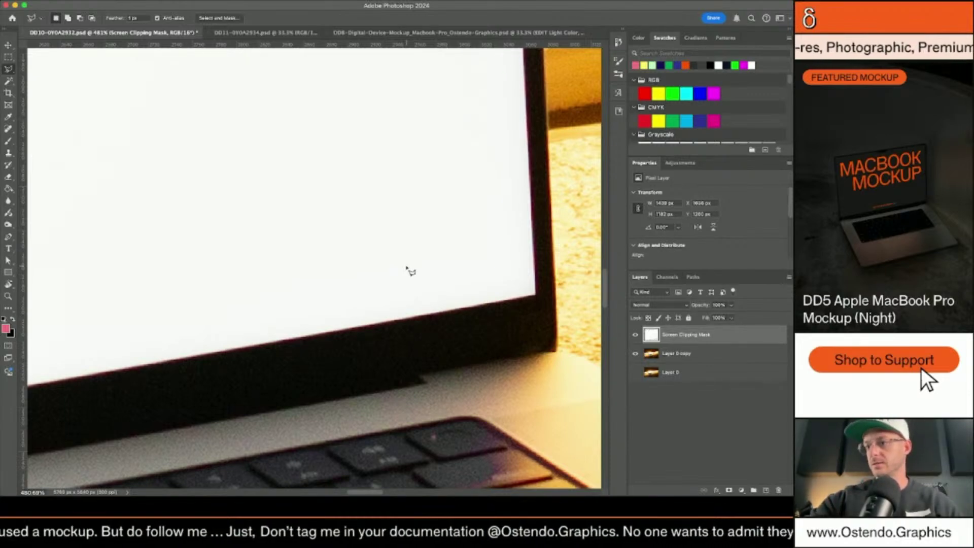
On Layer 0 copy, start a Polygonal Lasso outline at the lid's outer lower-right corner and trace along the bezel's lower edge.
{"action": "left_click", "coordinate": [690, 353]}
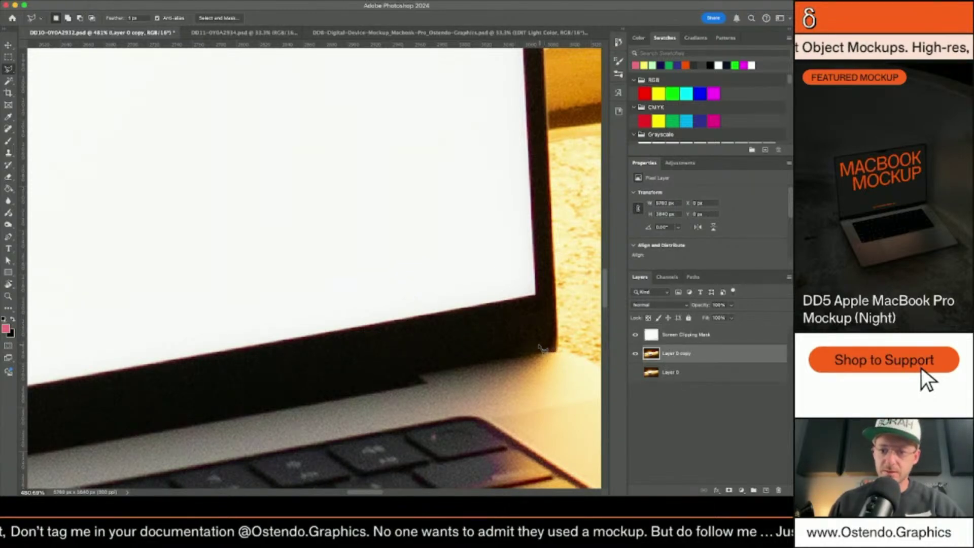
{"action": "left_click", "coordinate": [552, 315]}
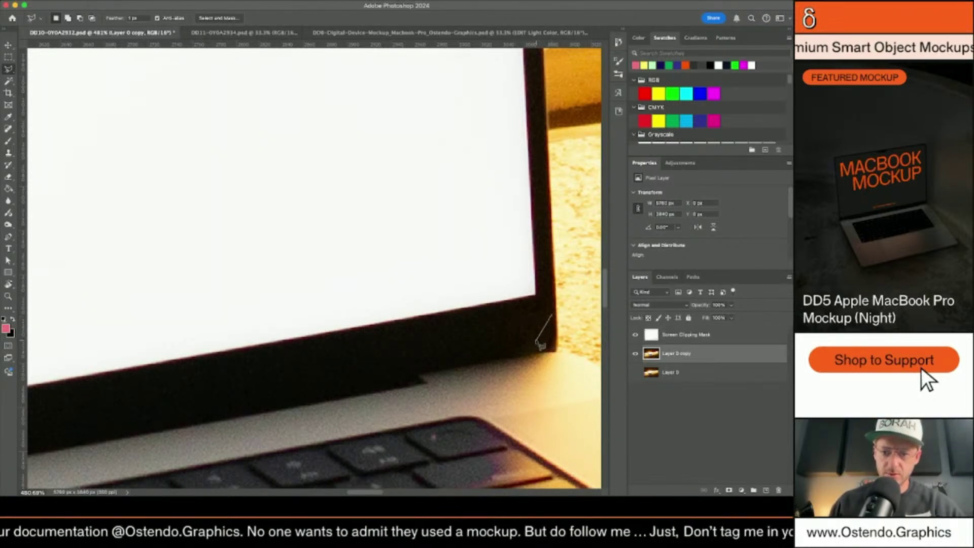
{"action": "left_click", "coordinate": [535, 343]}
{"action": "left_click", "coordinate": [510, 354]}
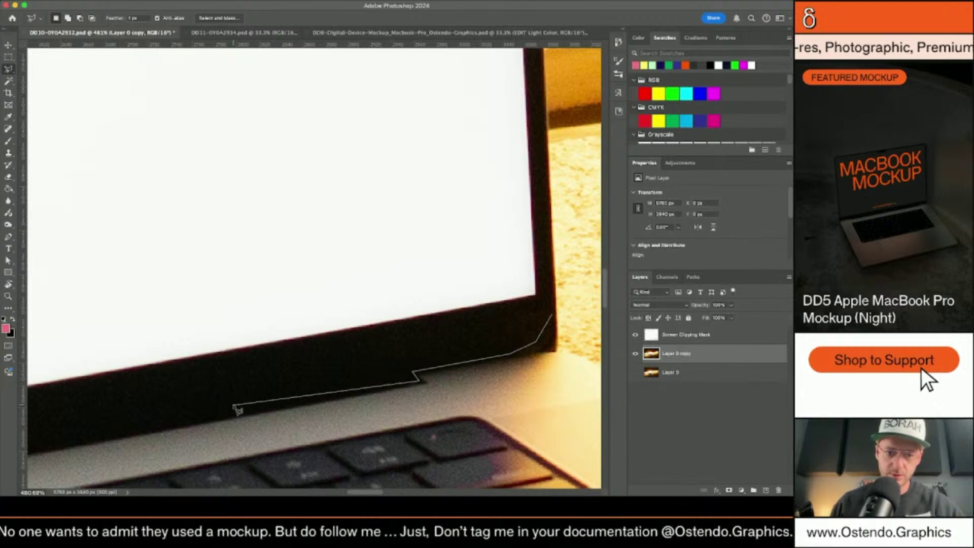
Continue the lid outline along the bezel's lower edge, past the left hinge step and around the lower-left corner.
{"action": "scroll", "coordinate": [235, 405], "scroll_direction": "left", "scroll_amount": 10}
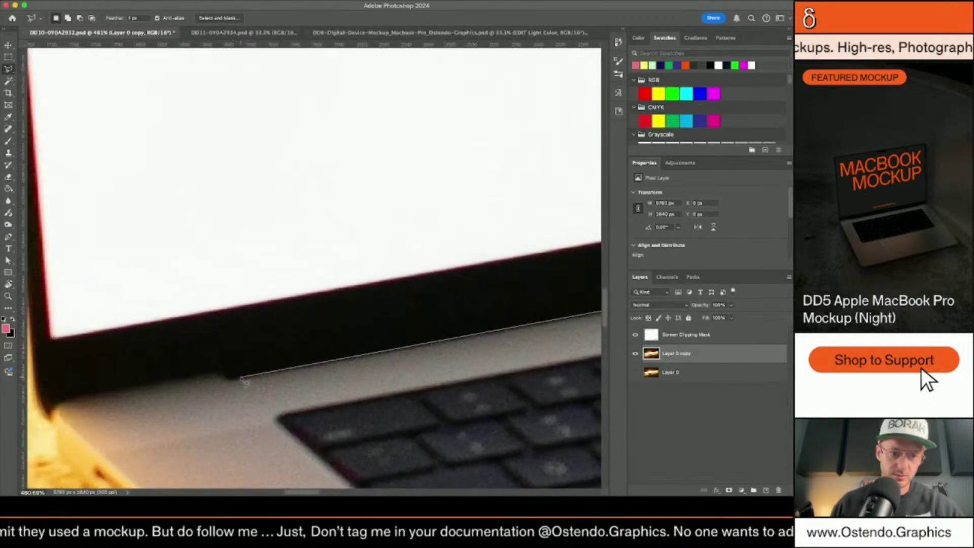
{"action": "left_click", "coordinate": [227, 374]}
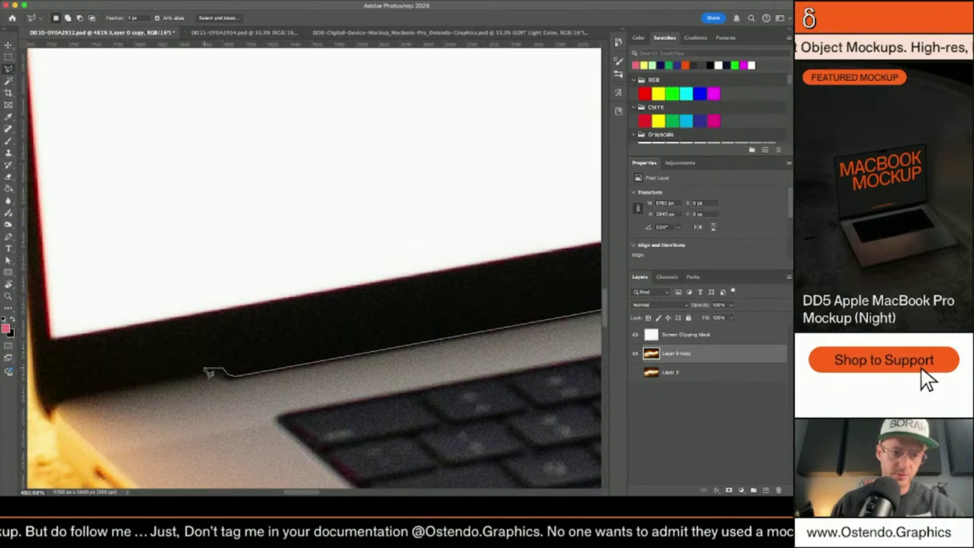
{"action": "scroll", "coordinate": [76, 380], "scroll_direction": "left", "scroll_amount": 5}
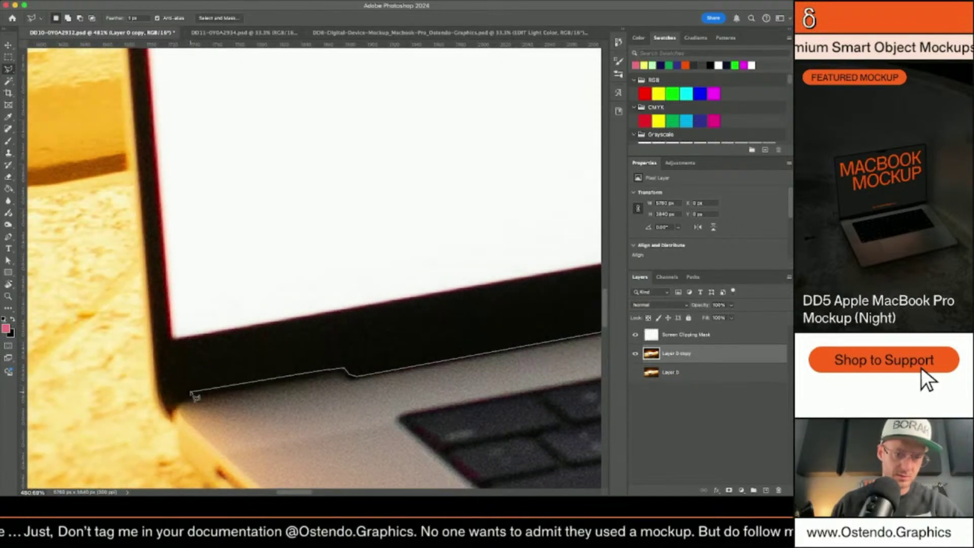
{"action": "left_click", "coordinate": [189, 394]}
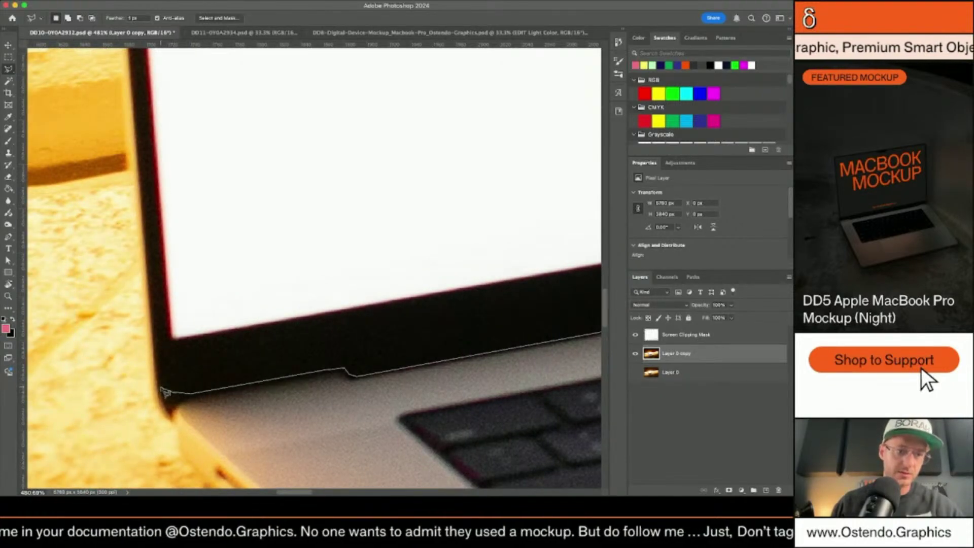
{"action": "left_click", "coordinate": [163, 389]}
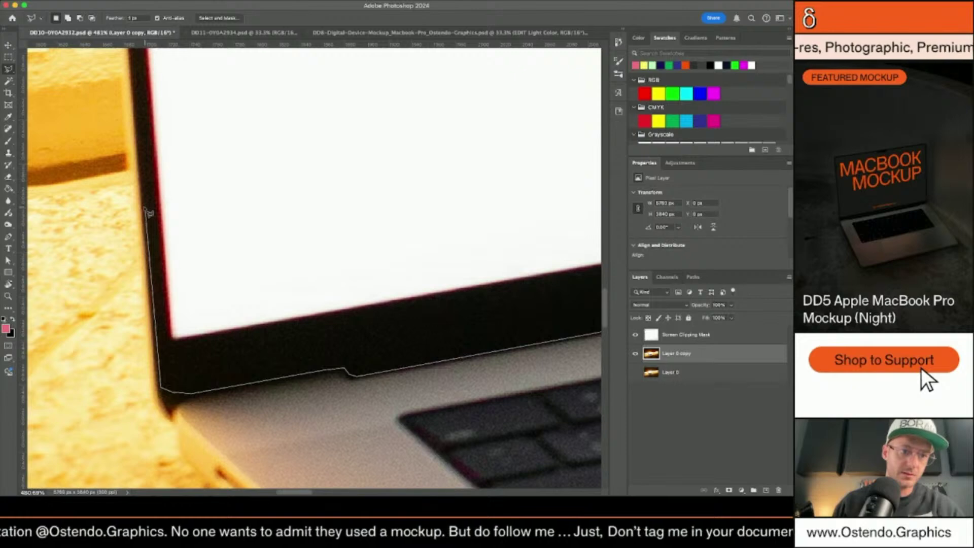
Trace the lid outline up the bezel's outer left edge and around its rounded upper-left corner.
{"action": "scroll", "coordinate": [148, 213], "scroll_direction": "up", "scroll_amount": 10}
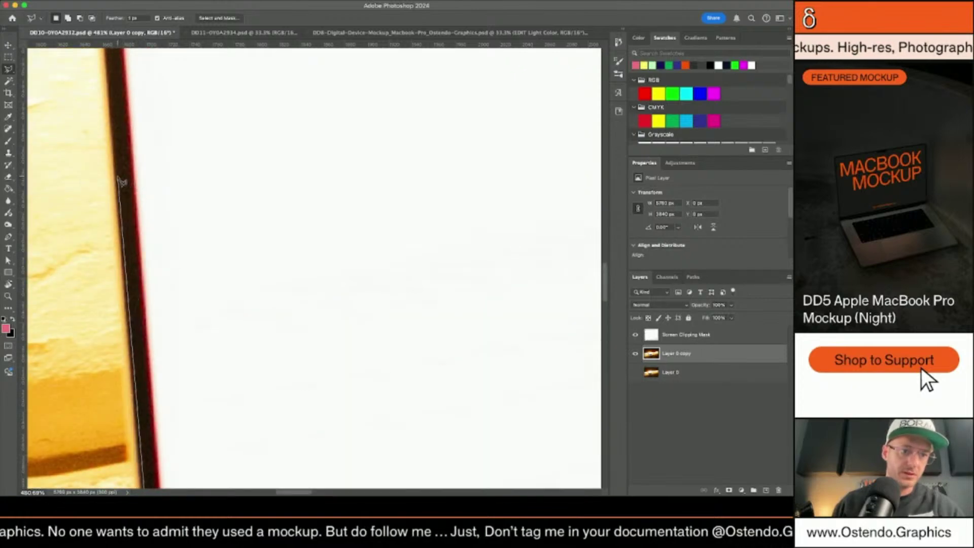
{"action": "scroll", "coordinate": [122, 183], "scroll_direction": "up", "scroll_amount": 10}
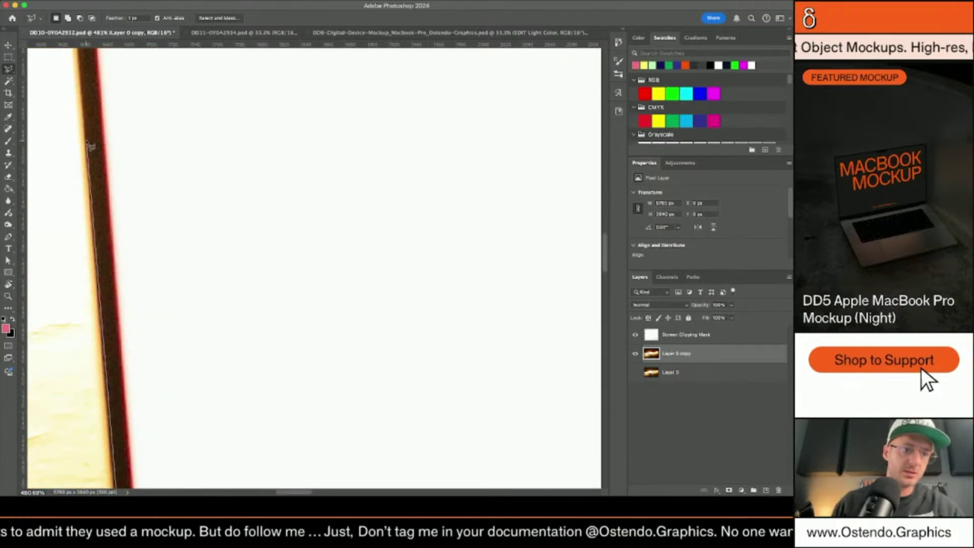
{"action": "scroll", "coordinate": [91, 147], "scroll_direction": "up", "scroll_amount": 10}
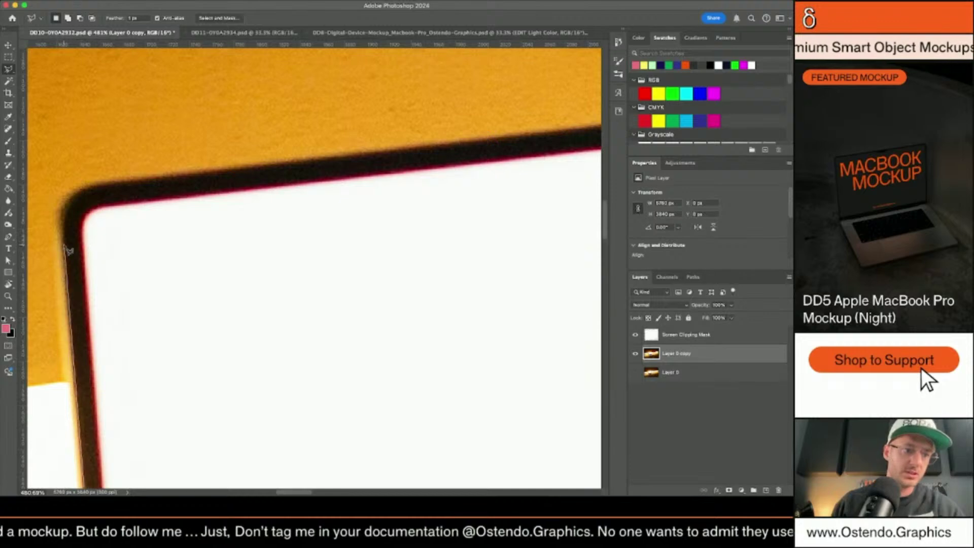
{"action": "left_click", "coordinate": [68, 211]}
{"action": "left_click", "coordinate": [74, 202]}
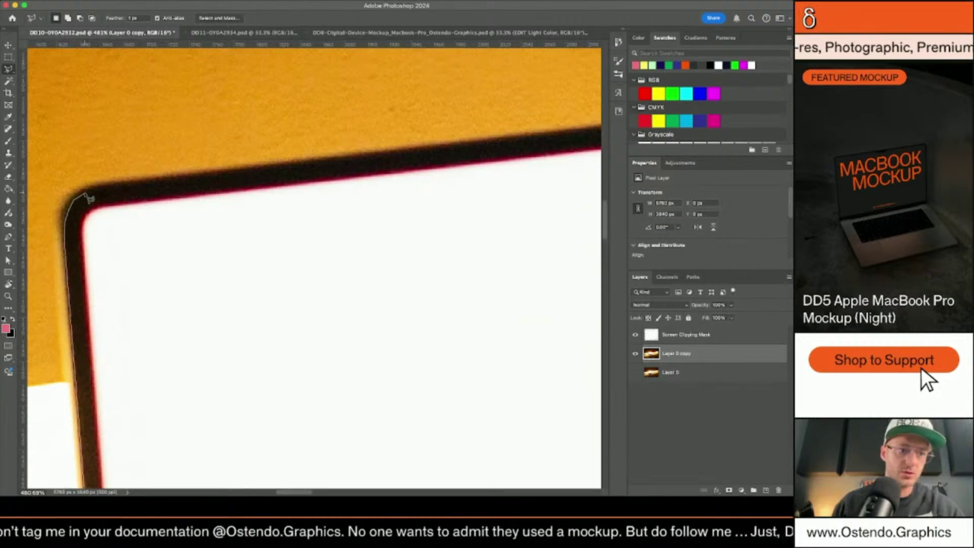
{"action": "left_click", "coordinate": [87, 192]}
{"action": "left_click", "coordinate": [96, 189]}
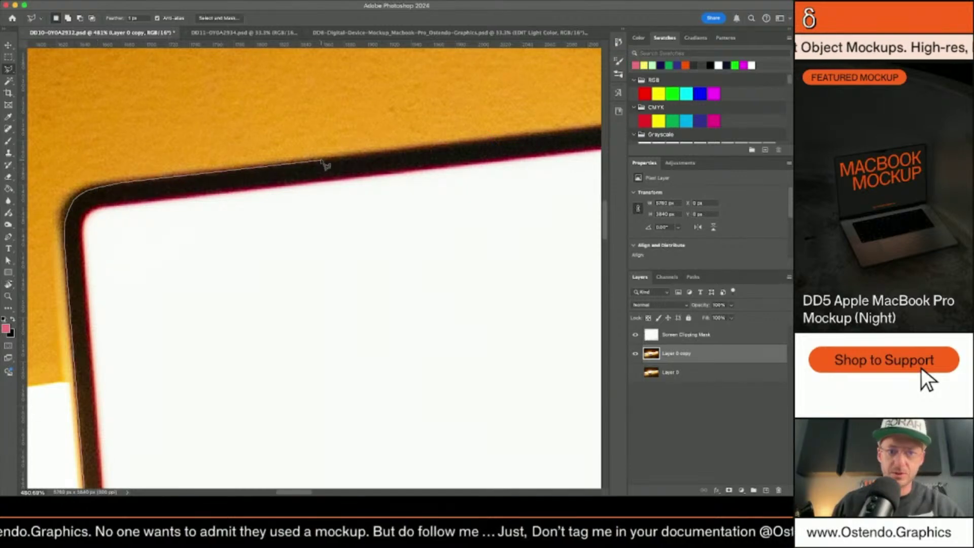
Trace the lid outline along the bezel's outer upper edge and around its rounded upper-right corner.
{"action": "scroll", "coordinate": [325, 165], "scroll_direction": "right", "scroll_amount": 10}
{"action": "scroll", "coordinate": [325, 165], "scroll_direction": "down", "scroll_amount": 2}
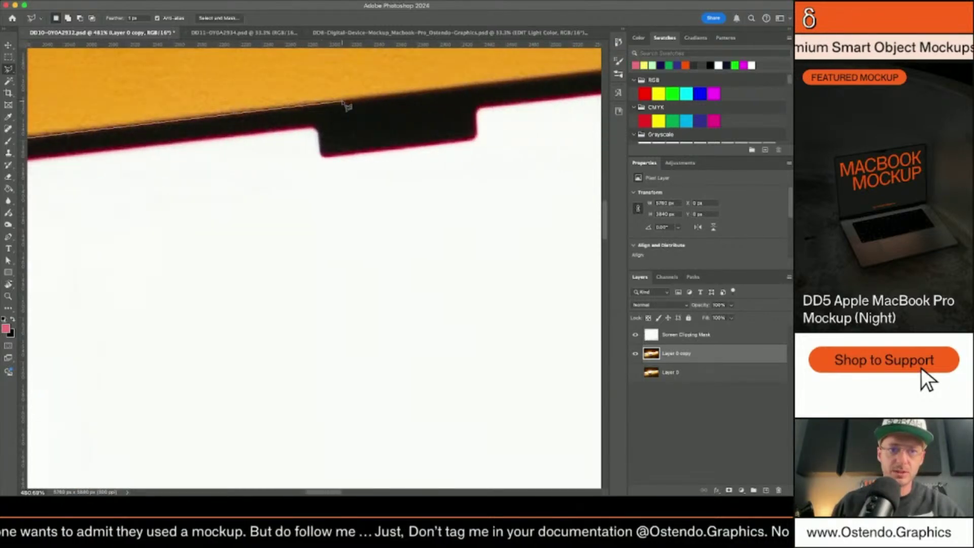
{"action": "scroll", "coordinate": [347, 107], "scroll_direction": "right", "scroll_amount": 10}
{"action": "scroll", "coordinate": [388, 142], "scroll_direction": "up", "scroll_amount": 3}
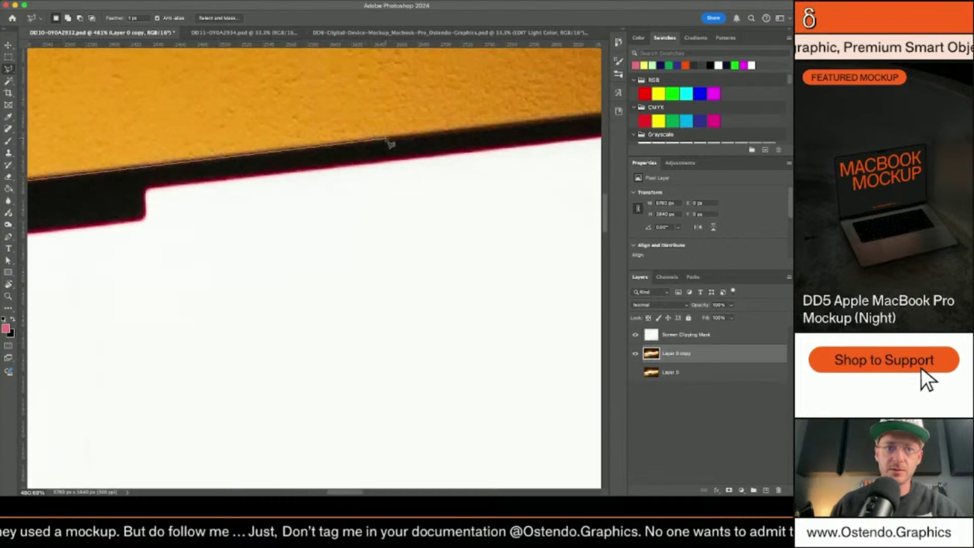
{"action": "scroll", "coordinate": [414, 140], "scroll_direction": "right", "scroll_amount": 10}
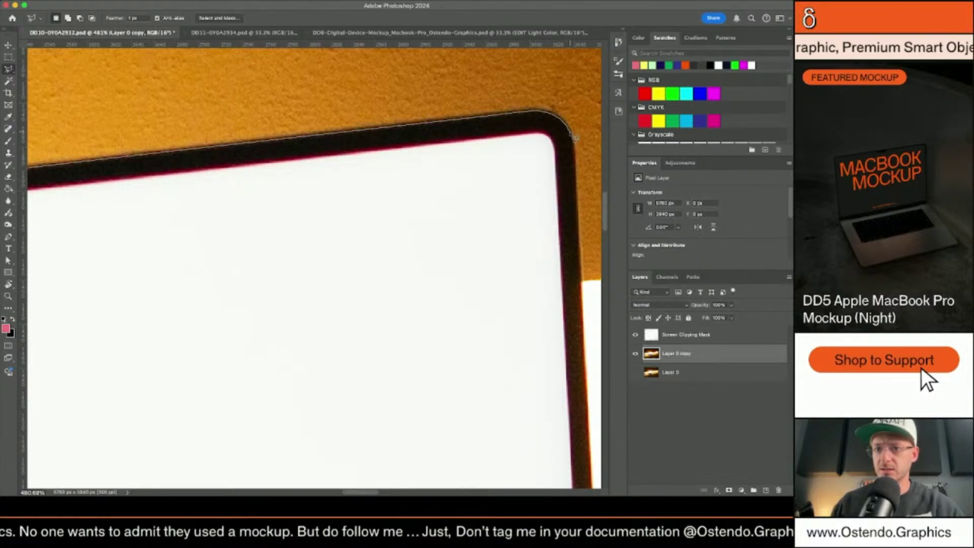
Trace the lid outline down the bezel's outer right edge.
{"action": "scroll", "coordinate": [578, 147], "scroll_direction": "right", "scroll_amount": 5}
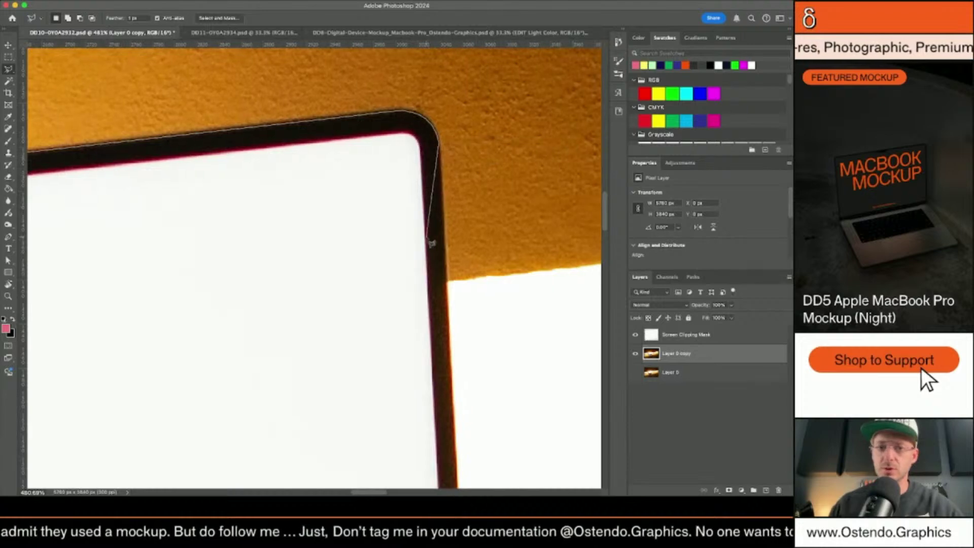
{"action": "scroll", "coordinate": [446, 234], "scroll_direction": "down", "scroll_amount": 5}
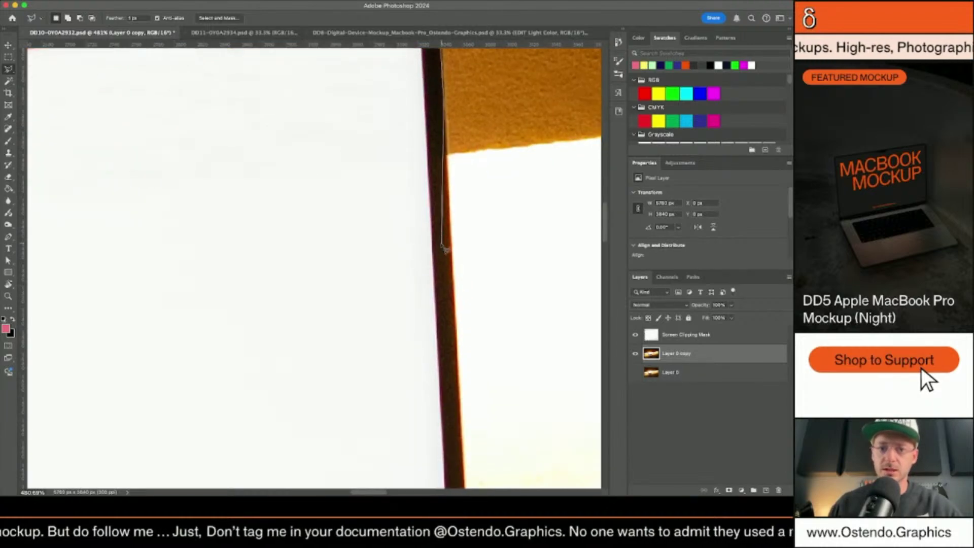
{"action": "scroll", "coordinate": [449, 243], "scroll_direction": "down", "scroll_amount": 3}
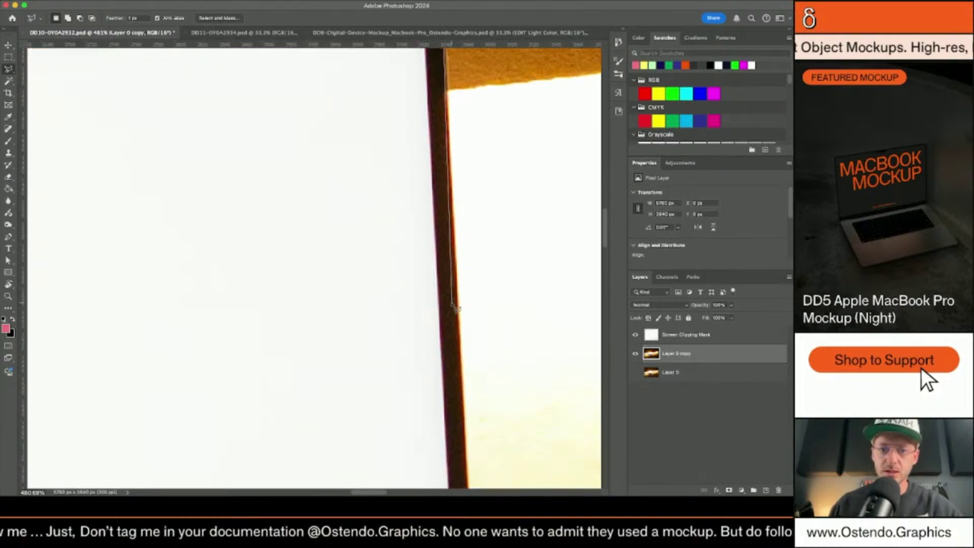
{"action": "scroll", "coordinate": [459, 306], "scroll_direction": "down", "scroll_amount": 5}
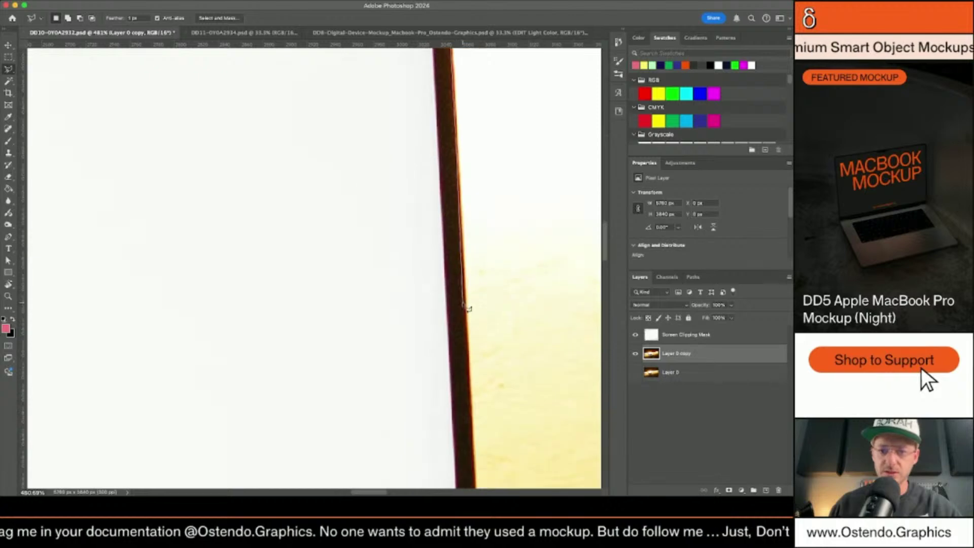
{"action": "scroll", "coordinate": [467, 307], "scroll_direction": "down", "scroll_amount": 5}
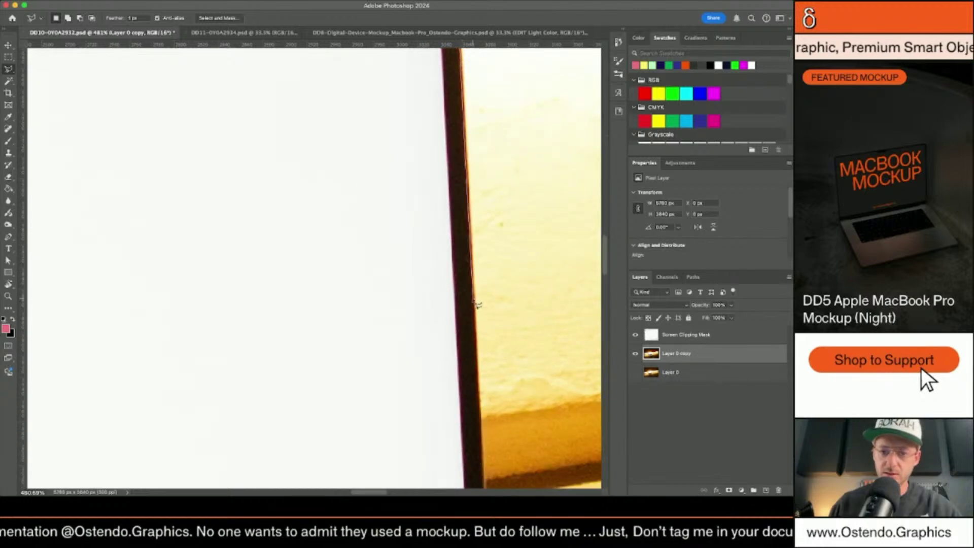
Close the lid outline at its lower-right starting point and copy the selected lid to a new layer.
{"action": "scroll", "coordinate": [477, 304], "scroll_direction": "down", "scroll_amount": 8}
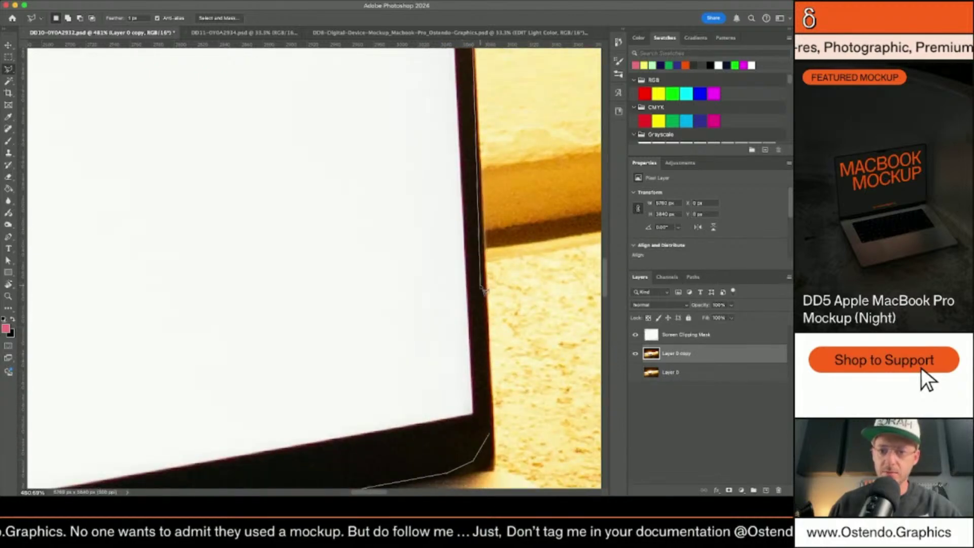
{"action": "left_click_drag", "start_coordinate": [490, 291], "coordinate": [497, 436]}
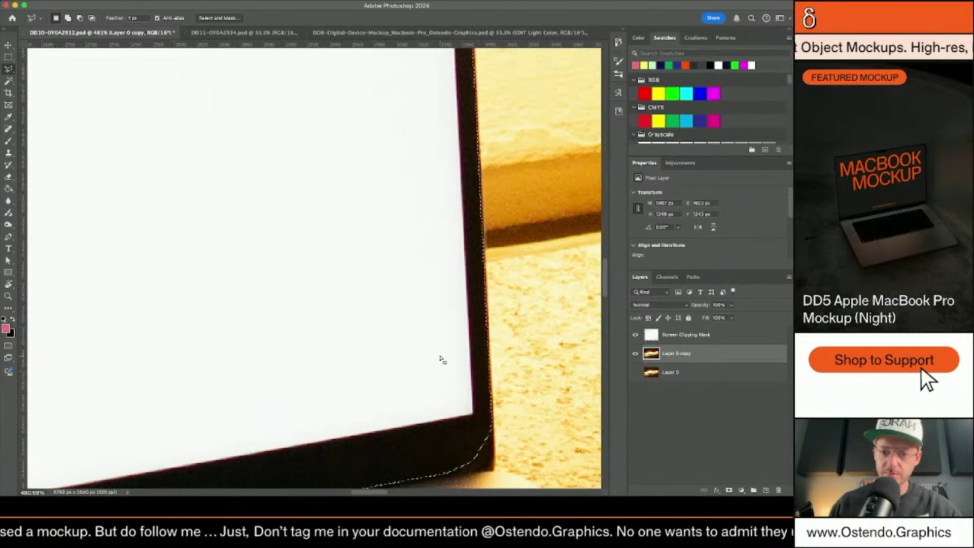
{"action": "scroll", "coordinate": [443, 358], "scroll_direction": "down", "scroll_amount": 1}
{"action": "key", "text": "super+j"}
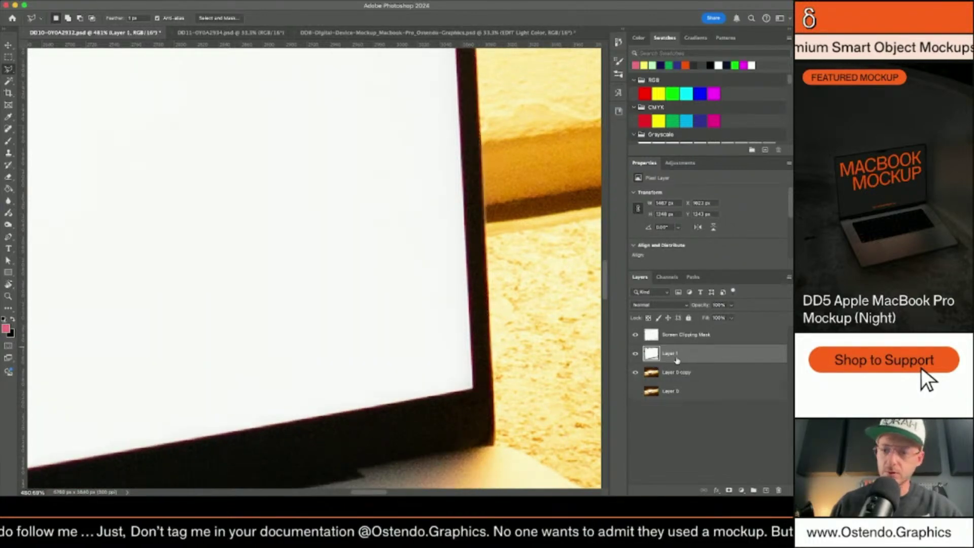
Rename the new lid layer as Screen Glow Clipping Mask.
{"action": "type", "text": "s"}
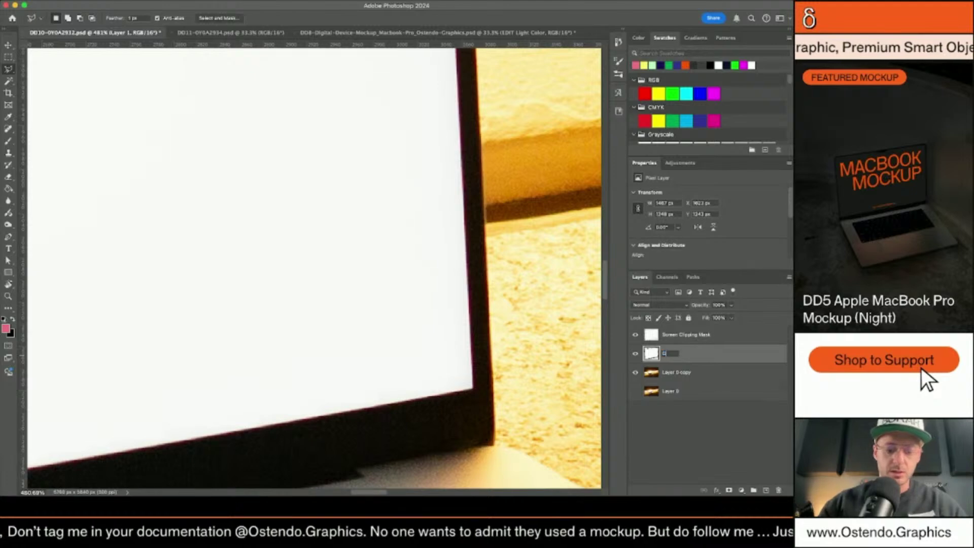
{"action": "type", "text": "cre"}
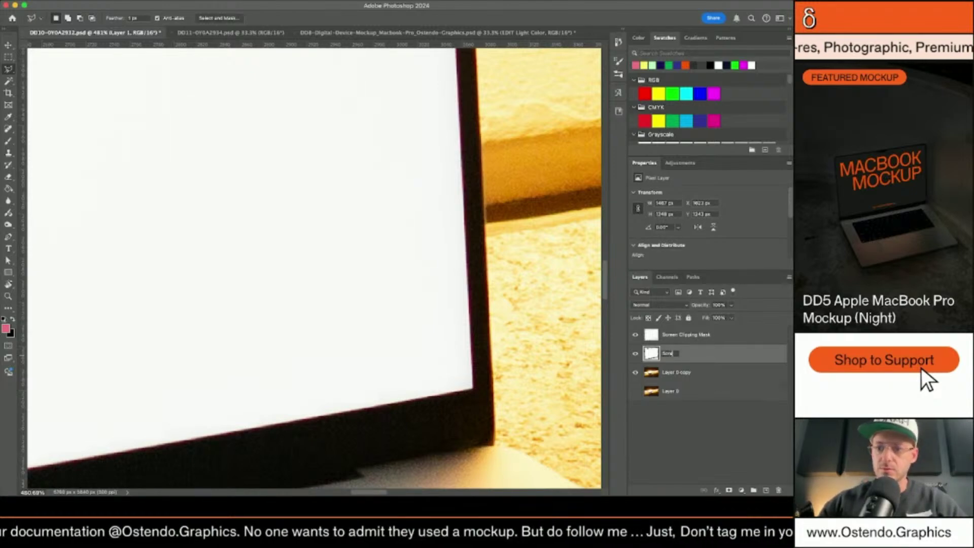
{"action": "type", "text": "en 0las"}
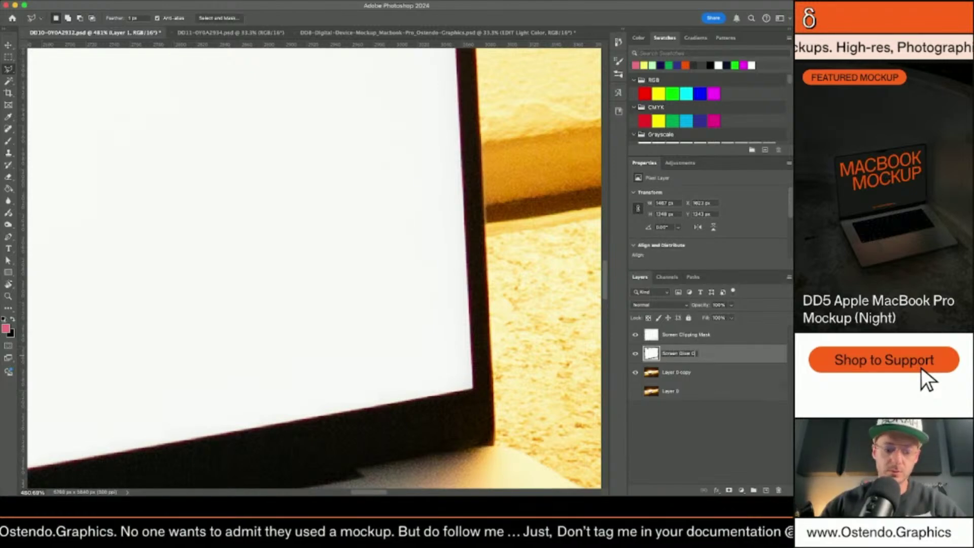
{"action": "type", "text": "s Clipping Mask"}
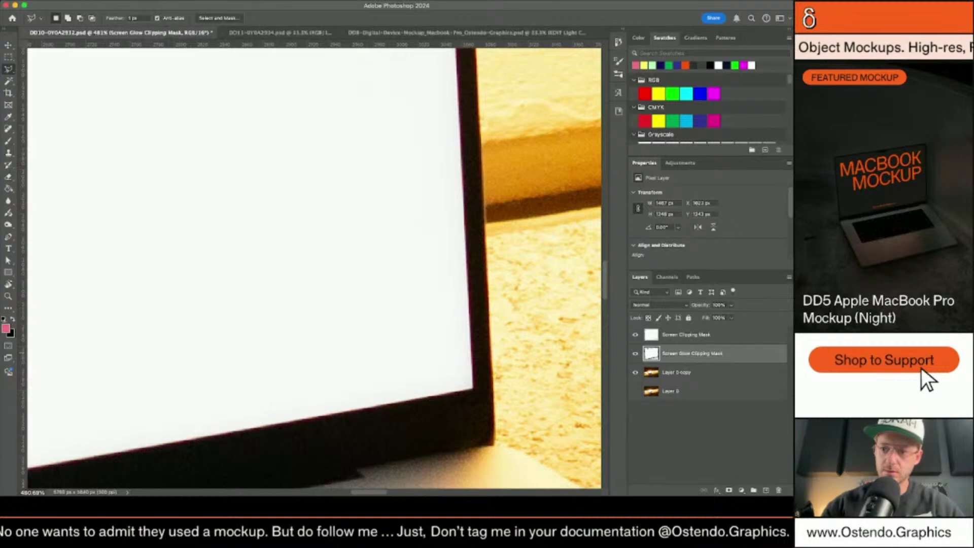
On Layer 0 copy, start a lasso outline of the keyboard base at the left hinge notch and trace around its rear-left corner.
{"action": "left_click", "coordinate": [703, 375]}
{"action": "scroll", "coordinate": [503, 326], "scroll_direction": "down", "scroll_amount": 5}
{"action": "scroll", "coordinate": [502, 326], "scroll_direction": "down", "scroll_amount": 1}
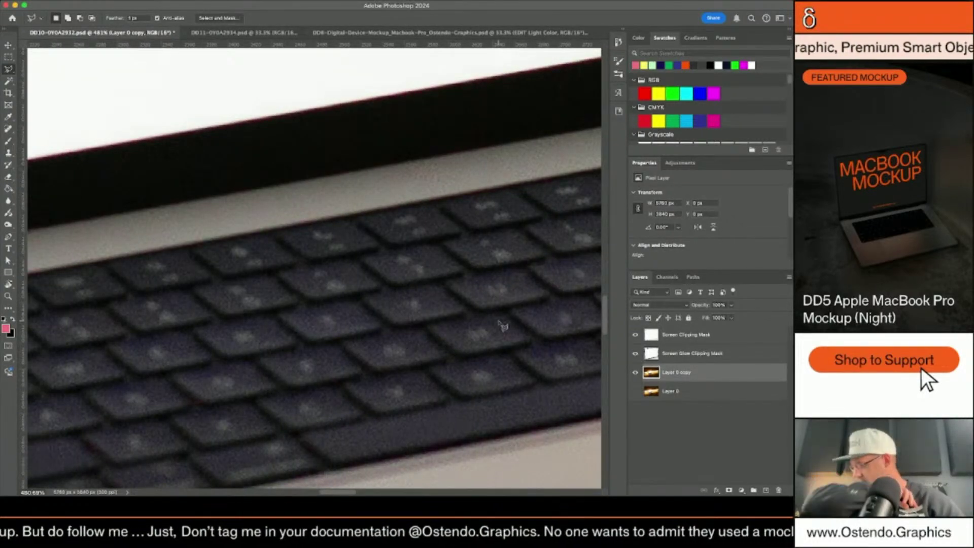
{"action": "scroll", "coordinate": [502, 326], "scroll_direction": "up", "scroll_amount": 5}
{"action": "scroll", "coordinate": [504, 317], "scroll_direction": "left", "scroll_amount": 5}
{"action": "scroll", "coordinate": [505, 311], "scroll_direction": "left", "scroll_amount": 5}
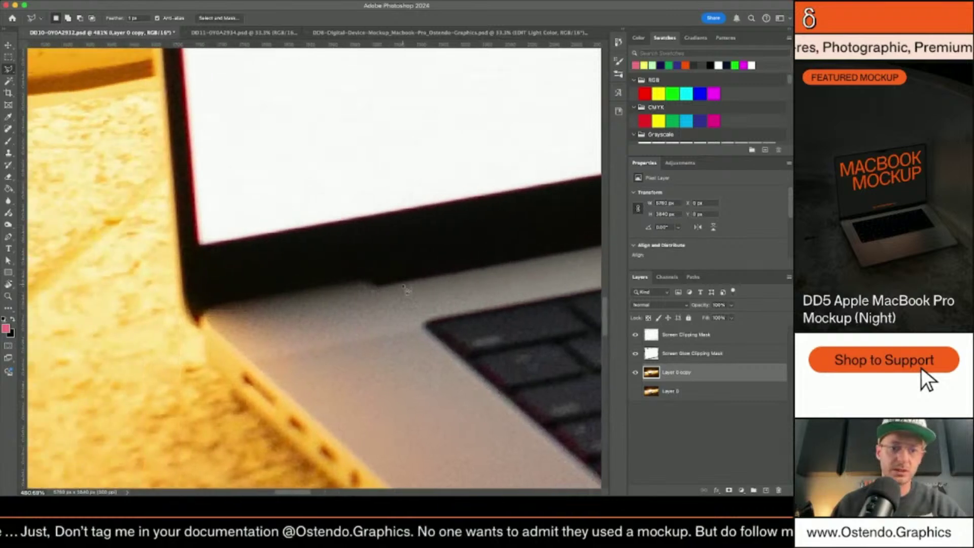
{"action": "scroll", "coordinate": [373, 291], "scroll_direction": "up", "scroll_amount": 1}
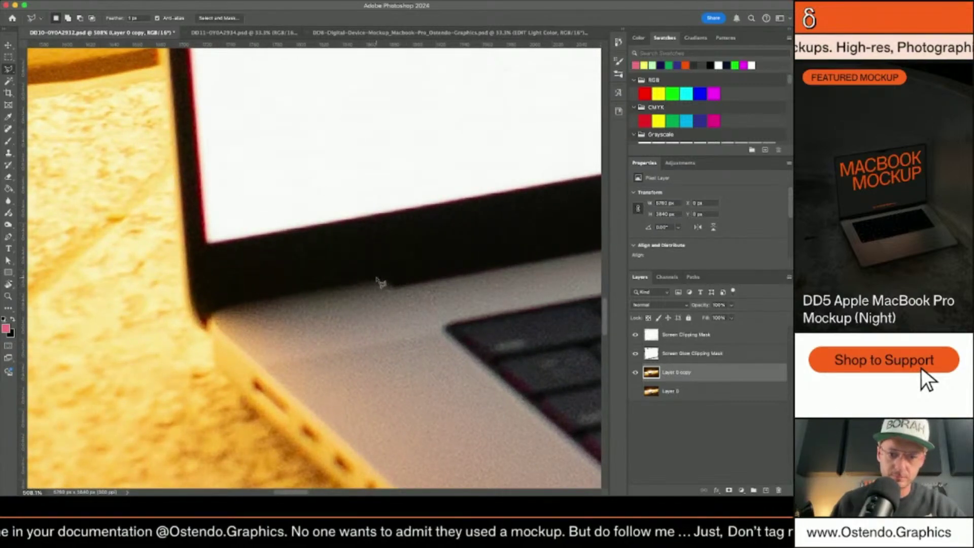
{"action": "left_click", "coordinate": [377, 278]}
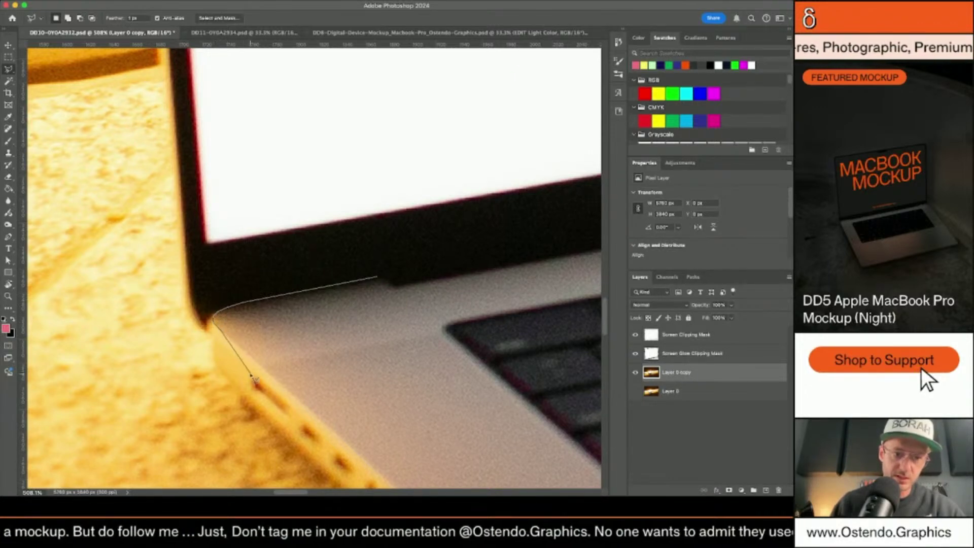
Trace the base outline along the laptop's left edge, just inside the ports, down to the front-left corner.
{"action": "scroll", "coordinate": [262, 372], "scroll_direction": "down", "scroll_amount": 3}
{"action": "scroll", "coordinate": [262, 372], "scroll_direction": "right", "scroll_amount": 2}
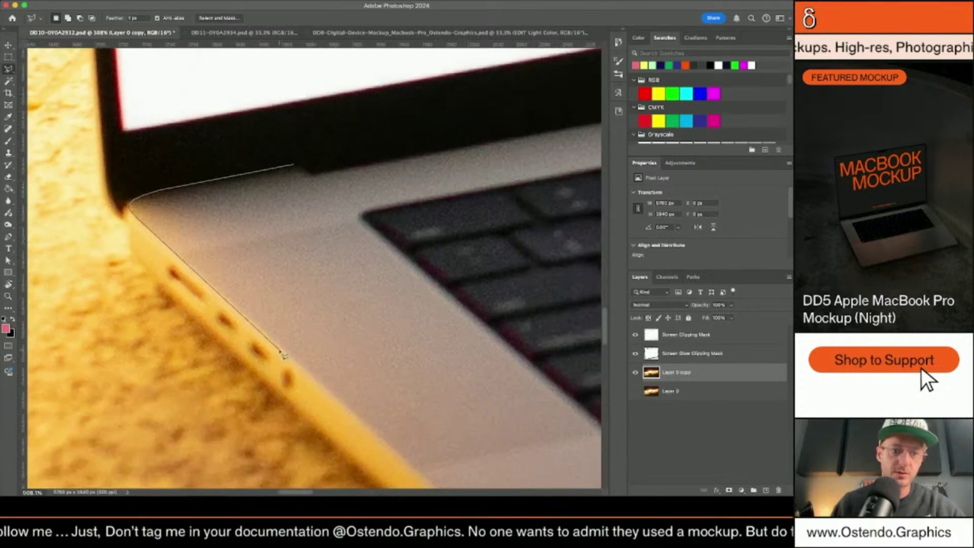
{"action": "scroll", "coordinate": [286, 355], "scroll_direction": "down", "scroll_amount": 3}
{"action": "scroll", "coordinate": [287, 355], "scroll_direction": "right", "scroll_amount": 2}
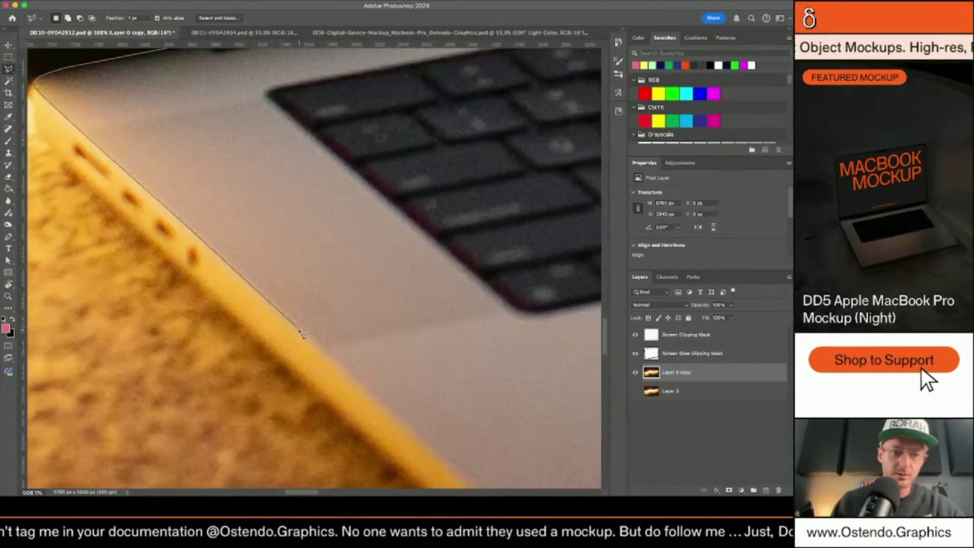
{"action": "left_click", "coordinate": [300, 332]}
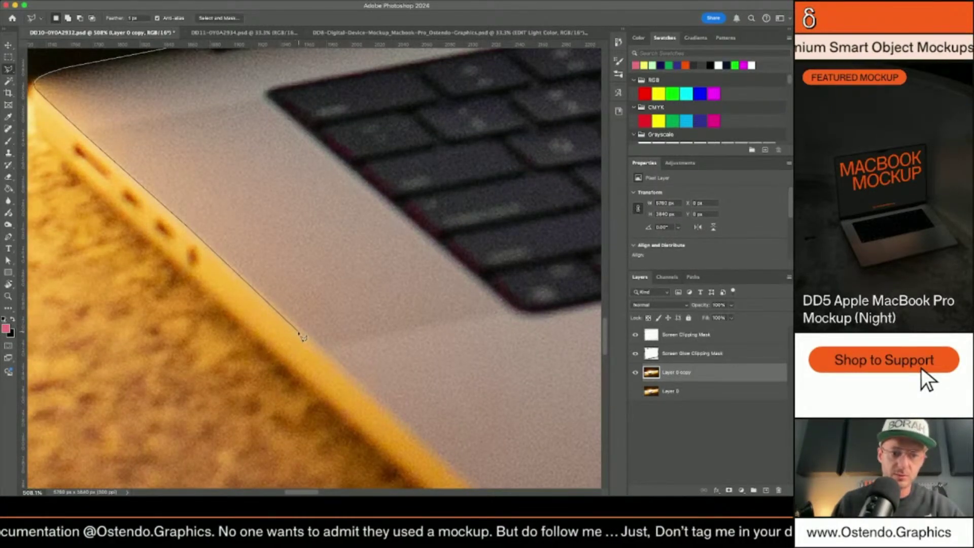
{"action": "scroll", "coordinate": [301, 334], "scroll_direction": "down", "scroll_amount": 1}
{"action": "scroll", "coordinate": [299, 334], "scroll_direction": "down", "scroll_amount": 3}
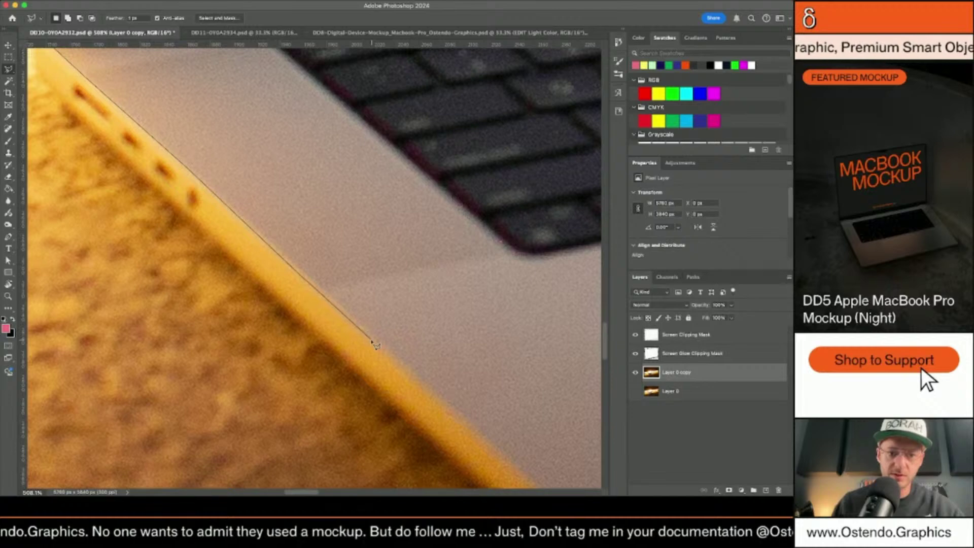
{"action": "scroll", "coordinate": [376, 345], "scroll_direction": "down", "scroll_amount": 4}
{"action": "scroll", "coordinate": [375, 345], "scroll_direction": "right", "scroll_amount": 2}
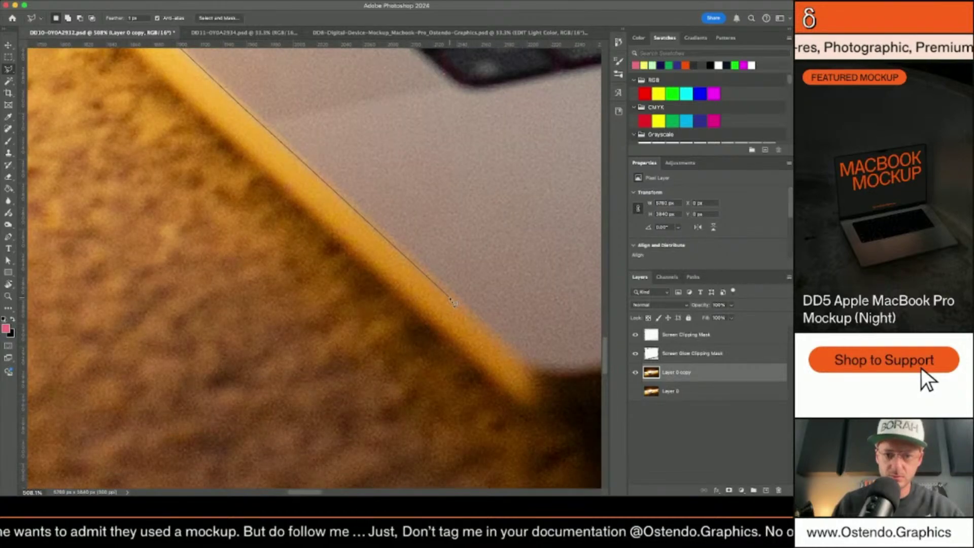
{"action": "scroll", "coordinate": [463, 306], "scroll_direction": "down", "scroll_amount": 5}
{"action": "scroll", "coordinate": [463, 306], "scroll_direction": "right", "scroll_amount": 3}
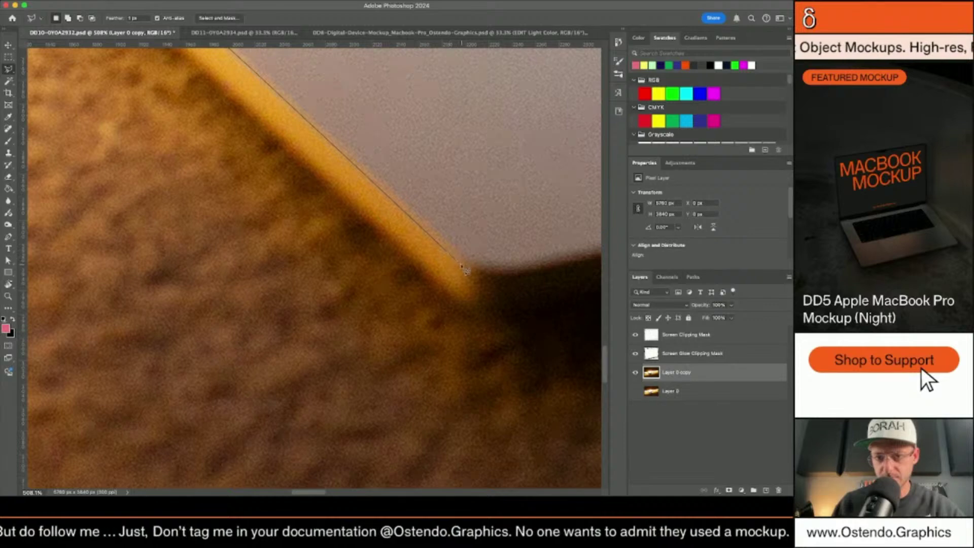
Trace the base outline around the rounded front-left corner and along the front edge to the finger notch.
{"action": "left_click", "coordinate": [476, 273]}
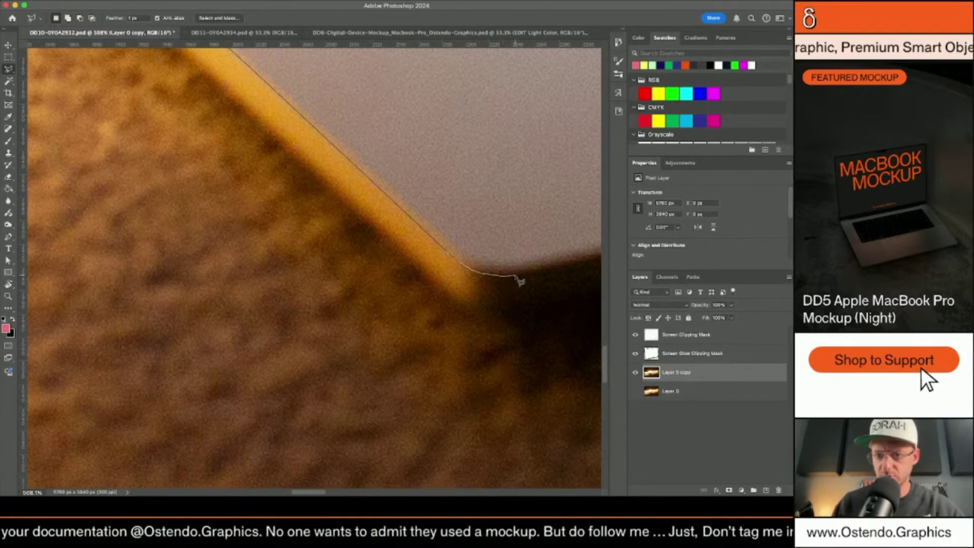
{"action": "scroll", "coordinate": [521, 281], "scroll_direction": "right", "scroll_amount": 10}
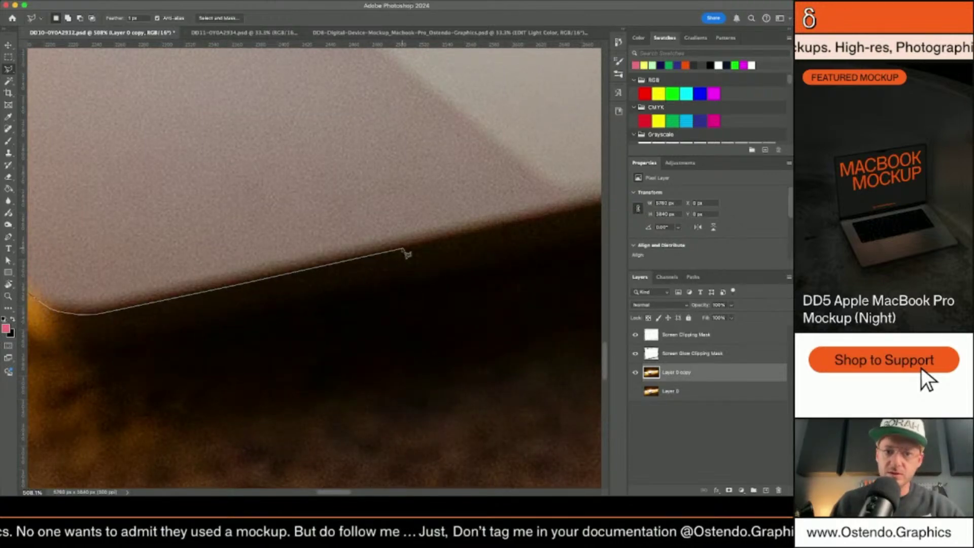
{"action": "scroll", "coordinate": [406, 255], "scroll_direction": "right", "scroll_amount": 5}
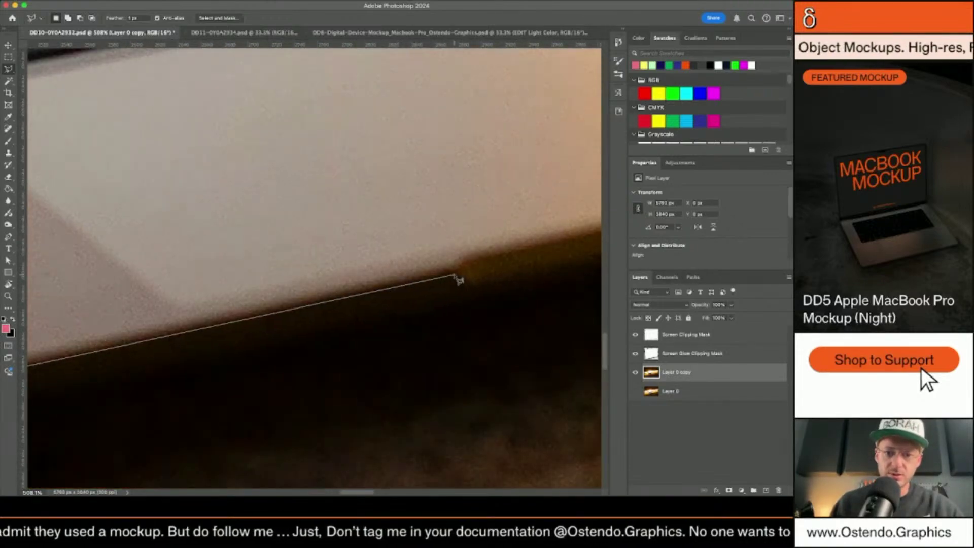
{"action": "scroll", "coordinate": [464, 278], "scroll_direction": "right", "scroll_amount": 5}
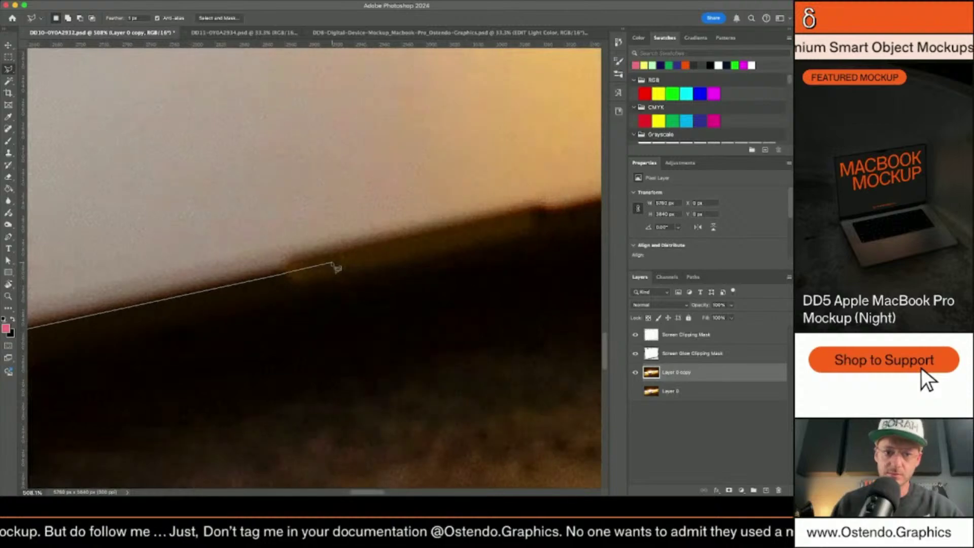
Trace the base outline along the finger notch and the rest of the front edge, around the front-right corner.
{"action": "left_click", "coordinate": [299, 263]}
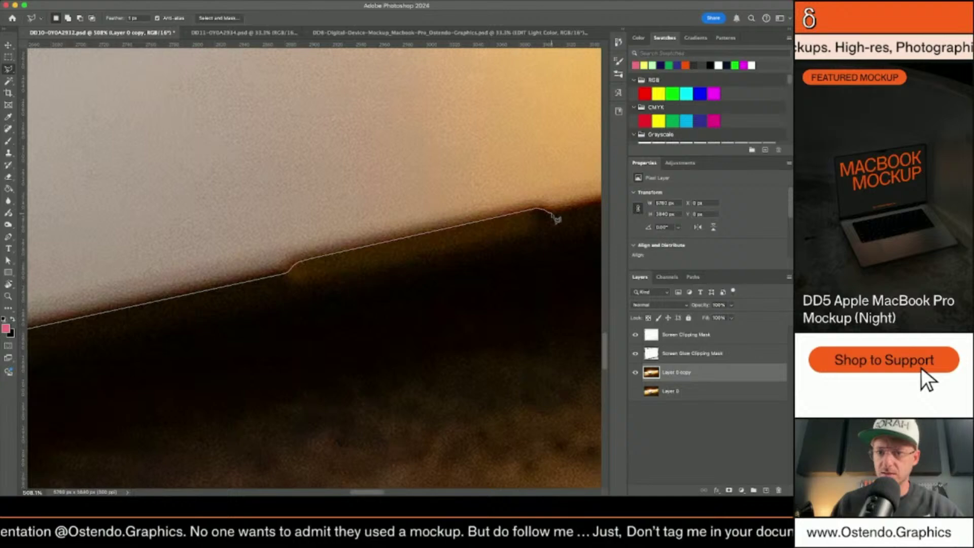
{"action": "left_click_drag", "start_coordinate": [571, 218], "coordinate": [339, 325]}
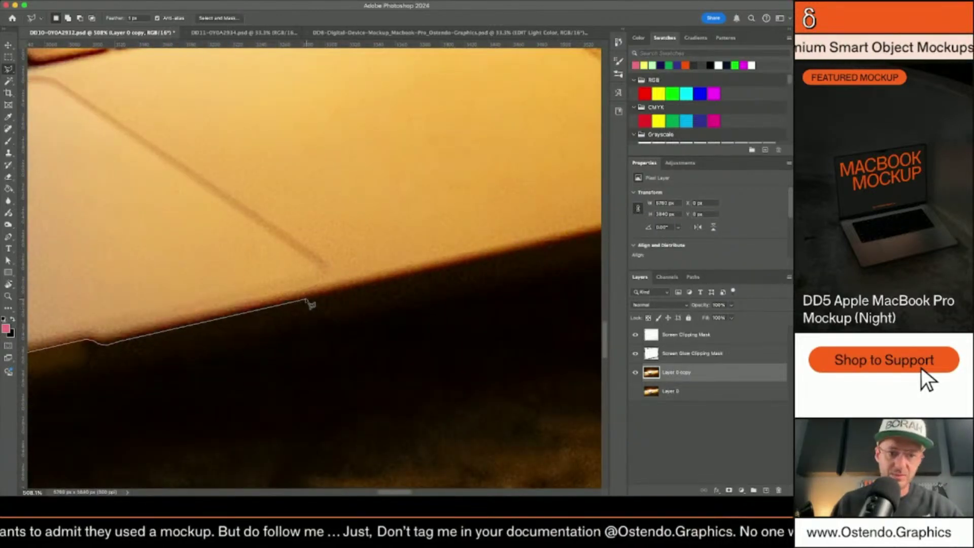
{"action": "left_click_drag", "start_coordinate": [499, 263], "coordinate": [398, 233]}
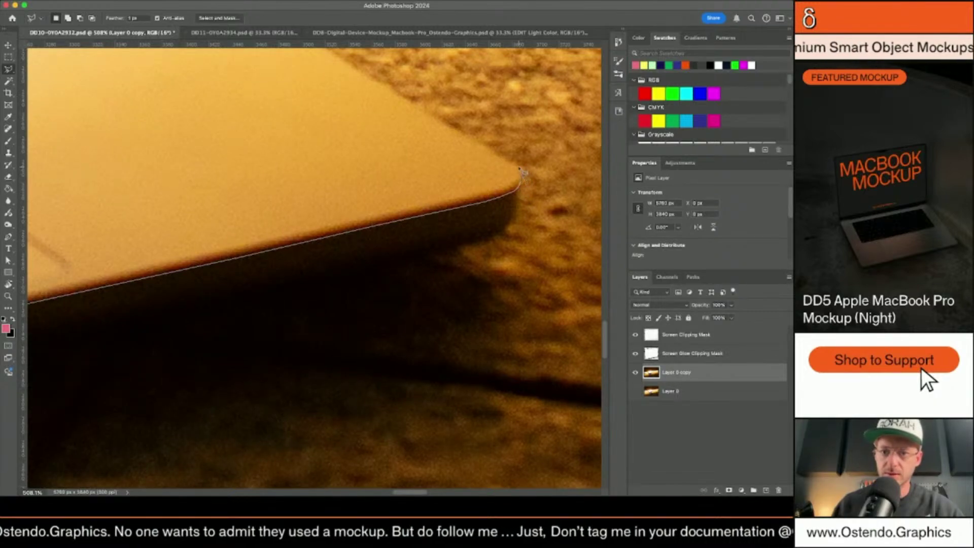
Trace the base outline up the laptop's right edge and around the rear-right corner to the right hinge notch.
{"action": "scroll", "coordinate": [513, 165], "scroll_direction": "up", "scroll_amount": 5}
{"action": "scroll", "coordinate": [512, 165], "scroll_direction": "left", "scroll_amount": 5}
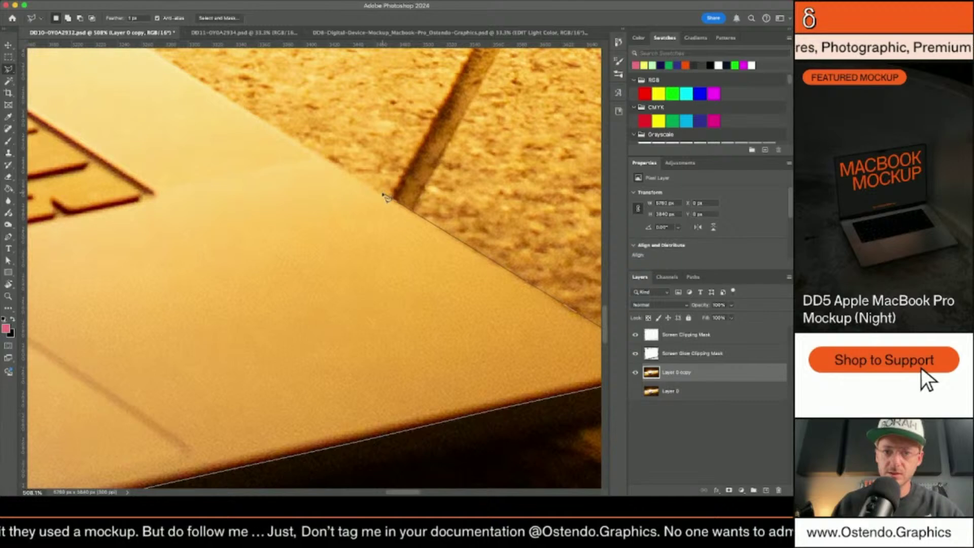
{"action": "scroll", "coordinate": [387, 198], "scroll_direction": "up", "scroll_amount": 4}
{"action": "scroll", "coordinate": [386, 197], "scroll_direction": "left", "scroll_amount": 5}
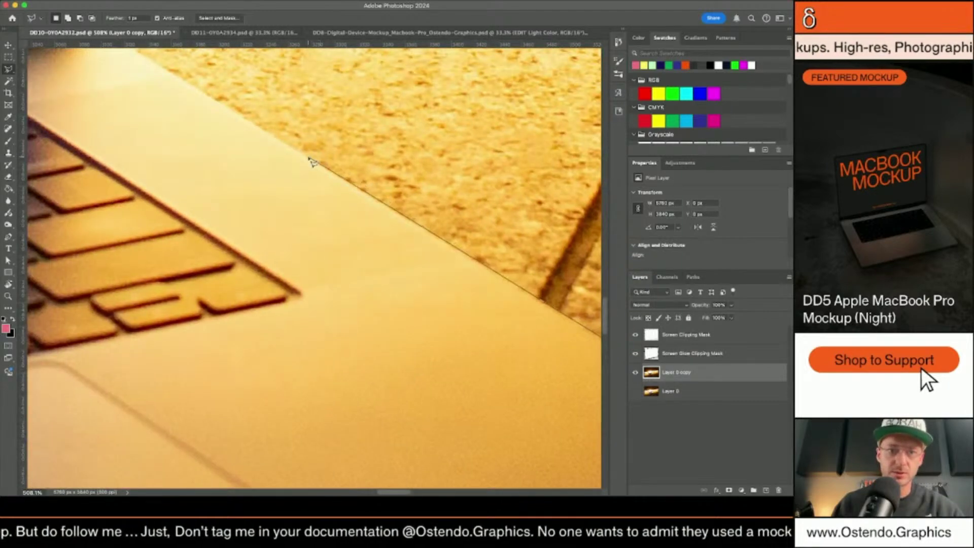
{"action": "scroll", "coordinate": [312, 162], "scroll_direction": "up", "scroll_amount": 4}
{"action": "scroll", "coordinate": [311, 162], "scroll_direction": "left", "scroll_amount": 4}
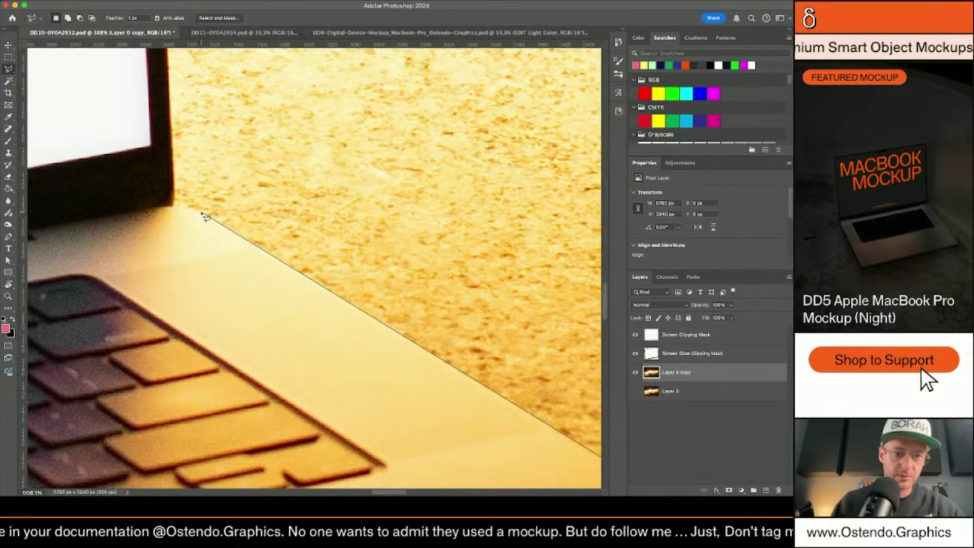
{"action": "left_click", "coordinate": [193, 209]}
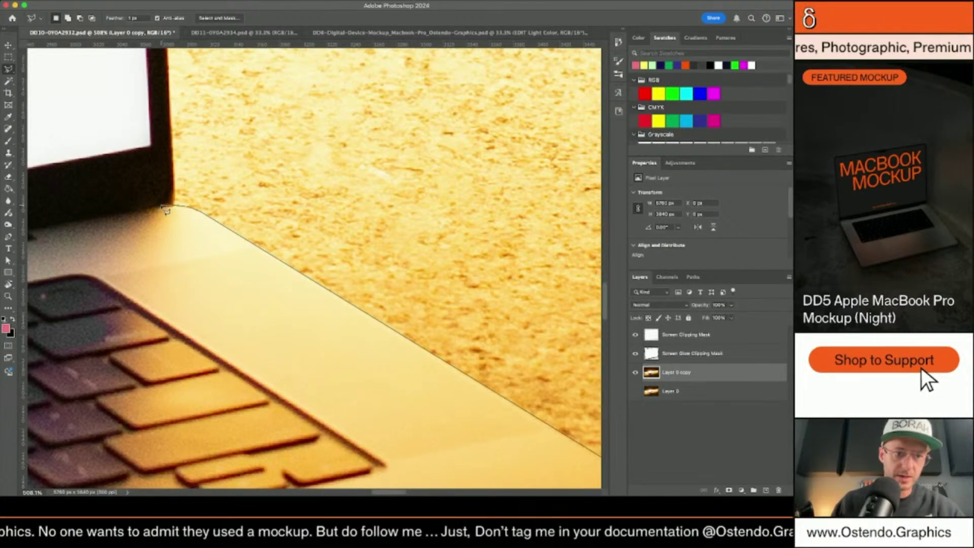
{"action": "scroll", "coordinate": [165, 210], "scroll_direction": "left", "scroll_amount": 4}
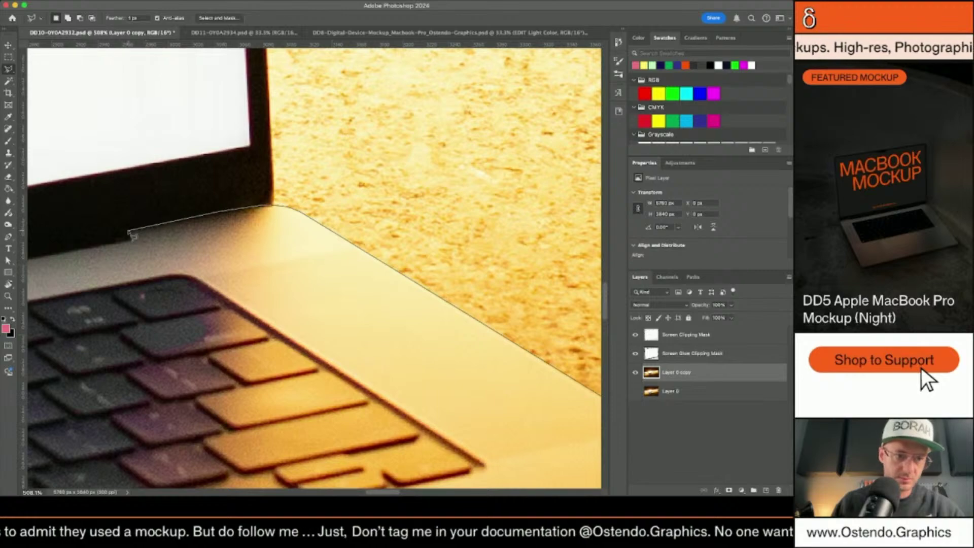
{"action": "left_click", "coordinate": [126, 230]}
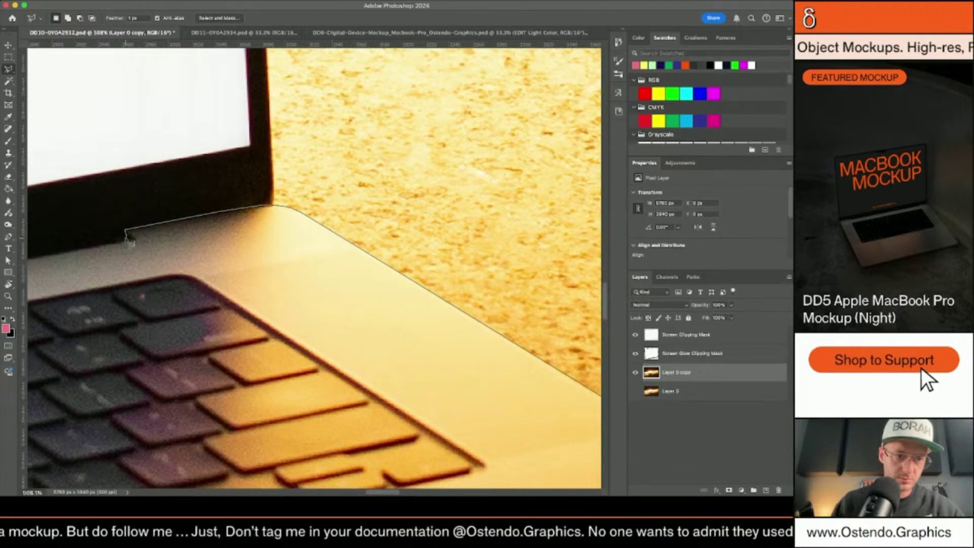
Trace the base outline along the hinge line above the keyboard and close it at the left hinge notch starting point.
{"action": "scroll", "coordinate": [181, 140], "scroll_direction": "left", "scroll_amount": 8}
{"action": "scroll", "coordinate": [246, 137], "scroll_direction": "down", "scroll_amount": 5}
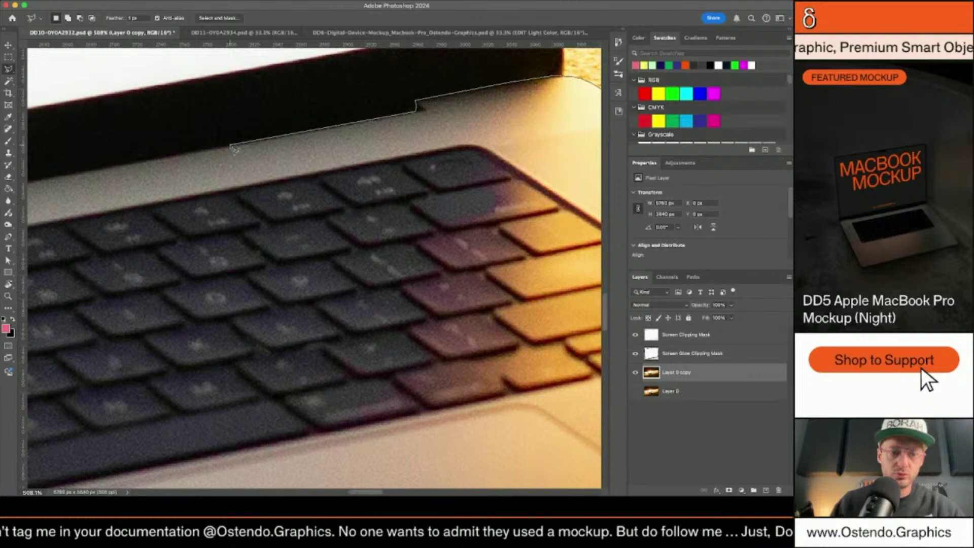
{"action": "scroll", "coordinate": [232, 152], "scroll_direction": "left", "scroll_amount": 10}
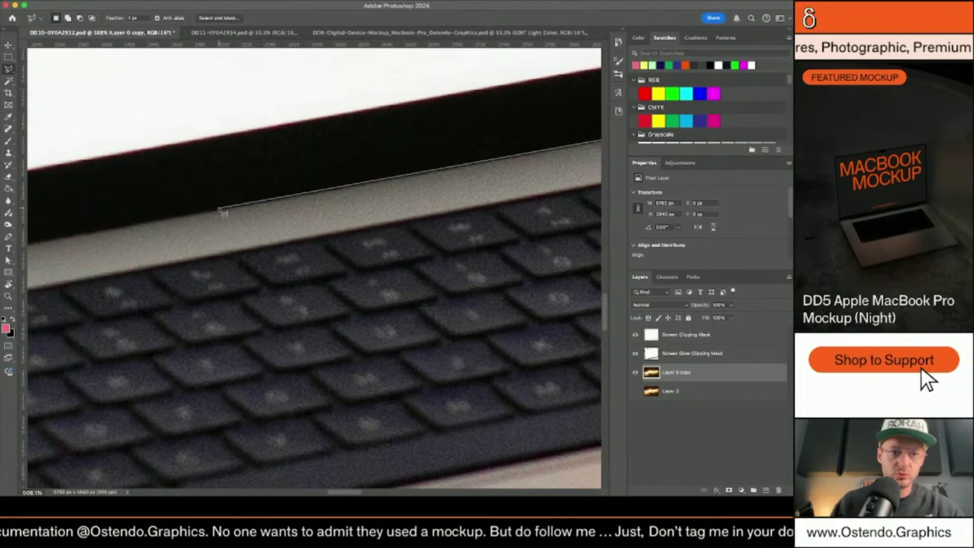
{"action": "scroll", "coordinate": [221, 212], "scroll_direction": "left", "scroll_amount": 2}
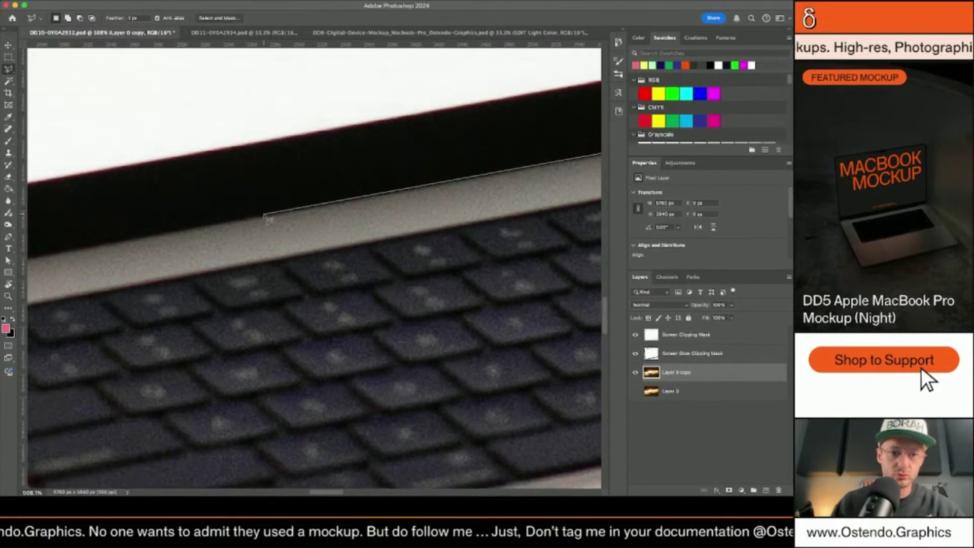
{"action": "scroll", "coordinate": [270, 214], "scroll_direction": "up", "scroll_amount": 3}
{"action": "scroll", "coordinate": [270, 214], "scroll_direction": "left", "scroll_amount": 5}
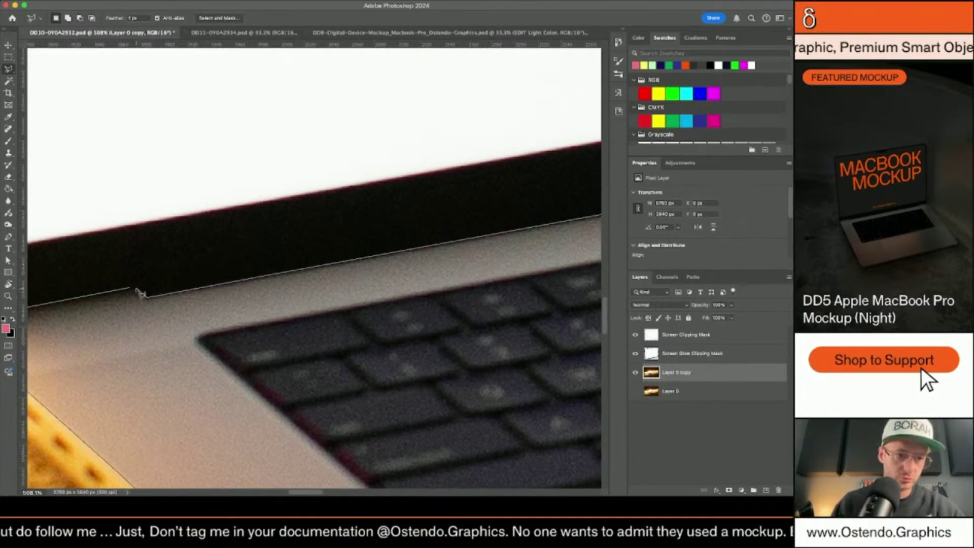
{"action": "double_click", "coordinate": [135, 293]}
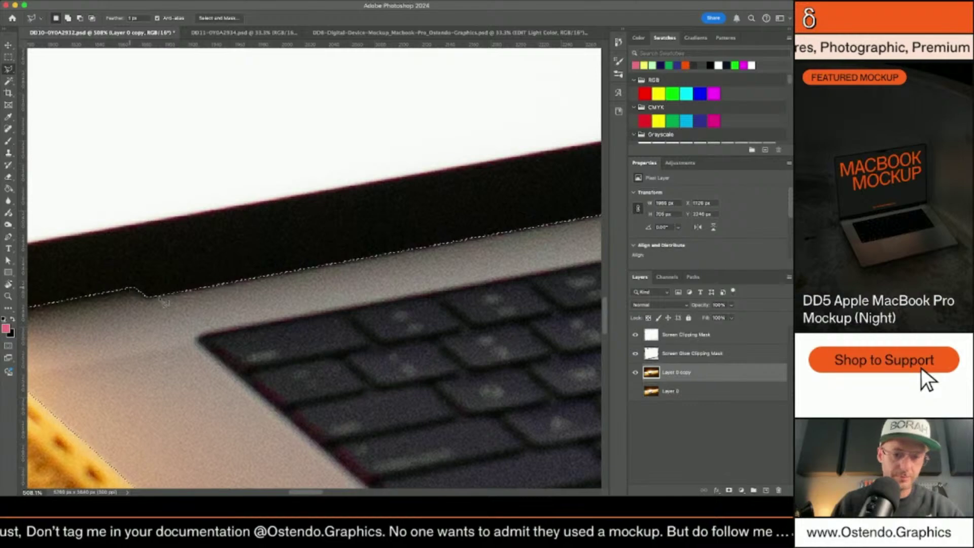
Copy the selected laptop base from Layer 0 copy to a new layer named "Keyboard Clipping Mask".
{"action": "scroll", "coordinate": [382, 345], "scroll_direction": "down", "scroll_amount": 5}
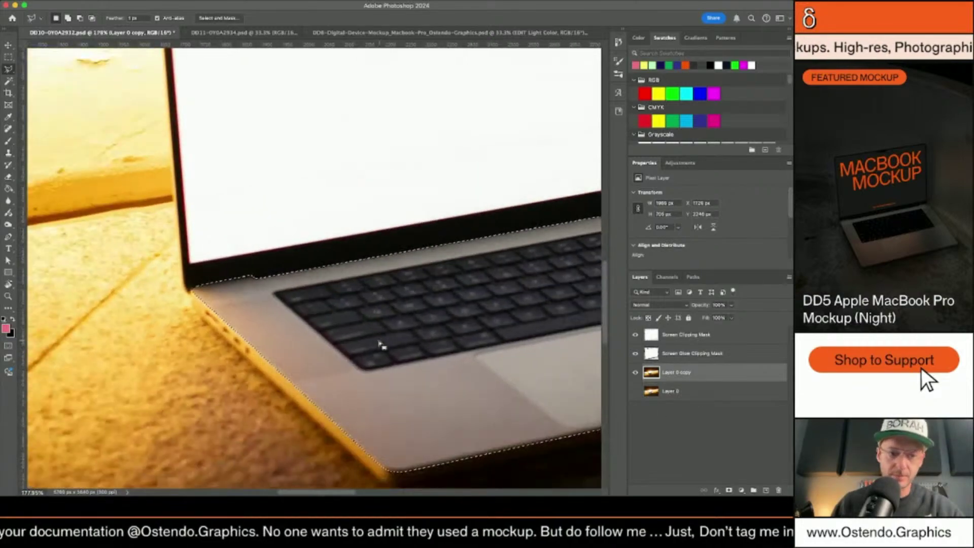
{"action": "scroll", "coordinate": [382, 345], "scroll_direction": "right", "scroll_amount": 5}
{"action": "scroll", "coordinate": [382, 344], "scroll_direction": "up", "scroll_amount": 3}
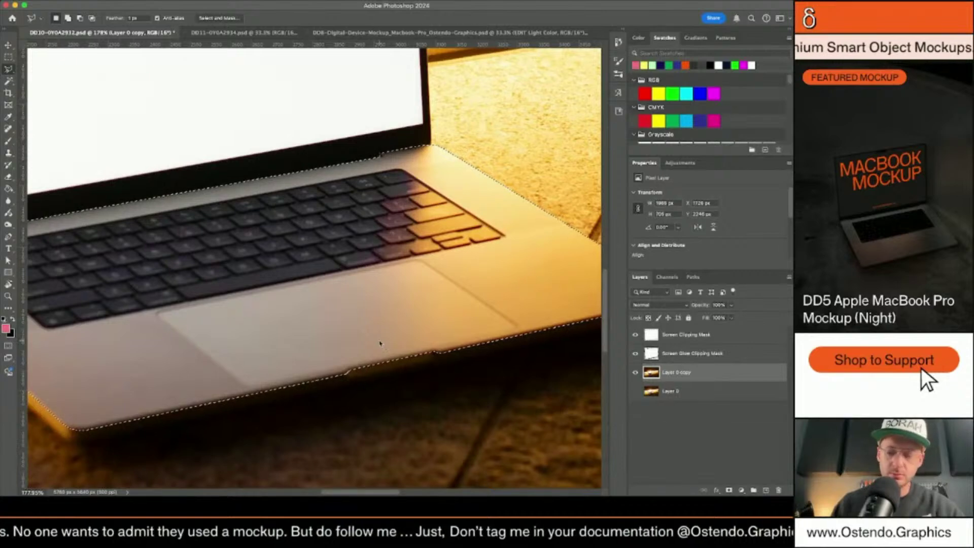
{"action": "key", "text": "ctrl+j"}
{"action": "type", "text": "K"}
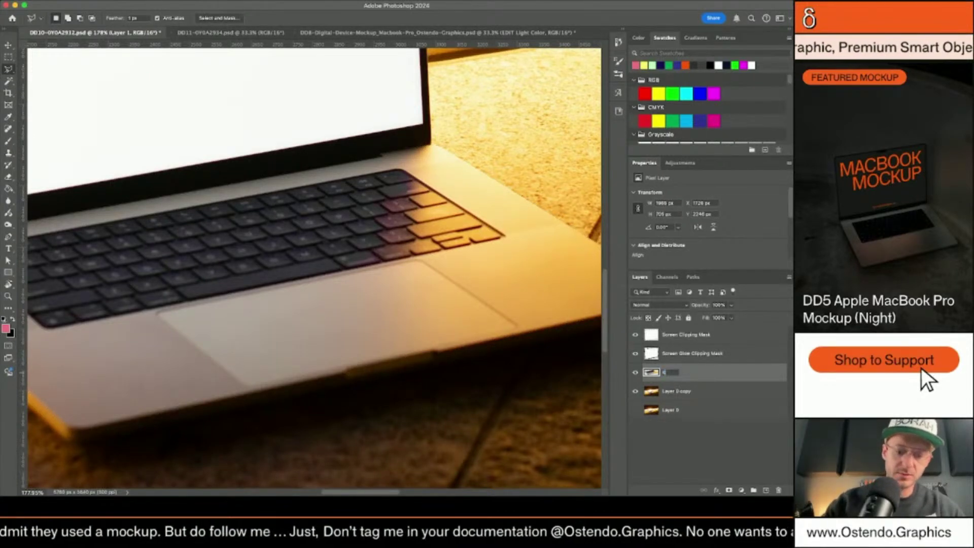
{"action": "type", "text": "eyboard Cl"}
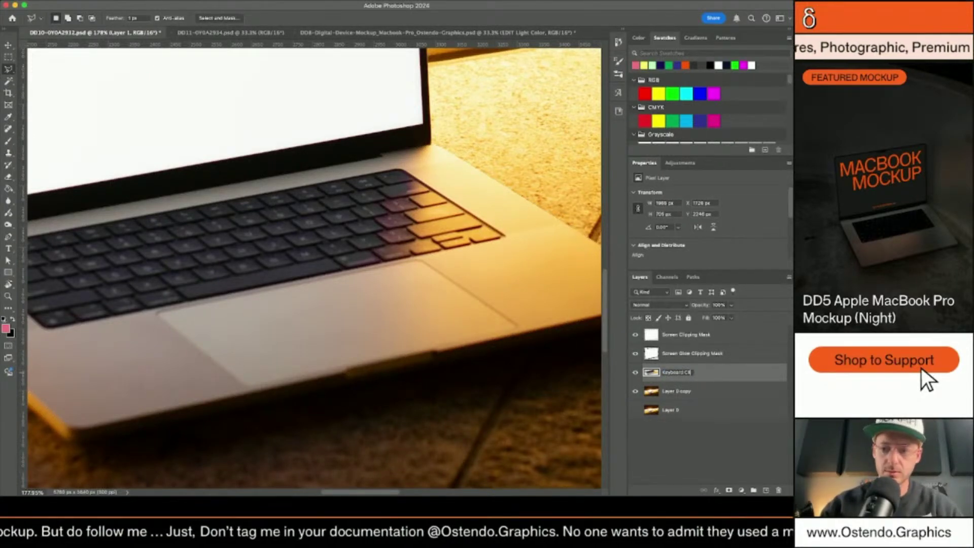
{"action": "type", "text": "ipping Mask"}
{"action": "key", "text": "Return"}
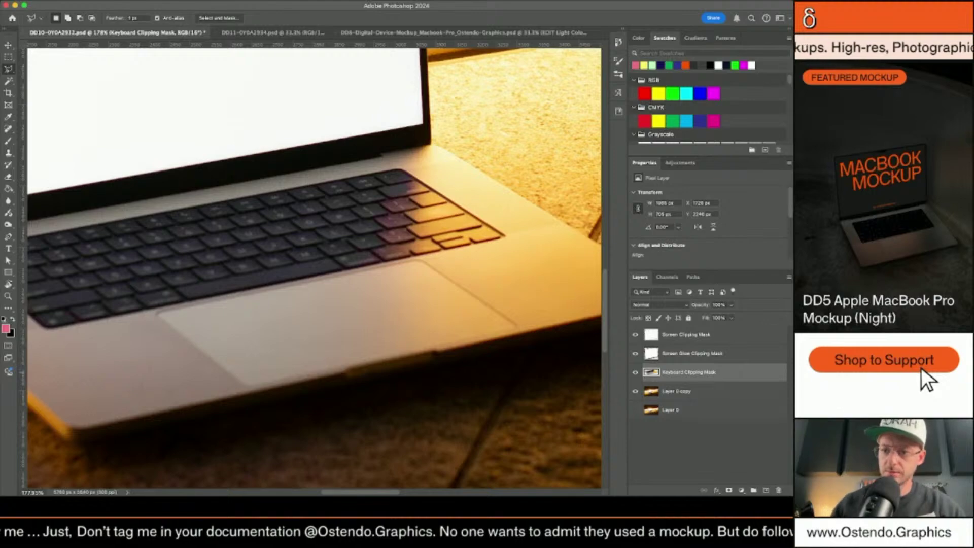
On Layer 0 copy, start a loose lasso outline from the lid's lower-left edge down the floor and along below the photo's bottom edge.
{"action": "left_click", "coordinate": [700, 391]}
{"action": "scroll", "coordinate": [416, 277], "scroll_direction": "down", "scroll_amount": 5}
{"action": "scroll", "coordinate": [414, 276], "scroll_direction": "down", "scroll_amount": 6}
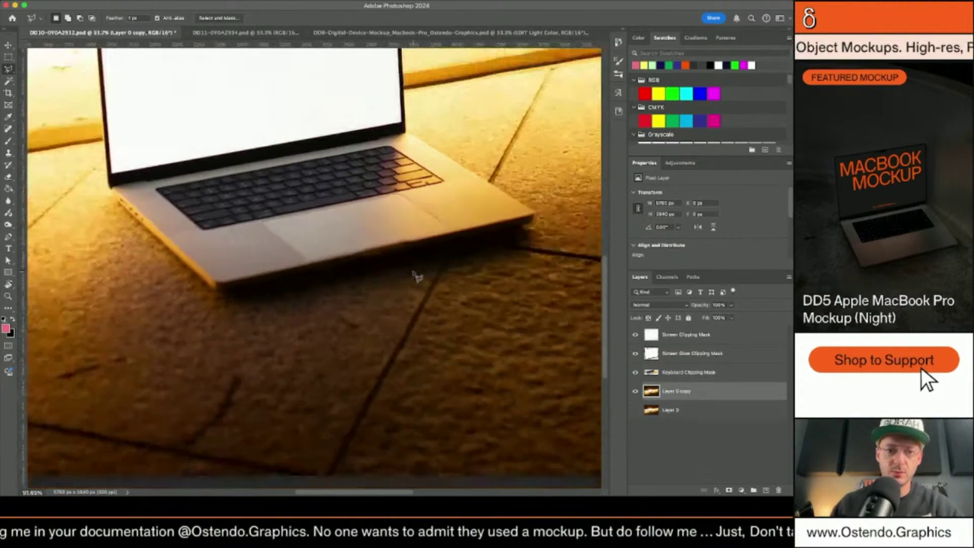
{"action": "scroll", "coordinate": [226, 255], "scroll_direction": "up", "scroll_amount": 3}
{"action": "scroll", "coordinate": [227, 255], "scroll_direction": "left", "scroll_amount": 3}
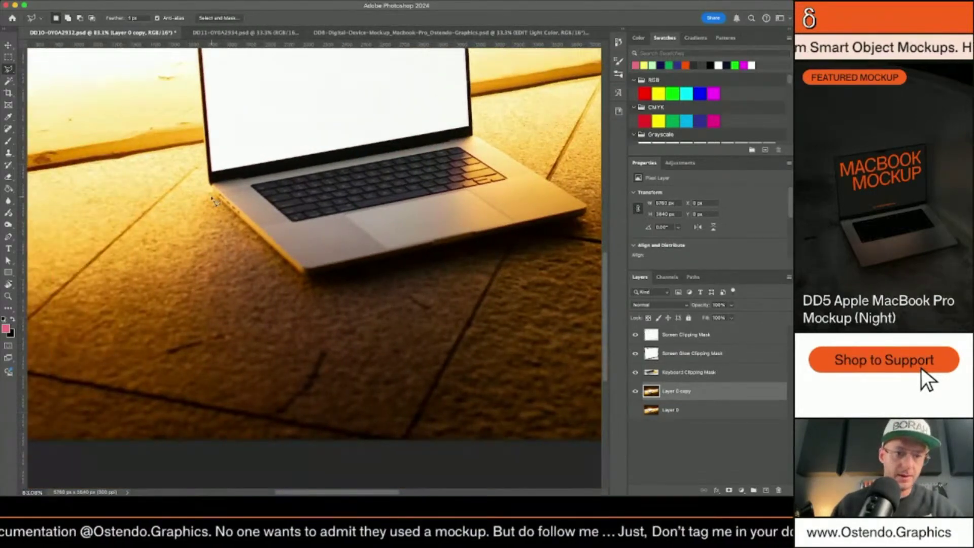
{"action": "left_click", "coordinate": [206, 159]}
{"action": "left_click", "coordinate": [182, 176]}
{"action": "left_click", "coordinate": [144, 303]}
{"action": "left_click", "coordinate": [144, 423]}
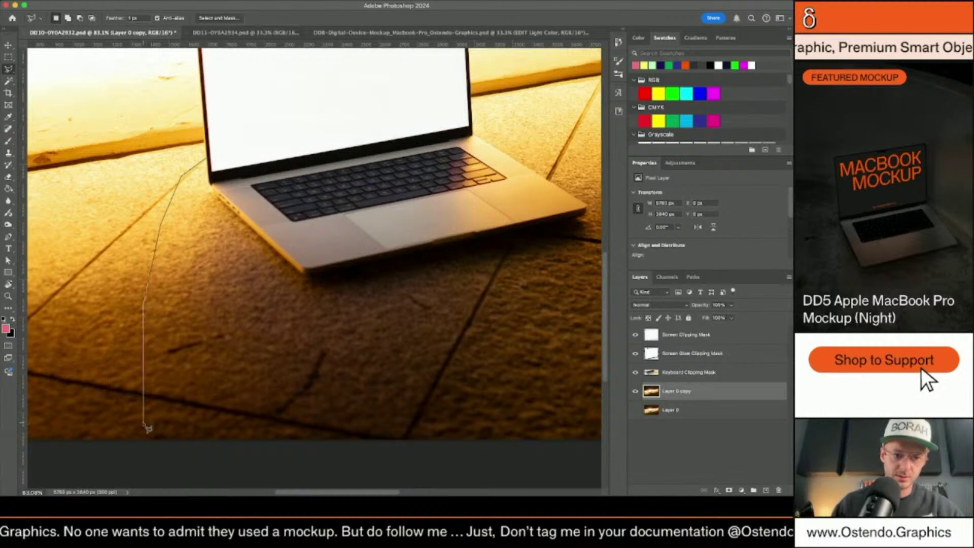
{"action": "left_click", "coordinate": [246, 463]}
{"action": "scroll", "coordinate": [443, 486], "scroll_direction": "right", "scroll_amount": 8}
{"action": "left_click", "coordinate": [350, 470]}
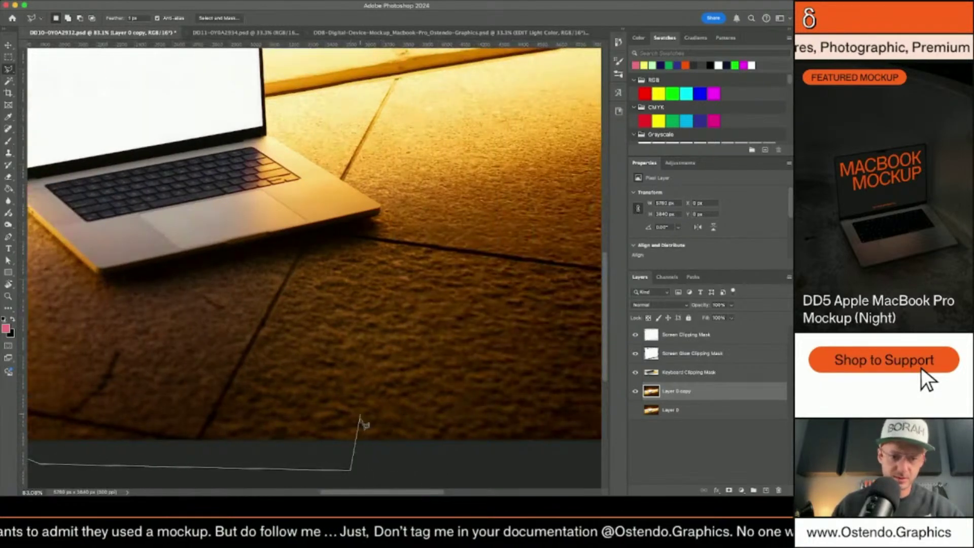
Continue the loose outline up past the laptop's front-right corner and across the lower screen, closing it at the lid's left edge.
{"action": "left_click", "coordinate": [387, 293]}
{"action": "left_click", "coordinate": [373, 213]}
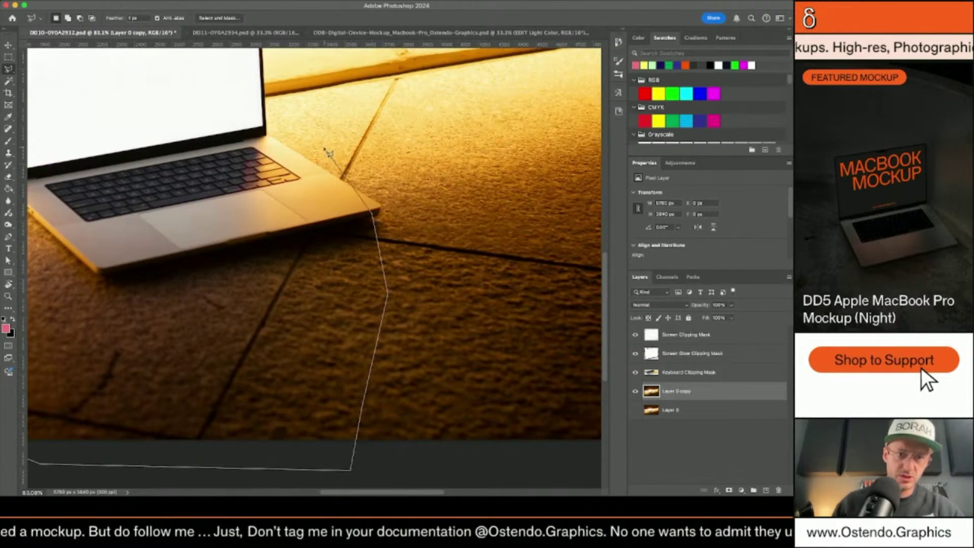
{"action": "scroll", "coordinate": [305, 130], "scroll_direction": "left", "scroll_amount": 8}
{"action": "scroll", "coordinate": [304, 130], "scroll_direction": "up", "scroll_amount": 5}
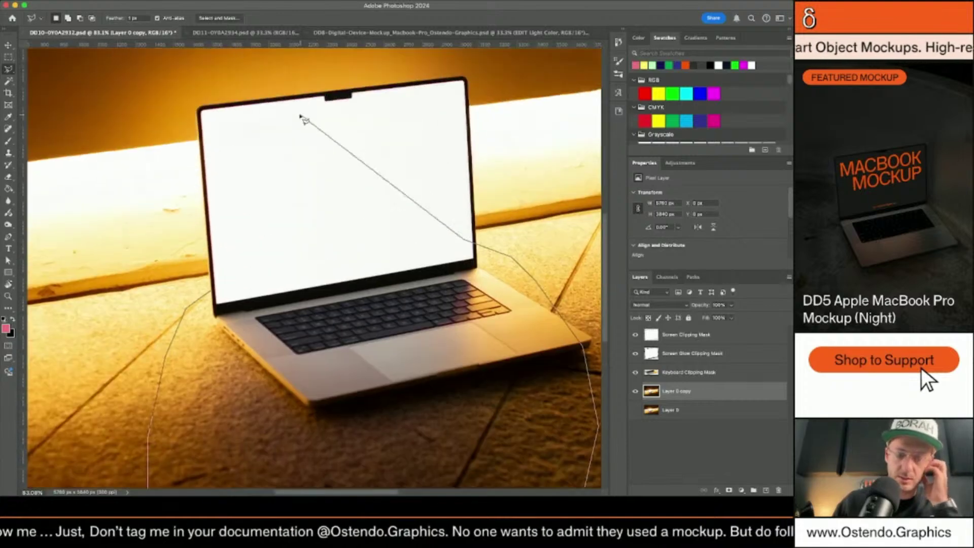
{"action": "left_click", "coordinate": [261, 252]}
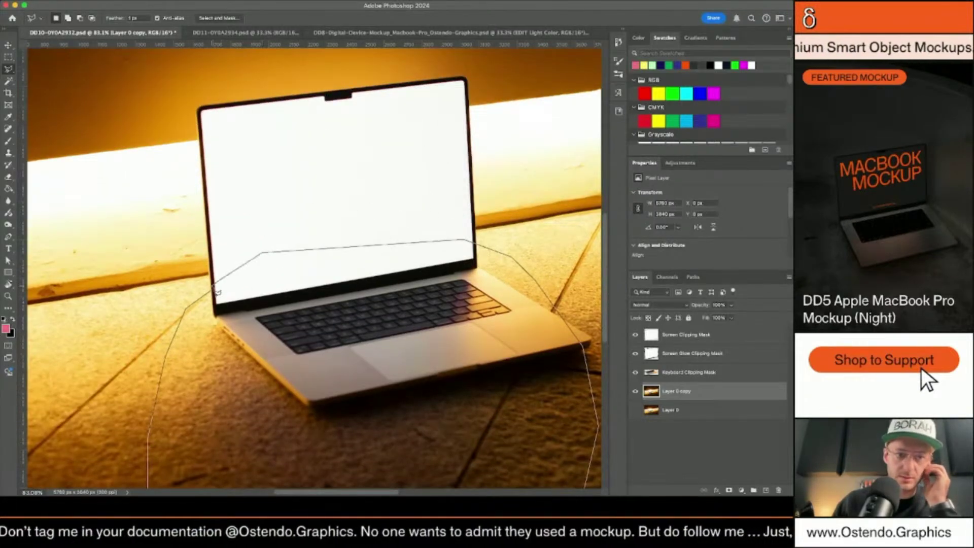
{"action": "left_click", "coordinate": [218, 296]}
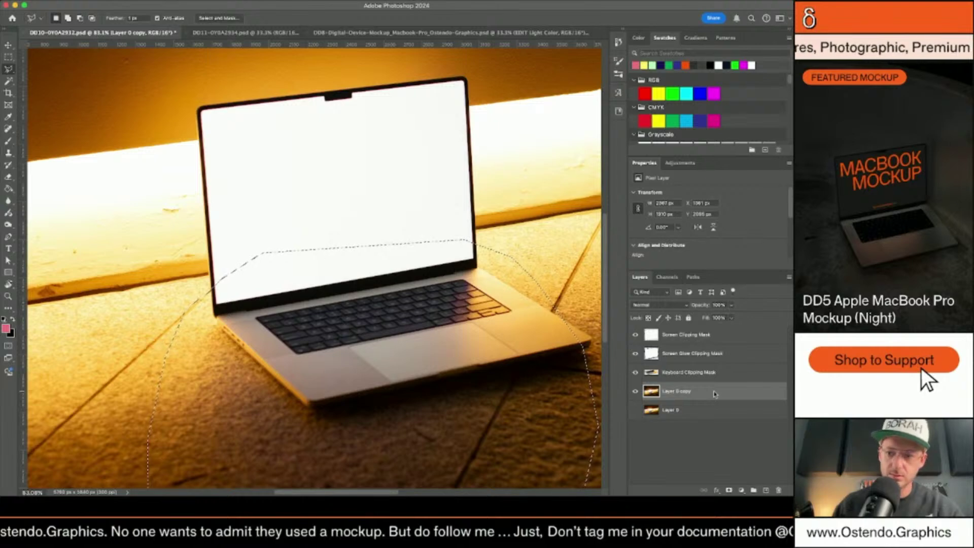
Copy the outlined area to a new layer and check the clipping mask layer names in the finished DD8 MacBook Pro mockup document.
{"action": "key", "text": "super+j"}
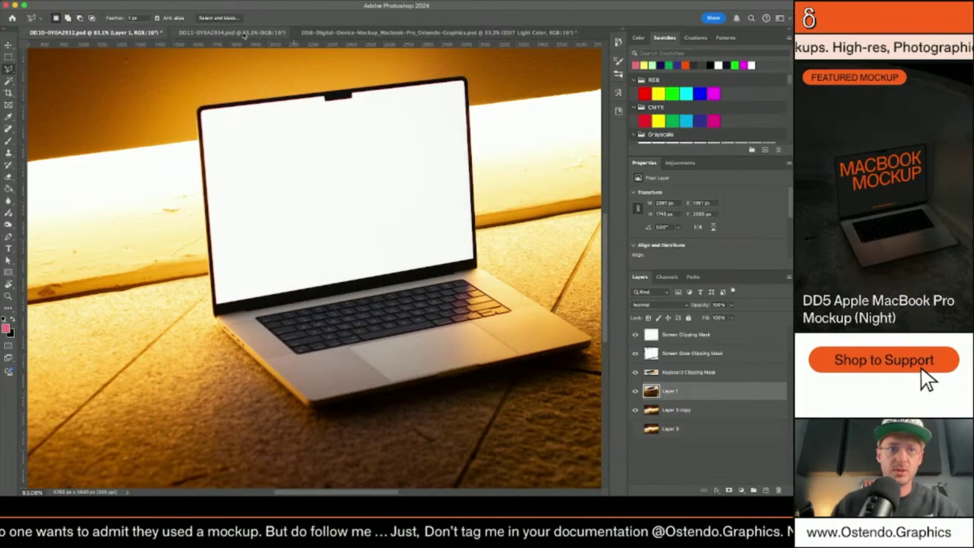
{"action": "left_click", "coordinate": [337, 33]}
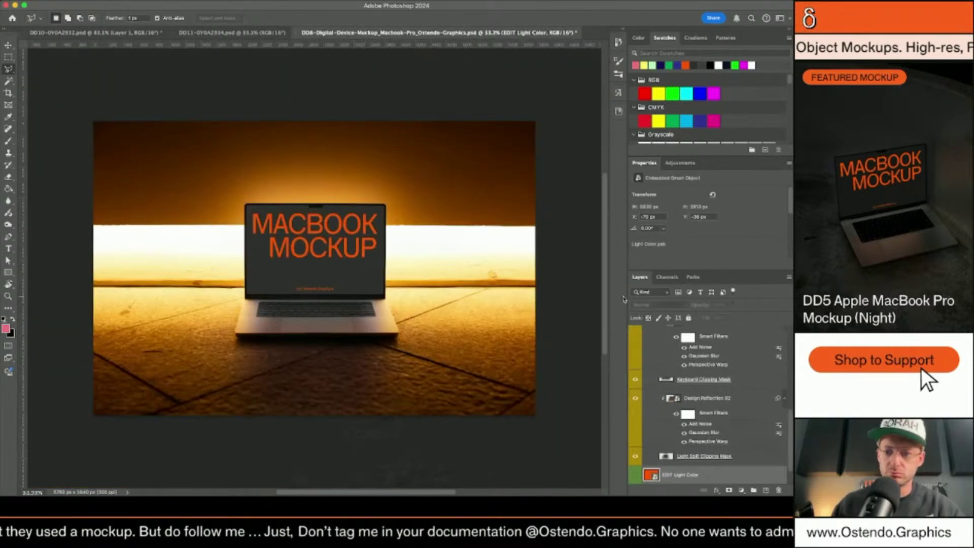
{"action": "scroll", "coordinate": [730, 422], "scroll_direction": "down", "scroll_amount": 3}
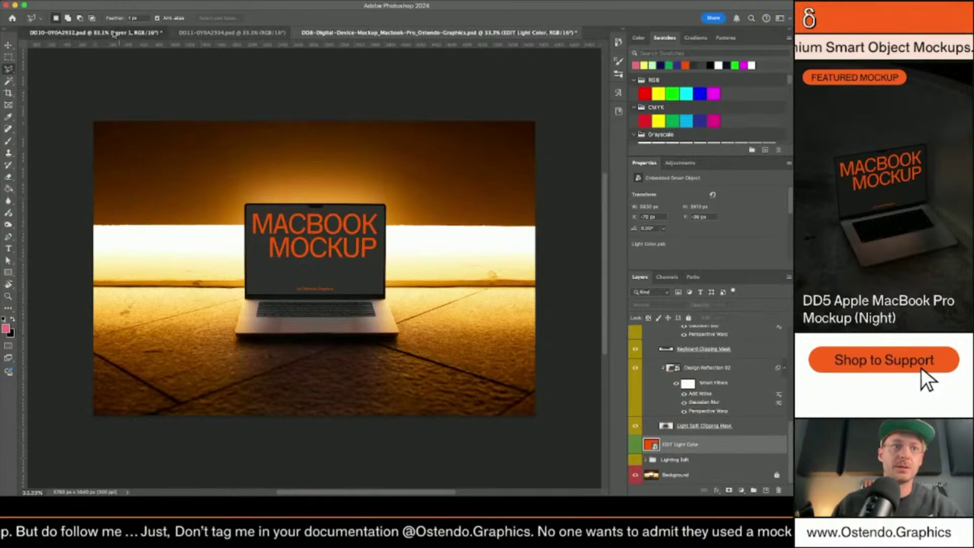
{"action": "left_click", "coordinate": [95, 33]}
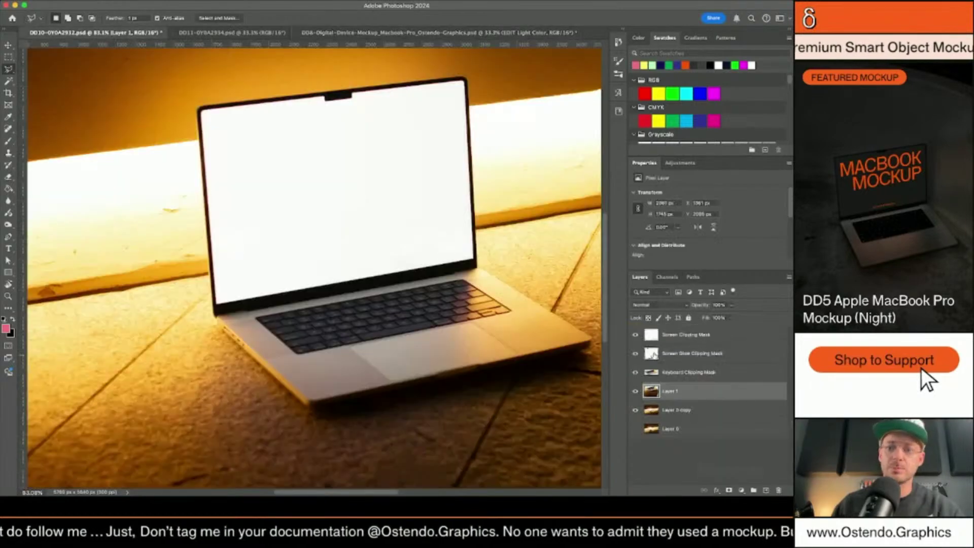
Rename the new floor-and-base layer "Screen Light Spill Mask" and save the document.
{"action": "double_click", "coordinate": [667, 391]}
{"action": "type", "text": "Light Spill Mask"}
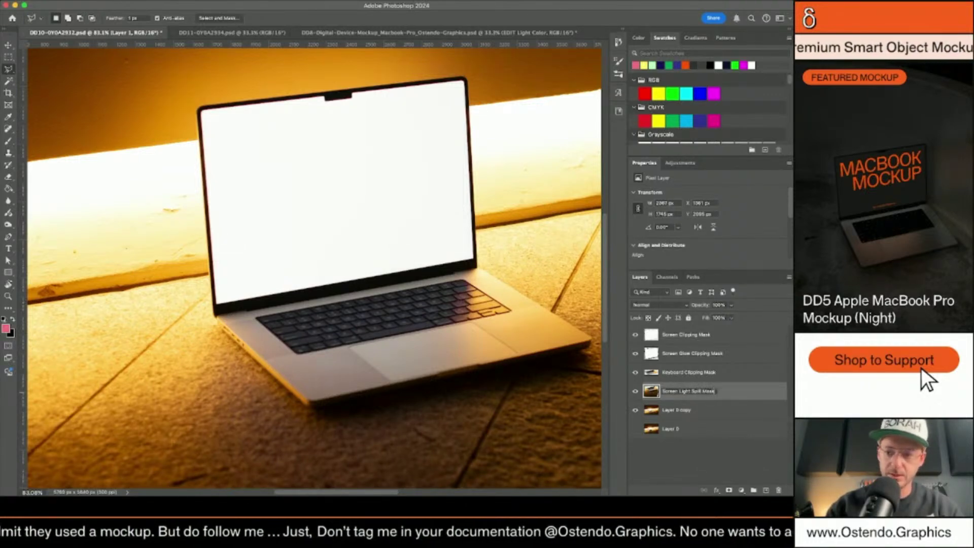
{"action": "key", "text": "Return"}
{"action": "key", "text": "super+s"}
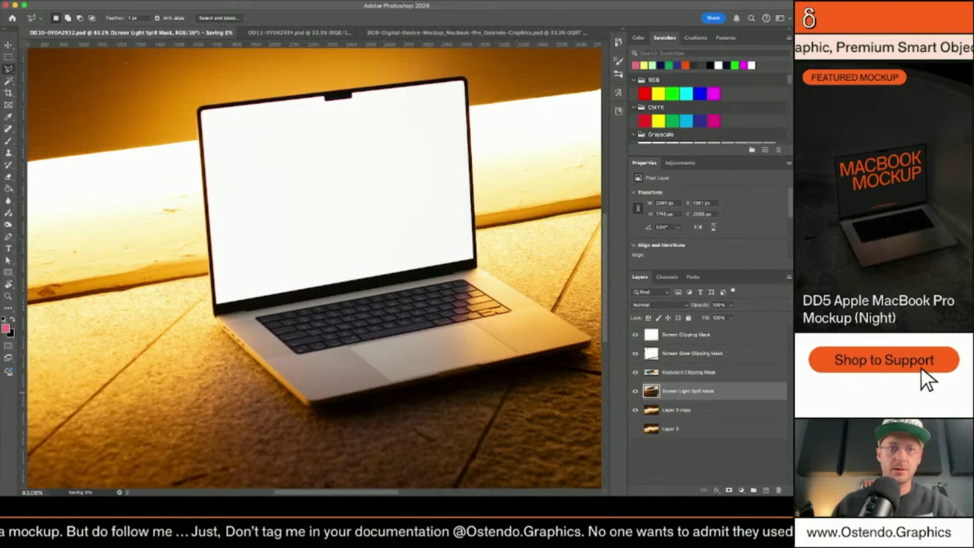
In the DD11-0Y0A2934 document, unlock the background layer, duplicate it and hide the original.
{"action": "left_click", "coordinate": [302, 32]}
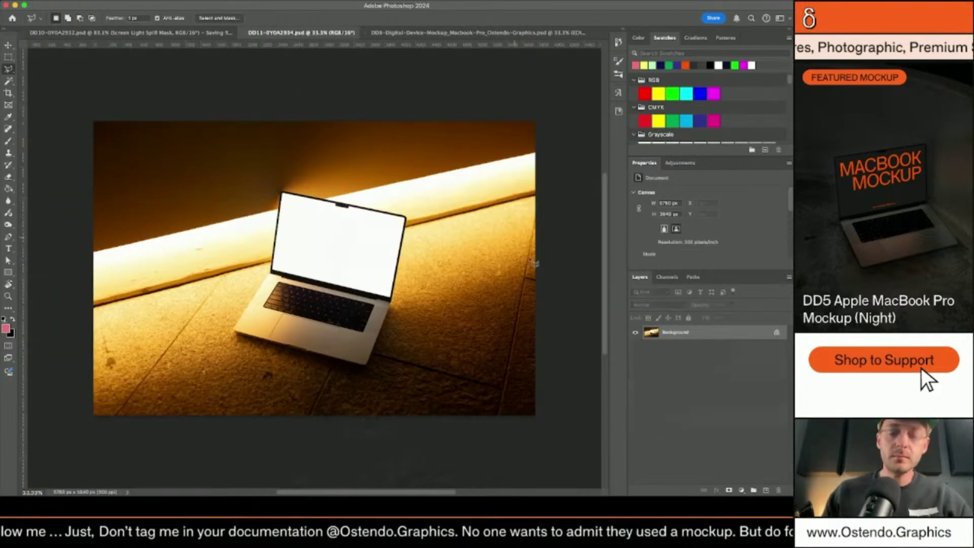
{"action": "left_click", "coordinate": [776, 333]}
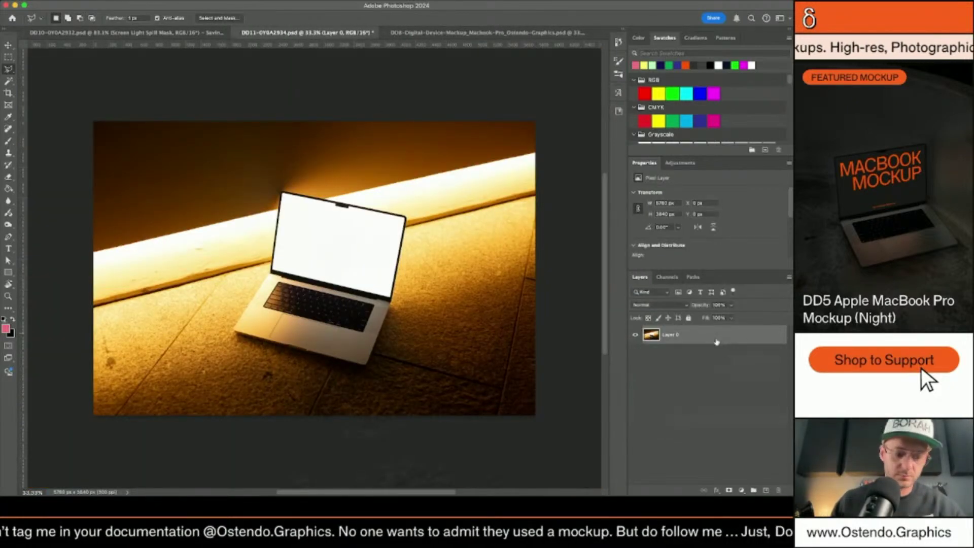
{"action": "key", "text": "super+j"}
{"action": "left_click", "coordinate": [635, 354]}
Start the lasso outline of the white screen along its bottom edge to the lower-left corner.
{"action": "scroll", "coordinate": [261, 224], "scroll_direction": "up", "scroll_amount": 10}
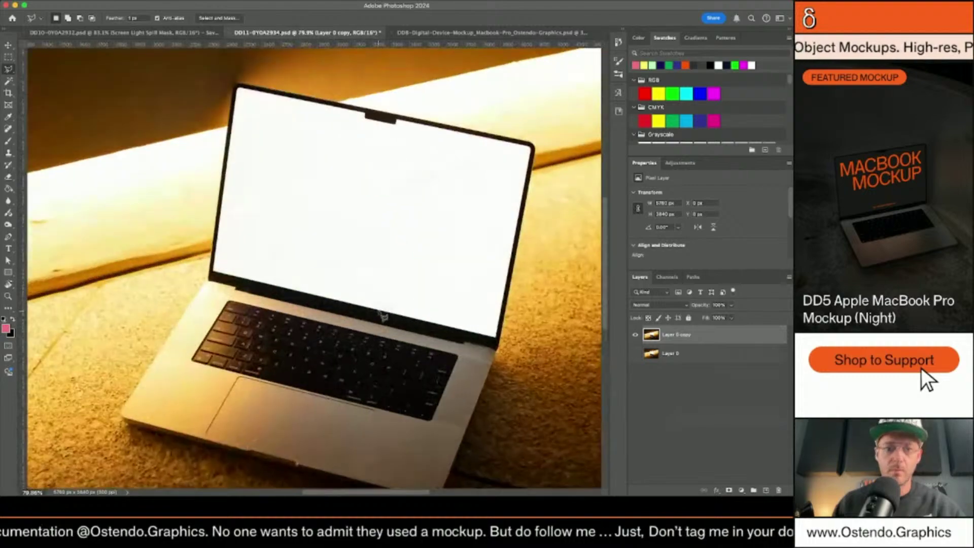
{"action": "scroll", "coordinate": [337, 276], "scroll_direction": "right", "scroll_amount": 10}
{"action": "scroll", "coordinate": [336, 277], "scroll_direction": "up", "scroll_amount": 5}
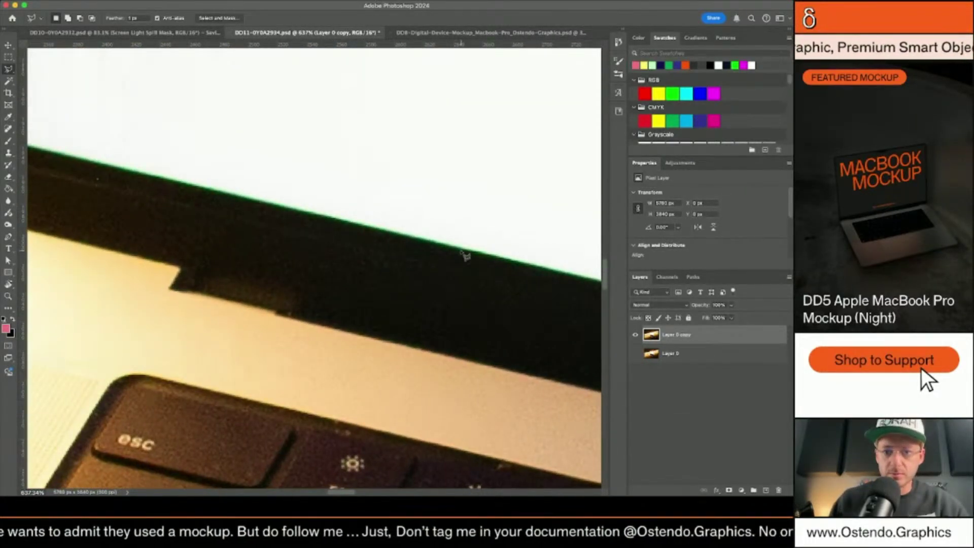
{"action": "left_click", "coordinate": [461, 252]}
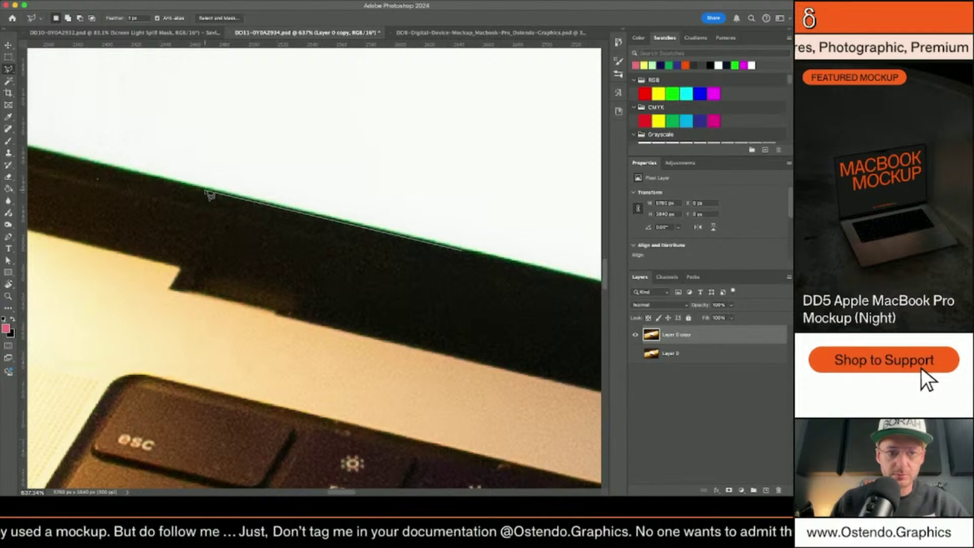
{"action": "scroll", "coordinate": [209, 194], "scroll_direction": "left", "scroll_amount": 10}
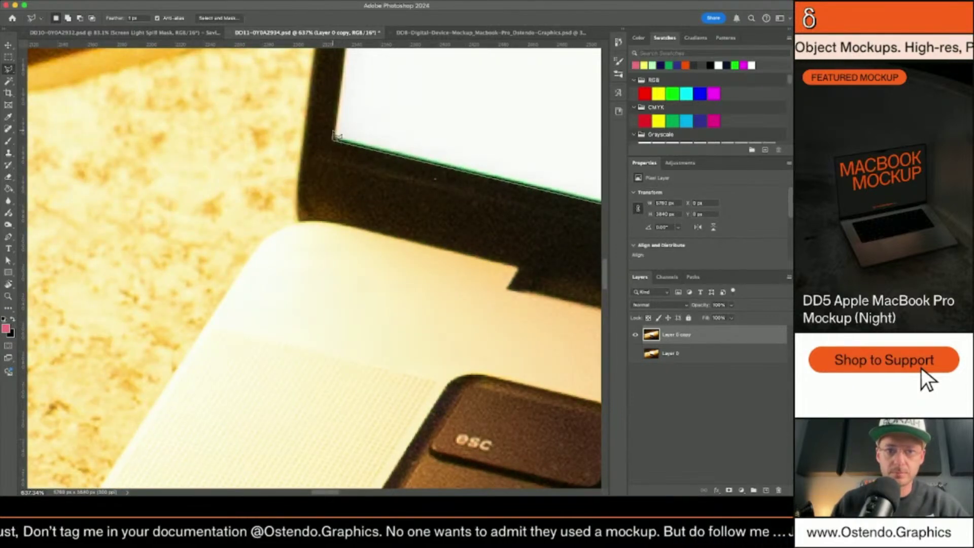
{"action": "left_click", "coordinate": [335, 138]}
Trace the screen outline up its left edge and around the rounded upper-left corner.
{"action": "scroll", "coordinate": [336, 136], "scroll_direction": "up", "scroll_amount": 6}
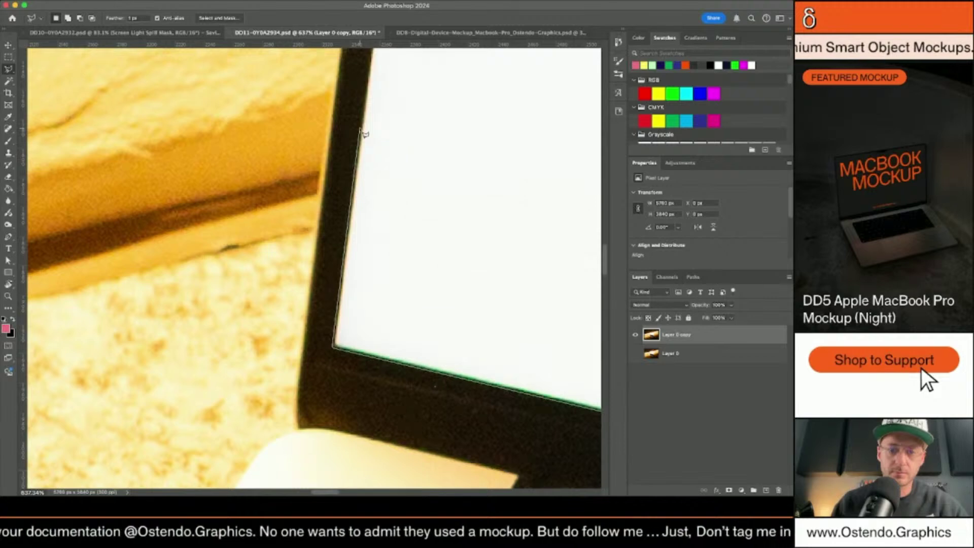
{"action": "scroll", "coordinate": [365, 134], "scroll_direction": "up", "scroll_amount": 6}
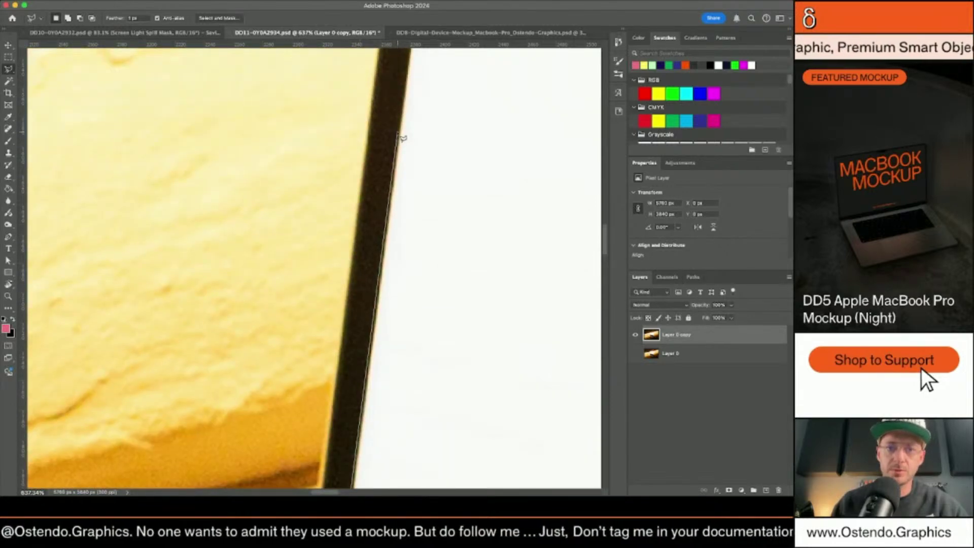
{"action": "scroll", "coordinate": [399, 138], "scroll_direction": "up", "scroll_amount": 6}
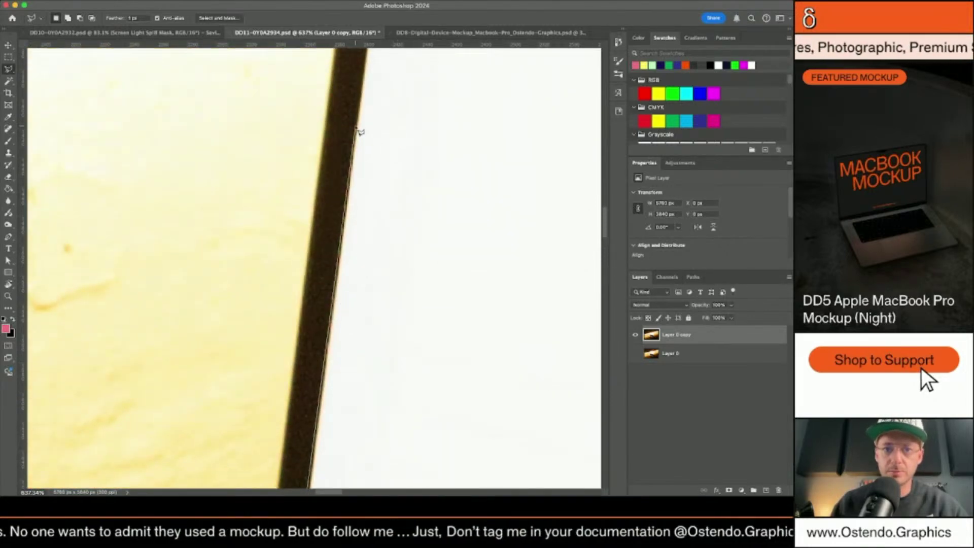
{"action": "scroll", "coordinate": [360, 132], "scroll_direction": "up", "scroll_amount": 6}
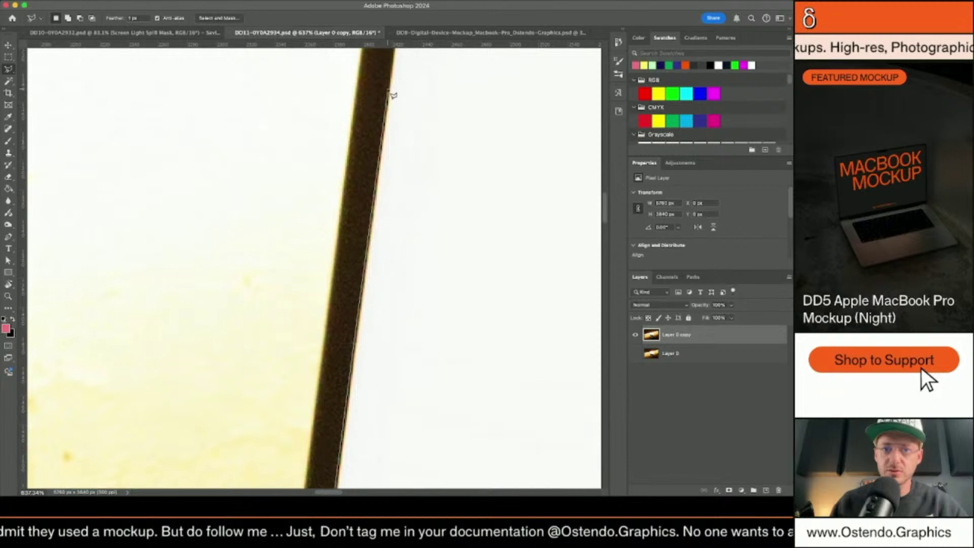
{"action": "scroll", "coordinate": [393, 95], "scroll_direction": "up", "scroll_amount": 6}
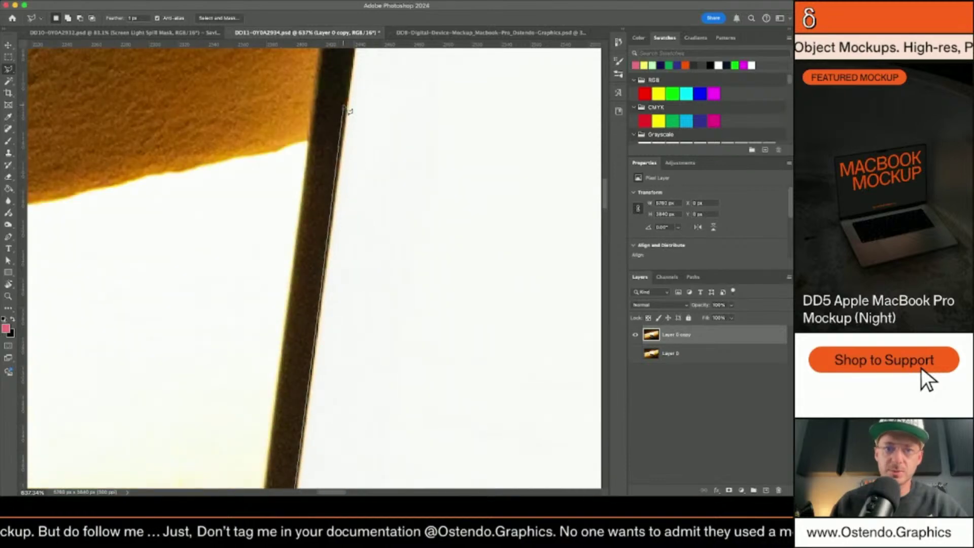
{"action": "scroll", "coordinate": [351, 106], "scroll_direction": "up", "scroll_amount": 6}
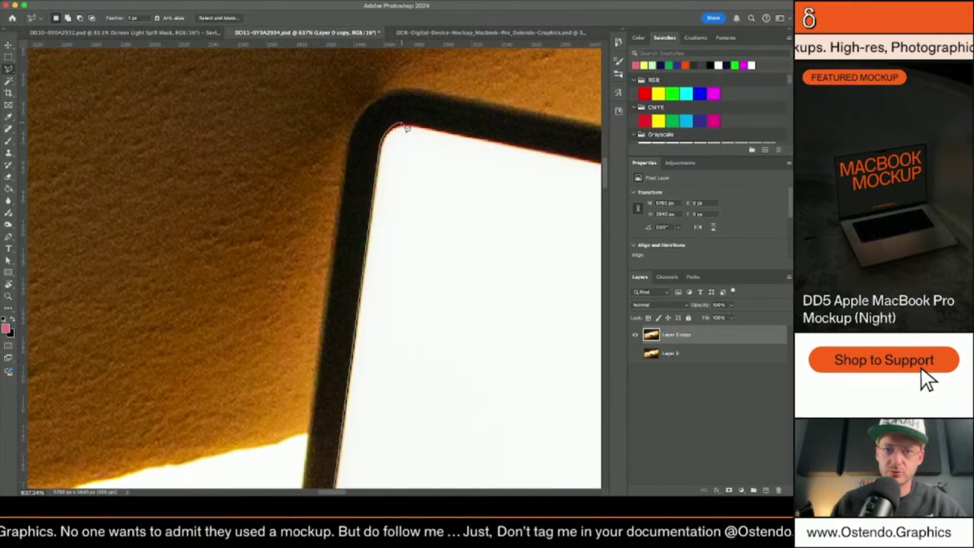
Continue the lasso outline along the screen's top edge and around the camera notch.
{"action": "scroll", "coordinate": [428, 131], "scroll_direction": "right", "scroll_amount": 5}
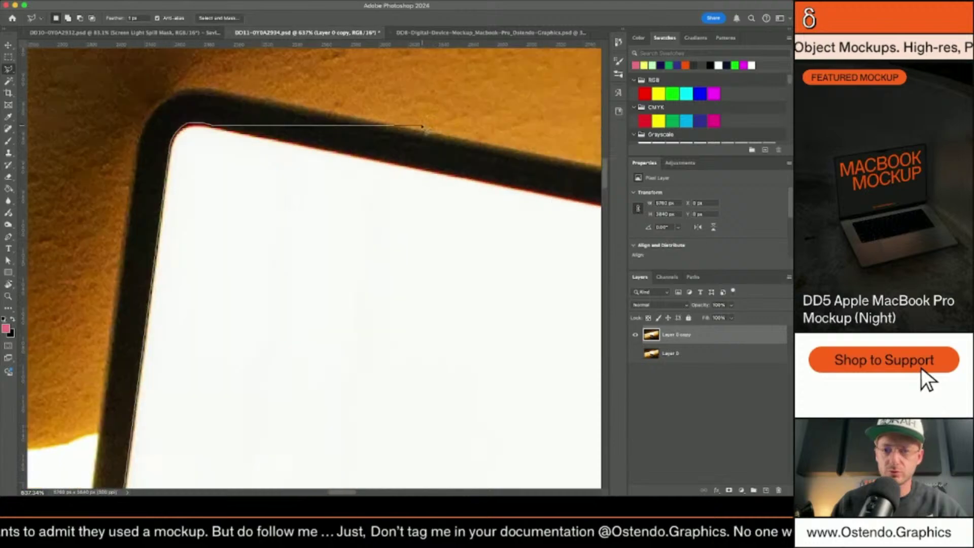
{"action": "scroll", "coordinate": [435, 178], "scroll_direction": "right", "scroll_amount": 10}
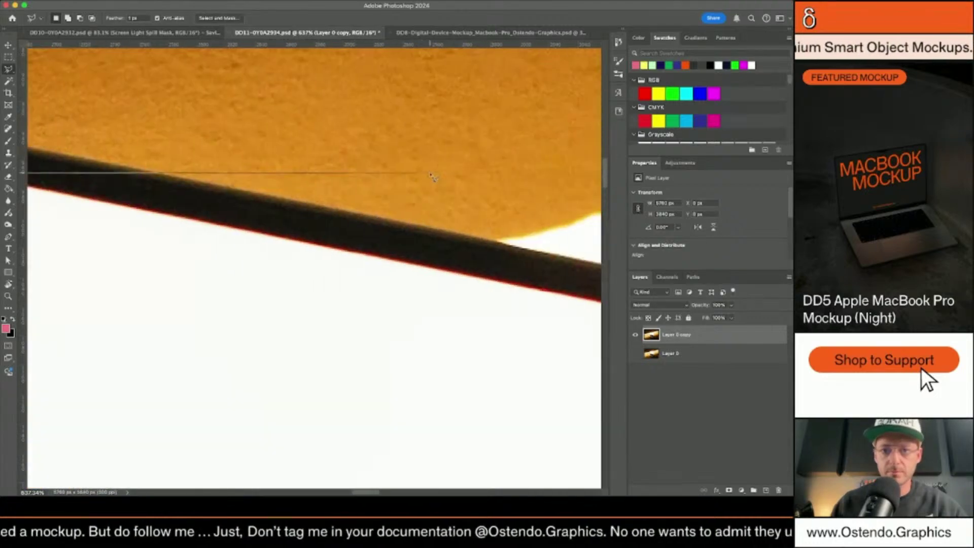
{"action": "scroll", "coordinate": [424, 261], "scroll_direction": "right", "scroll_amount": 8}
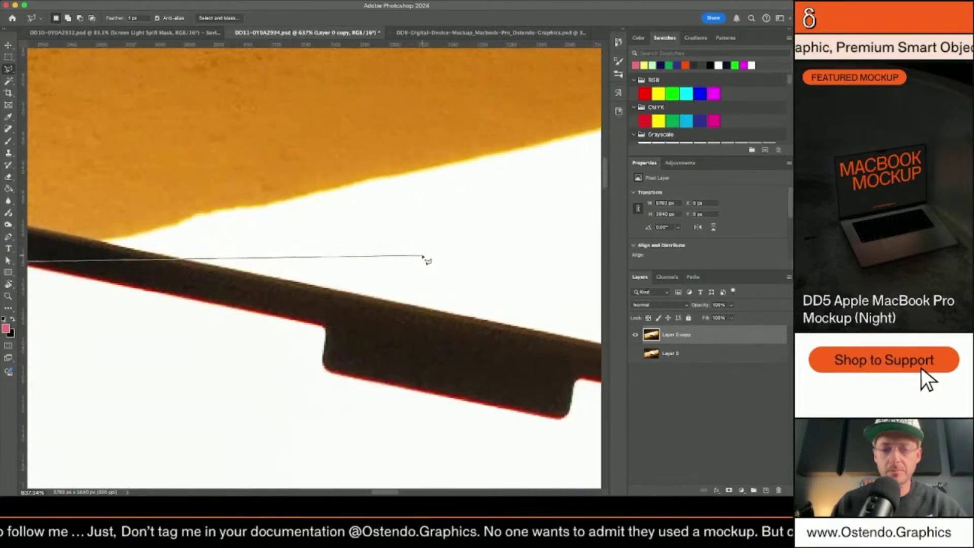
{"action": "scroll", "coordinate": [387, 250], "scroll_direction": "down", "scroll_amount": 3}
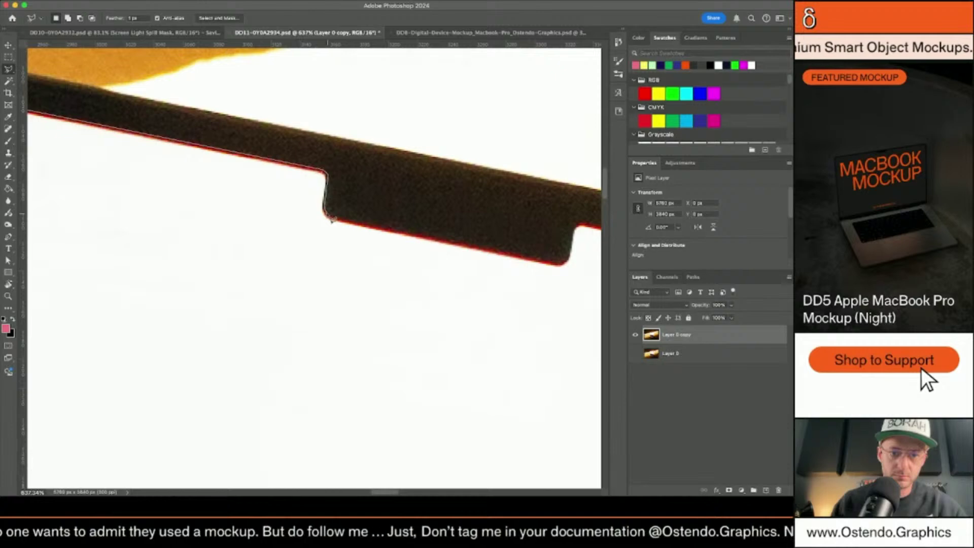
{"action": "left_click", "coordinate": [334, 220]}
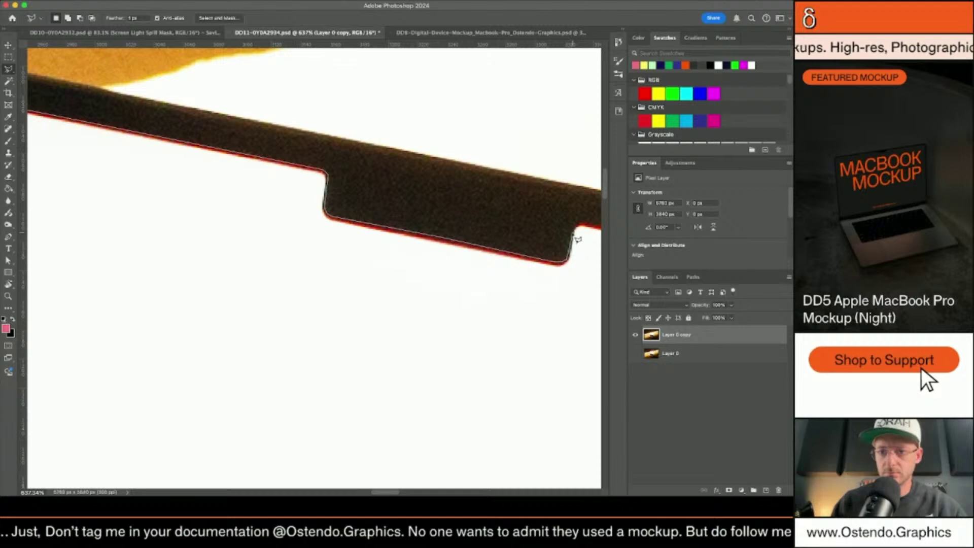
{"action": "left_click_drag", "start_coordinate": [578, 236], "coordinate": [299, 231]}
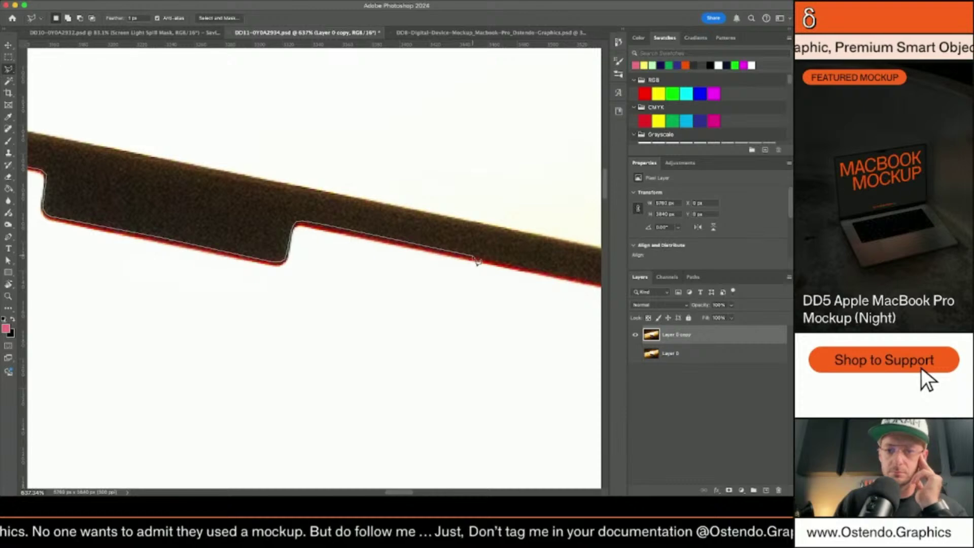
Trace the rest of the screen's top edge and around the rounded upper-right corner.
{"action": "scroll", "coordinate": [477, 262], "scroll_direction": "right", "scroll_amount": 10}
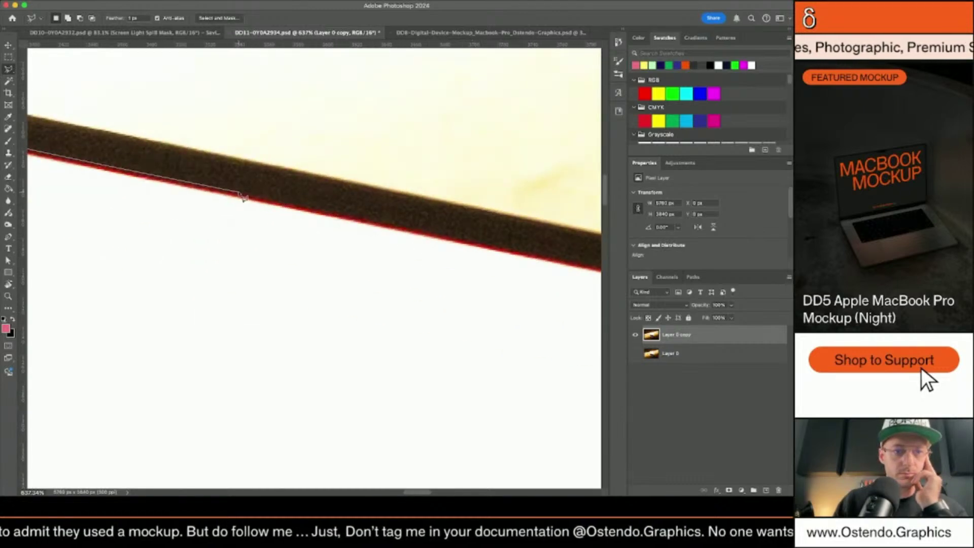
{"action": "scroll", "coordinate": [442, 238], "scroll_direction": "right", "scroll_amount": 5}
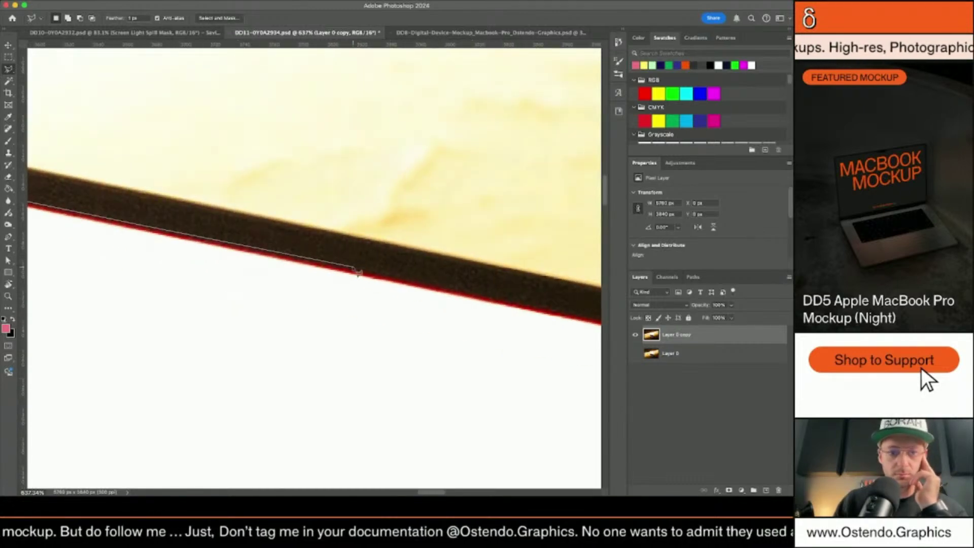
{"action": "scroll", "coordinate": [358, 266], "scroll_direction": "down", "scroll_amount": 5}
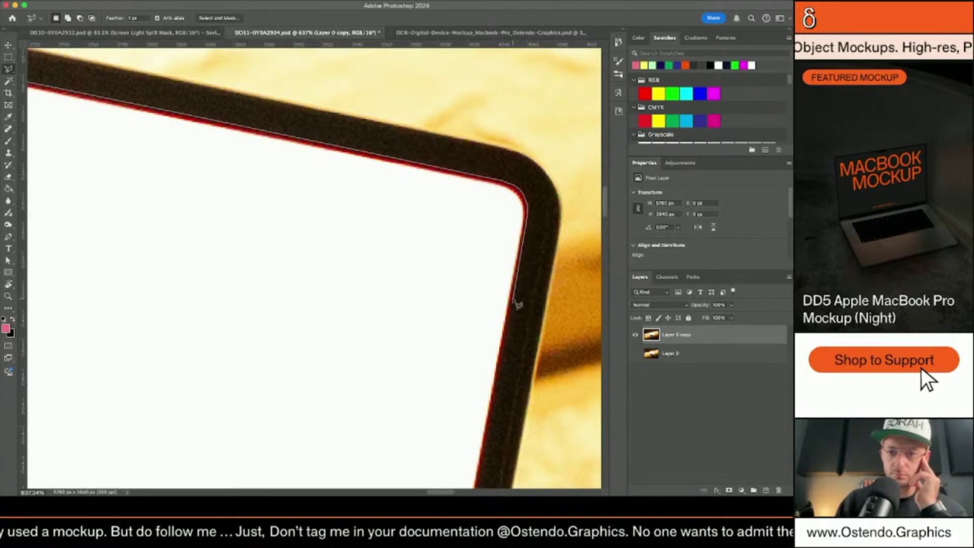
Trace the screen outline down its right edge and around the lower-right corner.
{"action": "scroll", "coordinate": [517, 304], "scroll_direction": "down", "scroll_amount": 5}
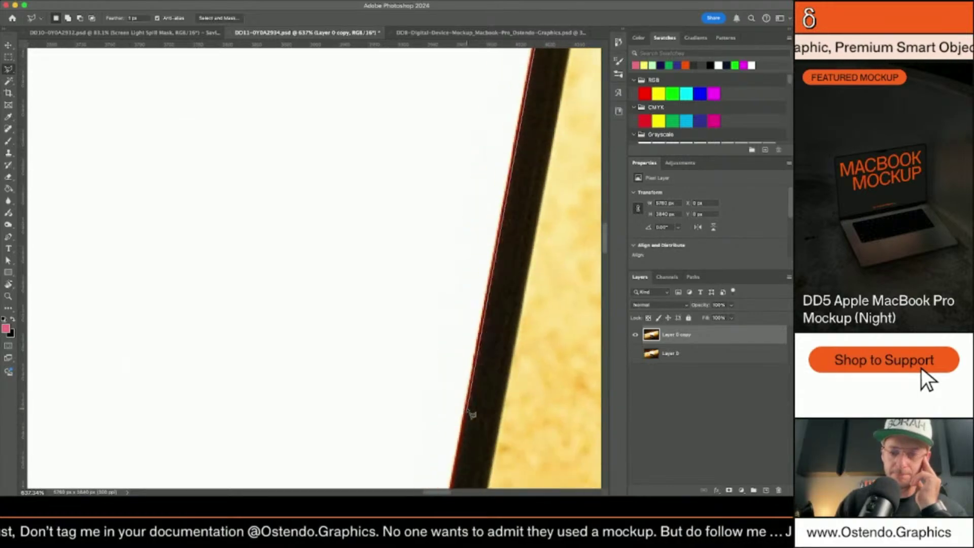
{"action": "scroll", "coordinate": [473, 348], "scroll_direction": "down", "scroll_amount": 3}
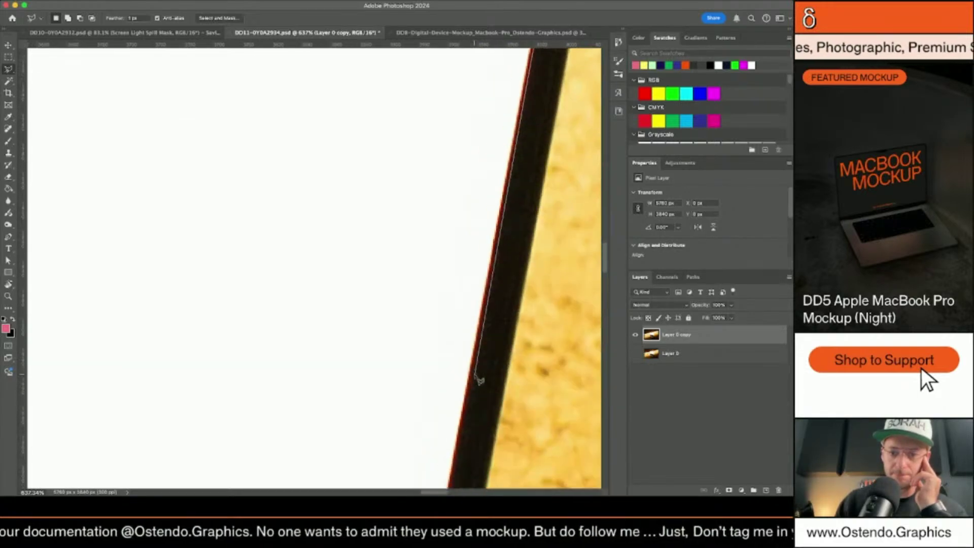
{"action": "scroll", "coordinate": [475, 384], "scroll_direction": "right", "scroll_amount": 3}
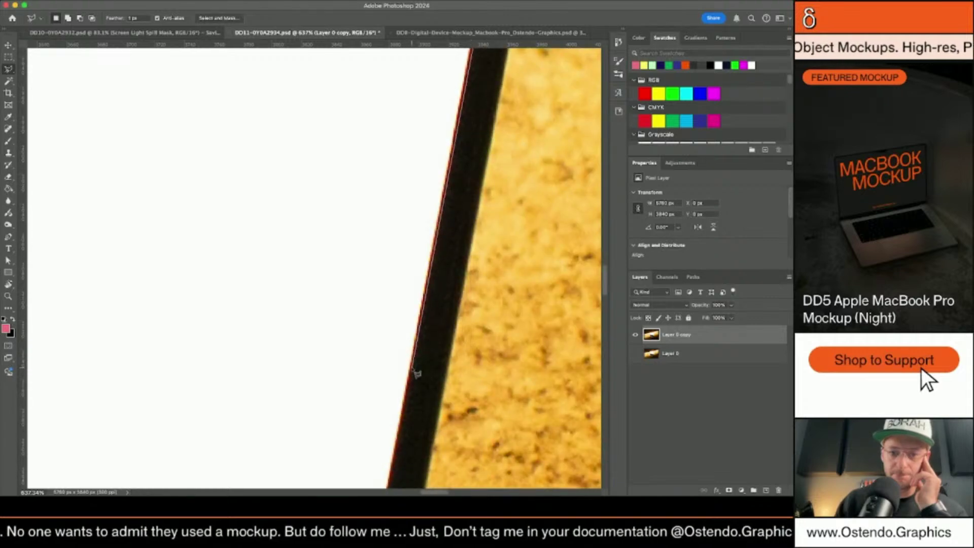
{"action": "scroll", "coordinate": [417, 374], "scroll_direction": "down", "scroll_amount": 5}
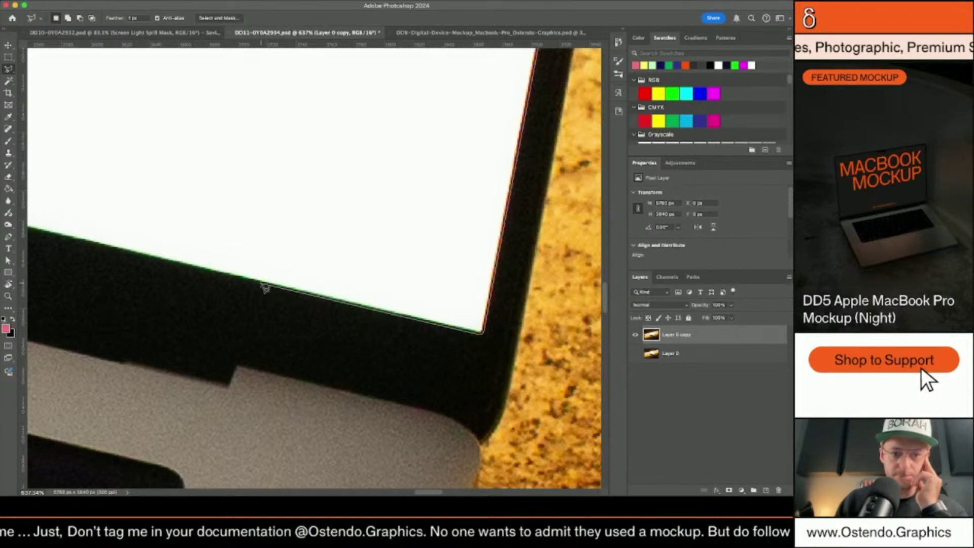
Trace the screen's bottom edge back to the starting point and close the lasso selection.
{"action": "scroll", "coordinate": [265, 288], "scroll_direction": "down", "scroll_amount": 4}
{"action": "scroll", "coordinate": [265, 288], "scroll_direction": "left", "scroll_amount": 3}
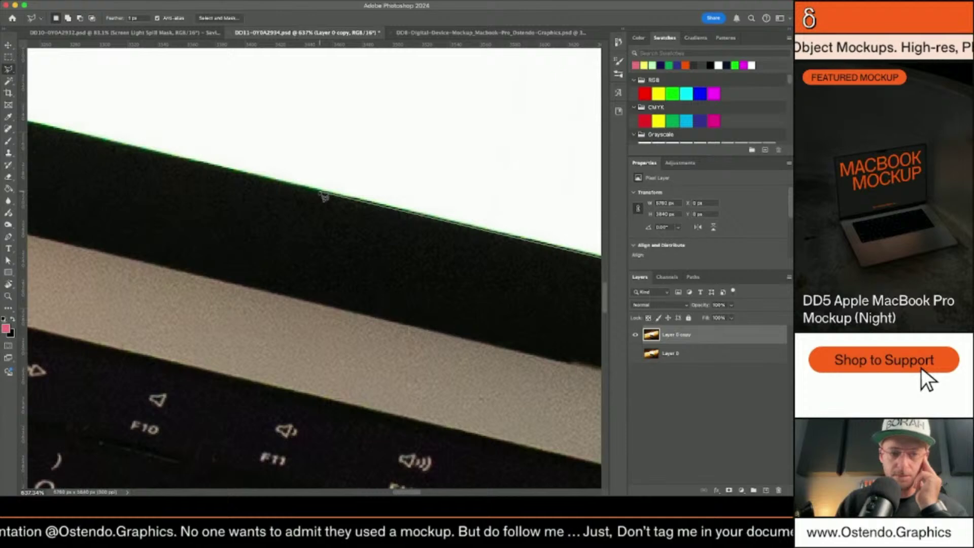
{"action": "scroll", "coordinate": [323, 197], "scroll_direction": "left", "scroll_amount": 5}
{"action": "scroll", "coordinate": [323, 197], "scroll_direction": "down", "scroll_amount": 2}
{"action": "scroll", "coordinate": [323, 197], "scroll_direction": "up", "scroll_amount": 2}
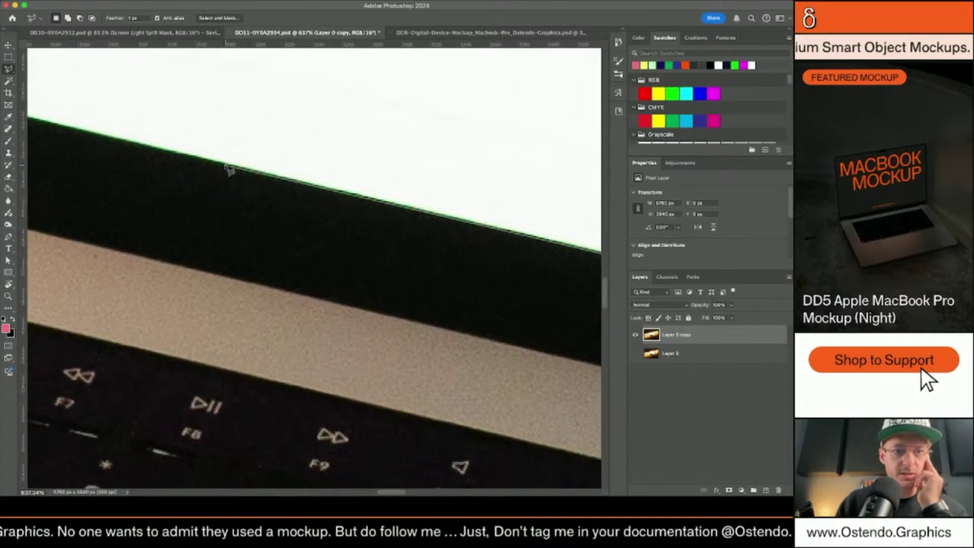
{"action": "scroll", "coordinate": [229, 167], "scroll_direction": "left", "scroll_amount": 4}
{"action": "scroll", "coordinate": [229, 167], "scroll_direction": "down", "scroll_amount": 1}
{"action": "scroll", "coordinate": [229, 168], "scroll_direction": "up", "scroll_amount": 1}
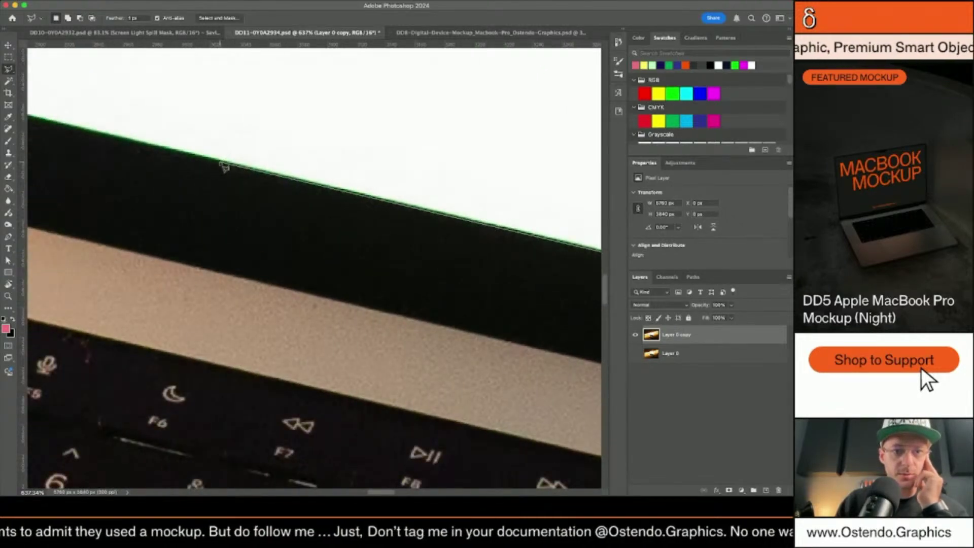
{"action": "scroll", "coordinate": [223, 165], "scroll_direction": "left", "scroll_amount": 5}
{"action": "scroll", "coordinate": [224, 165], "scroll_direction": "down", "scroll_amount": 1}
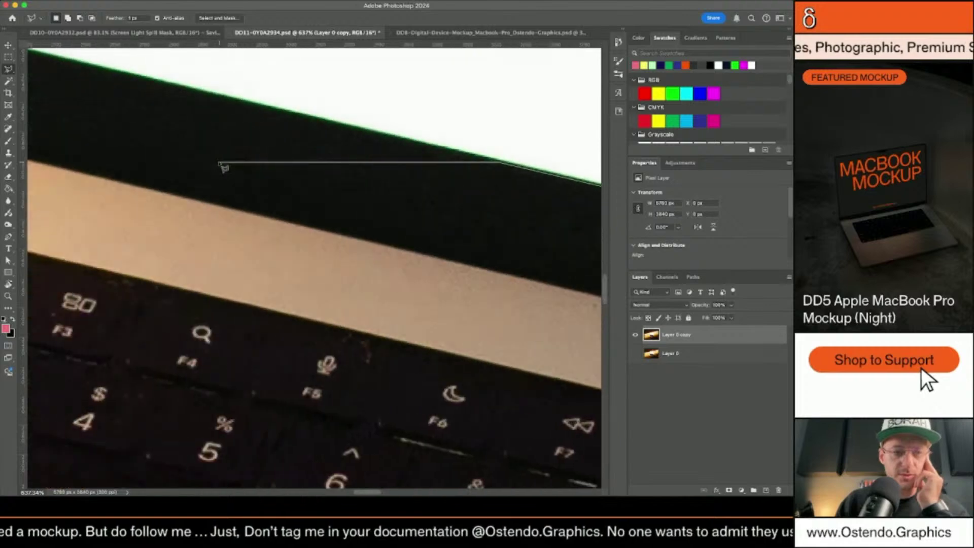
{"action": "scroll", "coordinate": [223, 165], "scroll_direction": "up", "scroll_amount": 3}
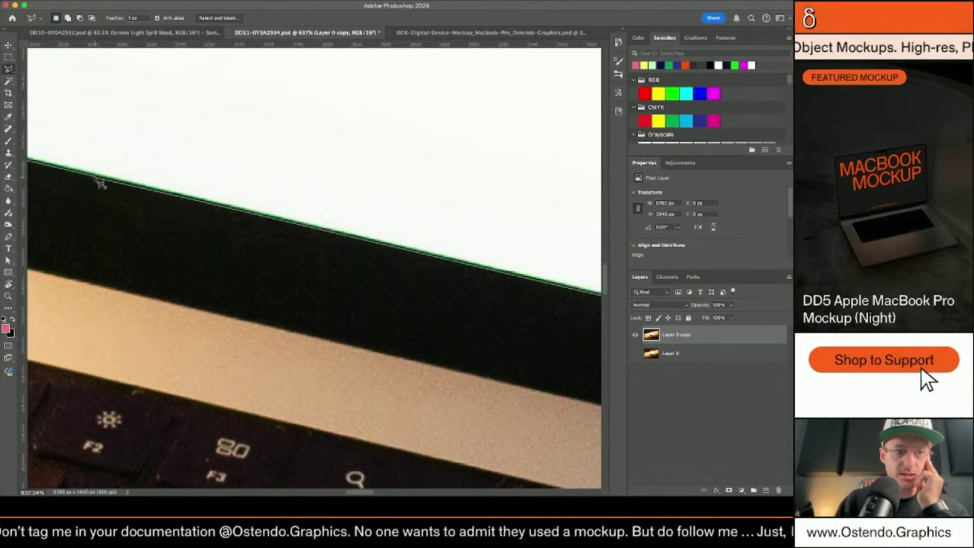
Examine at pixel level how the selection border follows the green fringe along the screen's bottom edge.
{"action": "scroll", "coordinate": [236, 174], "scroll_direction": "up", "scroll_amount": 5}
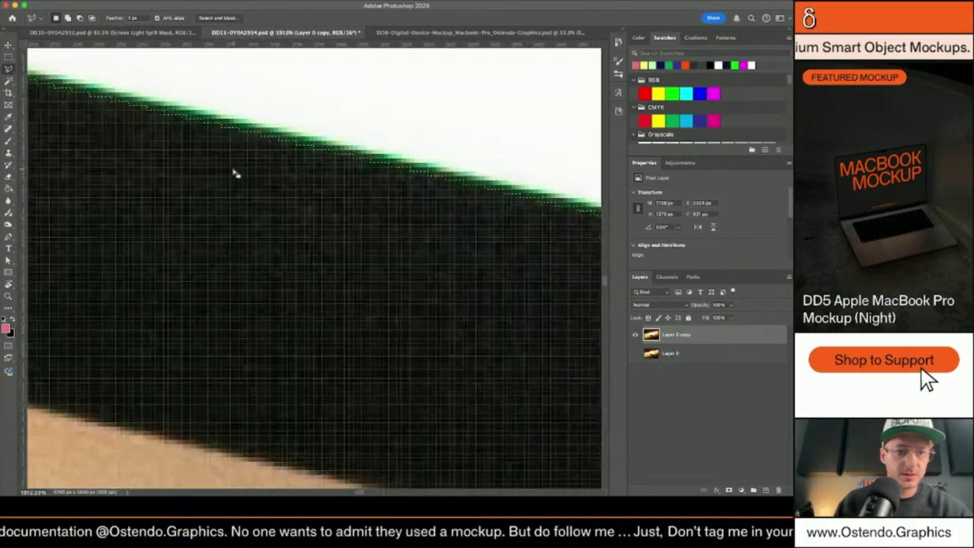
{"action": "scroll", "coordinate": [331, 184], "scroll_direction": "up", "scroll_amount": 6}
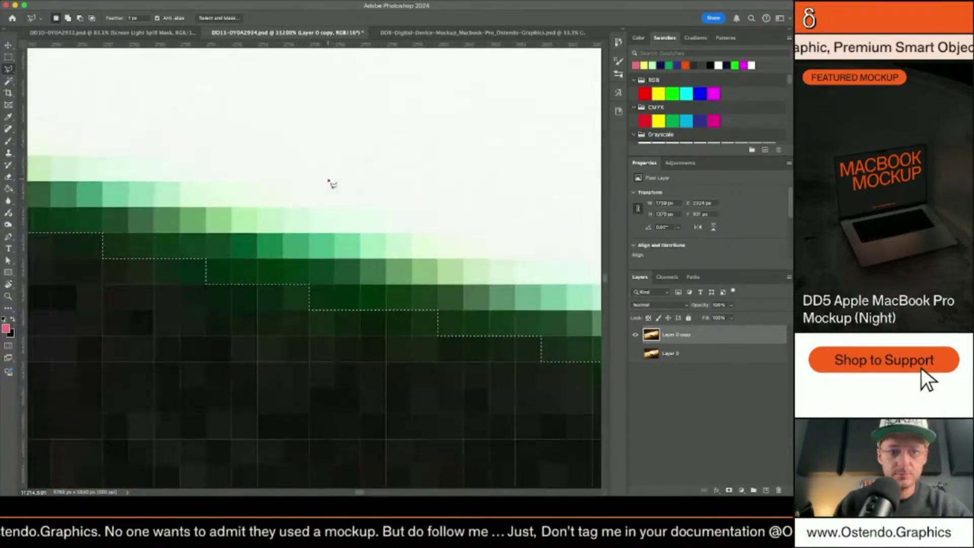
{"action": "scroll", "coordinate": [329, 243], "scroll_direction": "up", "scroll_amount": 1}
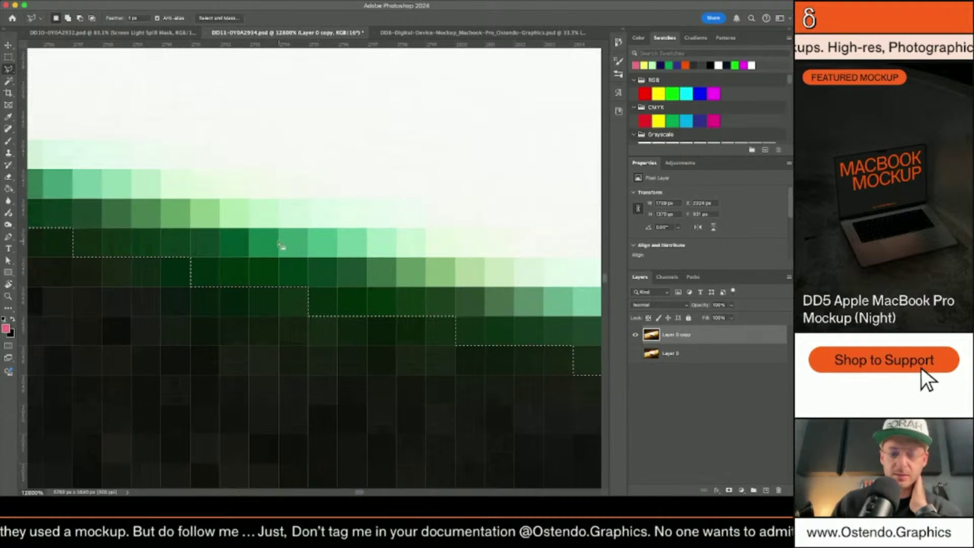
{"action": "scroll", "coordinate": [332, 277], "scroll_direction": "right", "scroll_amount": 2}
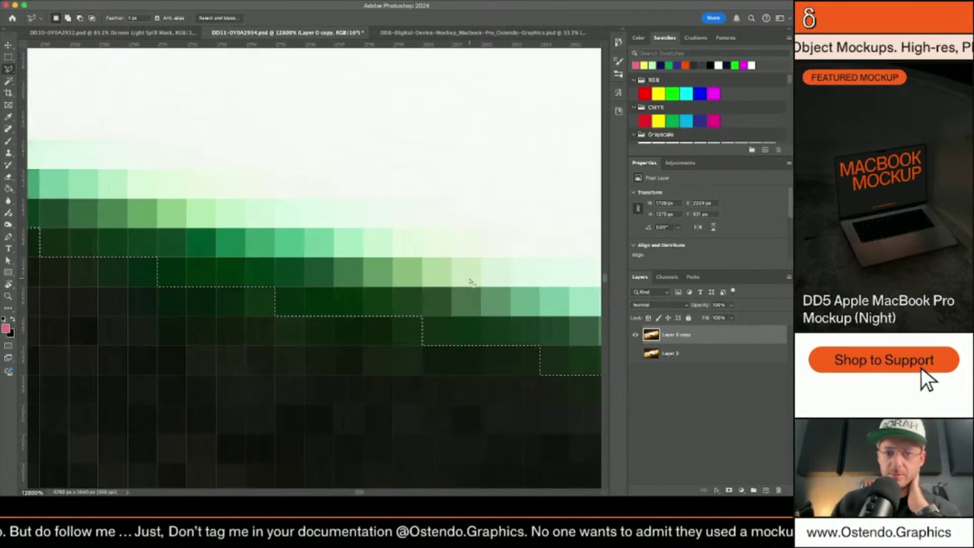
{"action": "scroll", "coordinate": [343, 247], "scroll_direction": "down", "scroll_amount": 3}
{"action": "scroll", "coordinate": [343, 247], "scroll_direction": "right", "scroll_amount": 5}
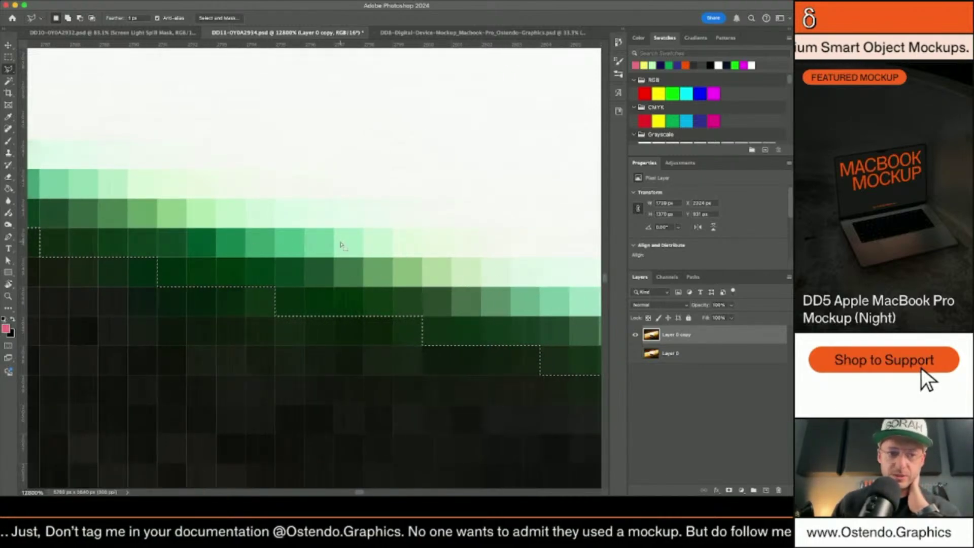
{"action": "scroll", "coordinate": [343, 247], "scroll_direction": "right", "scroll_amount": 2}
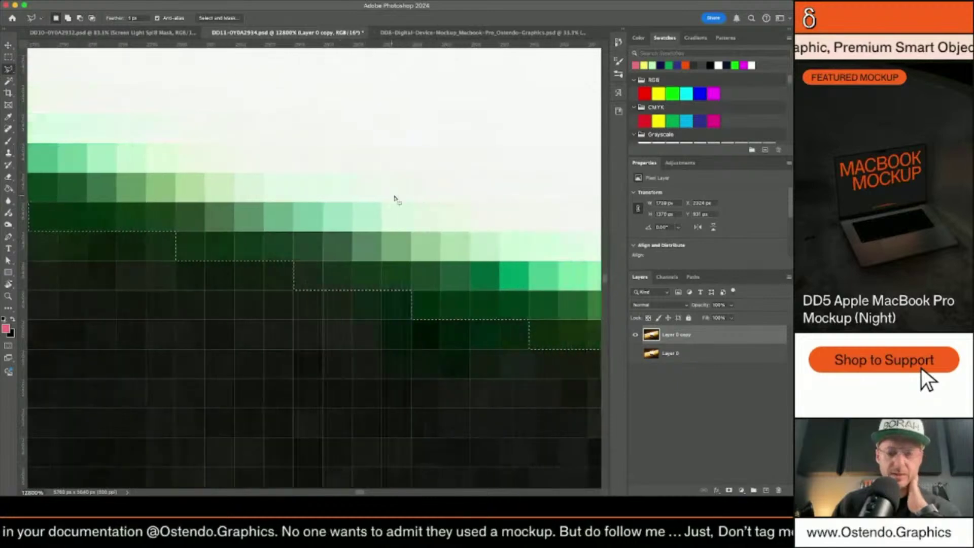
{"action": "scroll", "coordinate": [446, 224], "scroll_direction": "down", "scroll_amount": 2}
{"action": "scroll", "coordinate": [446, 224], "scroll_direction": "up", "scroll_amount": 2}
{"action": "scroll", "coordinate": [445, 224], "scroll_direction": "up", "scroll_amount": 4}
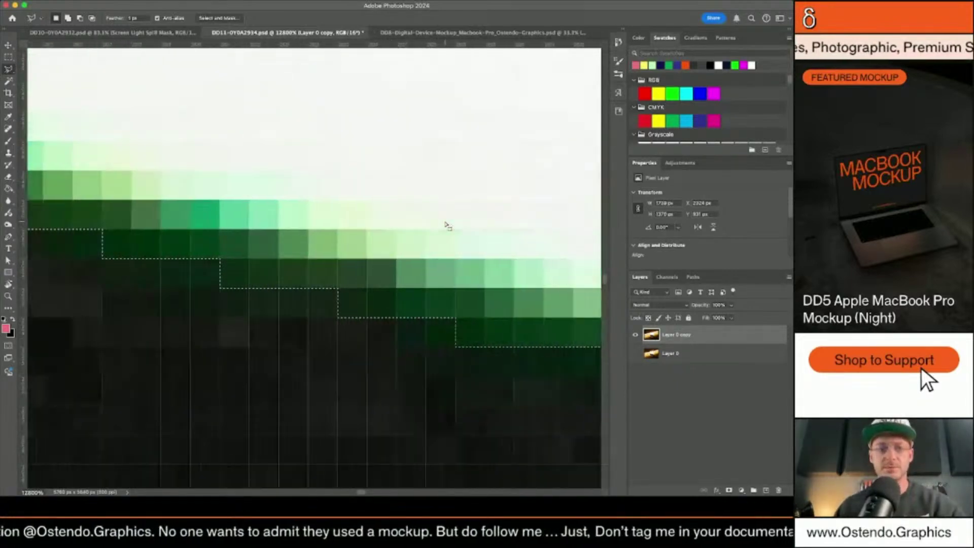
{"action": "scroll", "coordinate": [446, 223], "scroll_direction": "left", "scroll_amount": 5}
{"action": "scroll", "coordinate": [446, 225], "scroll_direction": "down", "scroll_amount": 10}
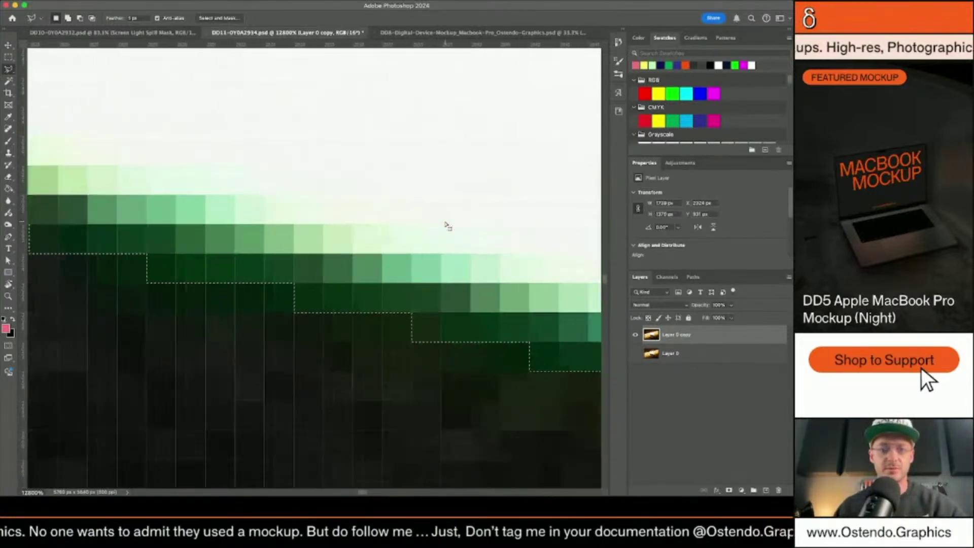
Copy the selected screen to a new layer and name it "Screen Clipping Mask".
{"action": "scroll", "coordinate": [446, 225], "scroll_direction": "down", "scroll_amount": 10}
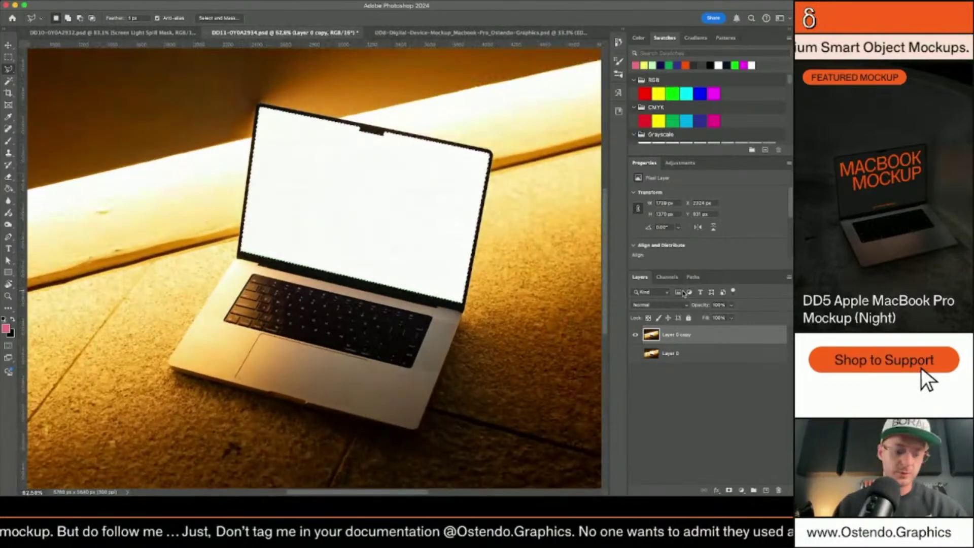
{"action": "key", "text": "super+j"}
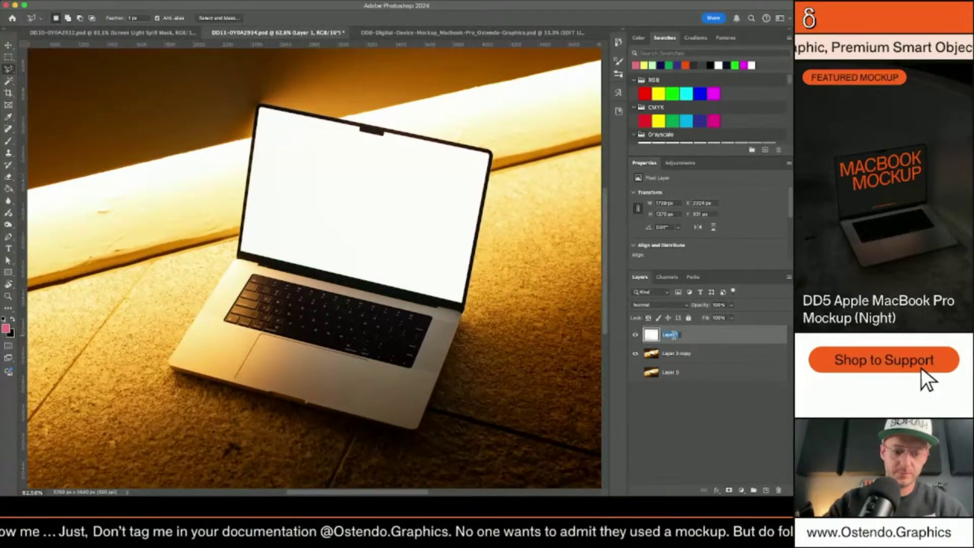
{"action": "type", "text": "Screen Clipping M"}
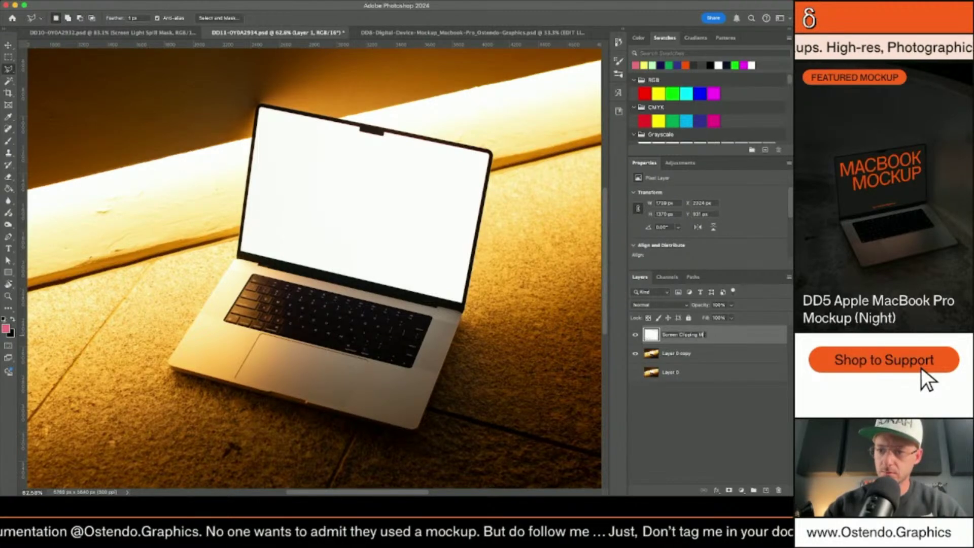
{"action": "type", "text": "ask"}
{"action": "key", "text": "Return"}
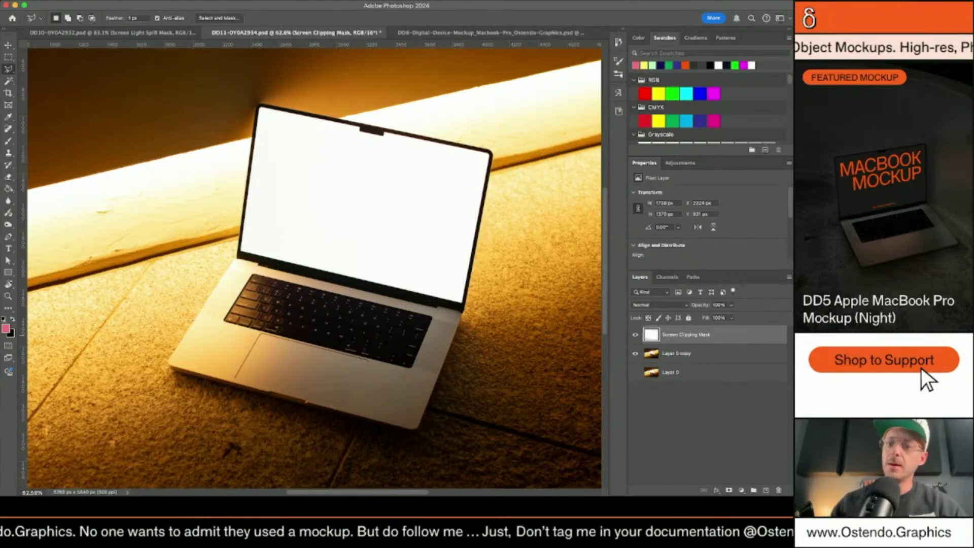
On Layer 0 copy, start a lasso outline at the lid's upper-left corner and trace its top edge to the camera notch.
{"action": "left_click", "coordinate": [711, 359]}
{"action": "scroll", "coordinate": [256, 119], "scroll_direction": "up", "scroll_amount": 5}
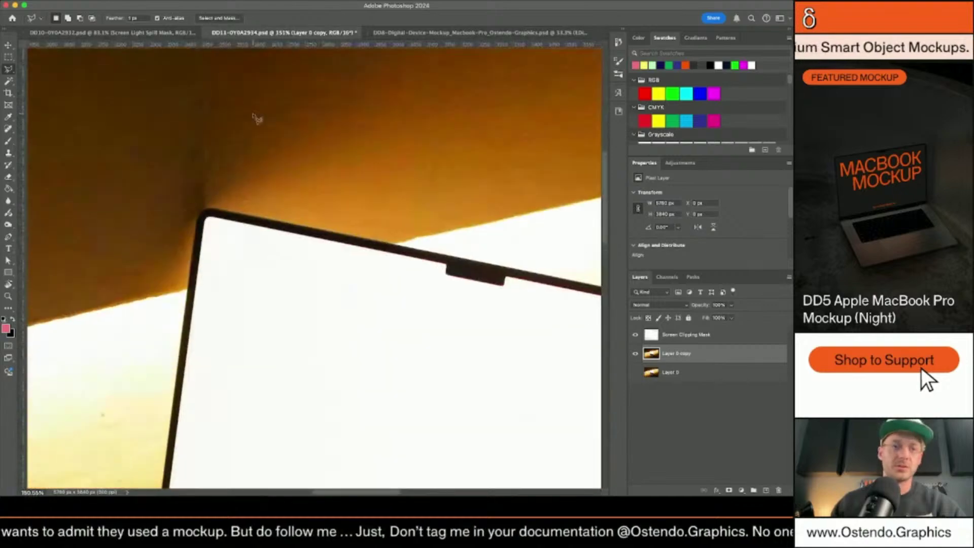
{"action": "scroll", "coordinate": [174, 239], "scroll_direction": "up", "scroll_amount": 8}
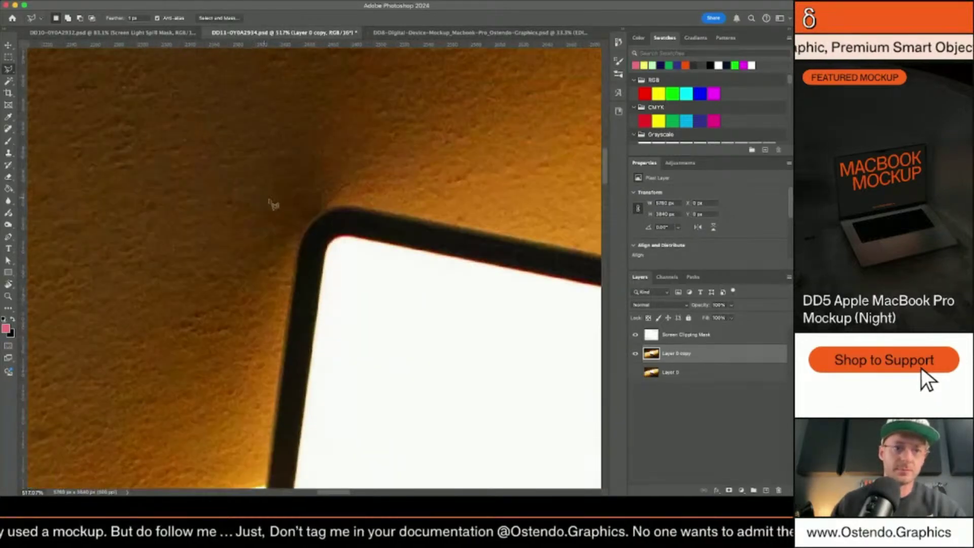
{"action": "scroll", "coordinate": [320, 213], "scroll_direction": "up", "scroll_amount": 3}
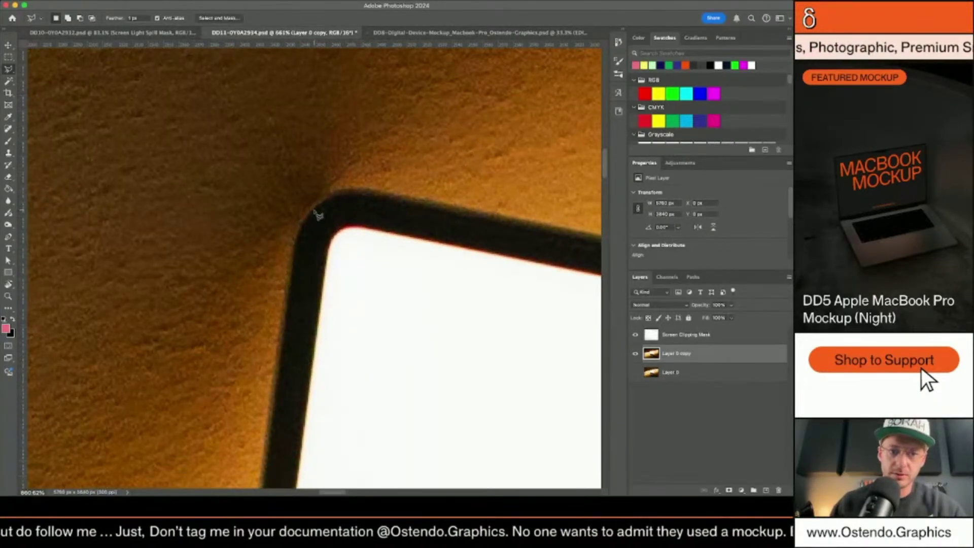
{"action": "left_click", "coordinate": [314, 210]}
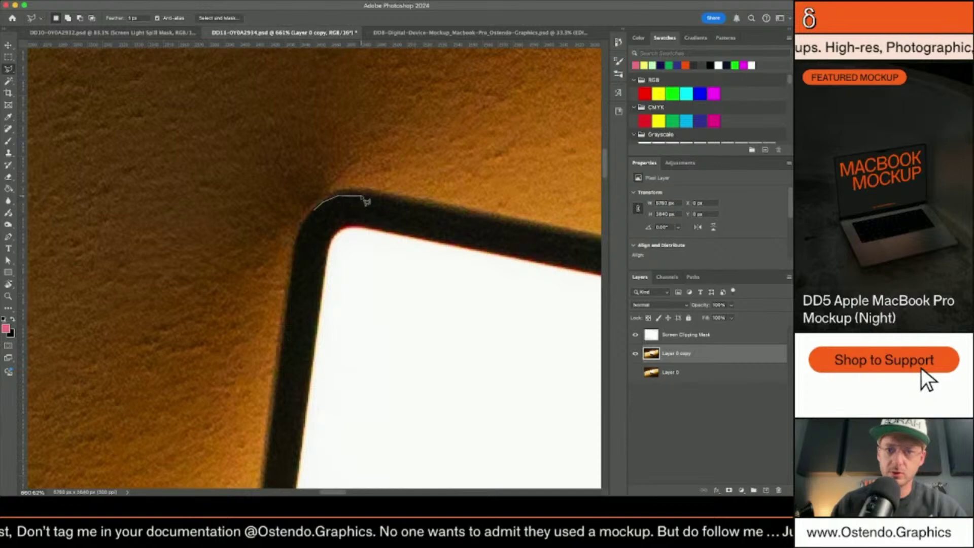
{"action": "scroll", "coordinate": [402, 204], "scroll_direction": "right", "scroll_amount": 10}
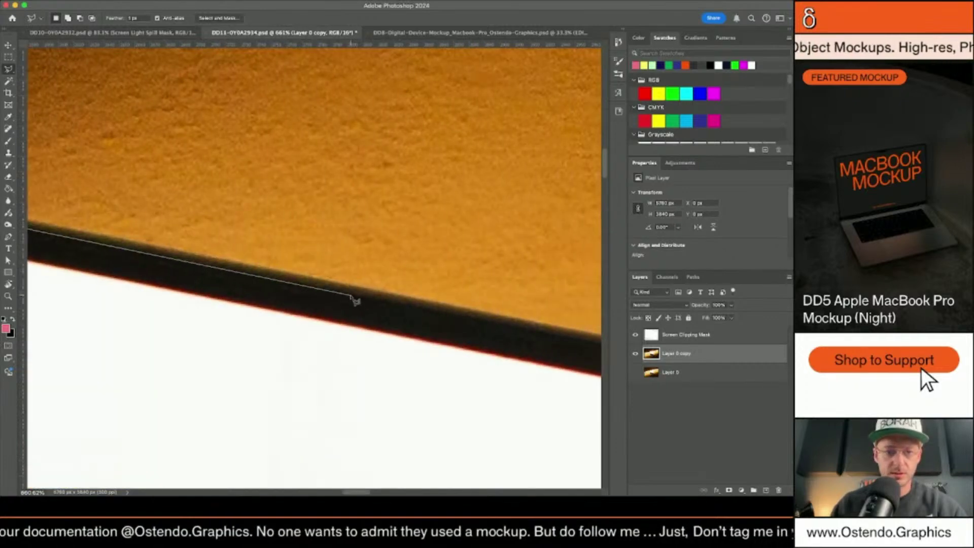
{"action": "scroll", "coordinate": [361, 297], "scroll_direction": "right", "scroll_amount": 10}
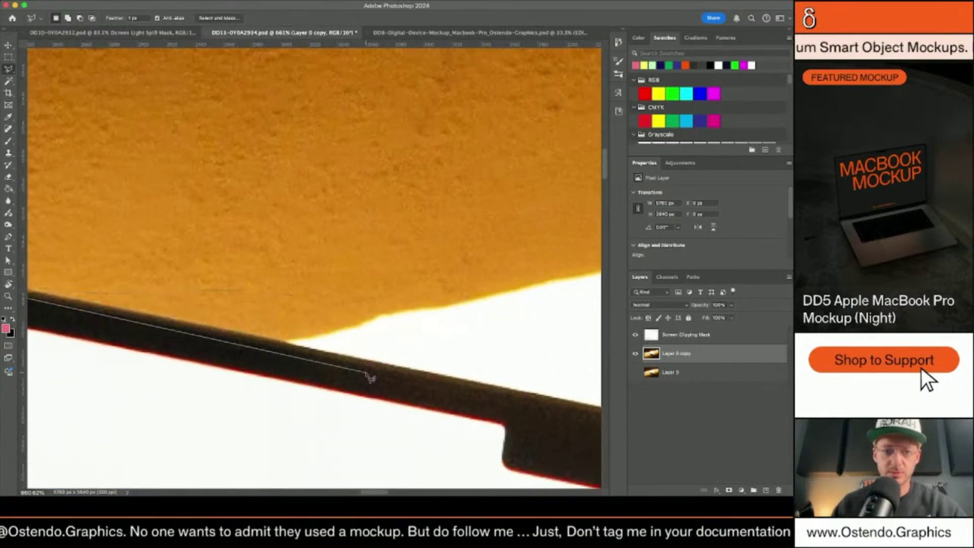
{"action": "scroll", "coordinate": [370, 378], "scroll_direction": "down", "scroll_amount": 5}
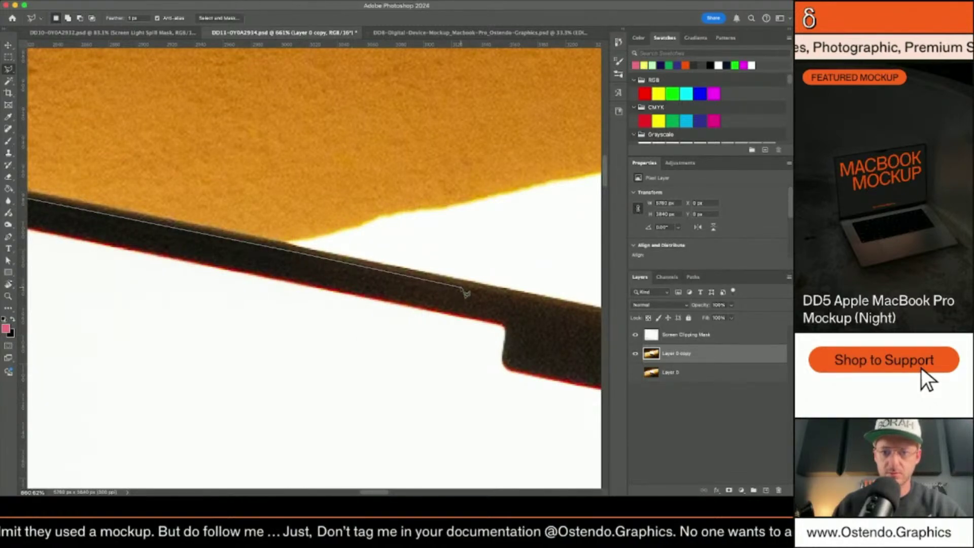
Continue the lid outline along the top edge past the notch and around the upper-right corner.
{"action": "scroll", "coordinate": [465, 293], "scroll_direction": "right", "scroll_amount": 10}
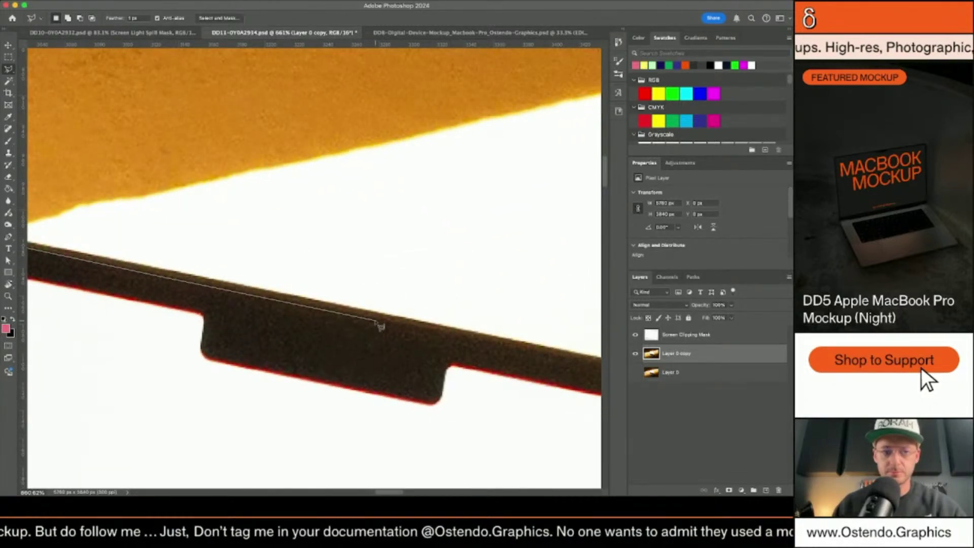
{"action": "scroll", "coordinate": [381, 326], "scroll_direction": "right", "scroll_amount": 10}
{"action": "scroll", "coordinate": [381, 326], "scroll_direction": "down", "scroll_amount": 5}
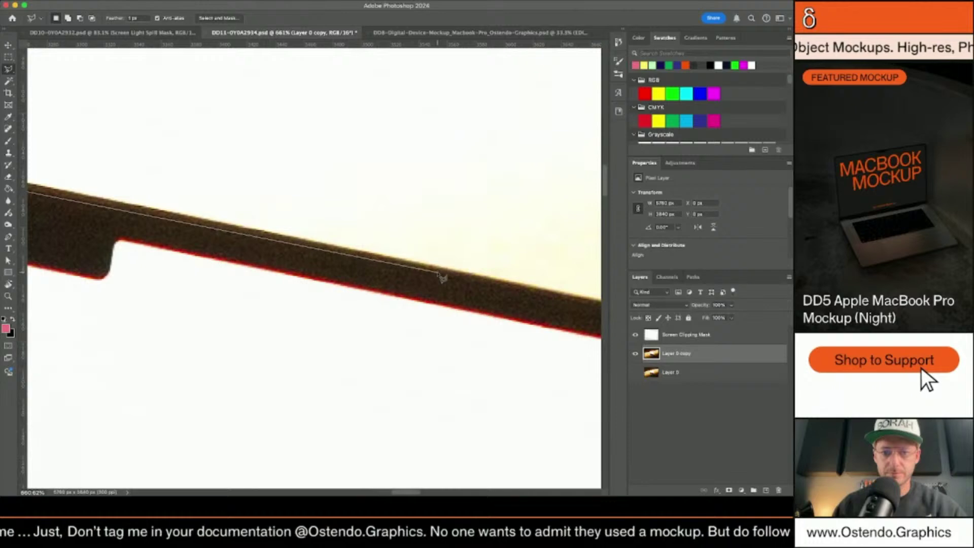
{"action": "scroll", "coordinate": [474, 300], "scroll_direction": "right", "scroll_amount": 5}
{"action": "scroll", "coordinate": [504, 342], "scroll_direction": "down", "scroll_amount": 3}
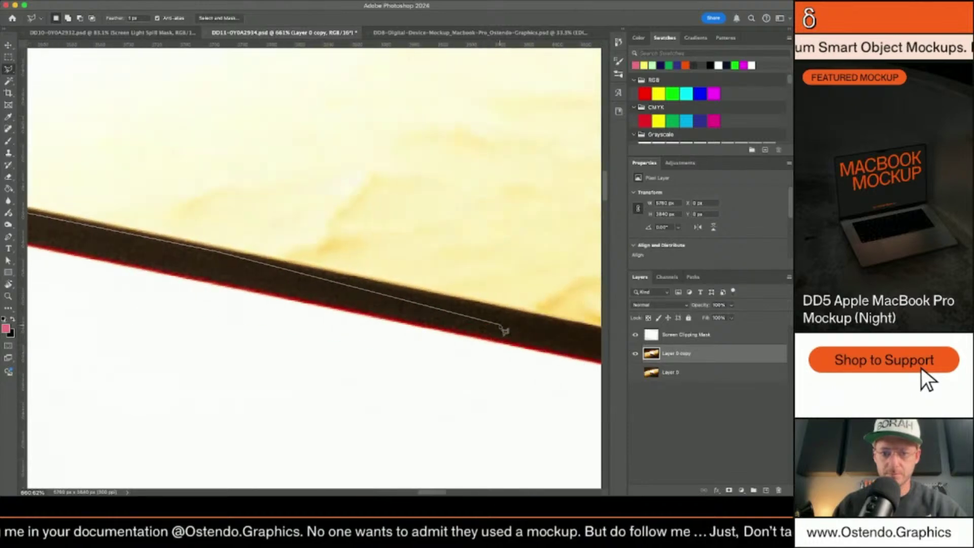
{"action": "scroll", "coordinate": [511, 319], "scroll_direction": "right", "scroll_amount": 5}
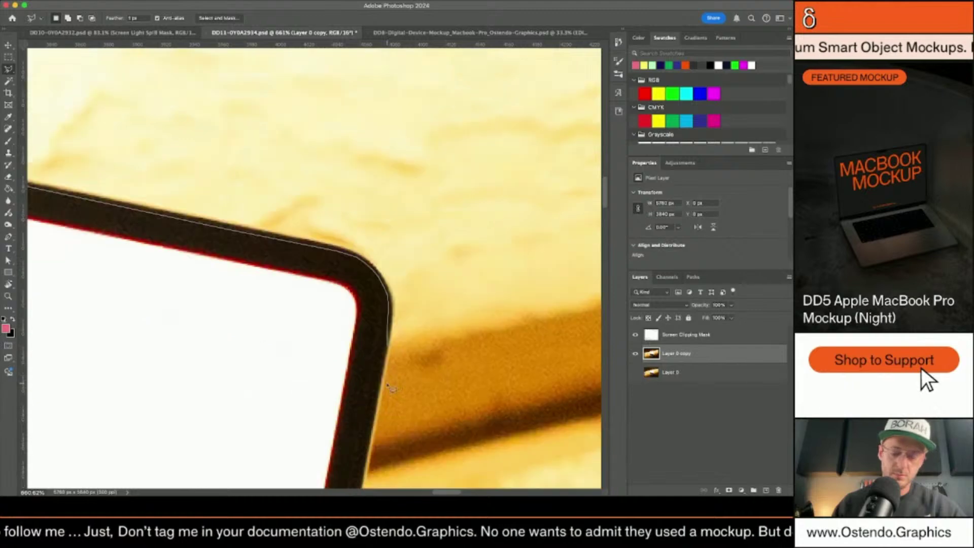
Trace the lid's outer right edge down to the base and around its lower-right corner.
{"action": "scroll", "coordinate": [388, 355], "scroll_direction": "down", "scroll_amount": 5}
{"action": "scroll", "coordinate": [355, 216], "scroll_direction": "down", "scroll_amount": 5}
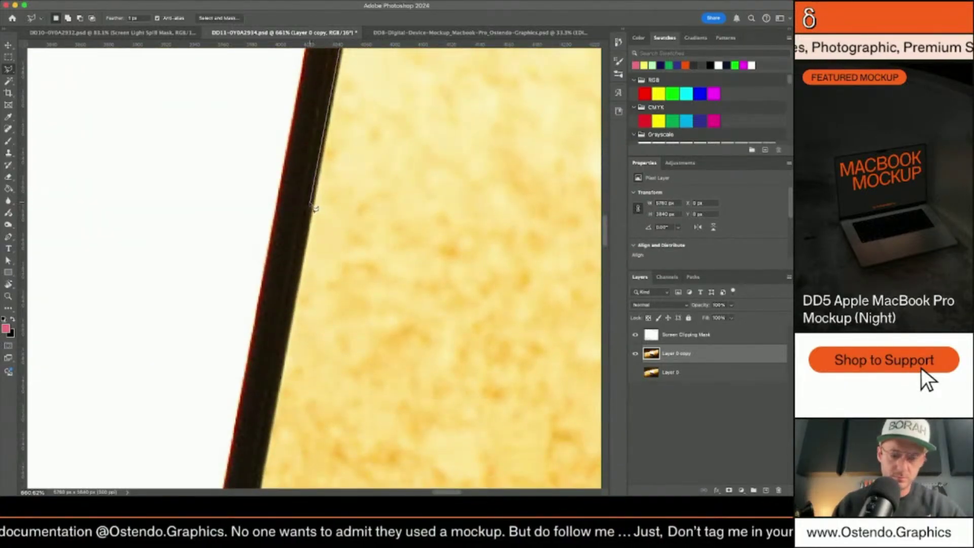
{"action": "scroll", "coordinate": [315, 208], "scroll_direction": "down", "scroll_amount": 2}
{"action": "scroll", "coordinate": [298, 241], "scroll_direction": "left", "scroll_amount": 1}
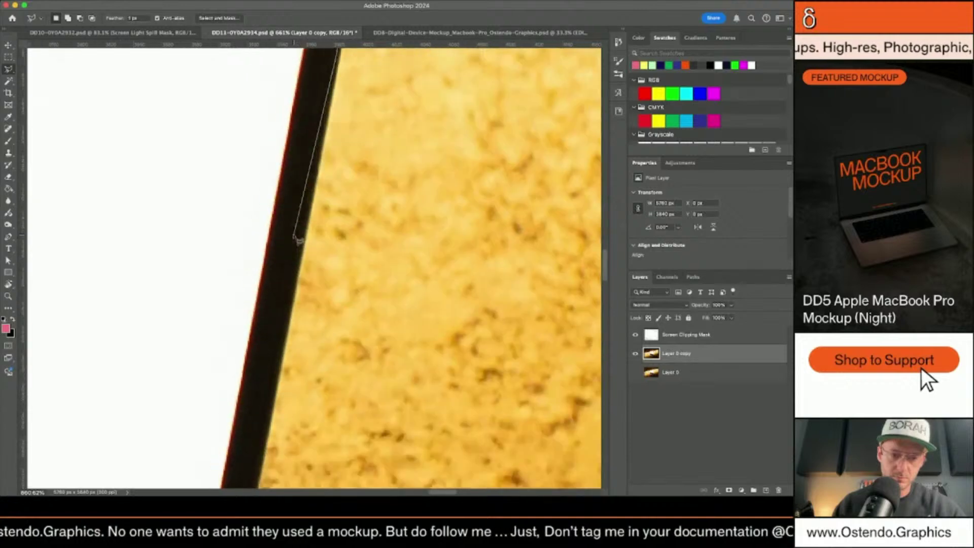
{"action": "scroll", "coordinate": [295, 311], "scroll_direction": "down", "scroll_amount": 5}
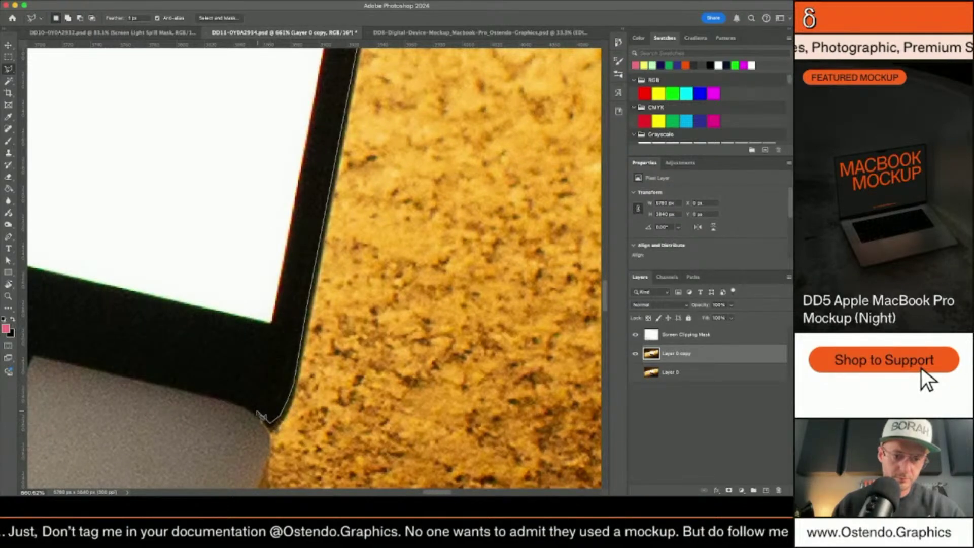
Trace the lid's bottom edge along the hinge, following the right hinge step, as far as the left hinge step.
{"action": "left_click", "coordinate": [233, 400]}
{"action": "scroll", "coordinate": [233, 400], "scroll_direction": "left", "scroll_amount": 10}
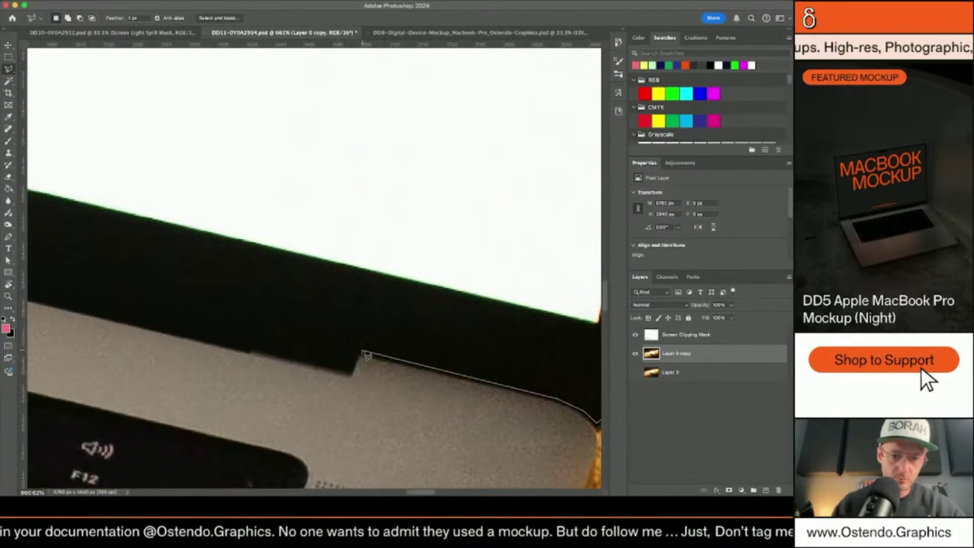
{"action": "left_click", "coordinate": [359, 350]}
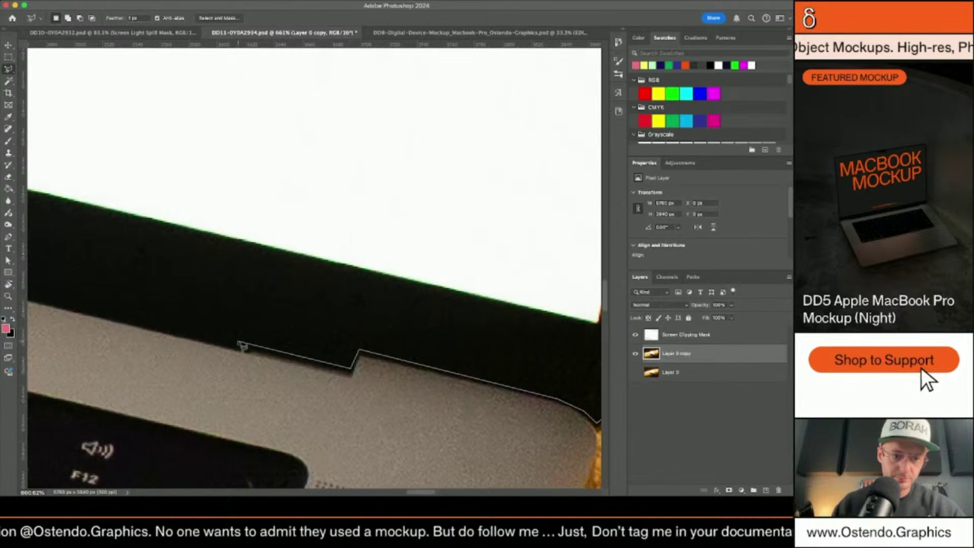
{"action": "scroll", "coordinate": [232, 345], "scroll_direction": "left", "scroll_amount": 15}
{"action": "scroll", "coordinate": [233, 346], "scroll_direction": "left", "scroll_amount": 15}
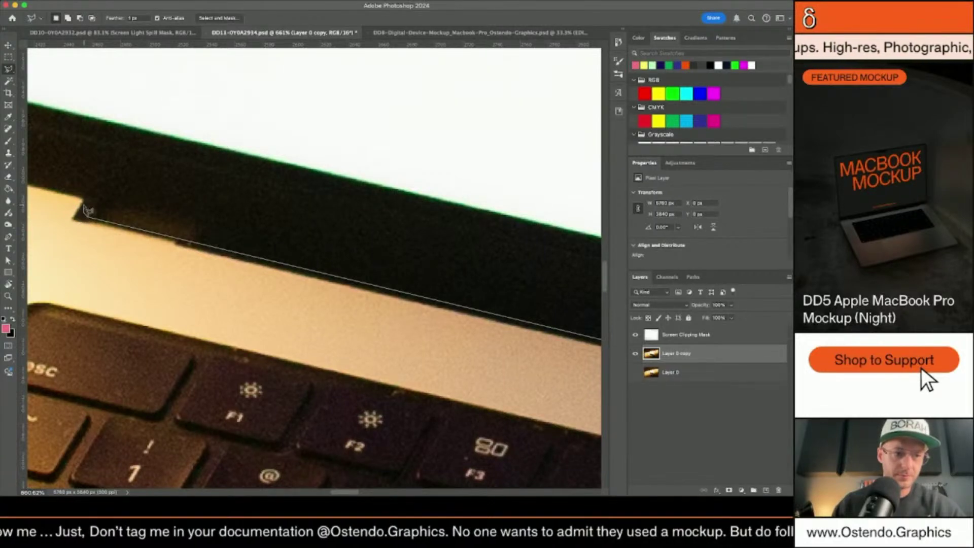
Continue the lid outline past the left hinge step and around the lower-left corner.
{"action": "scroll", "coordinate": [89, 203], "scroll_direction": "left", "scroll_amount": 6}
{"action": "scroll", "coordinate": [89, 203], "scroll_direction": "up", "scroll_amount": 1}
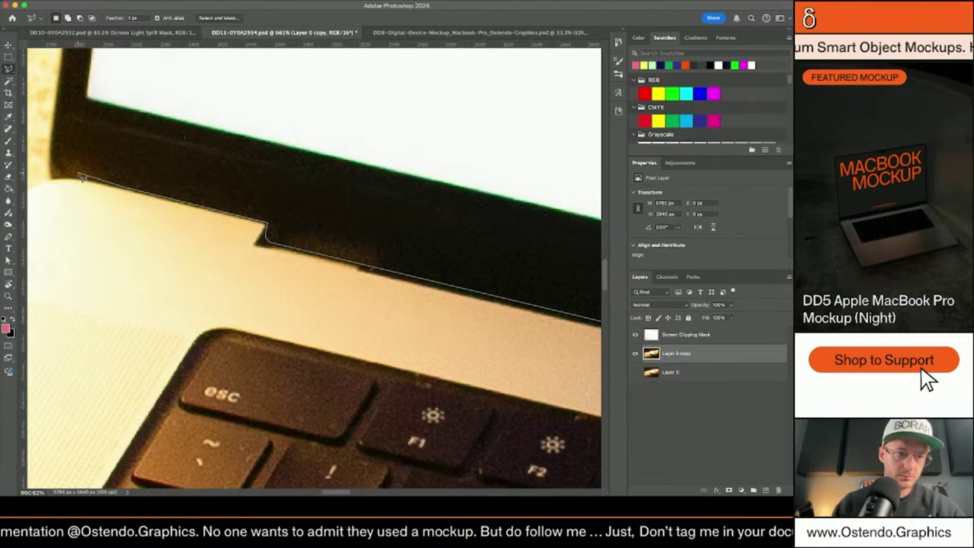
{"action": "left_click", "coordinate": [60, 148]}
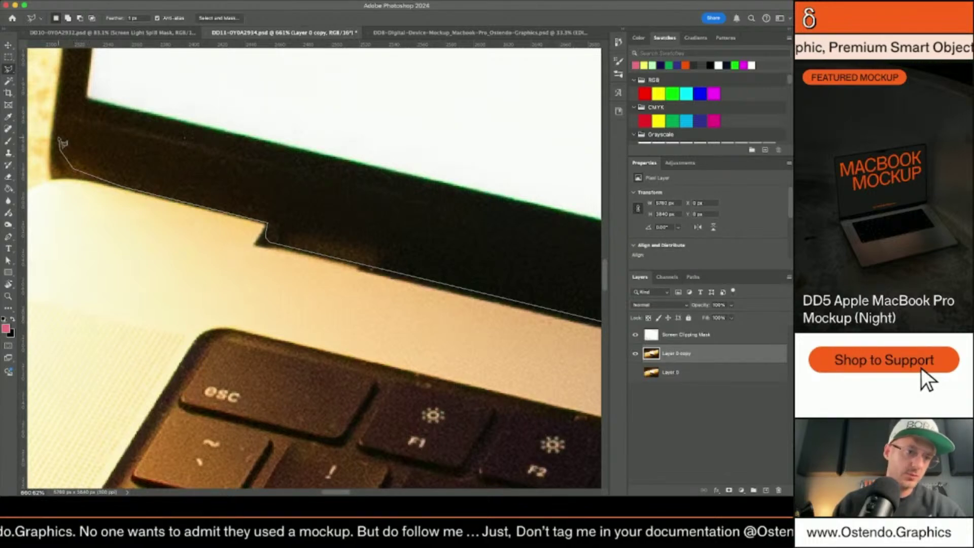
{"action": "left_click", "coordinate": [57, 115]}
{"action": "scroll", "coordinate": [62, 122], "scroll_direction": "left", "scroll_amount": 3}
{"action": "scroll", "coordinate": [62, 122], "scroll_direction": "up", "scroll_amount": 2}
{"action": "scroll", "coordinate": [61, 121], "scroll_direction": "up", "scroll_amount": 6}
{"action": "scroll", "coordinate": [61, 122], "scroll_direction": "left", "scroll_amount": 2}
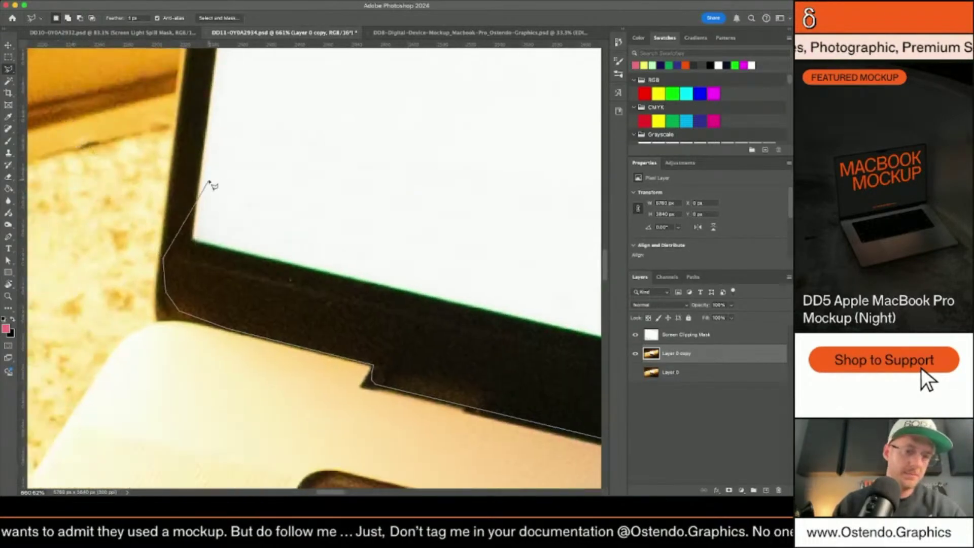
Trace the lid's left edge up to the starting corner and close the lasso selection.
{"action": "scroll", "coordinate": [174, 176], "scroll_direction": "up", "scroll_amount": 1}
{"action": "scroll", "coordinate": [174, 176], "scroll_direction": "up", "scroll_amount": 5}
{"action": "scroll", "coordinate": [193, 173], "scroll_direction": "left", "scroll_amount": 1}
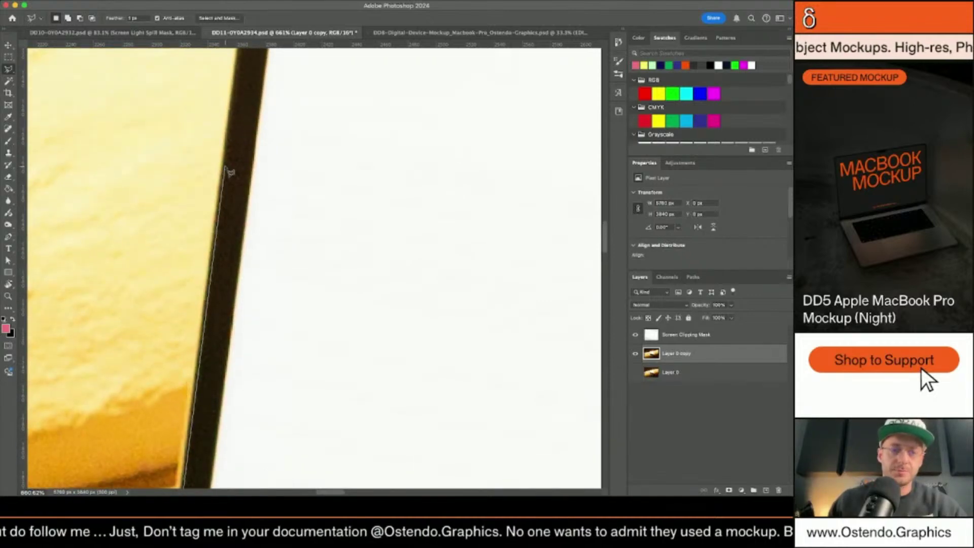
{"action": "scroll", "coordinate": [254, 153], "scroll_direction": "up", "scroll_amount": 5}
{"action": "scroll", "coordinate": [273, 134], "scroll_direction": "up", "scroll_amount": 5}
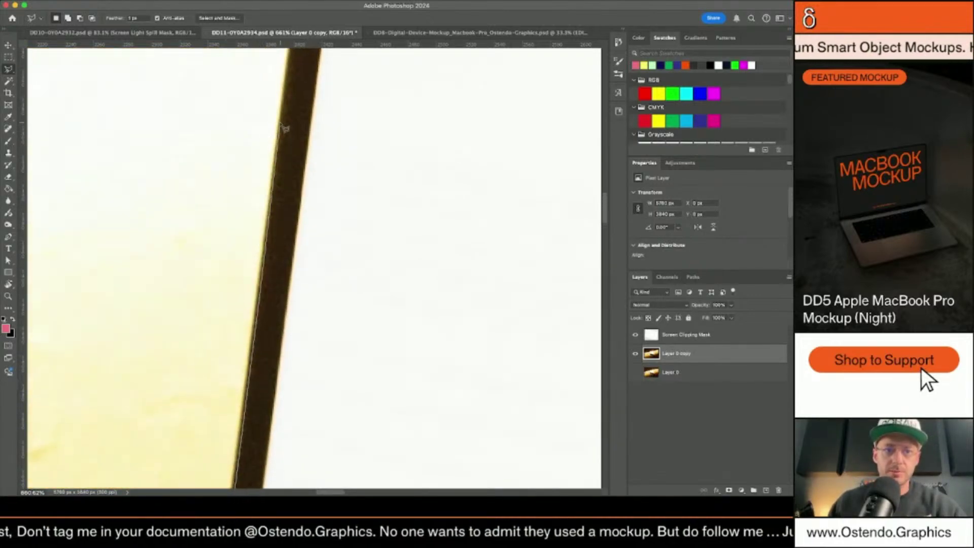
{"action": "scroll", "coordinate": [288, 126], "scroll_direction": "up", "scroll_amount": 5}
{"action": "scroll", "coordinate": [289, 127], "scroll_direction": "left", "scroll_amount": 2}
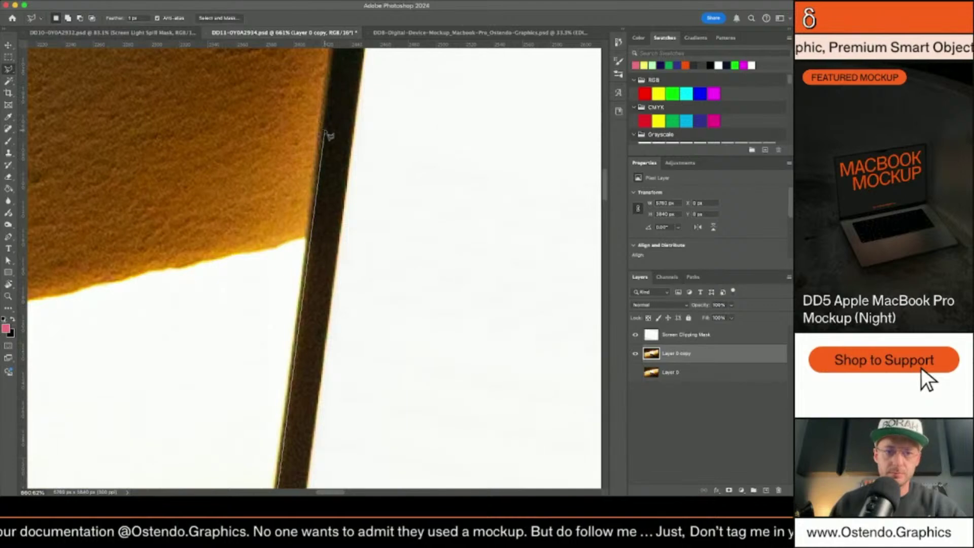
{"action": "scroll", "coordinate": [328, 136], "scroll_direction": "up", "scroll_amount": 5}
{"action": "scroll", "coordinate": [365, 172], "scroll_direction": "down", "scroll_amount": 3}
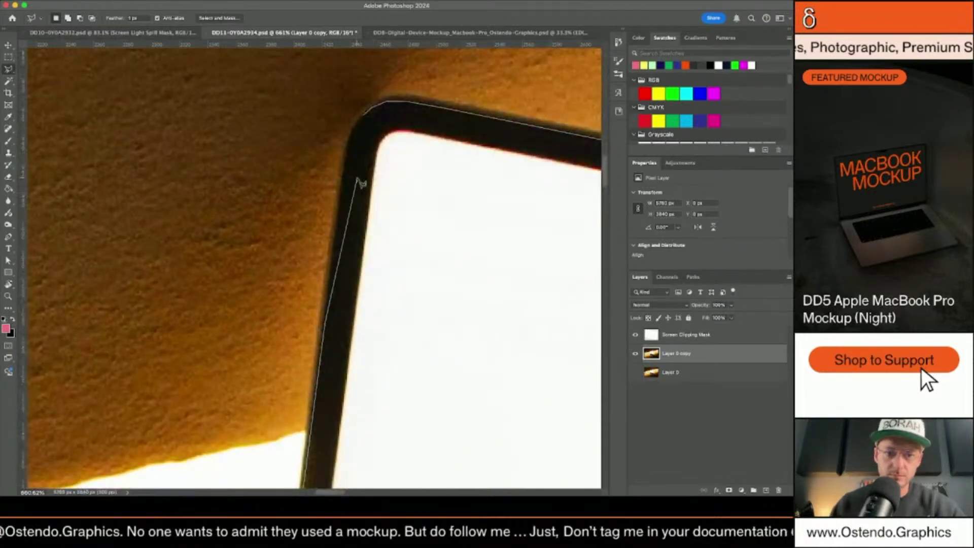
{"action": "left_click", "coordinate": [351, 147]}
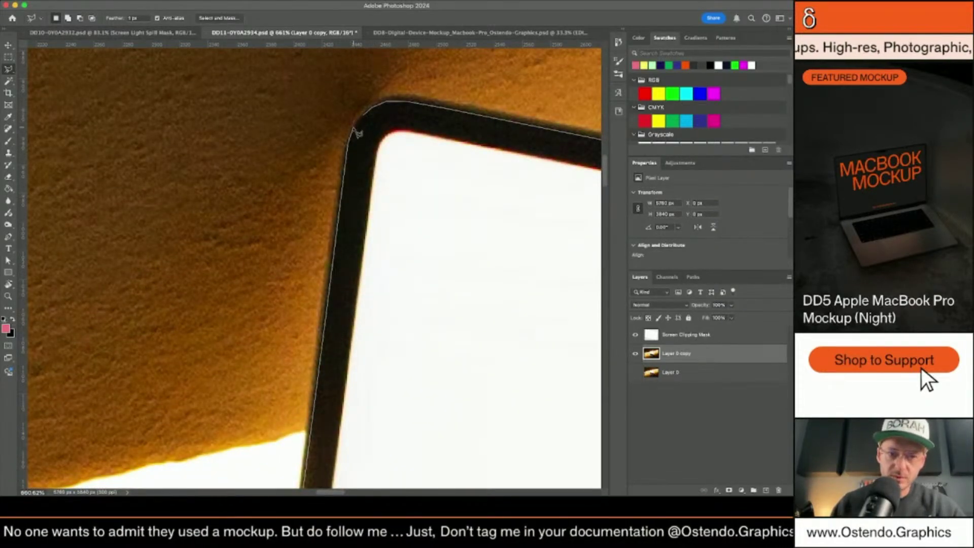
{"action": "double_click", "coordinate": [370, 122]}
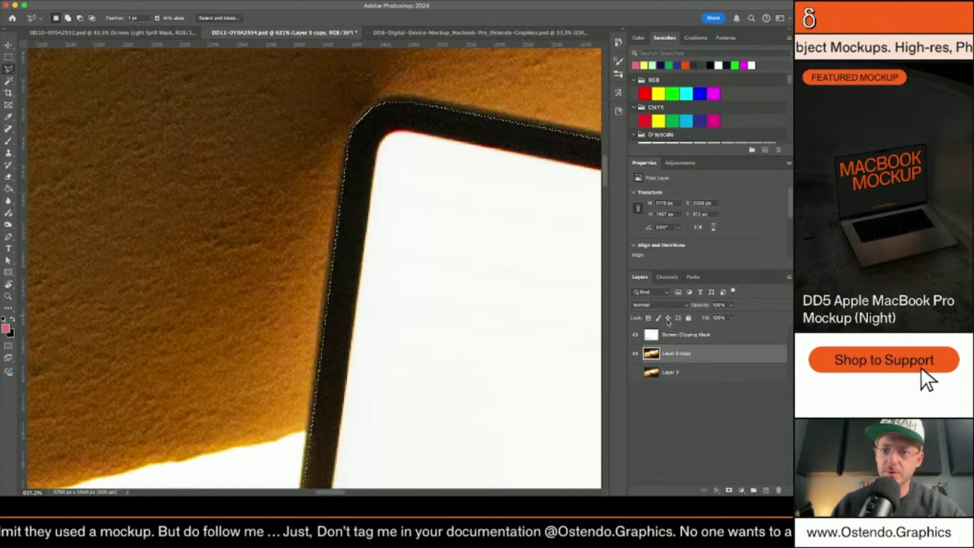
Copy the selected lid to a new layer and name it "Screen Glow Clipping Mask".
{"action": "key", "text": "ctrl+j"}
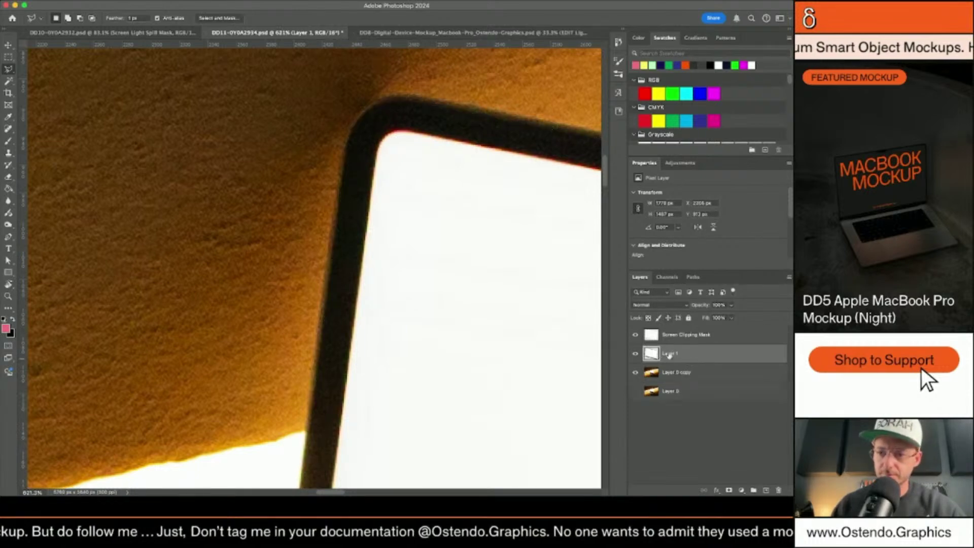
{"action": "type", "text": "Screen"}
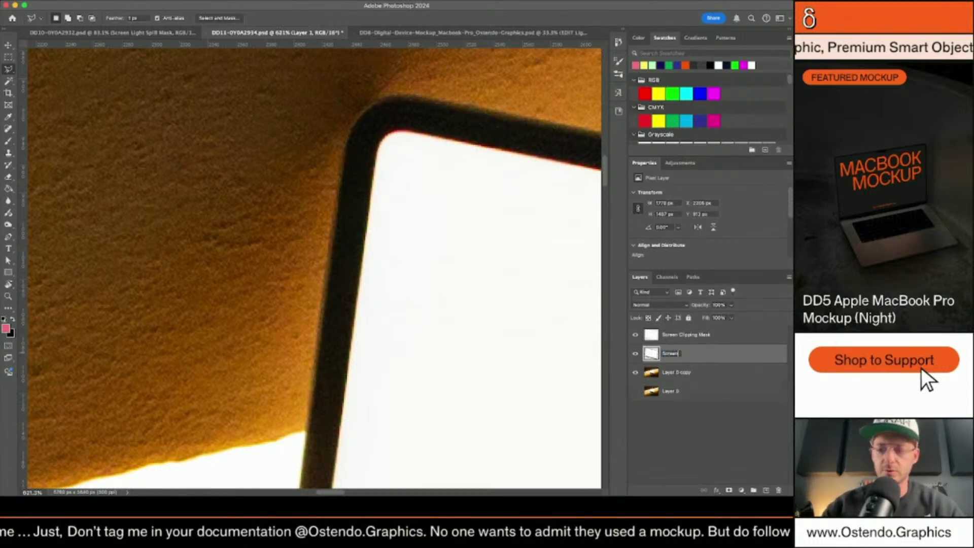
{"action": "type", "text": " Glass"}
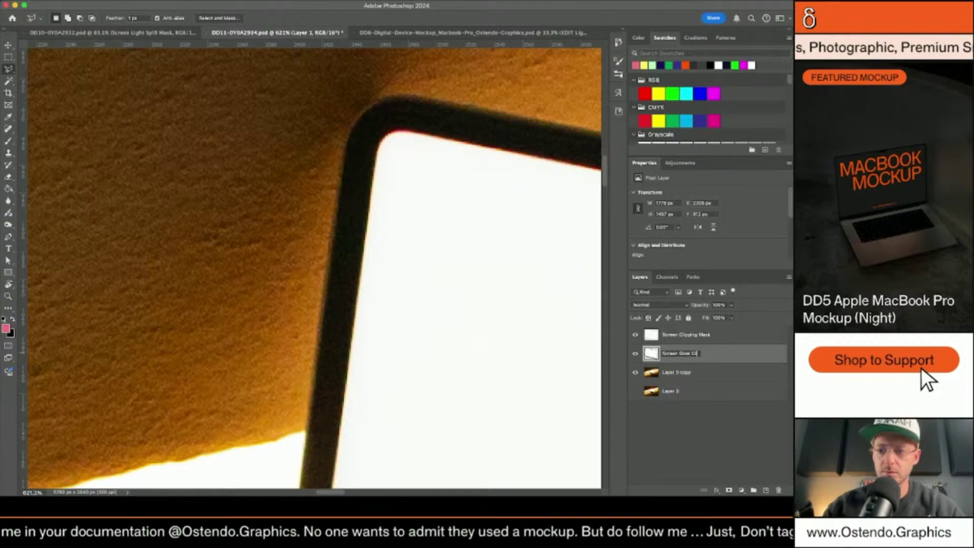
{"action": "key", "text": "Return"}
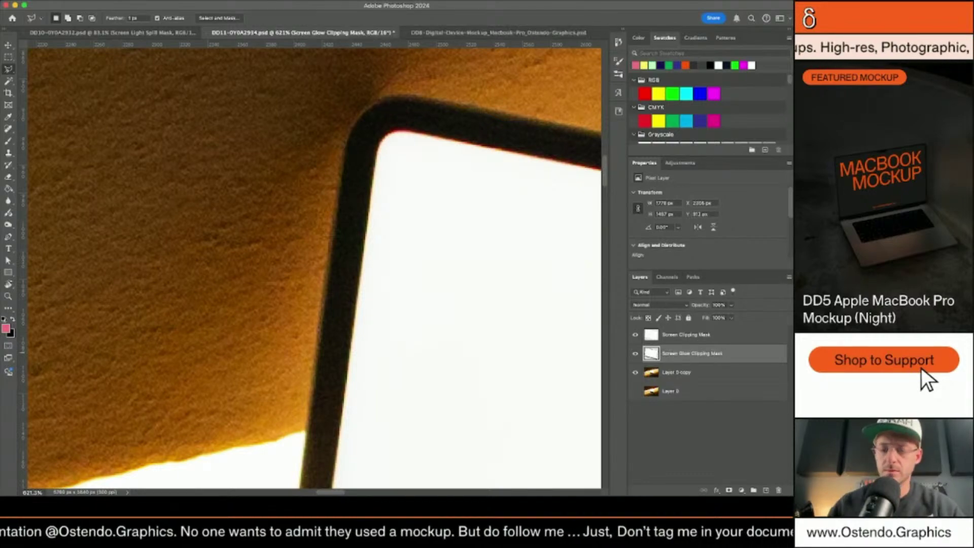
Start a lasso outline of the keyboard base at the left hinge step and trace around its rear-left corner.
{"action": "scroll", "coordinate": [476, 241], "scroll_direction": "down", "scroll_amount": 5}
{"action": "scroll", "coordinate": [366, 159], "scroll_direction": "up", "scroll_amount": 5}
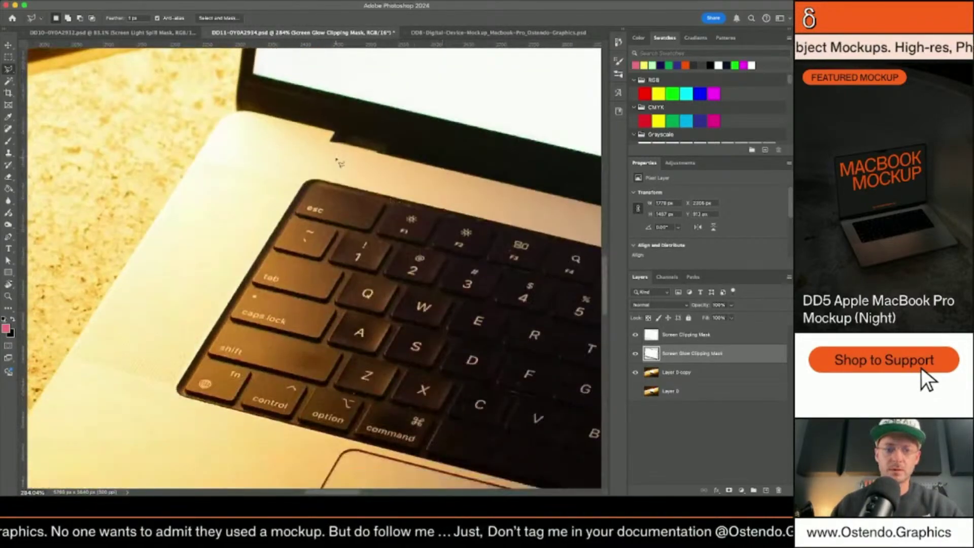
{"action": "scroll", "coordinate": [366, 159], "scroll_direction": "up", "scroll_amount": 2}
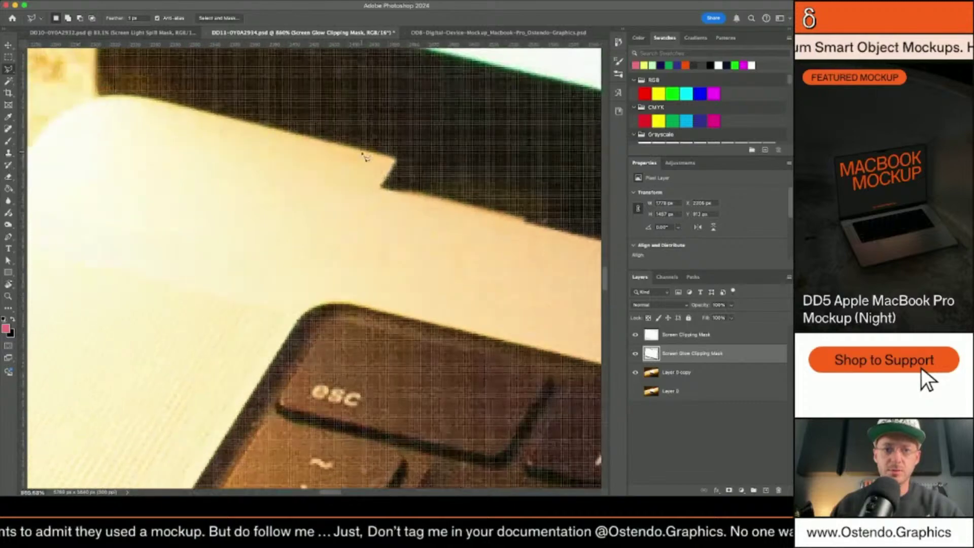
{"action": "left_click", "coordinate": [388, 166]}
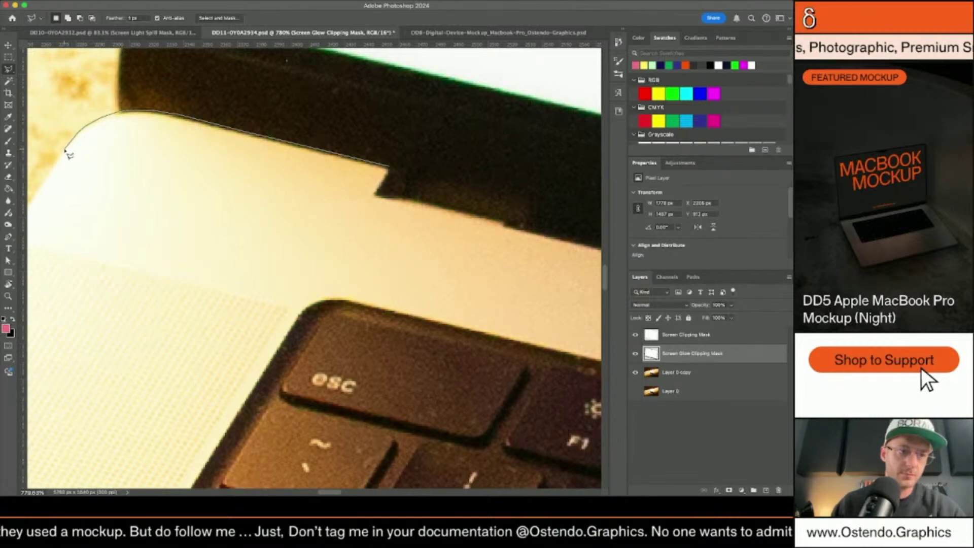
Trace the keyboard base's left edge from the rear corner forward to just before the front-left corner.
{"action": "scroll", "coordinate": [62, 162], "scroll_direction": "down", "scroll_amount": 3}
{"action": "scroll", "coordinate": [59, 172], "scroll_direction": "left", "scroll_amount": 2}
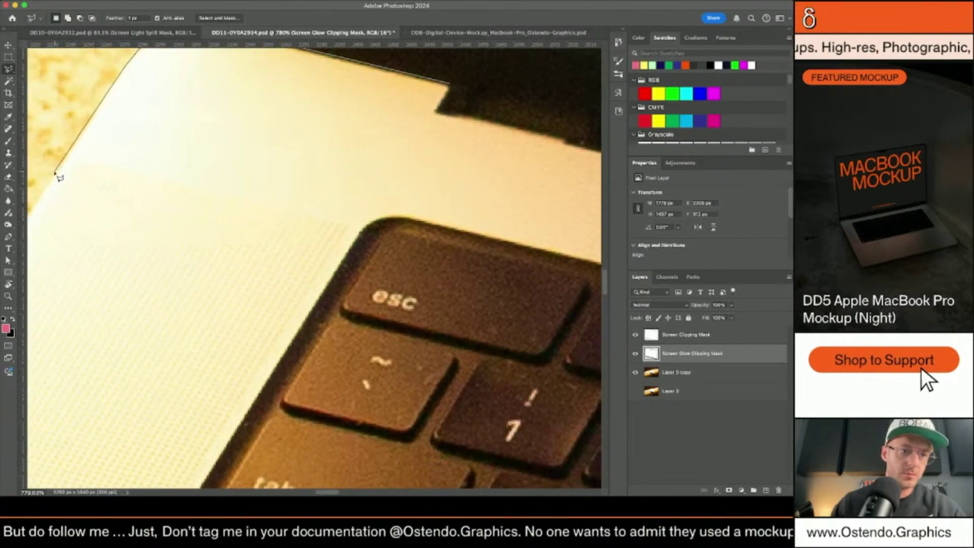
{"action": "scroll", "coordinate": [188, 152], "scroll_direction": "down", "scroll_amount": 5}
{"action": "scroll", "coordinate": [190, 203], "scroll_direction": "left", "scroll_amount": 5}
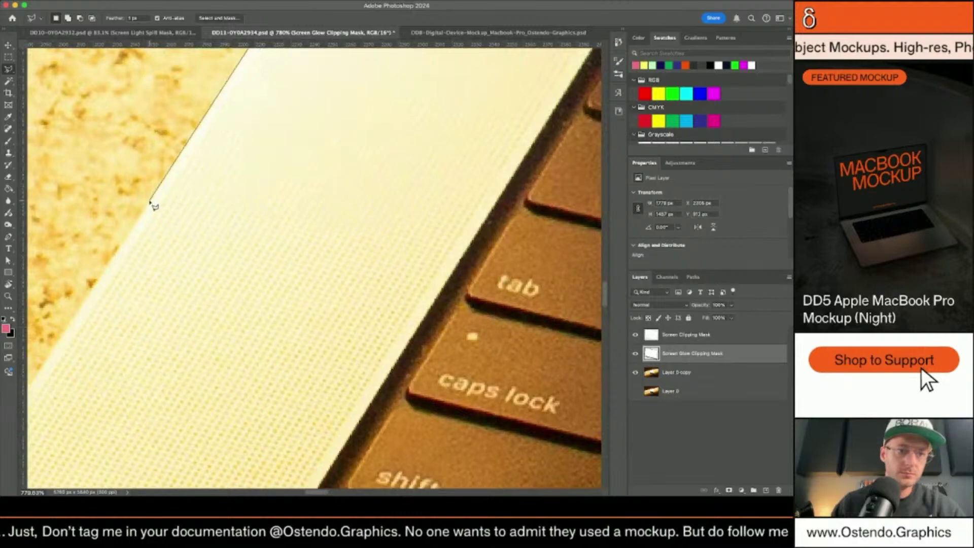
{"action": "scroll", "coordinate": [224, 224], "scroll_direction": "down", "scroll_amount": 5}
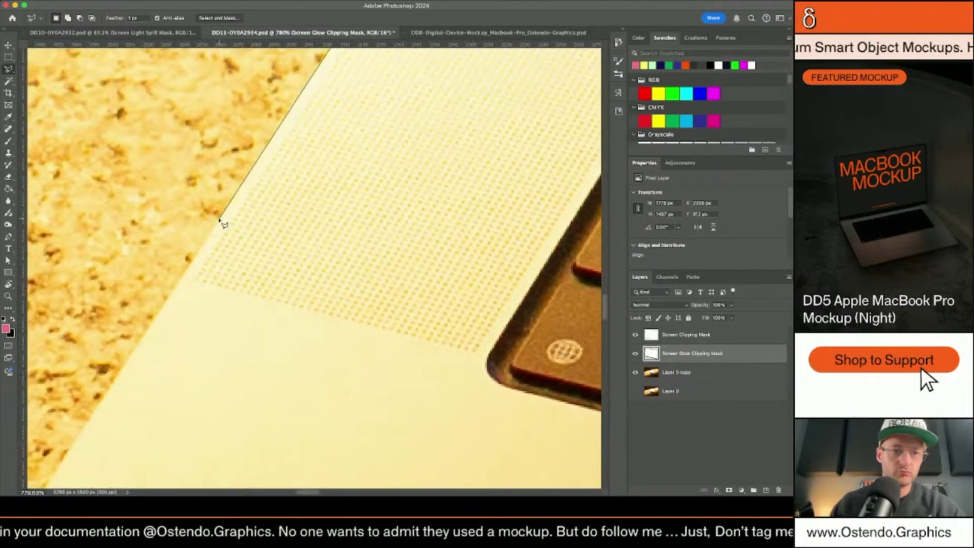
{"action": "scroll", "coordinate": [224, 225], "scroll_direction": "down", "scroll_amount": 6}
{"action": "scroll", "coordinate": [193, 244], "scroll_direction": "left", "scroll_amount": 3}
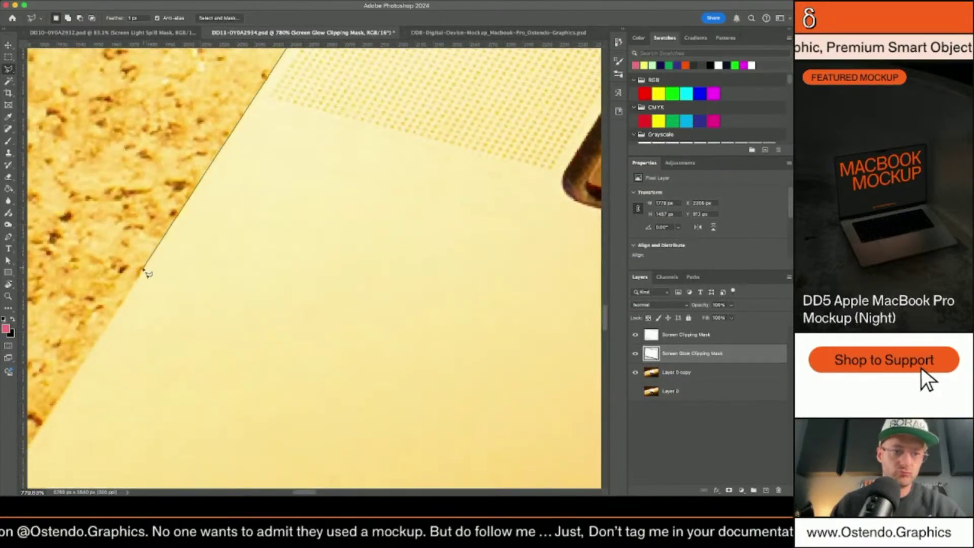
{"action": "scroll", "coordinate": [147, 275], "scroll_direction": "down", "scroll_amount": 5}
{"action": "scroll", "coordinate": [148, 270], "scroll_direction": "left", "scroll_amount": 3}
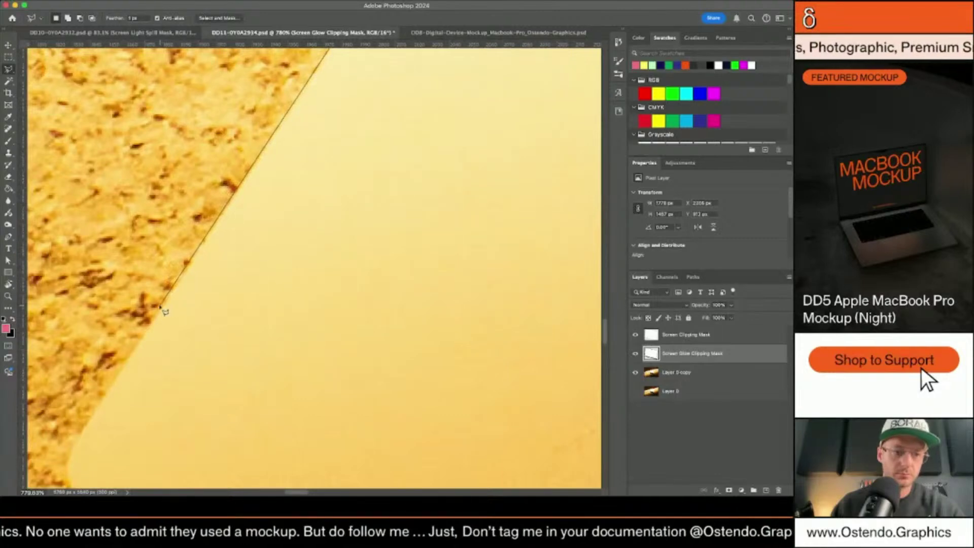
Continue the outline around the base's front-left corner and along the front edge to the finger notch.
{"action": "scroll", "coordinate": [177, 306], "scroll_direction": "down", "scroll_amount": 4}
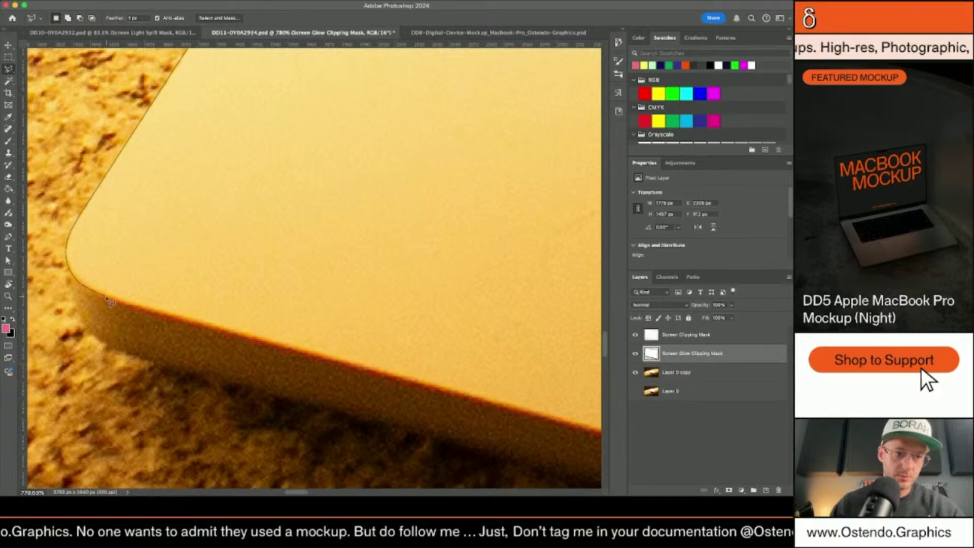
{"action": "left_click", "coordinate": [133, 306]}
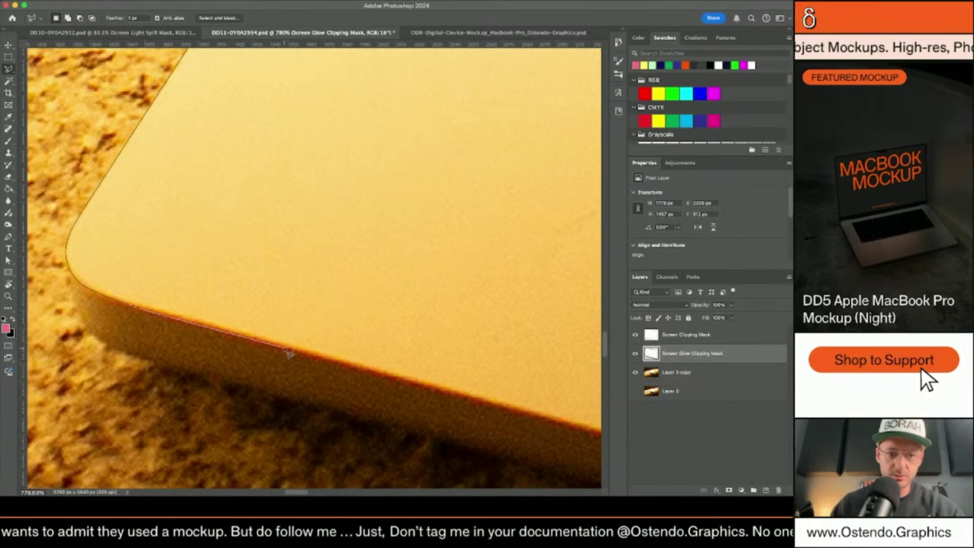
{"action": "scroll", "coordinate": [290, 350], "scroll_direction": "right", "scroll_amount": 3}
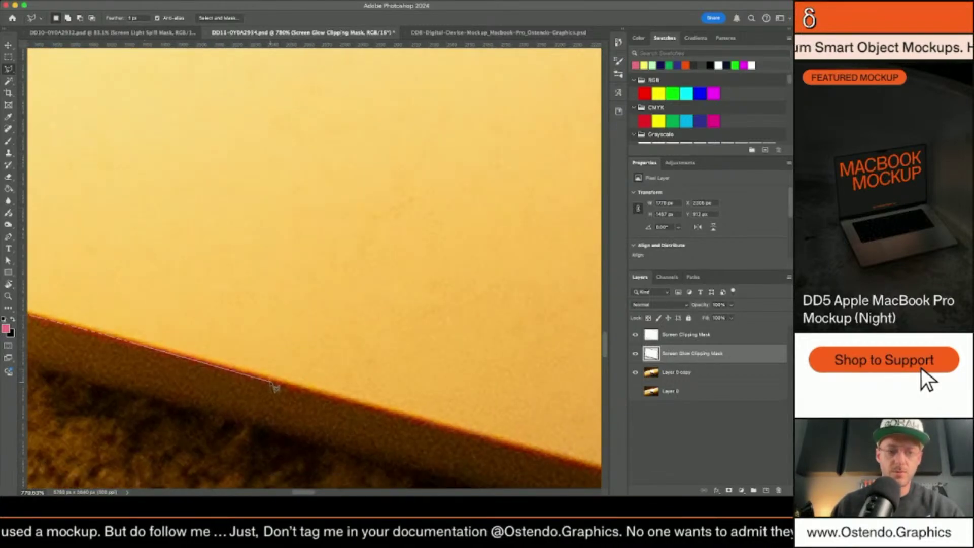
{"action": "scroll", "coordinate": [274, 388], "scroll_direction": "down", "scroll_amount": 3}
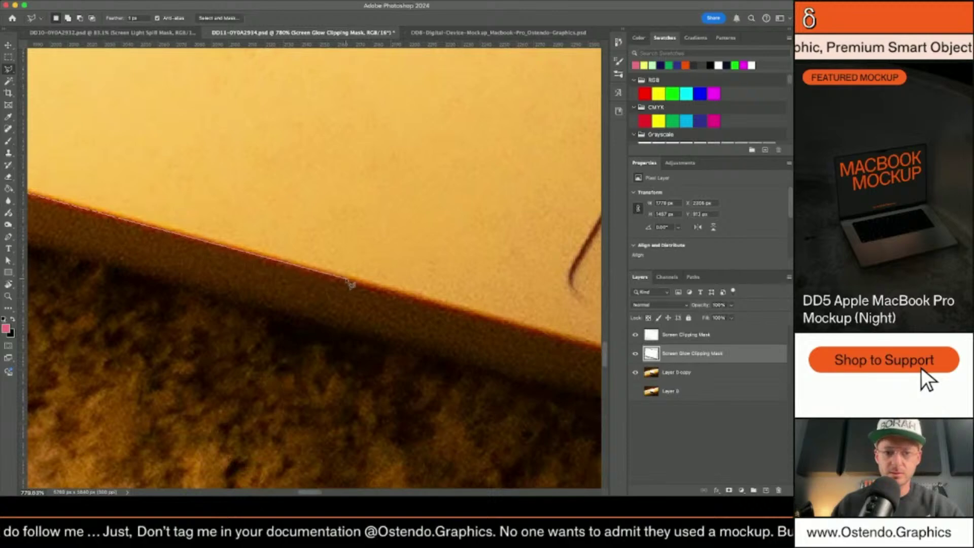
{"action": "scroll", "coordinate": [223, 345], "scroll_direction": "right", "scroll_amount": 8}
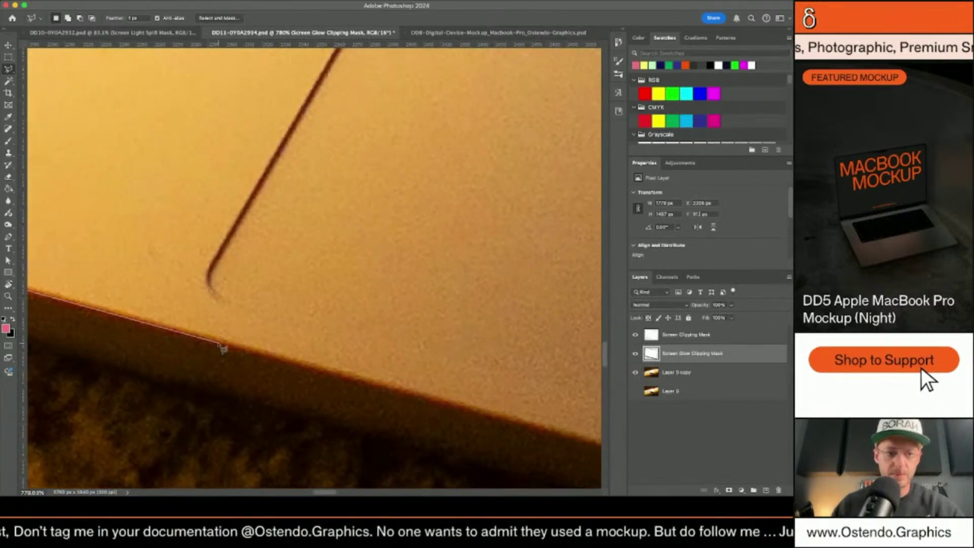
{"action": "scroll", "coordinate": [224, 349], "scroll_direction": "down", "scroll_amount": 5}
{"action": "scroll", "coordinate": [223, 349], "scroll_direction": "right", "scroll_amount": 3}
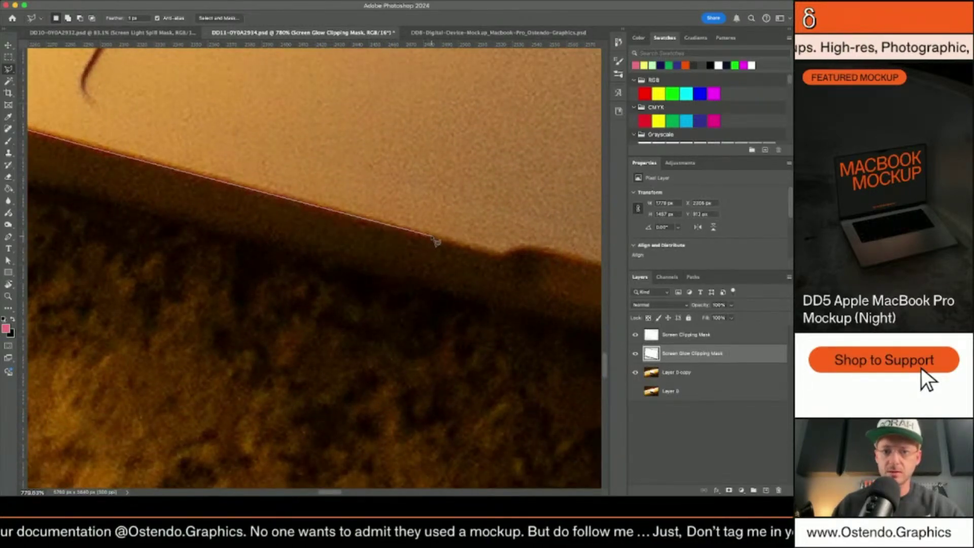
Follow the finger notch in the base's front edge from its left end to its rounded right end.
{"action": "scroll", "coordinate": [445, 249], "scroll_direction": "right", "scroll_amount": 5}
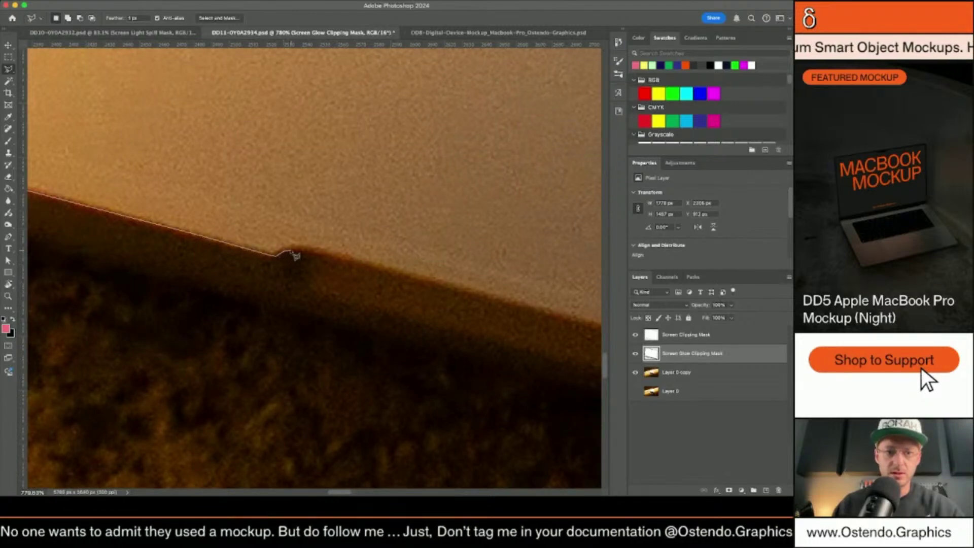
{"action": "left_click_drag", "start_coordinate": [299, 255], "coordinate": [343, 262]}
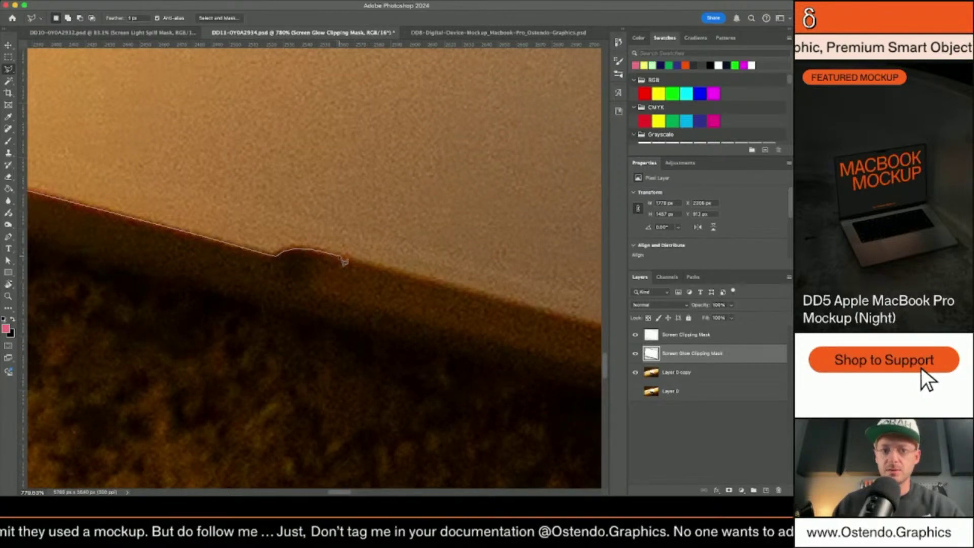
{"action": "left_click", "coordinate": [520, 310]}
{"action": "scroll", "coordinate": [524, 310], "scroll_direction": "right", "scroll_amount": 5}
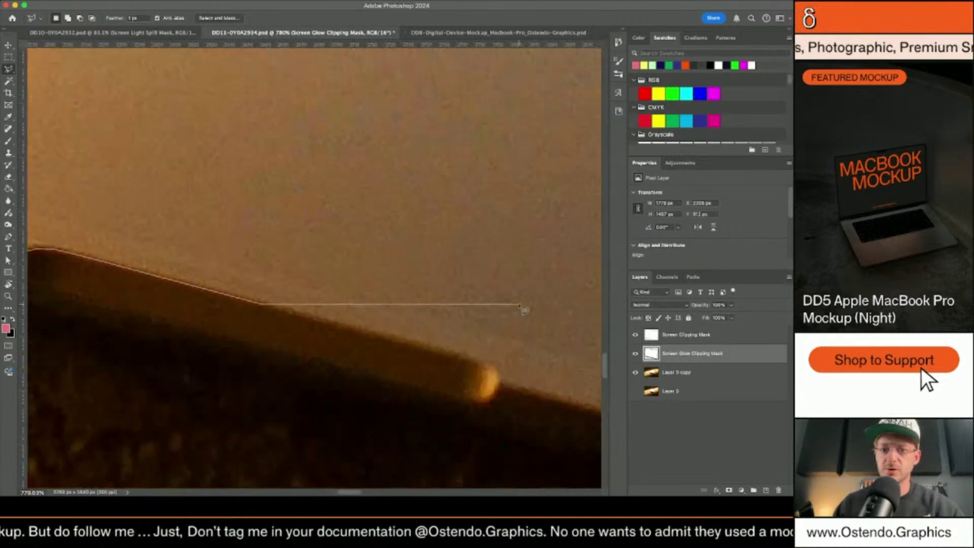
{"action": "scroll", "coordinate": [524, 309], "scroll_direction": "right", "scroll_amount": 3}
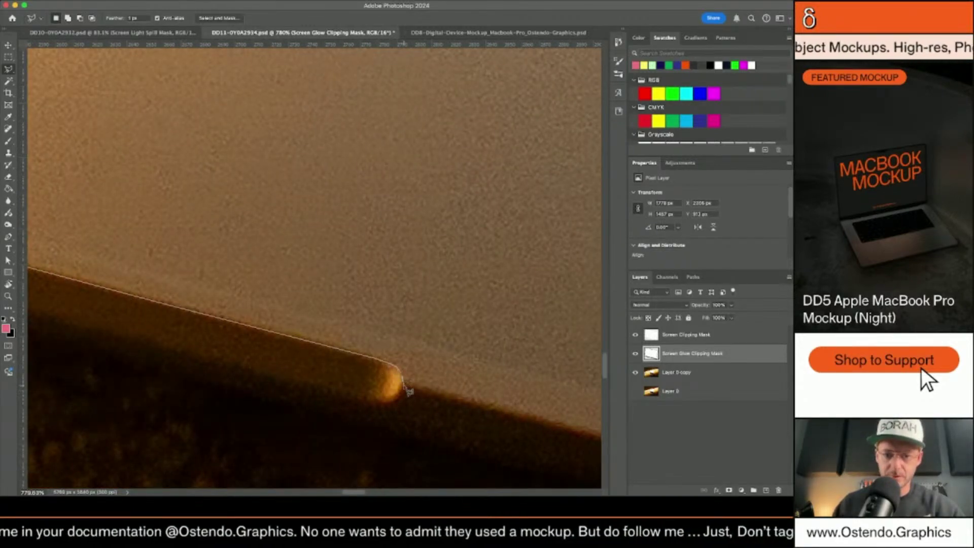
{"action": "scroll", "coordinate": [406, 388], "scroll_direction": "right", "scroll_amount": 5}
{"action": "scroll", "coordinate": [355, 355], "scroll_direction": "down", "scroll_amount": 3}
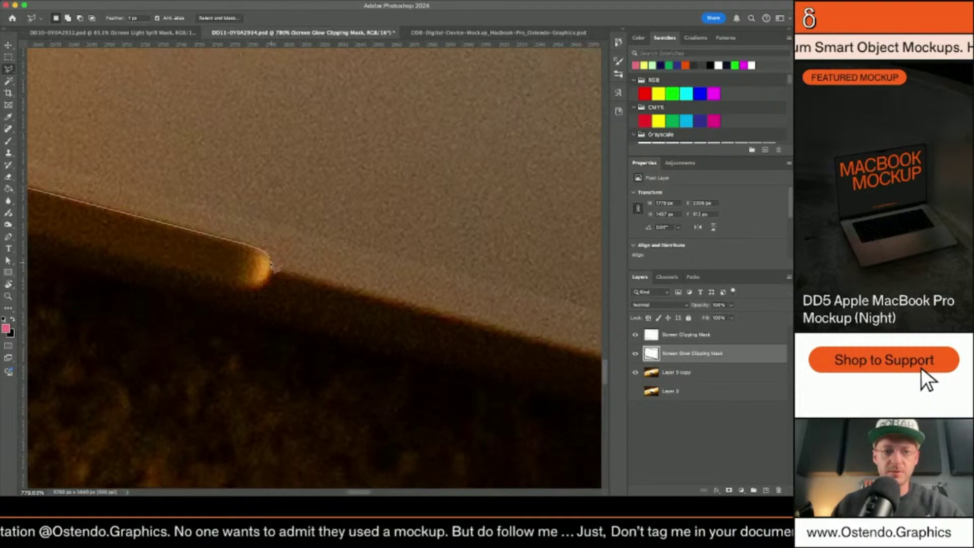
Trace the rest of the base's front edge from the finger notch to the front-right corner.
{"action": "scroll", "coordinate": [359, 294], "scroll_direction": "right", "scroll_amount": 5}
{"action": "scroll", "coordinate": [358, 294], "scroll_direction": "up", "scroll_amount": 3}
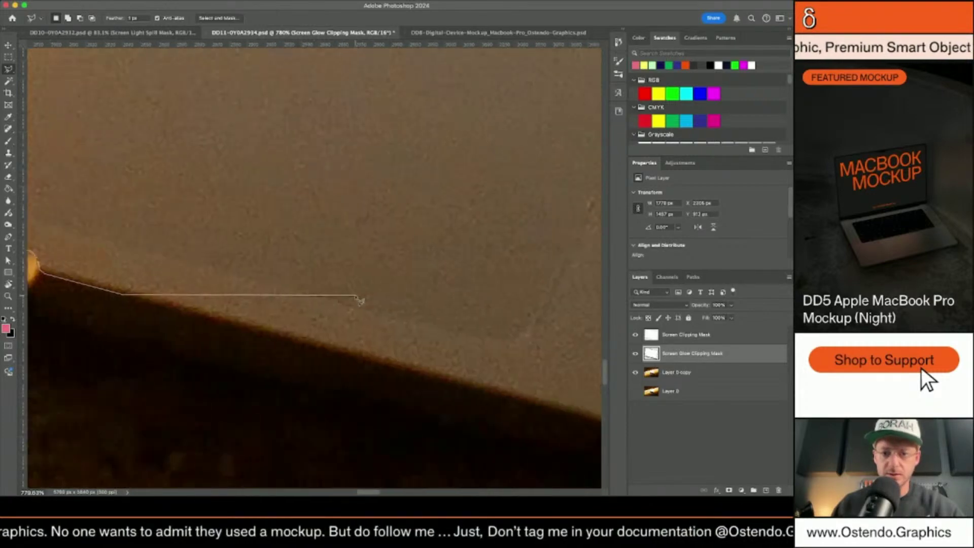
{"action": "scroll", "coordinate": [331, 363], "scroll_direction": "right", "scroll_amount": 5}
{"action": "scroll", "coordinate": [331, 363], "scroll_direction": "down", "scroll_amount": 3}
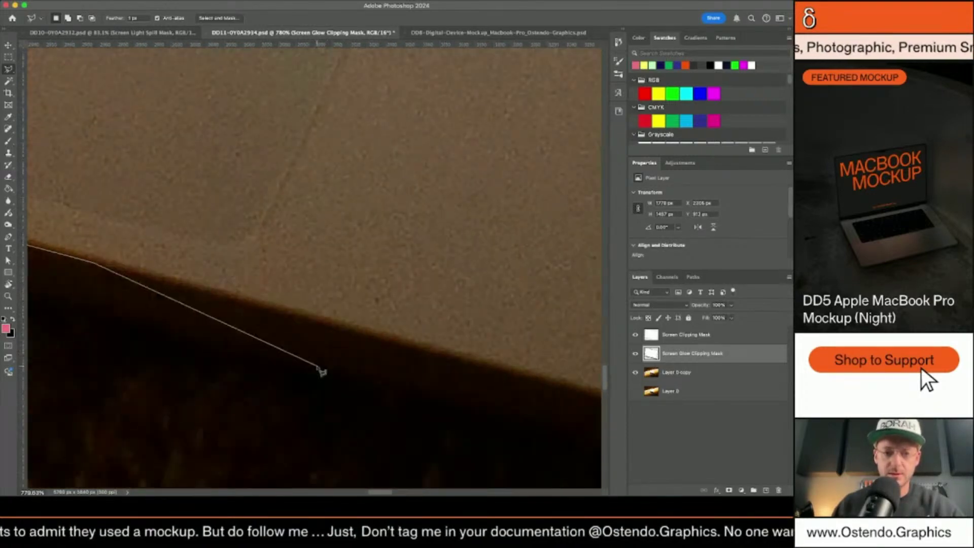
{"action": "left_click", "coordinate": [332, 327]}
{"action": "scroll", "coordinate": [333, 330], "scroll_direction": "right", "scroll_amount": 4}
{"action": "scroll", "coordinate": [333, 330], "scroll_direction": "down", "scroll_amount": 4}
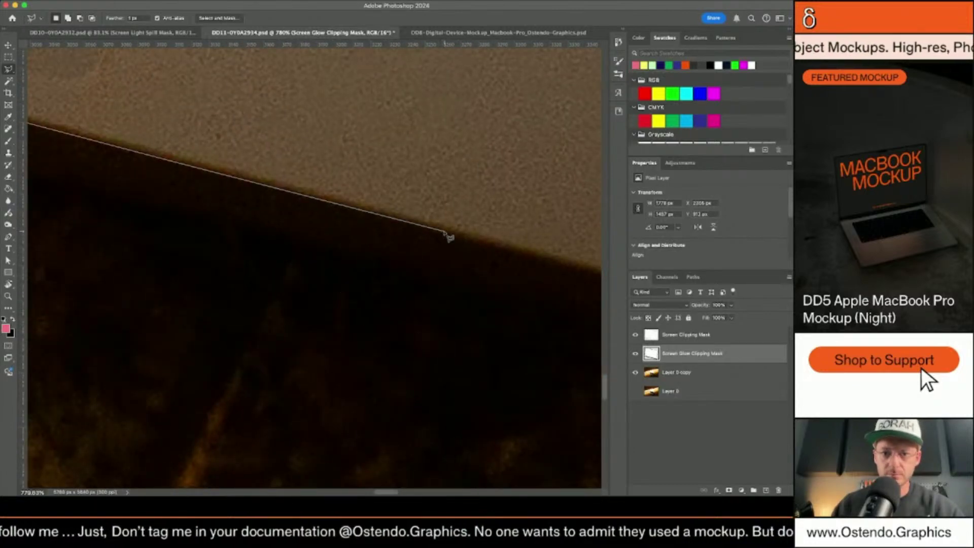
{"action": "left_click", "coordinate": [446, 236]}
{"action": "scroll", "coordinate": [391, 304], "scroll_direction": "right", "scroll_amount": 4}
{"action": "scroll", "coordinate": [391, 304], "scroll_direction": "down", "scroll_amount": 1}
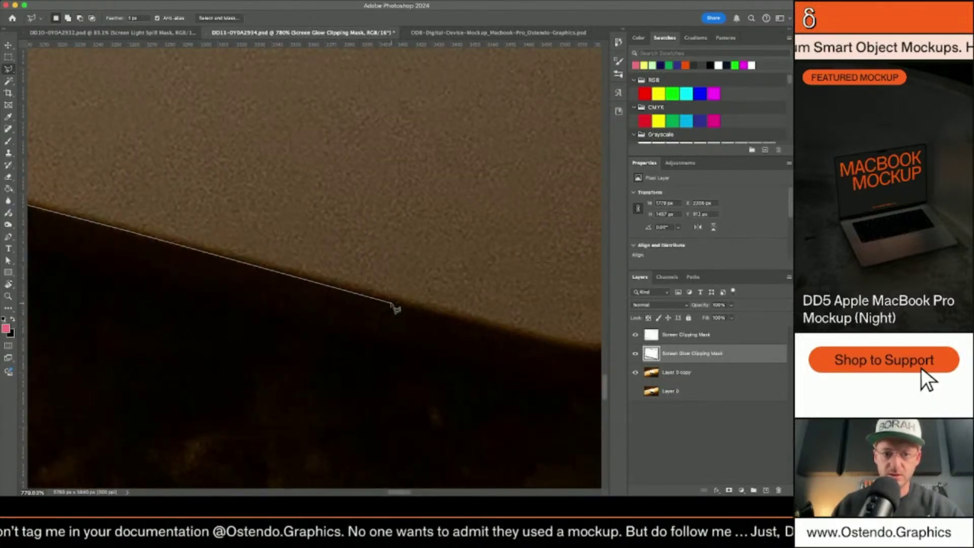
{"action": "scroll", "coordinate": [414, 281], "scroll_direction": "right", "scroll_amount": 4}
{"action": "scroll", "coordinate": [414, 281], "scroll_direction": "down", "scroll_amount": 3}
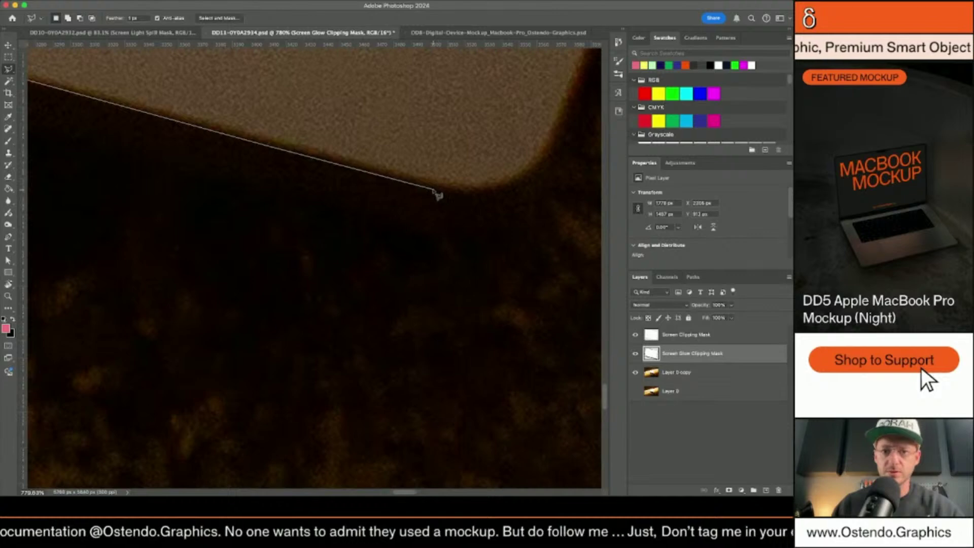
Round the base's front-right corner and trace the right edge back to the rear-right corner.
{"action": "mouse_move", "coordinate": [454, 194]}
{"action": "left_mouse_down"}
{"action": "mouse_move", "coordinate": [506, 187]}
{"action": "mouse_move", "coordinate": [550, 155]}
{"action": "mouse_move", "coordinate": [523, 163]}
{"action": "mouse_move", "coordinate": [478, 149]}
{"action": "mouse_move", "coordinate": [555, 161]}
{"action": "mouse_move", "coordinate": [554, 149]}
{"action": "mouse_move", "coordinate": [506, 151]}
{"action": "mouse_move", "coordinate": [486, 110]}
{"action": "mouse_move", "coordinate": [513, 129]}
{"action": "mouse_move", "coordinate": [499, 110]}
{"action": "mouse_move", "coordinate": [512, 135]}
{"action": "mouse_move", "coordinate": [533, 113]}
{"action": "mouse_move", "coordinate": [503, 160]}
{"action": "mouse_move", "coordinate": [545, 167]}
{"action": "left_mouse_up"}
{"action": "scroll", "coordinate": [553, 157], "scroll_direction": "up", "scroll_amount": 6}
{"action": "scroll", "coordinate": [552, 157], "scroll_direction": "right", "scroll_amount": 3}
{"action": "scroll", "coordinate": [522, 163], "scroll_direction": "up", "scroll_amount": 4}
{"action": "scroll", "coordinate": [528, 165], "scroll_direction": "right", "scroll_amount": 2}
{"action": "scroll", "coordinate": [482, 153], "scroll_direction": "up", "scroll_amount": 5}
{"action": "scroll", "coordinate": [483, 152], "scroll_direction": "left", "scroll_amount": 2}
{"action": "scroll", "coordinate": [558, 153], "scroll_direction": "up", "scroll_amount": 4}
{"action": "scroll", "coordinate": [558, 153], "scroll_direction": "right", "scroll_amount": 3}
{"action": "scroll", "coordinate": [503, 115], "scroll_direction": "up", "scroll_amount": 5}
{"action": "scroll", "coordinate": [502, 115], "scroll_direction": "right", "scroll_amount": 2}
{"action": "scroll", "coordinate": [507, 119], "scroll_direction": "up", "scroll_amount": 4}
{"action": "scroll", "coordinate": [538, 126], "scroll_direction": "up", "scroll_amount": 6}
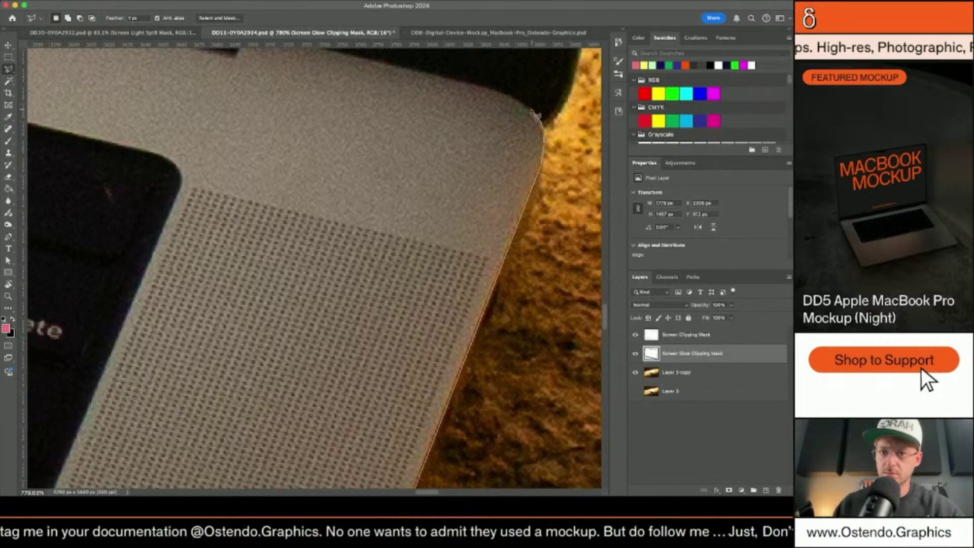
Trace around the base's rear-right corner and along the rear edge to the right hinge step.
{"action": "left_click_drag", "start_coordinate": [520, 103], "coordinate": [497, 92]}
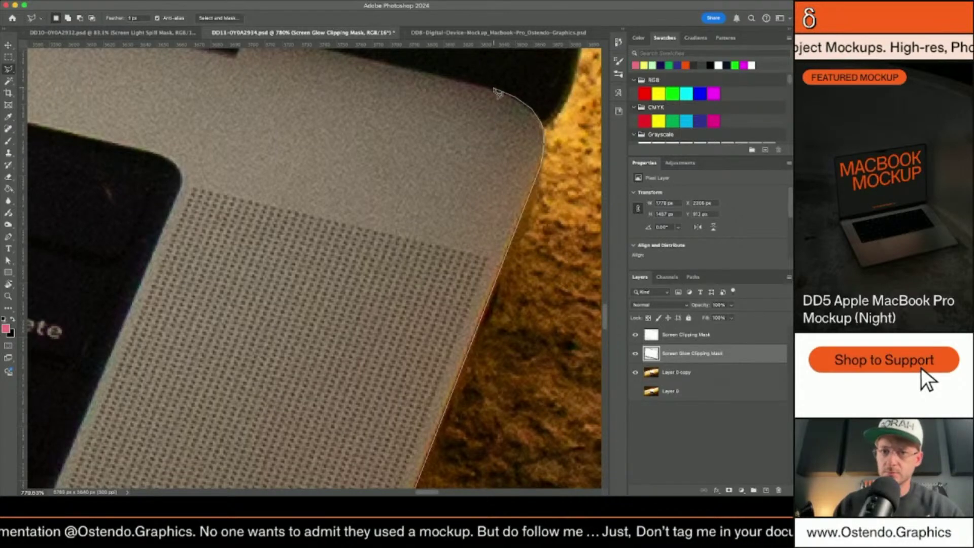
{"action": "scroll", "coordinate": [497, 92], "scroll_direction": "up", "scroll_amount": 5}
{"action": "scroll", "coordinate": [497, 93], "scroll_direction": "left", "scroll_amount": 8}
{"action": "left_click_drag", "start_coordinate": [537, 145], "coordinate": [435, 126]}
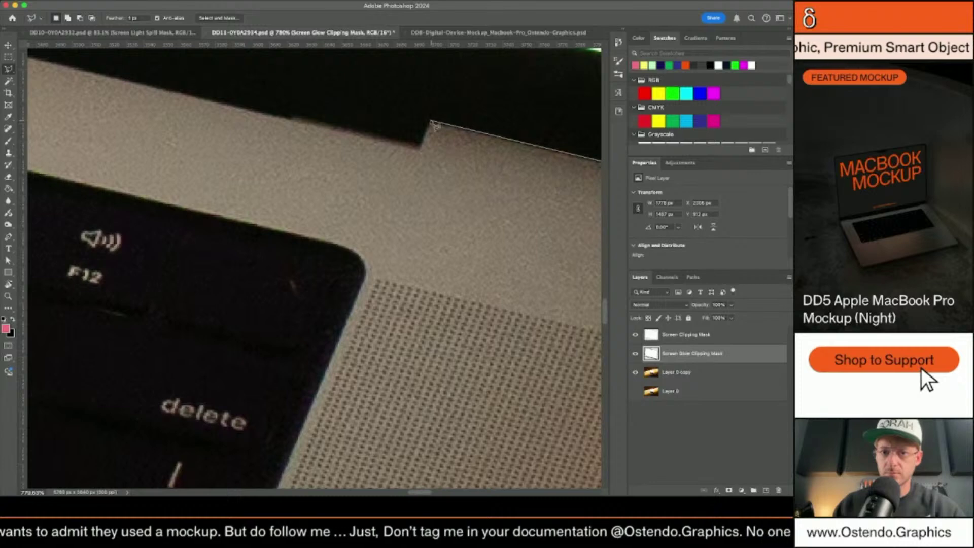
{"action": "scroll", "coordinate": [538, 135], "scroll_direction": "right", "scroll_amount": 5}
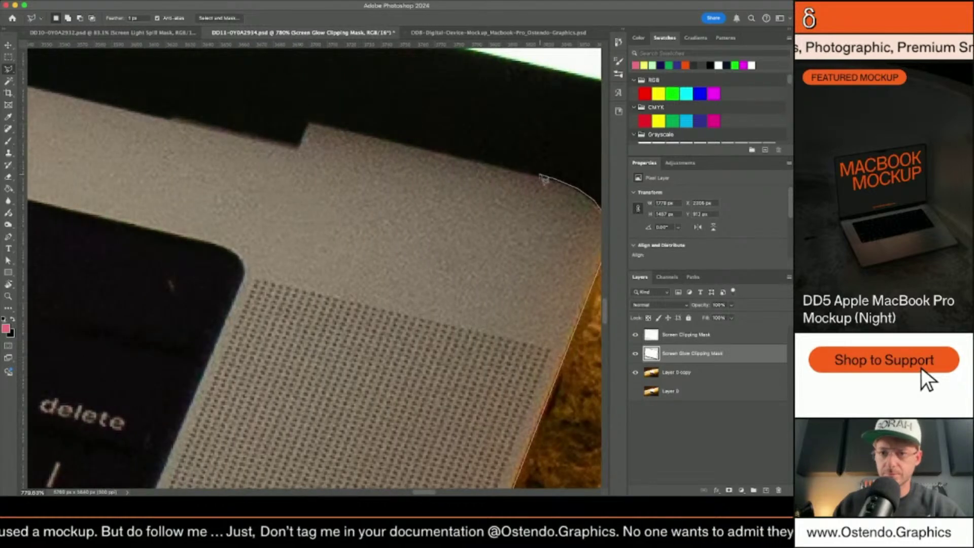
{"action": "mouse_move", "coordinate": [544, 178]}
{"action": "left_mouse_down"}
{"action": "mouse_move", "coordinate": [310, 121]}
{"action": "mouse_move", "coordinate": [300, 146]}
{"action": "mouse_move", "coordinate": [165, 111]}
{"action": "mouse_move", "coordinate": [135, 173]}
{"action": "mouse_move", "coordinate": [107, 195]}
{"action": "mouse_move", "coordinate": [105, 163]}
{"action": "mouse_move", "coordinate": [101, 232]}
{"action": "mouse_move", "coordinate": [111, 245]}
{"action": "mouse_move", "coordinate": [292, 201]}
{"action": "left_mouse_up"}
Trace the base's rear edge along the hinge from the right hinge step towards the left one.
{"action": "scroll", "coordinate": [292, 203], "scroll_direction": "left", "scroll_amount": 10}
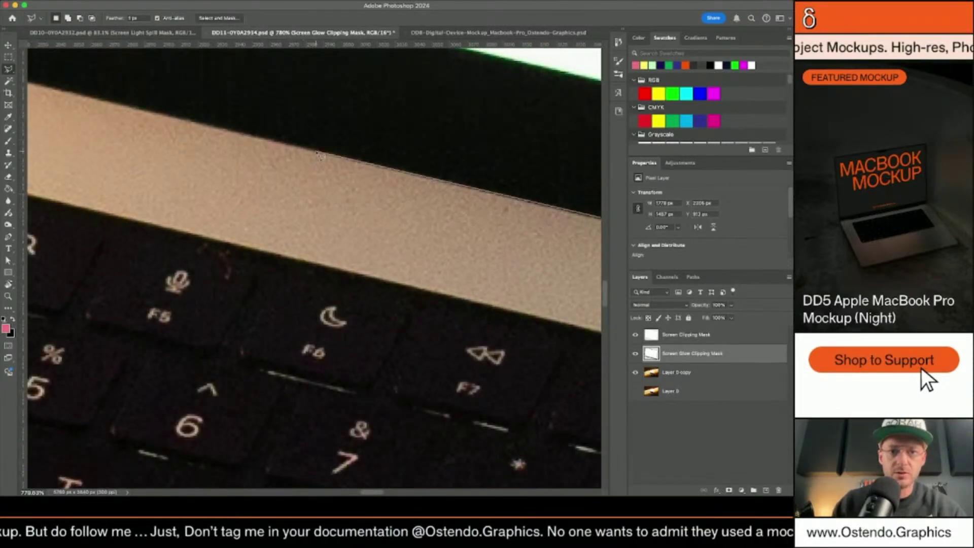
{"action": "scroll", "coordinate": [322, 153], "scroll_direction": "left", "scroll_amount": 10}
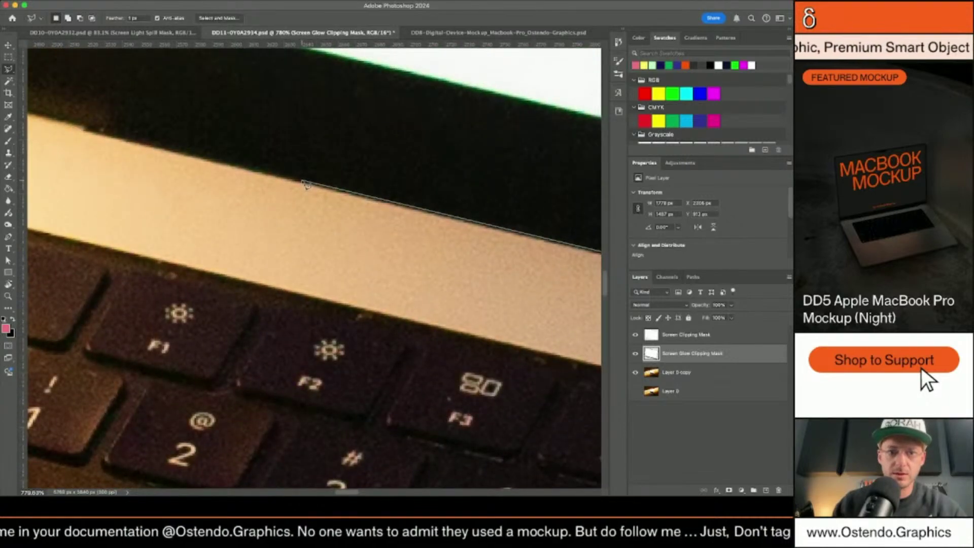
{"action": "scroll", "coordinate": [306, 184], "scroll_direction": "left", "scroll_amount": 10}
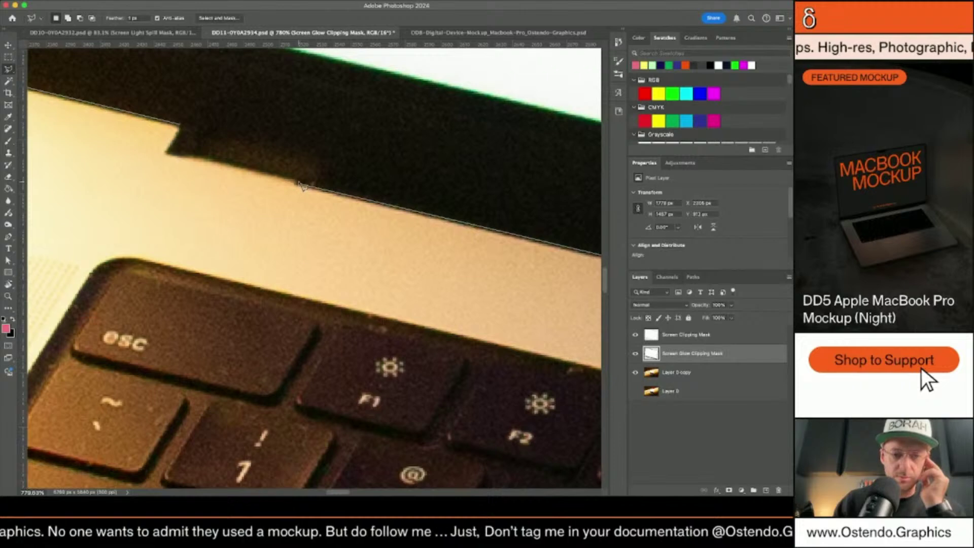
Follow the left hinge step up to the starting point and close the lasso selection around the keyboard base.
{"action": "left_click", "coordinate": [300, 183]}
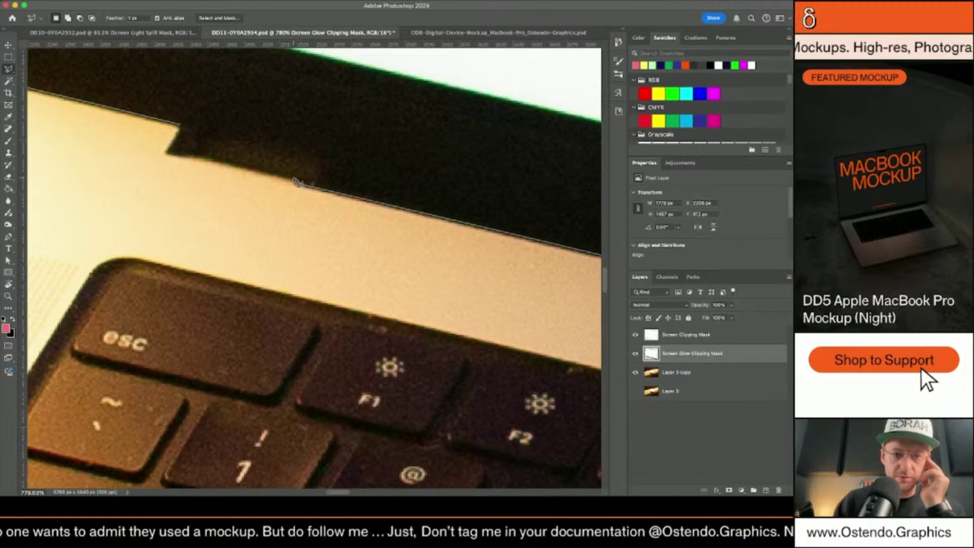
{"action": "left_click", "coordinate": [210, 157]}
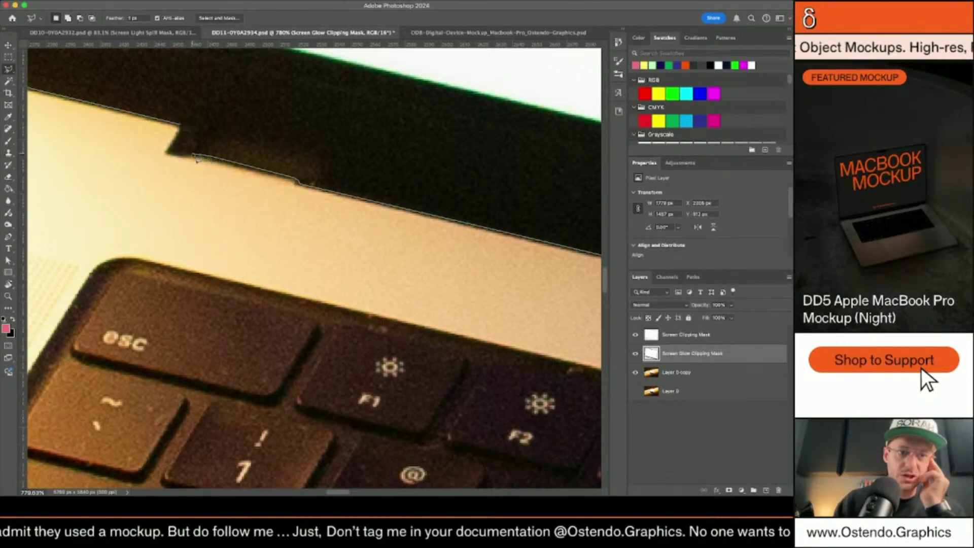
{"action": "left_click", "coordinate": [169, 153]}
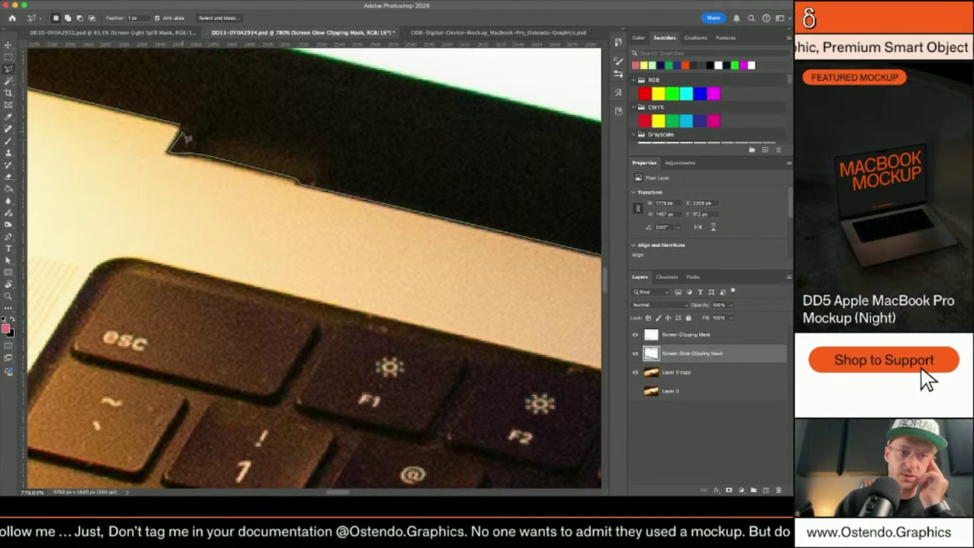
{"action": "double_click", "coordinate": [181, 127]}
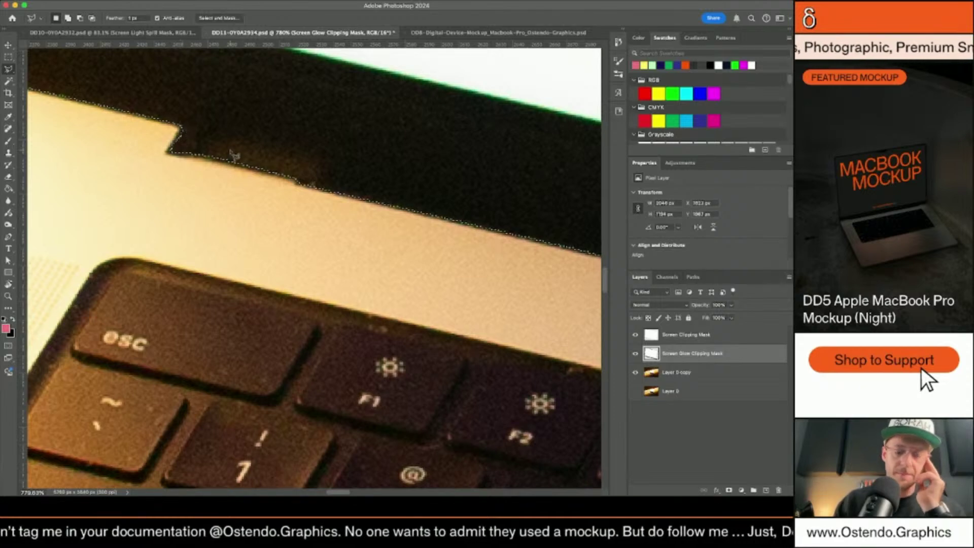
Copy the selected keyboard base from Layer 0 copy to a new layer and rename it Keyboard Clipping Mask.
{"action": "left_click", "coordinate": [703, 375]}
{"action": "key", "text": "super+j"}
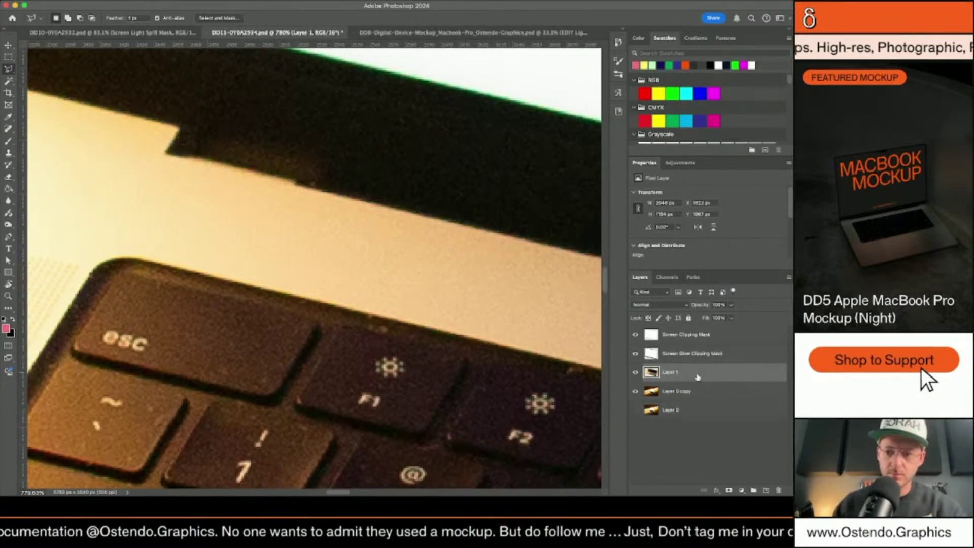
{"action": "key", "text": "BackSpace"}
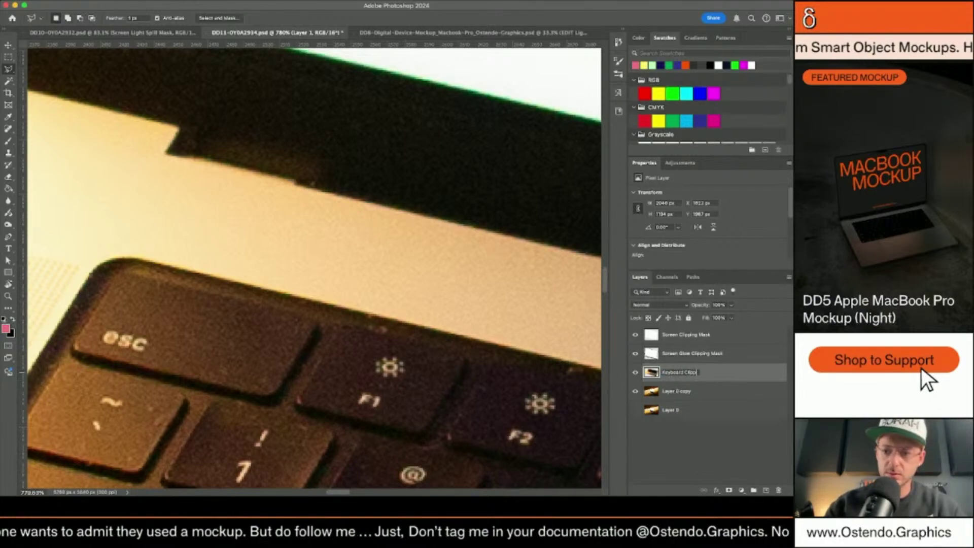
{"action": "key", "text": "Return"}
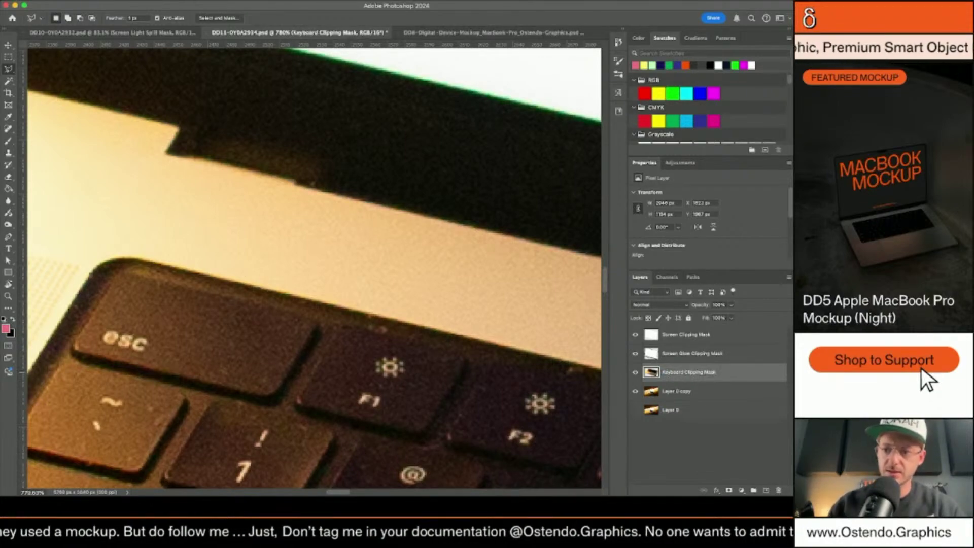
Start a lasso outline at the base's left edge and carry it down around the floor, past the photo's lower edge.
{"action": "scroll", "coordinate": [416, 261], "scroll_direction": "down", "scroll_amount": 10}
{"action": "scroll", "coordinate": [416, 262], "scroll_direction": "down", "scroll_amount": 5}
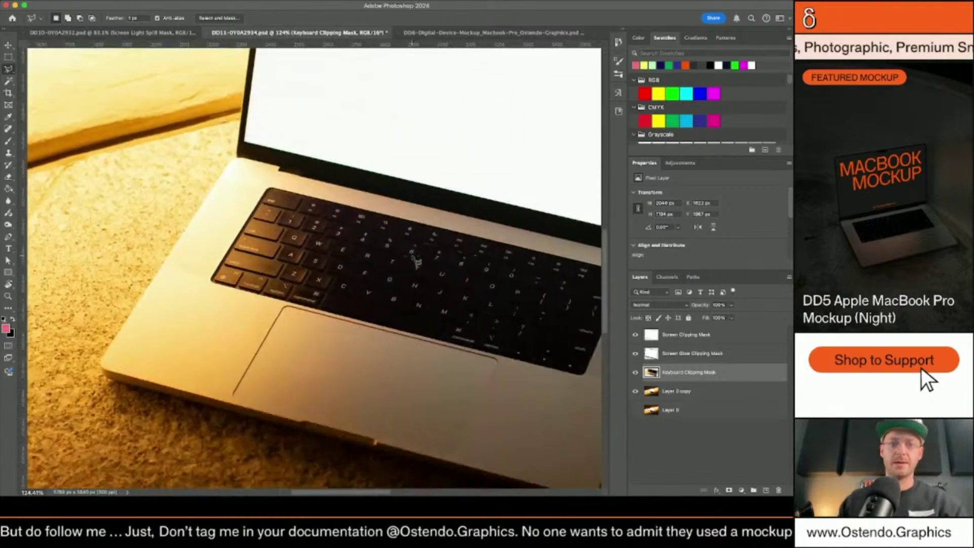
{"action": "scroll", "coordinate": [417, 262], "scroll_direction": "up", "scroll_amount": 3}
{"action": "scroll", "coordinate": [417, 261], "scroll_direction": "down", "scroll_amount": 3}
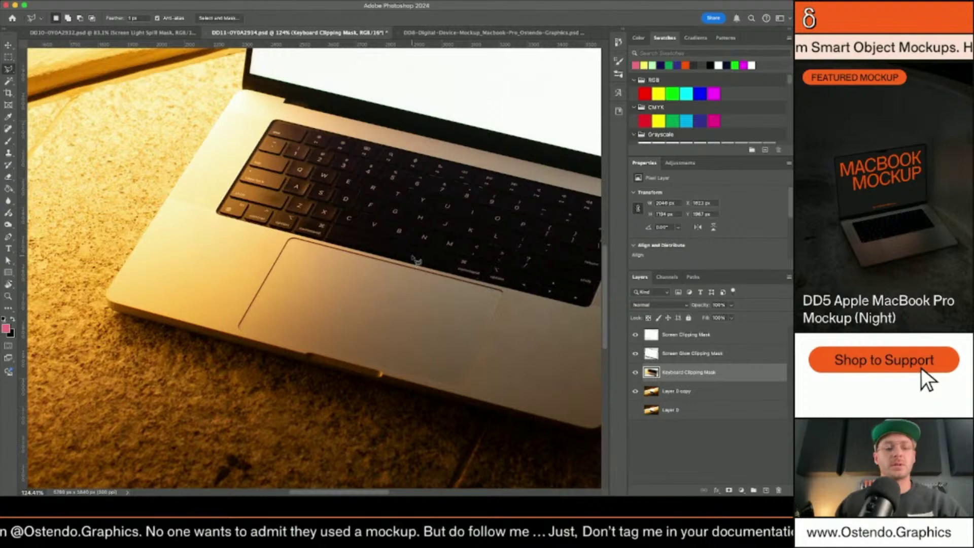
{"action": "scroll", "coordinate": [416, 261], "scroll_direction": "down", "scroll_amount": 8}
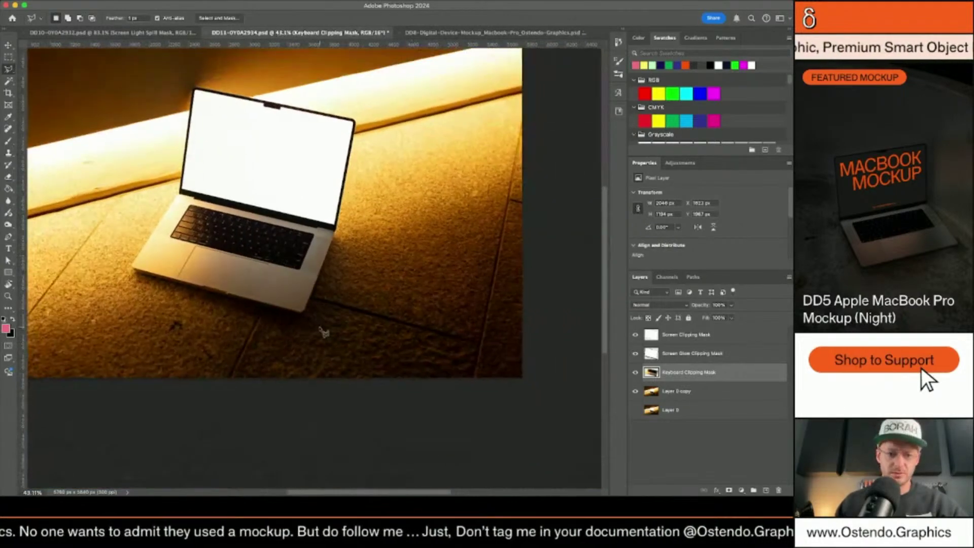
{"action": "scroll", "coordinate": [324, 332], "scroll_direction": "down", "scroll_amount": 2}
{"action": "scroll", "coordinate": [305, 253], "scroll_direction": "up", "scroll_amount": 4}
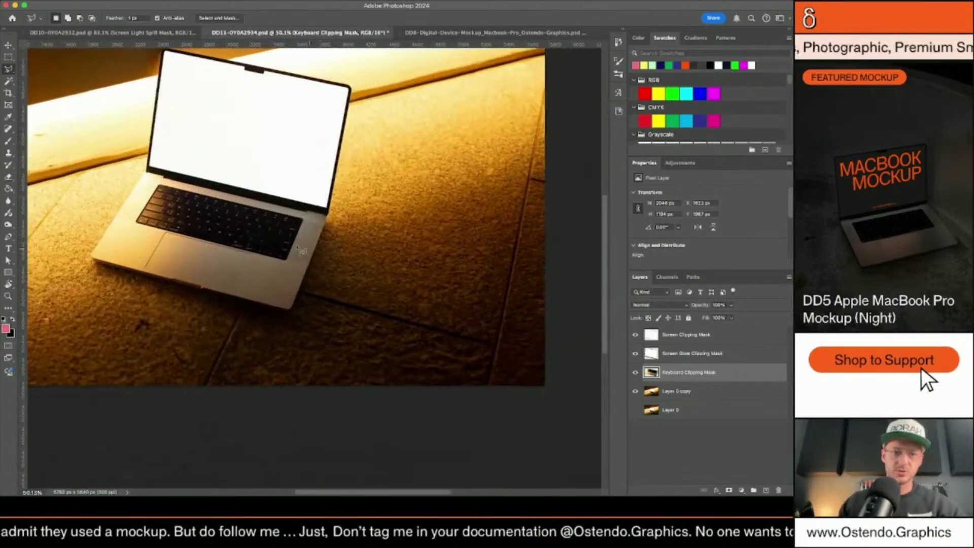
{"action": "left_click", "coordinate": [137, 197]}
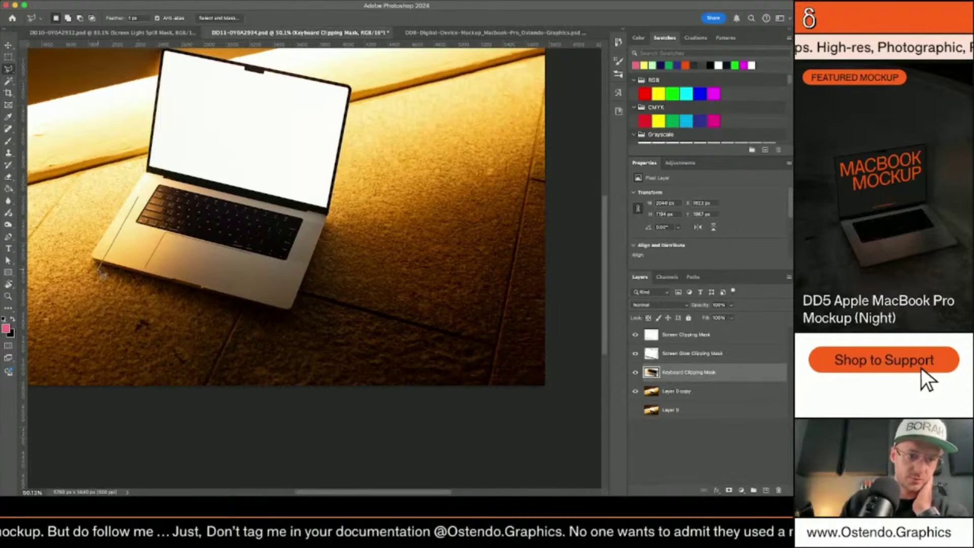
{"action": "left_click", "coordinate": [99, 265]}
{"action": "left_click", "coordinate": [99, 355]}
{"action": "left_click", "coordinate": [151, 435]}
{"action": "left_click", "coordinate": [274, 477]}
{"action": "left_click", "coordinate": [438, 404]}
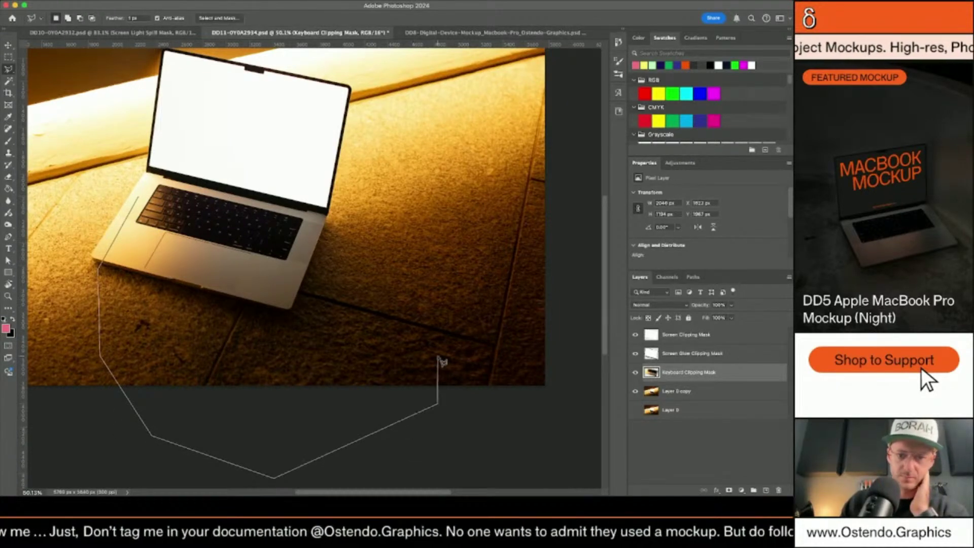
Continue the lasso up the floor right of the laptop and across the lower screen, closing it at the starting point.
{"action": "left_click", "coordinate": [438, 357]}
{"action": "left_click", "coordinate": [419, 256]}
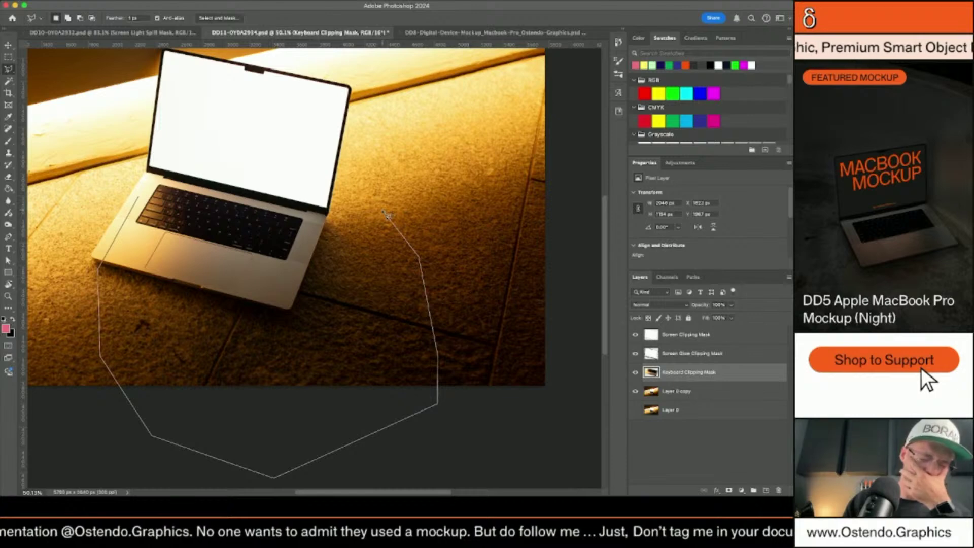
{"action": "mouse_move", "coordinate": [385, 215]}
{"action": "left_mouse_down"}
{"action": "mouse_move", "coordinate": [243, 162]}
{"action": "mouse_move", "coordinate": [165, 155]}
{"action": "left_mouse_up"}
{"action": "left_click", "coordinate": [136, 197]}
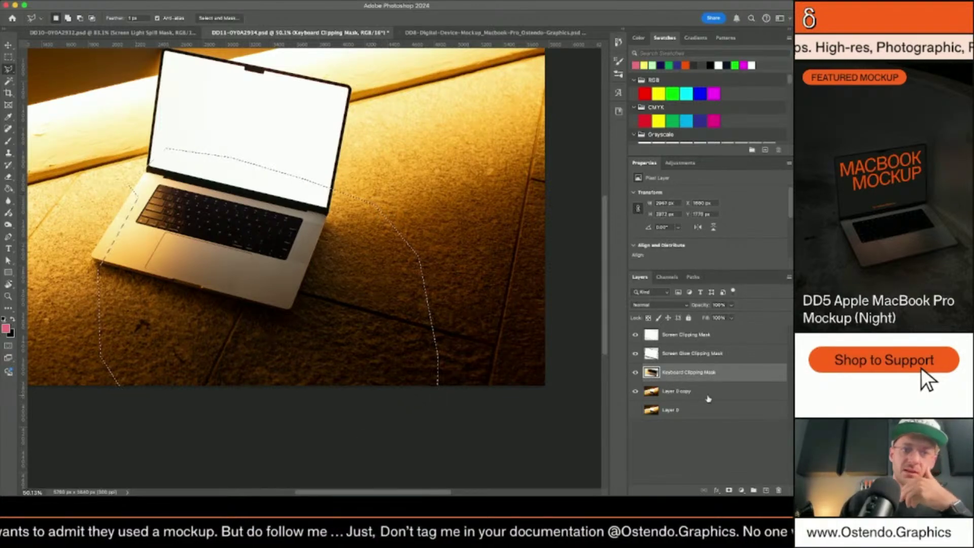
Copy the selected light-spill area from Layer 0 copy to a new layer and name it as the light spill clipping mask.
{"action": "left_click", "coordinate": [704, 395]}
{"action": "key", "text": "ctrl+j"}
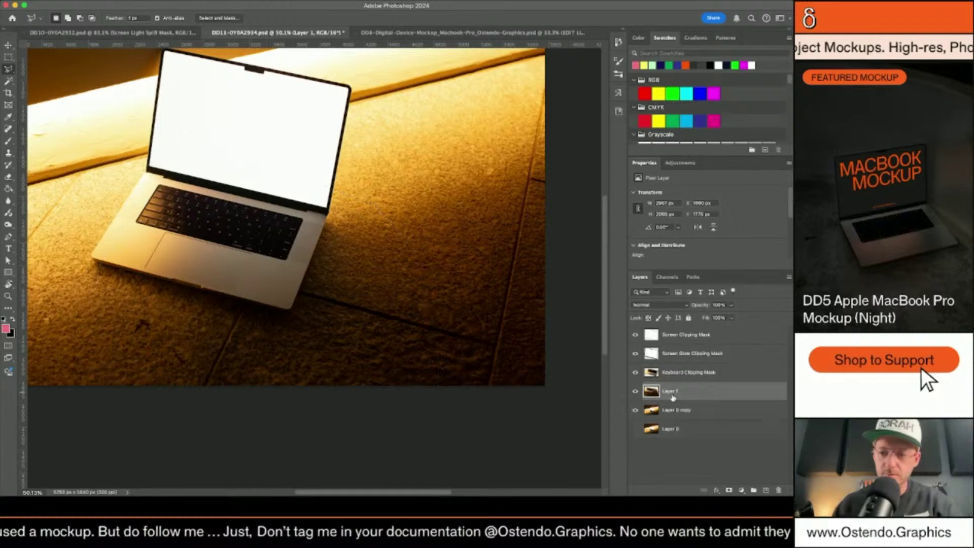
{"action": "double_click", "coordinate": [669, 391]}
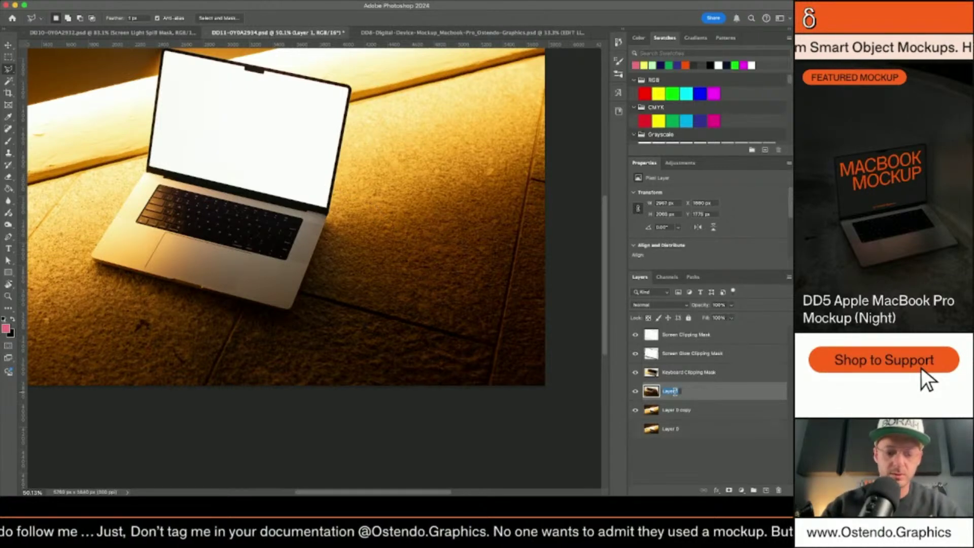
{"action": "type", "text": "Scr"}
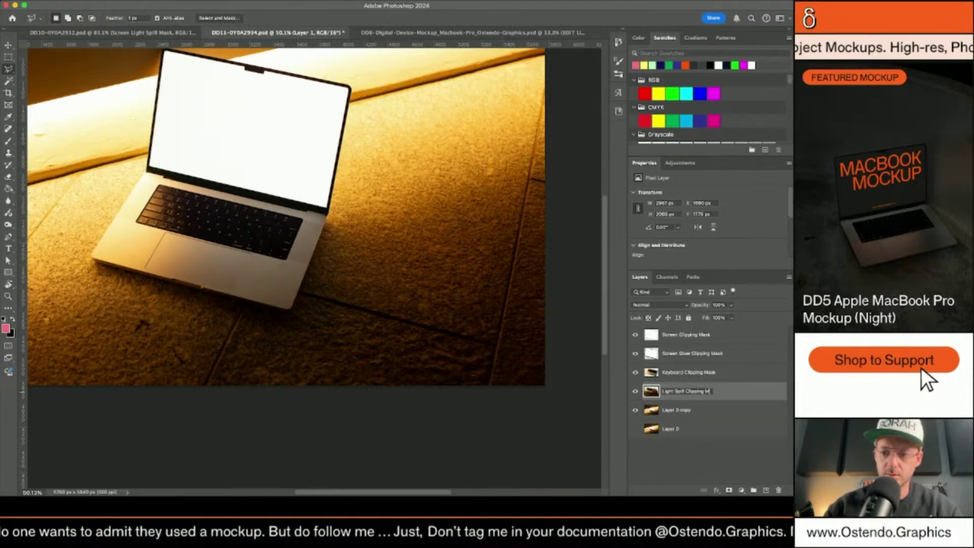
{"action": "type", "text": "ask"}
{"action": "key", "text": "Return"}
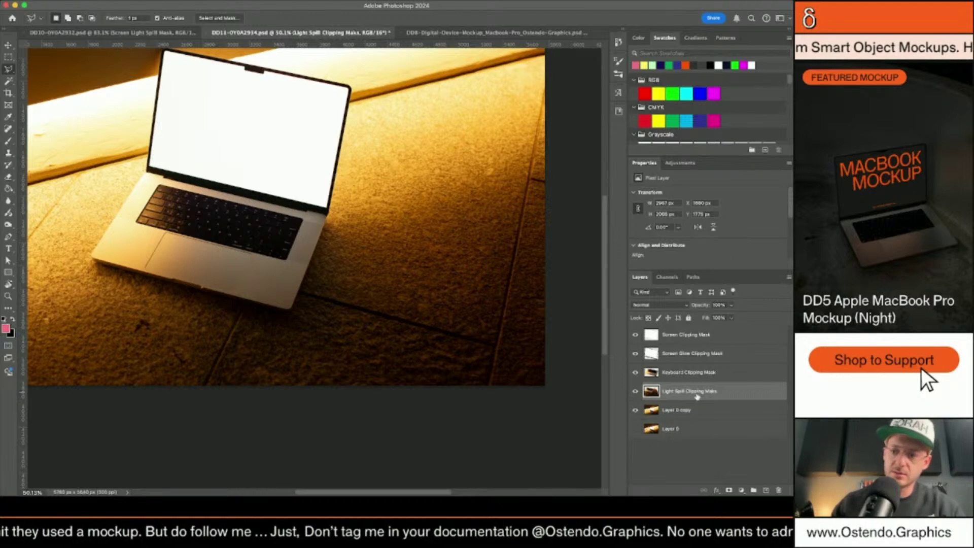
Correct the light-spill layer's name to Light Spill Clipping Mask and save the document.
{"action": "key", "text": "h"}
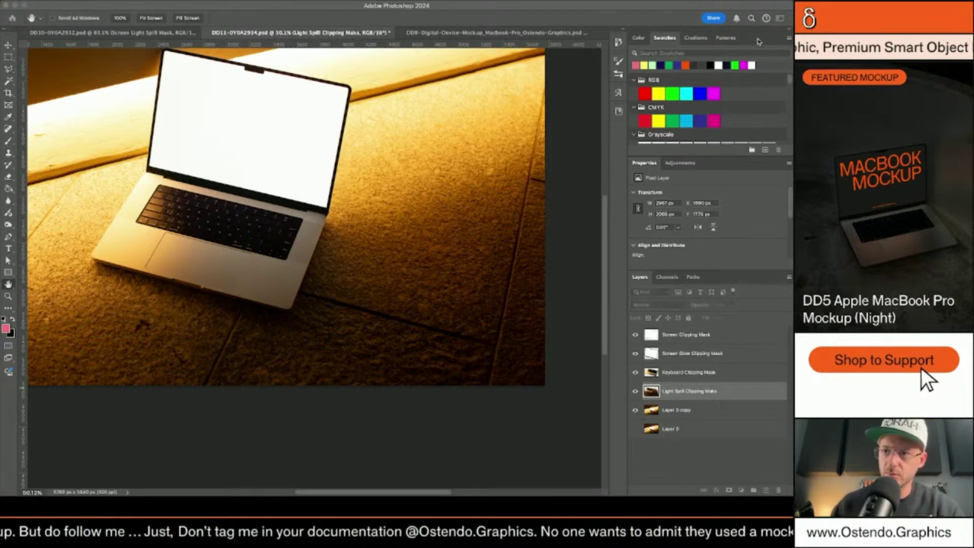
{"action": "key", "text": "l"}
{"action": "left_click", "coordinate": [714, 391]}
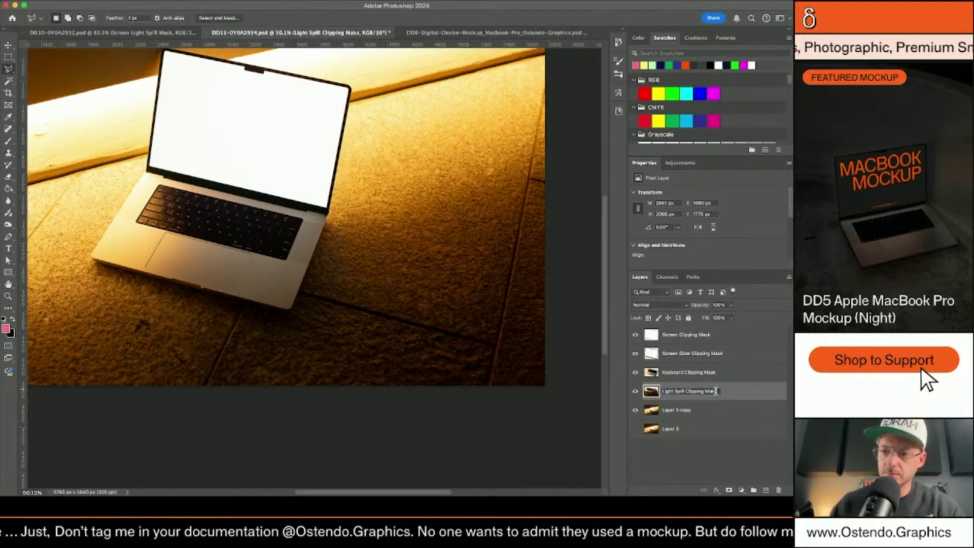
{"action": "key", "text": "BackSpace"}
{"action": "key", "text": "BackSpace"}
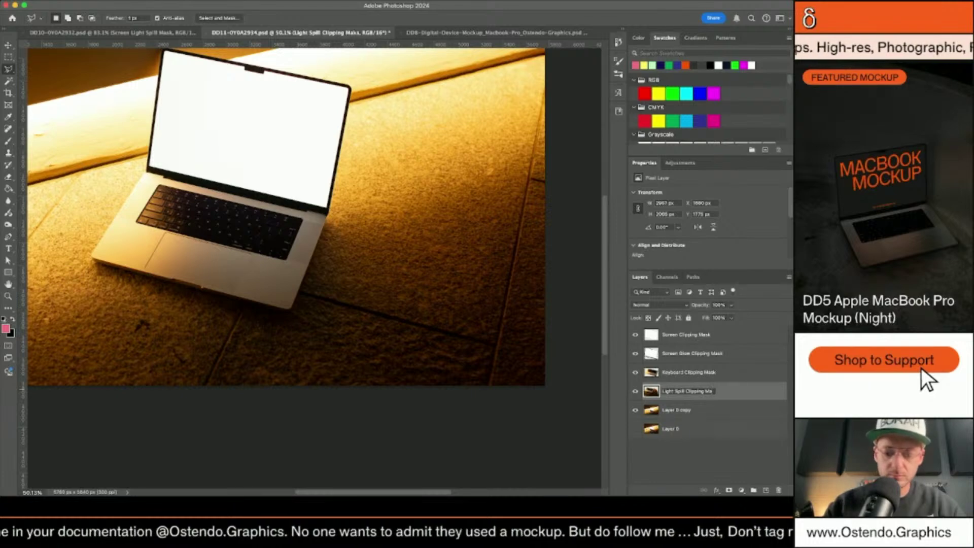
{"action": "type", "text": "sk"}
{"action": "key", "text": "Return"}
{"action": "key", "text": "super+s"}
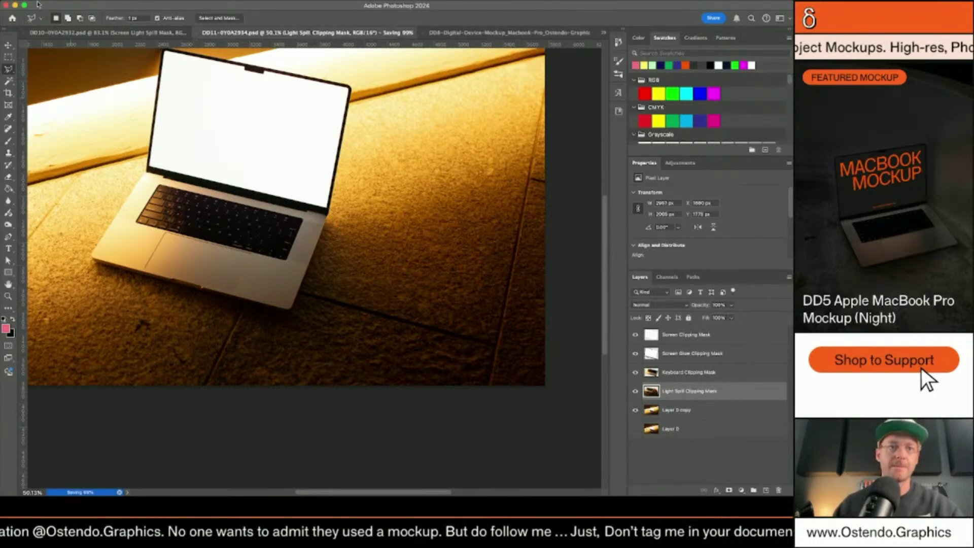
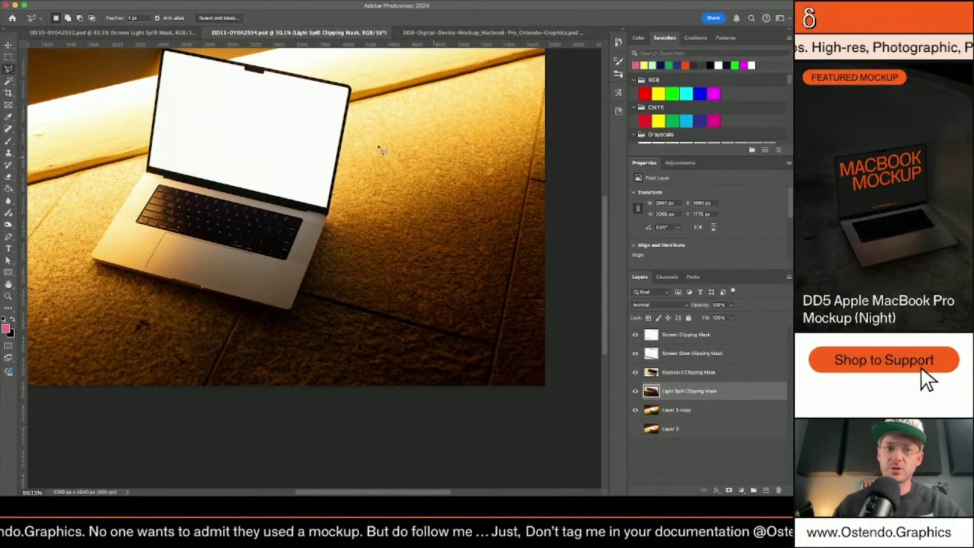
Switch to the finished DD8 MacBook Pro mockup document and collapse its Reflections group.
{"action": "scroll", "coordinate": [382, 150], "scroll_direction": "up", "scroll_amount": 5}
{"action": "scroll", "coordinate": [381, 150], "scroll_direction": "left", "scroll_amount": 2}
{"action": "key", "text": "v"}
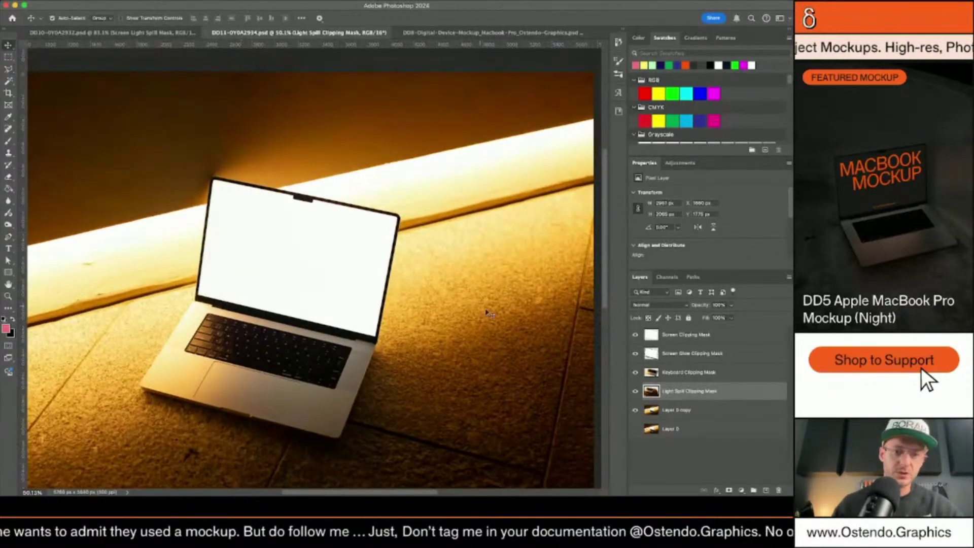
{"action": "scroll", "coordinate": [472, 234], "scroll_direction": "down", "scroll_amount": 5}
{"action": "scroll", "coordinate": [406, 247], "scroll_direction": "down", "scroll_amount": 2}
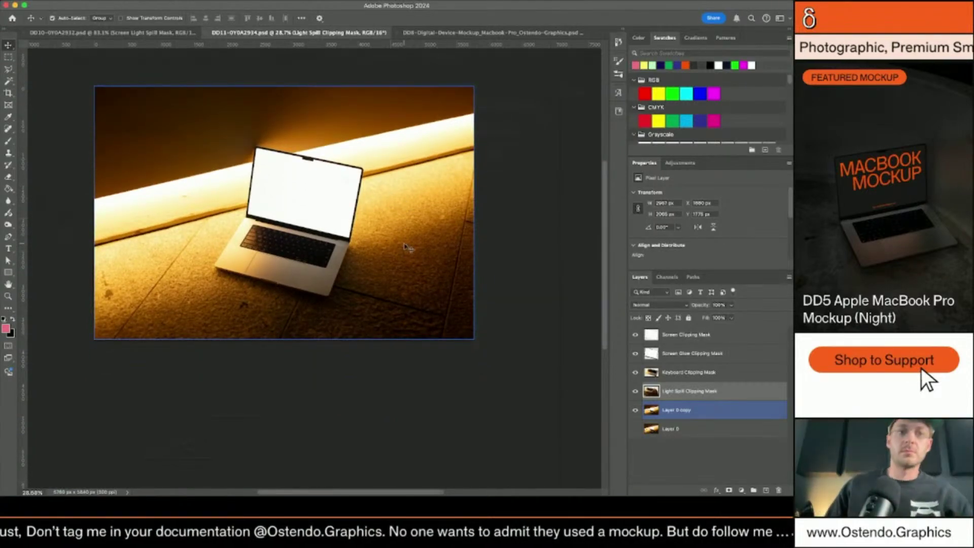
{"action": "left_click", "coordinate": [446, 32]}
{"action": "left_click", "coordinate": [660, 380]}
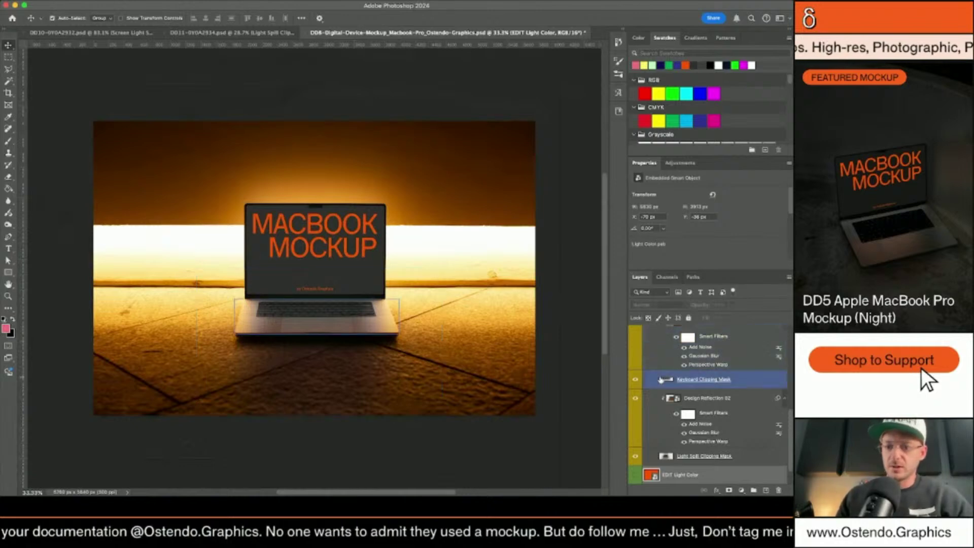
{"action": "left_click", "coordinate": [669, 397]}
{"action": "scroll", "coordinate": [670, 409], "scroll_direction": "up", "scroll_amount": 3}
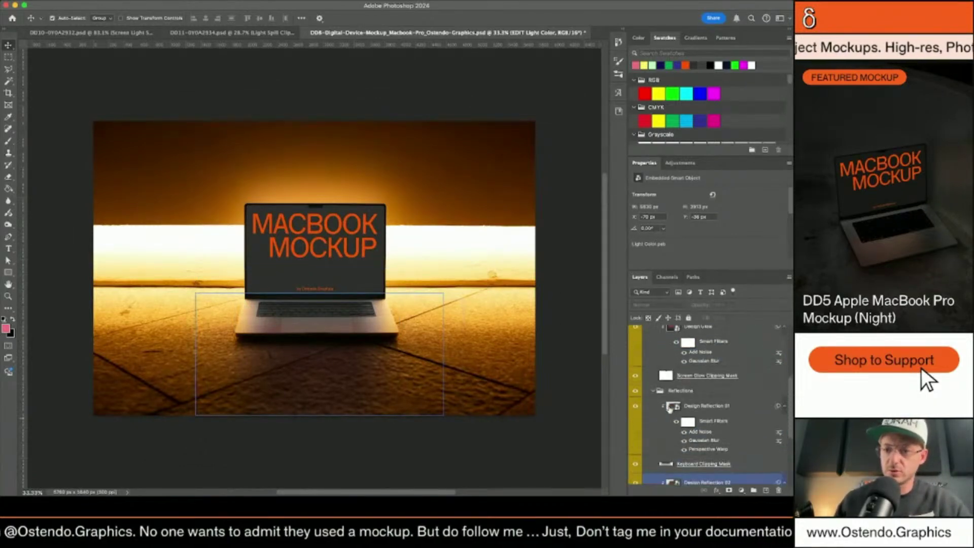
{"action": "left_click", "coordinate": [653, 391]}
{"action": "left_click", "coordinate": [656, 431]}
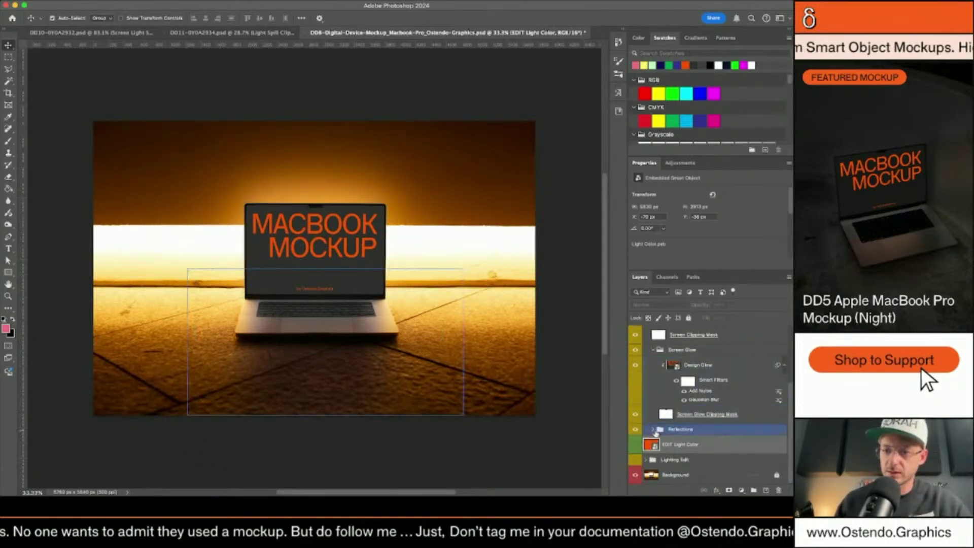
Collapse the Screen Glow group, the Design Warped layer's smart filters and the Design Warped group.
{"action": "scroll", "coordinate": [655, 428], "scroll_direction": "up", "scroll_amount": 2}
{"action": "left_click", "coordinate": [653, 376]}
{"action": "left_click", "coordinate": [656, 367]}
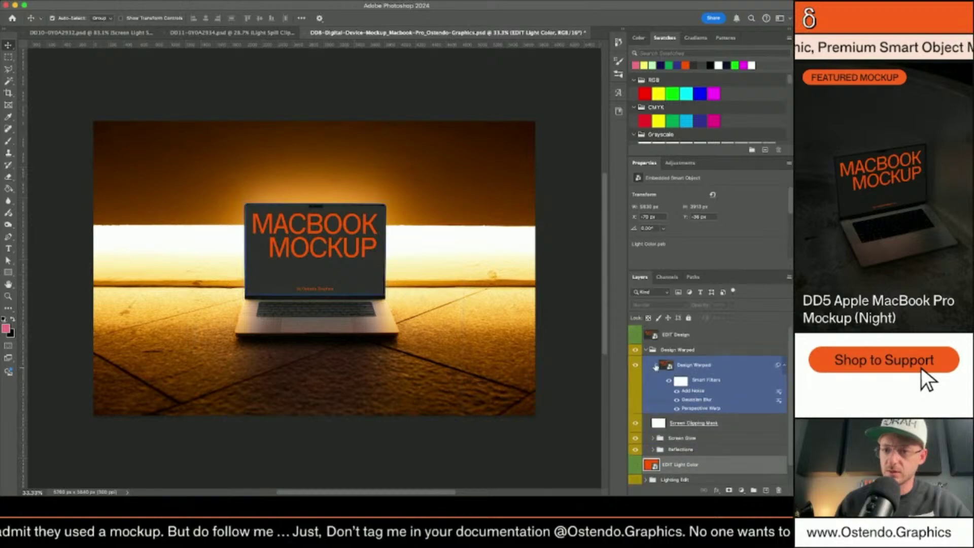
{"action": "left_click", "coordinate": [652, 349]}
{"action": "left_click", "coordinate": [646, 350]}
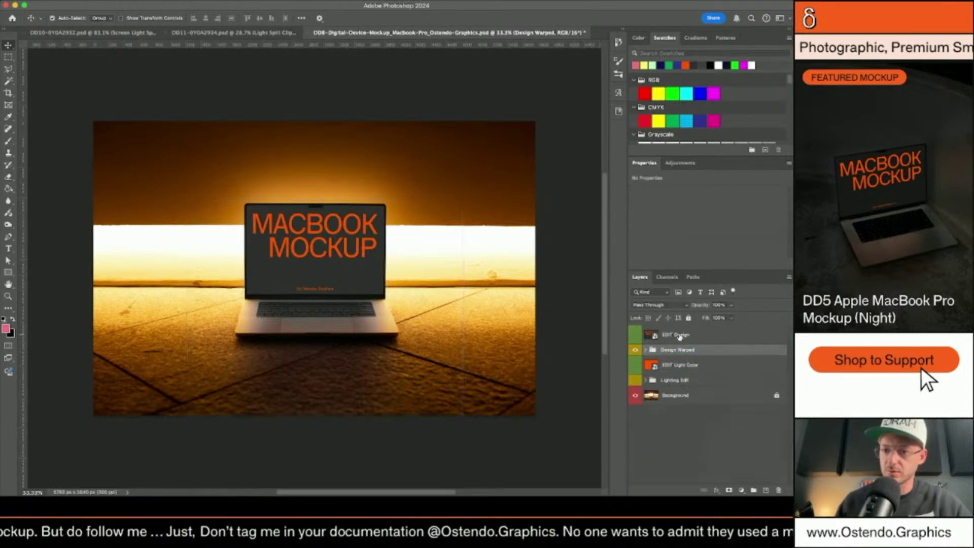
Copy the EDIT Design layer and the Design Warped group from DD8 into the DD10 document, above Screen Clipping Mask.
{"action": "left_click", "coordinate": [680, 336], "text": "shift"}
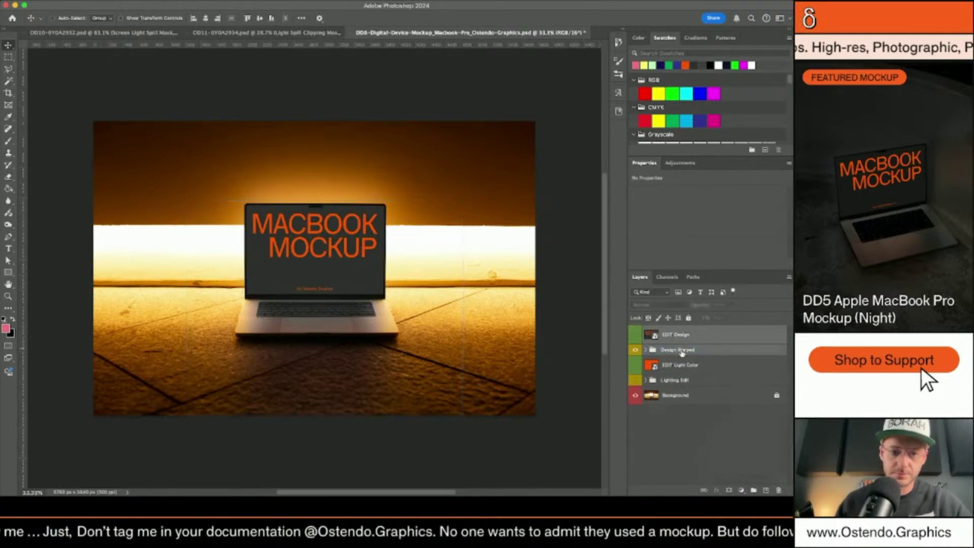
{"action": "left_click", "coordinate": [152, 32]}
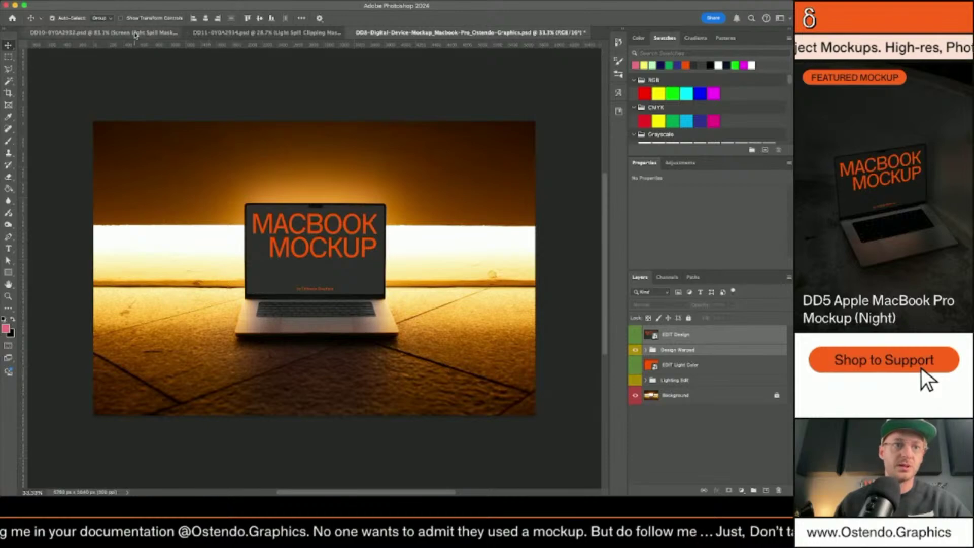
{"action": "scroll", "coordinate": [284, 188], "scroll_direction": "right", "scroll_amount": 3}
{"action": "scroll", "coordinate": [364, 210], "scroll_direction": "down", "scroll_amount": 5}
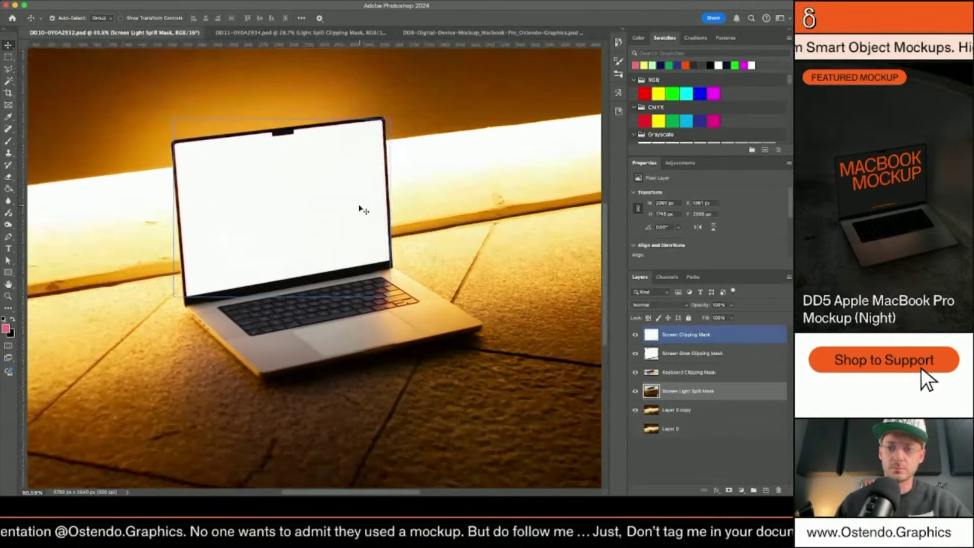
{"action": "left_click", "coordinate": [706, 336]}
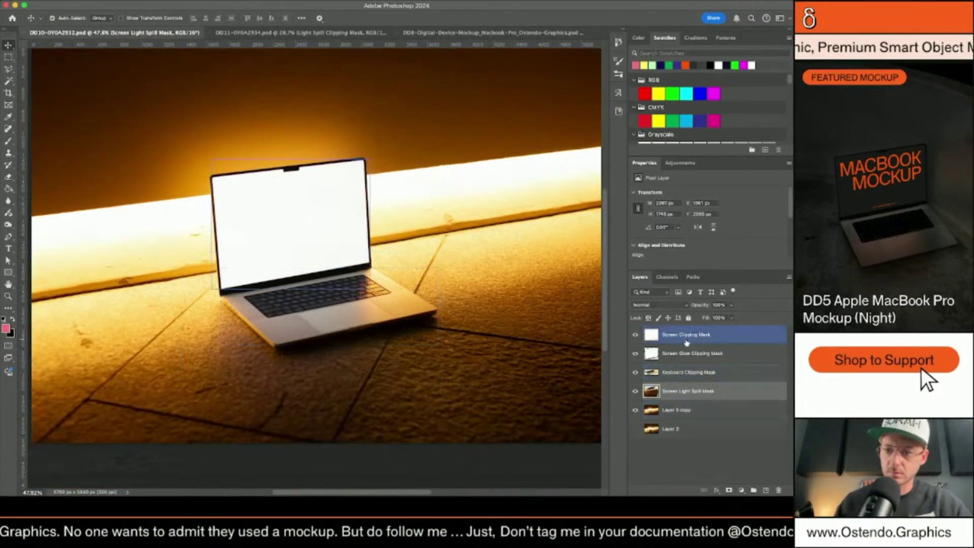
{"action": "key", "text": "super+v"}
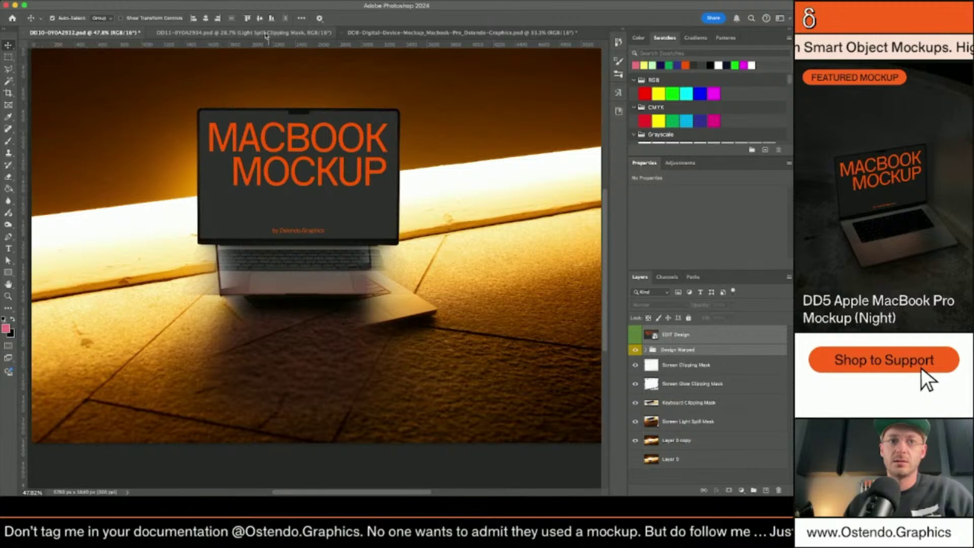
Paste the EDIT Design layer and Design Warped group above Screen Clipping Mask in the DD11 document and return to DD10.
{"action": "left_click", "coordinate": [265, 33]}
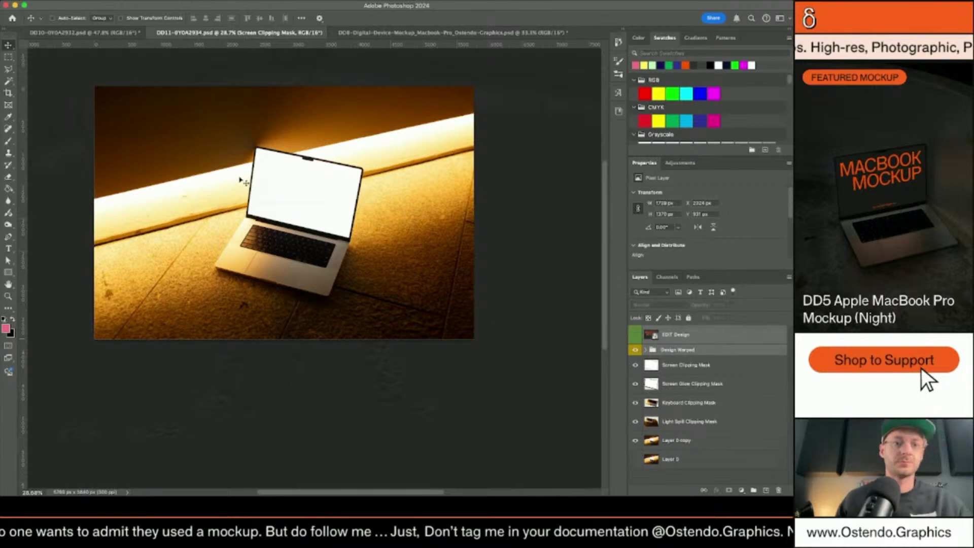
{"action": "left_click", "coordinate": [84, 33]}
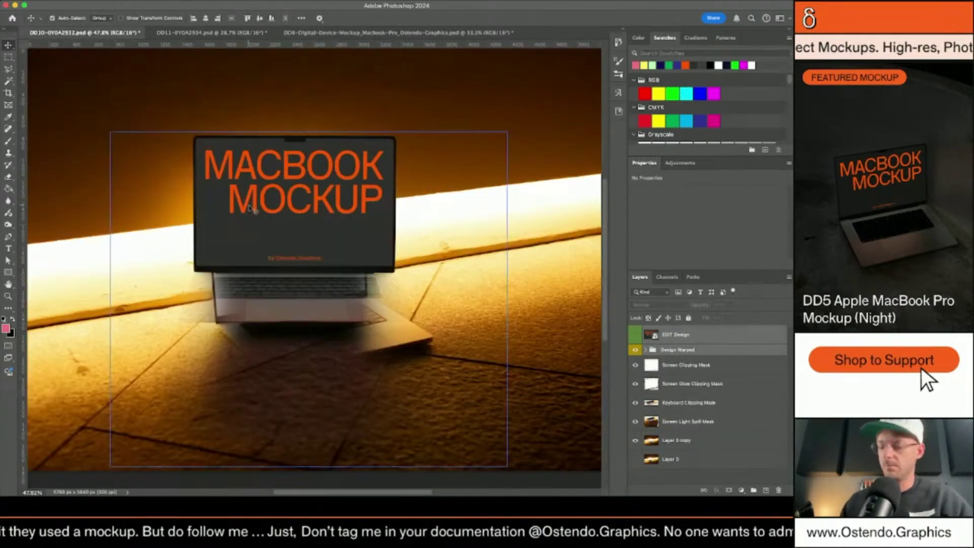
{"action": "scroll", "coordinate": [315, 268], "scroll_direction": "up", "scroll_amount": 3}
{"action": "left_click", "coordinate": [226, 363]}
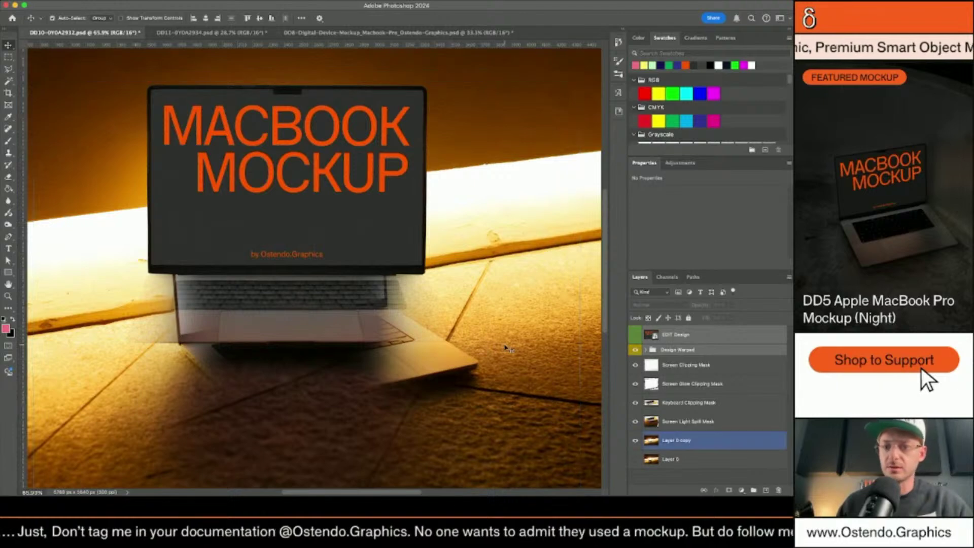
In the Design Warped group, hide Screen Glow and Reflections and replace the pasted Screen Clipping Mask with DD10's own, leaving Design Warped unclipped.
{"action": "left_click", "coordinate": [643, 384]}
{"action": "left_click", "coordinate": [645, 352]}
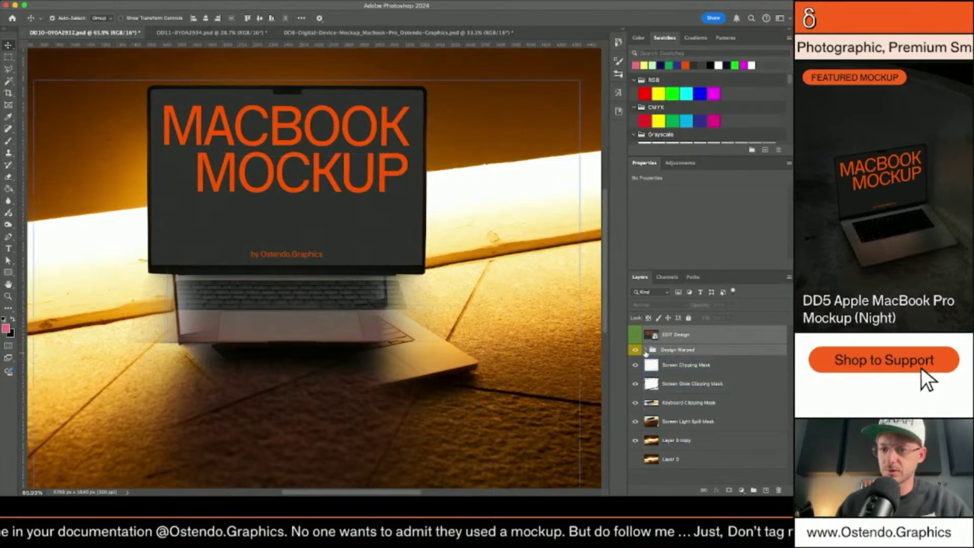
{"action": "left_click", "coordinate": [646, 350]}
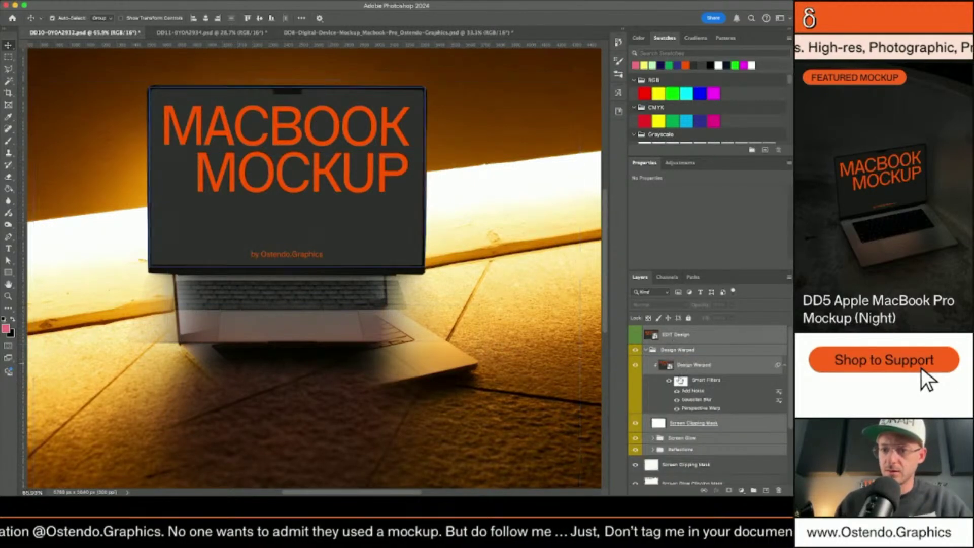
{"action": "left_click", "coordinate": [684, 466]}
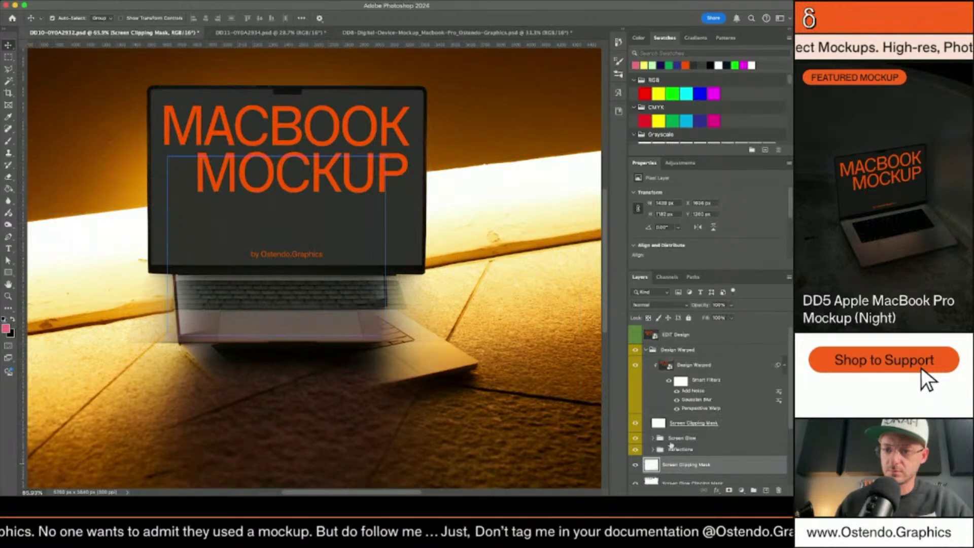
{"action": "left_click", "coordinate": [670, 447]}
{"action": "left_click_drag", "start_coordinate": [636, 443], "coordinate": [614, 344]}
{"action": "left_click", "coordinate": [668, 424]}
{"action": "left_click", "coordinate": [653, 423]}
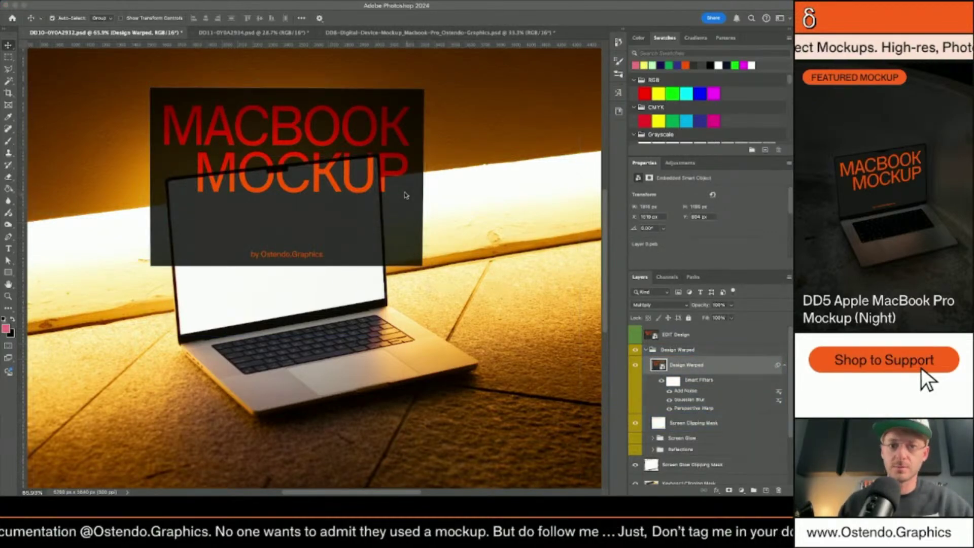
Reopen the Design Warped layer's Perspective Warp and move its four corners roughly onto the corners of the laptop screen.
{"action": "scroll", "coordinate": [164, 112], "scroll_direction": "up", "scroll_amount": 3}
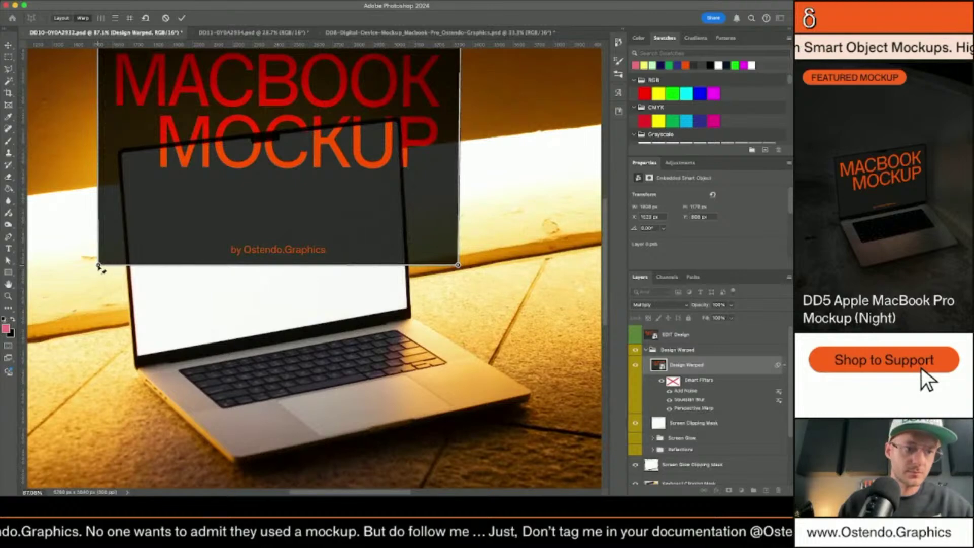
{"action": "left_click_drag", "start_coordinate": [98, 265], "coordinate": [135, 356]}
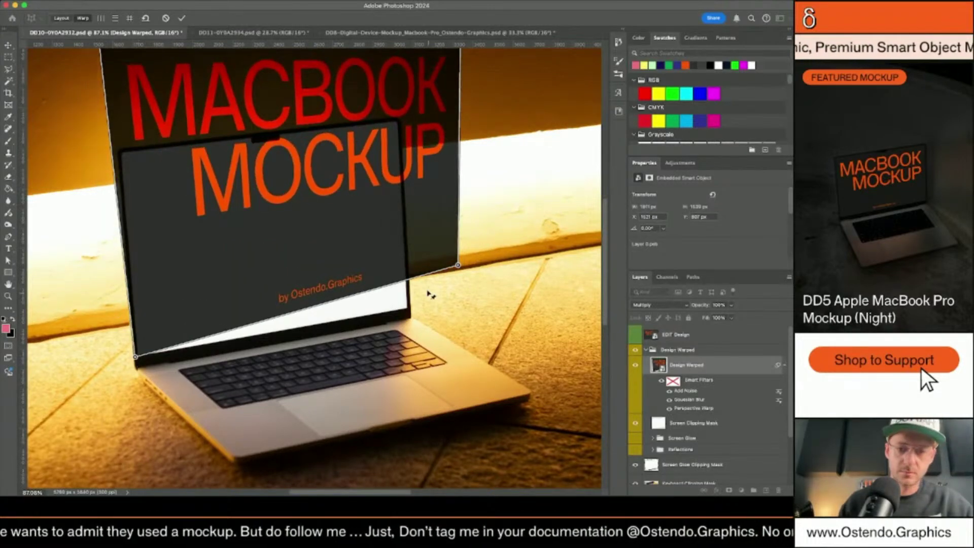
{"action": "left_click_drag", "start_coordinate": [459, 266], "coordinate": [410, 311]}
{"action": "scroll", "coordinate": [410, 313], "scroll_direction": "up", "scroll_amount": 5}
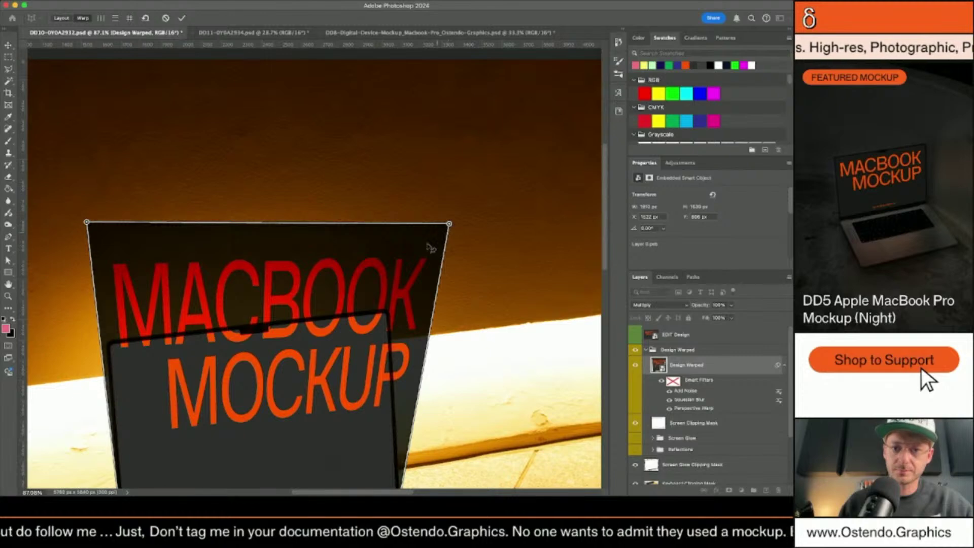
{"action": "left_click_drag", "start_coordinate": [449, 223], "coordinate": [387, 309]}
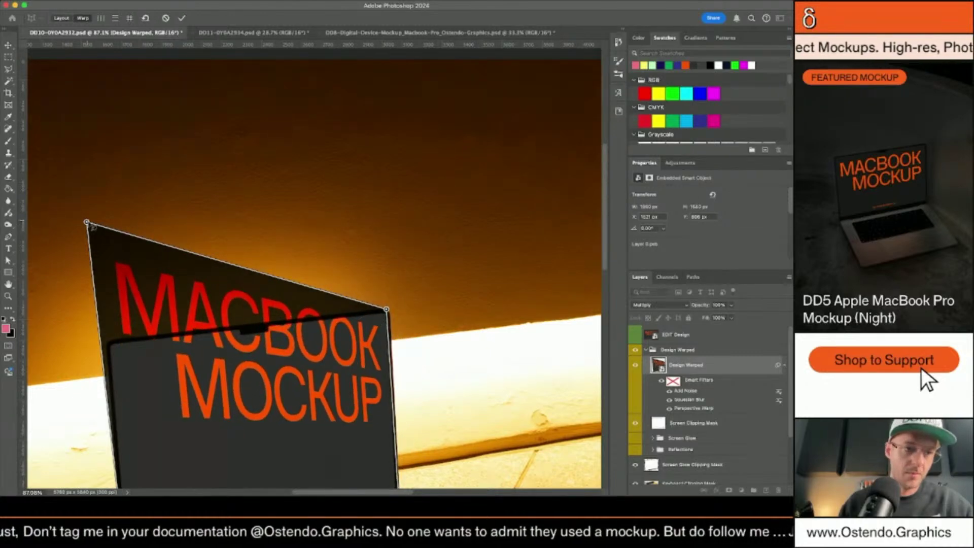
{"action": "scroll", "coordinate": [111, 354], "scroll_direction": "up", "scroll_amount": 4}
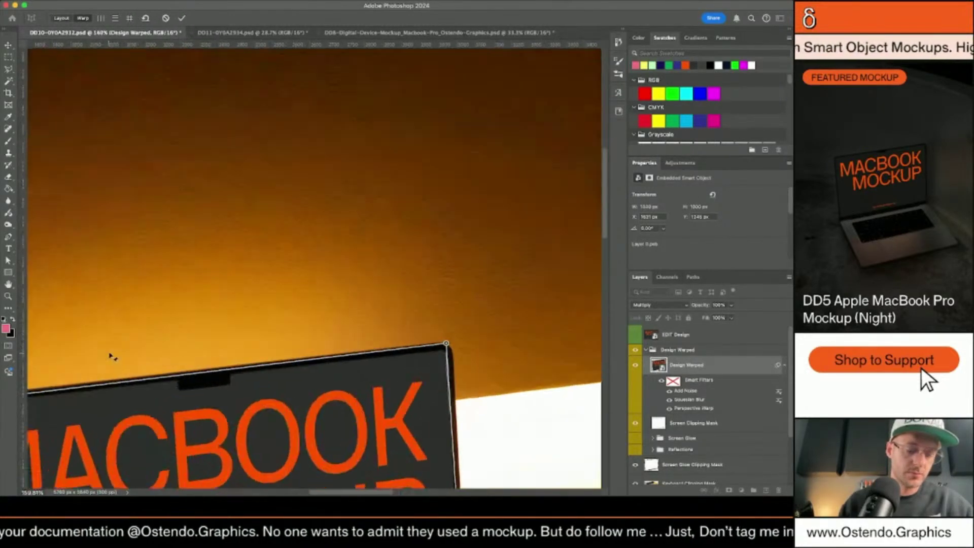
Fine-tune the two left corners of the Design Warped perspective warp to sit just inside the laptop's black bezel.
{"action": "scroll", "coordinate": [116, 232], "scroll_direction": "left", "scroll_amount": 5}
{"action": "scroll", "coordinate": [269, 286], "scroll_direction": "up", "scroll_amount": 5}
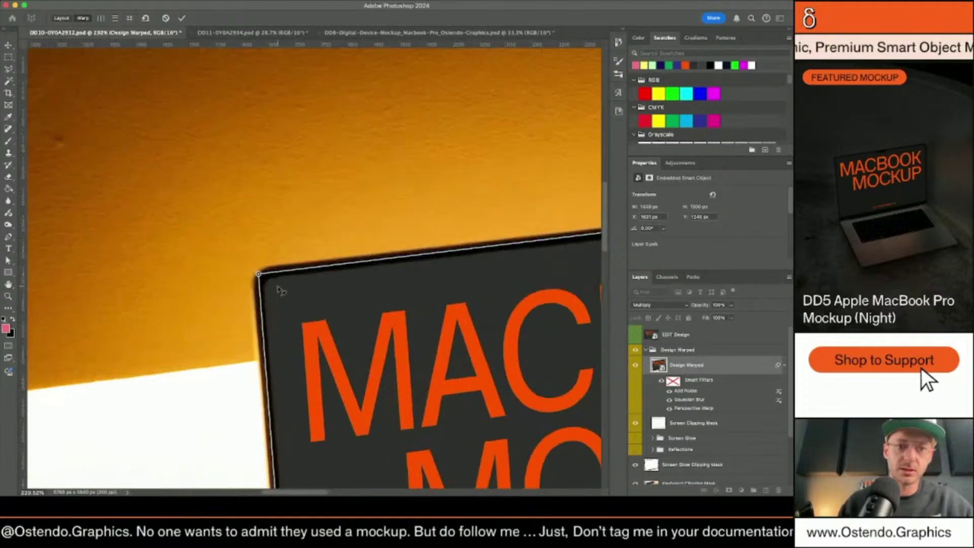
{"action": "left_click_drag", "start_coordinate": [172, 282], "coordinate": [177, 289]}
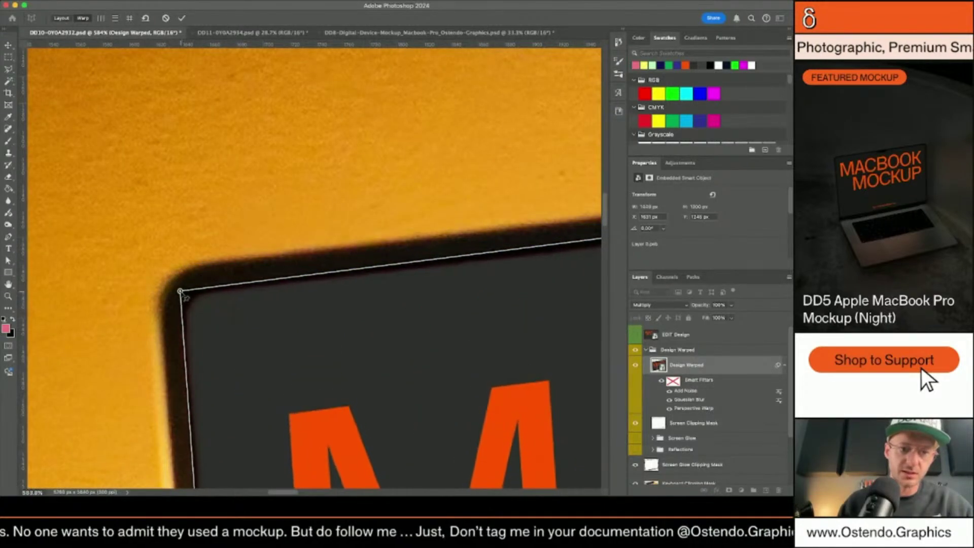
{"action": "scroll", "coordinate": [184, 294], "scroll_direction": "down", "scroll_amount": 8}
{"action": "scroll", "coordinate": [184, 294], "scroll_direction": "down", "scroll_amount": 10}
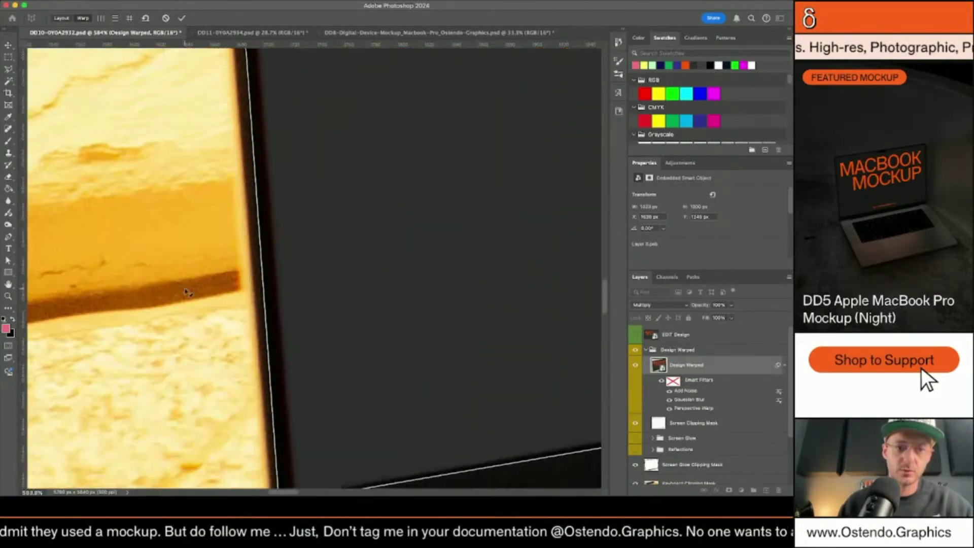
{"action": "left_click_drag", "start_coordinate": [279, 360], "coordinate": [293, 355]}
Fine-tune the two right corners of the Design Warped perspective warp so its edges follow the display inside the bezel.
{"action": "scroll", "coordinate": [355, 345], "scroll_direction": "right", "scroll_amount": 5}
{"action": "scroll", "coordinate": [370, 337], "scroll_direction": "right", "scroll_amount": 15}
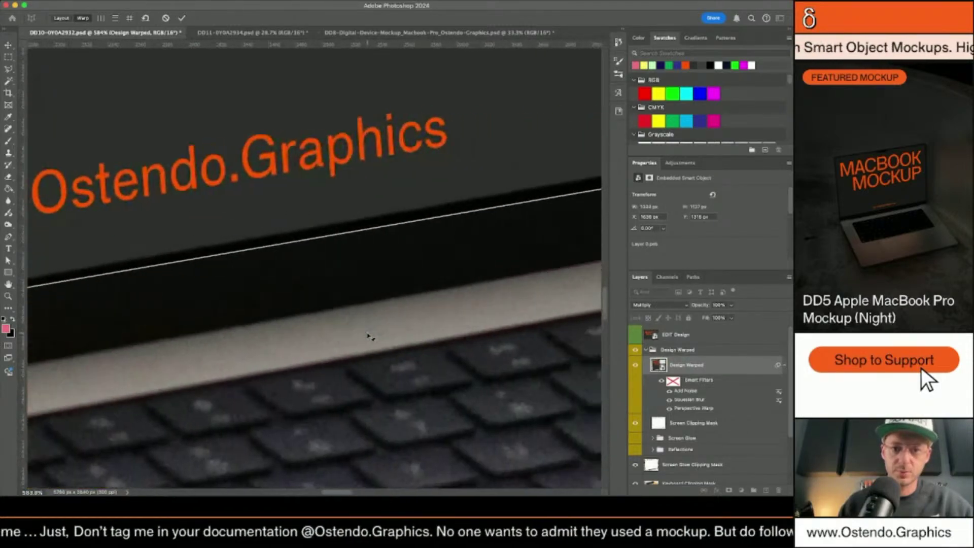
{"action": "scroll", "coordinate": [371, 337], "scroll_direction": "left", "scroll_amount": 10}
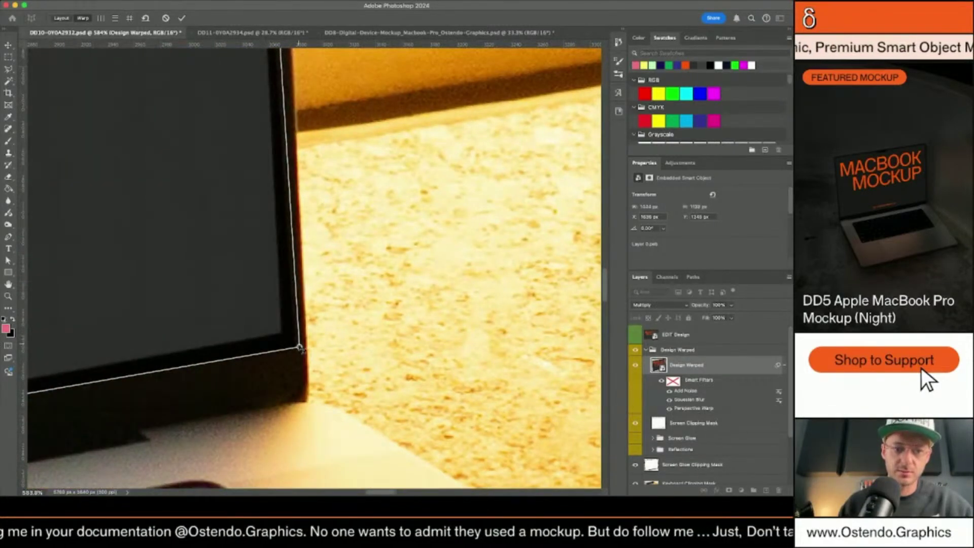
{"action": "left_click_drag", "start_coordinate": [300, 348], "coordinate": [291, 340]}
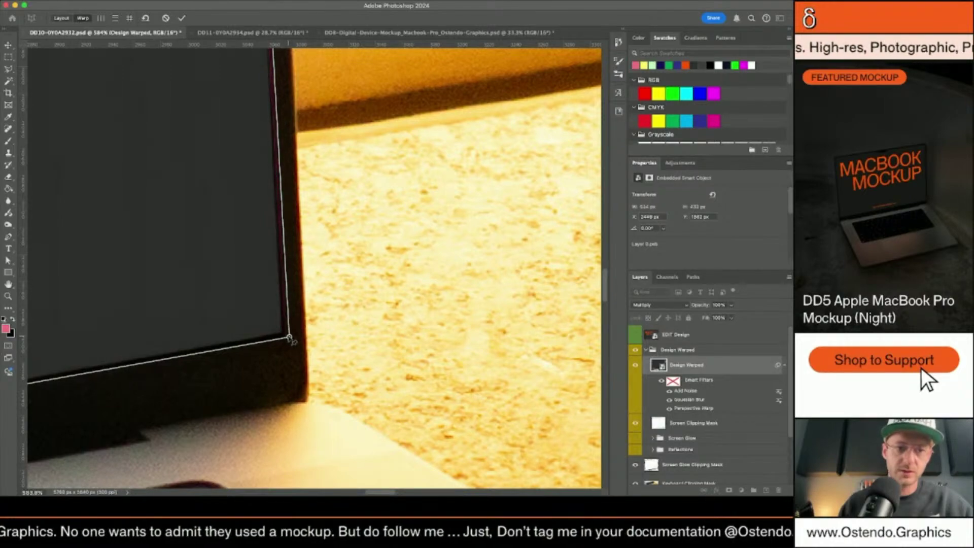
{"action": "scroll", "coordinate": [290, 340], "scroll_direction": "up", "scroll_amount": 20}
{"action": "scroll", "coordinate": [291, 339], "scroll_direction": "up", "scroll_amount": 2}
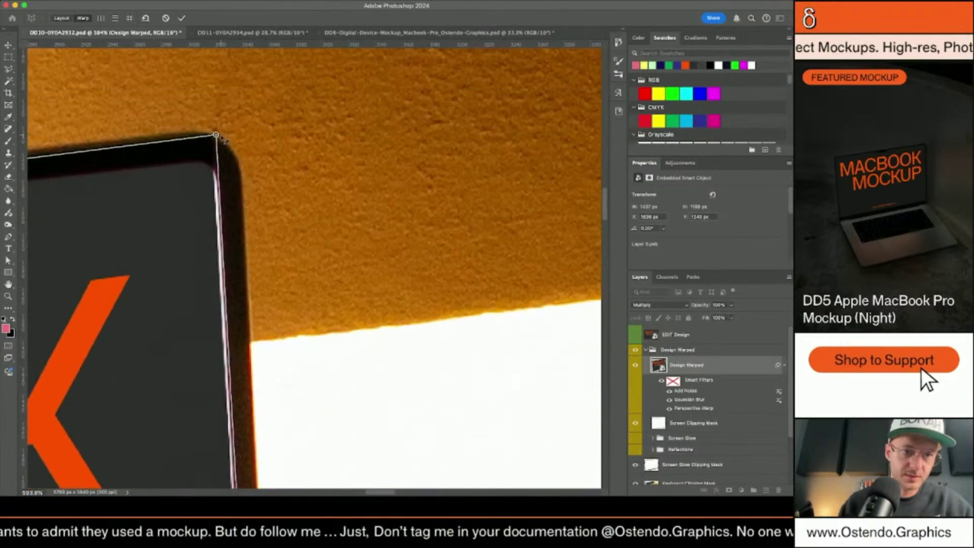
{"action": "left_click_drag", "start_coordinate": [223, 139], "coordinate": [230, 161]}
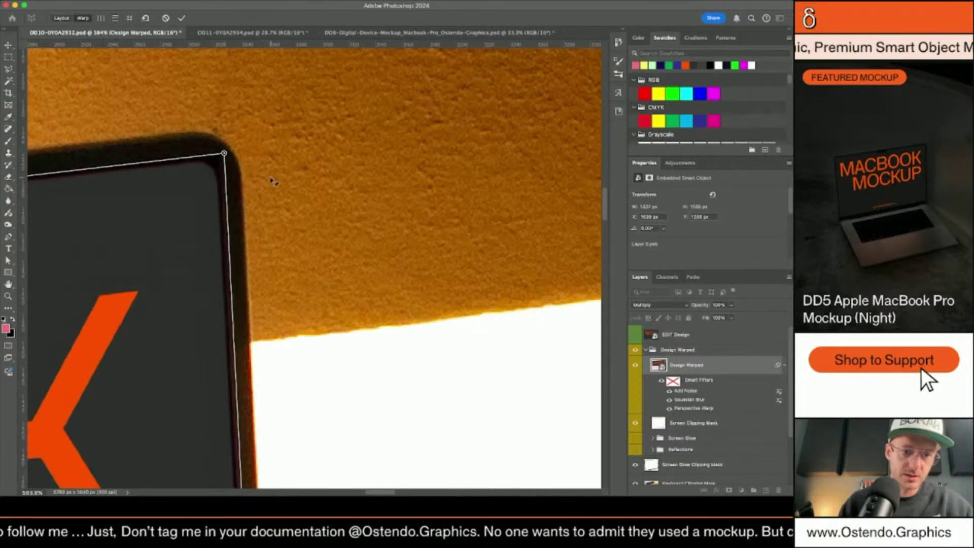
Nudge the lower-right and upper-right warp corners once more to match the screen edges and apply the perspective warp.
{"action": "scroll", "coordinate": [272, 186], "scroll_direction": "down", "scroll_amount": 5}
{"action": "scroll", "coordinate": [260, 254], "scroll_direction": "down", "scroll_amount": 4}
{"action": "scroll", "coordinate": [260, 253], "scroll_direction": "down", "scroll_amount": 10}
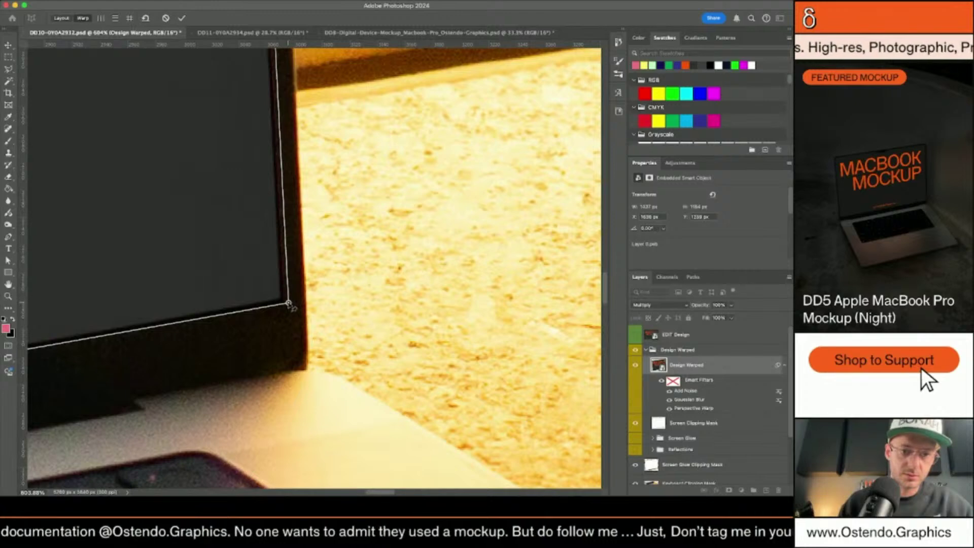
{"action": "left_click_drag", "start_coordinate": [288, 304], "coordinate": [287, 307]}
{"action": "scroll", "coordinate": [297, 256], "scroll_direction": "up", "scroll_amount": 10}
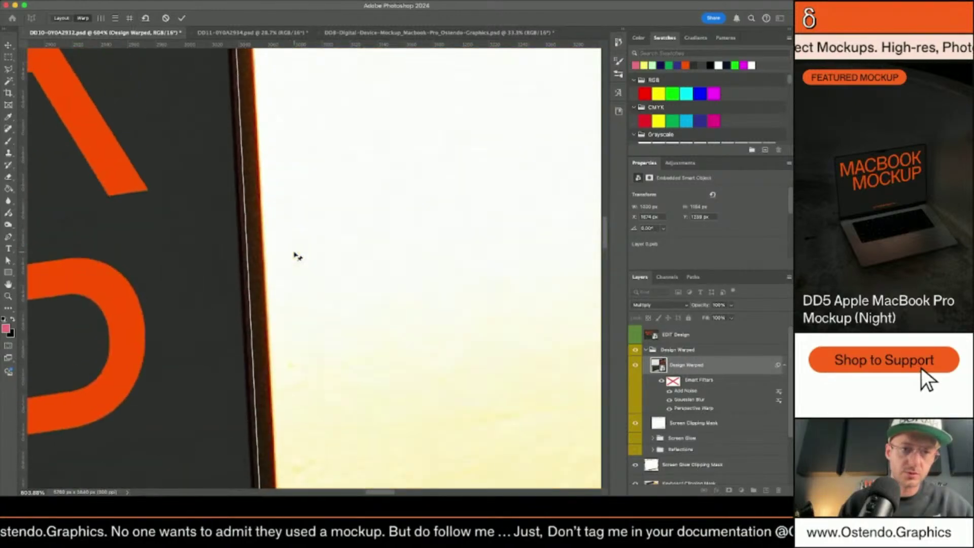
{"action": "scroll", "coordinate": [298, 257], "scroll_direction": "up", "scroll_amount": 10}
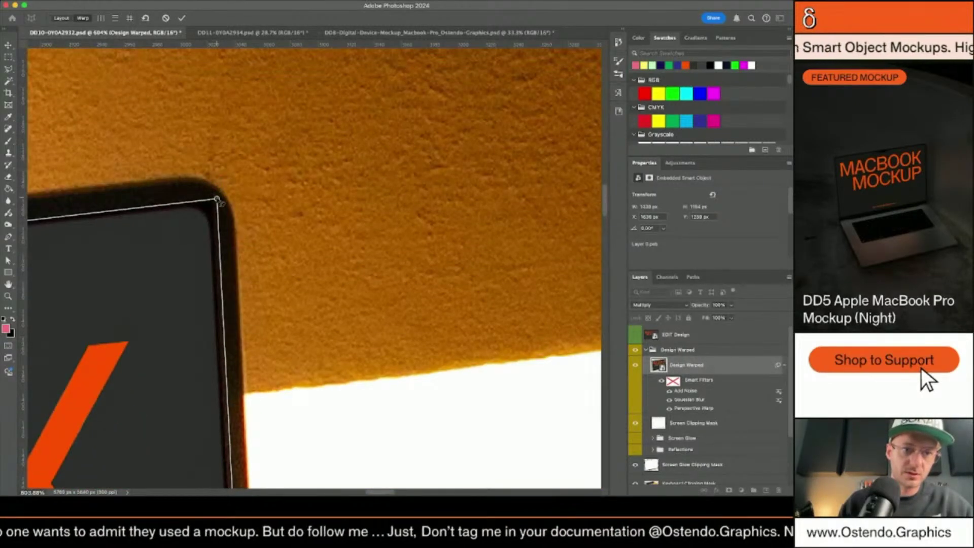
{"action": "left_click_drag", "start_coordinate": [218, 199], "coordinate": [219, 197]}
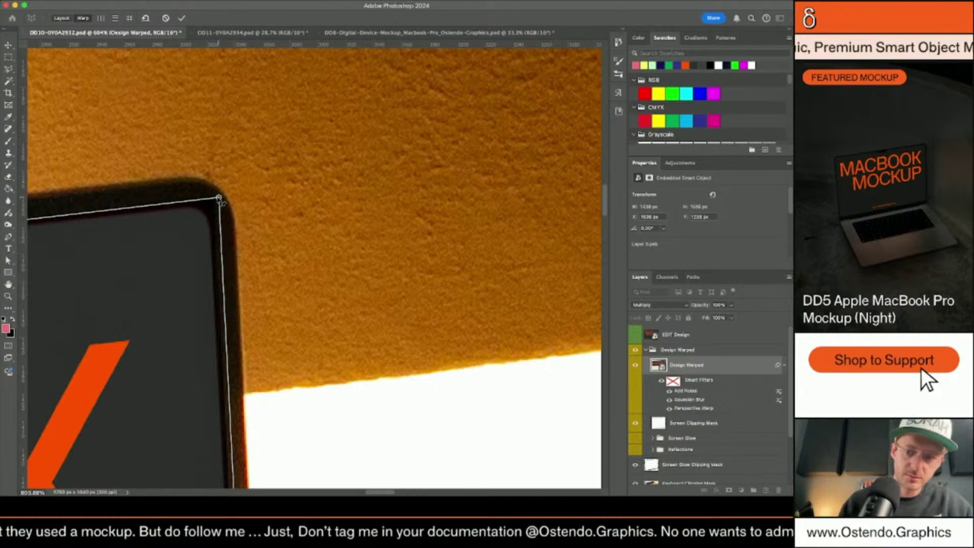
{"action": "key", "text": "Return"}
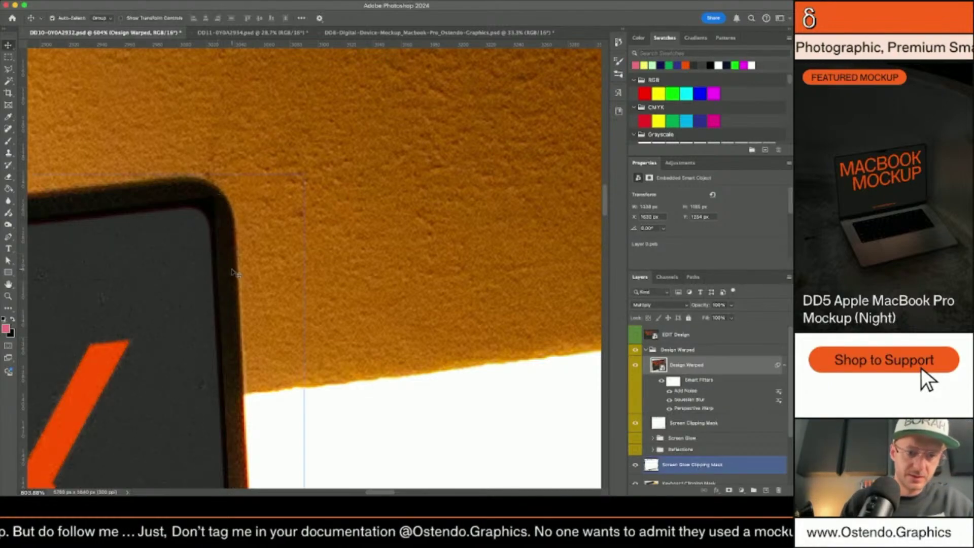
Show the Screen Glow group and replace its pasted Screen Glow Clipping Mask with DD10's own, leaving Design Glow unclipped.
{"action": "scroll", "coordinate": [220, 210], "scroll_direction": "up", "scroll_amount": 6}
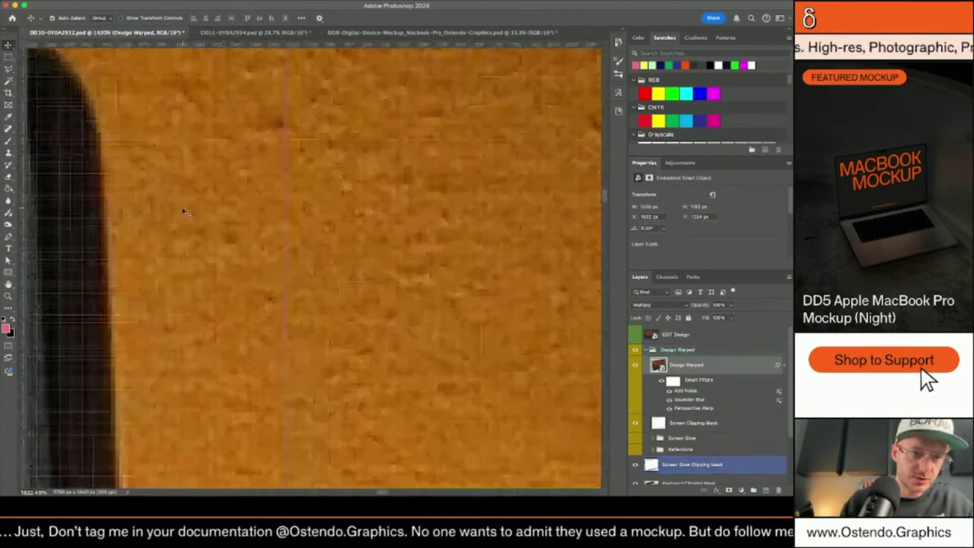
{"action": "scroll", "coordinate": [187, 213], "scroll_direction": "down", "scroll_amount": 15}
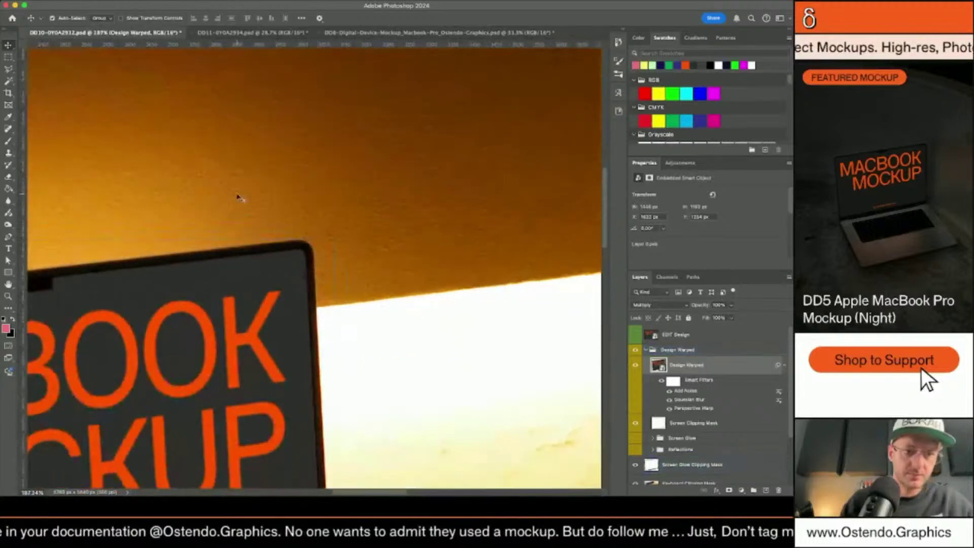
{"action": "scroll", "coordinate": [239, 198], "scroll_direction": "down", "scroll_amount": 1}
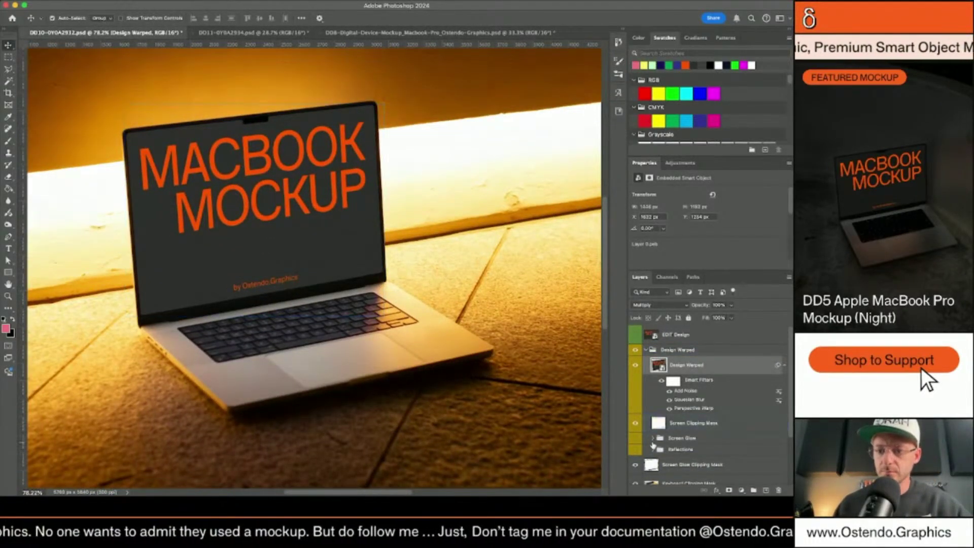
{"action": "left_click", "coordinate": [653, 437]}
{"action": "scroll", "coordinate": [654, 438], "scroll_direction": "down", "scroll_amount": 5}
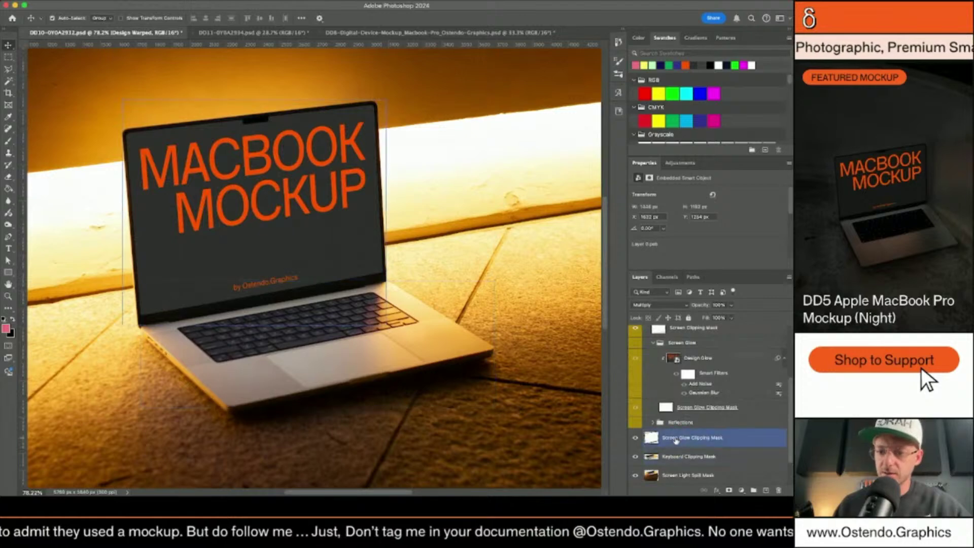
{"action": "left_click_drag", "start_coordinate": [677, 441], "coordinate": [654, 399]}
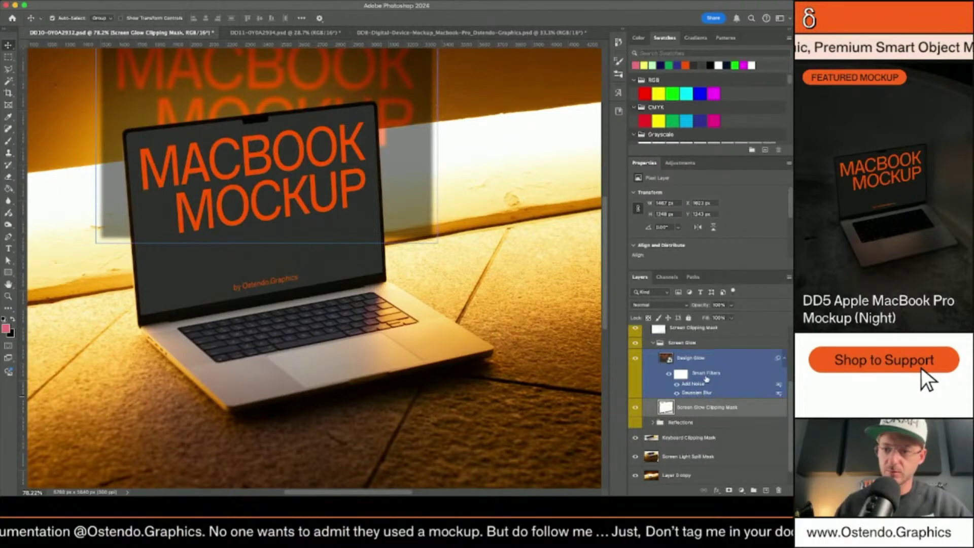
{"action": "left_click_drag", "start_coordinate": [706, 381], "coordinate": [669, 378]}
Add a Perspective Warp plane around the Design Glow layer and fit its two left corners to the laptop screen's left corners.
{"action": "scroll", "coordinate": [398, 325], "scroll_direction": "down", "scroll_amount": 3}
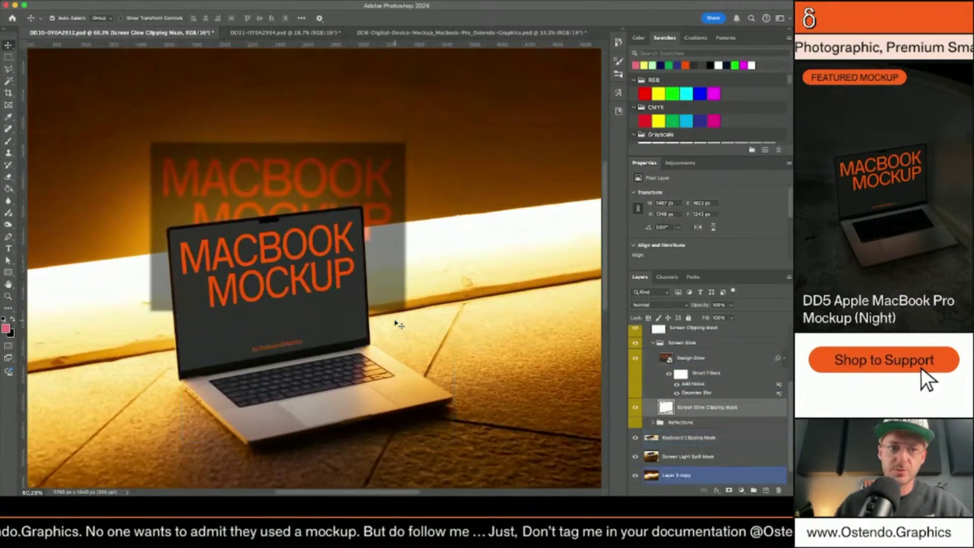
{"action": "left_click", "coordinate": [702, 362]}
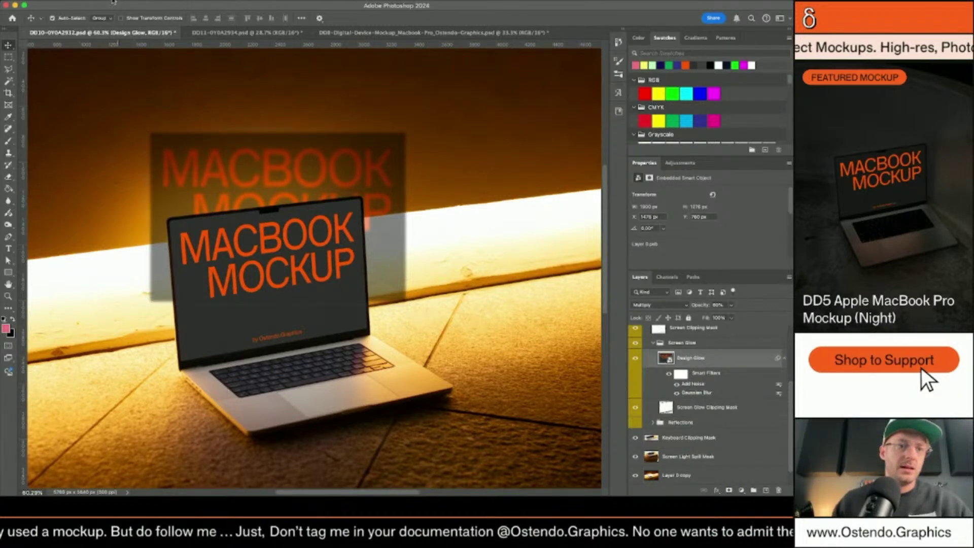
{"action": "key", "text": "super+alt+shift+p"}
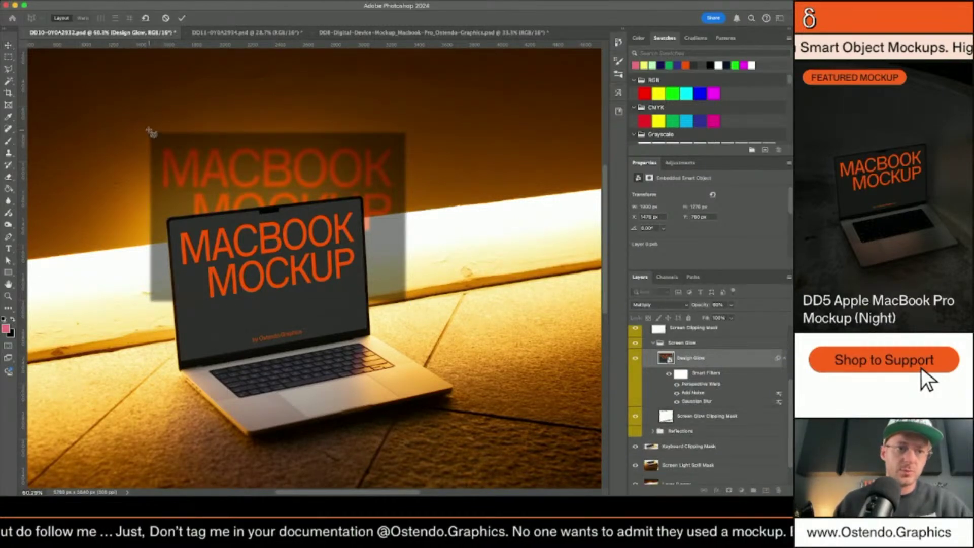
{"action": "left_click_drag", "start_coordinate": [150, 133], "coordinate": [411, 307]}
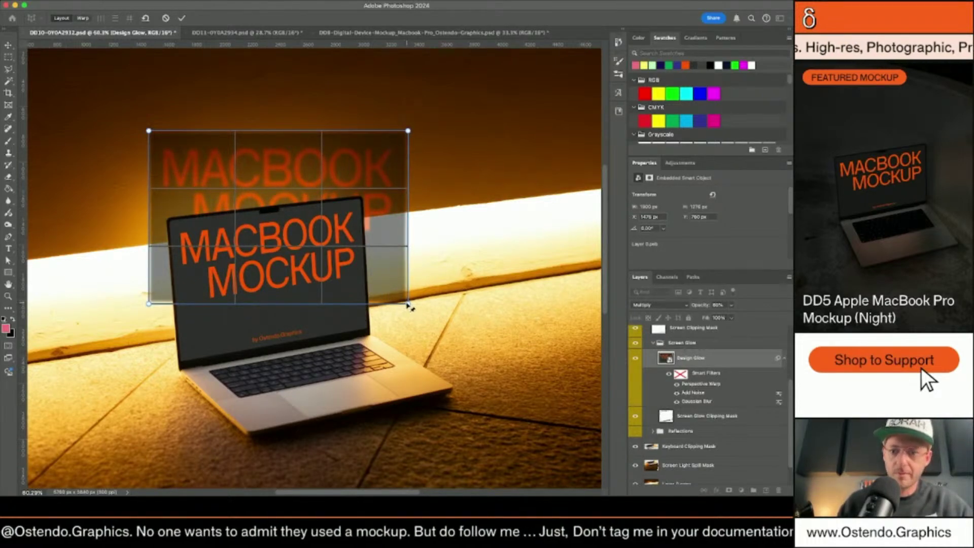
{"action": "left_click", "coordinate": [82, 18]}
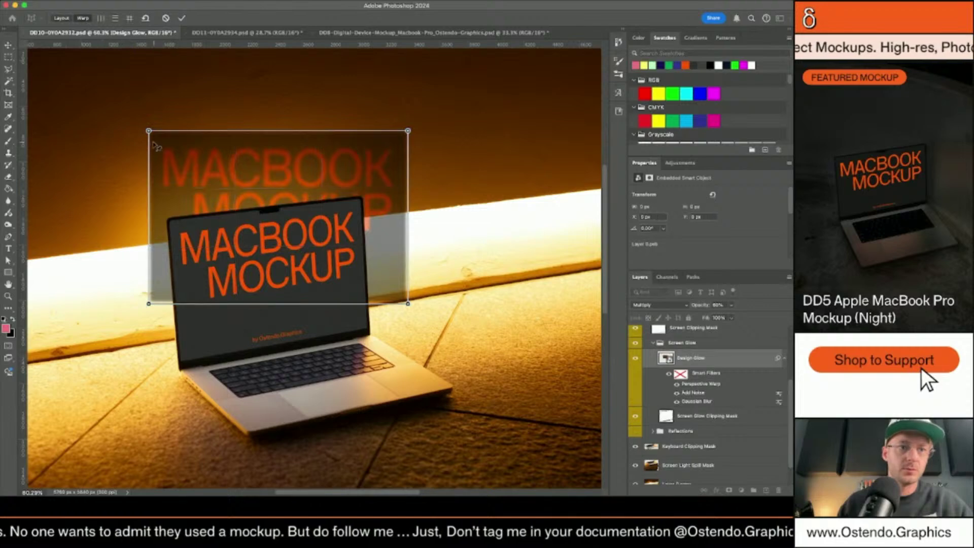
{"action": "left_click_drag", "start_coordinate": [149, 131], "coordinate": [166, 218]}
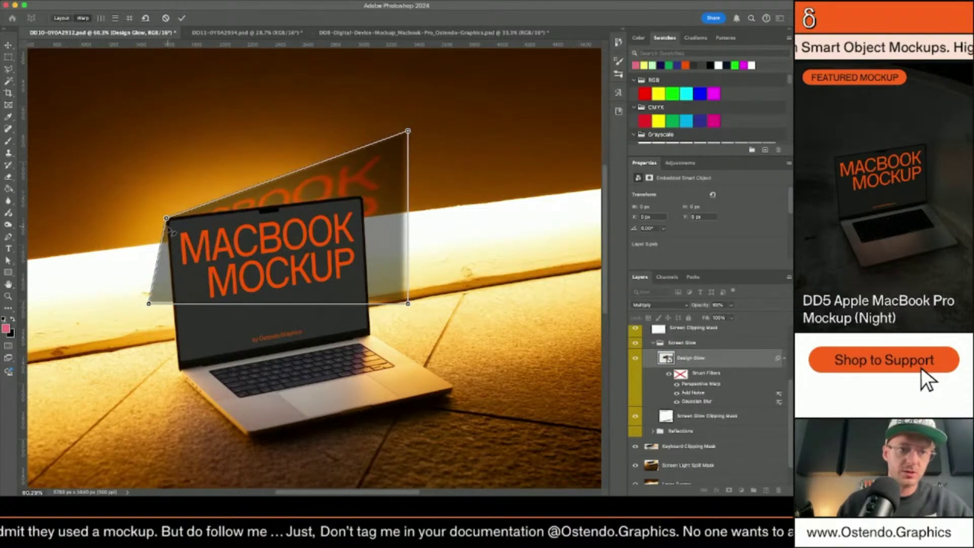
{"action": "left_click_drag", "start_coordinate": [149, 305], "coordinate": [180, 375]}
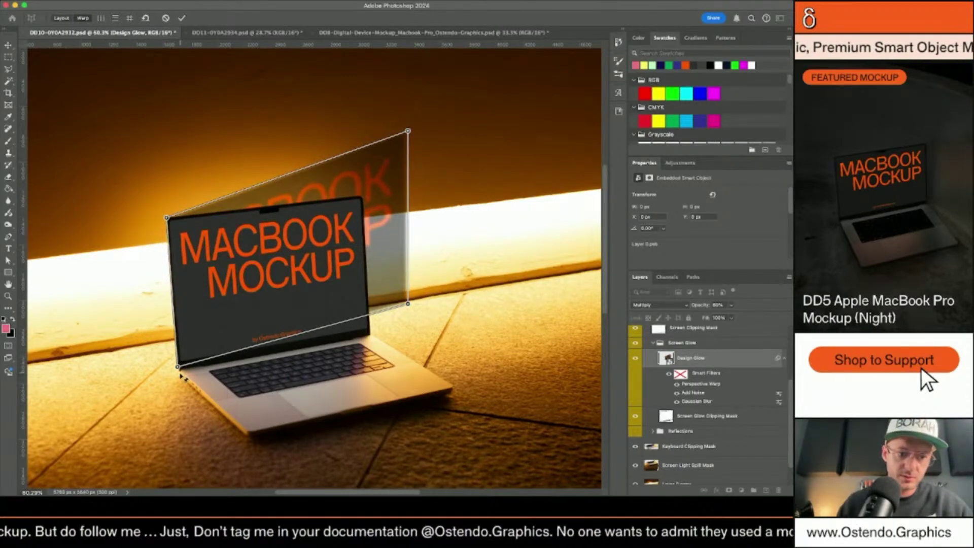
Perspective-warp the Design Glow layer so its upper-right and lower-right corners align with the laptop screen.
{"action": "left_click_drag", "start_coordinate": [411, 304], "coordinate": [373, 337]}
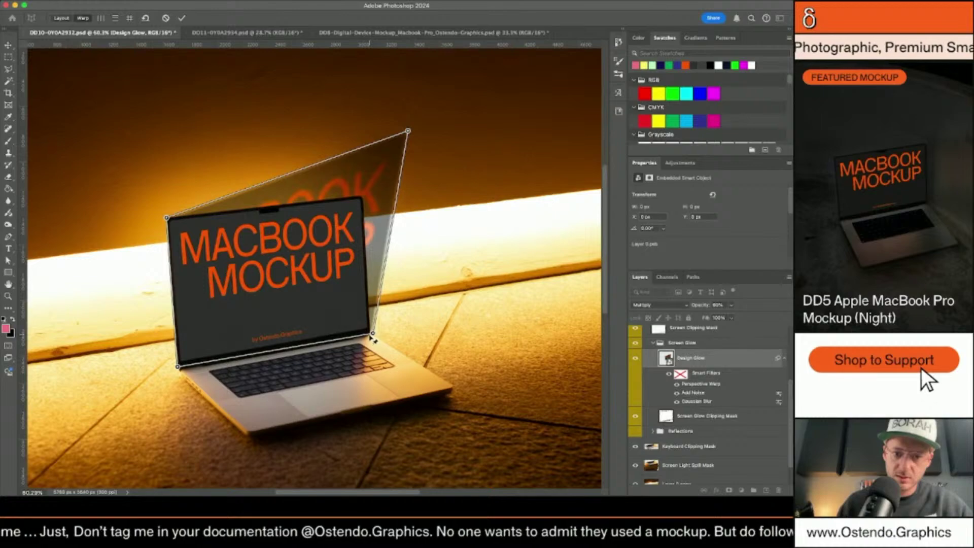
{"action": "left_click_drag", "start_coordinate": [409, 132], "coordinate": [364, 199]}
{"action": "key", "text": "Return"}
Fine-tune all four Perspective Warp corners of Design Glow to the edges of the laptop display and apply the warp.
{"action": "scroll", "coordinate": [434, 122], "scroll_direction": "up", "scroll_amount": 5}
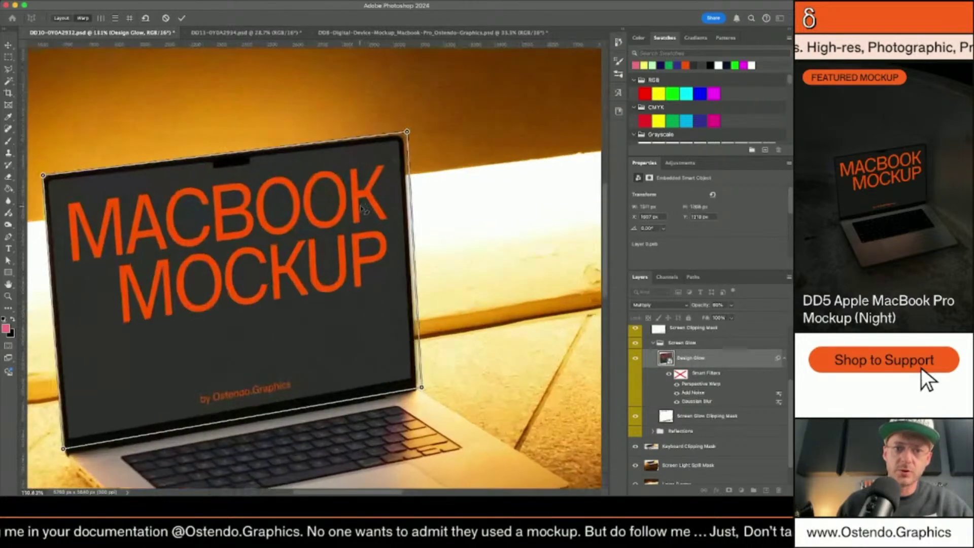
{"action": "scroll", "coordinate": [434, 122], "scroll_direction": "up", "scroll_amount": 4}
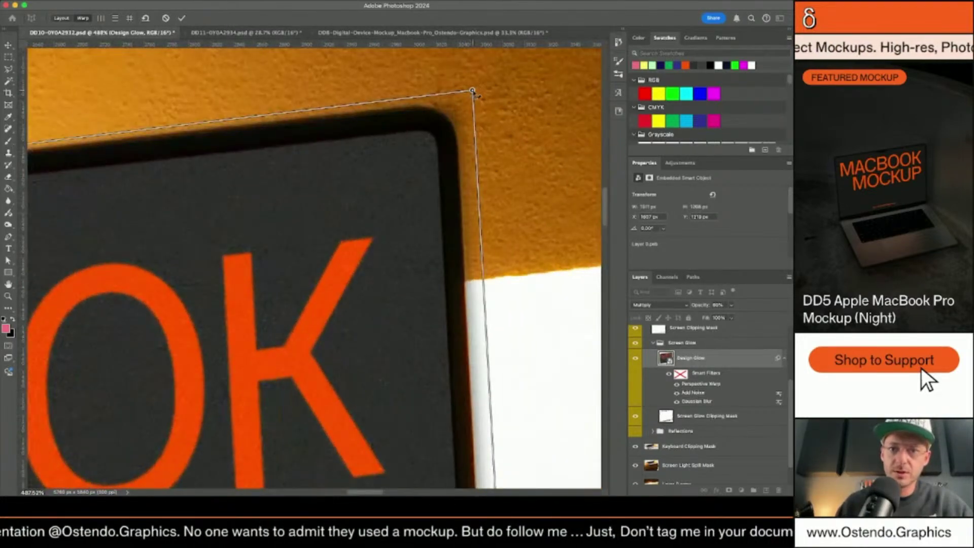
{"action": "left_click_drag", "start_coordinate": [472, 90], "coordinate": [464, 96]}
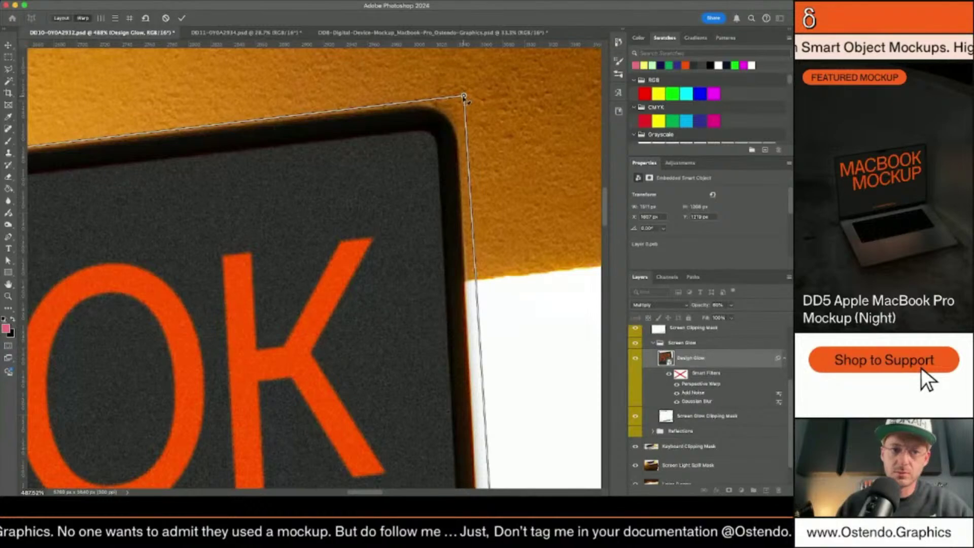
{"action": "scroll", "coordinate": [465, 102], "scroll_direction": "left", "scroll_amount": 20}
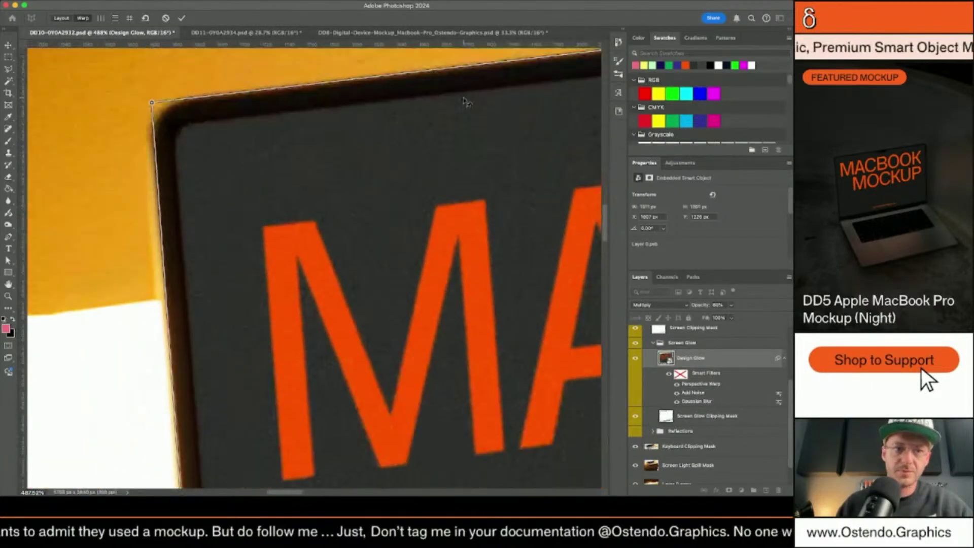
{"action": "scroll", "coordinate": [465, 101], "scroll_direction": "up", "scroll_amount": 2}
{"action": "left_click_drag", "start_coordinate": [152, 122], "coordinate": [151, 124]}
{"action": "scroll", "coordinate": [153, 124], "scroll_direction": "down", "scroll_amount": 10}
{"action": "scroll", "coordinate": [155, 126], "scroll_direction": "down", "scroll_amount": 15}
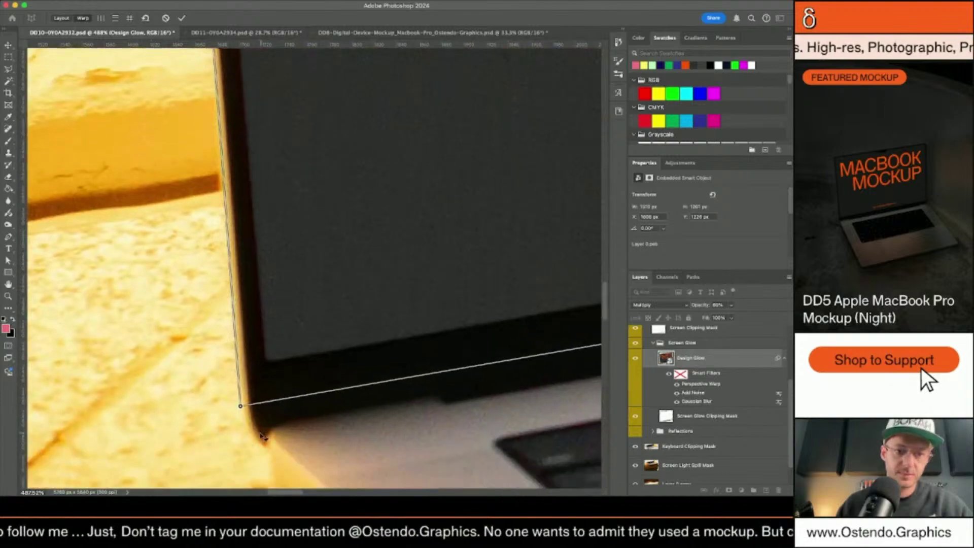
{"action": "left_click_drag", "start_coordinate": [249, 395], "coordinate": [251, 393]}
{"action": "scroll", "coordinate": [251, 393], "scroll_direction": "right", "scroll_amount": 15}
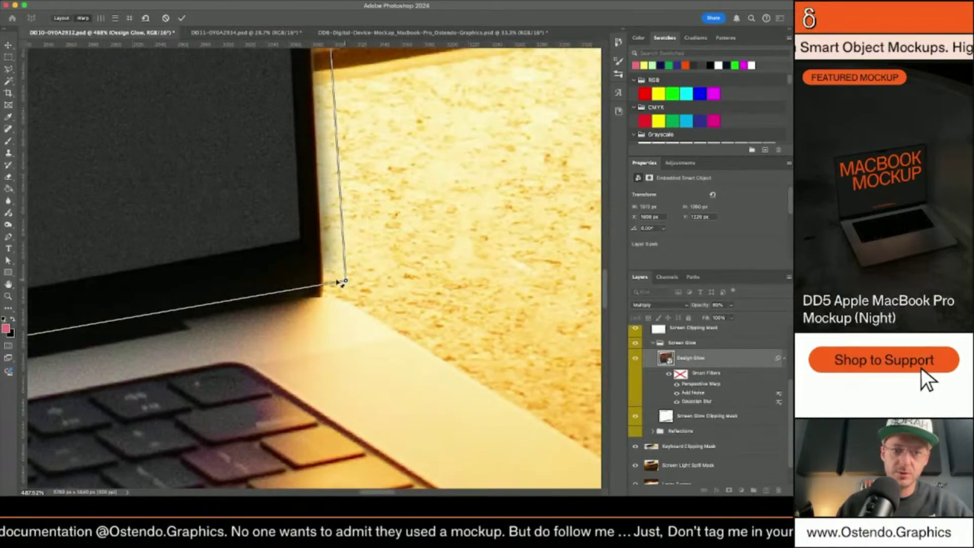
{"action": "left_click_drag", "start_coordinate": [345, 281], "coordinate": [325, 279]}
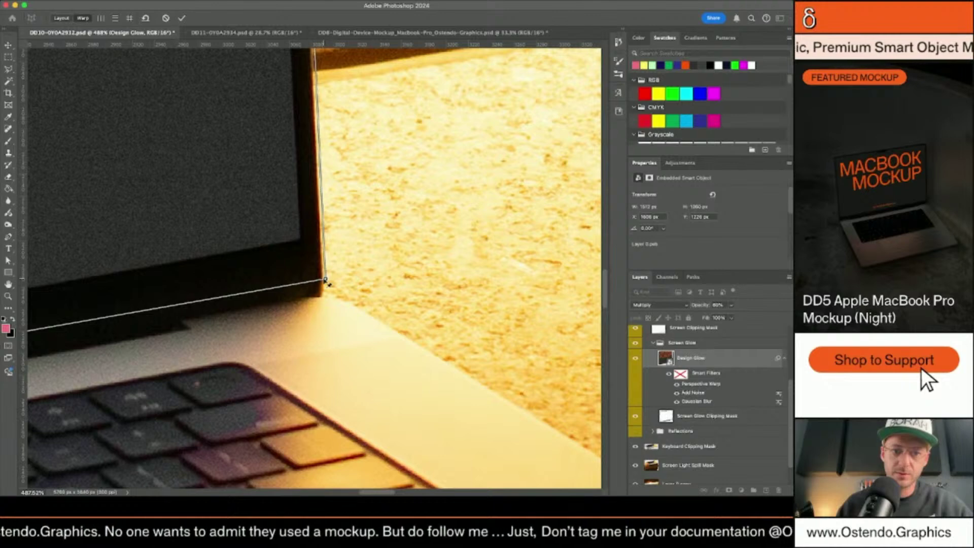
{"action": "key", "text": "Return"}
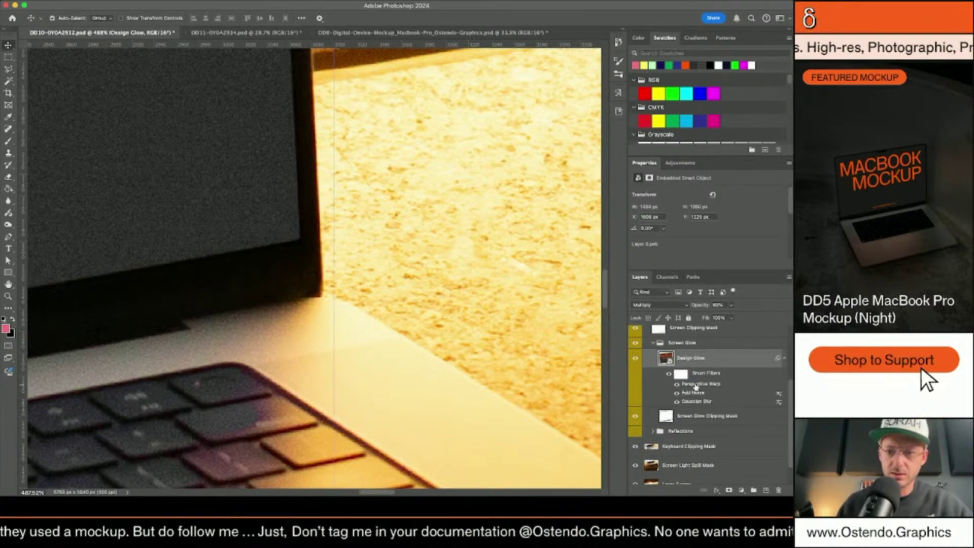
Reorder the Design Glow smart filters so Perspective Warp sits below Gaussian Blur.
{"action": "left_click_drag", "start_coordinate": [695, 387], "coordinate": [695, 402]}
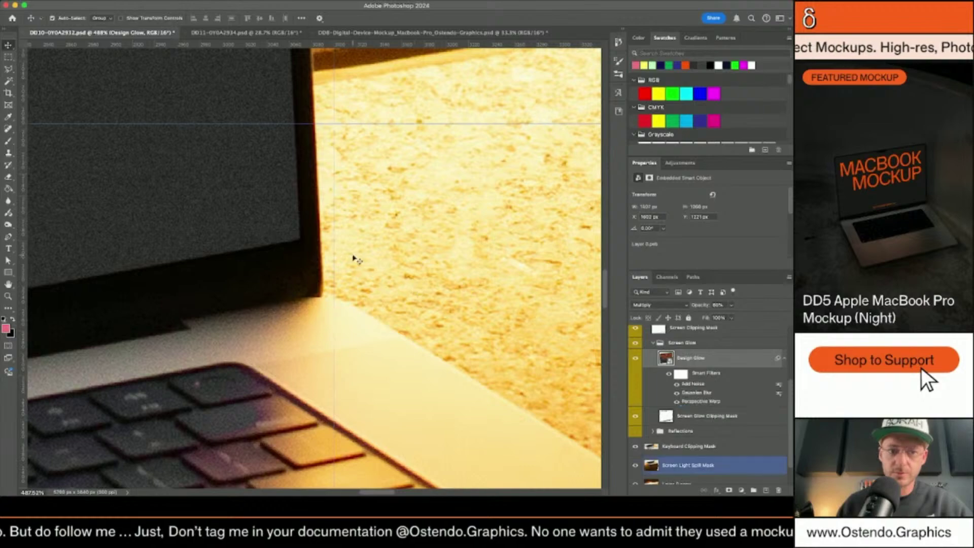
{"action": "scroll", "coordinate": [354, 257], "scroll_direction": "down", "scroll_amount": 10}
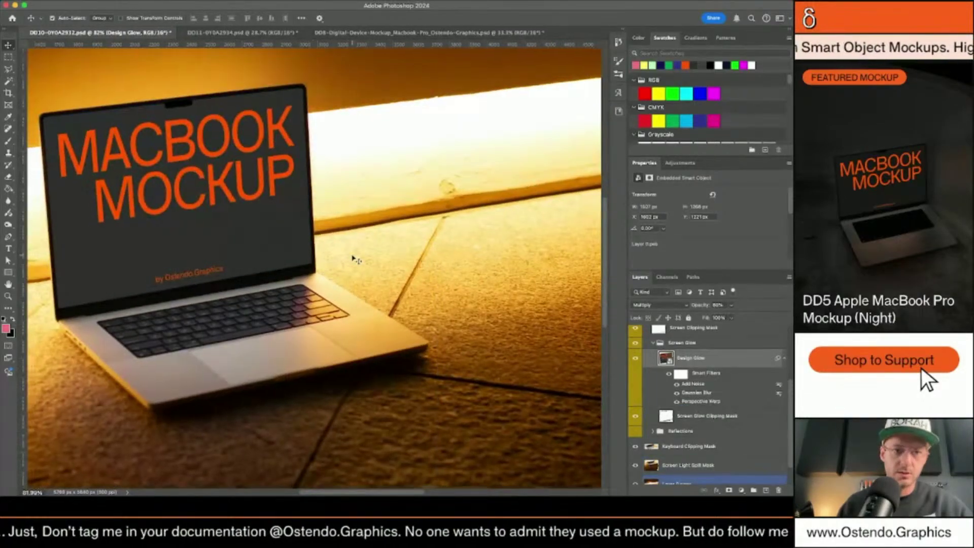
{"action": "scroll", "coordinate": [355, 257], "scroll_direction": "down", "scroll_amount": 2}
Clip Design Glow to the Screen Glow Clipping Mask layer and collapse the Screen Glow group.
{"action": "left_click", "coordinate": [660, 416]}
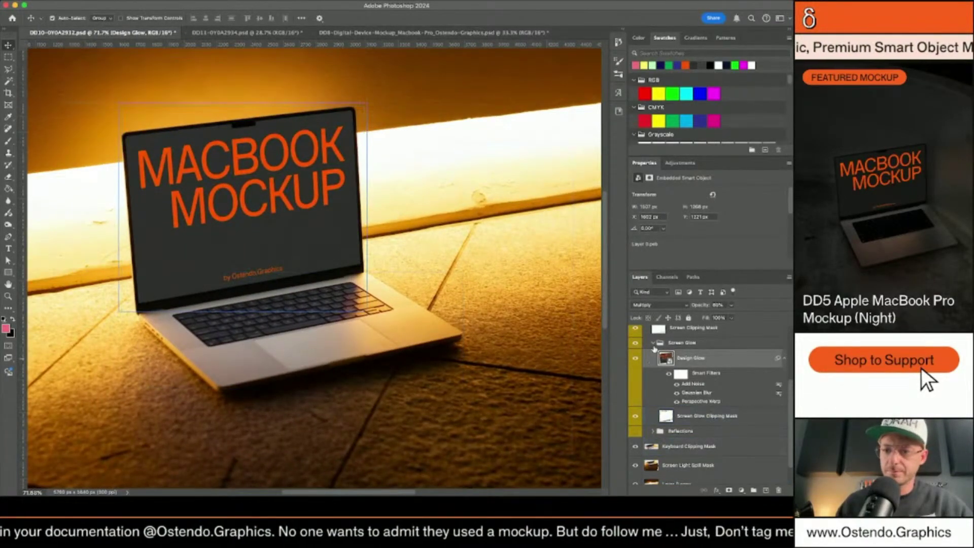
{"action": "left_click", "coordinate": [657, 405], "text": "alt"}
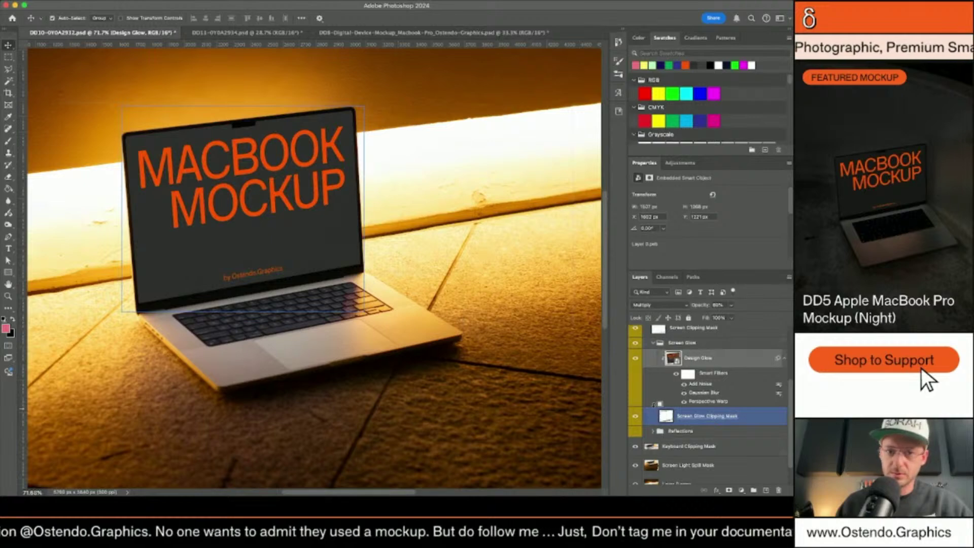
{"action": "left_click", "coordinate": [654, 343]}
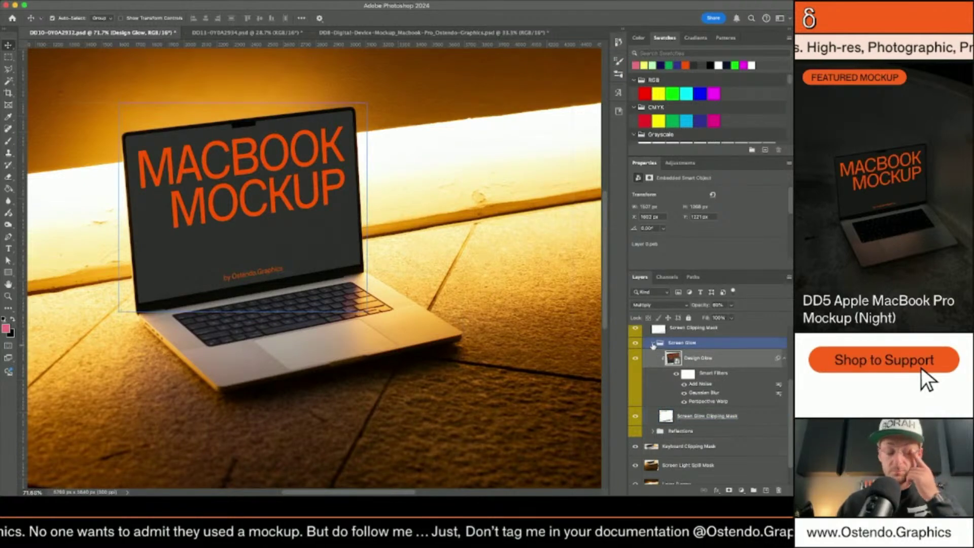
{"action": "left_click", "coordinate": [653, 344]}
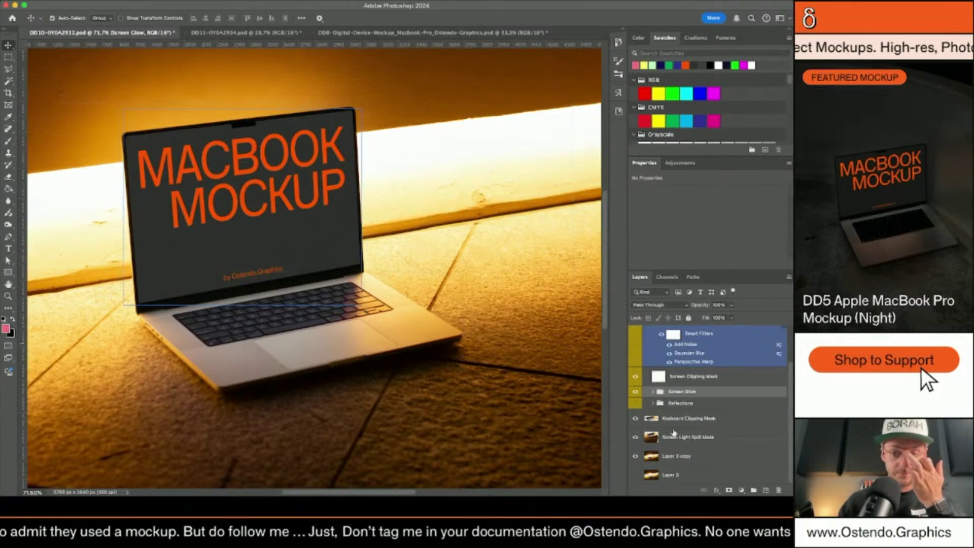
Expand the Reflections group and show it with Design Reflection 02 and Light Spill Clipping Mask hidden.
{"action": "left_click", "coordinate": [653, 404]}
{"action": "scroll", "coordinate": [688, 411], "scroll_direction": "down", "scroll_amount": 2}
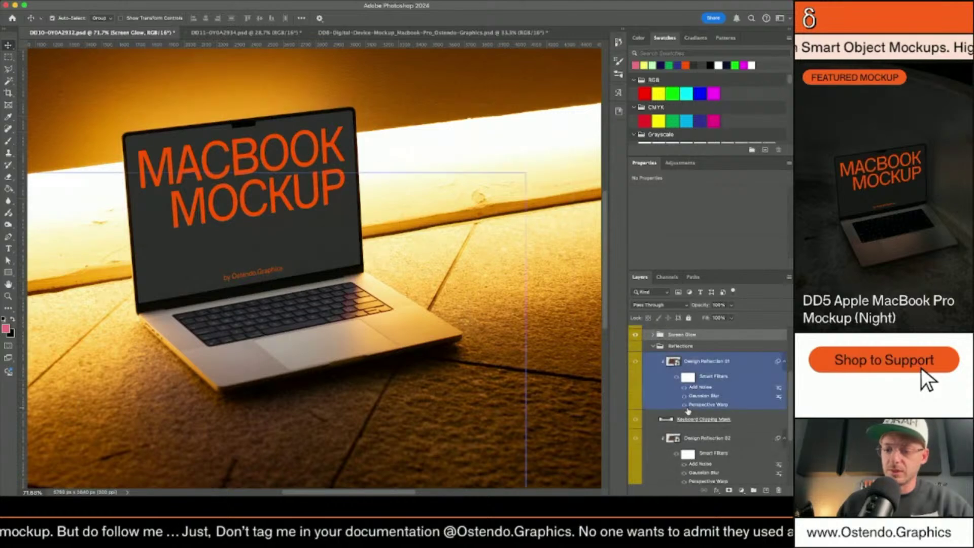
{"action": "scroll", "coordinate": [689, 410], "scroll_direction": "down", "scroll_amount": 1}
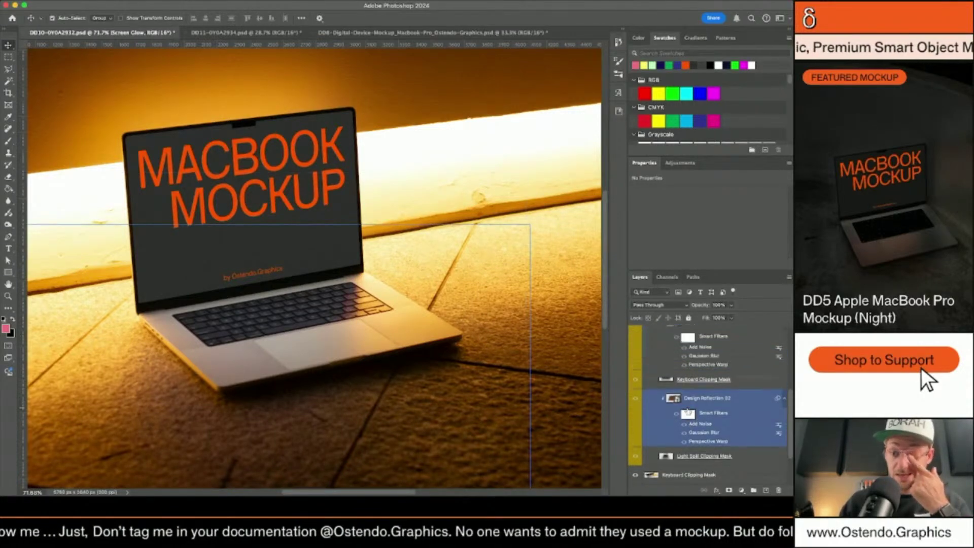
{"action": "scroll", "coordinate": [656, 415], "scroll_direction": "up", "scroll_amount": 2}
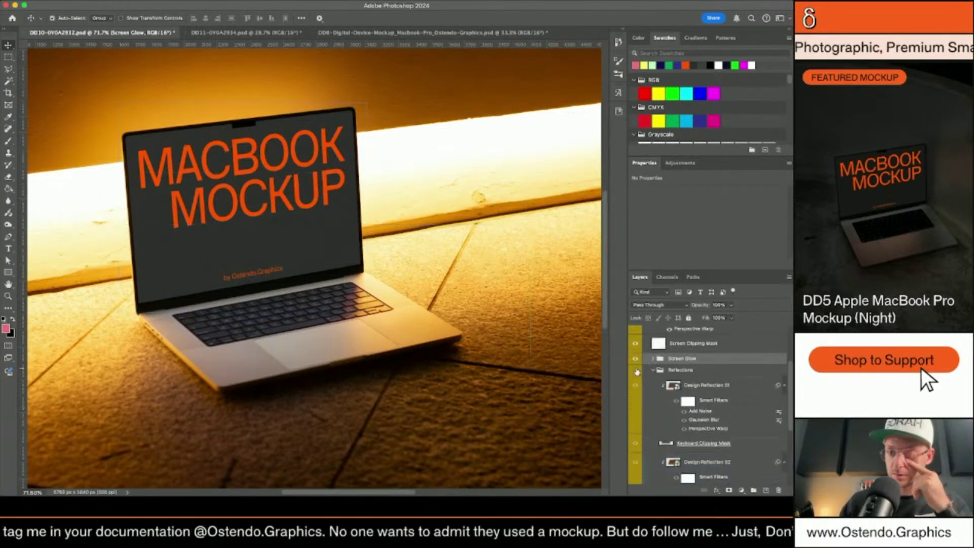
{"action": "scroll", "coordinate": [652, 430], "scroll_direction": "down", "scroll_amount": 3}
{"action": "left_click", "coordinate": [635, 420]}
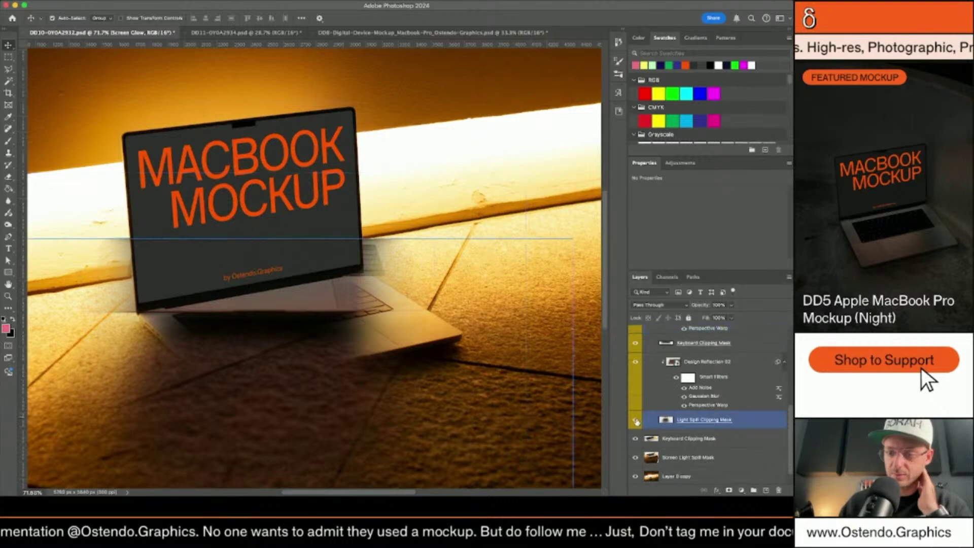
{"action": "scroll", "coordinate": [650, 388], "scroll_direction": "up", "scroll_amount": 1}
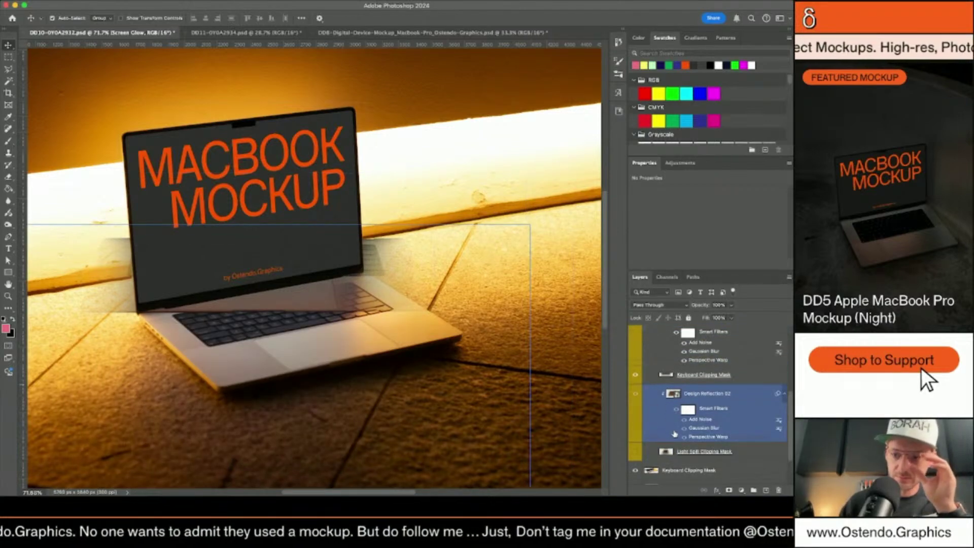
Replace the old Keyboard Clipping Mask in the Reflections group with the Keyboard Clipping Mask layer from below the group.
{"action": "scroll", "coordinate": [676, 437], "scroll_direction": "down", "scroll_amount": 1}
{"action": "left_click", "coordinate": [682, 460]}
{"action": "left_click_drag", "start_coordinate": [682, 464], "coordinate": [693, 375]}
{"action": "scroll", "coordinate": [675, 385], "scroll_direction": "up", "scroll_amount": 1}
{"action": "left_click", "coordinate": [660, 393]}
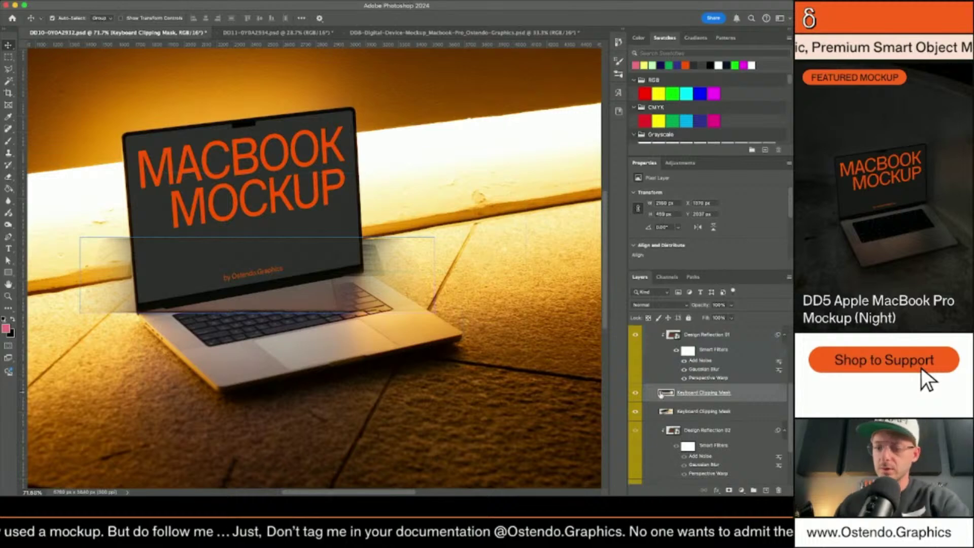
{"action": "key", "text": "Delete"}
{"action": "left_click", "coordinate": [659, 376]}
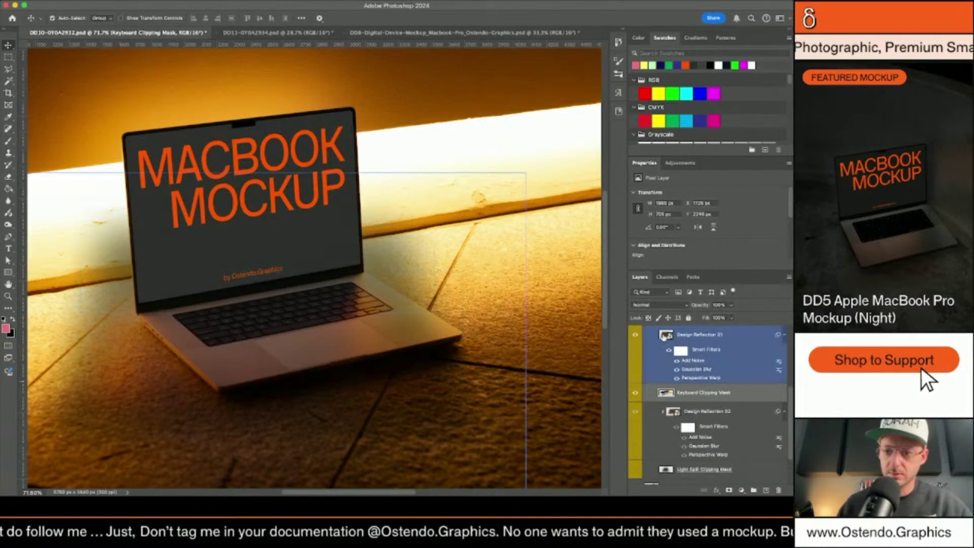
Perspective-warp Design Reflection 01, placing its upper corners along the laptop hinge and pulling its lower corners inward.
{"action": "left_click", "coordinate": [664, 335]}
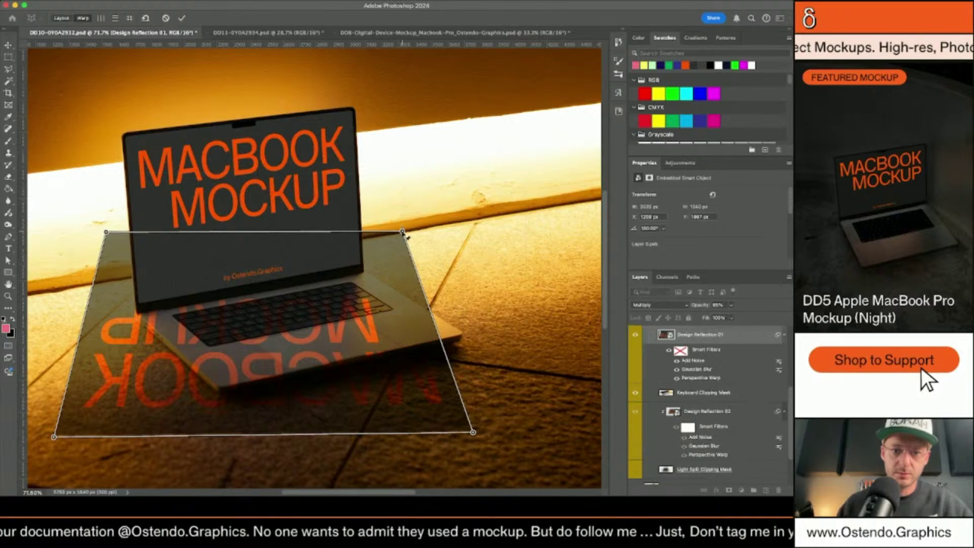
{"action": "left_click_drag", "start_coordinate": [359, 275], "coordinate": [362, 268]}
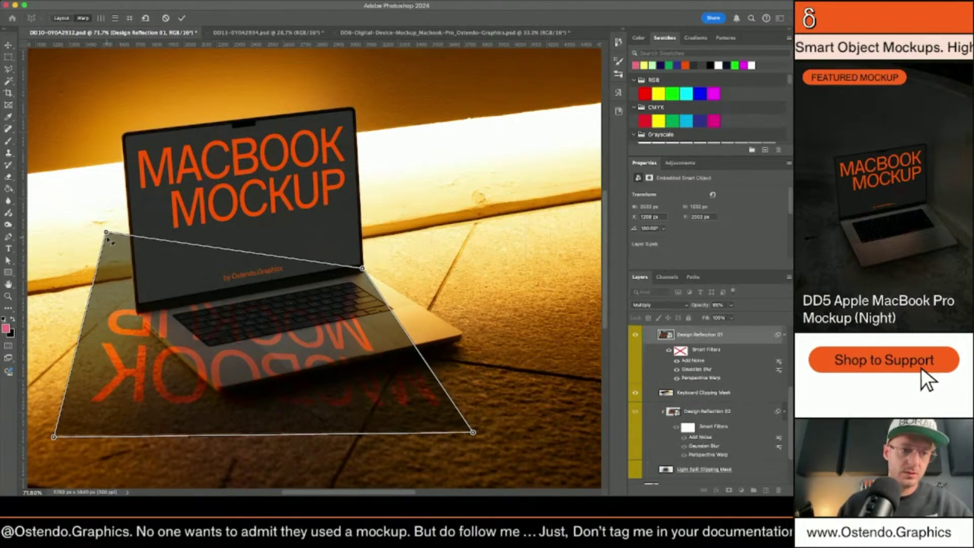
{"action": "left_click_drag", "start_coordinate": [138, 317], "coordinate": [130, 342]}
{"action": "scroll", "coordinate": [91, 400], "scroll_direction": "down", "scroll_amount": 5}
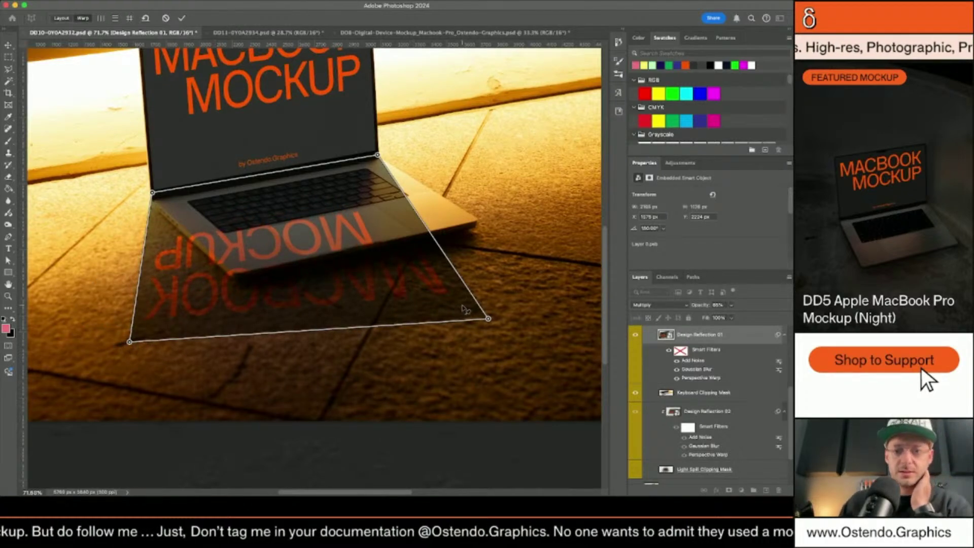
{"action": "left_click_drag", "start_coordinate": [404, 318], "coordinate": [443, 316]}
Fine-tune the hinge corners and lower-right corner of the Design Reflection 01 warp and apply it.
{"action": "left_click_drag", "start_coordinate": [154, 193], "coordinate": [156, 192]}
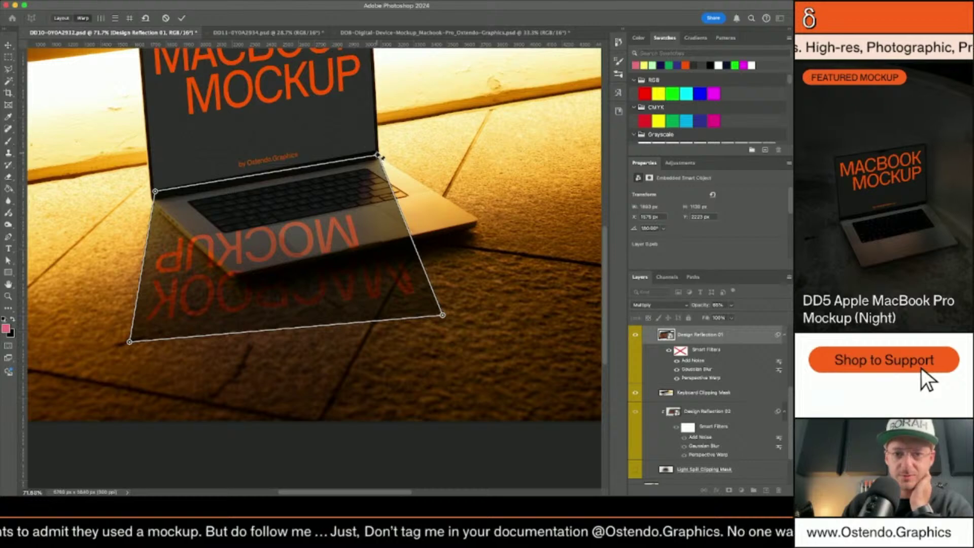
{"action": "left_click_drag", "start_coordinate": [381, 157], "coordinate": [380, 154]}
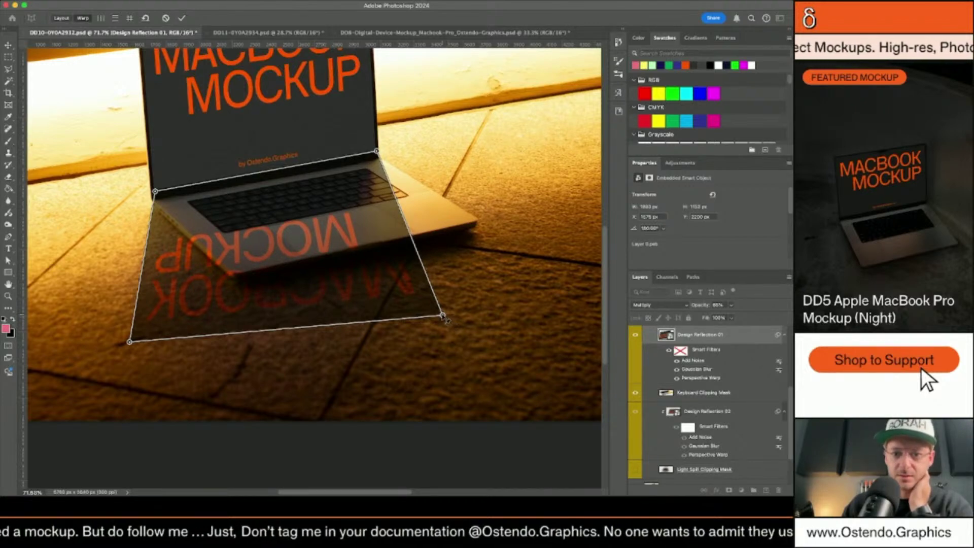
{"action": "left_click_drag", "start_coordinate": [457, 309], "coordinate": [463, 307]}
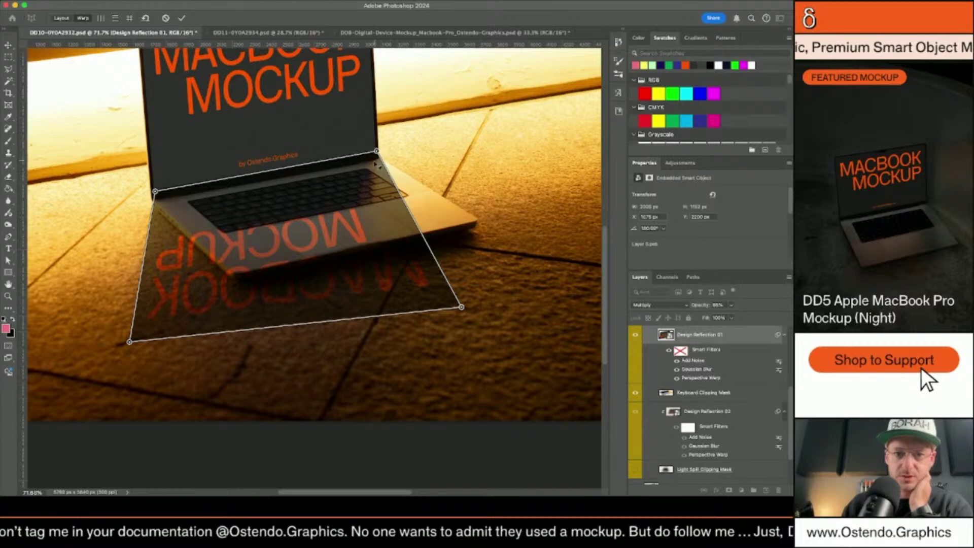
{"action": "left_click_drag", "start_coordinate": [461, 307], "coordinate": [432, 315]}
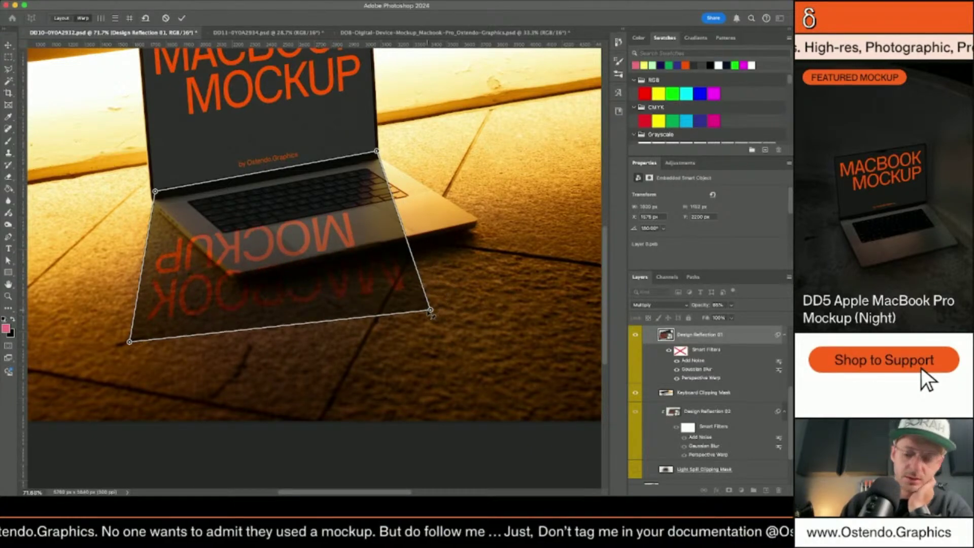
{"action": "key", "text": "Return"}
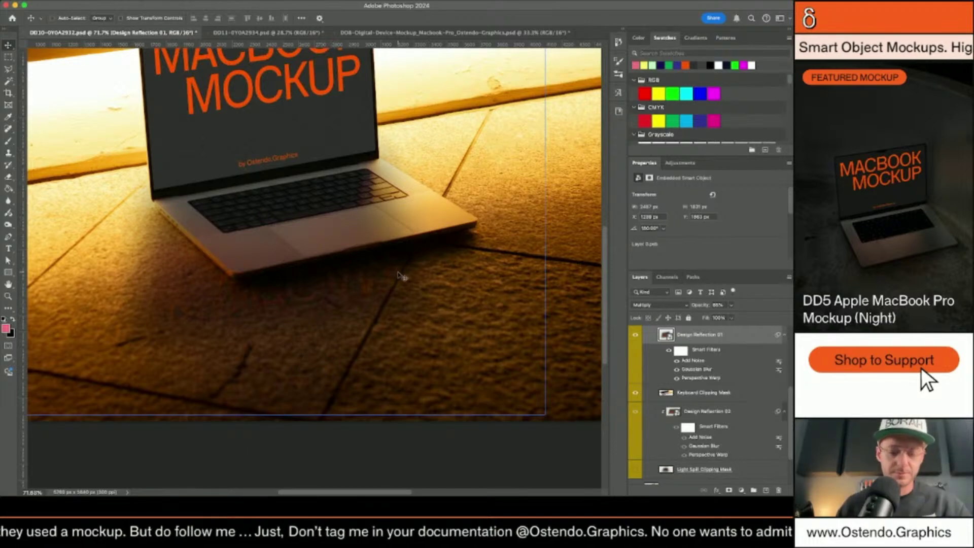
Scale the Design Reflection 01 smart object up to about 2711 px wide with Free Transform.
{"action": "key", "text": "ctrl+t"}
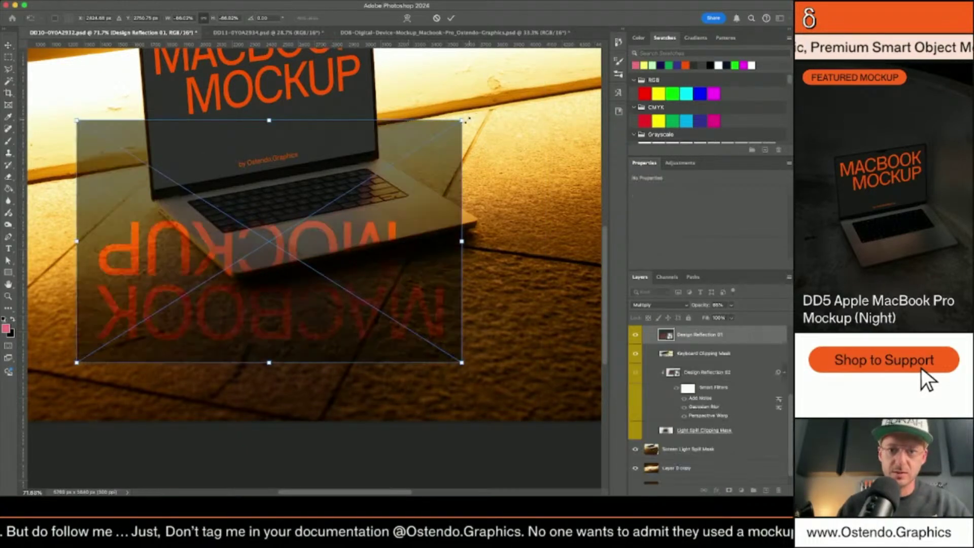
{"action": "left_click_drag", "start_coordinate": [463, 118], "coordinate": [485, 106]}
{"action": "key", "text": "Return"}
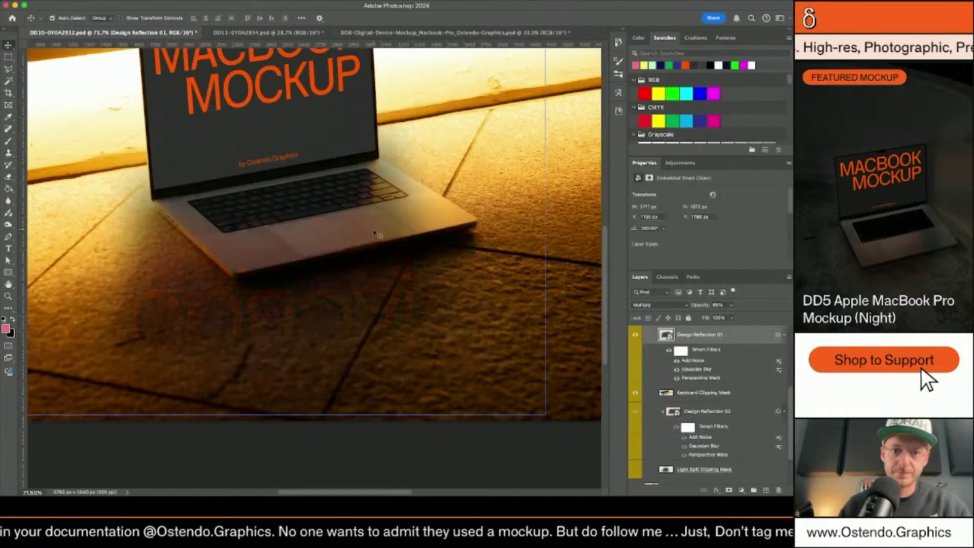
Clip Design Reflection 01 to the Keyboard Clipping Mask layer and check the reflection across the whole image.
{"action": "left_click", "coordinate": [653, 388]}
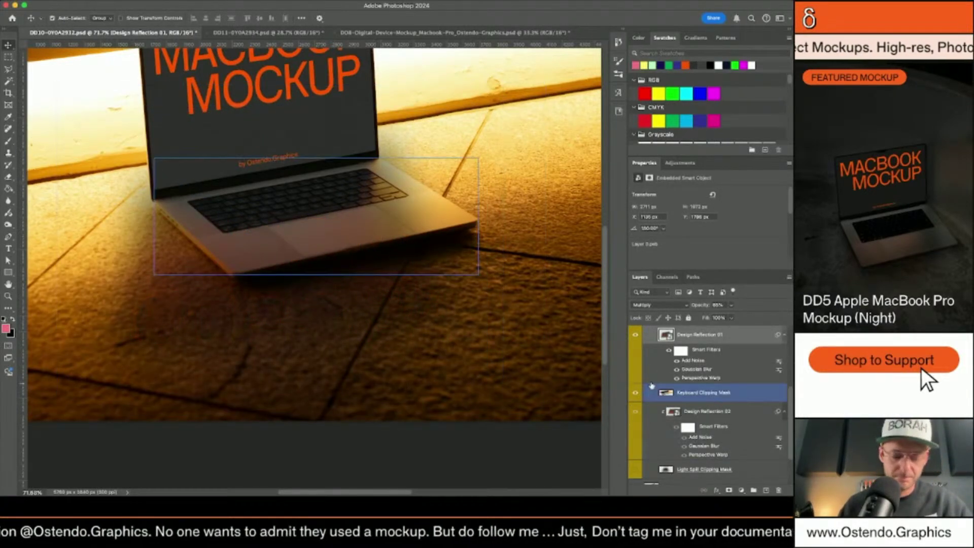
{"action": "left_click", "coordinate": [651, 385], "text": "alt"}
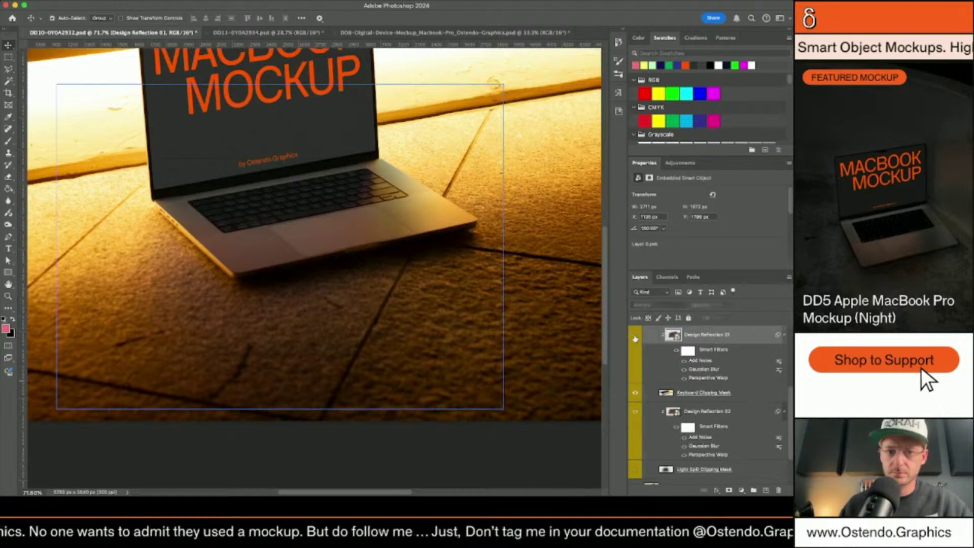
{"action": "scroll", "coordinate": [464, 285], "scroll_direction": "down", "scroll_amount": 3}
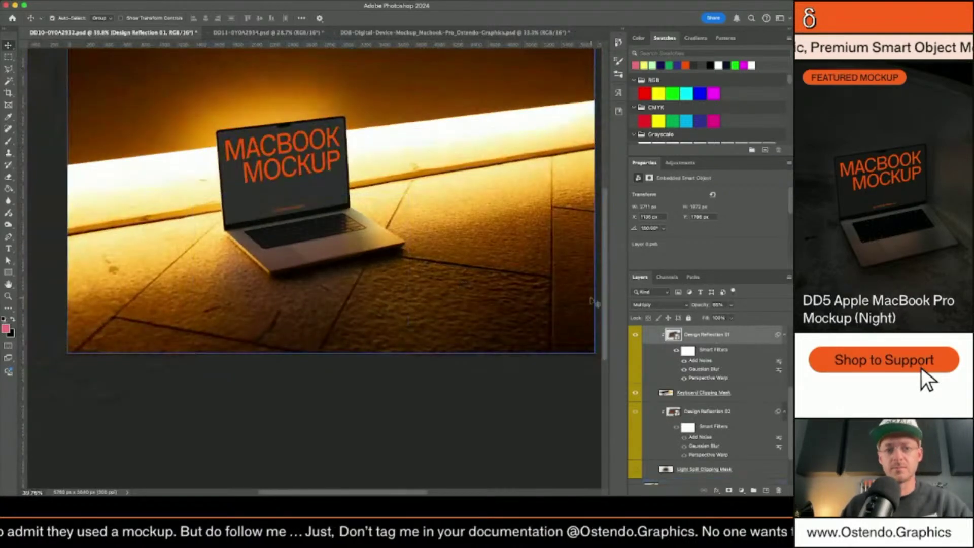
Compare the laptop with Keyboard Clipping Mask hidden and shown, and inspect the Design Reflection 02 layers below it.
{"action": "left_click", "coordinate": [636, 394]}
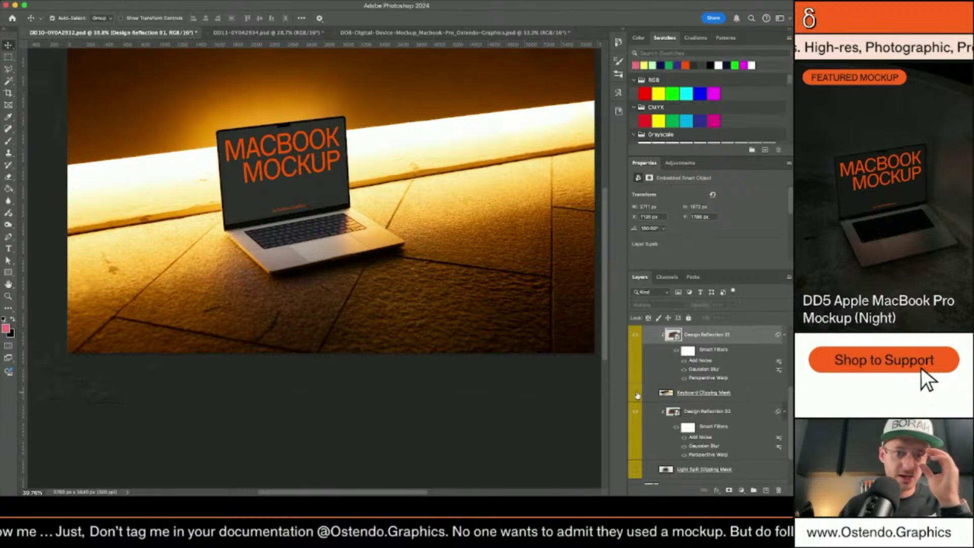
{"action": "left_click", "coordinate": [638, 395]}
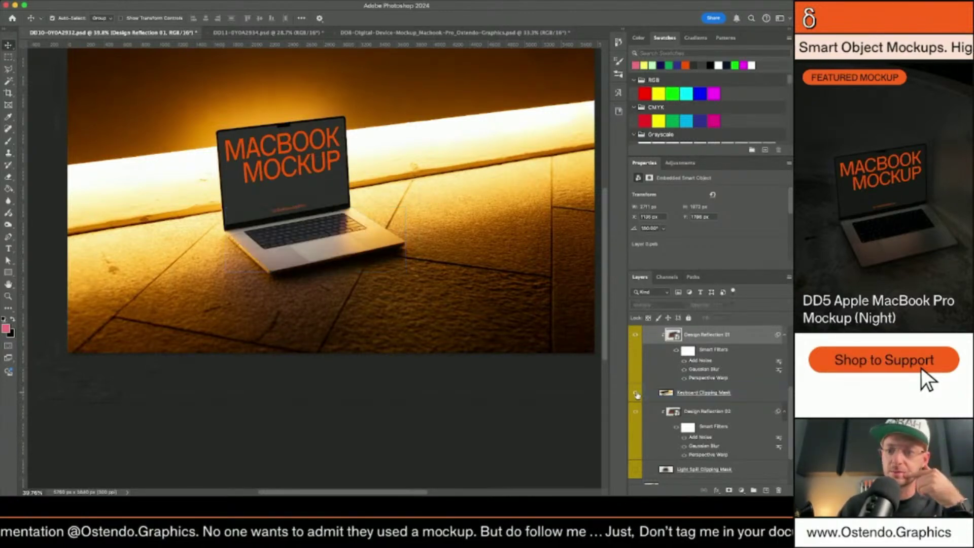
{"action": "left_click", "coordinate": [677, 335]}
{"action": "scroll", "coordinate": [680, 385], "scroll_direction": "down", "scroll_amount": 2}
{"action": "left_click", "coordinate": [685, 404]}
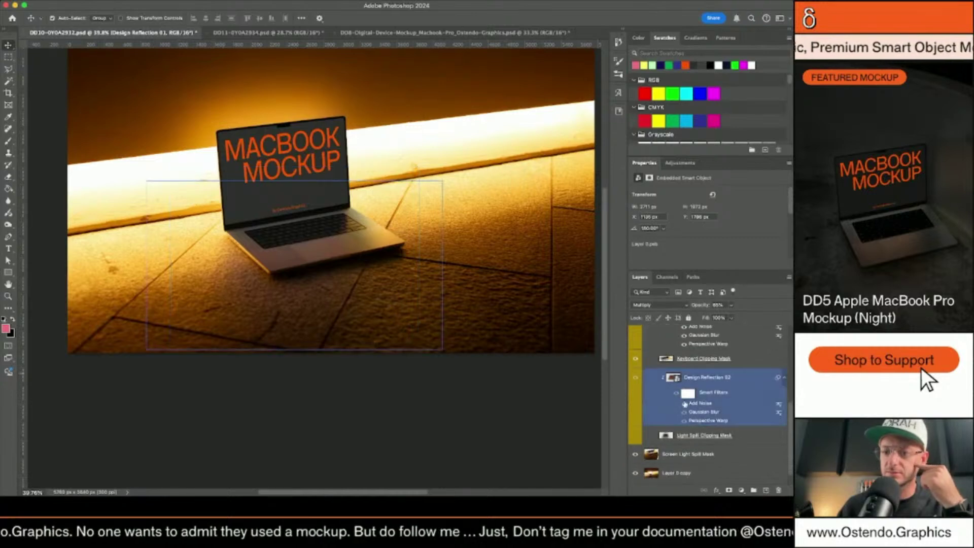
{"action": "scroll", "coordinate": [660, 386], "scroll_direction": "down", "scroll_amount": 1}
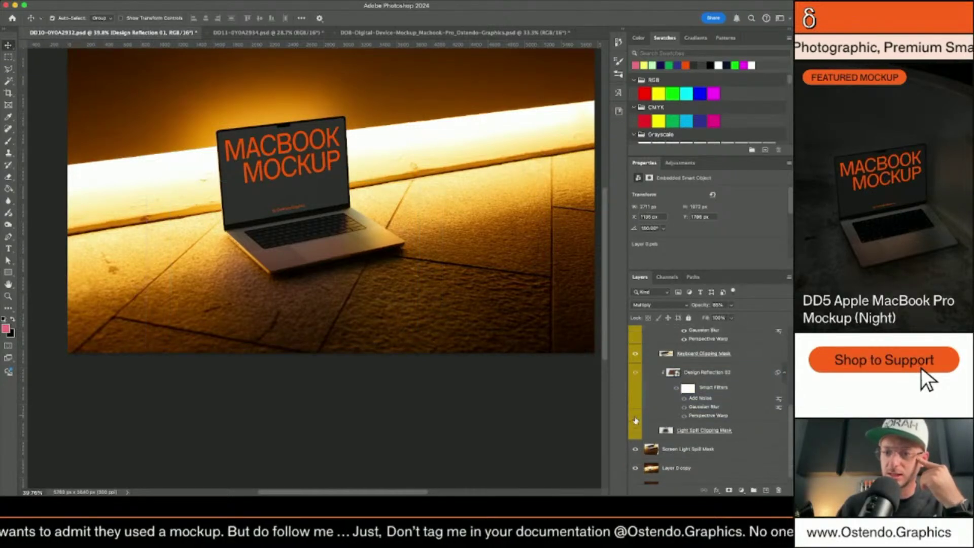
Soften the reflection on the laptop's keyboard deck by erasing from Keyboard Clipping Mask, and check it with Design Reflection 01 hidden and shown.
{"action": "left_click", "coordinate": [667, 354]}
{"action": "left_click_drag", "start_coordinate": [309, 278], "coordinate": [535, 282]}
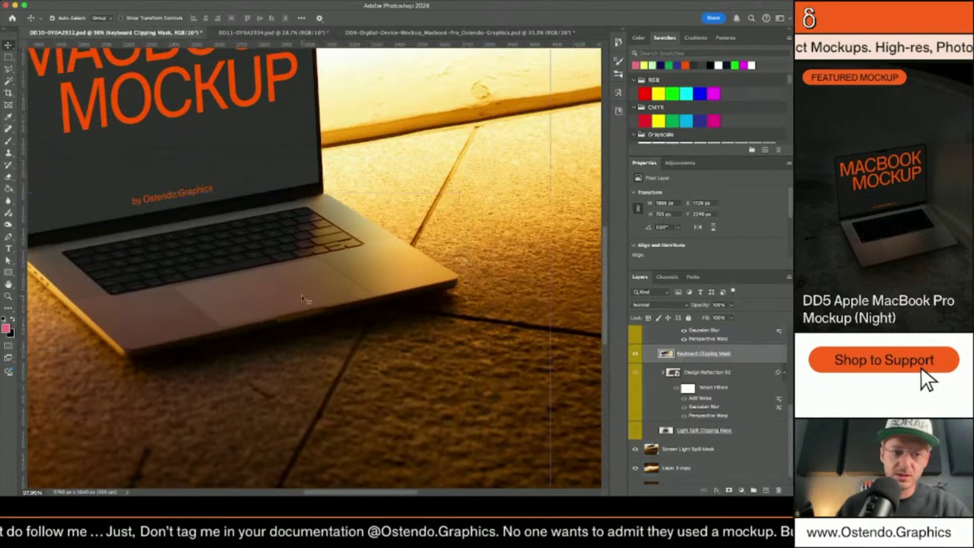
{"action": "key", "text": "e"}
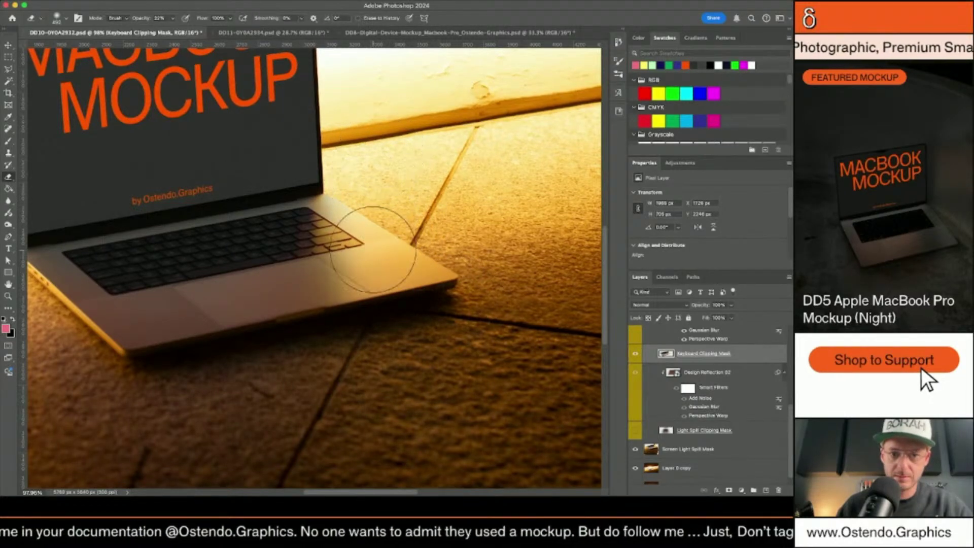
{"action": "scroll", "coordinate": [639, 378], "scroll_direction": "up", "scroll_amount": 3}
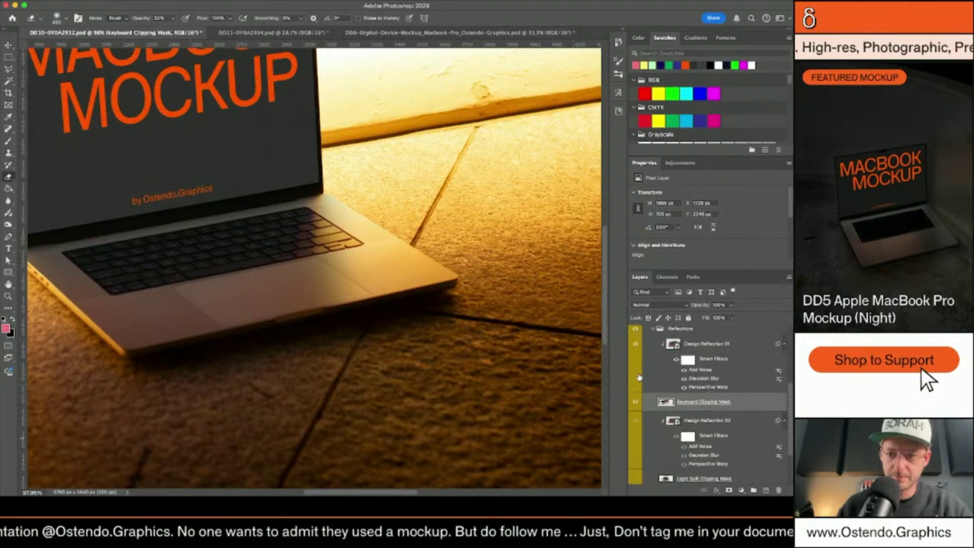
{"action": "left_click", "coordinate": [635, 357]}
{"action": "left_click", "coordinate": [635, 357]}
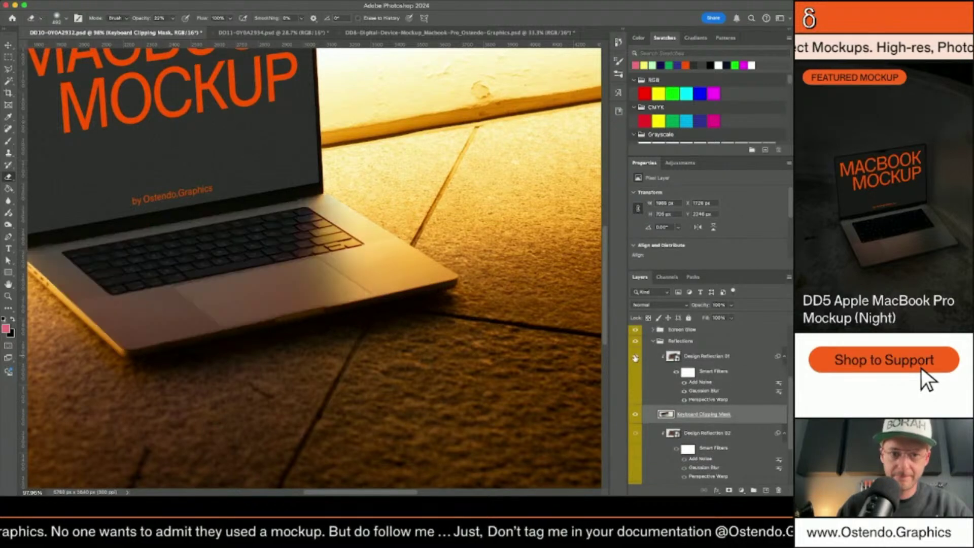
{"action": "left_click", "coordinate": [635, 357]}
{"action": "left_click", "coordinate": [635, 357]}
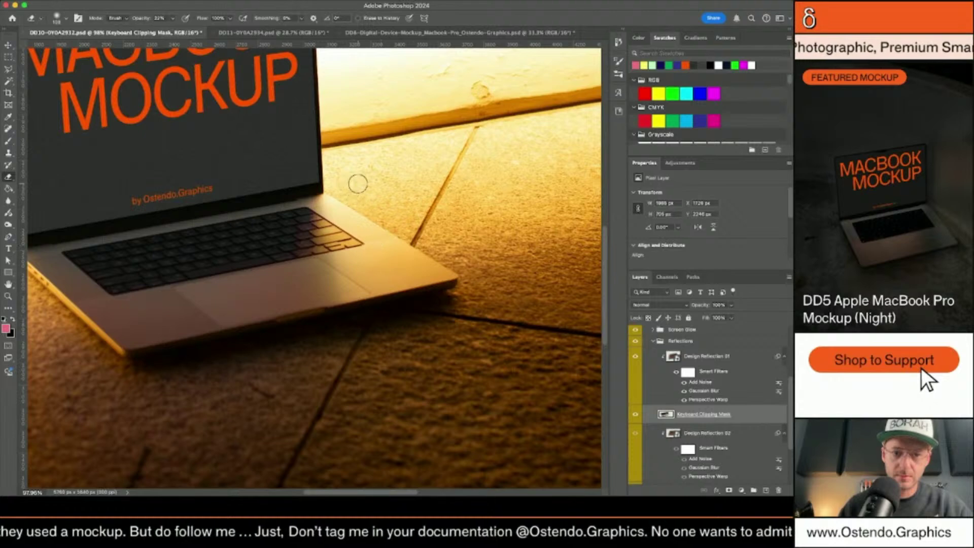
Toggle Keyboard Clipping Mask's visibility repeatedly to examine how the reflection fades across the keyboard and palm rest.
{"action": "scroll", "coordinate": [358, 182], "scroll_direction": "left", "scroll_amount": 2}
{"action": "left_click", "coordinate": [635, 415]}
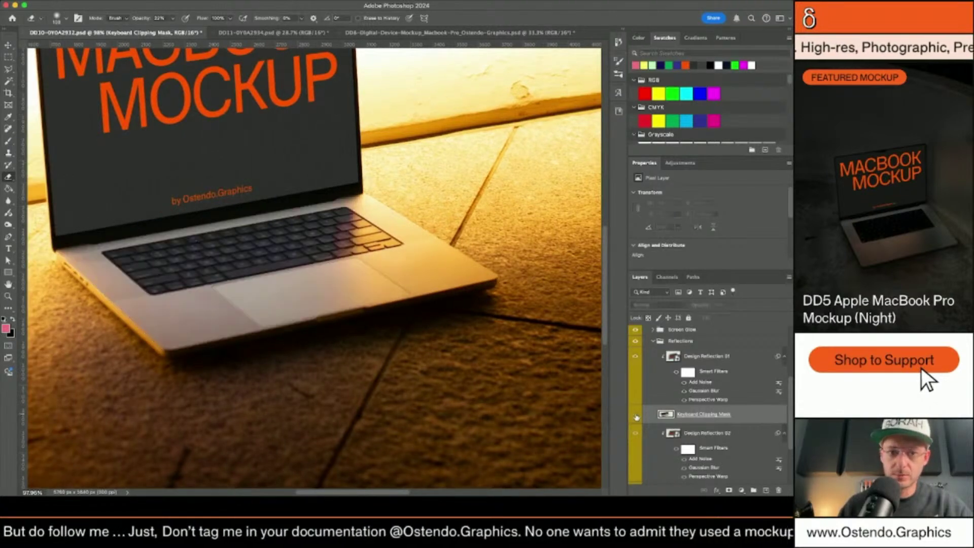
{"action": "left_click", "coordinate": [636, 416]}
{"action": "left_click", "coordinate": [636, 416]}
{"action": "left_click", "coordinate": [636, 415]}
{"action": "left_click", "coordinate": [635, 415]}
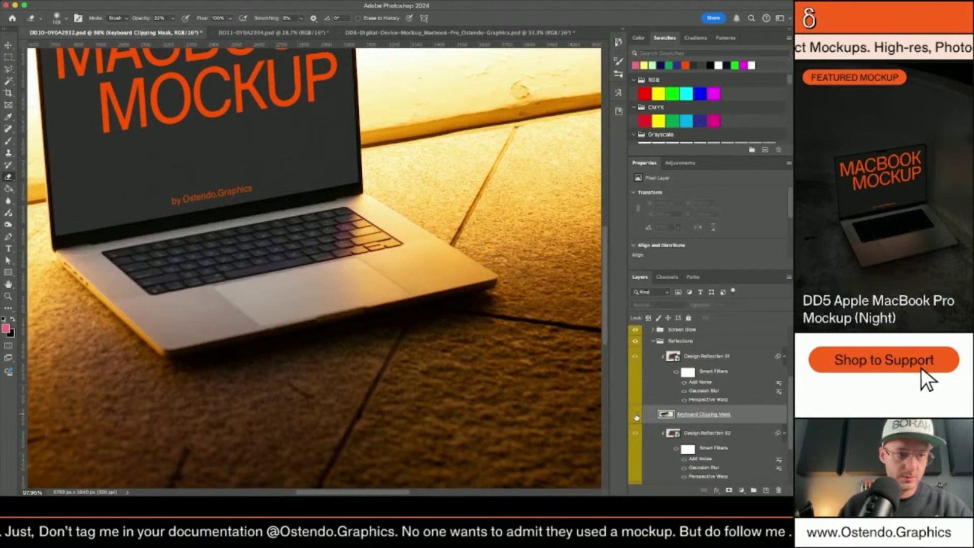
{"action": "left_click", "coordinate": [636, 416]}
{"action": "left_click", "coordinate": [636, 415]}
{"action": "left_click", "coordinate": [636, 415]}
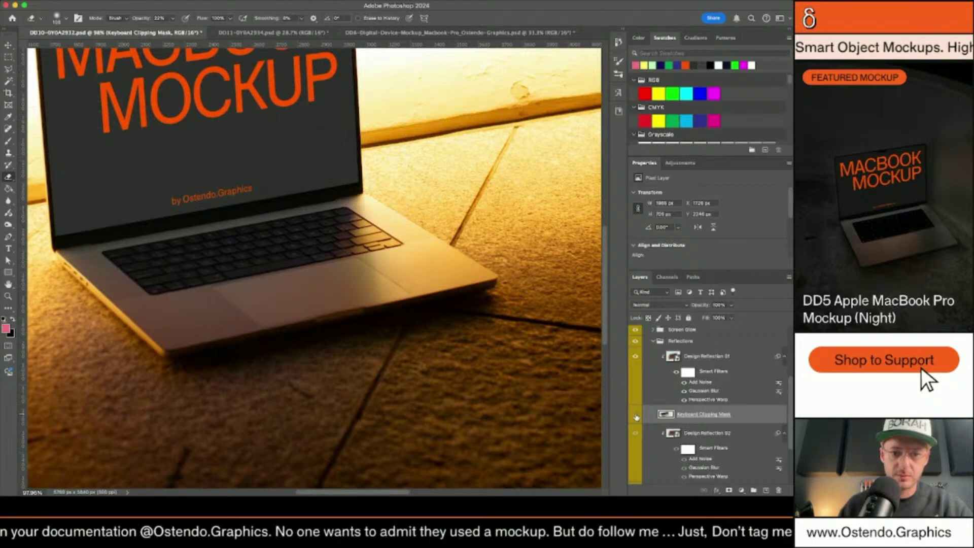
{"action": "left_click", "coordinate": [635, 416]}
{"action": "left_click", "coordinate": [636, 415]}
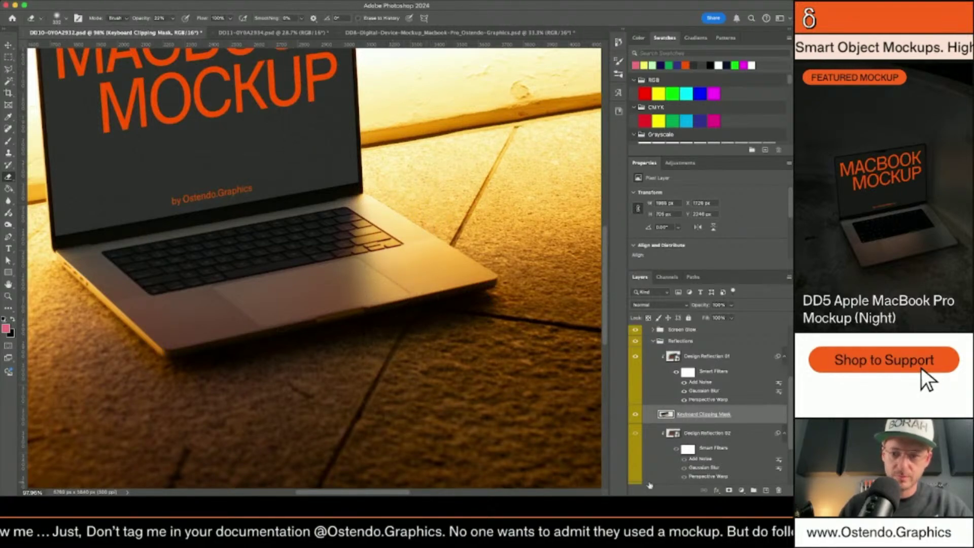
{"action": "left_click", "coordinate": [636, 415]}
{"action": "left_click", "coordinate": [636, 415]}
{"action": "left_click", "coordinate": [637, 416]}
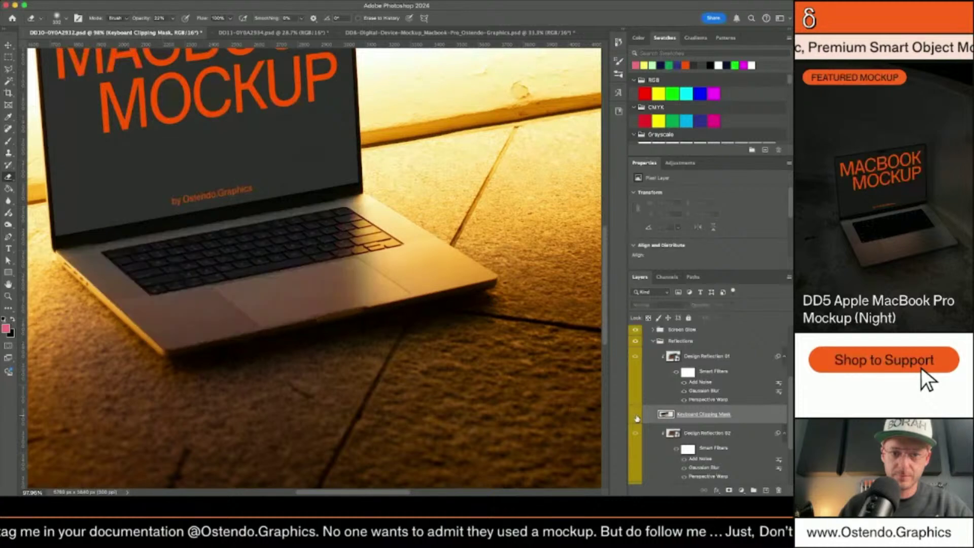
{"action": "left_click", "coordinate": [636, 416]}
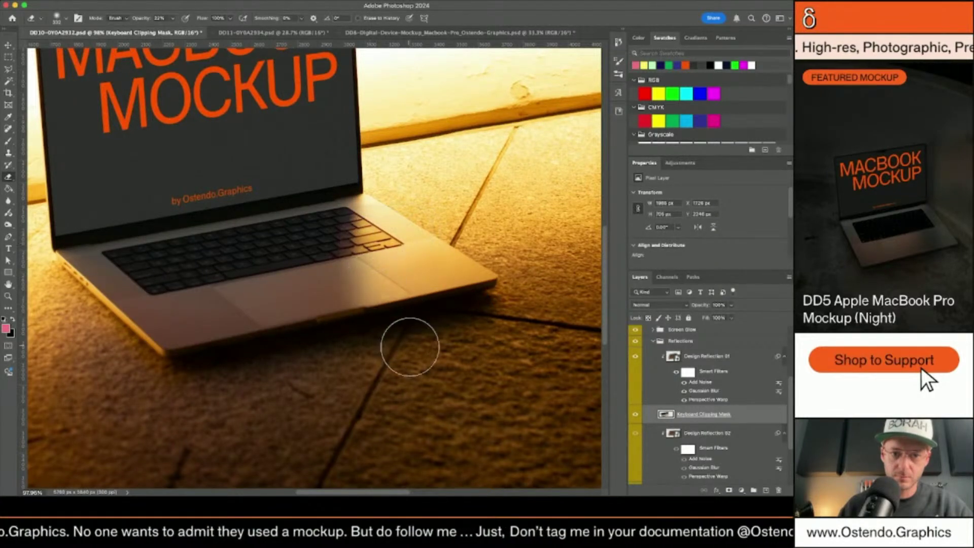
Switch back to the Move tool and save the DD10 mockup document with the softened keyboard reflection.
{"action": "scroll", "coordinate": [472, 284], "scroll_direction": "down", "scroll_amount": 5}
{"action": "key", "text": "v"}
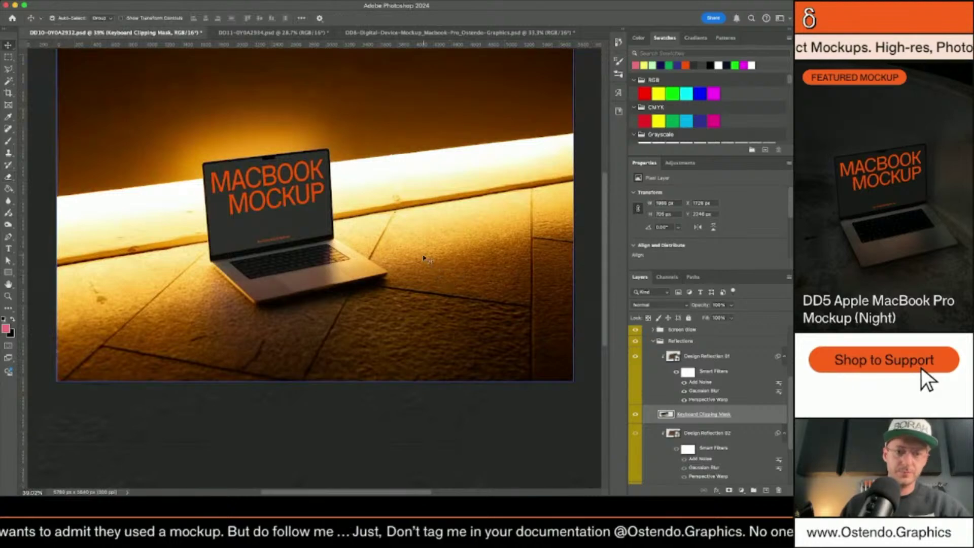
{"action": "scroll", "coordinate": [437, 267], "scroll_direction": "down", "scroll_amount": 2}
{"action": "key", "text": "super+s"}
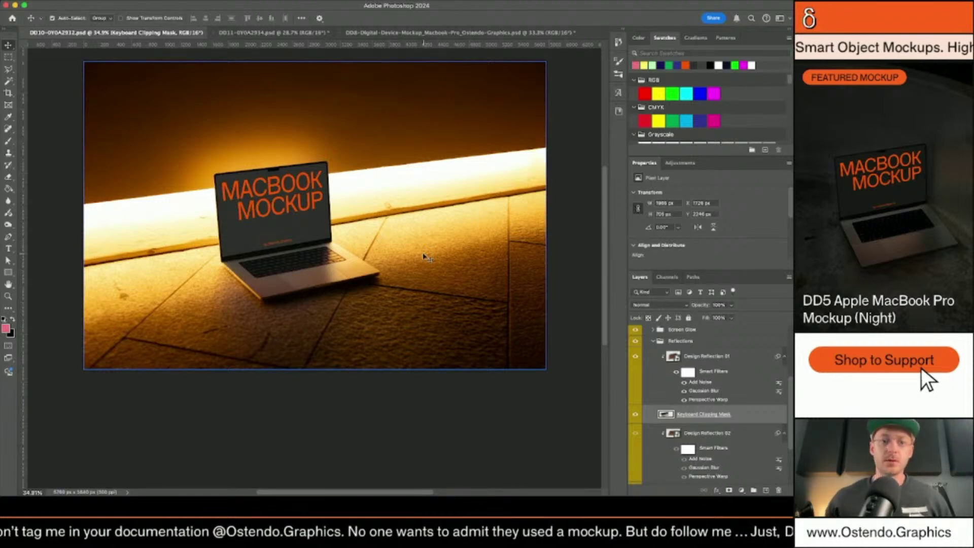
Replace Light Spill Clipping Mask with the Screen Light Spill Mask layer in the Reflections group and clip Design Reflection 02 to it.
{"action": "left_click", "coordinate": [675, 434]}
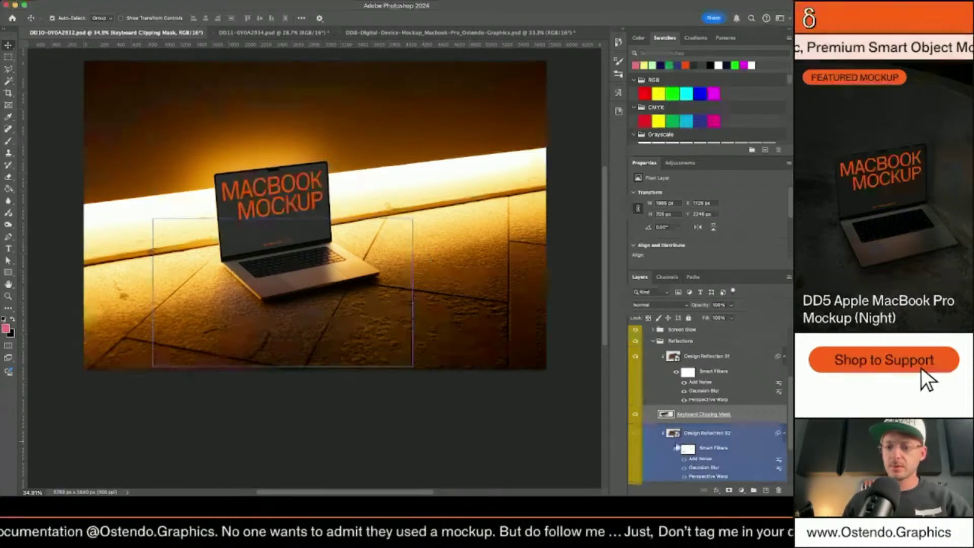
{"action": "scroll", "coordinate": [675, 436], "scroll_direction": "down", "scroll_amount": 3}
{"action": "left_click", "coordinate": [674, 437]}
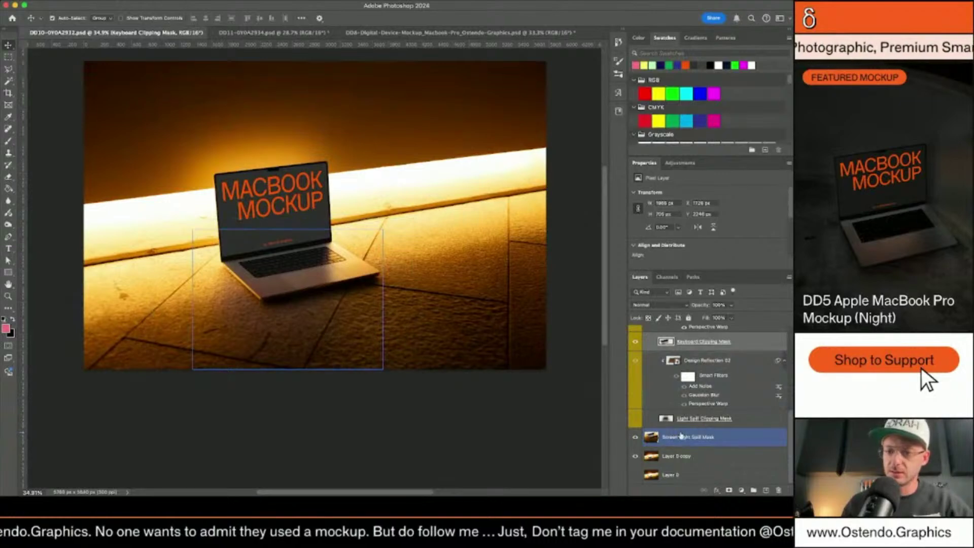
{"action": "left_click_drag", "start_coordinate": [688, 439], "coordinate": [654, 437]}
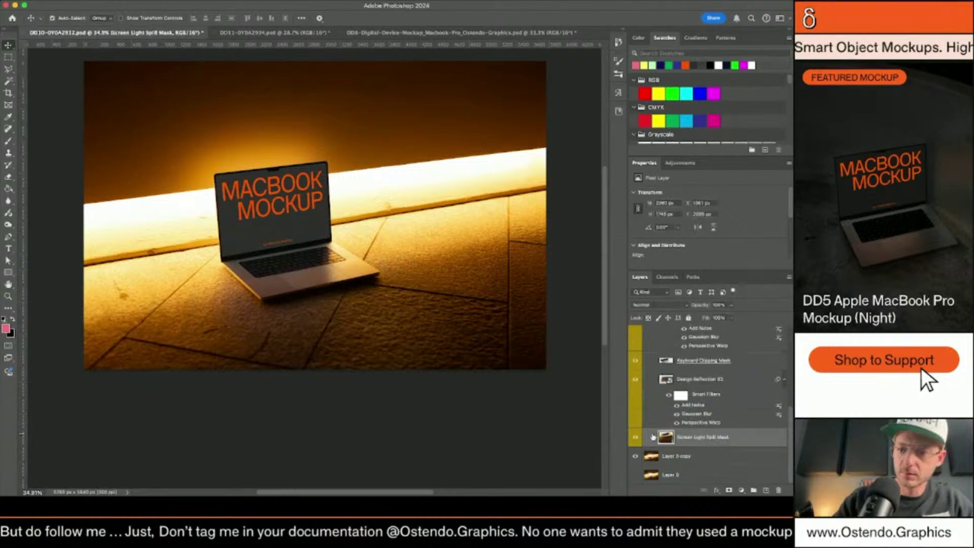
{"action": "left_click", "coordinate": [650, 430], "text": "alt"}
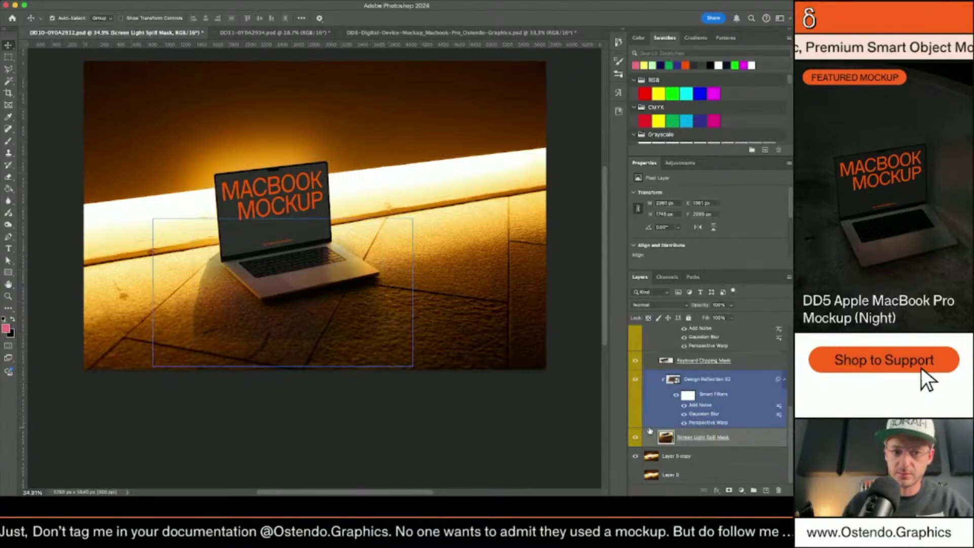
Toggle Design Reflection 02's visibility to examine the light spill on the floor around the laptop.
{"action": "left_click", "coordinate": [635, 380]}
{"action": "left_click", "coordinate": [635, 380]}
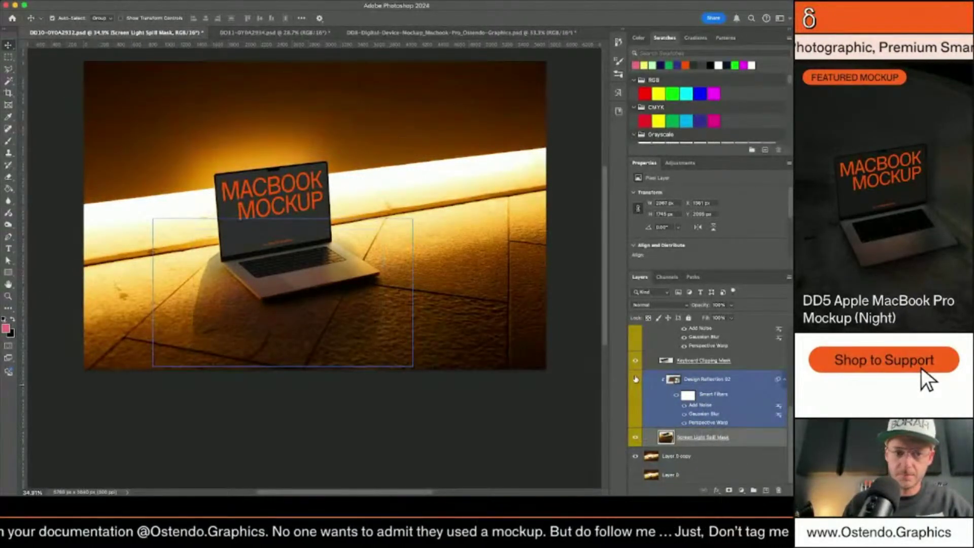
{"action": "left_click", "coordinate": [635, 379]}
{"action": "left_click", "coordinate": [635, 380]}
{"action": "left_click", "coordinate": [636, 379]}
{"action": "left_click", "coordinate": [635, 380]}
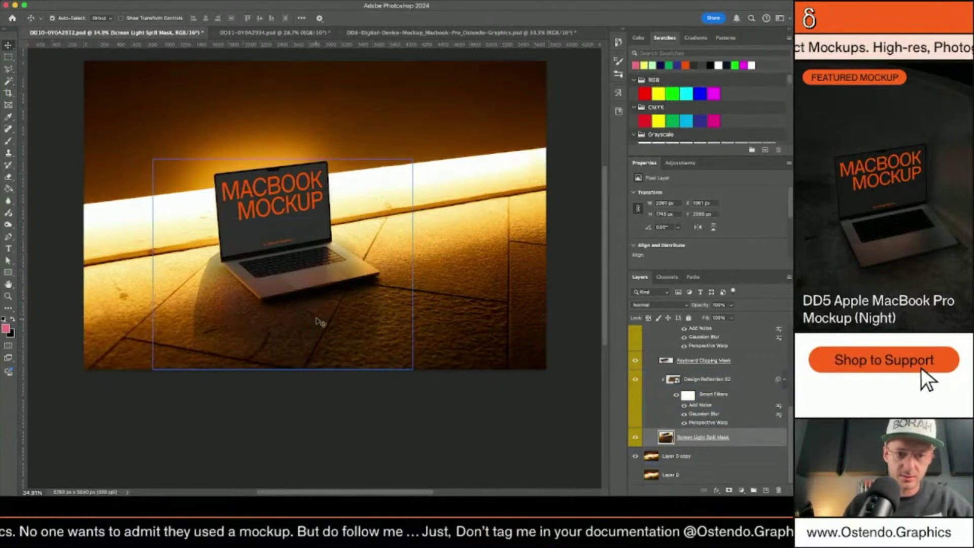
{"action": "left_click", "coordinate": [634, 381]}
{"action": "left_click", "coordinate": [634, 381]}
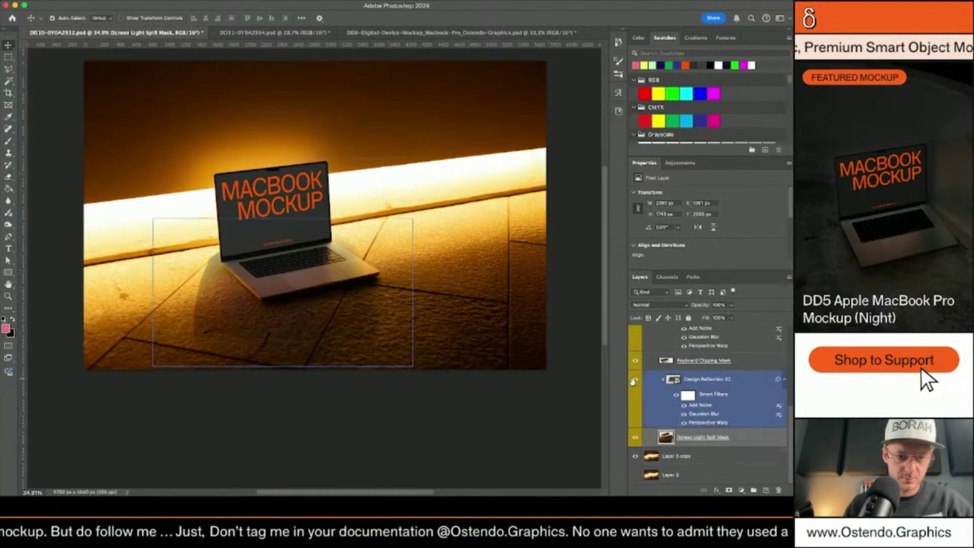
{"action": "left_click", "coordinate": [634, 381]}
{"action": "left_click", "coordinate": [634, 380]}
Fade the hard edges of Screen Light Spill Mask on the floor with the Eraser and compare with Design Reflection 02 hidden.
{"action": "key", "text": "e"}
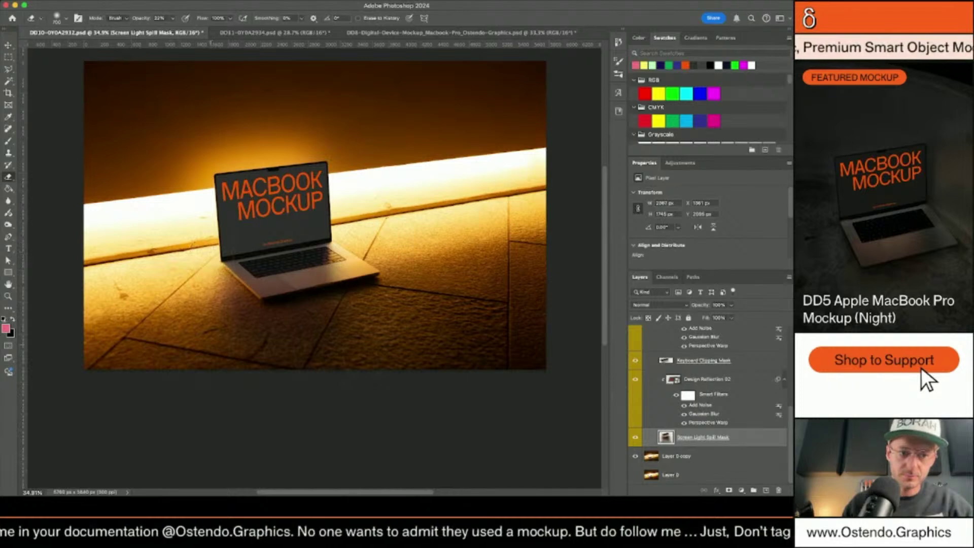
{"action": "left_click", "coordinate": [636, 380]}
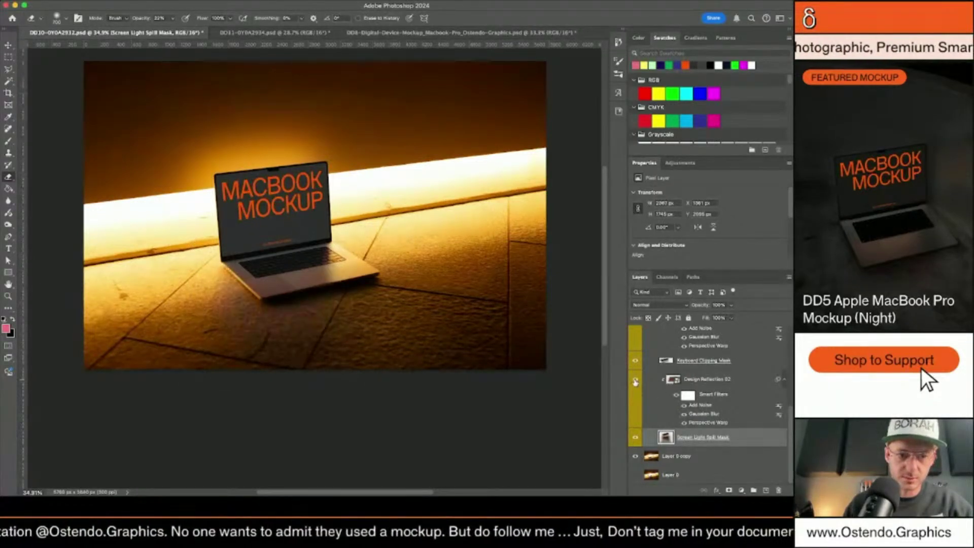
{"action": "left_click", "coordinate": [636, 381]}
{"action": "left_click", "coordinate": [635, 381]}
{"action": "left_click", "coordinate": [635, 381]}
{"action": "left_click", "coordinate": [635, 382]}
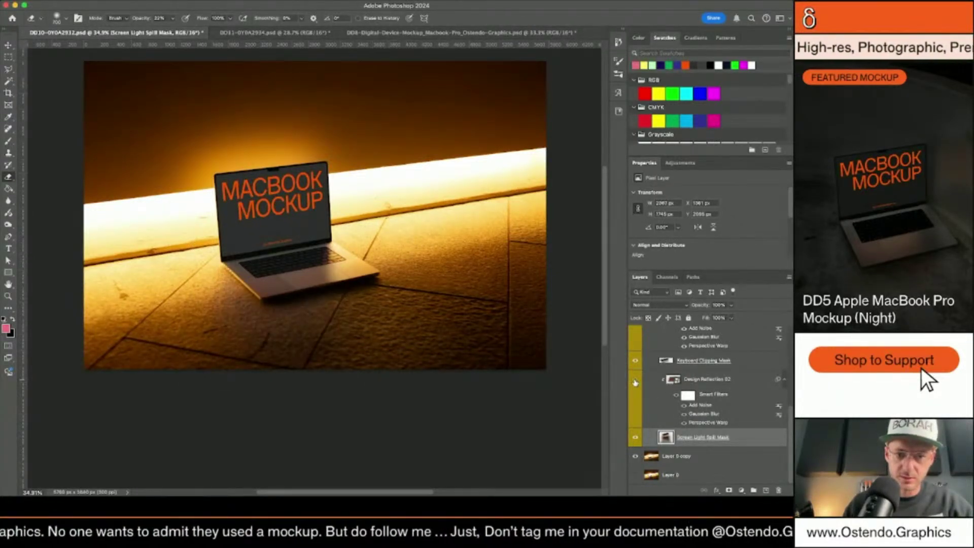
{"action": "left_click", "coordinate": [635, 382]}
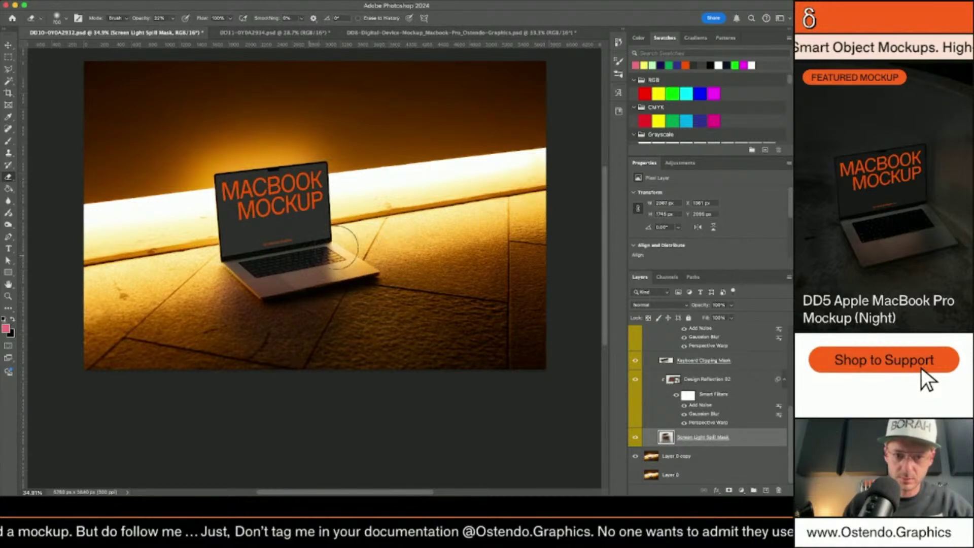
Hide and show Design Reflection 02 repeatedly to check how the erased light spill blends into the floor.
{"action": "left_click", "coordinate": [635, 382]}
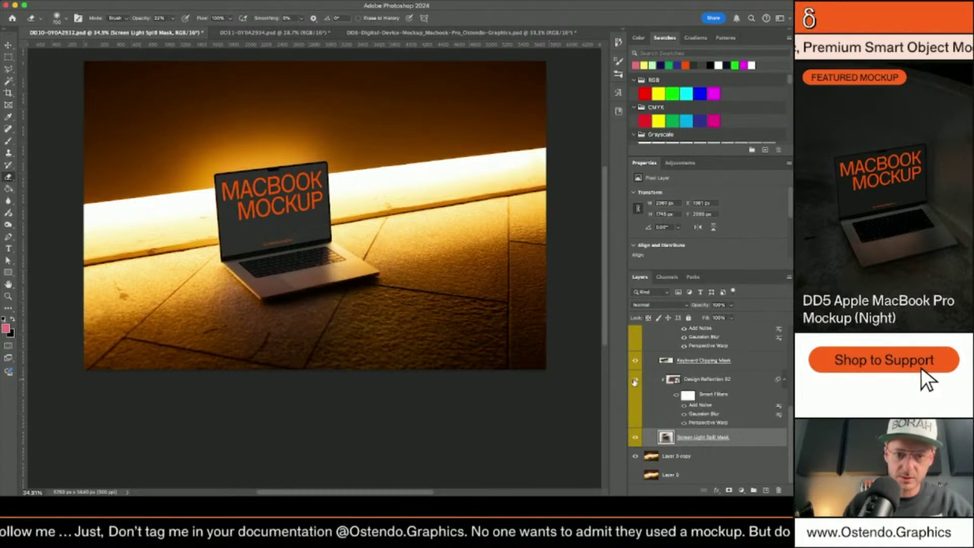
{"action": "left_click", "coordinate": [635, 382]}
{"action": "left_click", "coordinate": [635, 382]}
{"action": "left_click", "coordinate": [634, 382]}
{"action": "left_click", "coordinate": [634, 383]}
{"action": "left_click", "coordinate": [634, 383]}
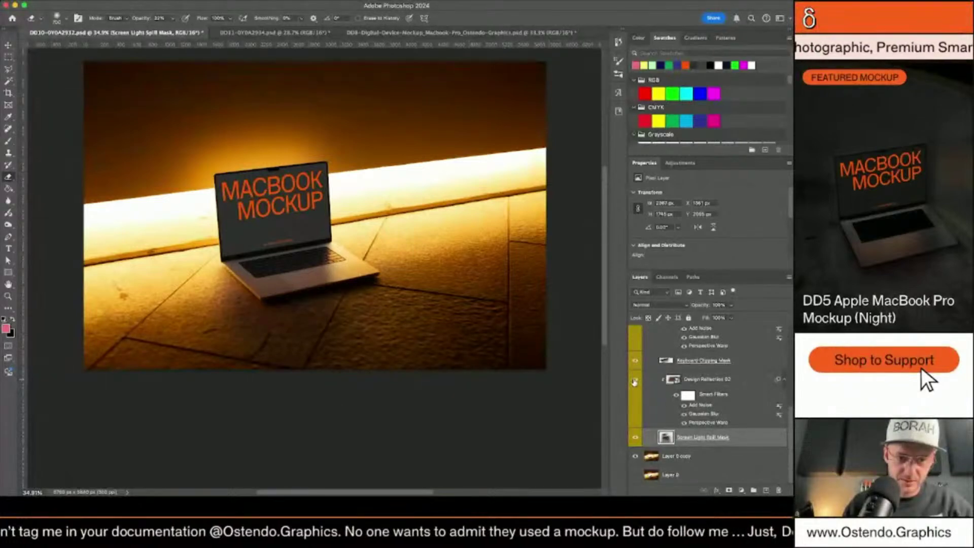
{"action": "left_click", "coordinate": [635, 383]}
{"action": "left_click", "coordinate": [634, 382]}
{"action": "left_click", "coordinate": [634, 383]}
{"action": "left_click", "coordinate": [634, 382]}
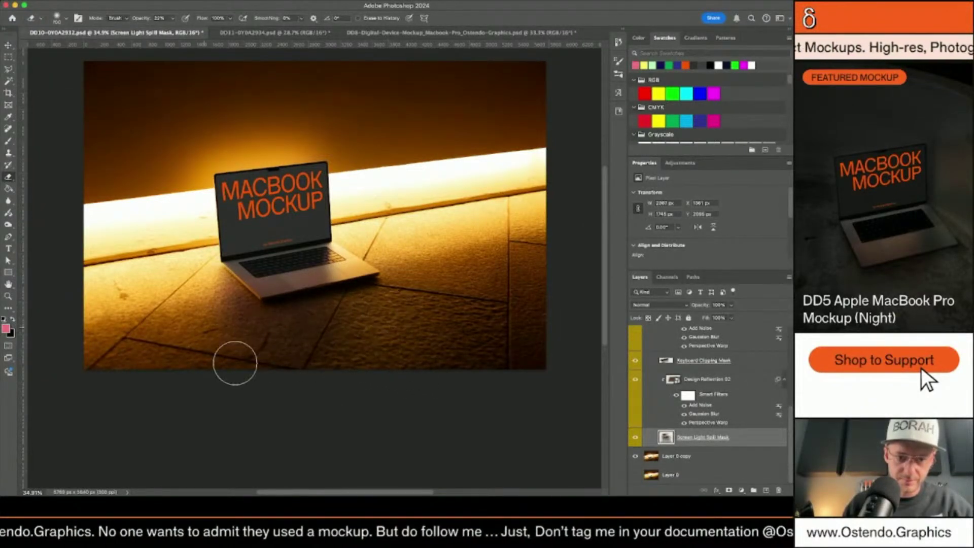
{"action": "left_click", "coordinate": [635, 381]}
{"action": "left_click", "coordinate": [635, 381]}
{"action": "left_click", "coordinate": [635, 380]}
{"action": "left_click", "coordinate": [635, 381]}
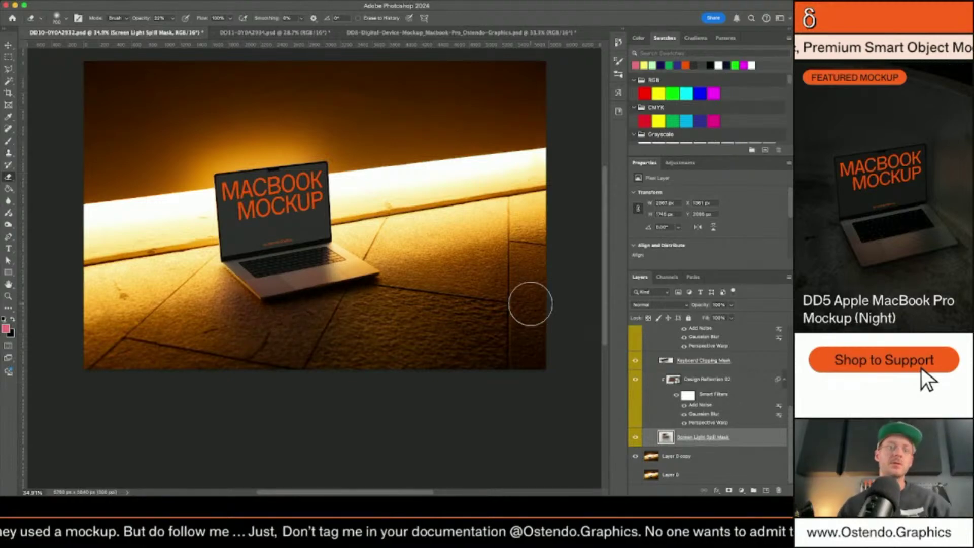
Return to the Move tool and save the DD10 mockup document with the blended floor light spill.
{"action": "key", "text": "v"}
{"action": "scroll", "coordinate": [448, 226], "scroll_direction": "down", "scroll_amount": 3}
{"action": "left_click", "coordinate": [449, 227]}
{"action": "scroll", "coordinate": [449, 227], "scroll_direction": "up", "scroll_amount": 2}
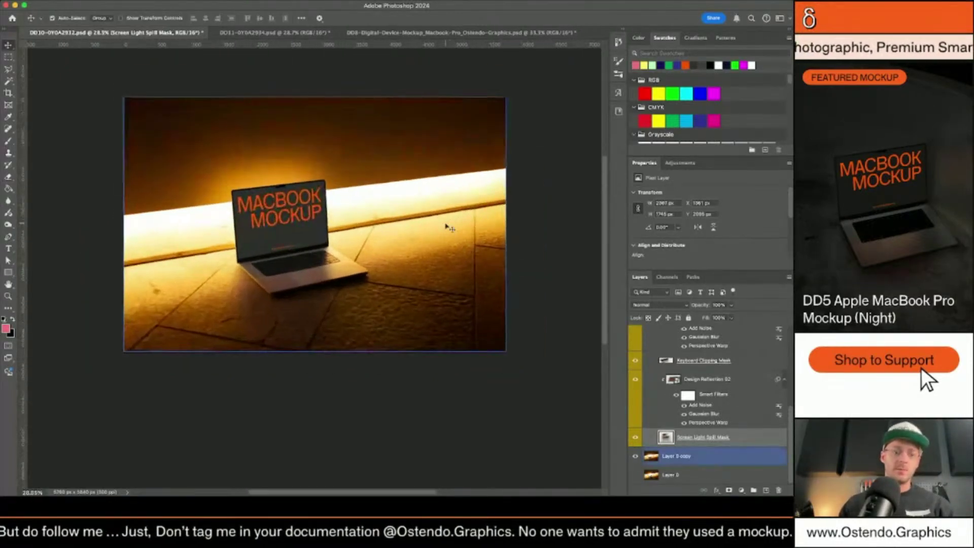
{"action": "key", "text": "super+s"}
{"action": "scroll", "coordinate": [449, 227], "scroll_direction": "up", "scroll_amount": 3}
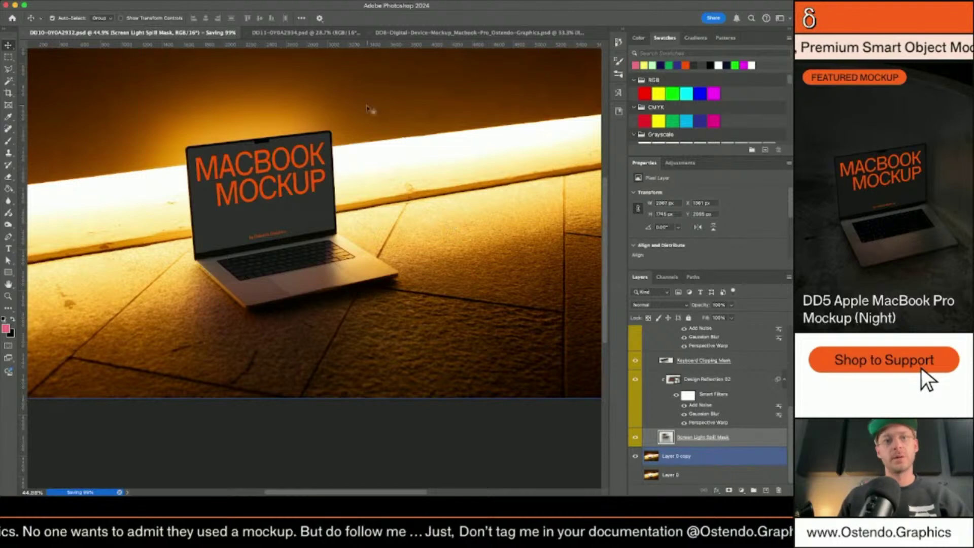
Switch to the DD11 document, expand the Design Warped group, and hide its Reflections and Screen Glow groups.
{"action": "left_click", "coordinate": [295, 34]}
{"action": "left_click", "coordinate": [651, 369]}
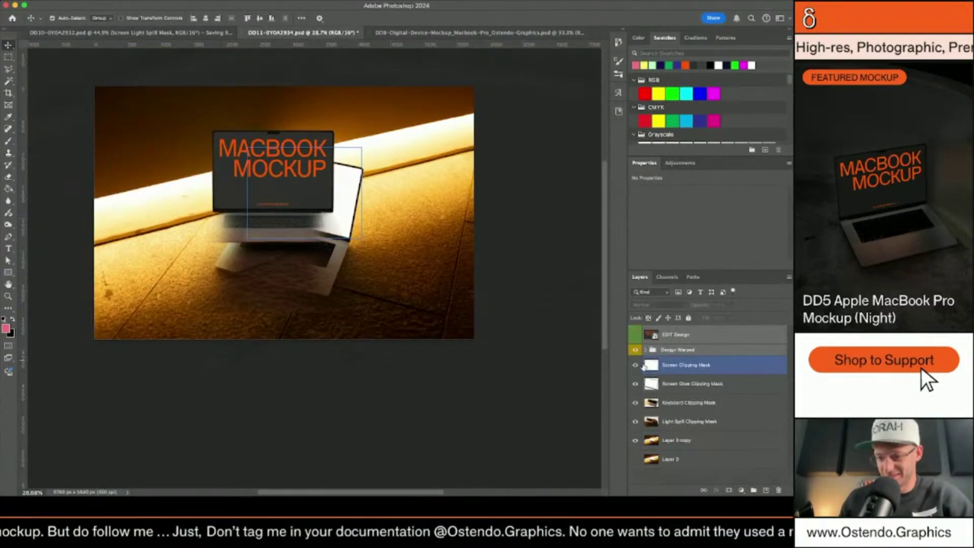
{"action": "left_click", "coordinate": [645, 350]}
{"action": "left_click", "coordinate": [646, 350]}
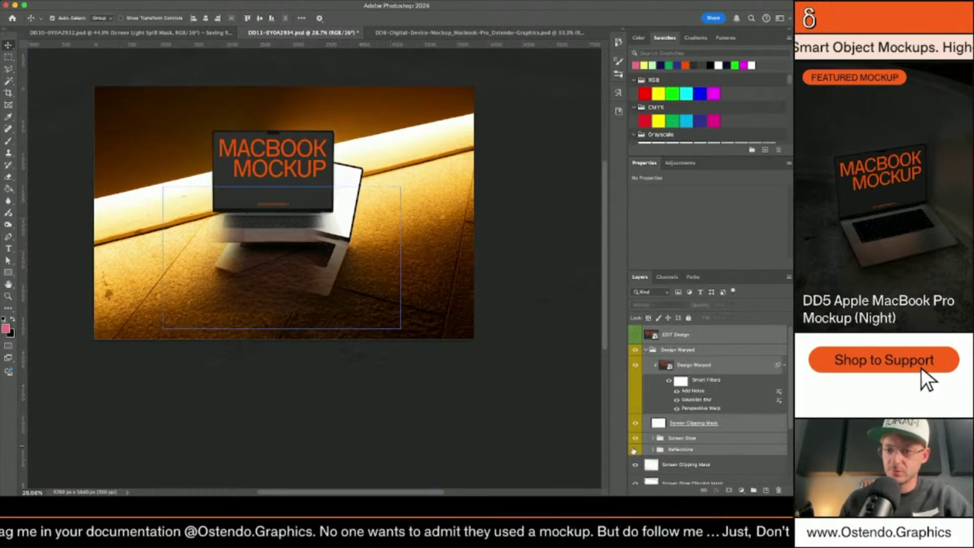
{"action": "left_click", "coordinate": [634, 450]}
{"action": "left_click", "coordinate": [634, 438]}
Replace the Design Warped group's old mask layer with DD11's Screen Clipping Mask and clip the Design Warped smart object to it.
{"action": "left_click", "coordinate": [680, 467]}
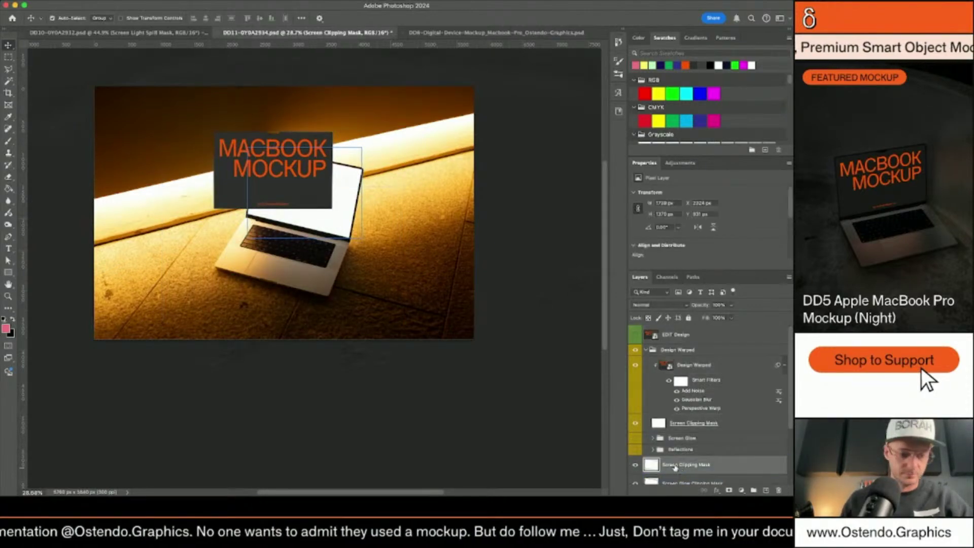
{"action": "left_click_drag", "start_coordinate": [676, 466], "coordinate": [682, 418]}
{"action": "left_click", "coordinate": [689, 444]}
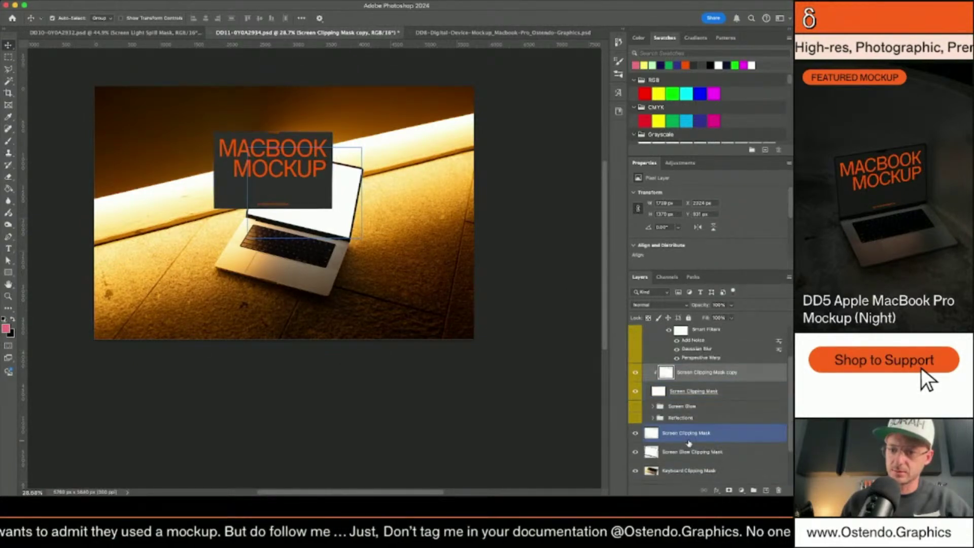
{"action": "left_click_drag", "start_coordinate": [688, 443], "coordinate": [655, 394]}
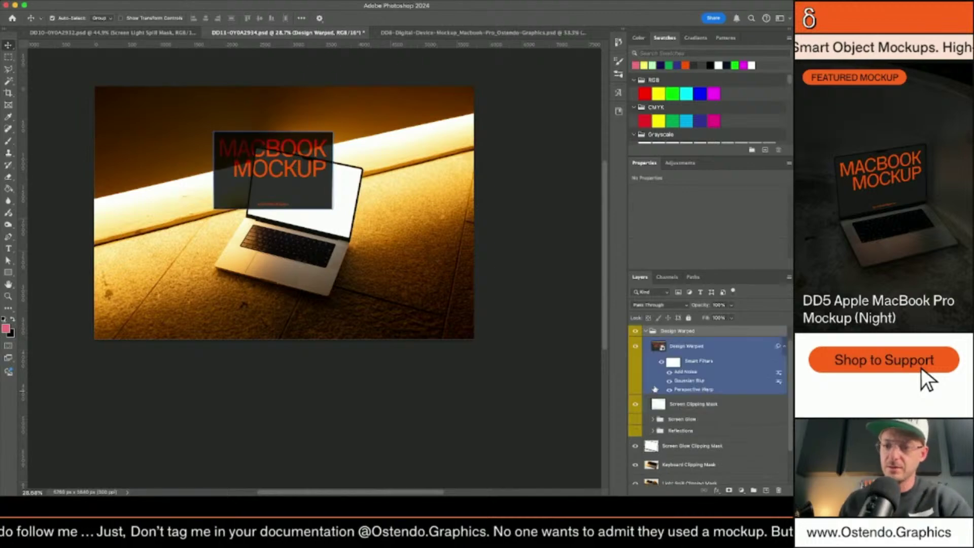
{"action": "left_click", "coordinate": [654, 395], "text": "alt"}
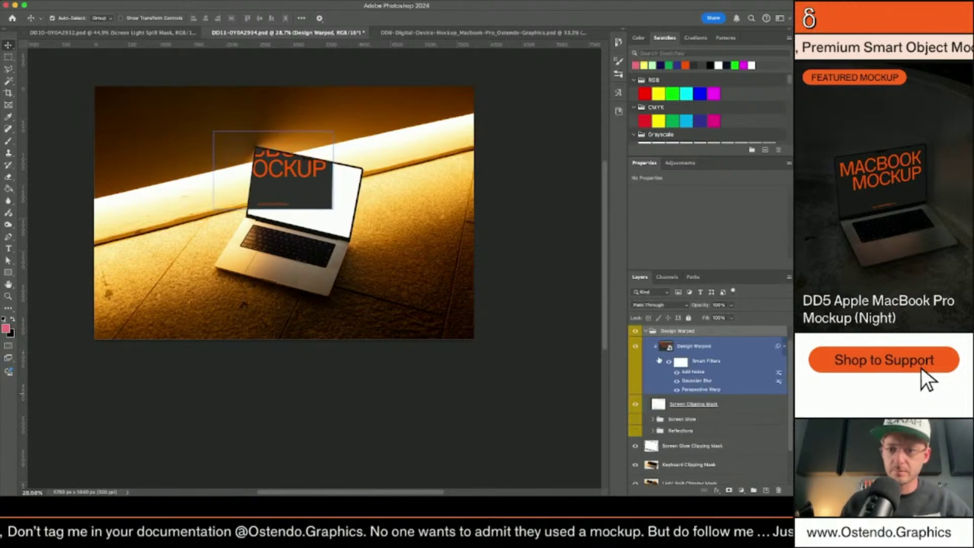
Warp the Design Warped smart object so its four corners roughly match the corners of the laptop screen.
{"action": "left_click", "coordinate": [661, 346]}
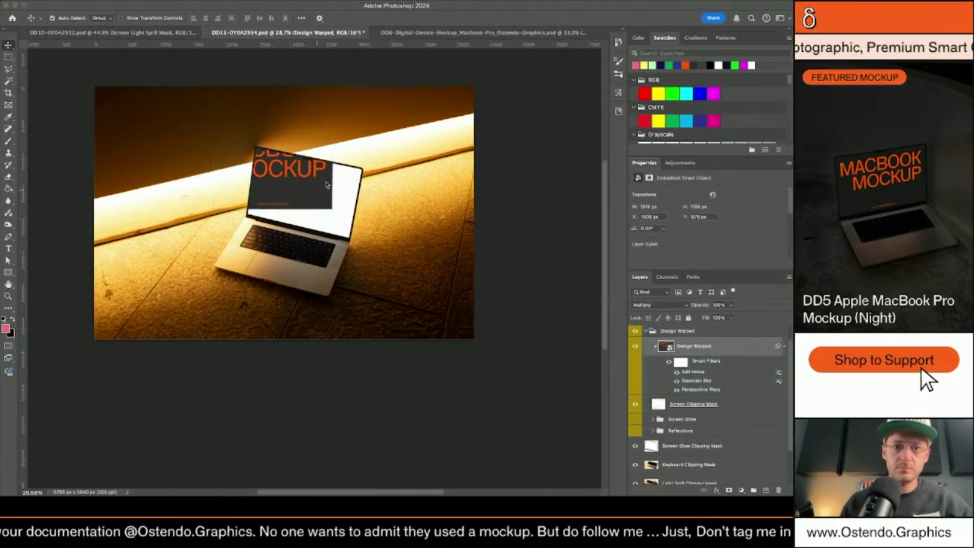
{"action": "key", "text": "ctrl+t"}
{"action": "scroll", "coordinate": [354, 154], "scroll_direction": "up", "scroll_amount": 5}
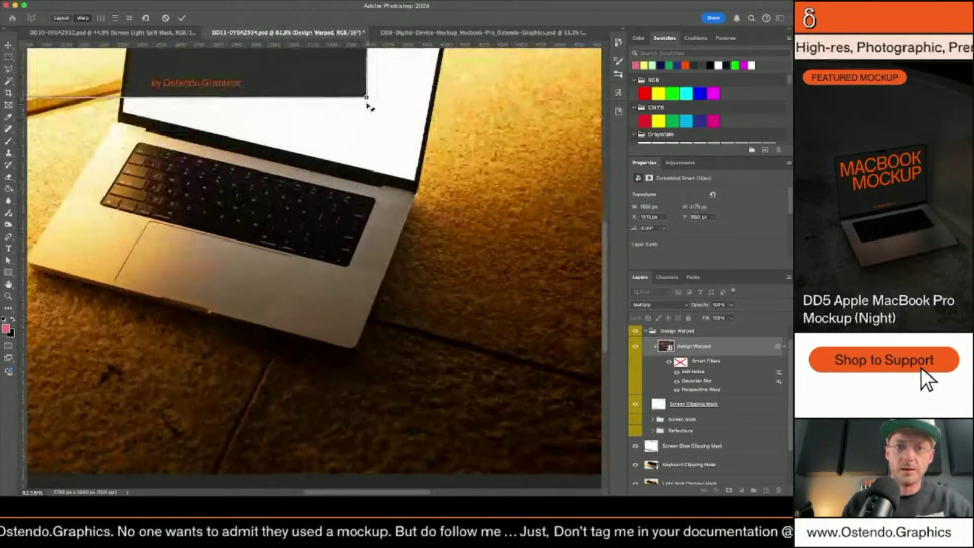
{"action": "left_click_drag", "start_coordinate": [366, 98], "coordinate": [417, 185]}
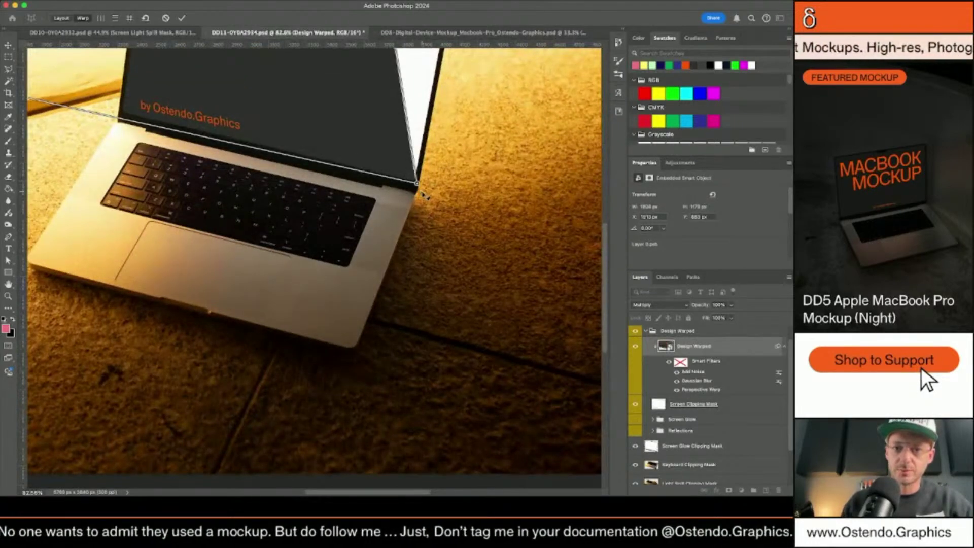
{"action": "scroll", "coordinate": [423, 195], "scroll_direction": "up", "scroll_amount": 5}
{"action": "scroll", "coordinate": [425, 197], "scroll_direction": "up", "scroll_amount": 5}
{"action": "left_click_drag", "start_coordinate": [369, 153], "coordinate": [454, 257]}
{"action": "scroll", "coordinate": [385, 213], "scroll_direction": "left", "scroll_amount": 8}
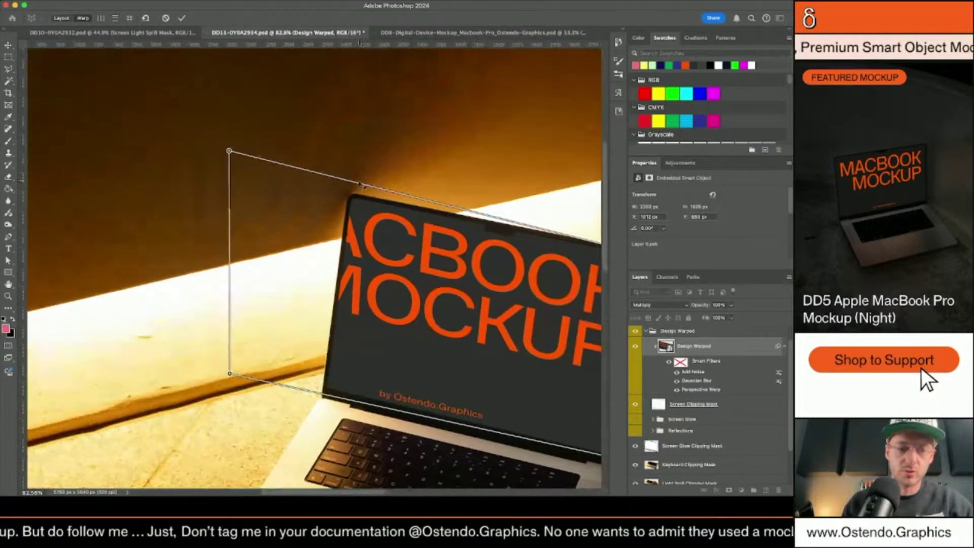
{"action": "left_click_drag", "start_coordinate": [231, 152], "coordinate": [350, 195]}
{"action": "left_click_drag", "start_coordinate": [231, 374], "coordinate": [323, 390]}
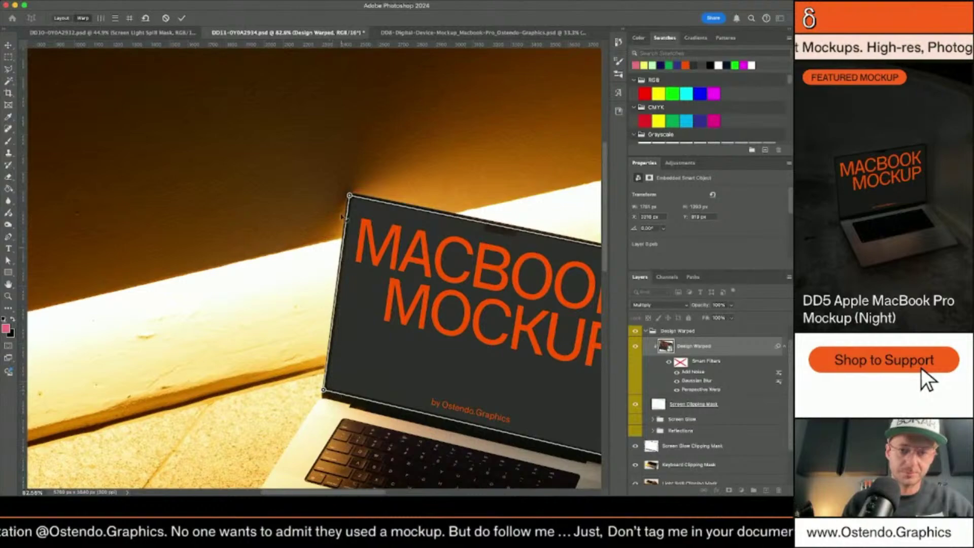
Refine the warp's two left corners so they sit just outside the screen's inner bezel edge.
{"action": "scroll", "coordinate": [336, 394], "scroll_direction": "up", "scroll_amount": 8}
{"action": "scroll", "coordinate": [363, 293], "scroll_direction": "up", "scroll_amount": 1}
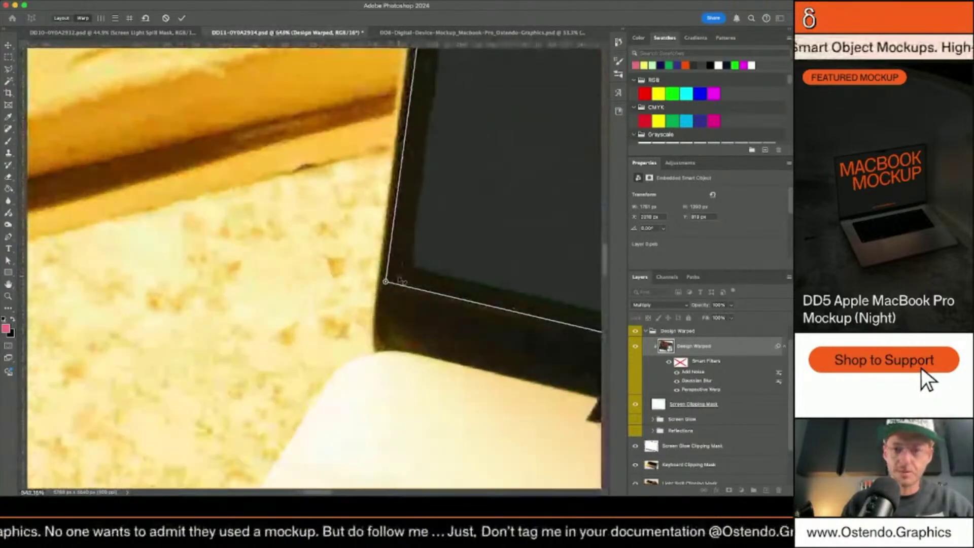
{"action": "left_click_drag", "start_coordinate": [386, 282], "coordinate": [403, 274]}
{"action": "scroll", "coordinate": [432, 247], "scroll_direction": "up", "scroll_amount": 15}
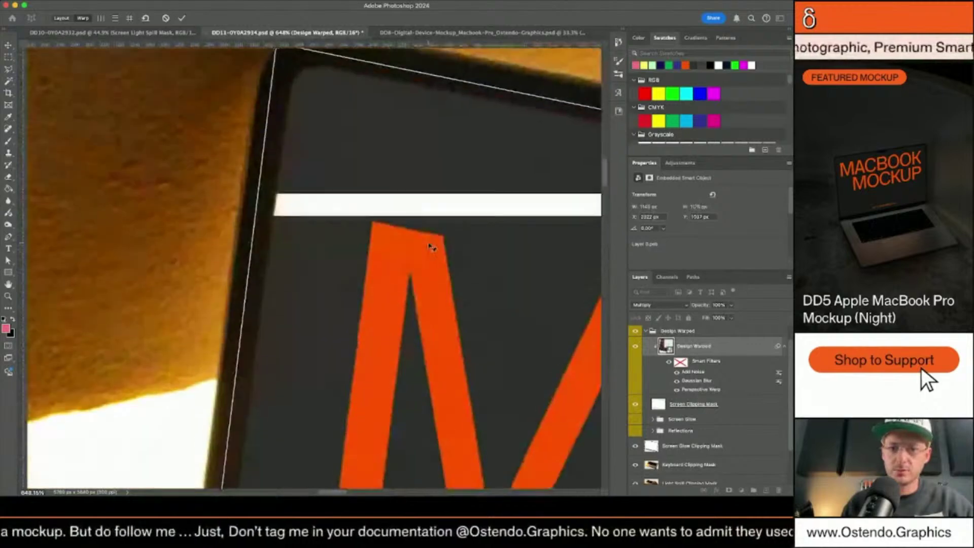
{"action": "scroll", "coordinate": [400, 248], "scroll_direction": "down", "scroll_amount": 3}
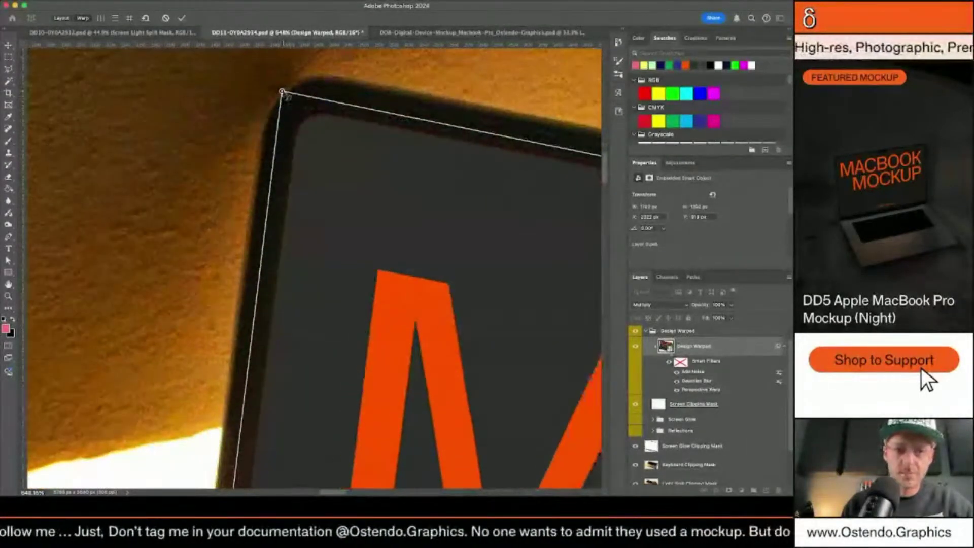
{"action": "left_click_drag", "start_coordinate": [282, 92], "coordinate": [294, 100]}
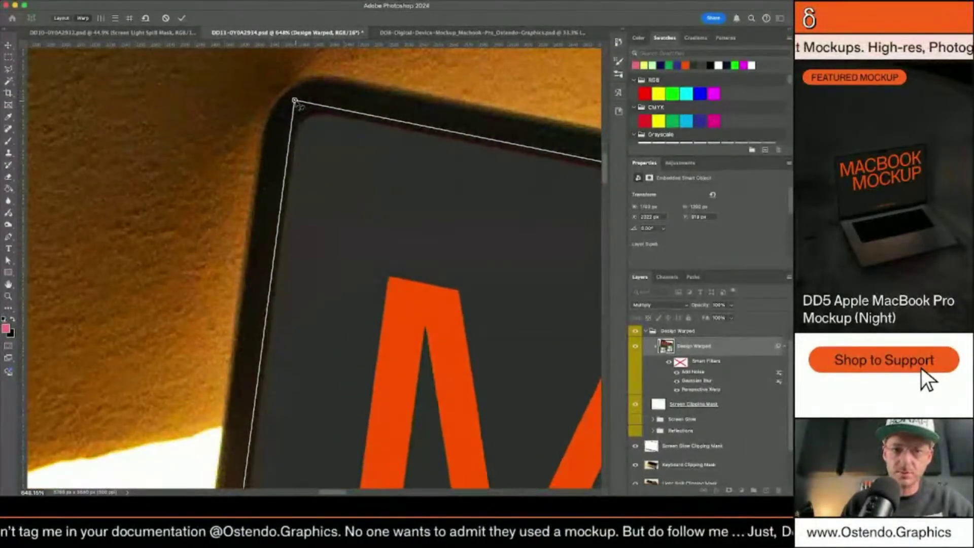
Refine the warp's two right corners against the screen's bezel and apply the transformation to Design Warped.
{"action": "scroll", "coordinate": [344, 167], "scroll_direction": "right", "scroll_amount": 15}
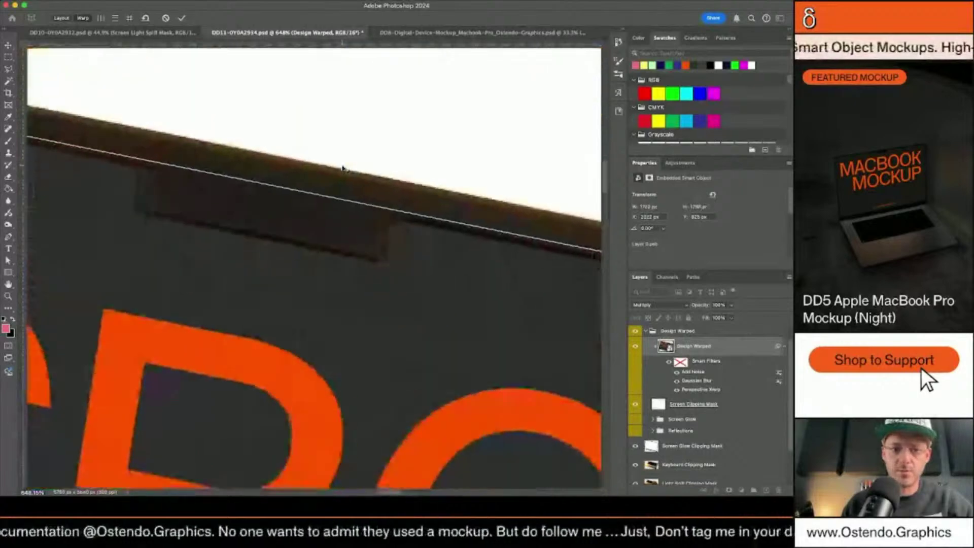
{"action": "scroll", "coordinate": [344, 167], "scroll_direction": "down", "scroll_amount": 3}
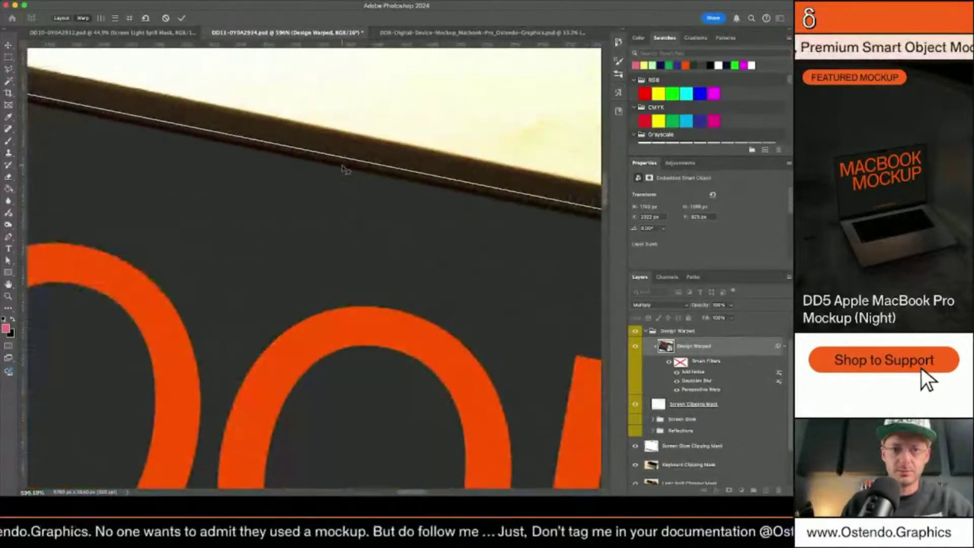
{"action": "scroll", "coordinate": [345, 169], "scroll_direction": "right", "scroll_amount": 10}
{"action": "scroll", "coordinate": [348, 167], "scroll_direction": "down", "scroll_amount": 5}
{"action": "left_click_drag", "start_coordinate": [443, 157], "coordinate": [438, 163]}
{"action": "scroll", "coordinate": [437, 162], "scroll_direction": "down", "scroll_amount": 15}
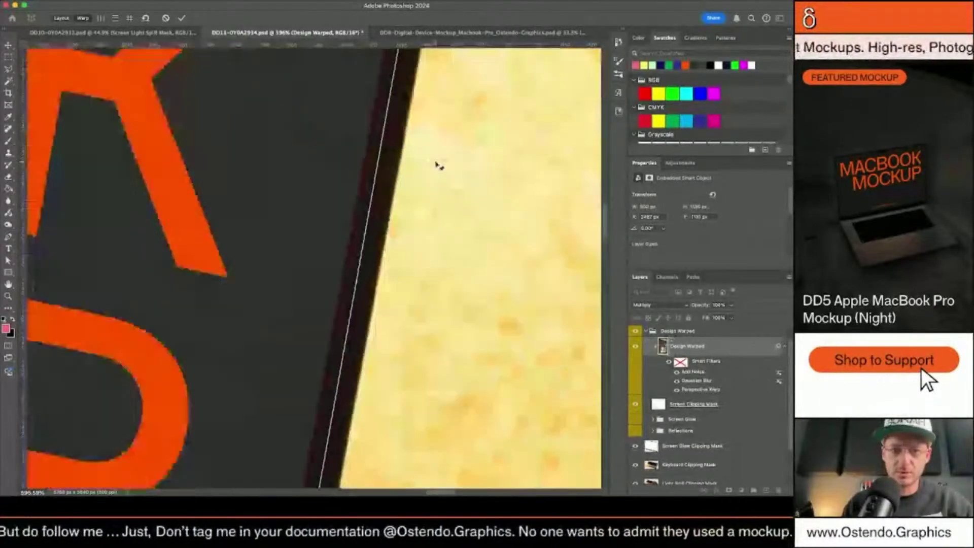
{"action": "scroll", "coordinate": [268, 274], "scroll_direction": "down", "scroll_amount": 3}
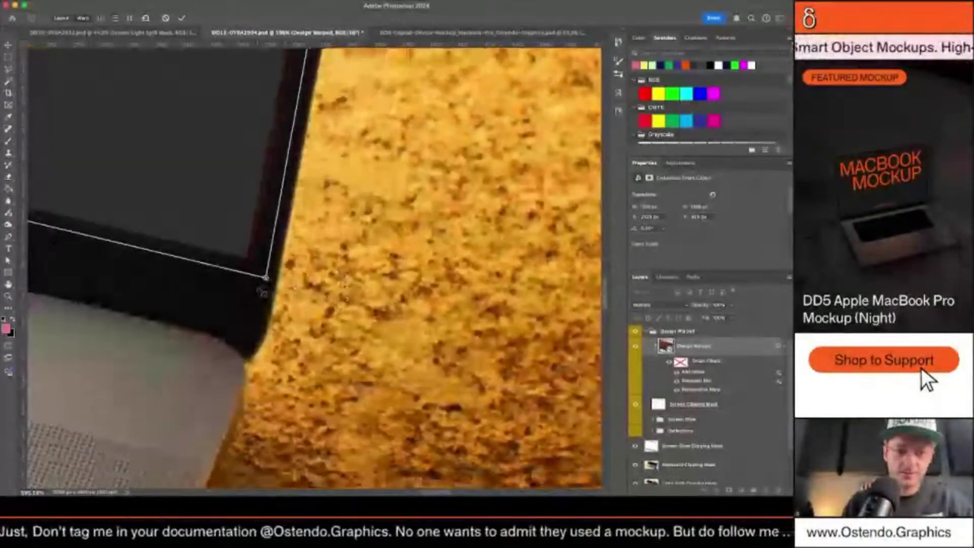
{"action": "left_click_drag", "start_coordinate": [267, 253], "coordinate": [257, 243]}
{"action": "scroll", "coordinate": [258, 244], "scroll_direction": "down", "scroll_amount": 6}
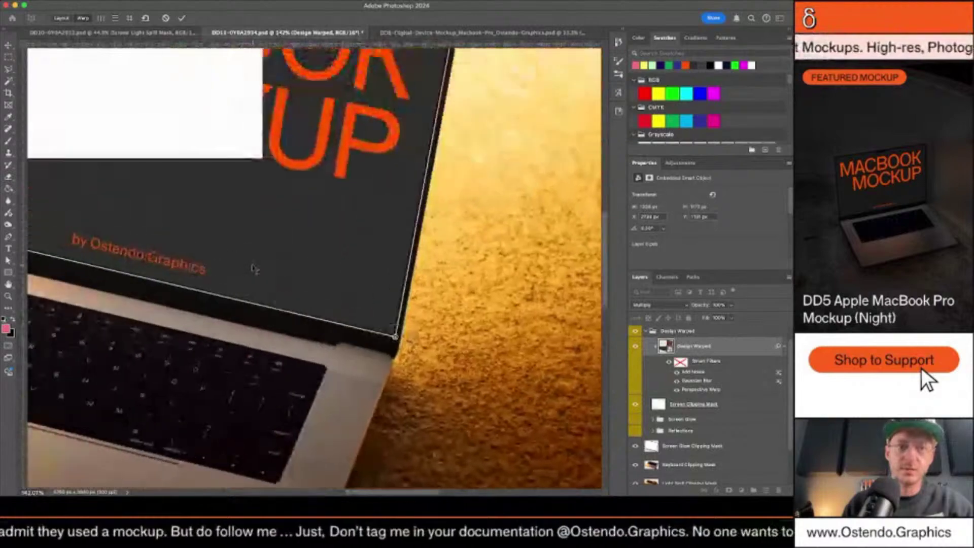
{"action": "scroll", "coordinate": [252, 267], "scroll_direction": "left", "scroll_amount": 5}
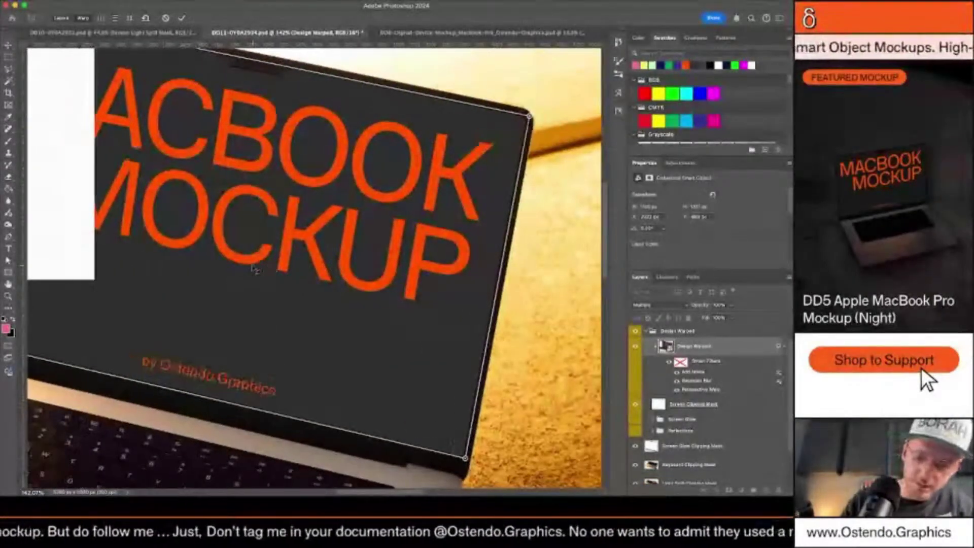
{"action": "key", "text": "Return"}
Examine the warped design's edges up close around the notch and along the top and left bezels.
{"action": "scroll", "coordinate": [257, 91], "scroll_direction": "up", "scroll_amount": 5}
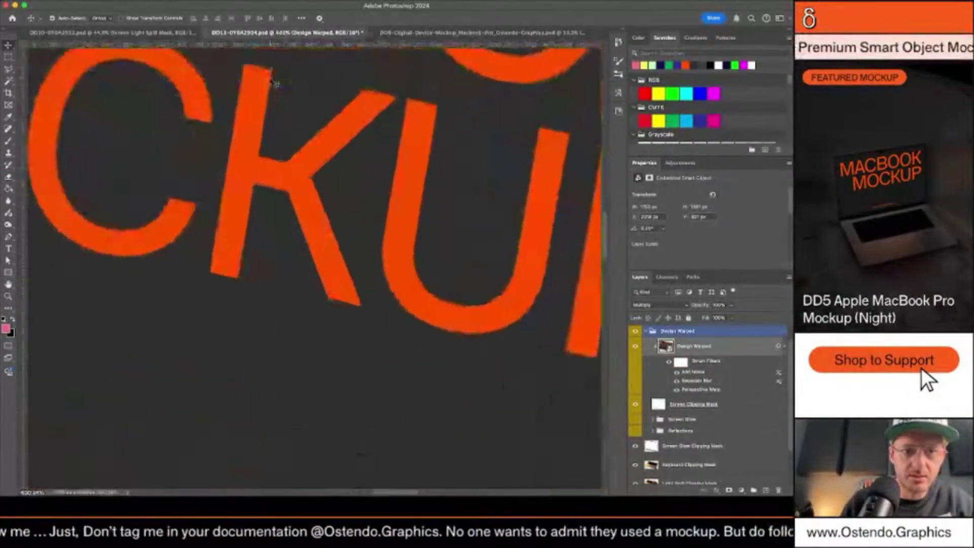
{"action": "scroll", "coordinate": [257, 83], "scroll_direction": "up", "scroll_amount": 4}
{"action": "left_click", "coordinate": [174, 165]}
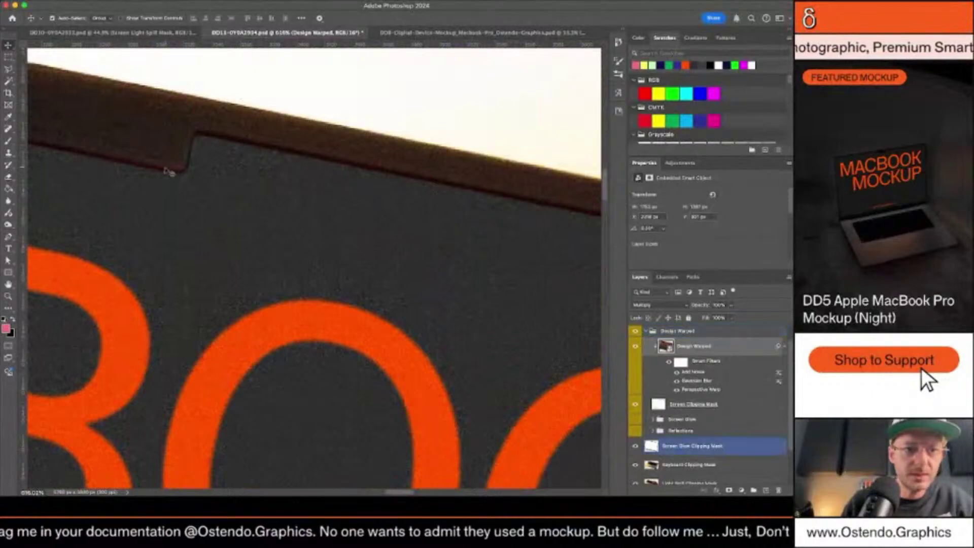
{"action": "scroll", "coordinate": [170, 168], "scroll_direction": "up", "scroll_amount": 3}
{"action": "scroll", "coordinate": [169, 168], "scroll_direction": "left", "scroll_amount": 3}
{"action": "left_click", "coordinate": [213, 132]}
{"action": "scroll", "coordinate": [239, 107], "scroll_direction": "up", "scroll_amount": 3}
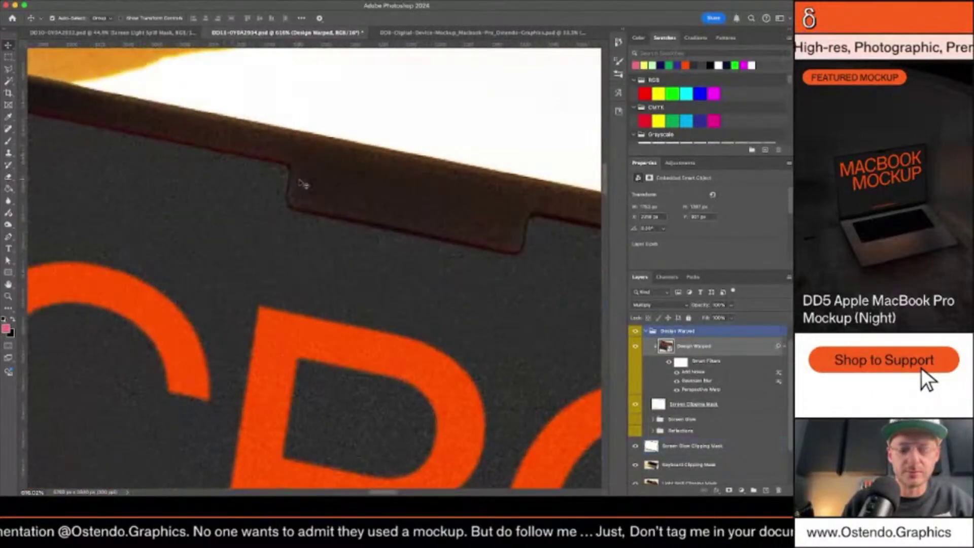
{"action": "scroll", "coordinate": [230, 156], "scroll_direction": "left", "scroll_amount": 10}
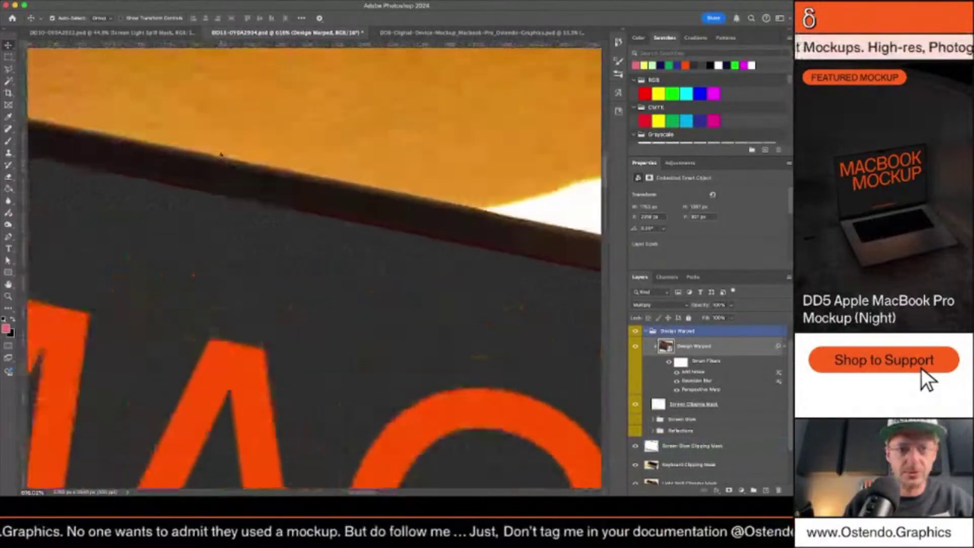
{"action": "scroll", "coordinate": [298, 171], "scroll_direction": "down", "scroll_amount": 10}
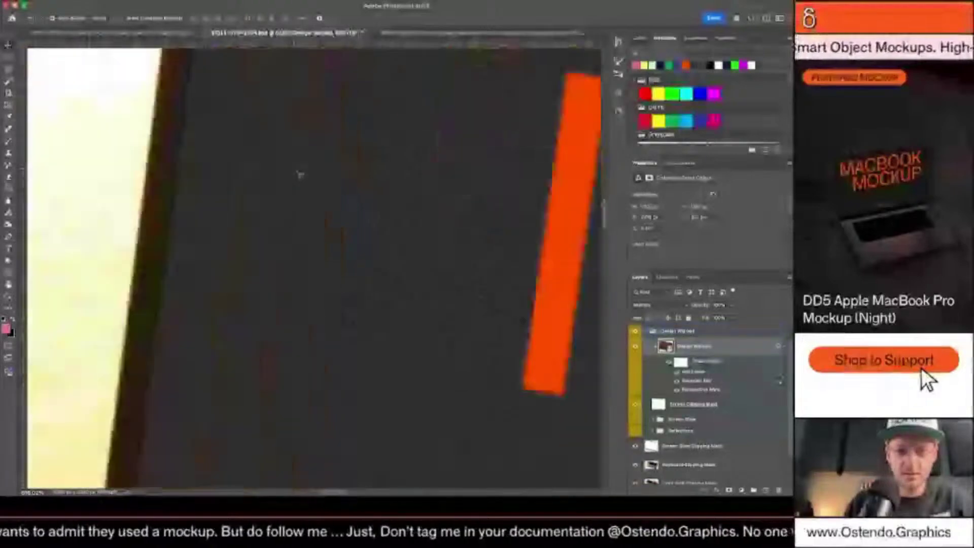
Soften the Screen Clipping Mask layer's edge with the Blur tool at the laptop screen's top-left corner and adjoining top bezel.
{"action": "left_click", "coordinate": [720, 403]}
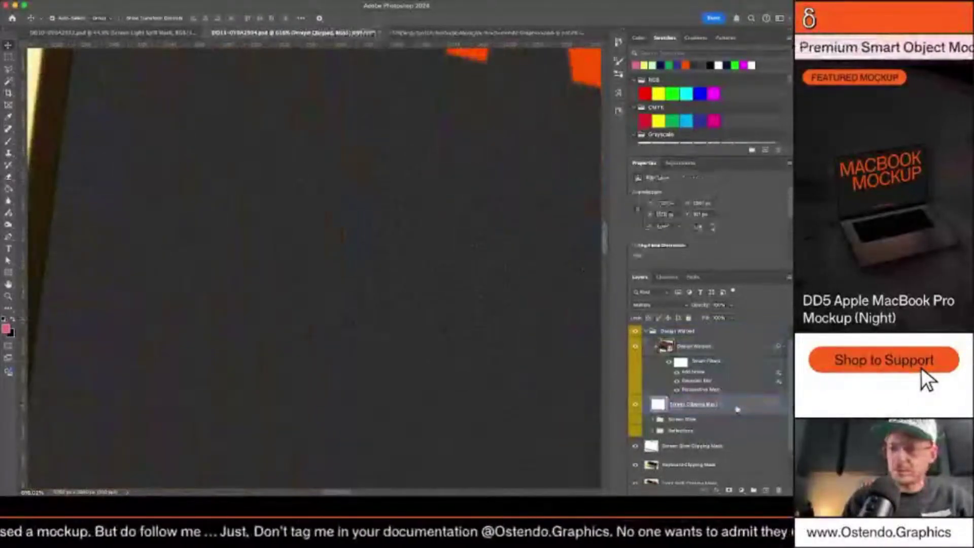
{"action": "scroll", "coordinate": [333, 198], "scroll_direction": "up", "scroll_amount": 10}
{"action": "scroll", "coordinate": [333, 198], "scroll_direction": "up", "scroll_amount": 10}
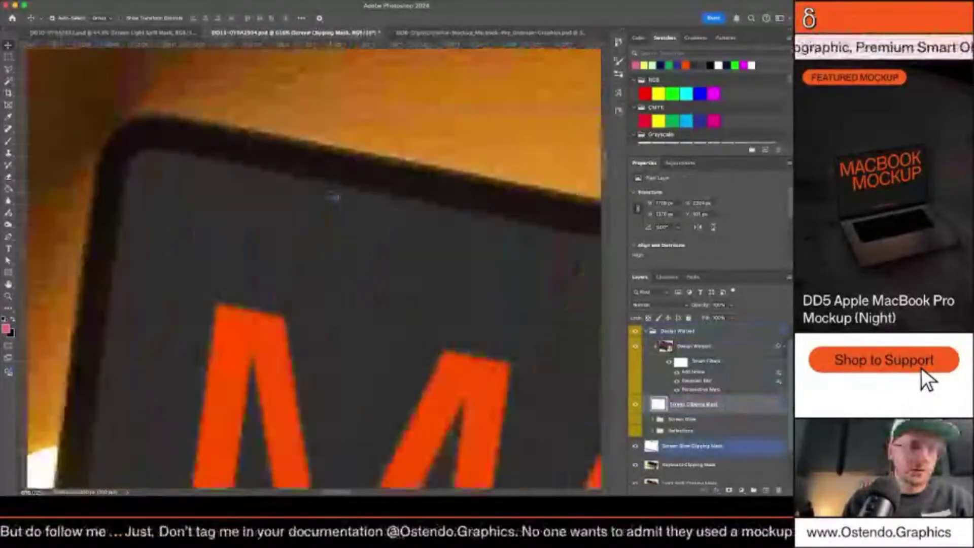
{"action": "key", "text": "b"}
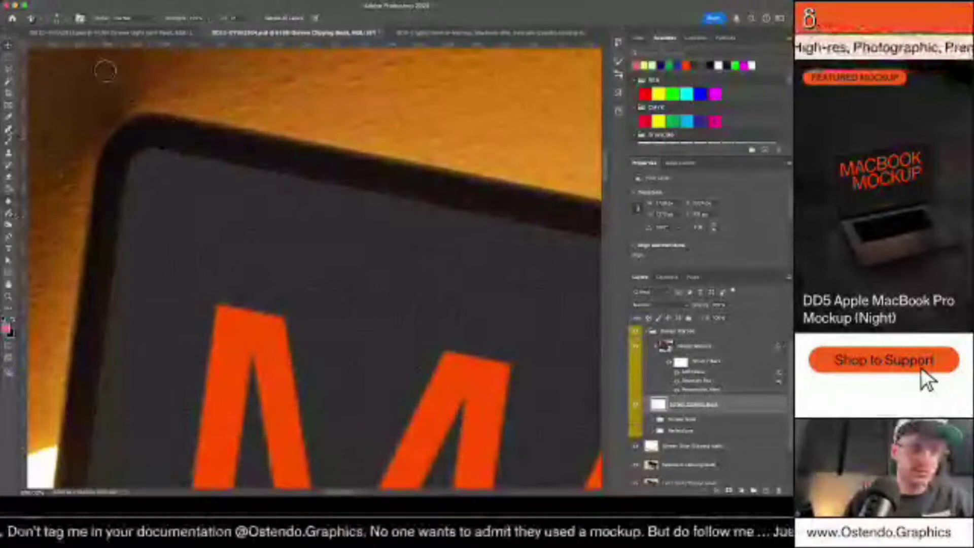
{"action": "key", "text": "r"}
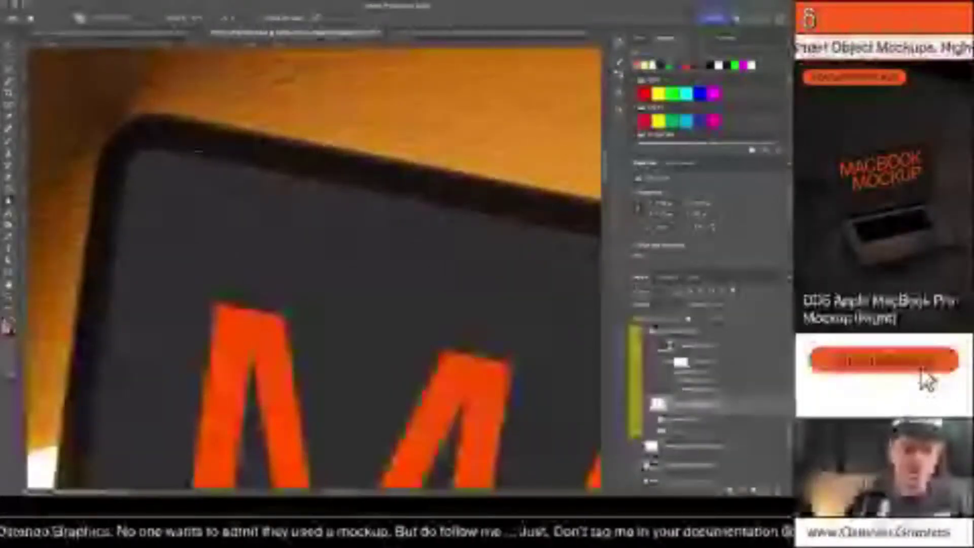
{"action": "left_click_drag", "start_coordinate": [269, 166], "coordinate": [470, 194]}
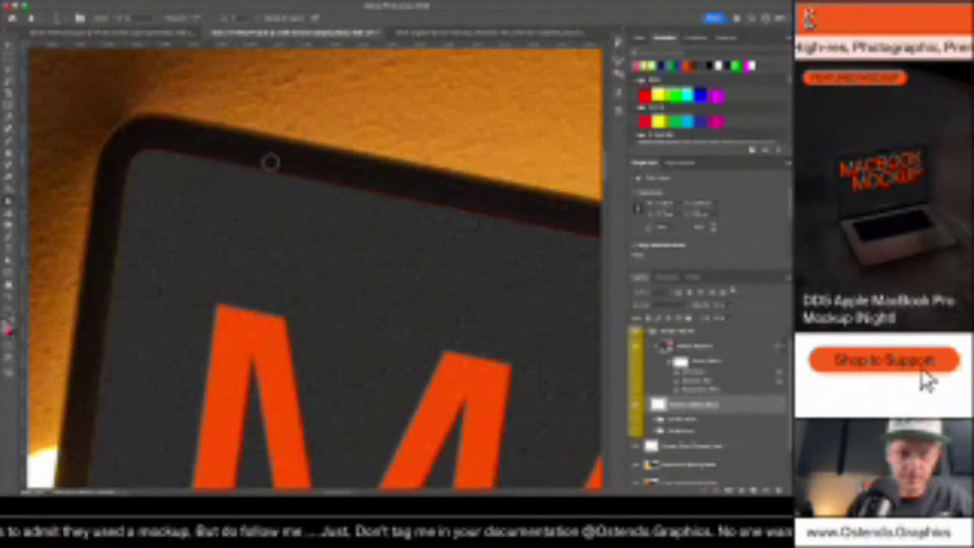
Blur the Screen Clipping Mask's edge along the top bezel up to the notch.
{"action": "scroll", "coordinate": [450, 183], "scroll_direction": "right", "scroll_amount": 5}
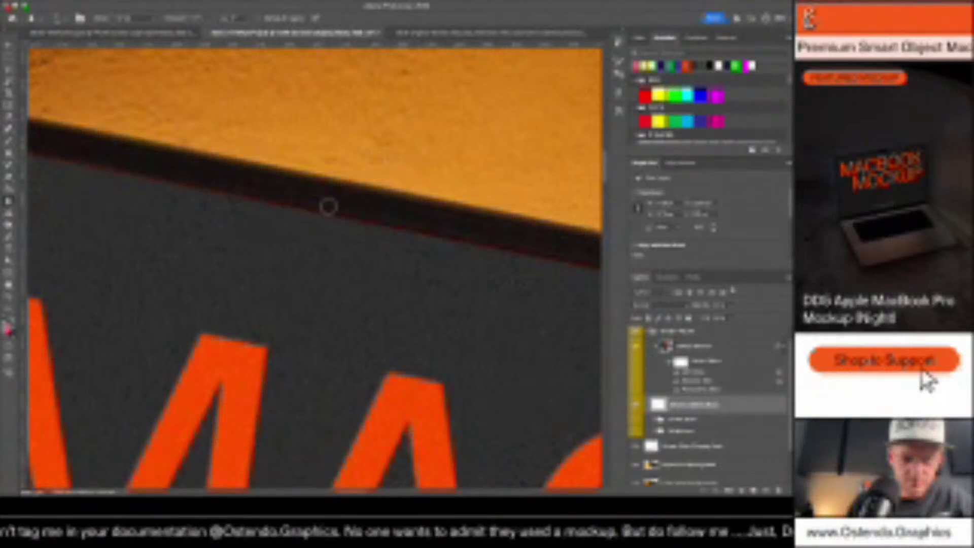
{"action": "scroll", "coordinate": [440, 220], "scroll_direction": "down", "scroll_amount": 3}
{"action": "scroll", "coordinate": [439, 220], "scroll_direction": "right", "scroll_amount": 5}
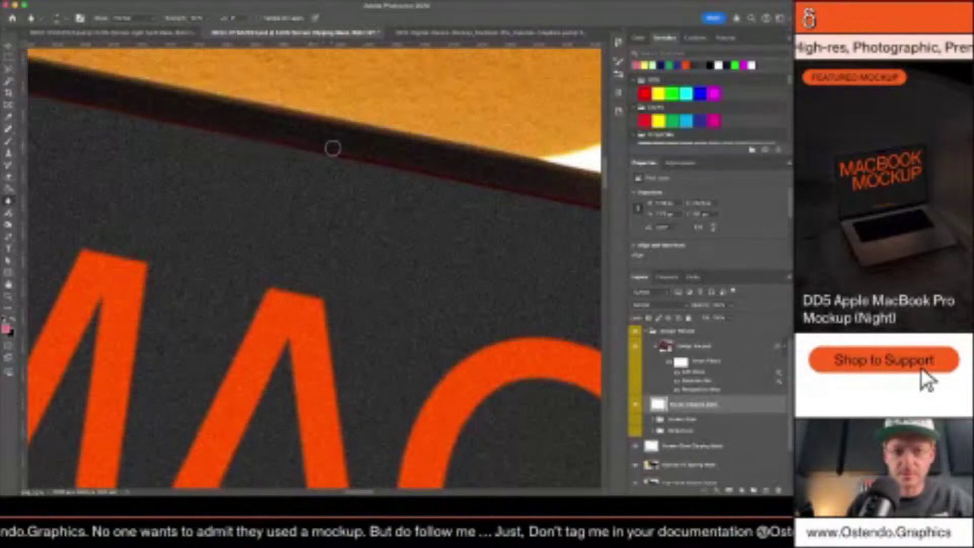
{"action": "scroll", "coordinate": [421, 160], "scroll_direction": "right", "scroll_amount": 5}
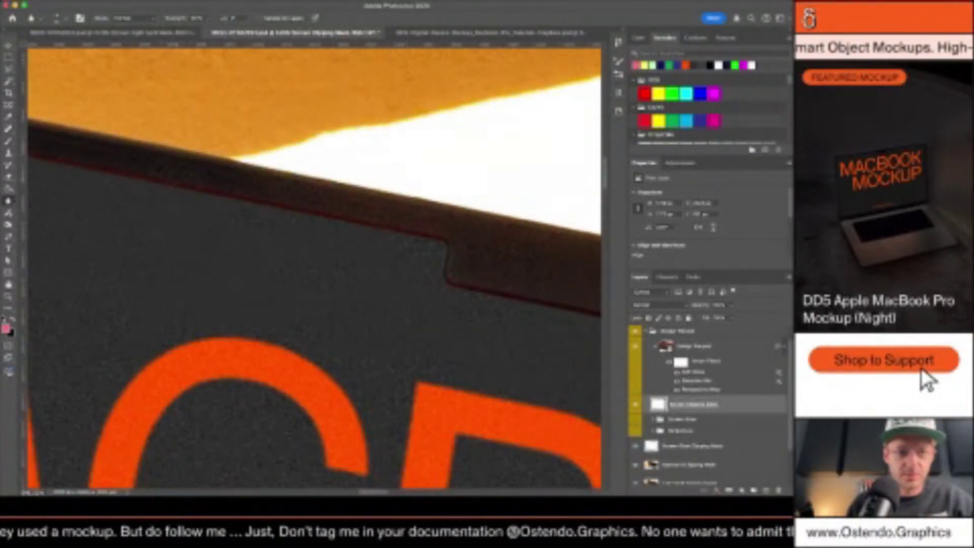
Blur the Screen Clipping Mask's edge around the notch's sides, corners and lower edge.
{"action": "scroll", "coordinate": [314, 269], "scroll_direction": "down", "scroll_amount": 5}
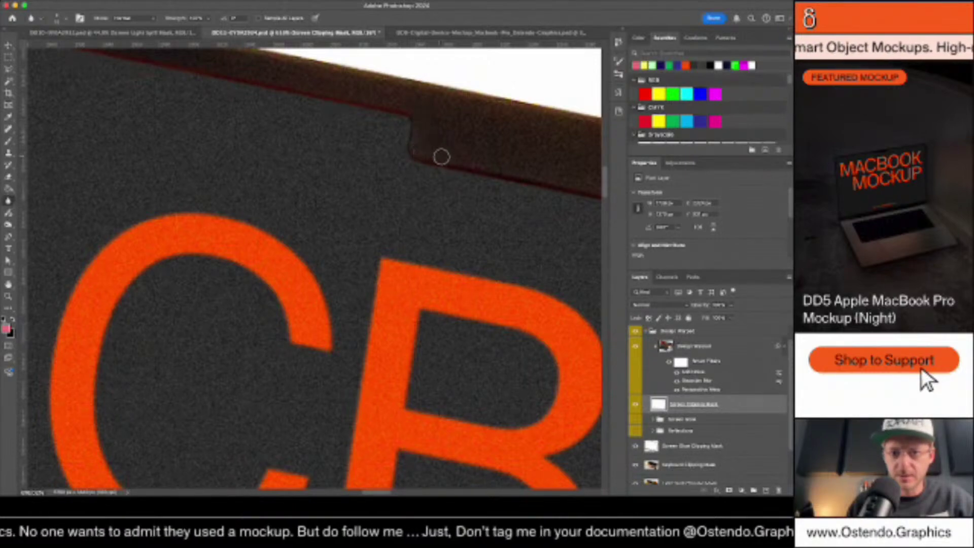
{"action": "scroll", "coordinate": [492, 158], "scroll_direction": "right", "scroll_amount": 5}
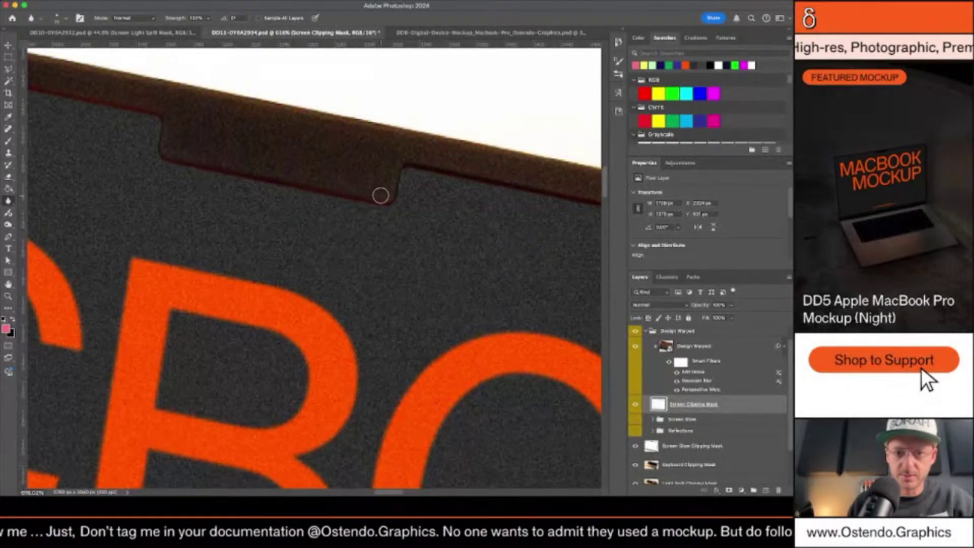
{"action": "scroll", "coordinate": [392, 147], "scroll_direction": "right", "scroll_amount": 4}
{"action": "scroll", "coordinate": [392, 147], "scroll_direction": "down", "scroll_amount": 3}
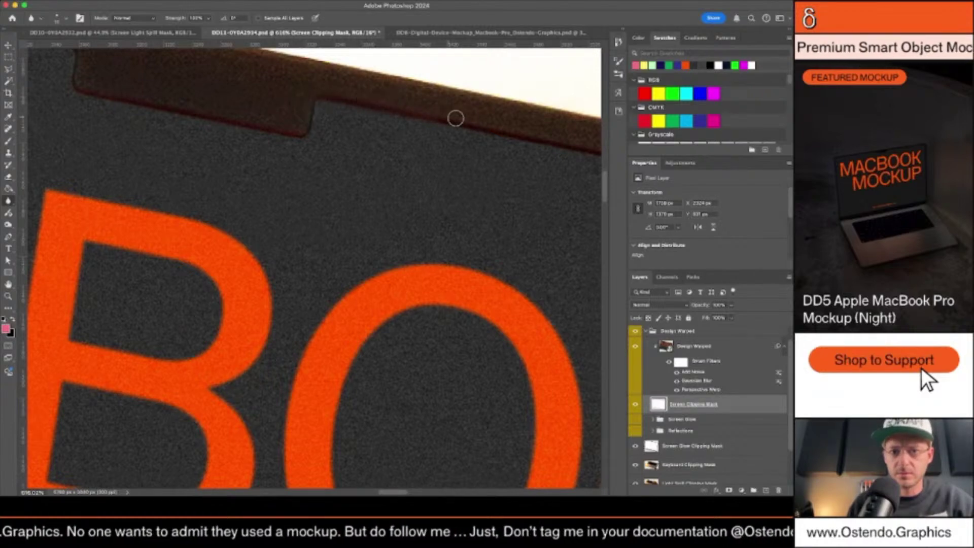
Blur the Screen Clipping Mask's edge along the top bezel from the notch through the screen's top-right corner.
{"action": "scroll", "coordinate": [507, 123], "scroll_direction": "right", "scroll_amount": 5}
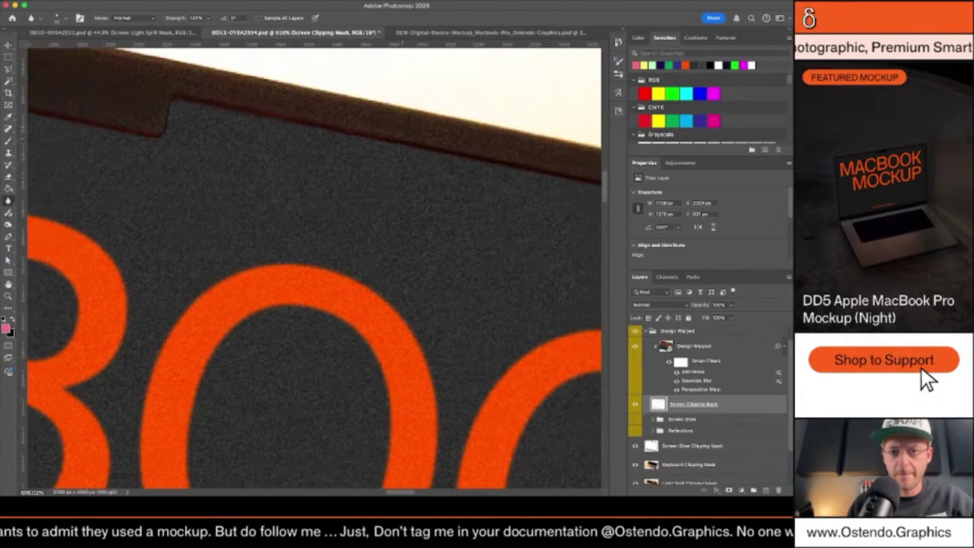
{"action": "scroll", "coordinate": [314, 264], "scroll_direction": "right", "scroll_amount": 8}
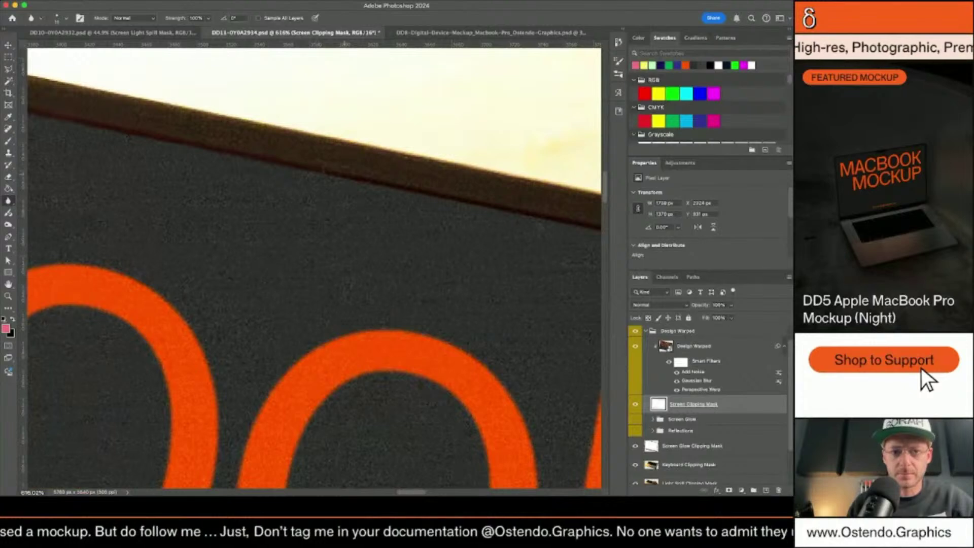
{"action": "scroll", "coordinate": [446, 172], "scroll_direction": "right", "scroll_amount": 8}
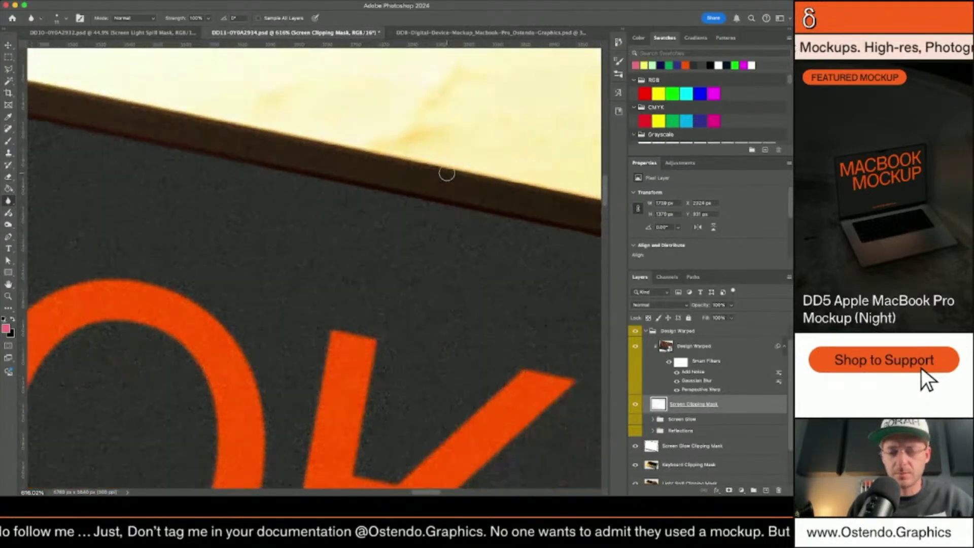
{"action": "scroll", "coordinate": [507, 208], "scroll_direction": "right", "scroll_amount": 8}
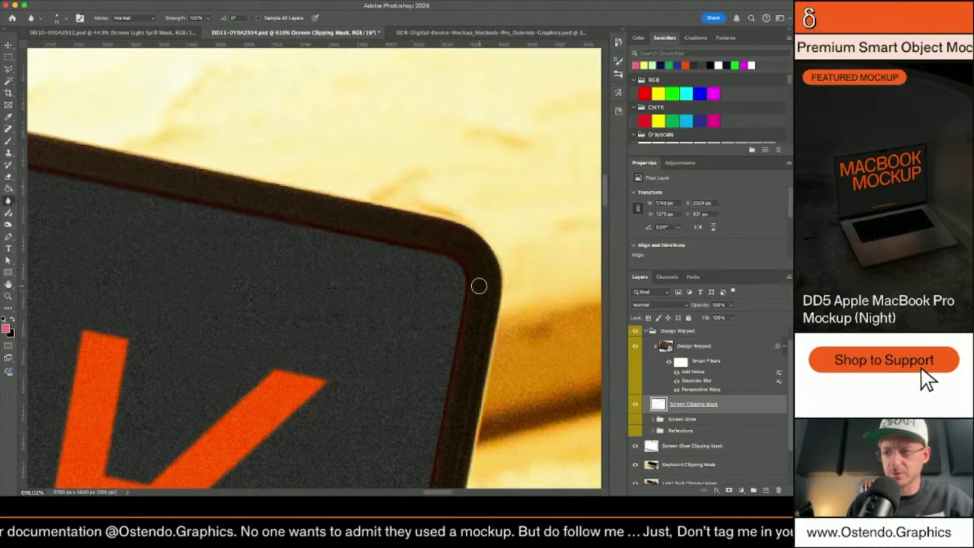
{"action": "scroll", "coordinate": [479, 286], "scroll_direction": "right", "scroll_amount": 3}
{"action": "scroll", "coordinate": [479, 287], "scroll_direction": "down", "scroll_amount": 1}
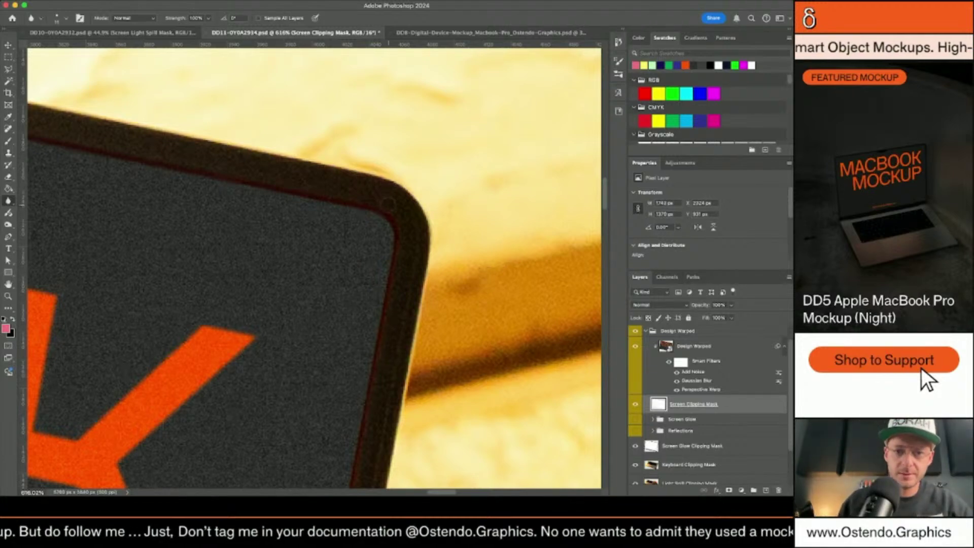
Blur the Screen Clipping Mask's edge down the laptop screen's right bezel.
{"action": "scroll", "coordinate": [392, 306], "scroll_direction": "down", "scroll_amount": 5}
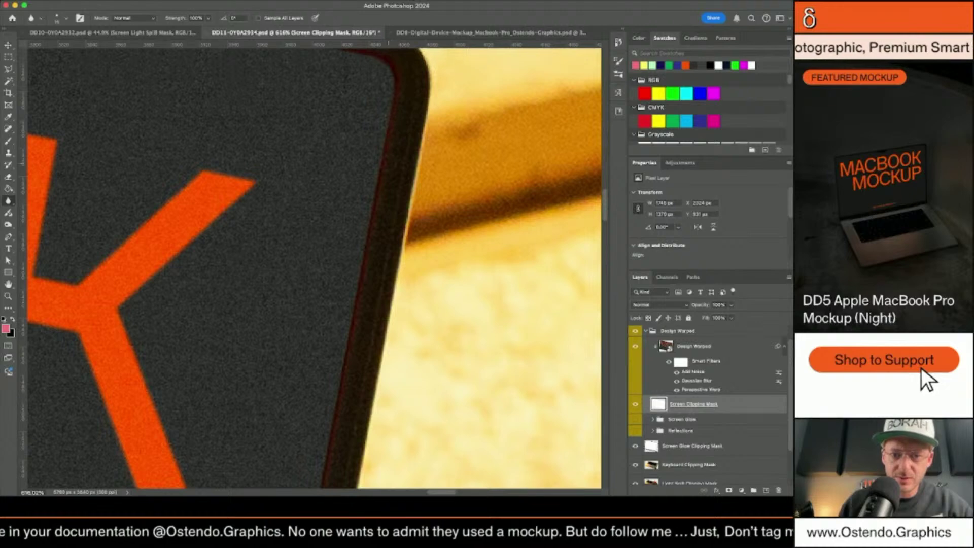
{"action": "scroll", "coordinate": [364, 317], "scroll_direction": "down", "scroll_amount": 3}
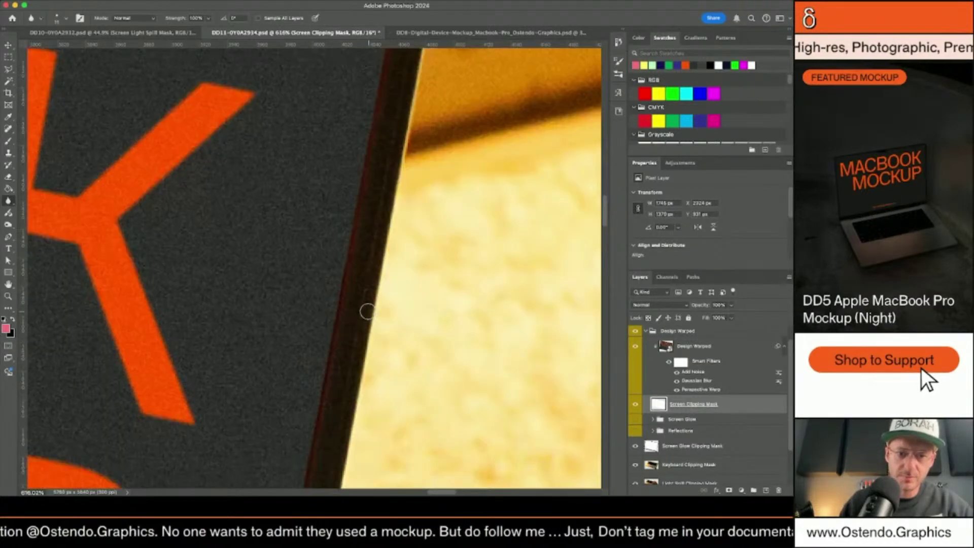
{"action": "scroll", "coordinate": [367, 311], "scroll_direction": "down", "scroll_amount": 3}
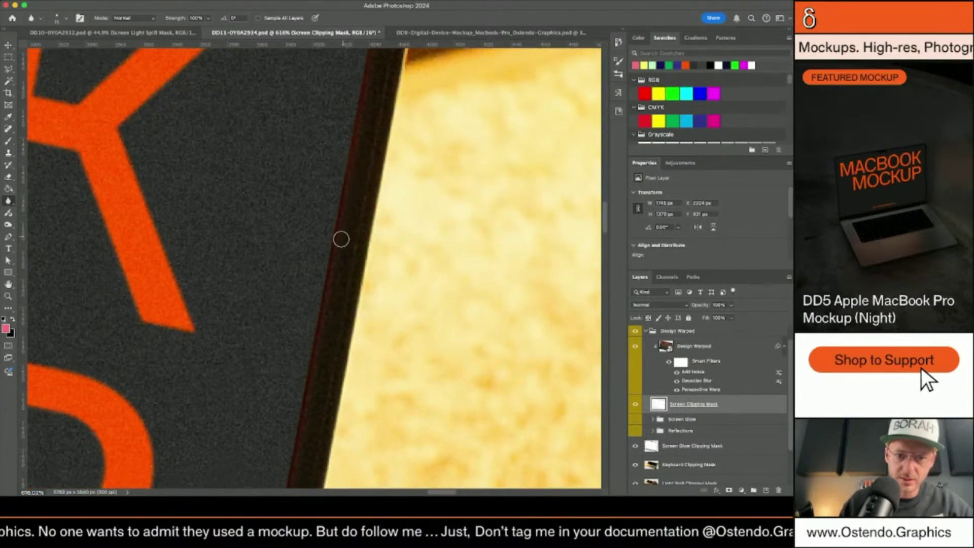
{"action": "scroll", "coordinate": [332, 294], "scroll_direction": "down", "scroll_amount": 7}
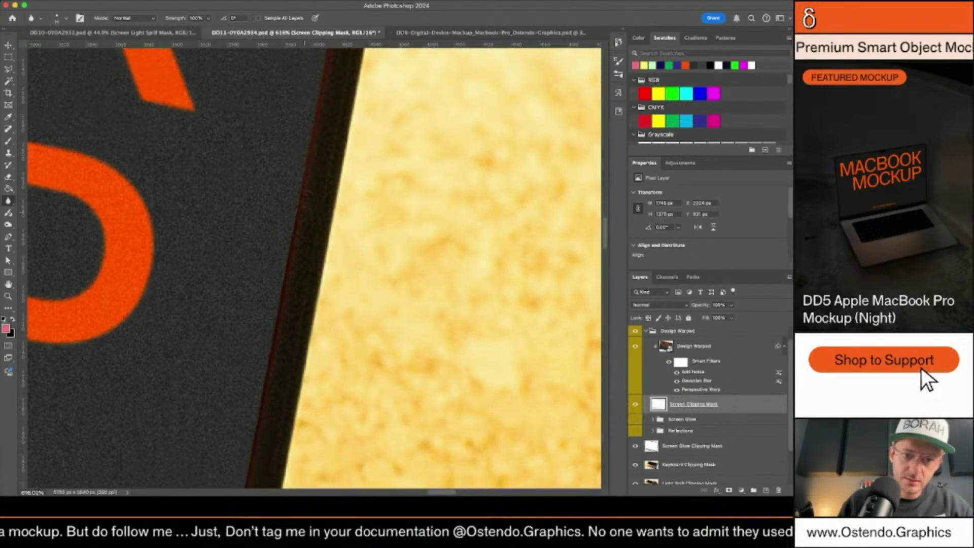
{"action": "scroll", "coordinate": [291, 338], "scroll_direction": "down", "scroll_amount": 5}
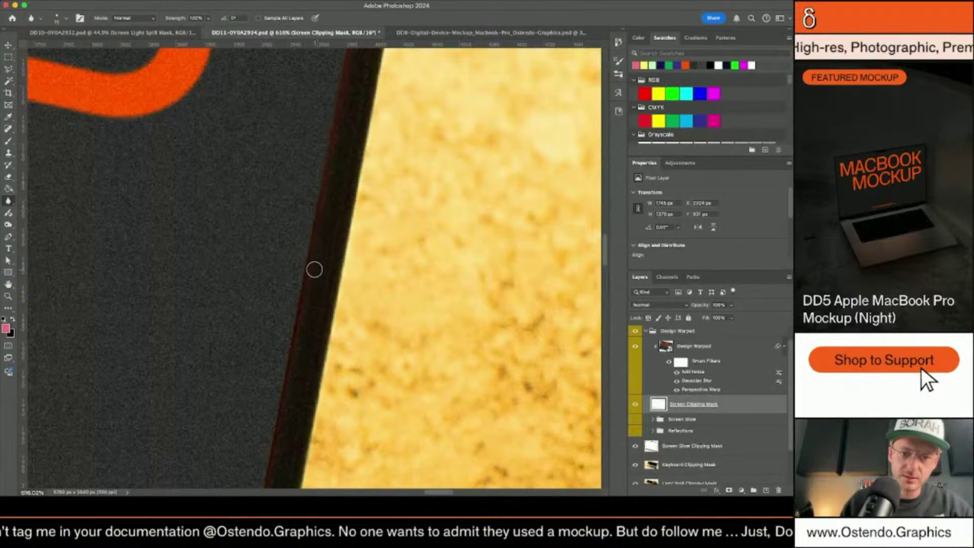
{"action": "scroll", "coordinate": [290, 387], "scroll_direction": "down", "scroll_amount": 4}
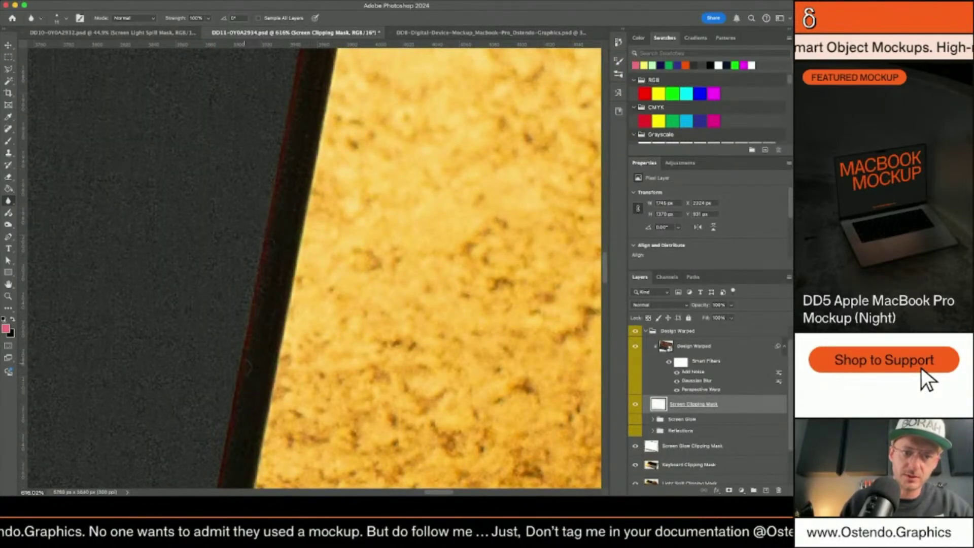
Add a Hue/Saturation adjustment layer clipped to Screen Clipping Mask, directly above it, and target its Magentas range.
{"action": "scroll", "coordinate": [246, 366], "scroll_direction": "down", "scroll_amount": 10}
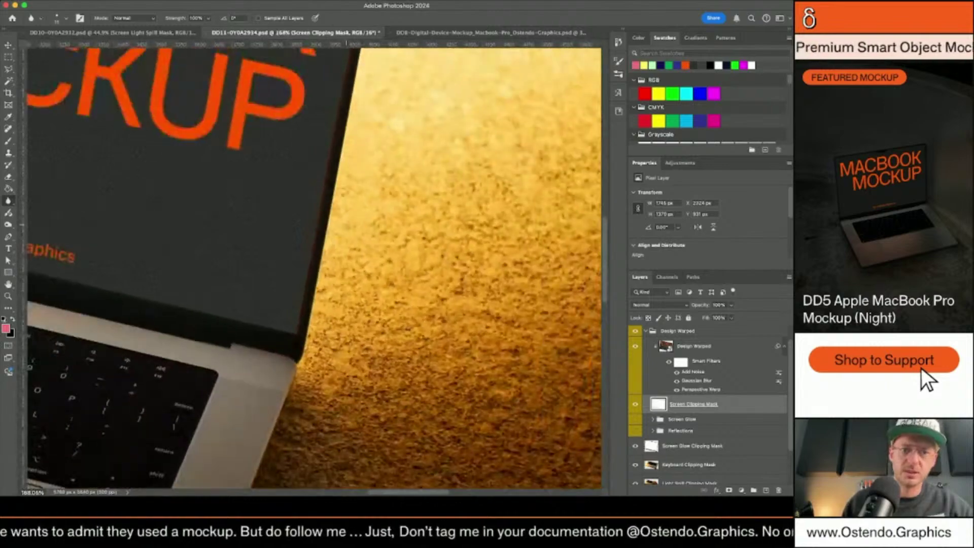
{"action": "scroll", "coordinate": [349, 228], "scroll_direction": "down", "scroll_amount": 5}
{"action": "key", "text": "v"}
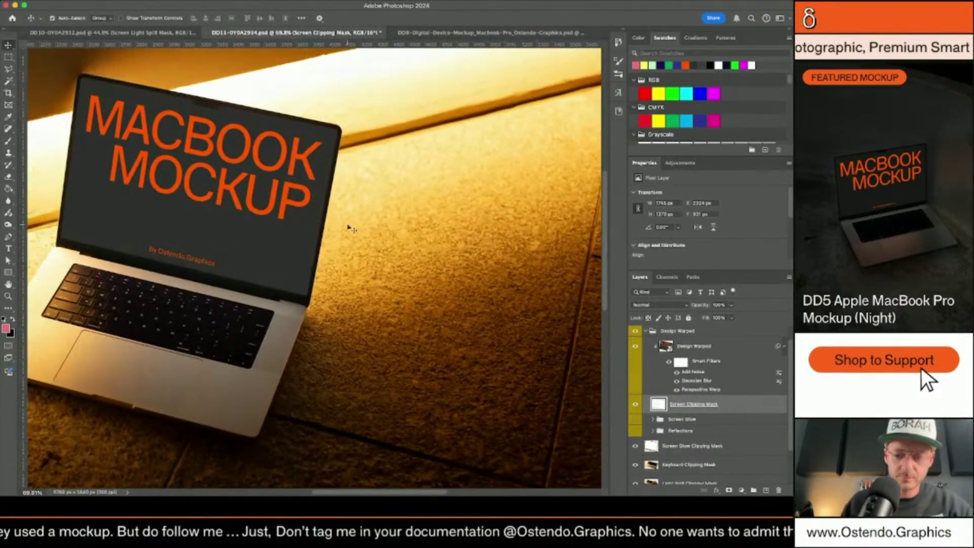
{"action": "left_click", "coordinate": [731, 481]}
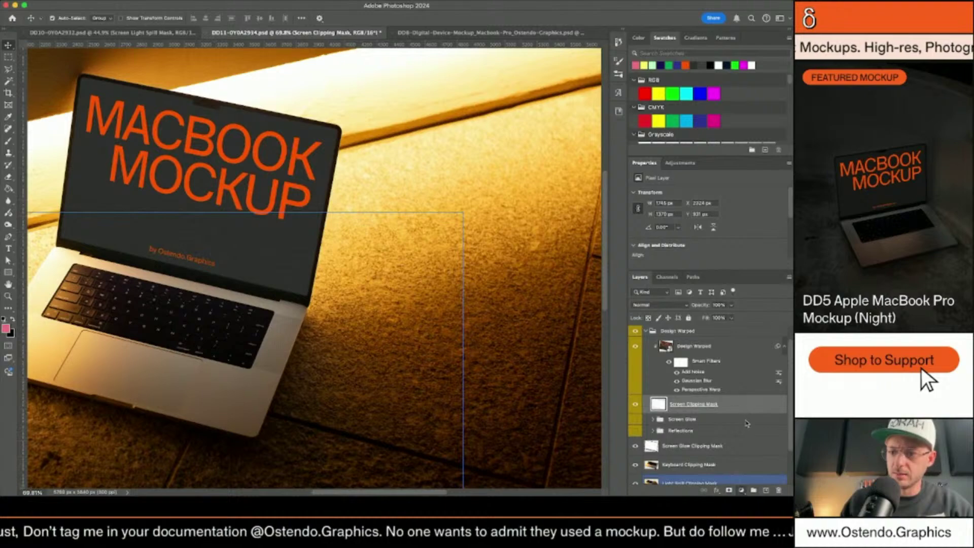
{"action": "key", "text": "ctrl+u"}
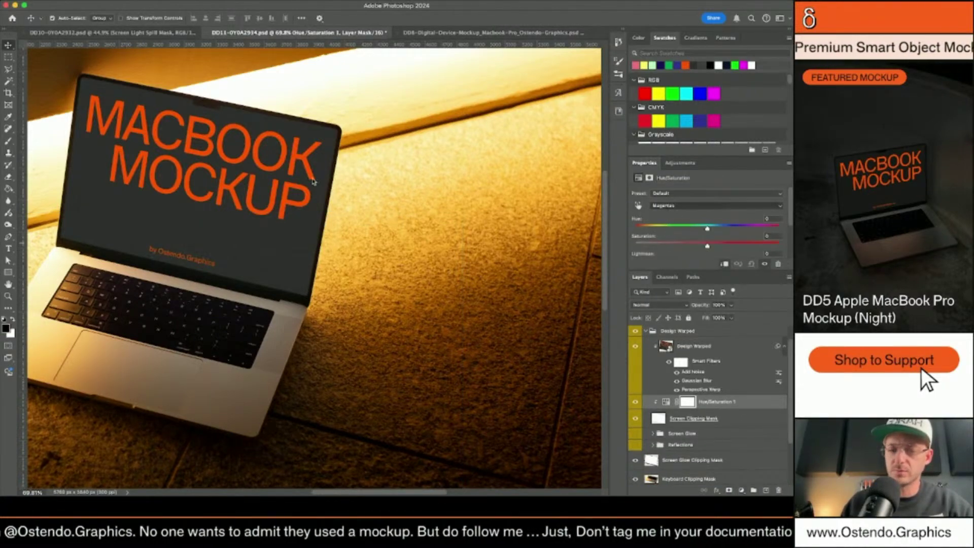
Set the Magentas saturation to -100 and toggle Design Warped's visibility to compare the screen's edge at the top-right corner.
{"action": "scroll", "coordinate": [312, 181], "scroll_direction": "up", "scroll_amount": 10}
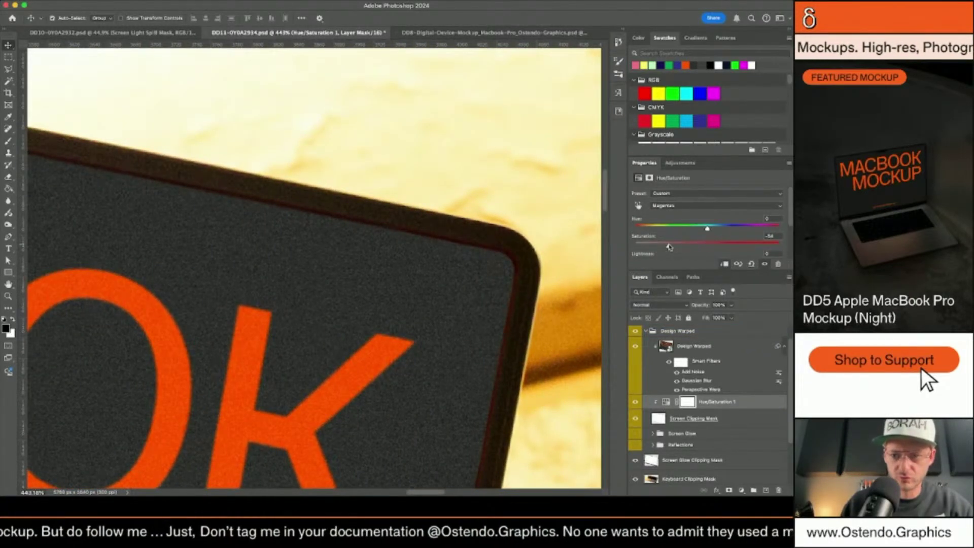
{"action": "left_click", "coordinate": [635, 347]}
{"action": "left_click", "coordinate": [635, 348]}
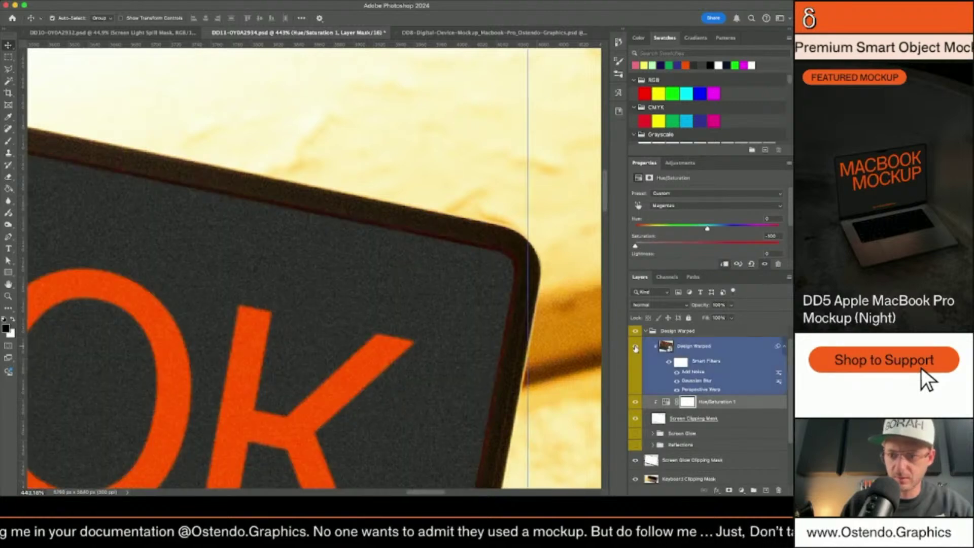
{"action": "left_click", "coordinate": [634, 347]}
{"action": "left_click", "coordinate": [634, 348]}
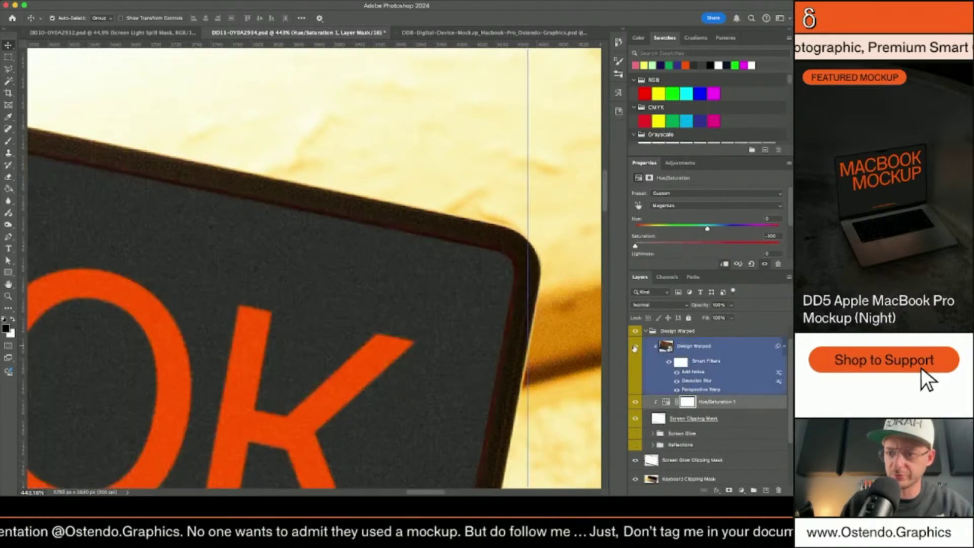
Release Hue/Saturation 1 and Design Warped from Screen Clipping Mask, clip both back onto it, and select the adjustment itself.
{"action": "left_click", "coordinate": [660, 428]}
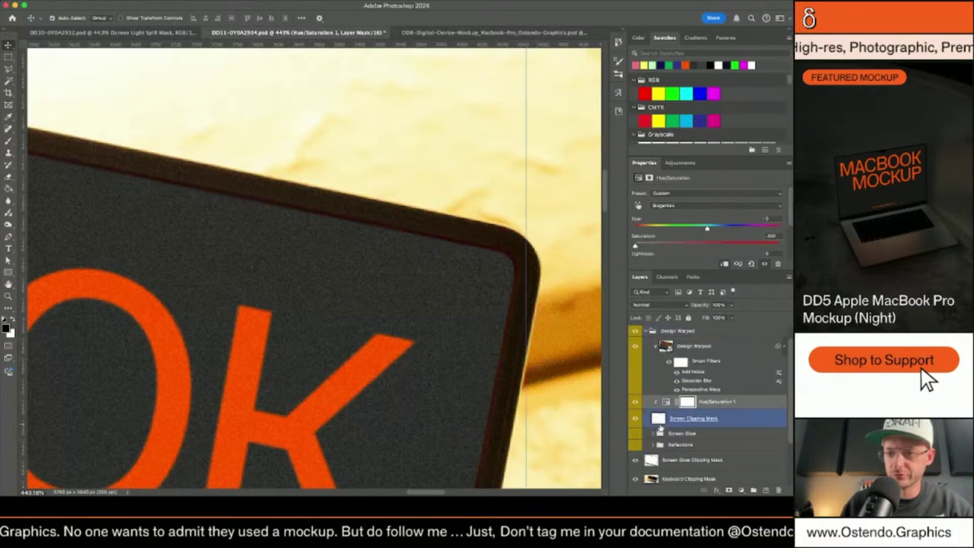
{"action": "left_click", "coordinate": [656, 406], "text": "alt"}
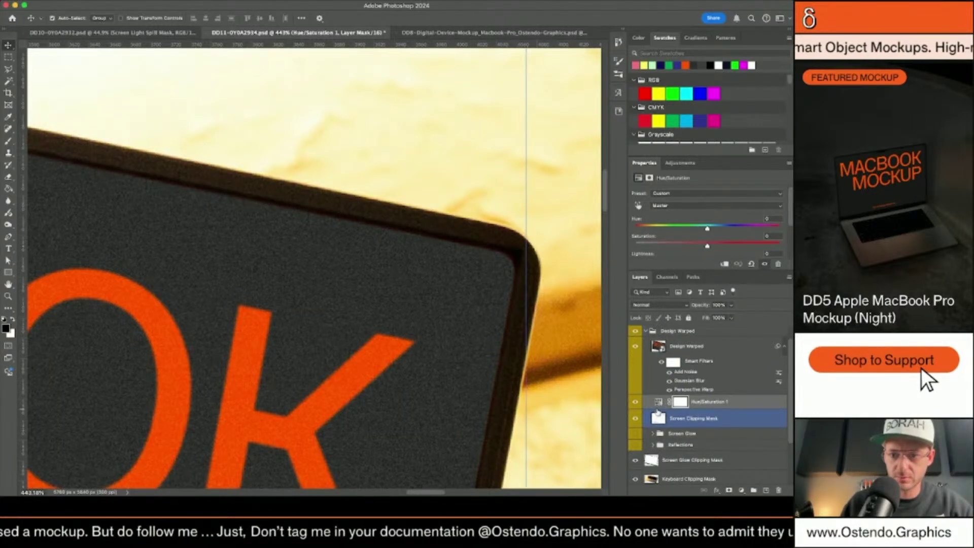
{"action": "left_click", "coordinate": [648, 389]}
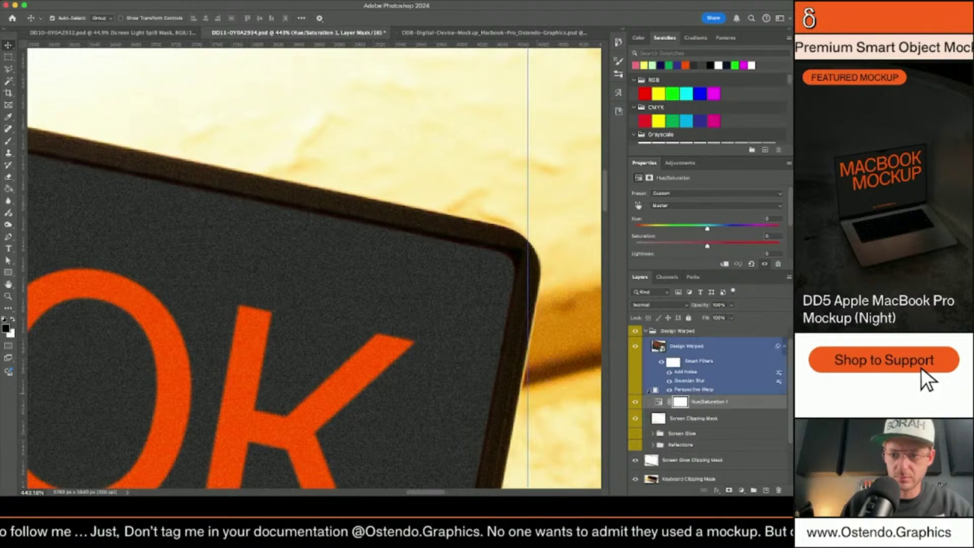
{"action": "left_click", "coordinate": [651, 394], "text": "alt"}
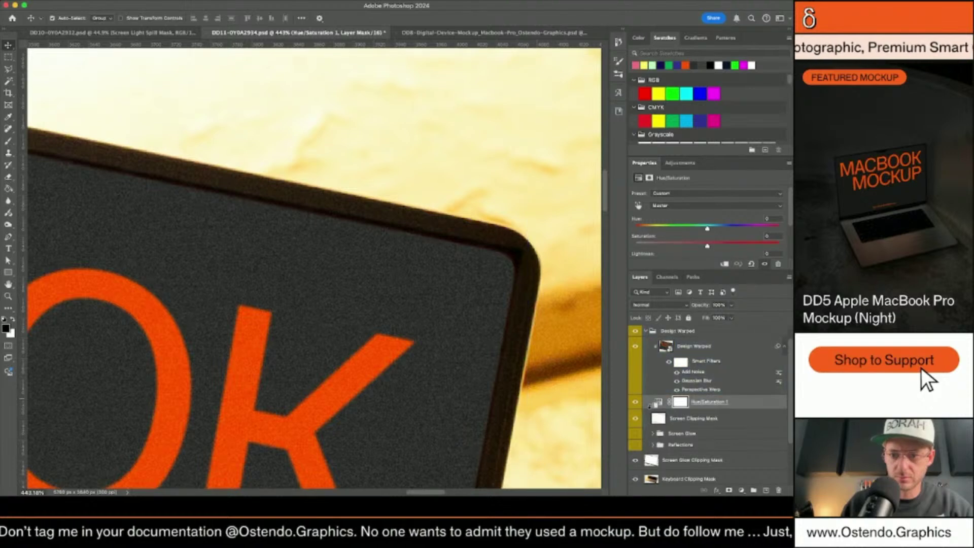
{"action": "left_click", "coordinate": [650, 405], "text": "alt"}
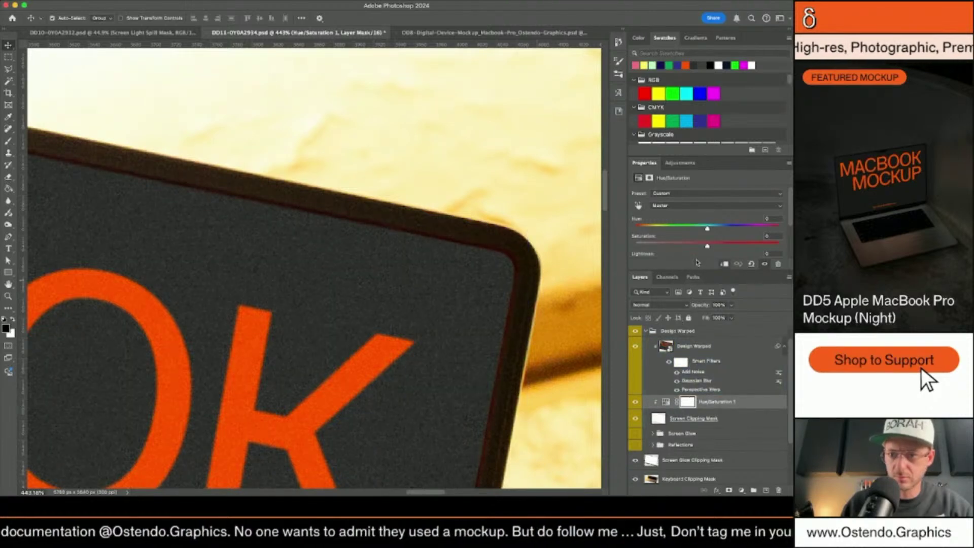
{"action": "left_click", "coordinate": [666, 402]}
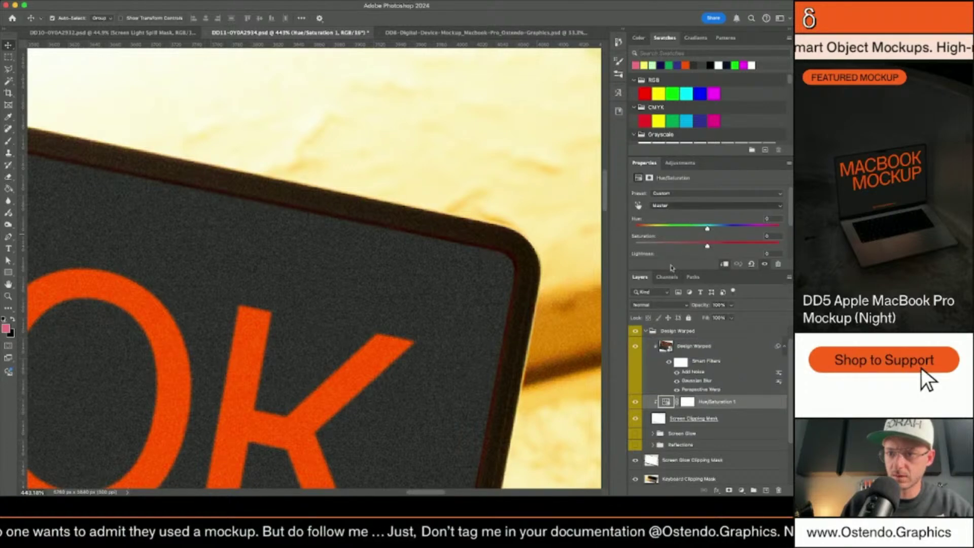
Set the Magentas saturation to about -62 and clip a Brightness/Contrast adjustment above Hue/Saturation 1, trying a higher brightness before restoring 0.
{"action": "key", "text": "alt+6"}
{"action": "left_click_drag", "start_coordinate": [707, 245], "coordinate": [663, 245]}
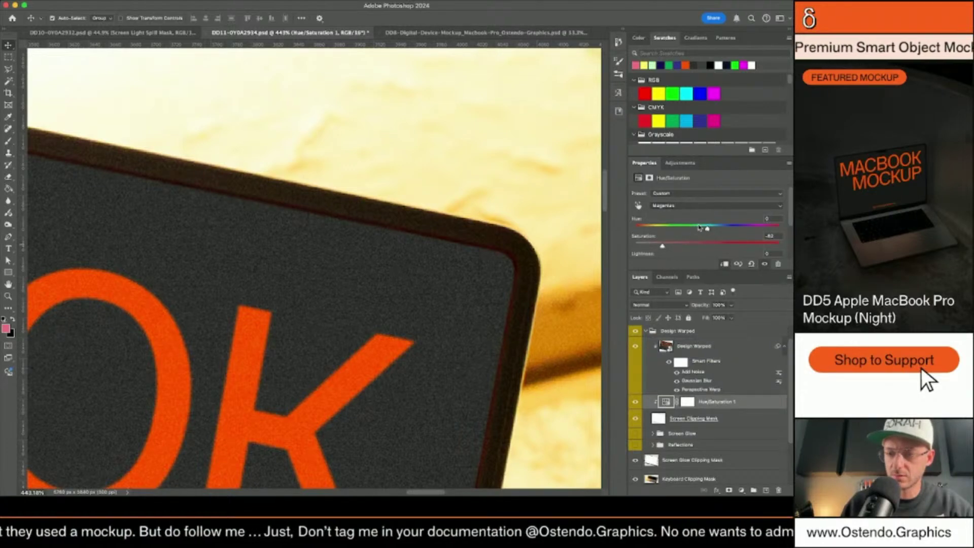
{"action": "left_click", "coordinate": [747, 383]}
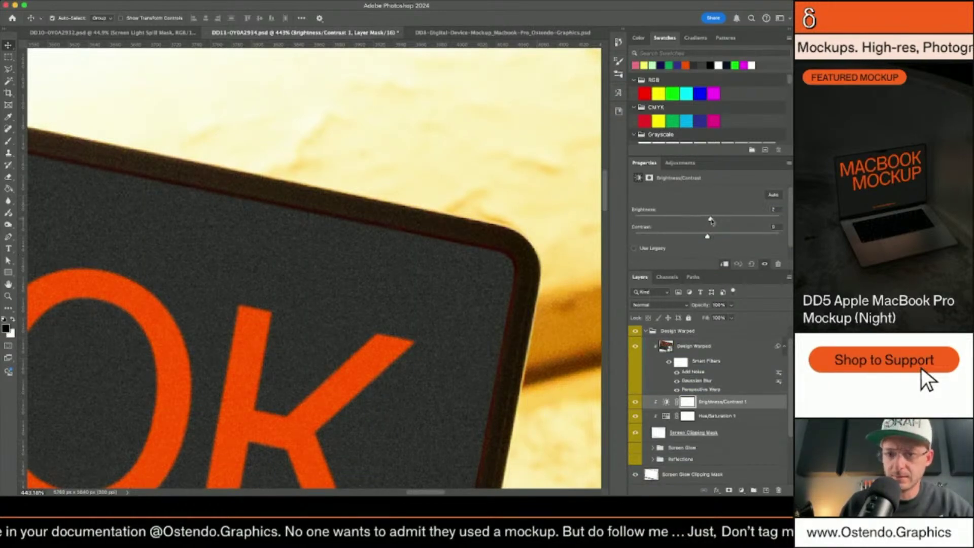
{"action": "left_click_drag", "start_coordinate": [718, 220], "coordinate": [732, 220]}
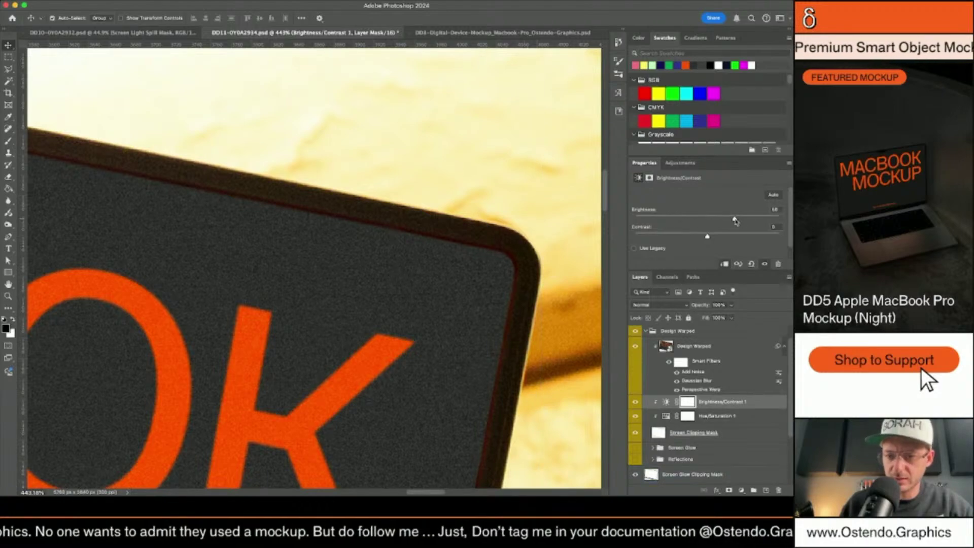
{"action": "left_click_drag", "start_coordinate": [715, 220], "coordinate": [707, 220]}
Inspect the screen design's edges around the laptop bezel, from the top-right corner to the hinge and bottom-right corner.
{"action": "scroll", "coordinate": [450, 224], "scroll_direction": "down", "scroll_amount": 6}
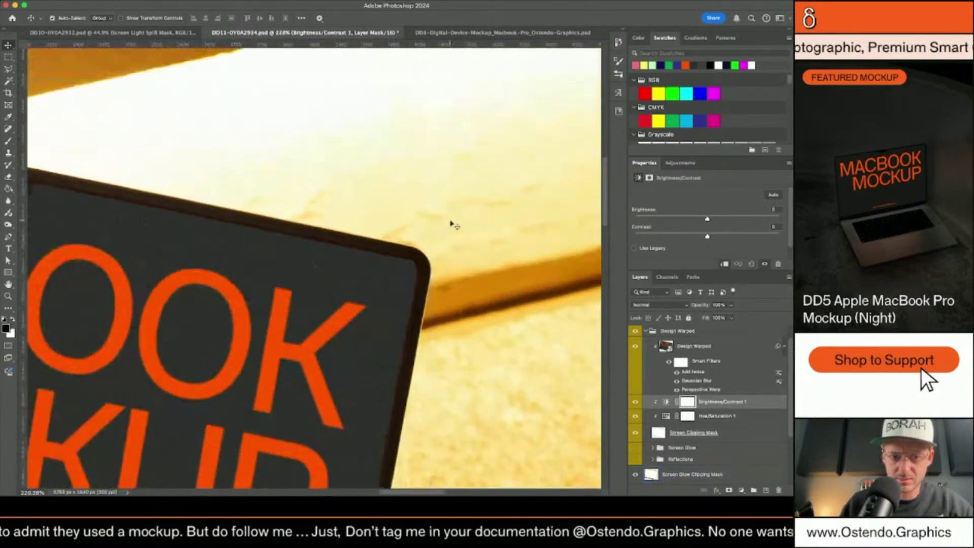
{"action": "scroll", "coordinate": [451, 224], "scroll_direction": "down", "scroll_amount": 2}
{"action": "left_click", "coordinate": [450, 224]}
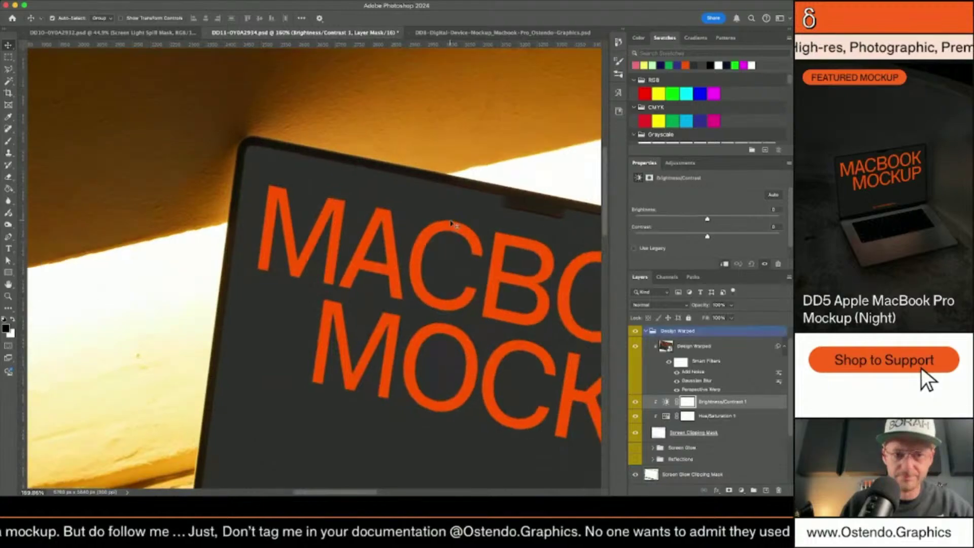
{"action": "scroll", "coordinate": [450, 224], "scroll_direction": "up", "scroll_amount": 5}
{"action": "scroll", "coordinate": [310, 277], "scroll_direction": "down", "scroll_amount": 4}
{"action": "scroll", "coordinate": [444, 232], "scroll_direction": "up", "scroll_amount": 3}
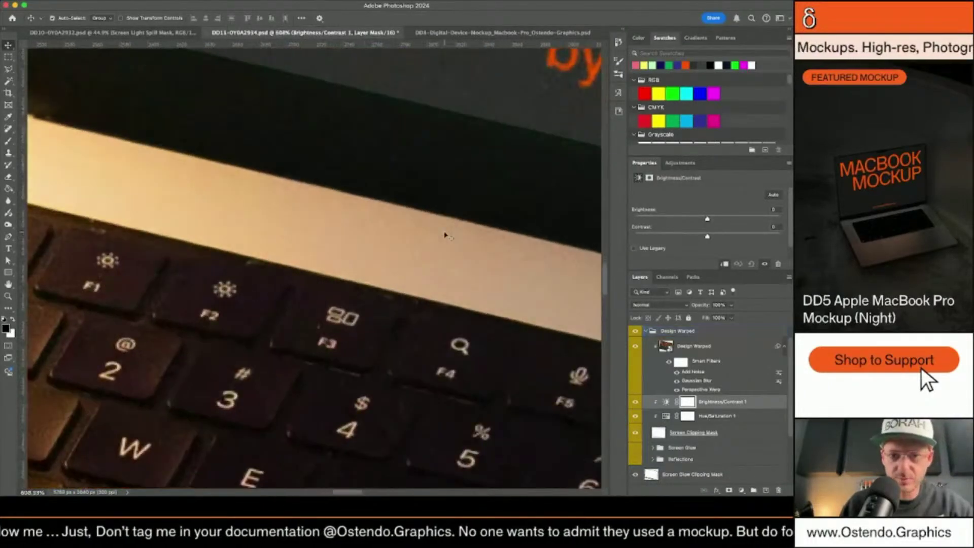
{"action": "left_click", "coordinate": [445, 233]}
{"action": "scroll", "coordinate": [446, 235], "scroll_direction": "right", "scroll_amount": 3}
{"action": "left_click", "coordinate": [447, 234]}
{"action": "scroll", "coordinate": [447, 238], "scroll_direction": "right", "scroll_amount": 10}
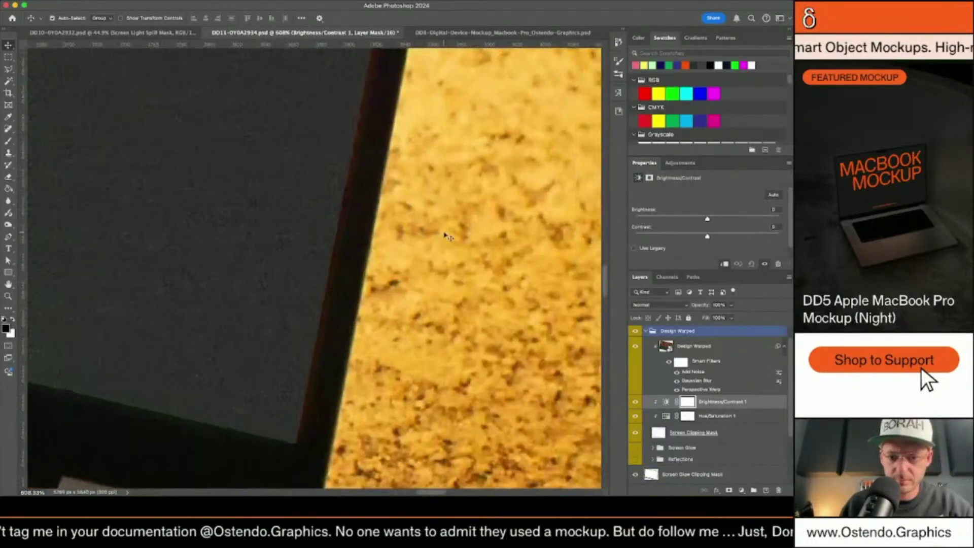
Expand the Screen Glow group and hide both Brightness/Contrast 1 and Hue/Saturation 1.
{"action": "left_click", "coordinate": [709, 434]}
{"action": "left_click", "coordinate": [640, 416]}
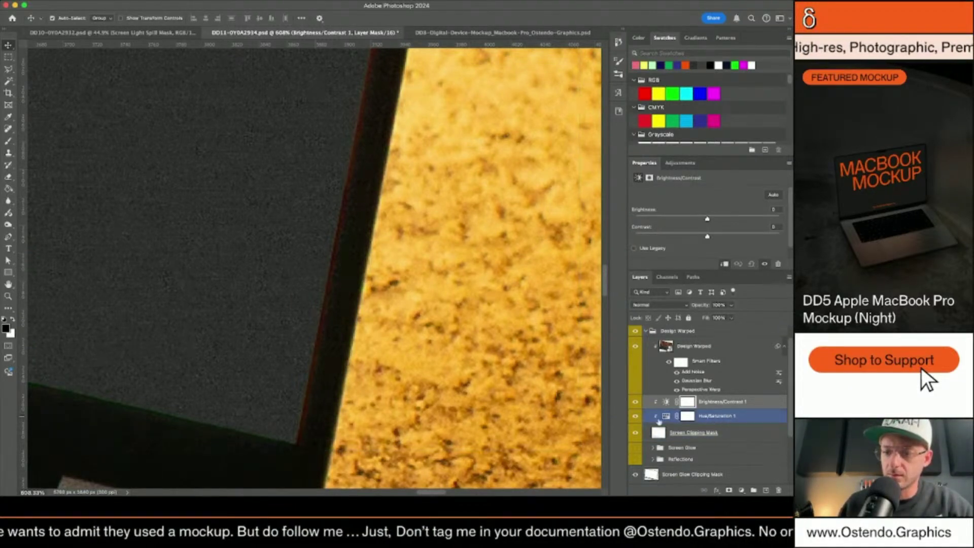
{"action": "left_click", "coordinate": [653, 475]}
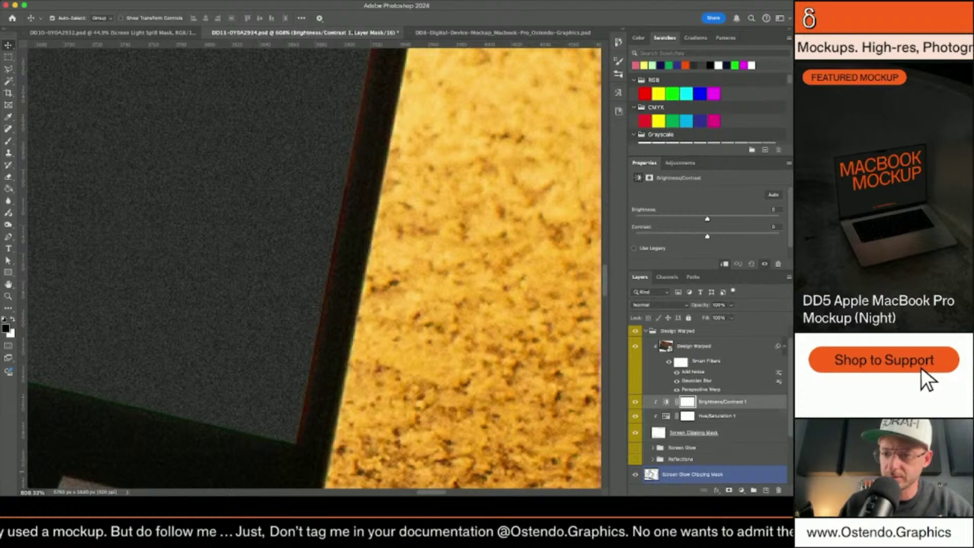
{"action": "left_click", "coordinate": [653, 447]}
{"action": "scroll", "coordinate": [654, 426], "scroll_direction": "down", "scroll_amount": 1}
{"action": "left_click", "coordinate": [654, 410]}
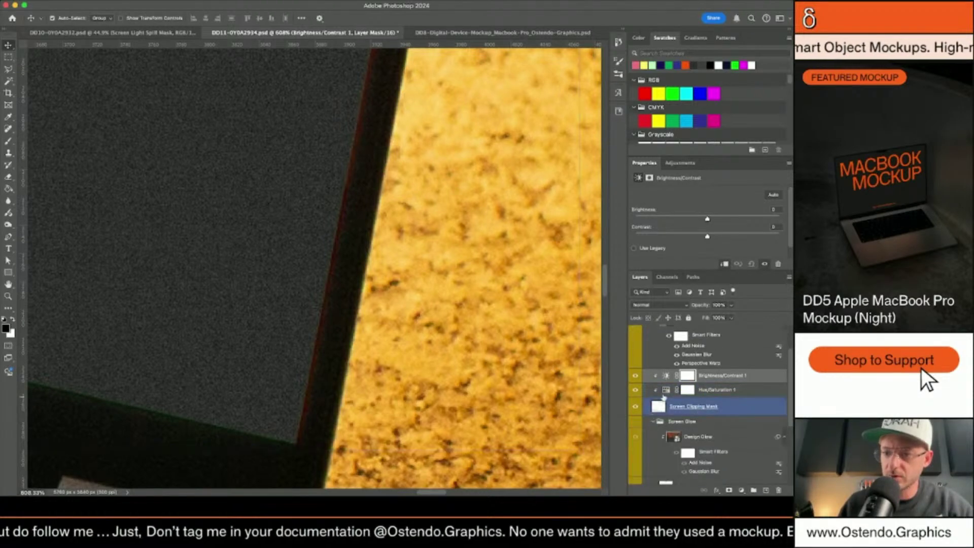
{"action": "left_click", "coordinate": [659, 391]}
{"action": "scroll", "coordinate": [649, 388], "scroll_direction": "down", "scroll_amount": 2}
{"action": "scroll", "coordinate": [645, 386], "scroll_direction": "up", "scroll_amount": 2}
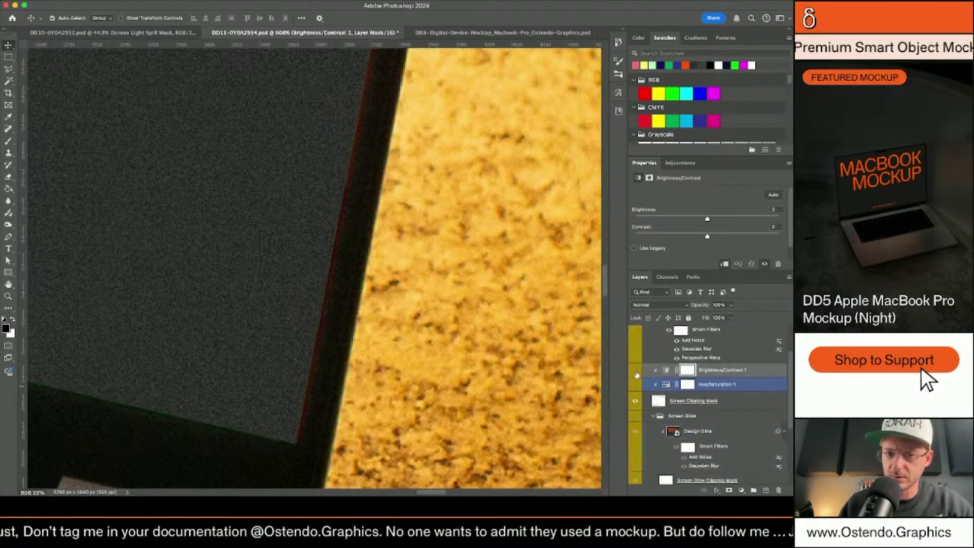
Replace the Screen Glow Clipping Mask inside the Screen Glow group with the Screen Glow Clipping Mask lying outside the group.
{"action": "left_click", "coordinate": [673, 401]}
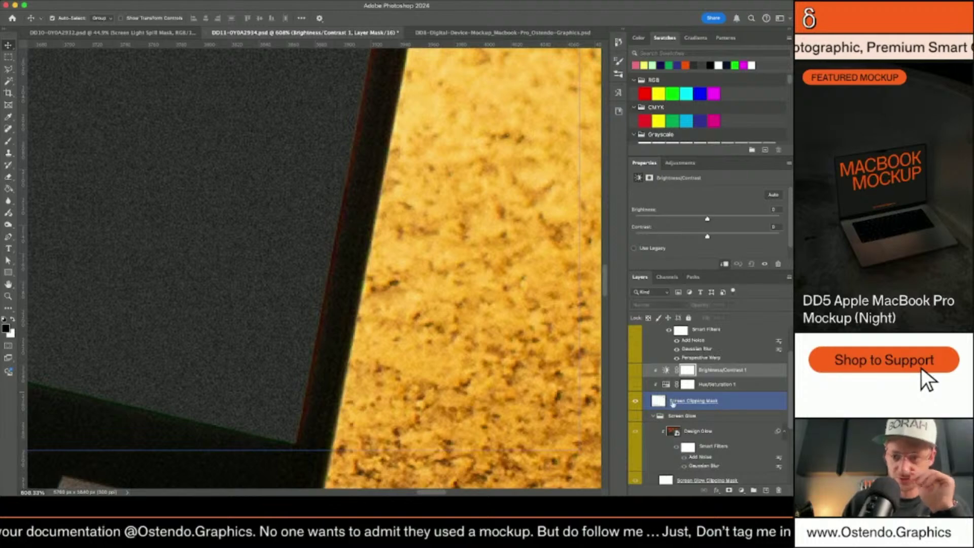
{"action": "scroll", "coordinate": [665, 431], "scroll_direction": "down", "scroll_amount": 2}
{"action": "left_click", "coordinate": [661, 453]}
{"action": "scroll", "coordinate": [661, 454], "scroll_direction": "down", "scroll_amount": 4}
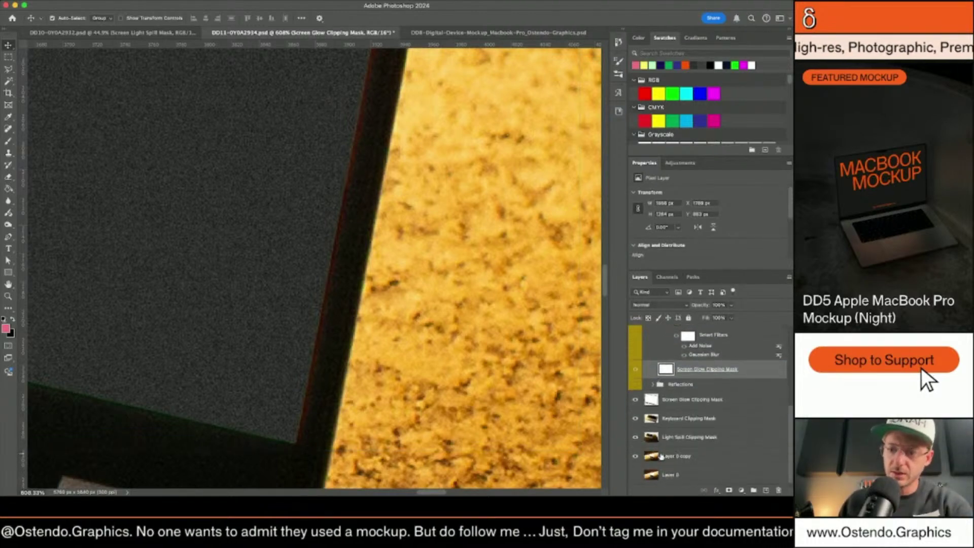
{"action": "scroll", "coordinate": [661, 456], "scroll_direction": "up", "scroll_amount": 1}
{"action": "mouse_move", "coordinate": [681, 404]}
{"action": "left_mouse_down"}
{"action": "mouse_move", "coordinate": [685, 379]}
{"action": "mouse_move", "coordinate": [686, 390]}
{"action": "left_mouse_up"}
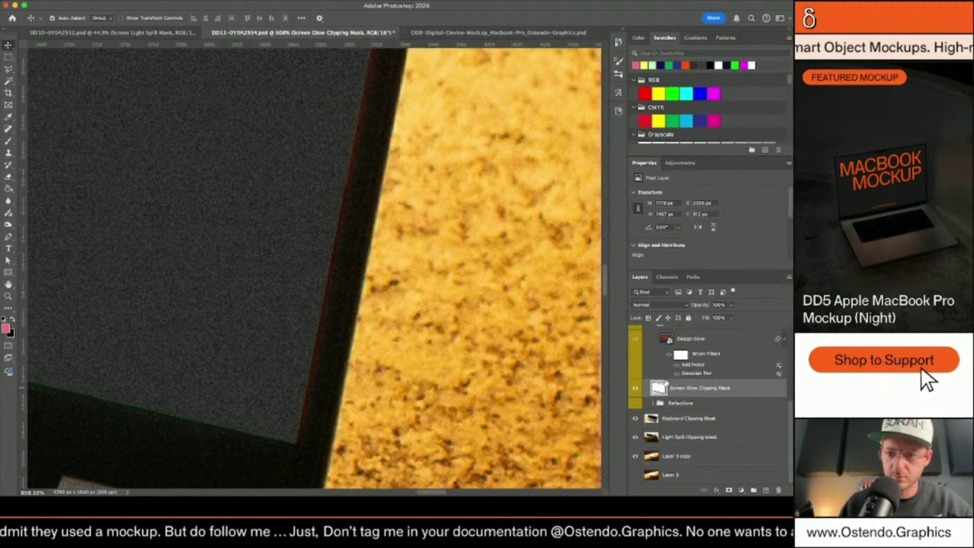
Clip Design Glow to the Screen Glow Clipping Mask and turn on the visibility of Screen Glow and Design Glow.
{"action": "scroll", "coordinate": [667, 383], "scroll_direction": "up", "scroll_amount": 2}
{"action": "left_click", "coordinate": [649, 370]}
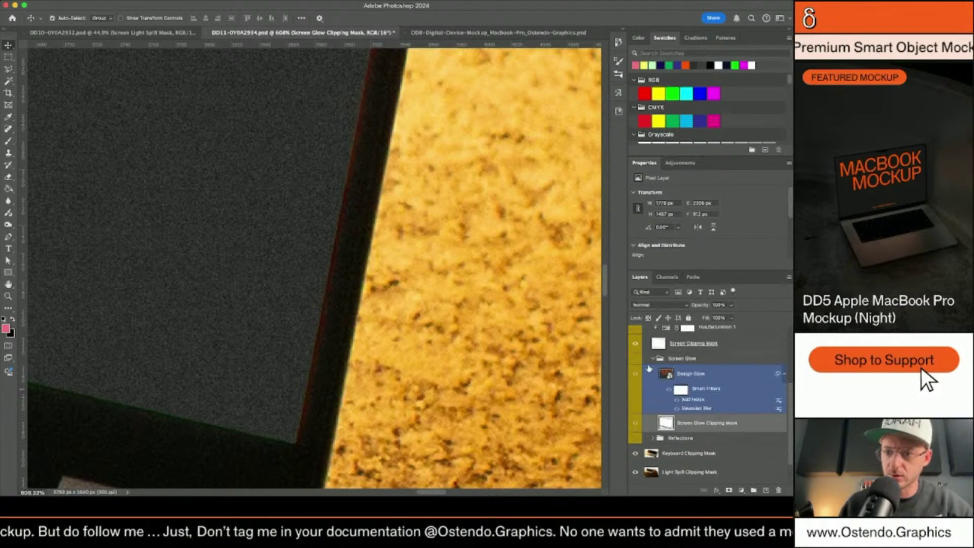
{"action": "left_click", "coordinate": [663, 415], "text": "alt"}
{"action": "left_click", "coordinate": [671, 350]}
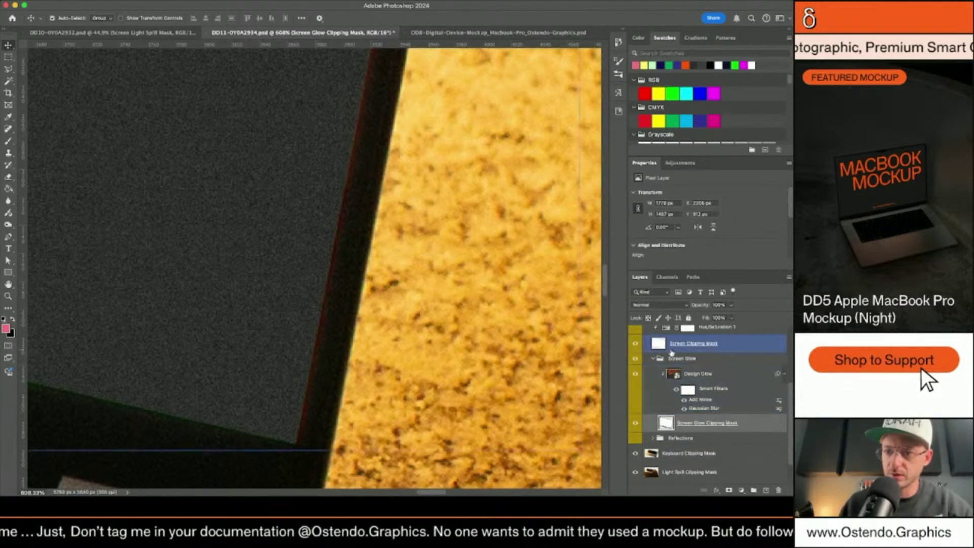
Move Hue/Saturation 1 between Design Glow and Screen Glow Clipping Mask, make it visible, and clip both upper layers to the mask.
{"action": "scroll", "coordinate": [680, 350], "scroll_direction": "up", "scroll_amount": 2}
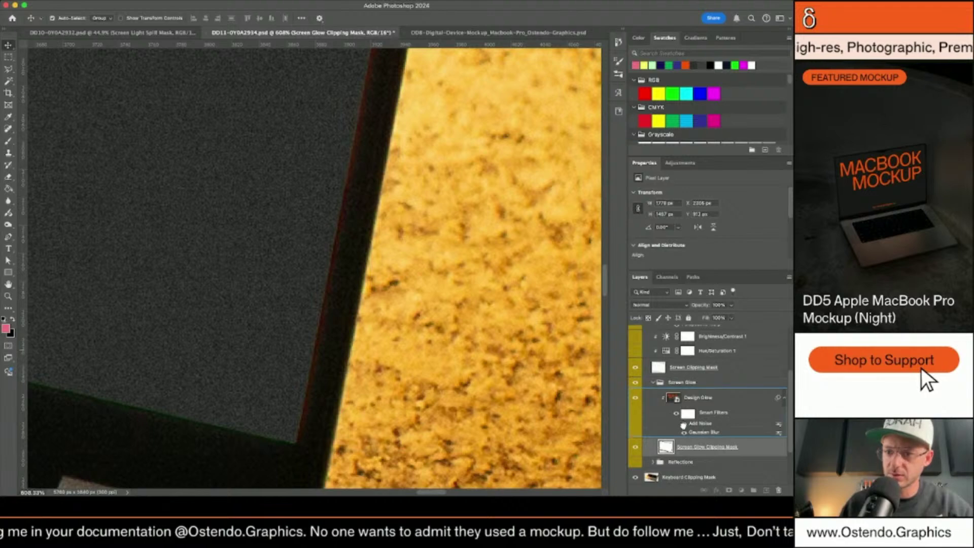
{"action": "left_click", "coordinate": [696, 352]}
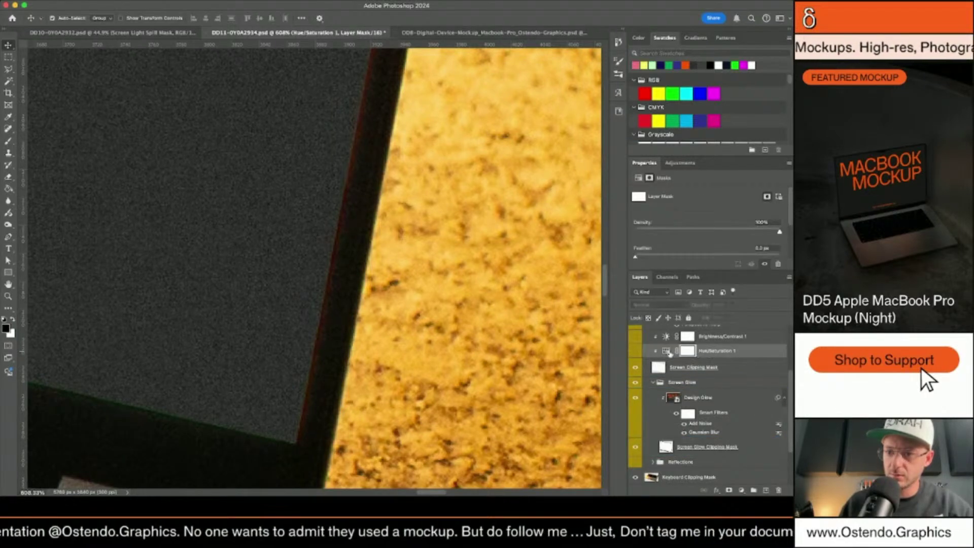
{"action": "left_click_drag", "start_coordinate": [718, 351], "coordinate": [660, 384]}
{"action": "left_click", "coordinate": [636, 431]}
{"action": "left_click_drag", "start_coordinate": [664, 439], "coordinate": [661, 439]}
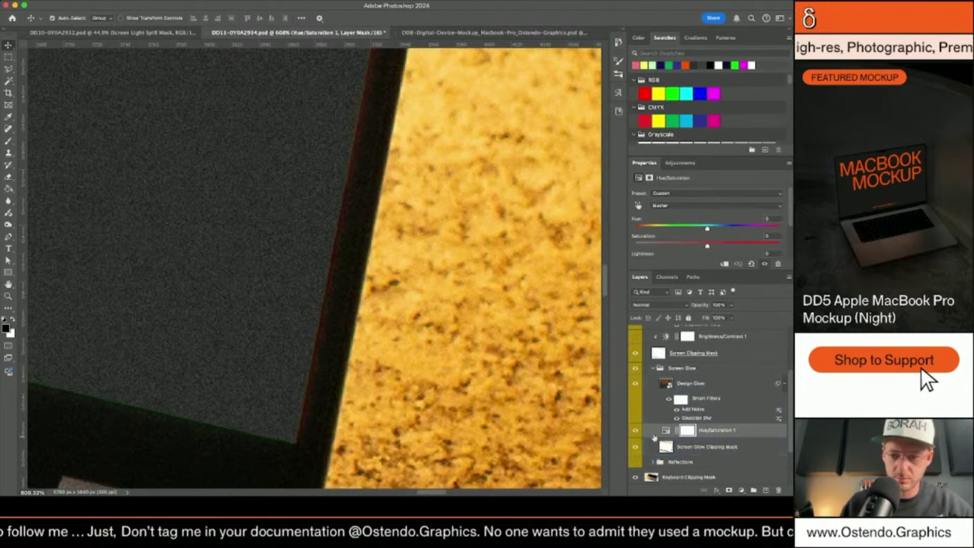
{"action": "left_click", "coordinate": [658, 424], "text": "alt"}
{"action": "left_click", "coordinate": [659, 424], "text": "alt"}
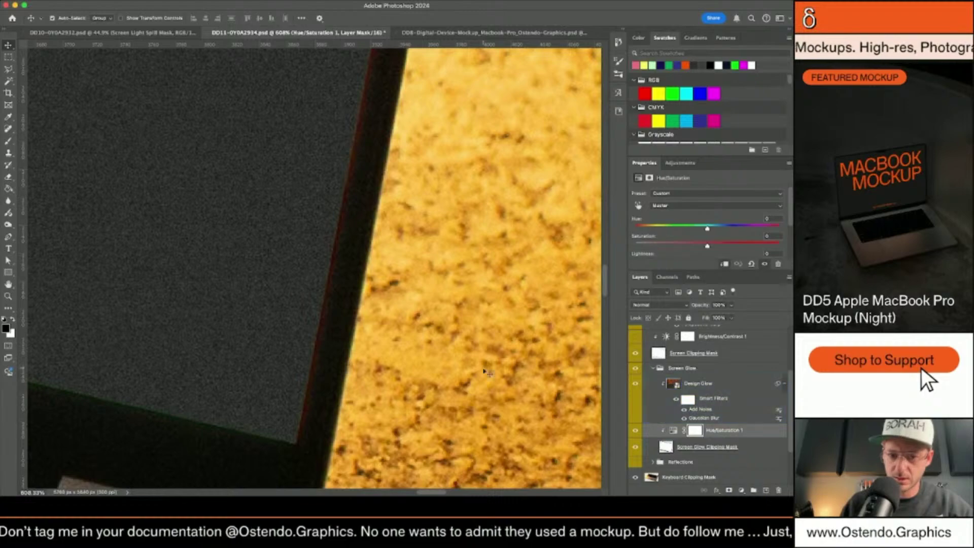
In Hue/Saturation 1, set the Magentas saturation to about -50 and the Reds saturation to about -99.
{"action": "scroll", "coordinate": [353, 339], "scroll_direction": "down", "scroll_amount": 3, "text": "alt"}
{"action": "scroll", "coordinate": [353, 339], "scroll_direction": "up", "scroll_amount": 5}
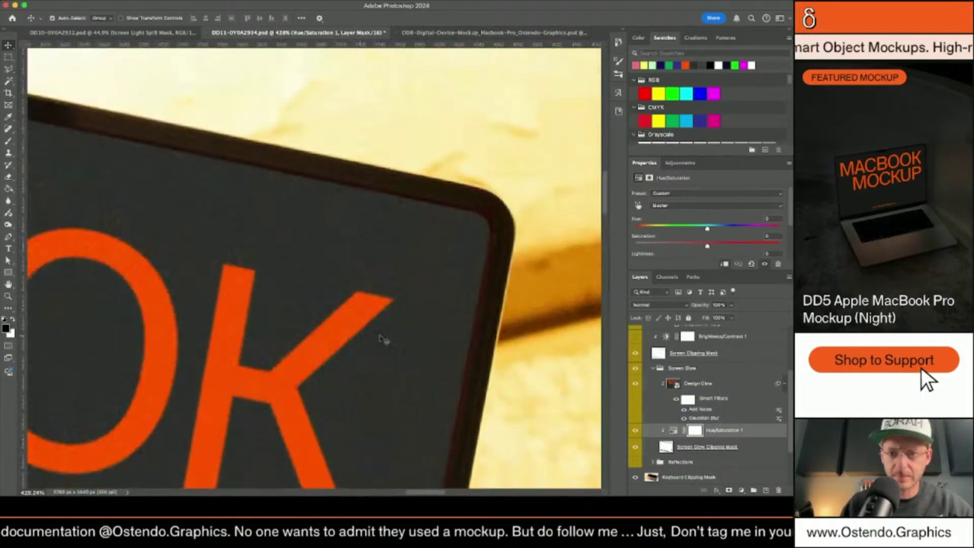
{"action": "scroll", "coordinate": [384, 340], "scroll_direction": "down", "scroll_amount": 5}
{"action": "scroll", "coordinate": [384, 339], "scroll_direction": "up", "scroll_amount": 3, "text": "alt"}
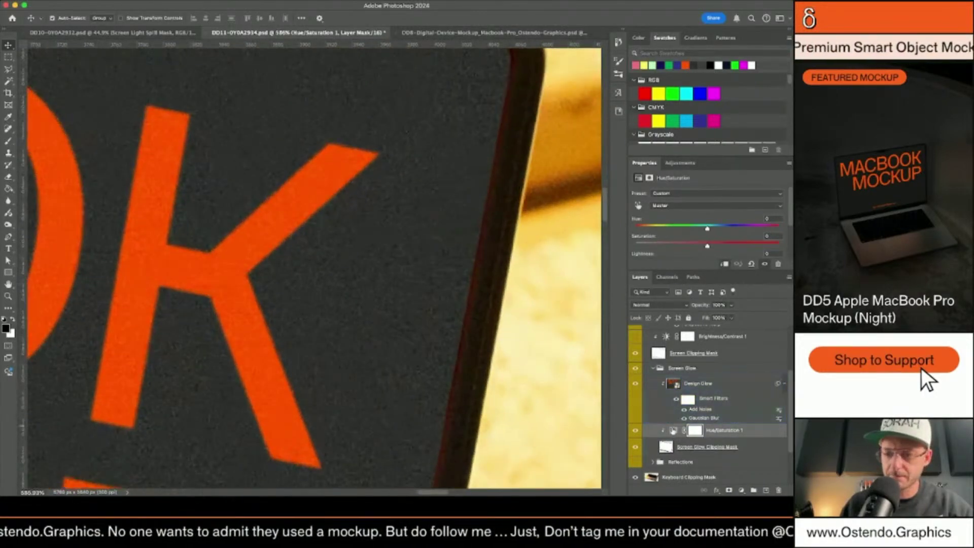
{"action": "left_click_drag", "start_coordinate": [673, 430], "coordinate": [537, 325]}
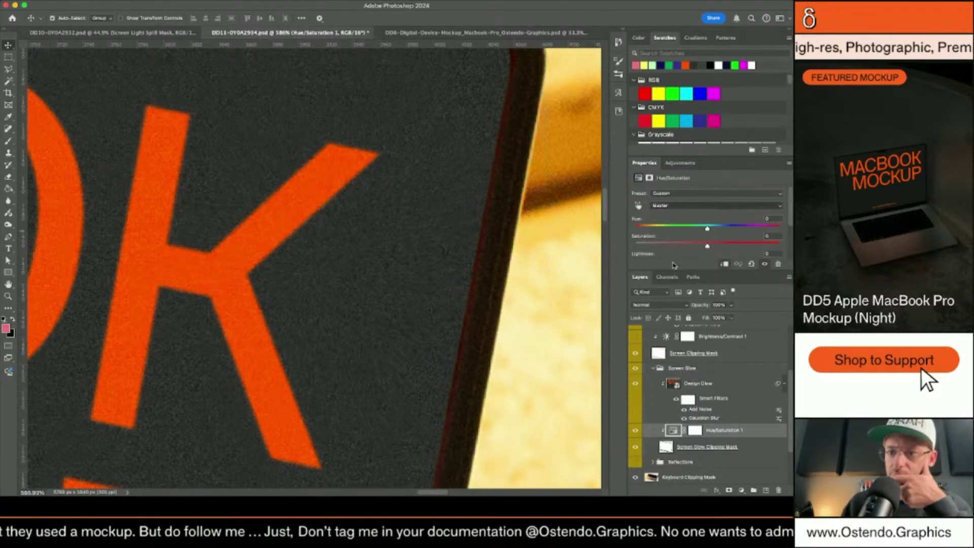
{"action": "key", "text": "alt+8"}
{"action": "left_click_drag", "start_coordinate": [707, 245], "coordinate": [773, 247]}
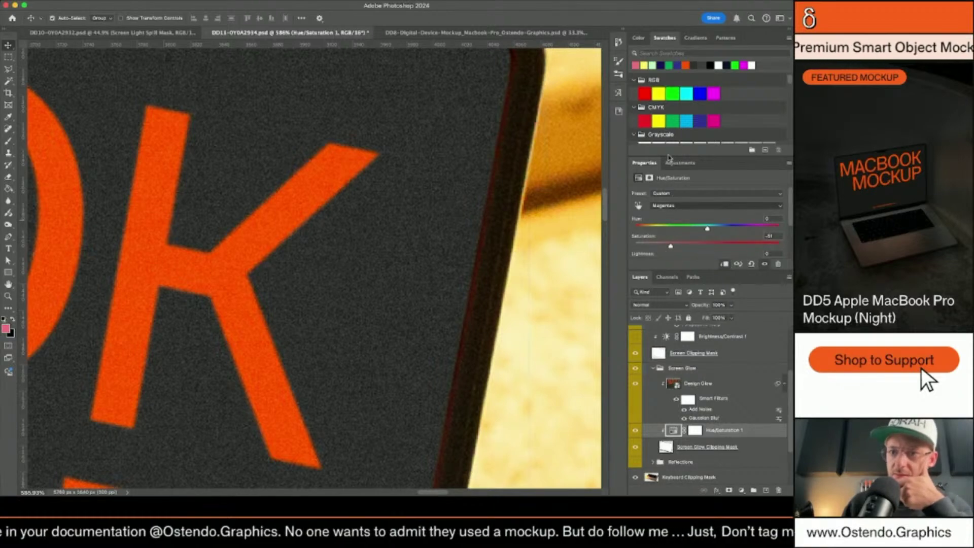
{"action": "key", "text": "alt+3"}
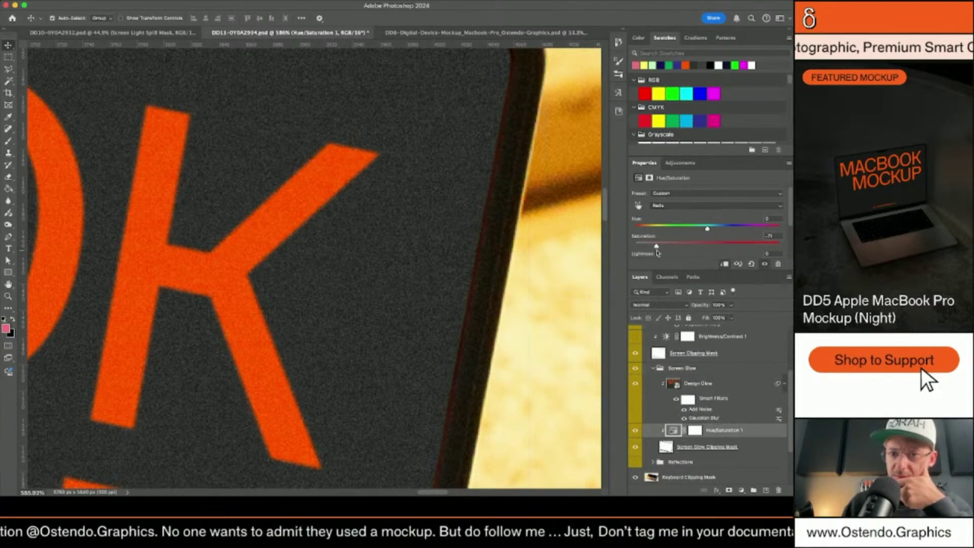
{"action": "scroll", "coordinate": [508, 239], "scroll_direction": "up", "scroll_amount": 5}
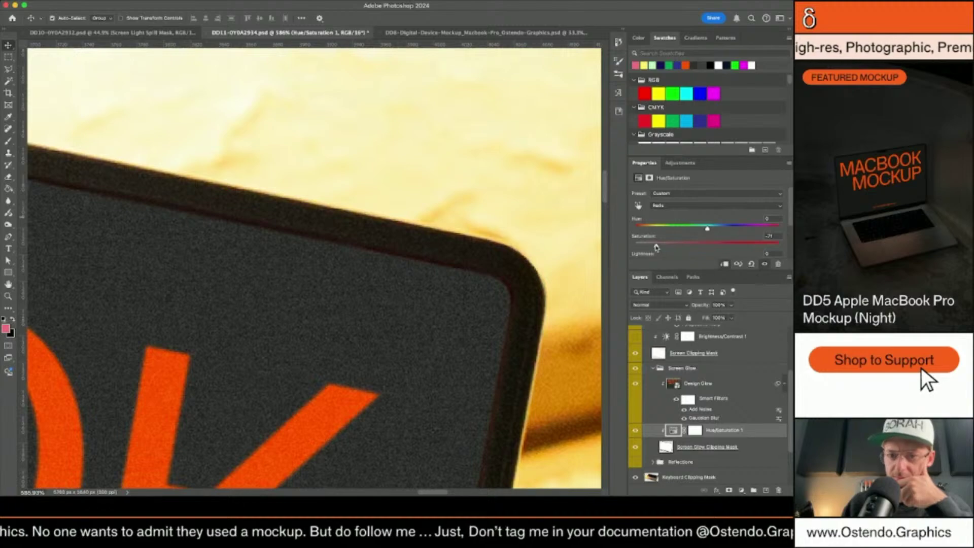
{"action": "scroll", "coordinate": [607, 254], "scroll_direction": "down", "scroll_amount": 6}
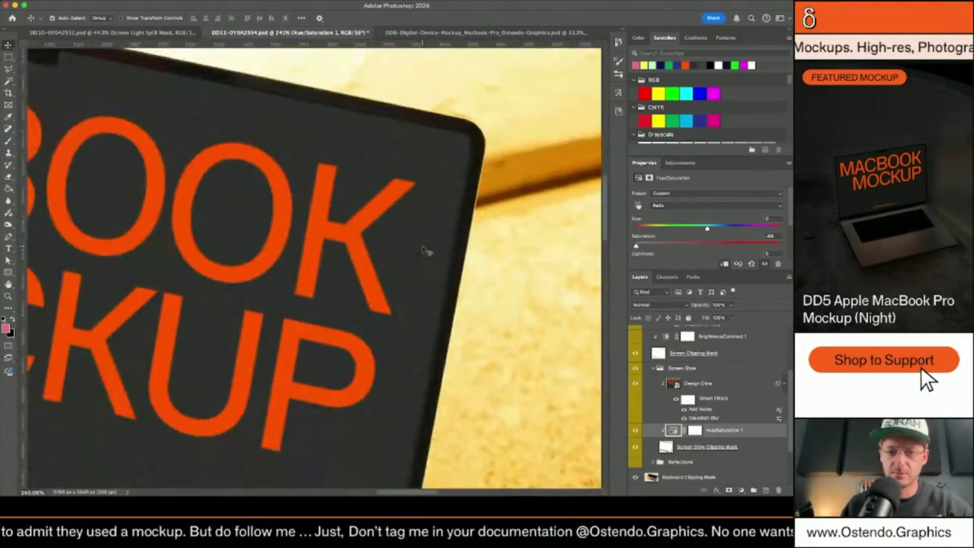
Set the Greens saturation to about -75 in Hue/Saturation 1 and check the bezel edges along the hinge and right side.
{"action": "scroll", "coordinate": [424, 250], "scroll_direction": "down", "scroll_amount": 3}
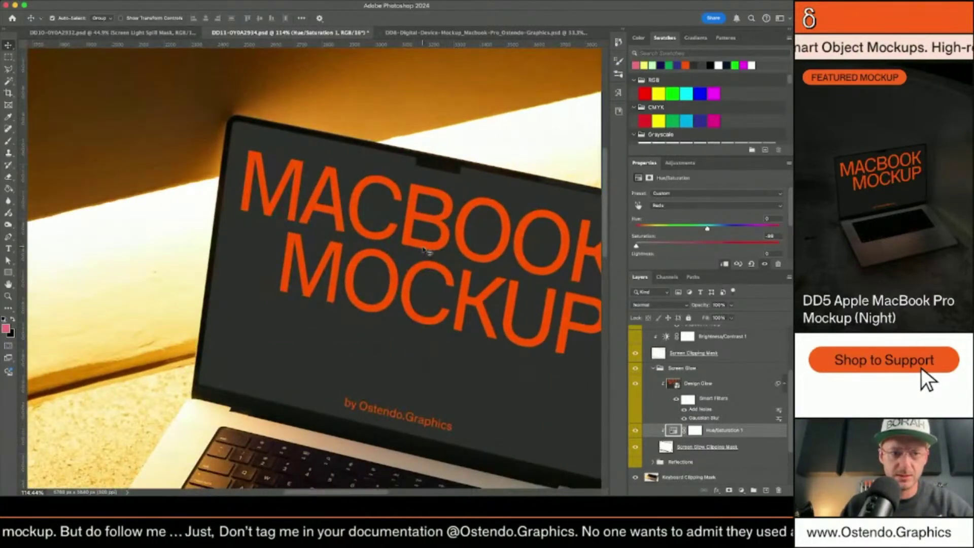
{"action": "scroll", "coordinate": [424, 251], "scroll_direction": "down", "scroll_amount": 3}
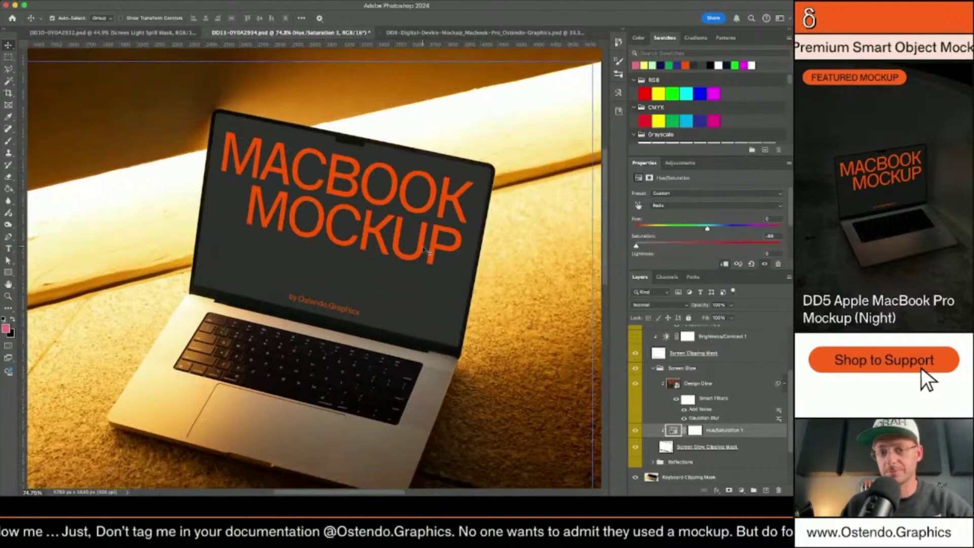
{"action": "scroll", "coordinate": [425, 250], "scroll_direction": "up", "scroll_amount": 4}
{"action": "scroll", "coordinate": [425, 251], "scroll_direction": "up", "scroll_amount": 4}
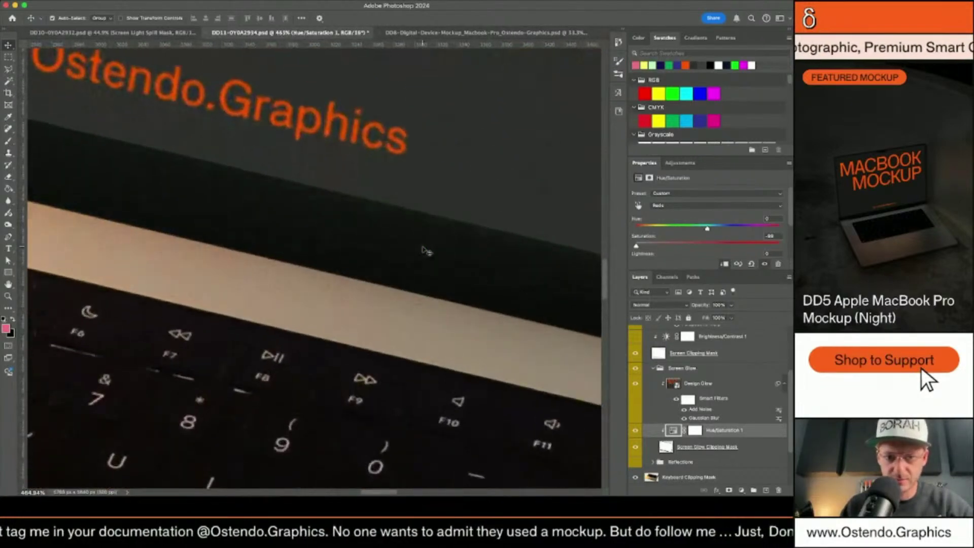
{"action": "left_click", "coordinate": [717, 386]}
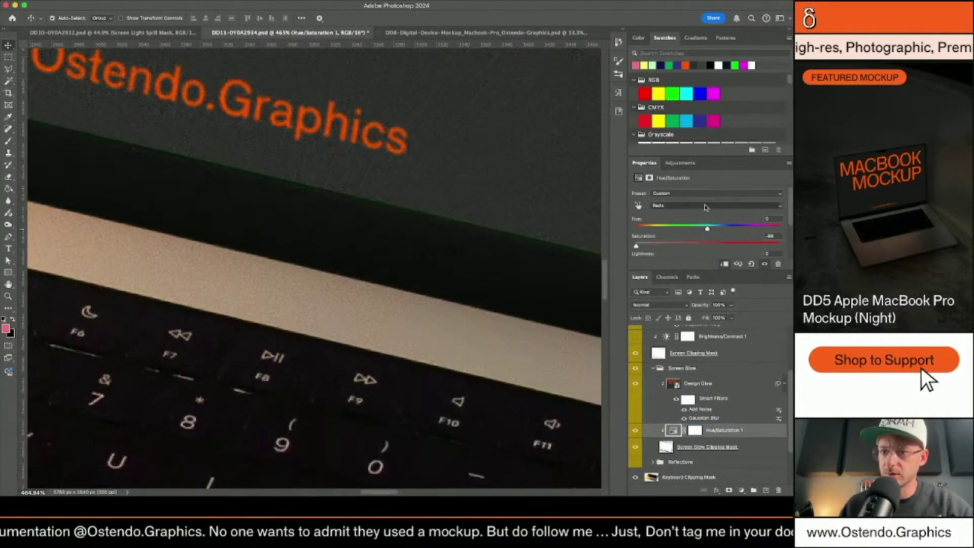
{"action": "key", "text": "alt+4"}
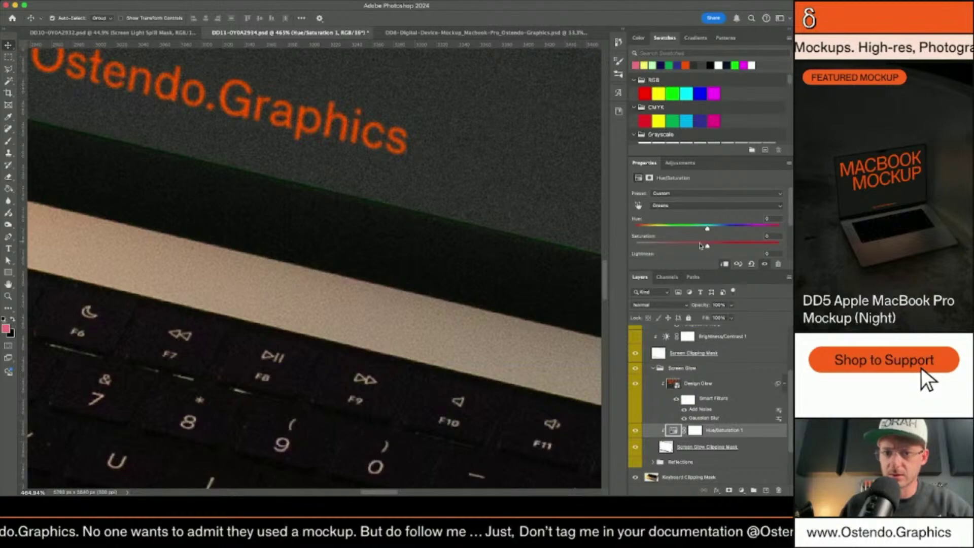
{"action": "left_click_drag", "start_coordinate": [701, 246], "coordinate": [672, 246]}
{"action": "scroll", "coordinate": [455, 232], "scroll_direction": "down", "scroll_amount": 5}
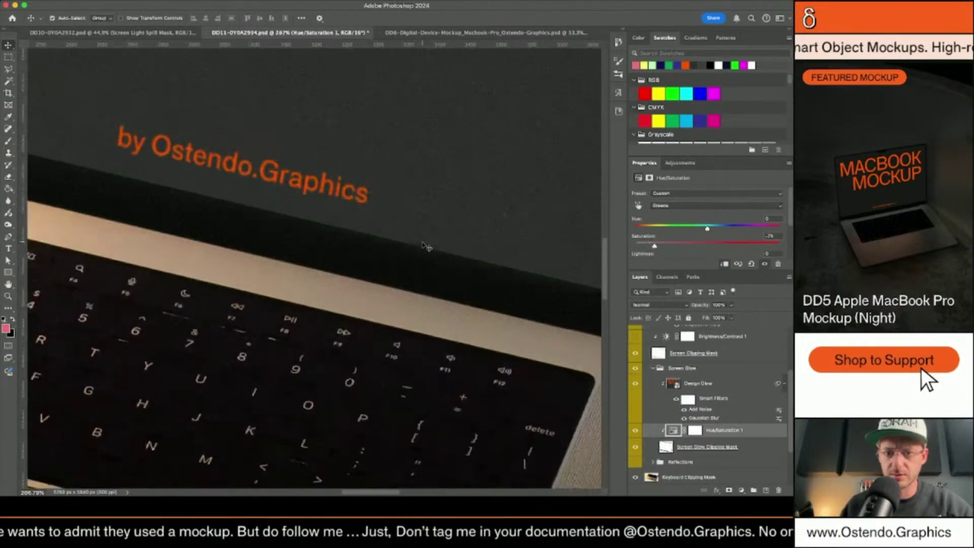
{"action": "scroll", "coordinate": [455, 233], "scroll_direction": "up", "scroll_amount": 5}
{"action": "scroll", "coordinate": [455, 232], "scroll_direction": "up", "scroll_amount": 10}
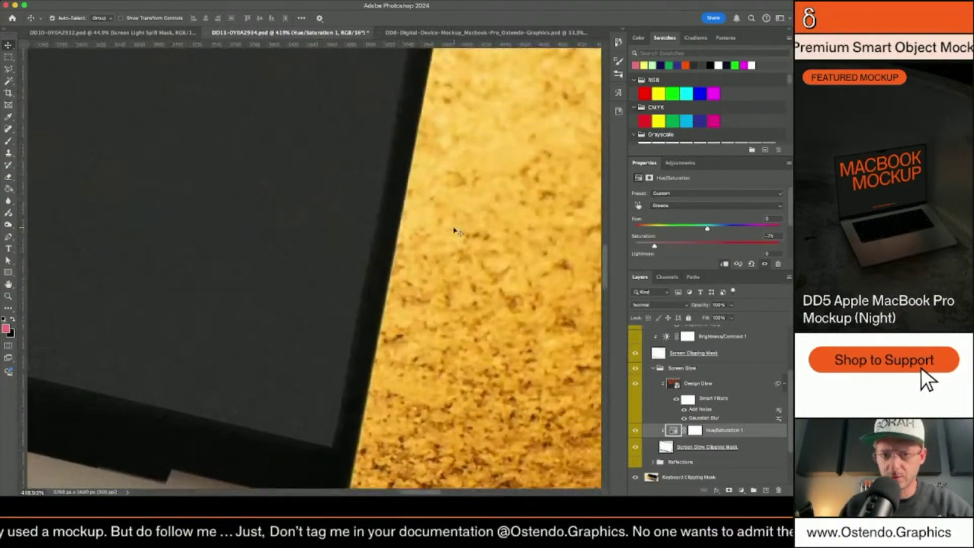
{"action": "scroll", "coordinate": [455, 232], "scroll_direction": "up", "scroll_amount": 6}
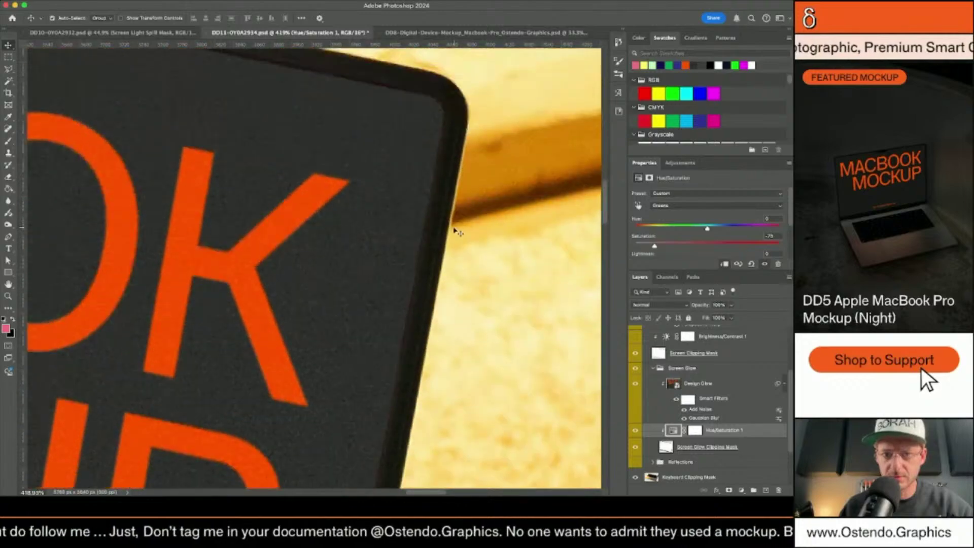
Check the screen's top bezel and notch edges for leftover colour fringing and save the document.
{"action": "scroll", "coordinate": [455, 233], "scroll_direction": "left", "scroll_amount": 6}
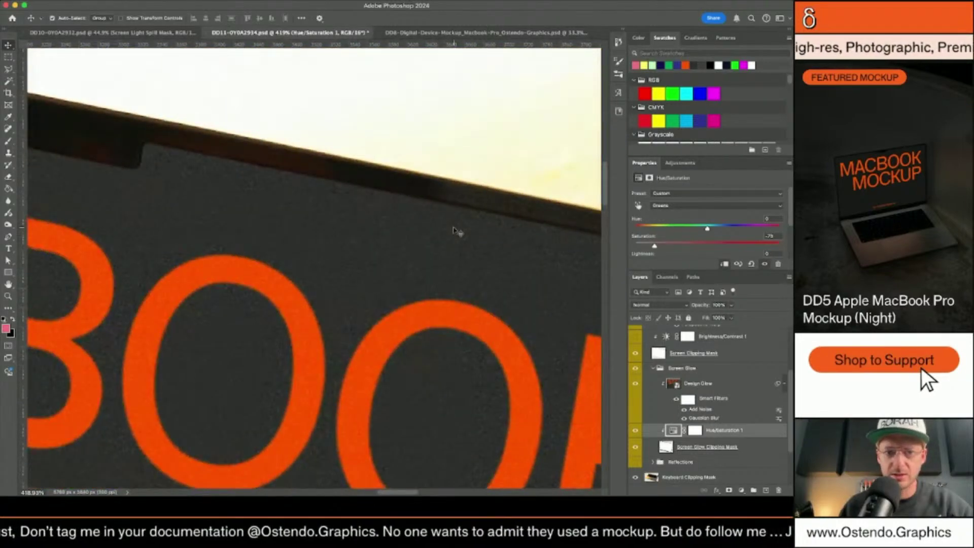
{"action": "scroll", "coordinate": [455, 232], "scroll_direction": "left", "scroll_amount": 4}
{"action": "scroll", "coordinate": [457, 234], "scroll_direction": "up", "scroll_amount": 3}
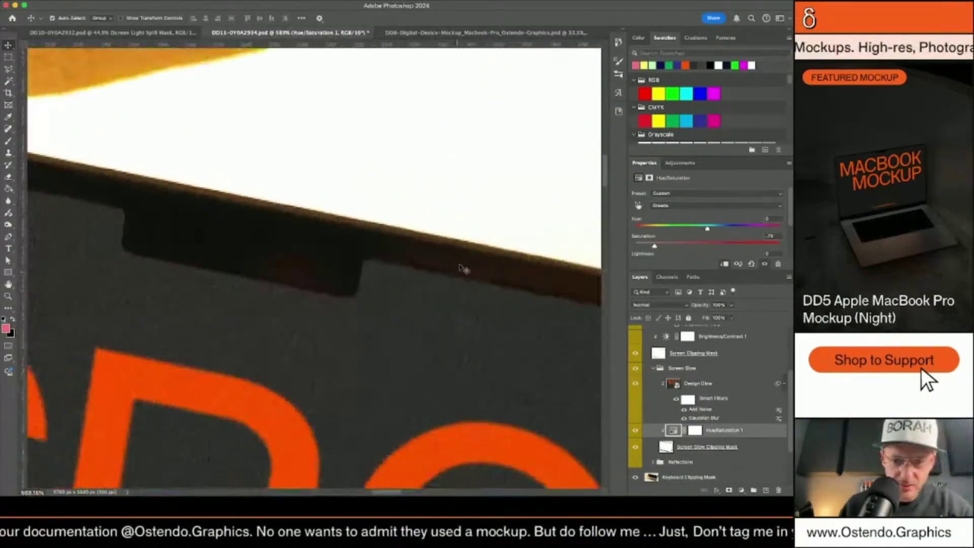
{"action": "scroll", "coordinate": [464, 268], "scroll_direction": "down", "scroll_amount": 2}
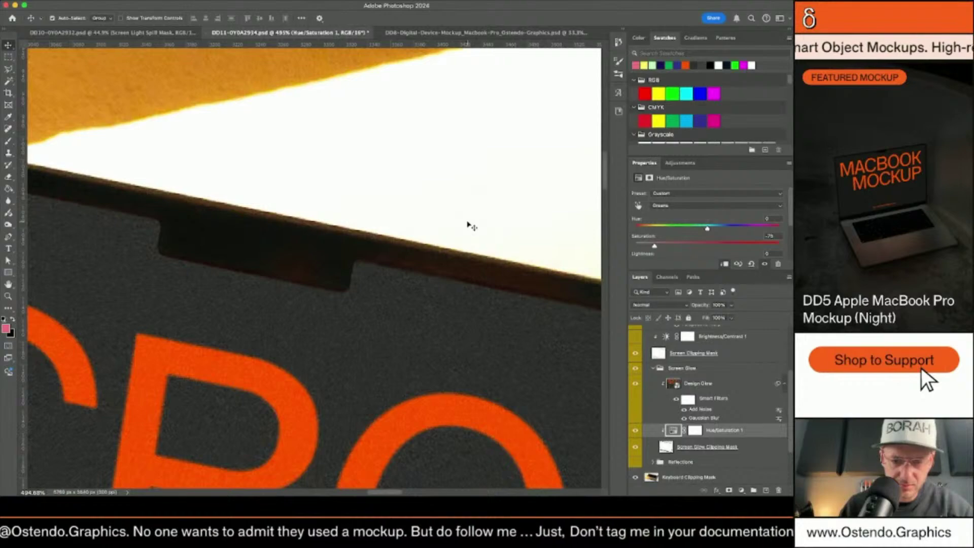
{"action": "scroll", "coordinate": [472, 227], "scroll_direction": "down", "scroll_amount": 8}
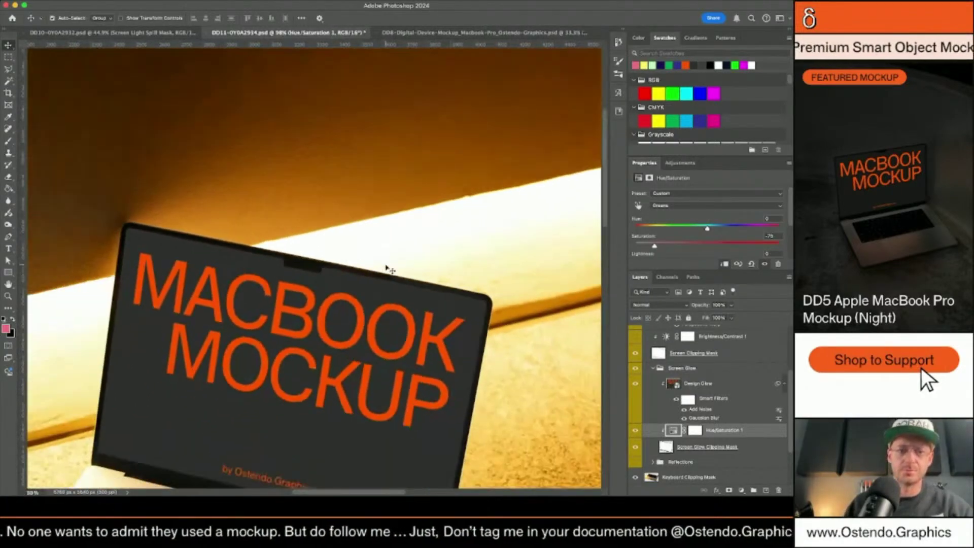
{"action": "scroll", "coordinate": [390, 269], "scroll_direction": "down", "scroll_amount": 5}
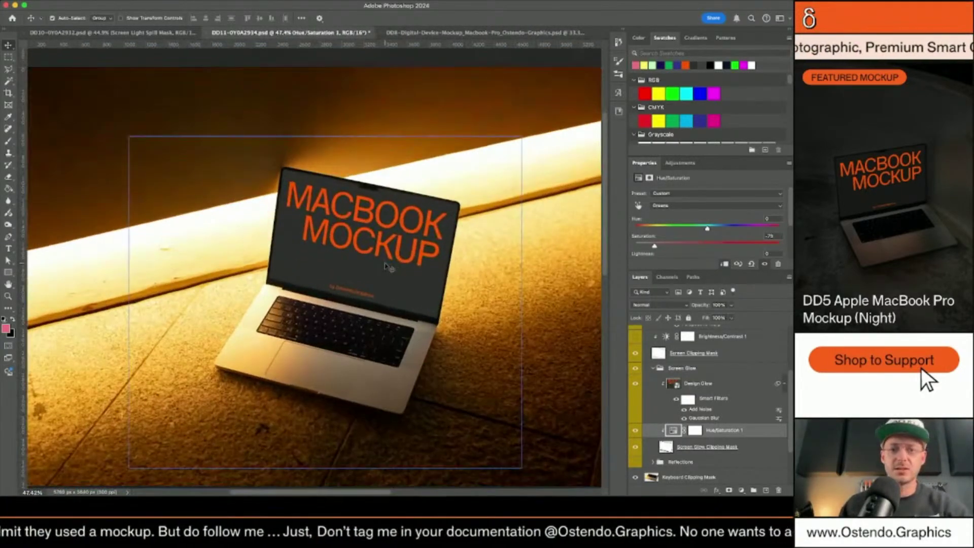
{"action": "scroll", "coordinate": [507, 257], "scroll_direction": "up", "scroll_amount": 1}
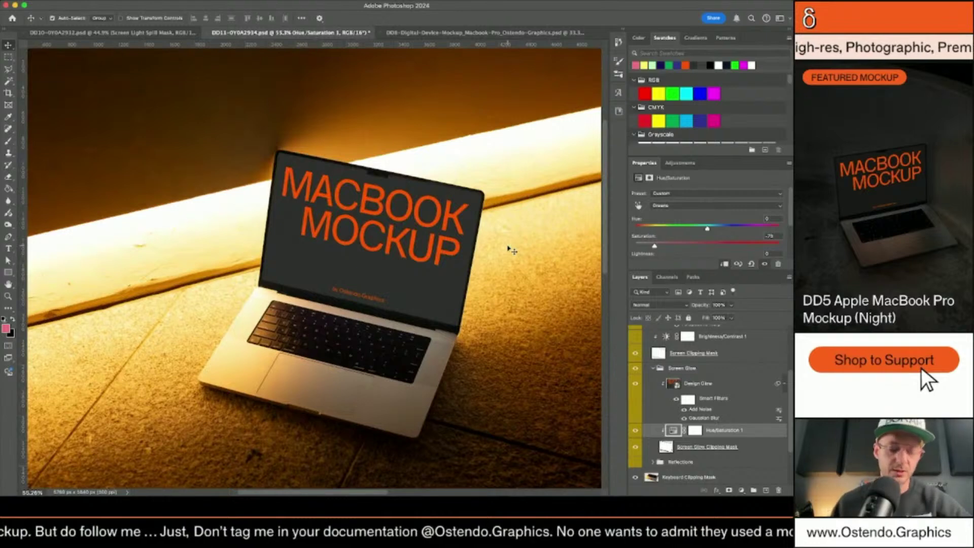
{"action": "key", "text": "ctrl+s"}
Release Design Glow from its clipping mask and lay a Perspective Warp plane over the whole flat design.
{"action": "left_click", "coordinate": [675, 384]}
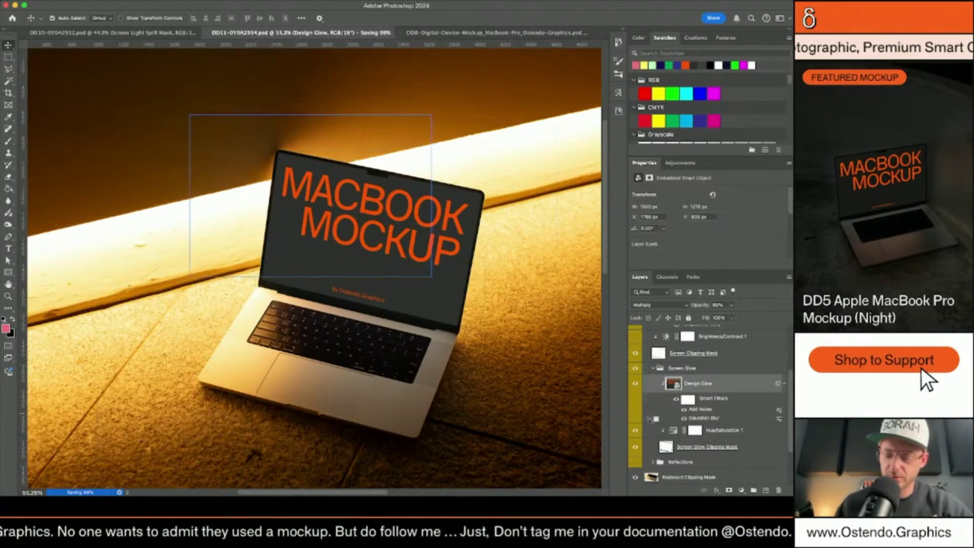
{"action": "left_click", "coordinate": [652, 421], "text": "alt"}
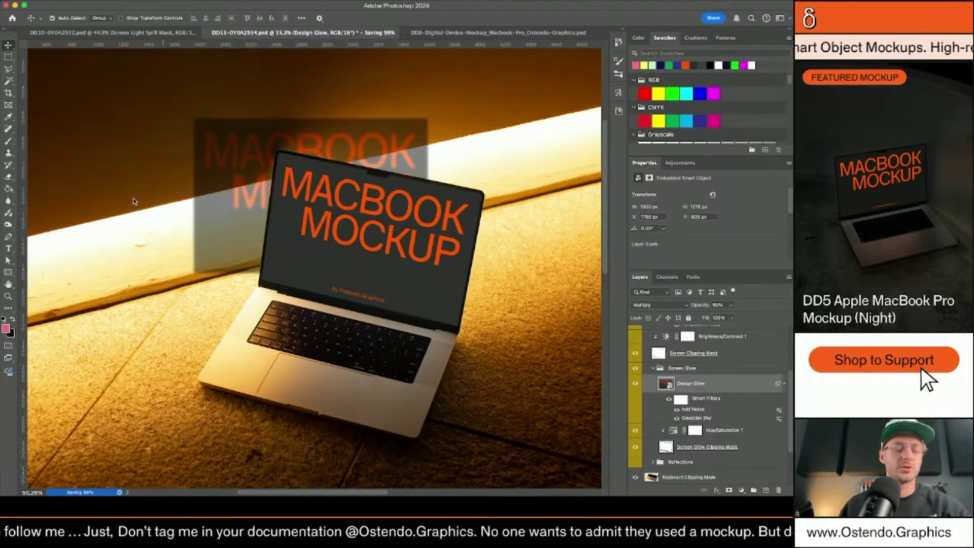
{"action": "left_click_drag", "start_coordinate": [193, 117], "coordinate": [430, 275]}
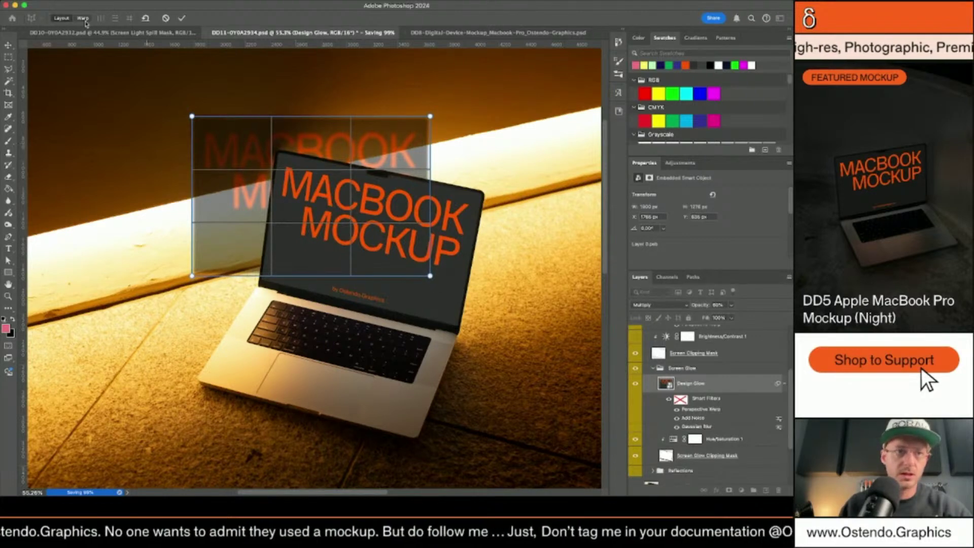
Warp the four corners of the Design Glow plane roughly onto the four corners of the laptop lid.
{"action": "left_click", "coordinate": [84, 19]}
{"action": "left_click_drag", "start_coordinate": [431, 117], "coordinate": [489, 191]}
{"action": "left_click_drag", "start_coordinate": [193, 117], "coordinate": [276, 149]}
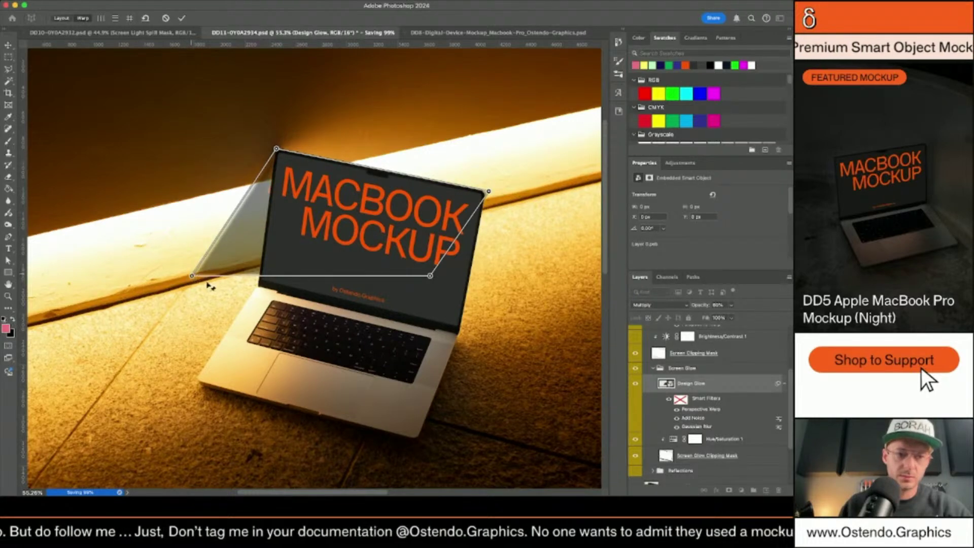
{"action": "left_click_drag", "start_coordinate": [193, 276], "coordinate": [258, 285]}
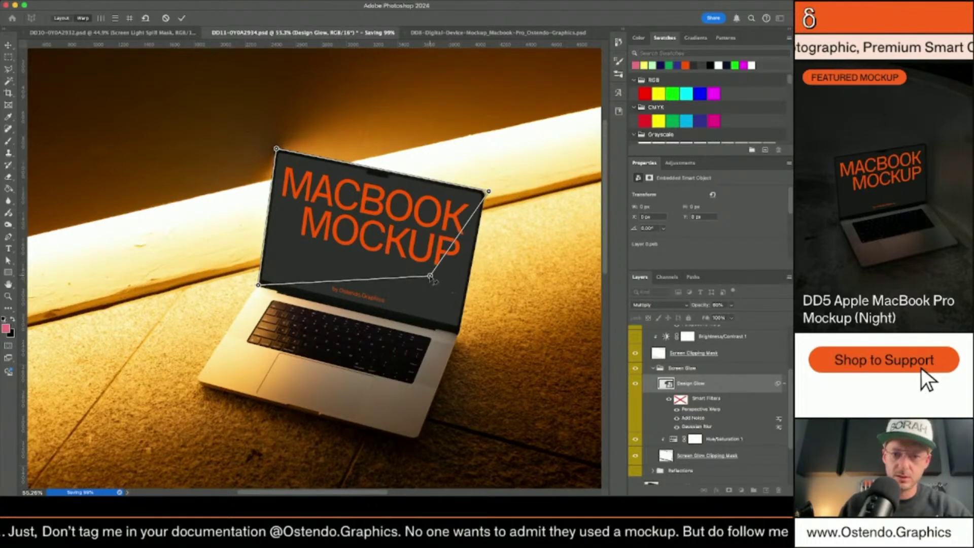
{"action": "left_click_drag", "start_coordinate": [430, 277], "coordinate": [458, 330]}
Fine-tune the two upper warp corners of Design Glow to sit tightly against the lid's top outer corners.
{"action": "scroll", "coordinate": [505, 190], "scroll_direction": "up", "scroll_amount": 3}
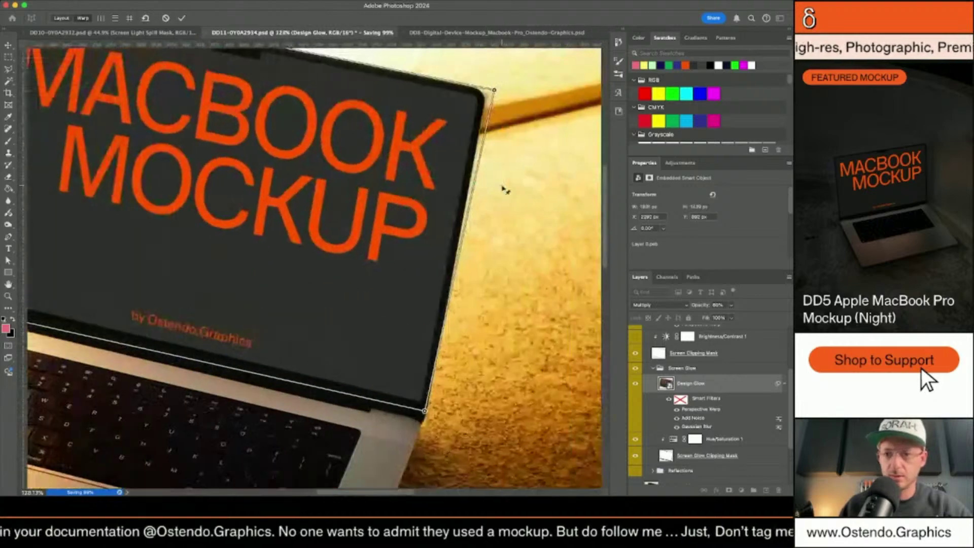
{"action": "scroll", "coordinate": [505, 189], "scroll_direction": "up", "scroll_amount": 8}
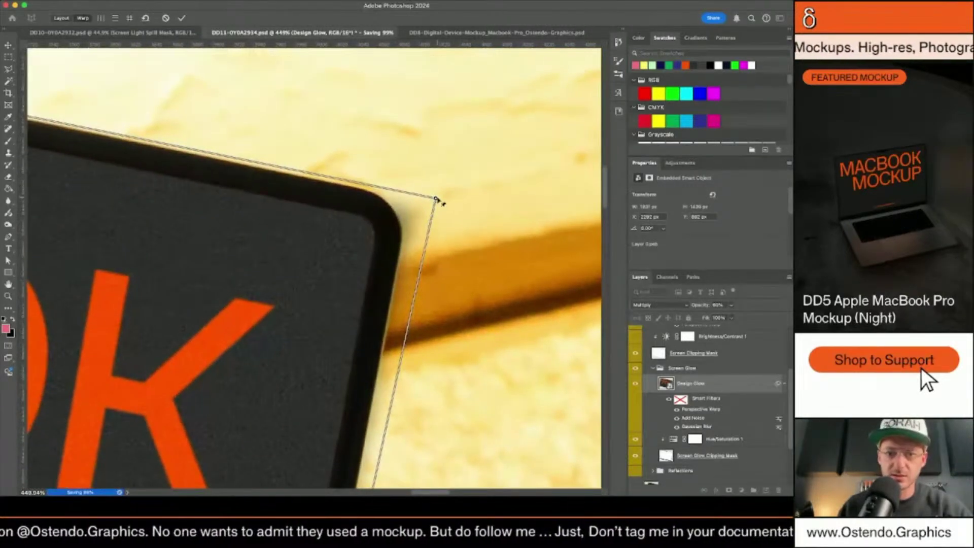
{"action": "left_click_drag", "start_coordinate": [434, 198], "coordinate": [424, 200]}
{"action": "scroll", "coordinate": [424, 200], "scroll_direction": "left", "scroll_amount": 10}
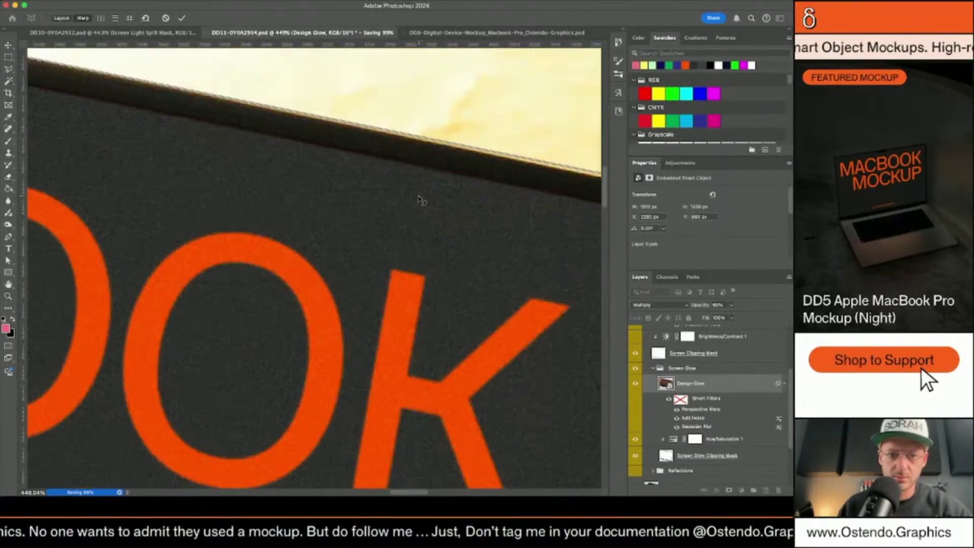
{"action": "scroll", "coordinate": [424, 200], "scroll_direction": "left", "scroll_amount": 10}
{"action": "scroll", "coordinate": [261, 123], "scroll_direction": "left", "scroll_amount": 8}
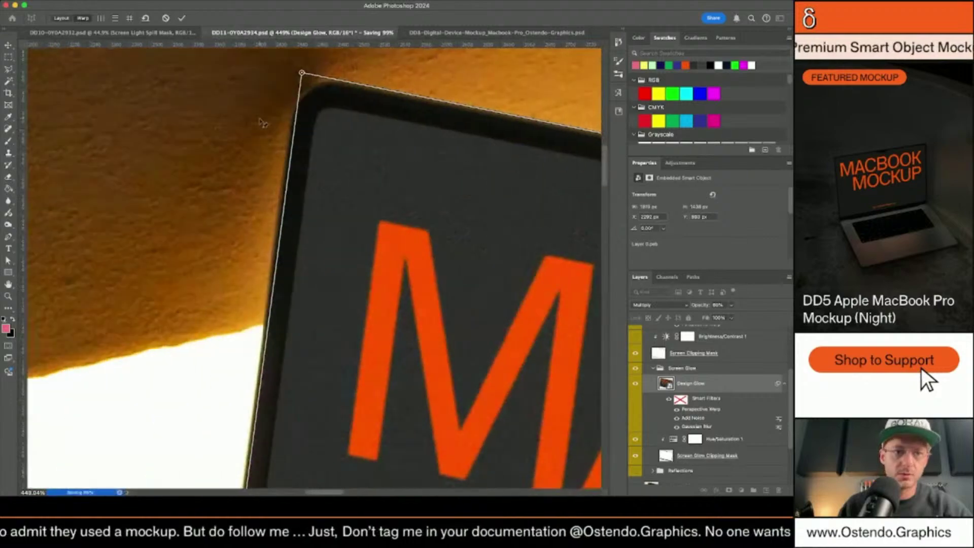
{"action": "left_click_drag", "start_coordinate": [303, 74], "coordinate": [299, 82]}
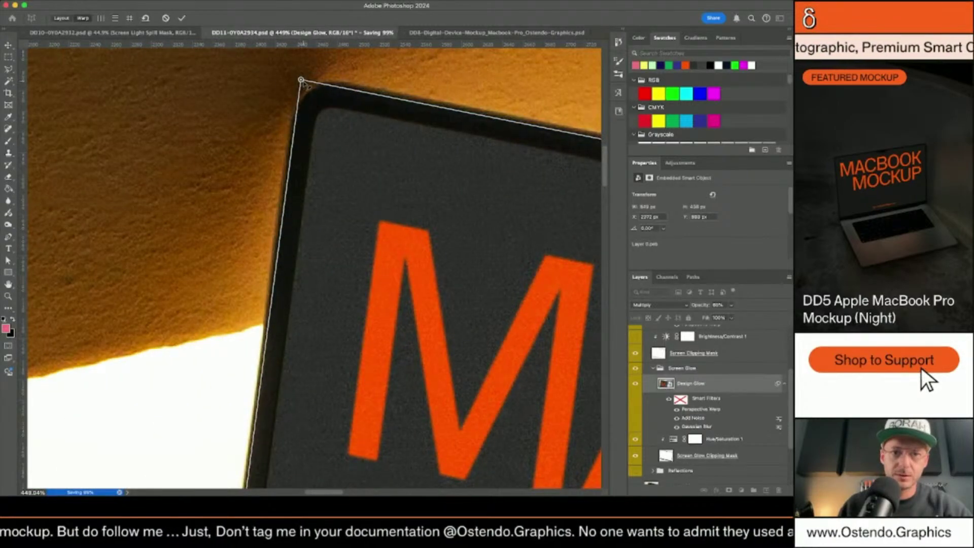
{"action": "scroll", "coordinate": [317, 89], "scroll_direction": "right", "scroll_amount": 12}
{"action": "scroll", "coordinate": [317, 88], "scroll_direction": "right", "scroll_amount": 12}
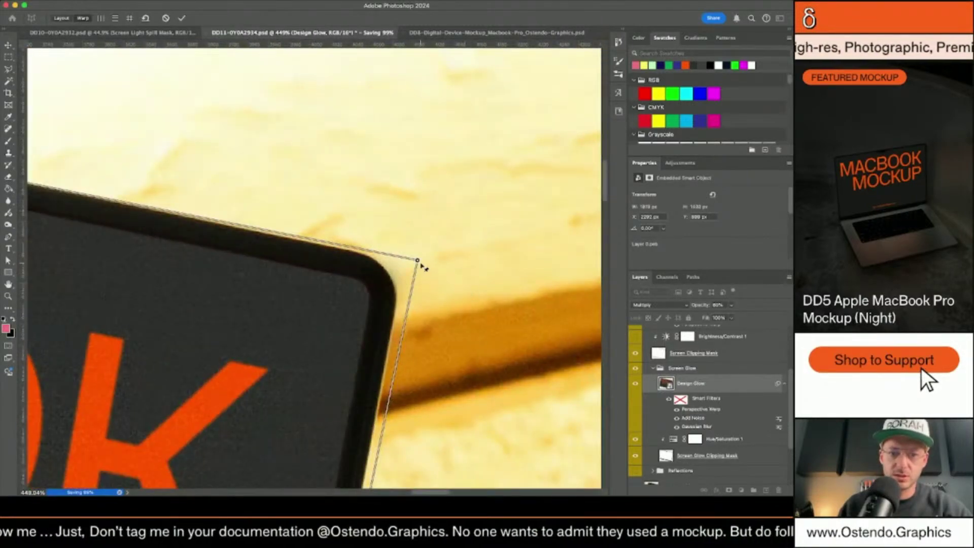
{"action": "left_click_drag", "start_coordinate": [421, 264], "coordinate": [414, 268]}
Fine-tune the two lower warp corners at the hinge ends of the lid and apply the Perspective Warp.
{"action": "scroll", "coordinate": [413, 268], "scroll_direction": "down", "scroll_amount": 10}
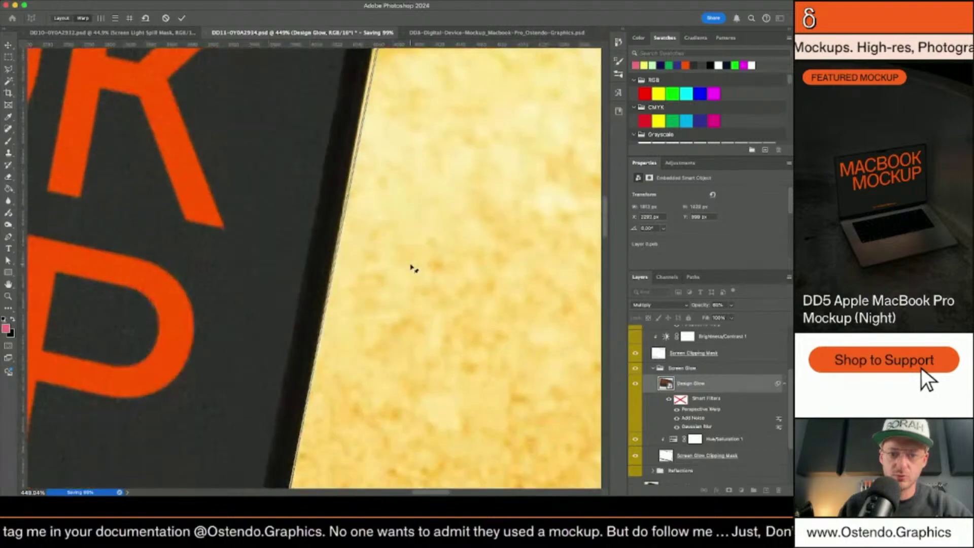
{"action": "scroll", "coordinate": [413, 268], "scroll_direction": "down", "scroll_amount": 15}
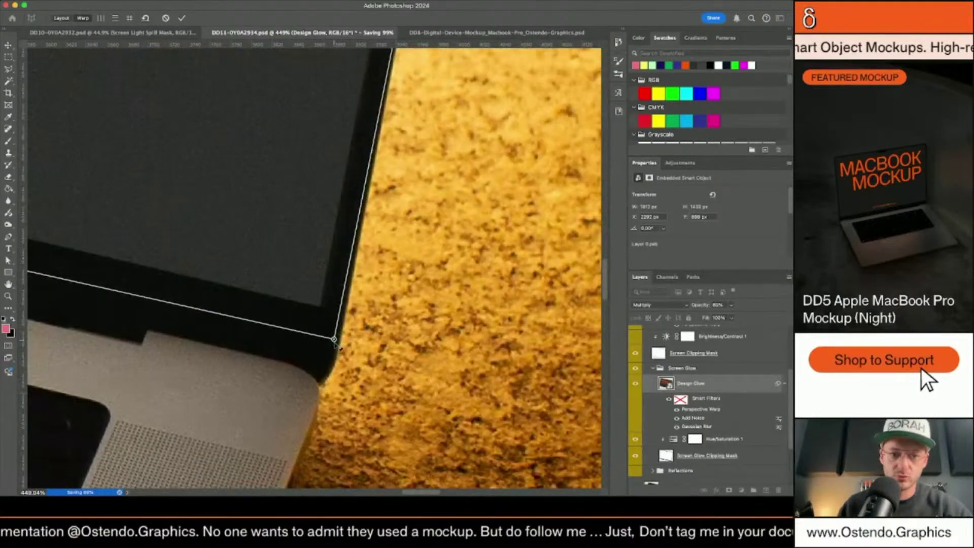
{"action": "left_click_drag", "start_coordinate": [335, 340], "coordinate": [337, 342]}
{"action": "scroll", "coordinate": [347, 200], "scroll_direction": "left", "scroll_amount": 10}
{"action": "scroll", "coordinate": [348, 201], "scroll_direction": "left", "scroll_amount": 15}
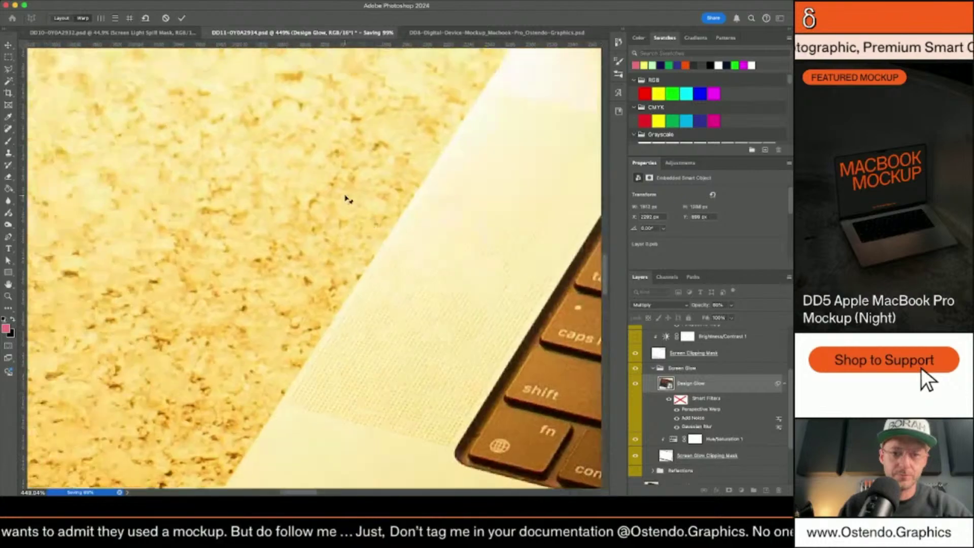
{"action": "mouse_move", "coordinate": [186, 208]}
{"action": "left_mouse_down"}
{"action": "mouse_move", "coordinate": [191, 187]}
{"action": "mouse_move", "coordinate": [188, 205]}
{"action": "left_mouse_up"}
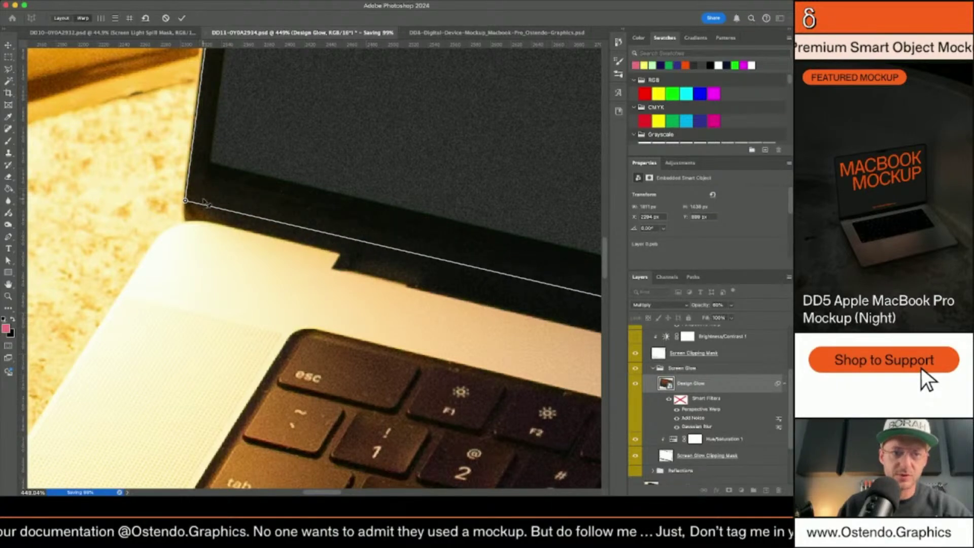
{"action": "key", "text": "super+minus"}
{"action": "key", "text": "Return"}
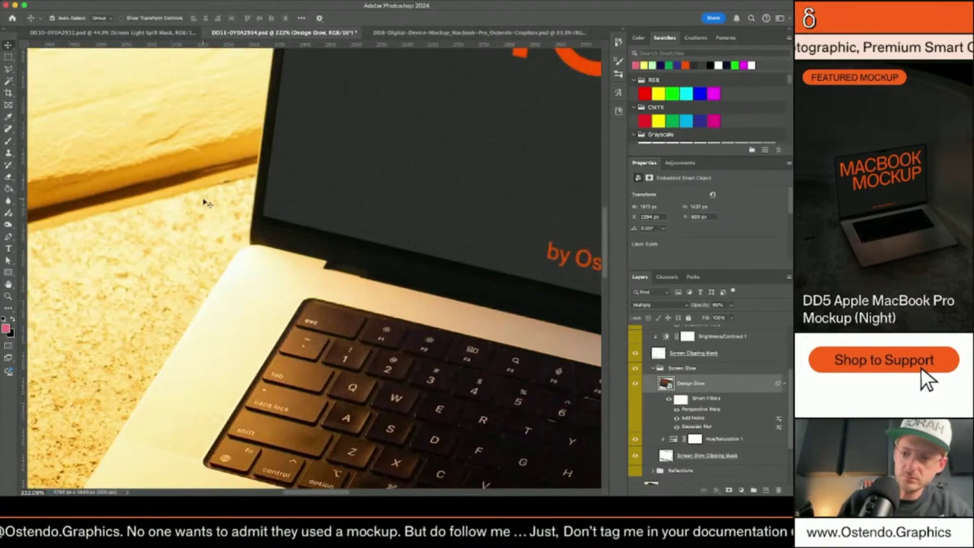
Delete Hue/Saturation 1 and clip Design Glow directly to the Screen Glow Clipping Mask.
{"action": "left_click", "coordinate": [648, 441]}
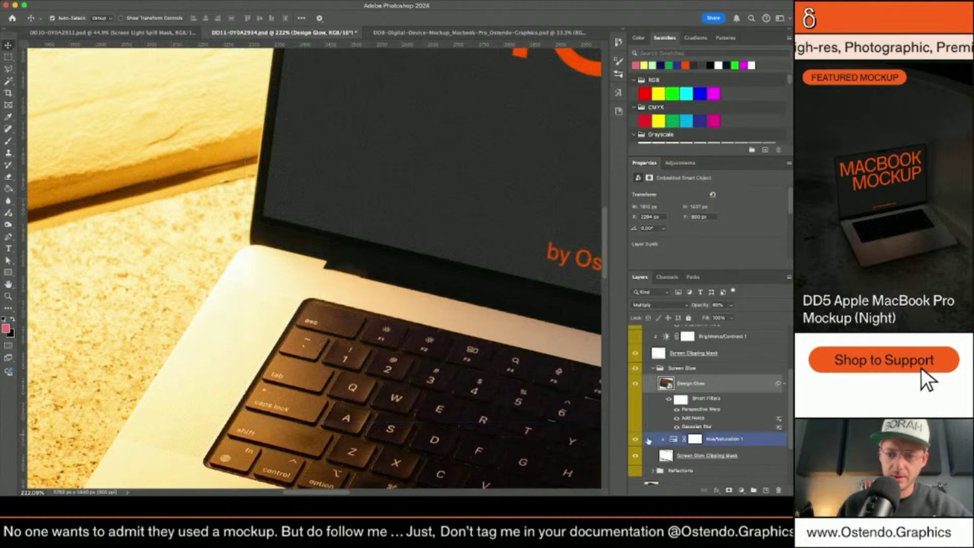
{"action": "left_click", "coordinate": [652, 429], "text": "alt"}
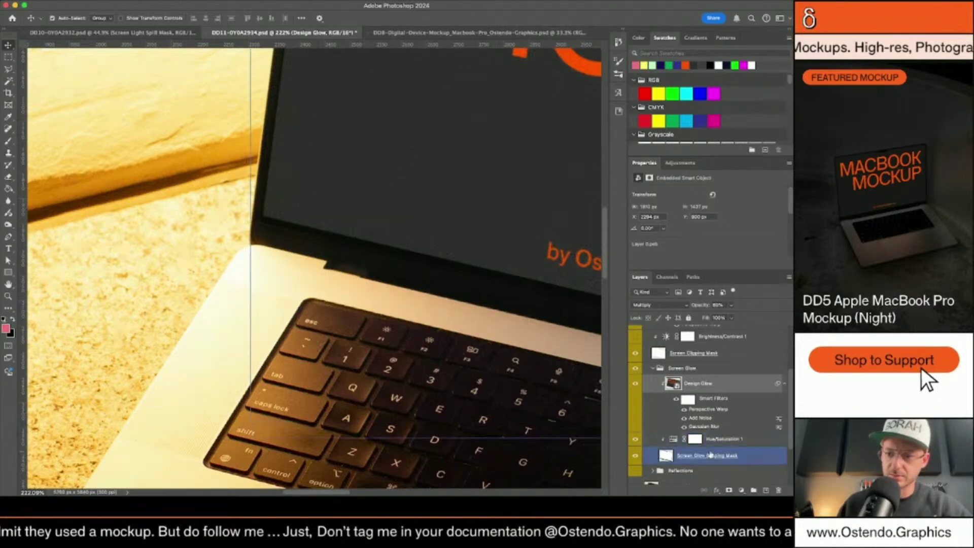
{"action": "left_click", "coordinate": [720, 445]}
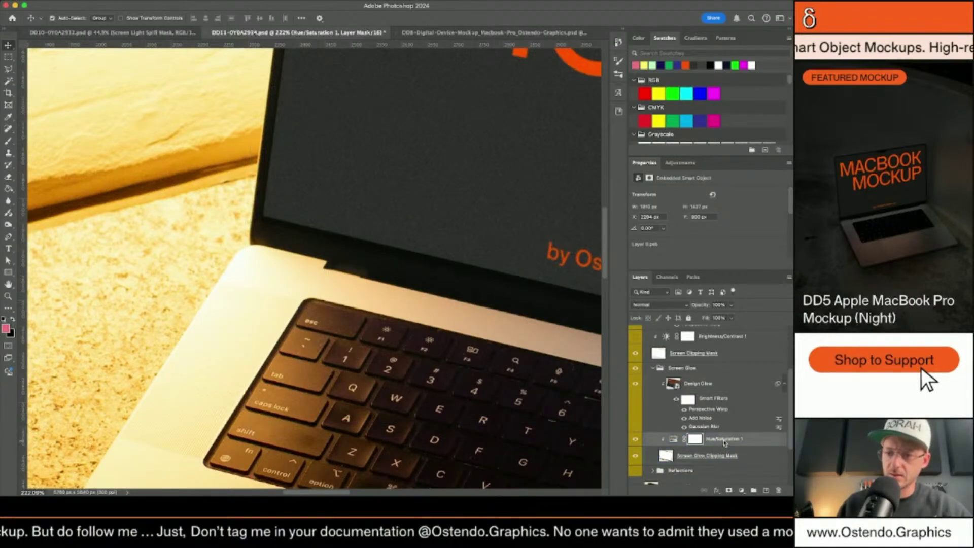
{"action": "key", "text": "ctrl+z"}
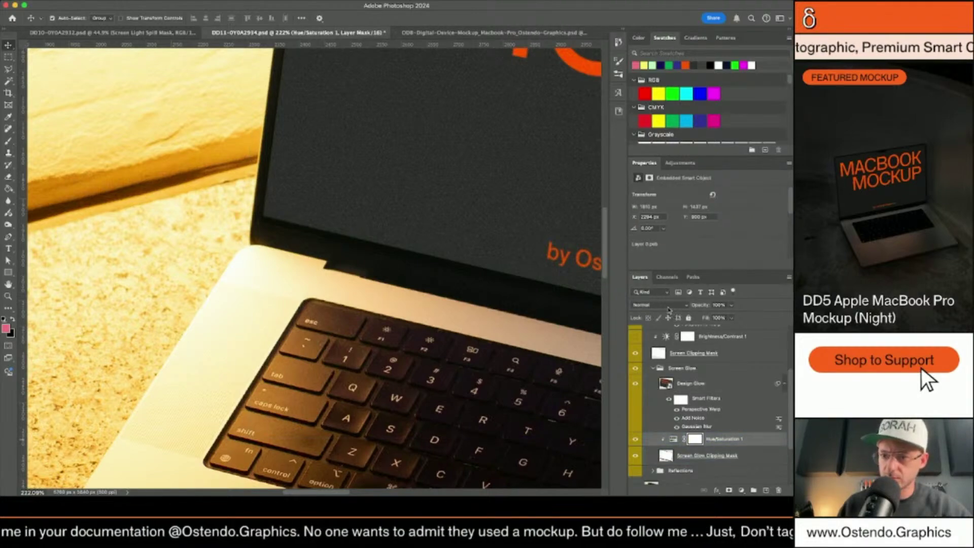
{"action": "left_click", "coordinate": [701, 387]}
{"action": "key", "text": "ctrl+z"}
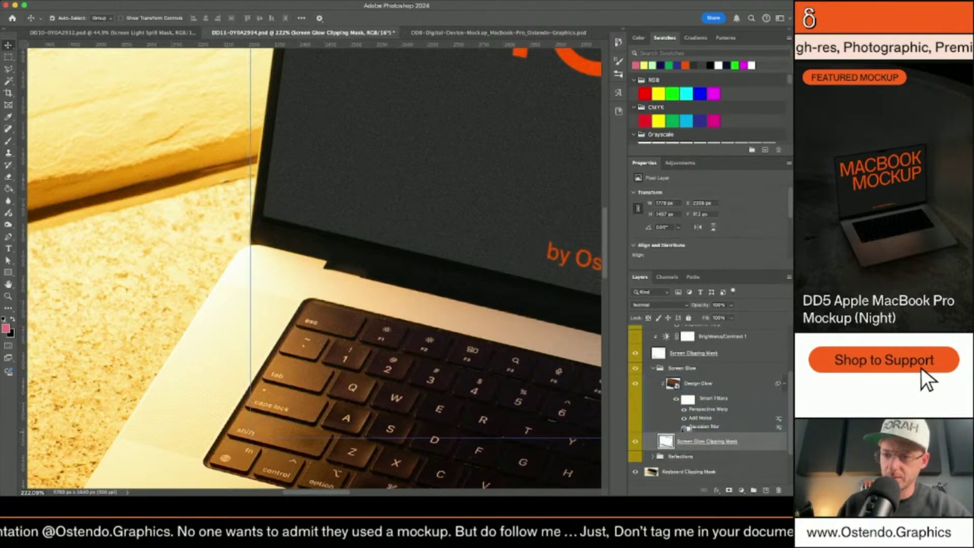
Save the document and collapse the Screen Glow group.
{"action": "scroll", "coordinate": [435, 257], "scroll_direction": "down", "scroll_amount": 5}
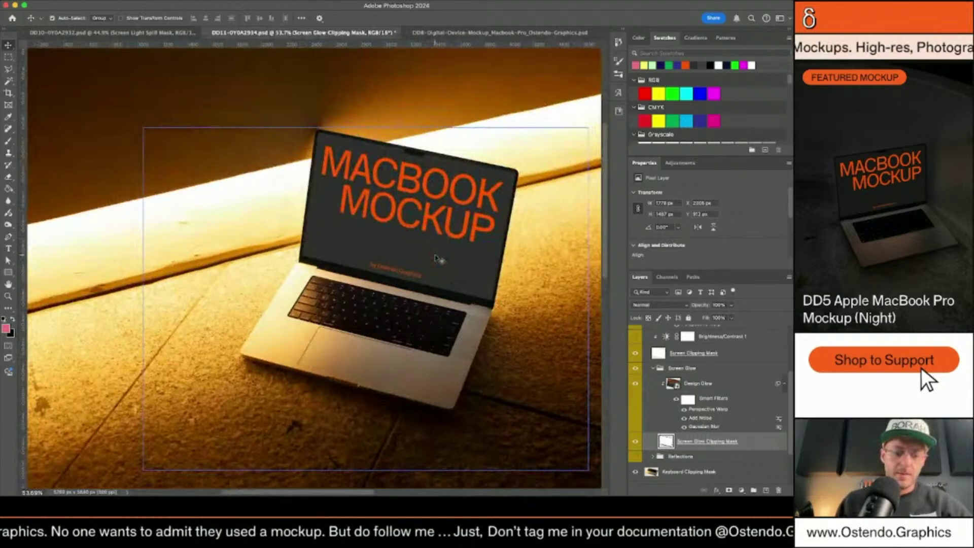
{"action": "key", "text": "ctrl+s"}
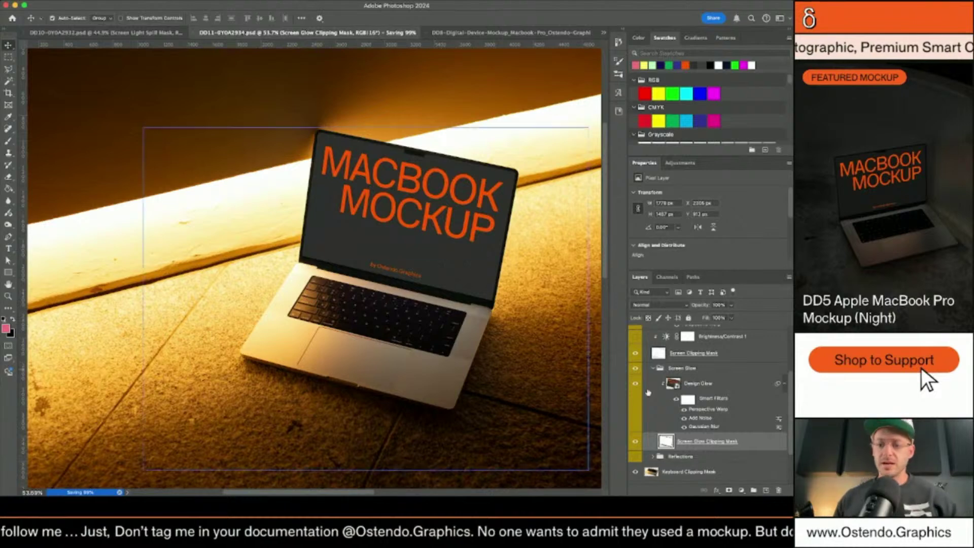
{"action": "left_click", "coordinate": [669, 368]}
{"action": "left_click", "coordinate": [653, 368]}
Delete the Brightness/Contrast 1 adjustment layer between the Design Warped layer and Screen Clipping Mask.
{"action": "scroll", "coordinate": [654, 359], "scroll_direction": "up", "scroll_amount": 2}
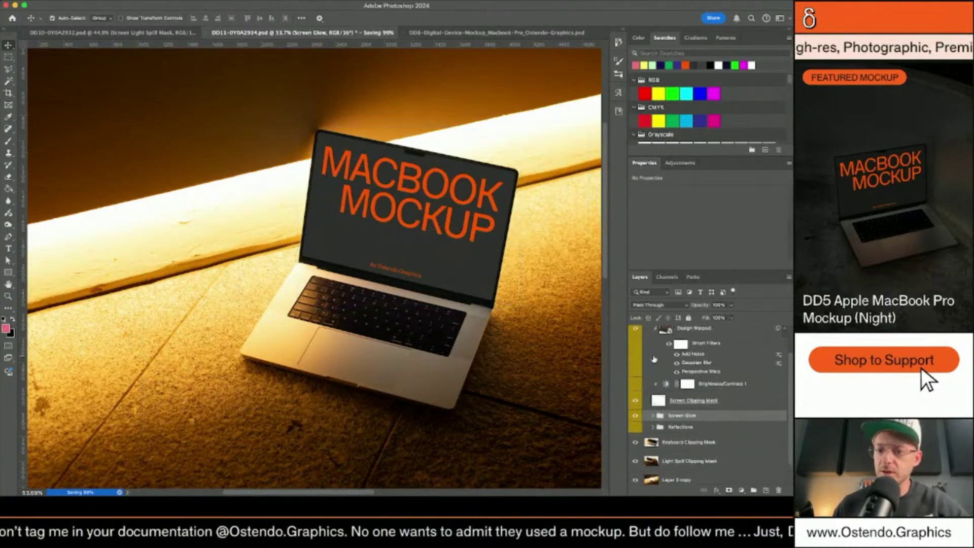
{"action": "scroll", "coordinate": [653, 358], "scroll_direction": "up", "scroll_amount": 1}
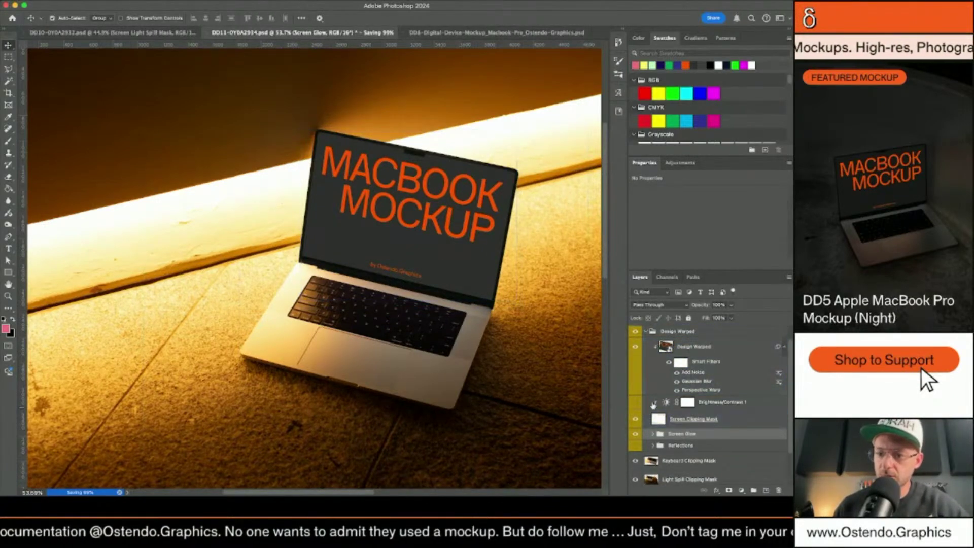
{"action": "left_click", "coordinate": [654, 404]}
{"action": "key", "text": "Delete"}
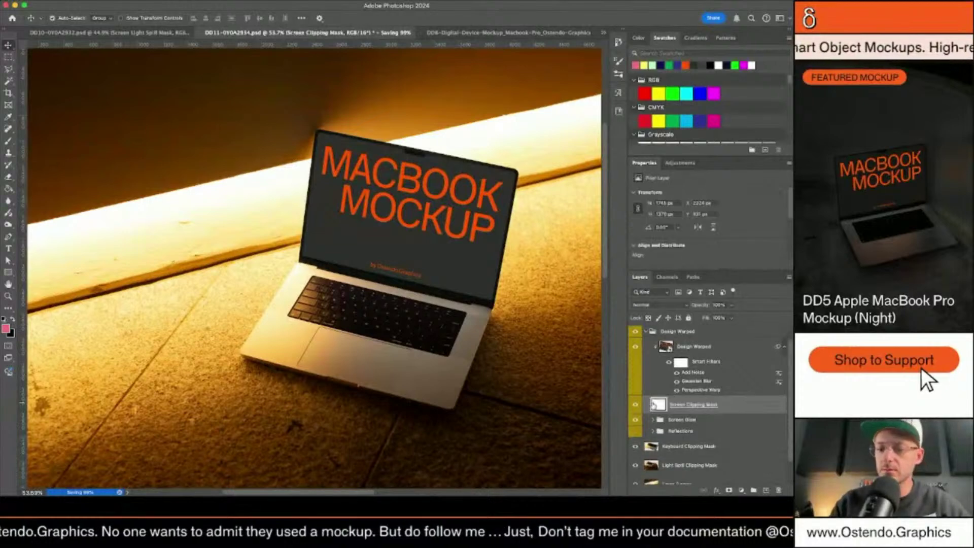
Expand the Design Warped group and turn on the visibility of its Reflections group.
{"action": "left_click", "coordinate": [645, 333]}
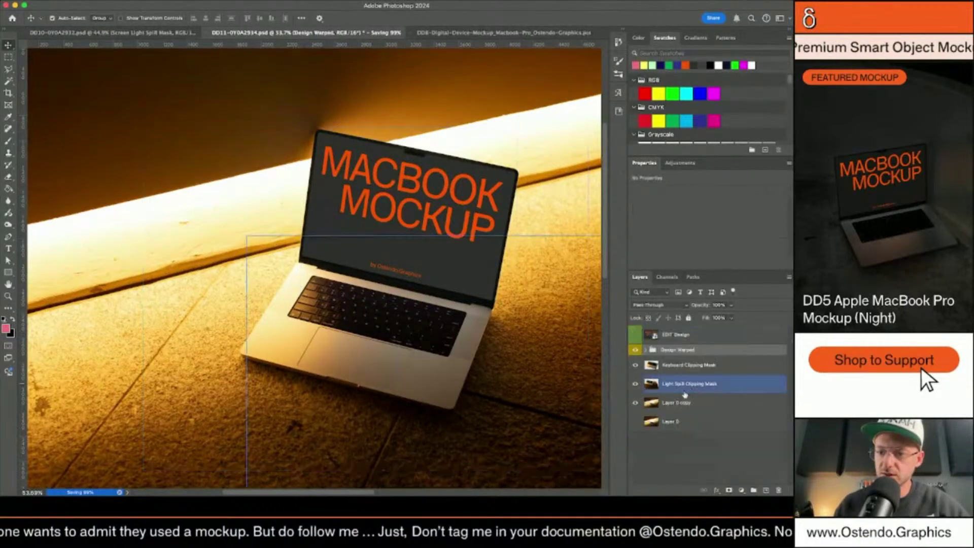
{"action": "scroll", "coordinate": [645, 385], "scroll_direction": "up", "scroll_amount": 1}
{"action": "left_click", "coordinate": [645, 428]}
{"action": "left_click", "coordinate": [658, 441]}
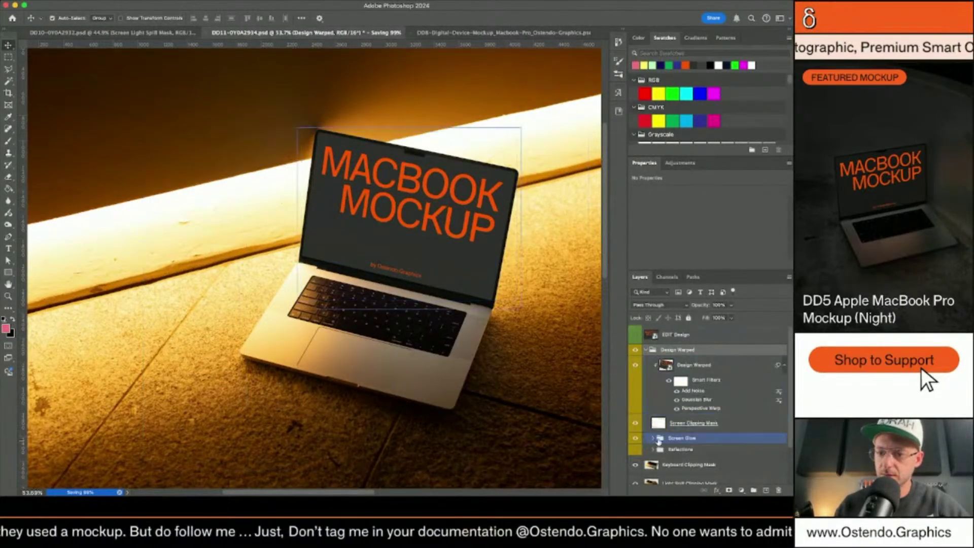
{"action": "left_click", "coordinate": [654, 449]}
{"action": "left_click", "coordinate": [635, 450]}
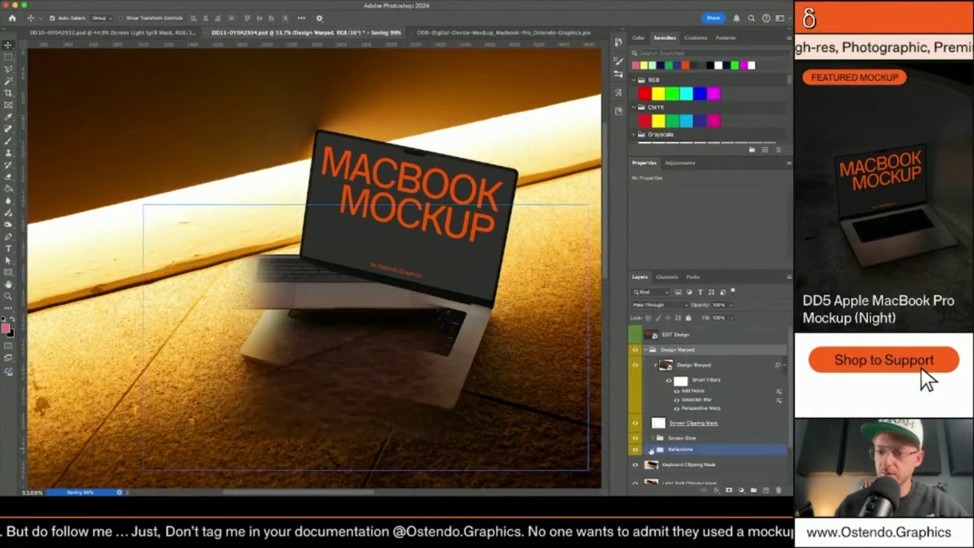
Expand the Reflections group and hide its Light Spill Clipping Mask and the Design Reflection 02 layer clipped to it.
{"action": "left_click", "coordinate": [653, 450]}
{"action": "scroll", "coordinate": [706, 406], "scroll_direction": "down", "scroll_amount": 3}
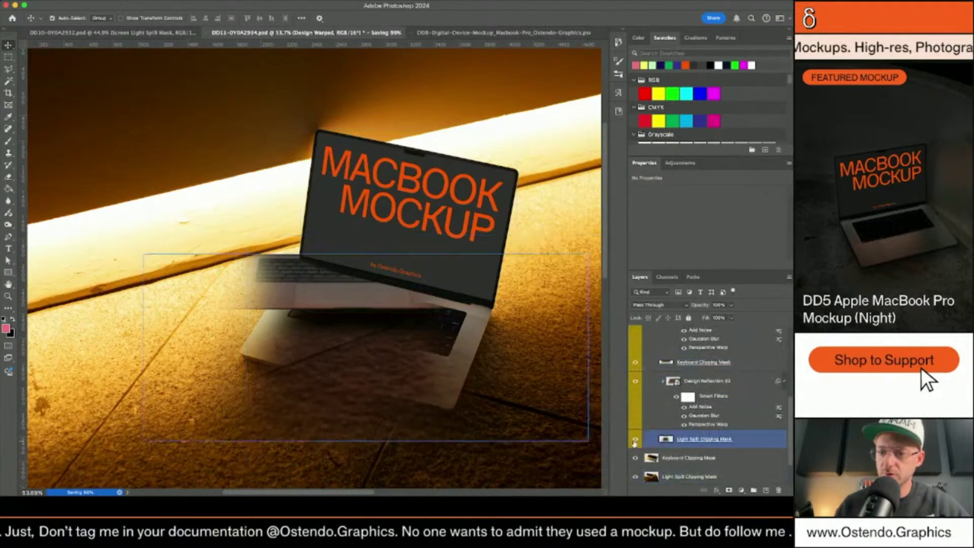
{"action": "left_click", "coordinate": [635, 439]}
{"action": "scroll", "coordinate": [705, 396], "scroll_direction": "up", "scroll_amount": 1}
Replace the old Keyboard Clipping Mask in the Reflections group with the new Keyboard Clipping Mask from below the group.
{"action": "left_click", "coordinate": [705, 410]}
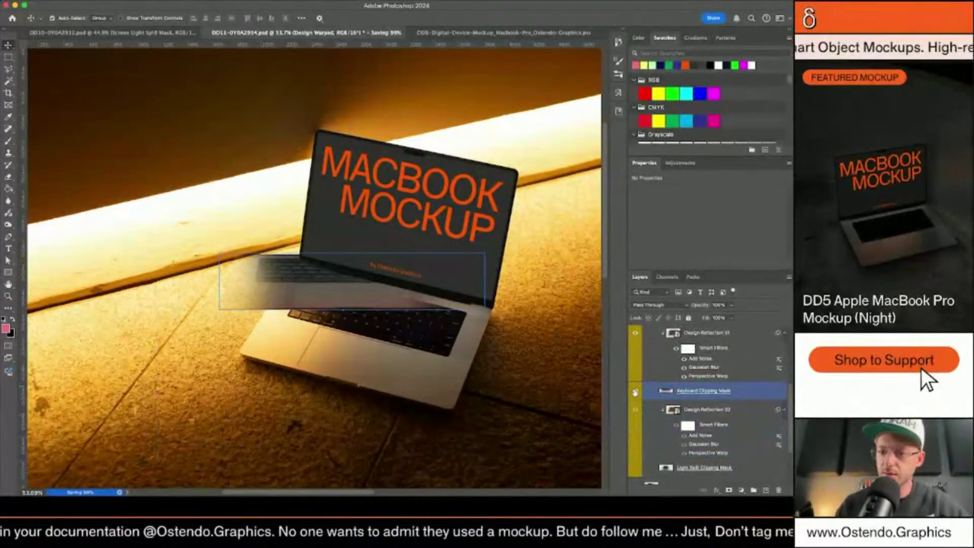
{"action": "scroll", "coordinate": [640, 390], "scroll_direction": "down", "scroll_amount": 1}
{"action": "left_click", "coordinate": [676, 442]}
{"action": "left_click_drag", "start_coordinate": [676, 445], "coordinate": [666, 350]}
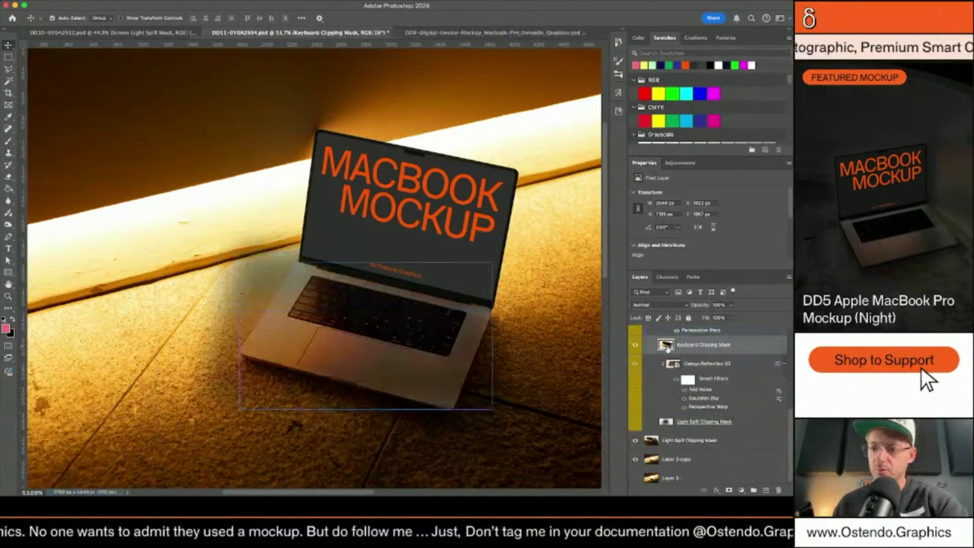
Reopen the Perspective Warp of Design Reflection 01 and align the reflection's two upper corners with the ends of the laptop hinge.
{"action": "scroll", "coordinate": [664, 381], "scroll_direction": "up", "scroll_amount": 1}
{"action": "scroll", "coordinate": [664, 381], "scroll_direction": "up", "scroll_amount": 1}
{"action": "left_click", "coordinate": [677, 378]}
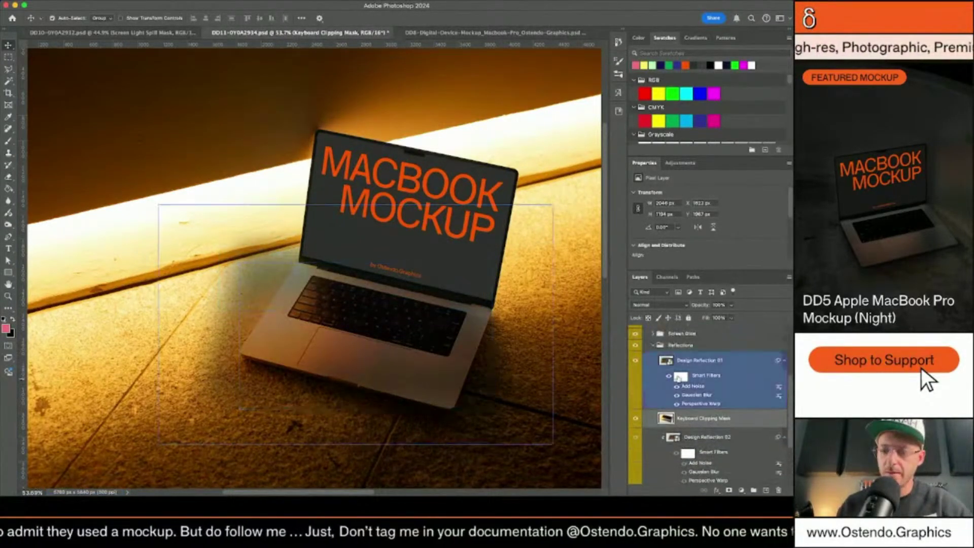
{"action": "double_click", "coordinate": [697, 403]}
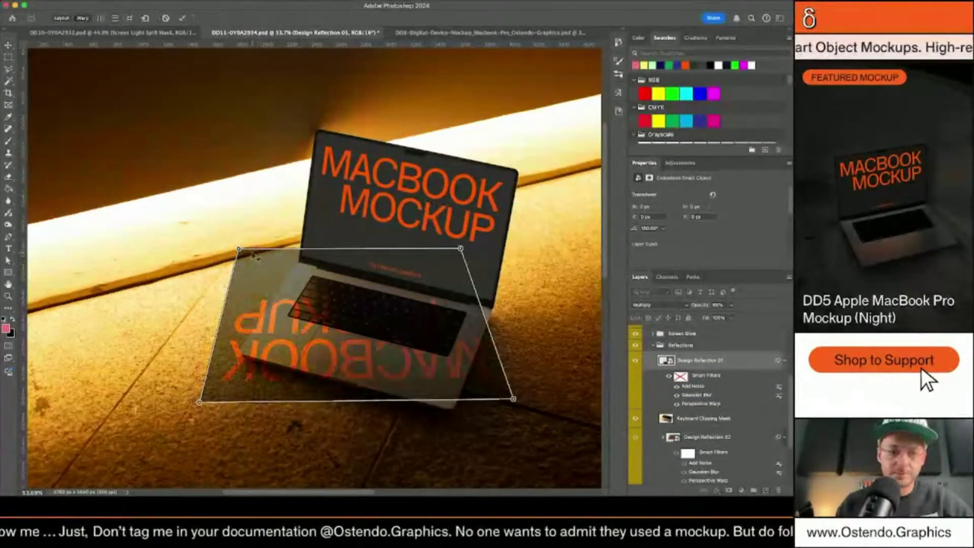
{"action": "left_click_drag", "start_coordinate": [238, 249], "coordinate": [301, 261]}
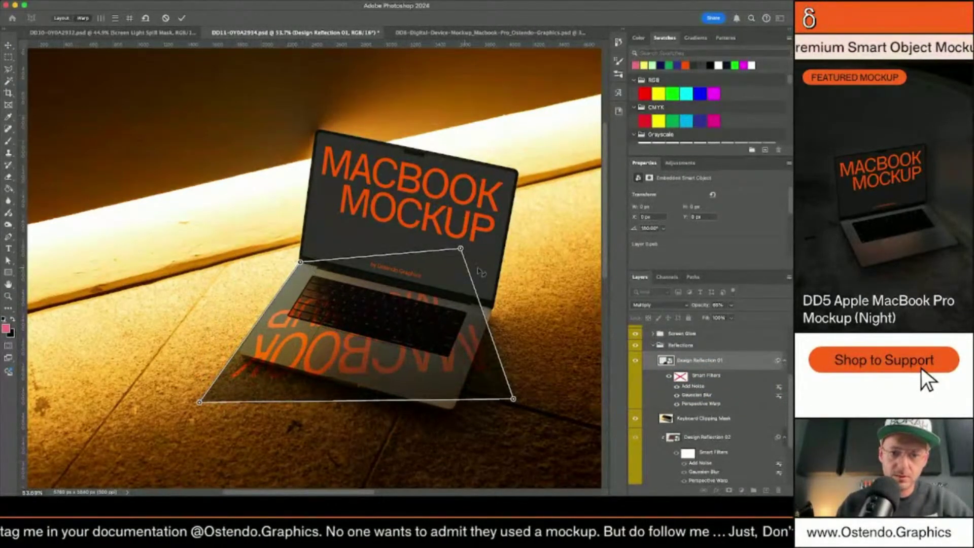
{"action": "left_click_drag", "start_coordinate": [495, 311], "coordinate": [491, 305]}
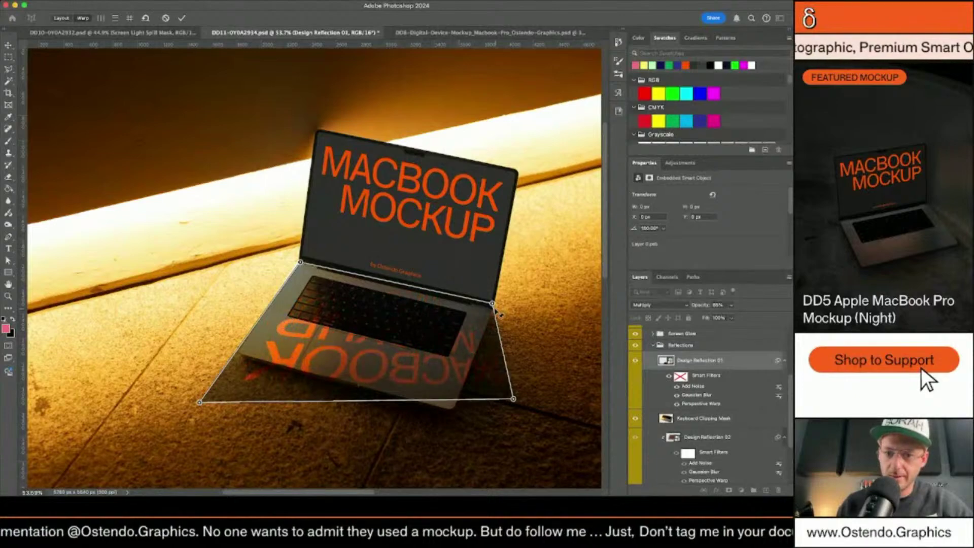
Pull the two lower corners of the Design Reflection 01 warp down onto the floor below the laptop's front edge and apply it.
{"action": "scroll", "coordinate": [206, 181], "scroll_direction": "down", "scroll_amount": 5}
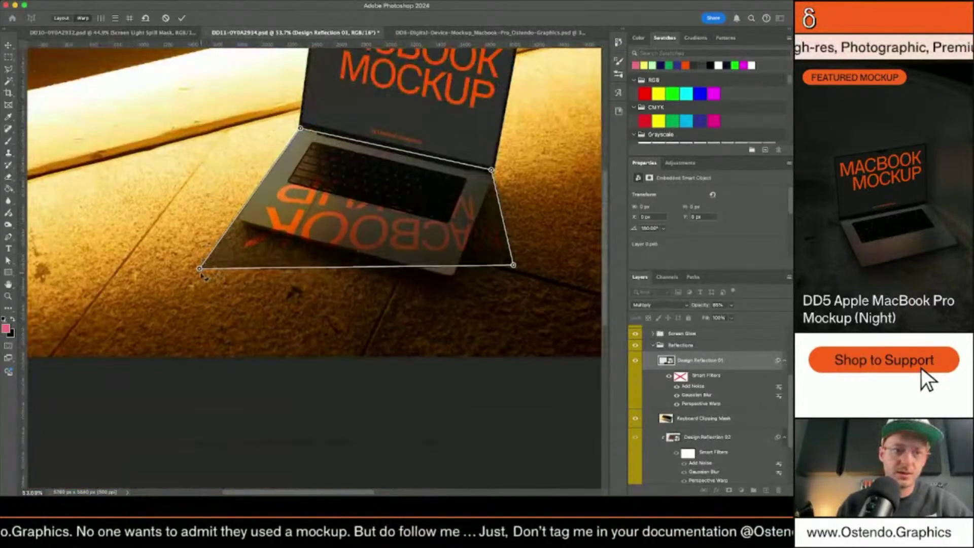
{"action": "left_click_drag", "start_coordinate": [201, 270], "coordinate": [295, 281]}
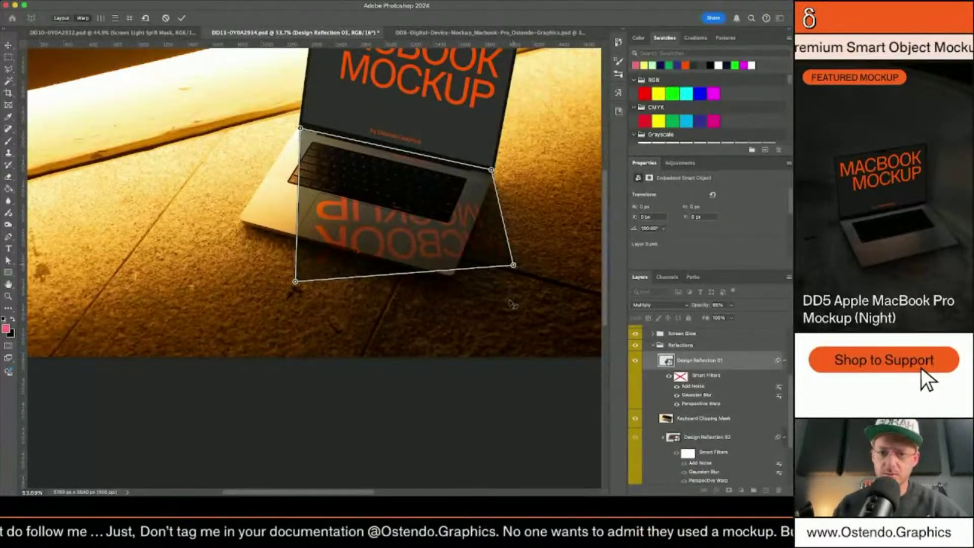
{"action": "left_click_drag", "start_coordinate": [514, 264], "coordinate": [507, 319]}
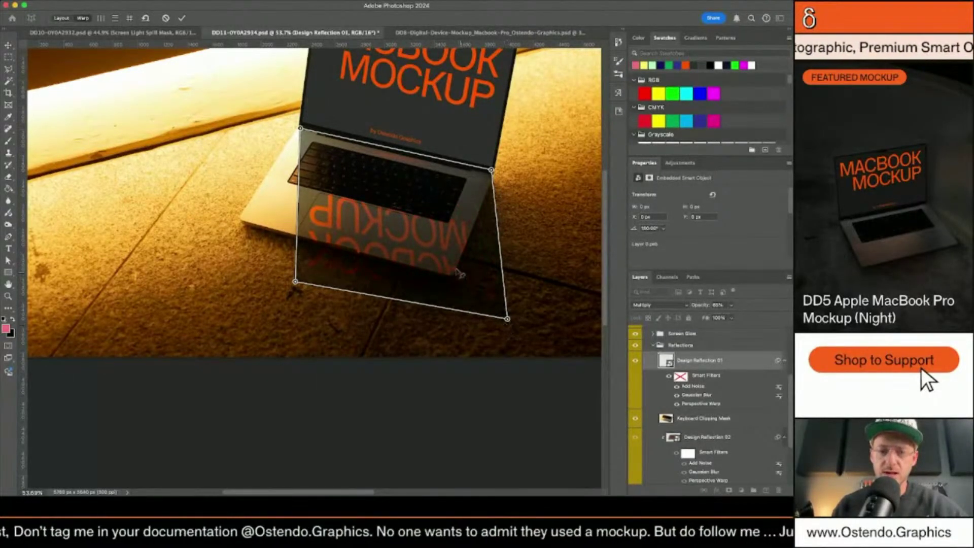
{"action": "scroll", "coordinate": [459, 274], "scroll_direction": "down", "scroll_amount": 3}
{"action": "scroll", "coordinate": [359, 240], "scroll_direction": "up", "scroll_amount": 3}
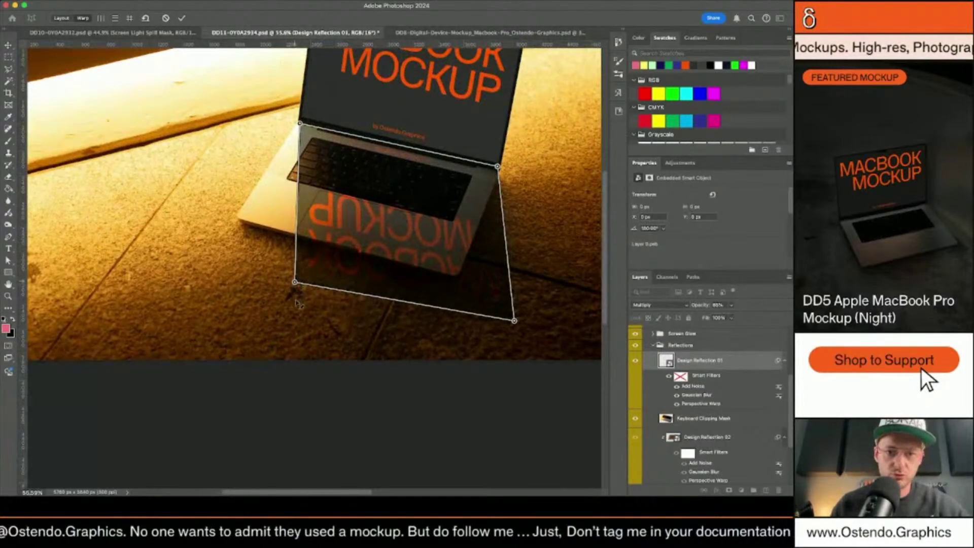
{"action": "left_click_drag", "start_coordinate": [297, 302], "coordinate": [299, 320]}
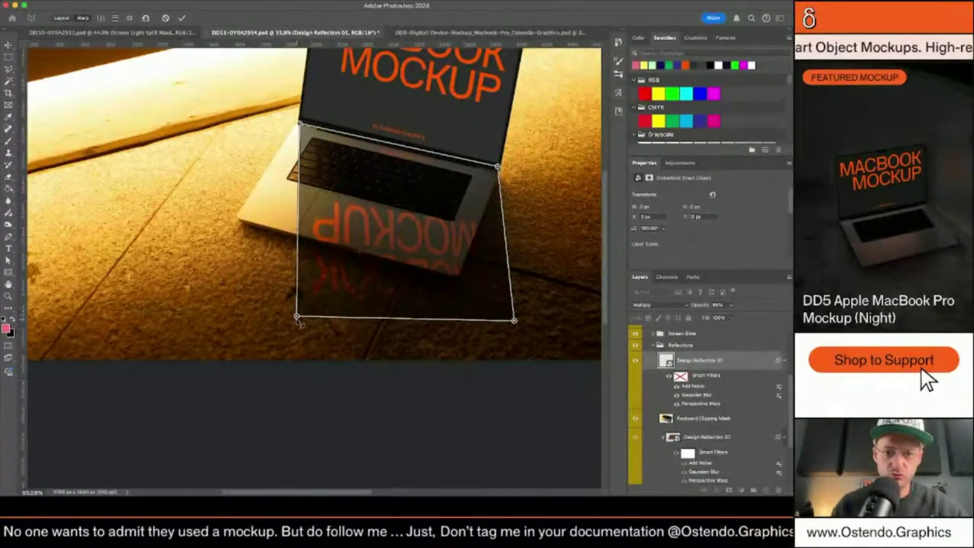
{"action": "key", "text": "Return"}
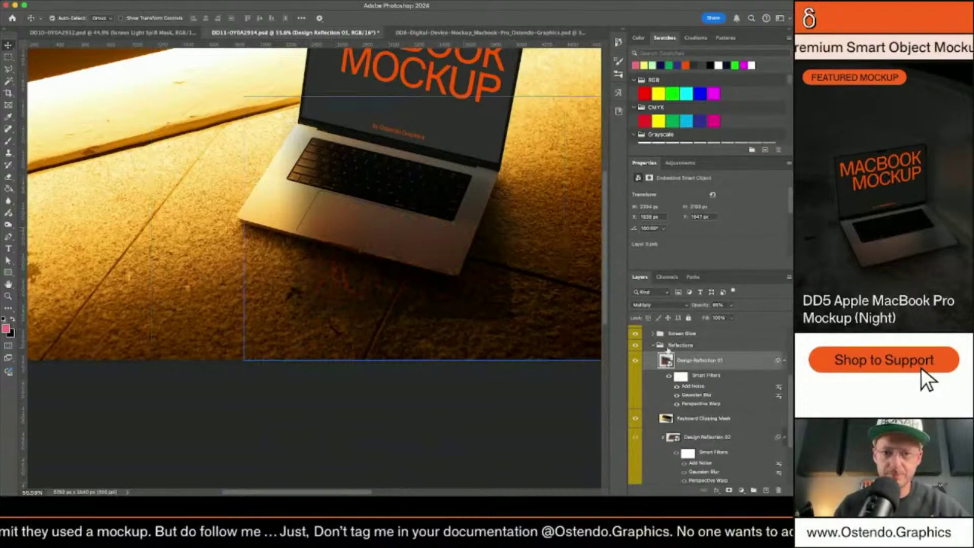
Clip Design Reflection 01 to the Keyboard Clipping Mask and compare the keyboard with the reflection hidden and shown.
{"action": "left_click", "coordinate": [683, 420]}
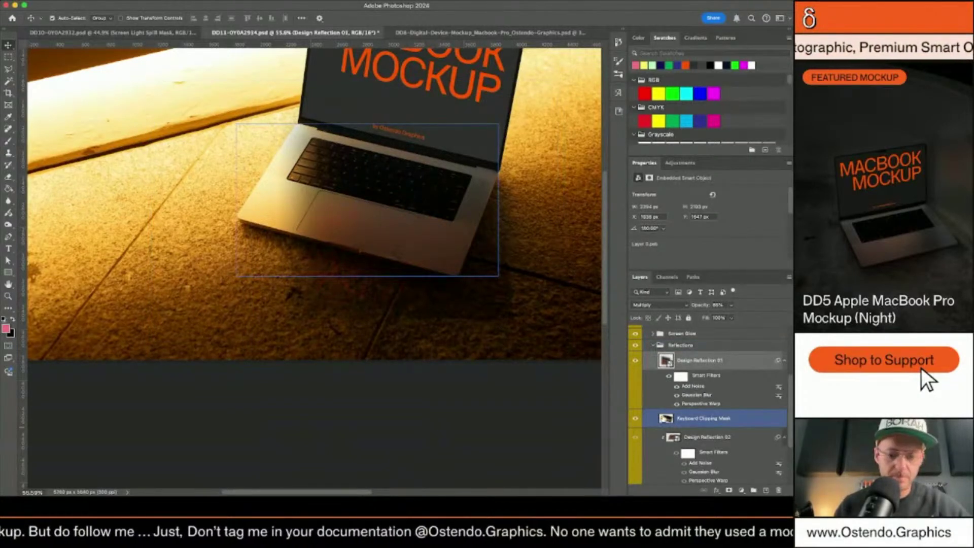
{"action": "left_click", "coordinate": [660, 408], "text": "alt"}
{"action": "left_click", "coordinate": [636, 361]}
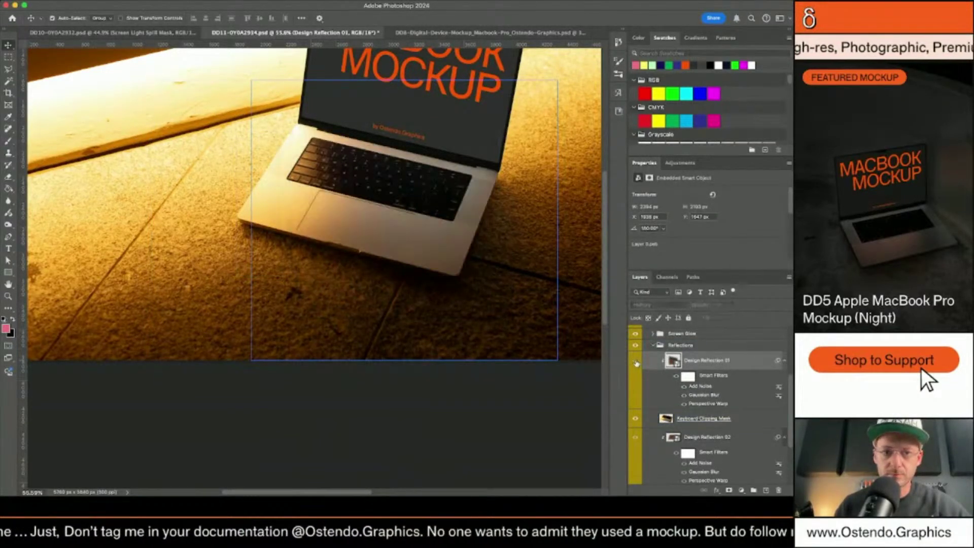
{"action": "left_click", "coordinate": [636, 361]}
{"action": "left_click", "coordinate": [636, 361]}
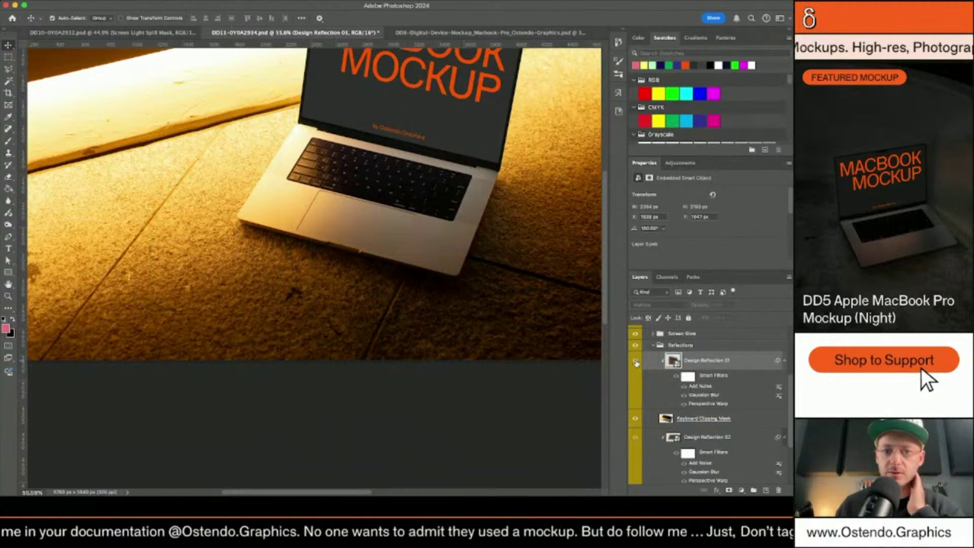
{"action": "left_click", "coordinate": [636, 362]}
{"action": "left_click", "coordinate": [635, 362]}
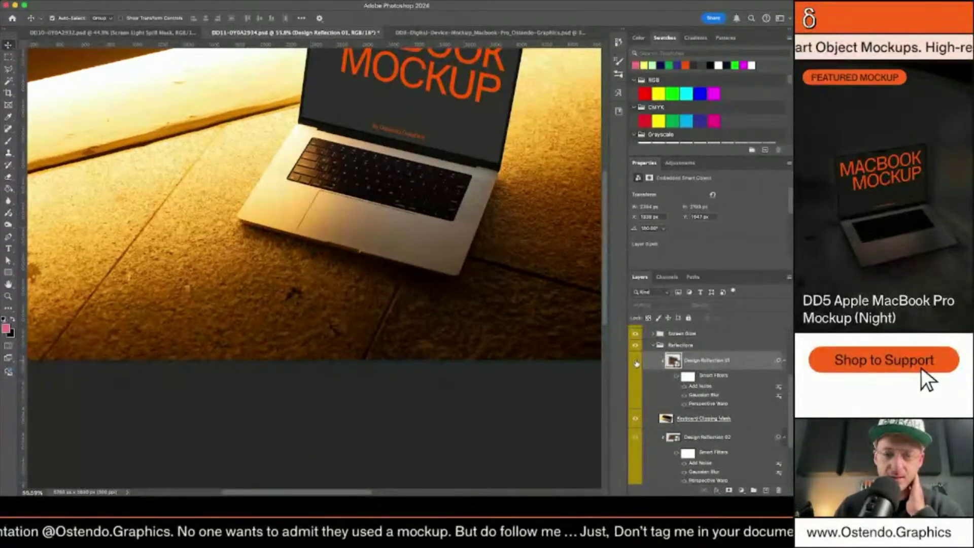
{"action": "left_click", "coordinate": [636, 361]}
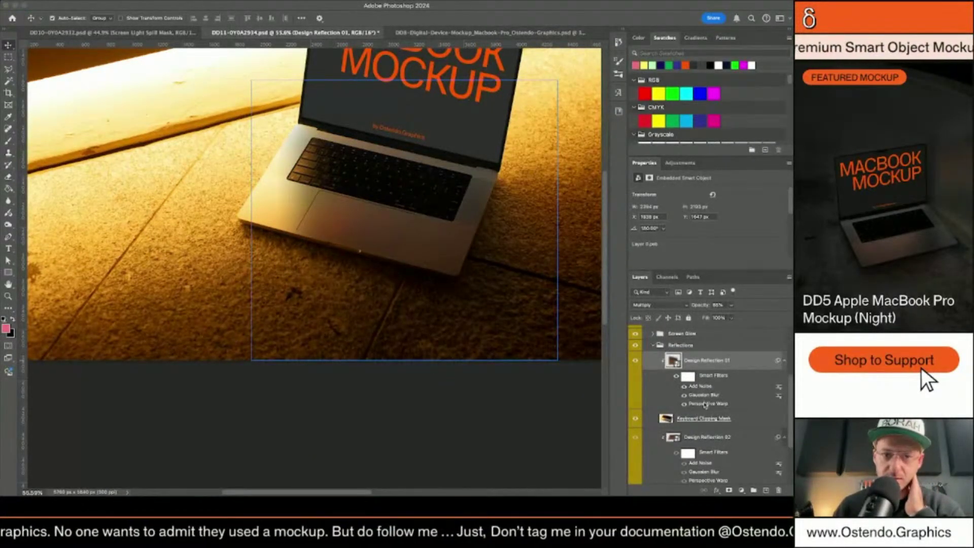
Rework the Perspective Warp of Design Reflection 01, shifting both lower corners to the right, and apply it.
{"action": "key", "text": "super+alt+f"}
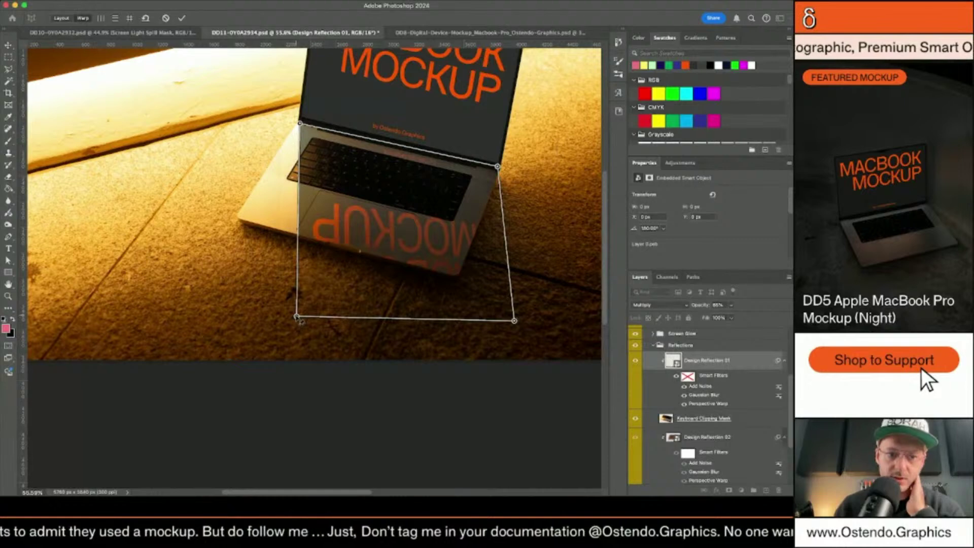
{"action": "left_click_drag", "start_coordinate": [298, 318], "coordinate": [344, 308]}
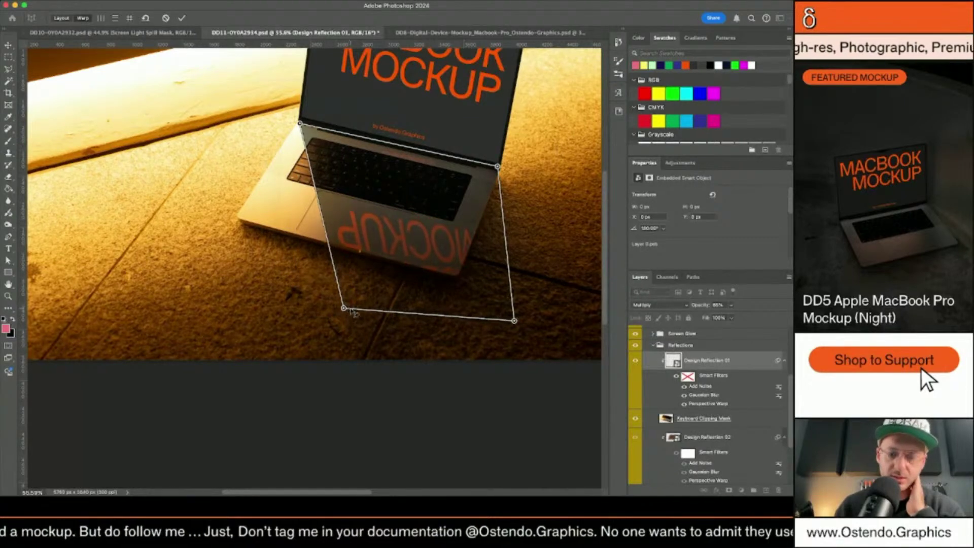
{"action": "left_click_drag", "start_coordinate": [514, 321], "coordinate": [563, 318]}
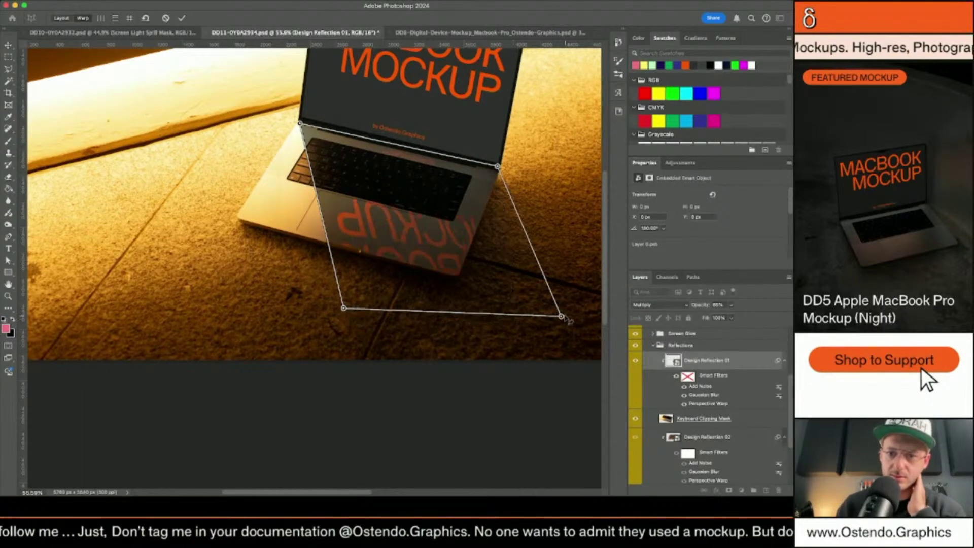
{"action": "key", "text": "Return"}
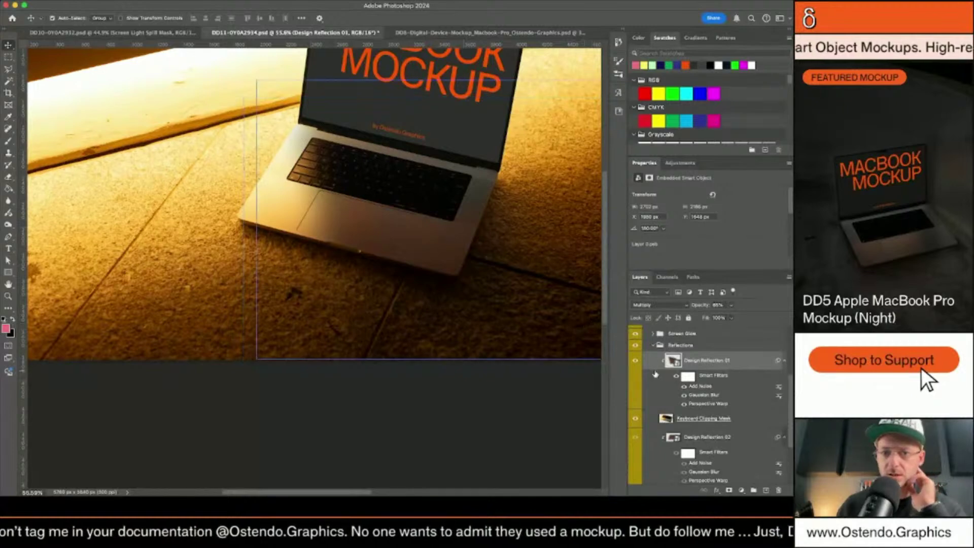
Compare the laptop base with Design Reflection 01 hidden and shown to check the reworked warp.
{"action": "scroll", "coordinate": [655, 375], "scroll_direction": "down", "scroll_amount": 2}
{"action": "scroll", "coordinate": [658, 367], "scroll_direction": "up", "scroll_amount": 1}
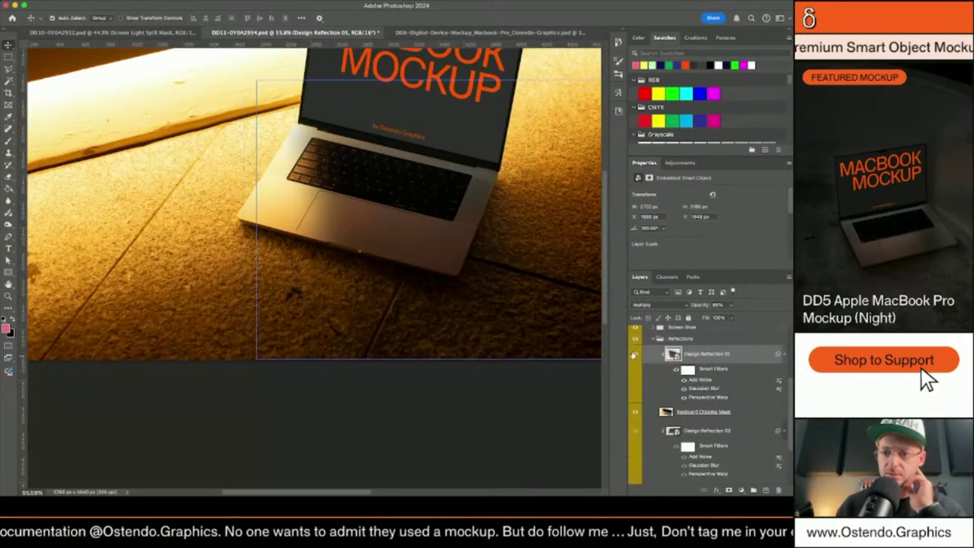
{"action": "left_click", "coordinate": [635, 355]}
{"action": "left_click", "coordinate": [637, 355]}
{"action": "left_click", "coordinate": [639, 357]}
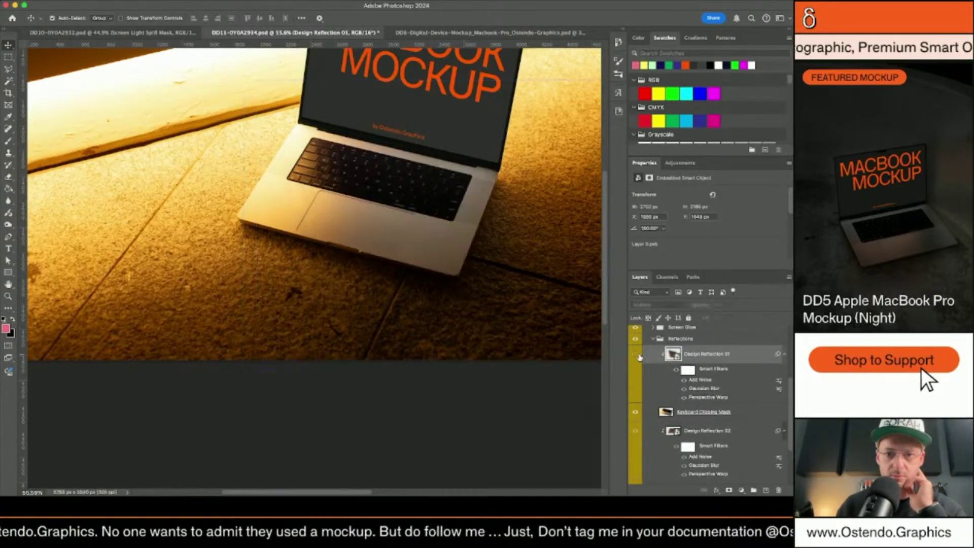
{"action": "left_click", "coordinate": [639, 357]}
{"action": "left_click", "coordinate": [639, 357]}
{"action": "left_click", "coordinate": [640, 357]}
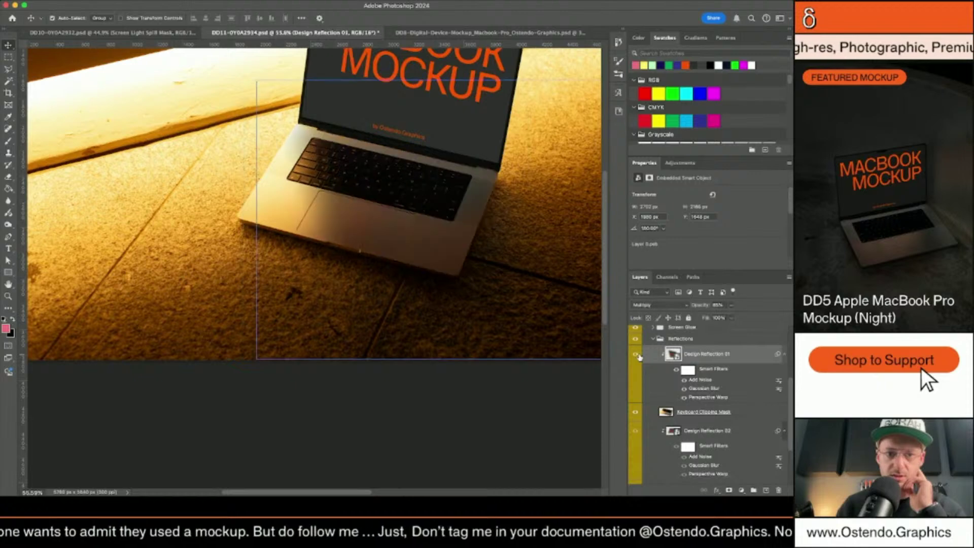
Erase part of the Keyboard Clipping Mask with the Eraser and check the result with Design Reflection 01 hidden and shown.
{"action": "left_click", "coordinate": [710, 411]}
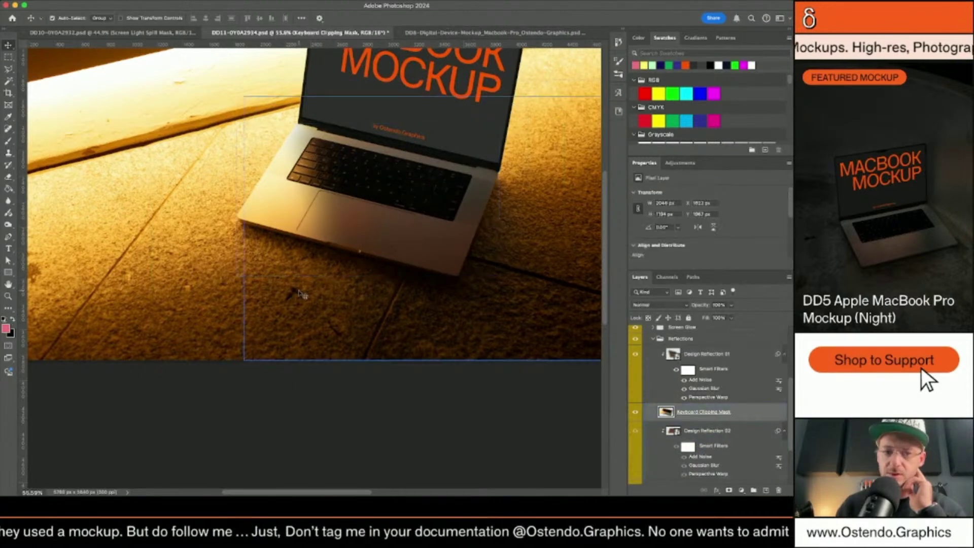
{"action": "key", "text": "e"}
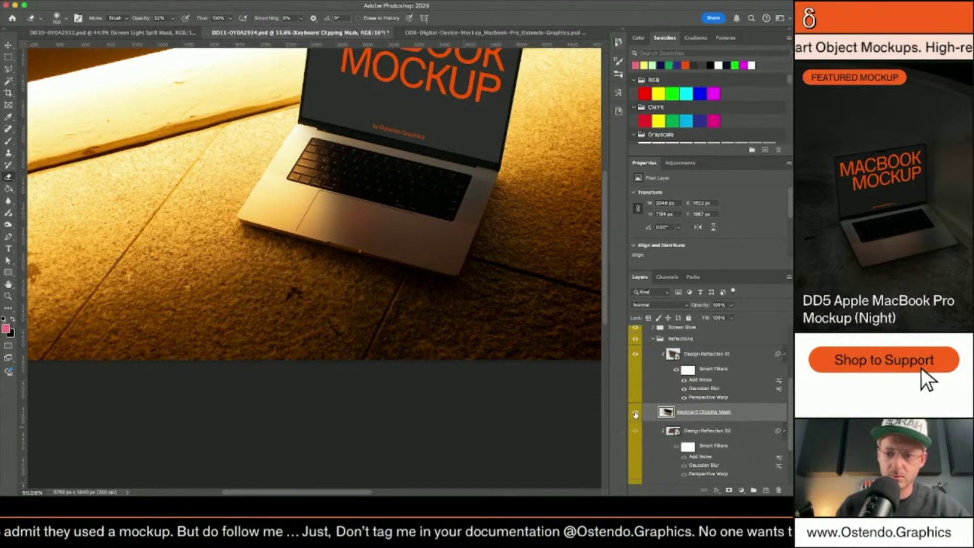
{"action": "left_click", "coordinate": [635, 357]}
{"action": "left_click", "coordinate": [635, 356]}
{"action": "left_click", "coordinate": [636, 357]}
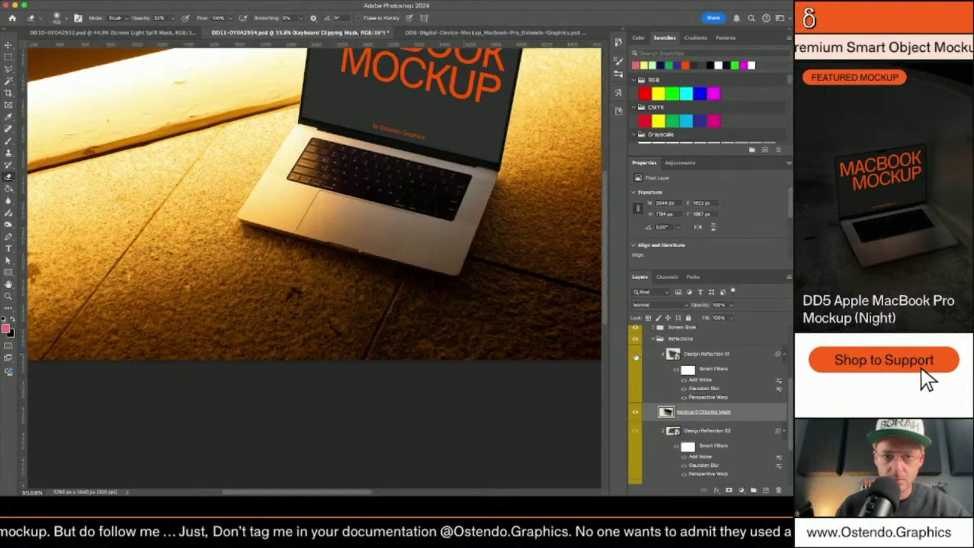
{"action": "left_click", "coordinate": [635, 356]}
{"action": "left_click", "coordinate": [636, 356]}
{"action": "left_click", "coordinate": [636, 357]}
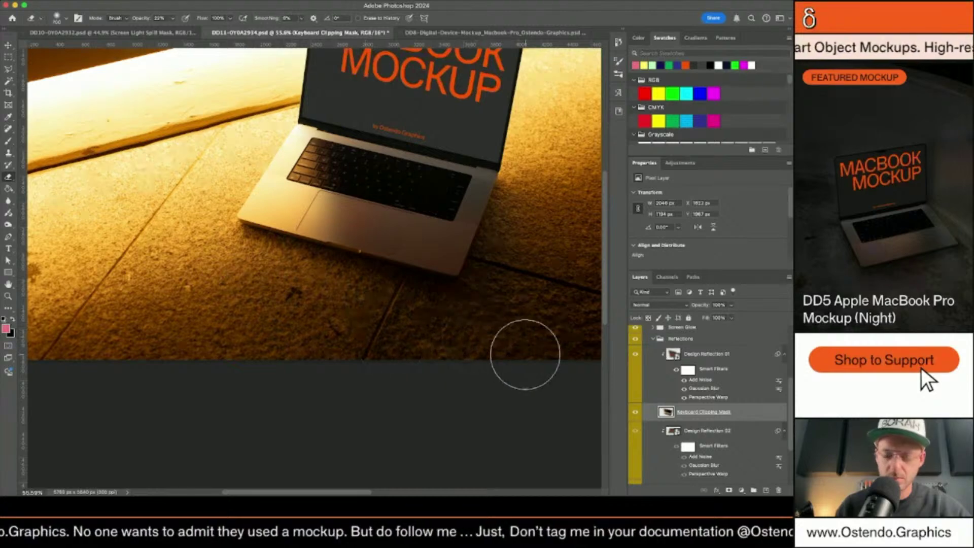
Replace the group's old Light Spill Clipping Mask with the new one and make Design Reflection 02 visible above it.
{"action": "key", "text": "v"}
{"action": "left_click", "coordinate": [670, 433]}
{"action": "scroll", "coordinate": [670, 436], "scroll_direction": "down", "scroll_amount": 2}
{"action": "scroll", "coordinate": [669, 435], "scroll_direction": "down", "scroll_amount": 1}
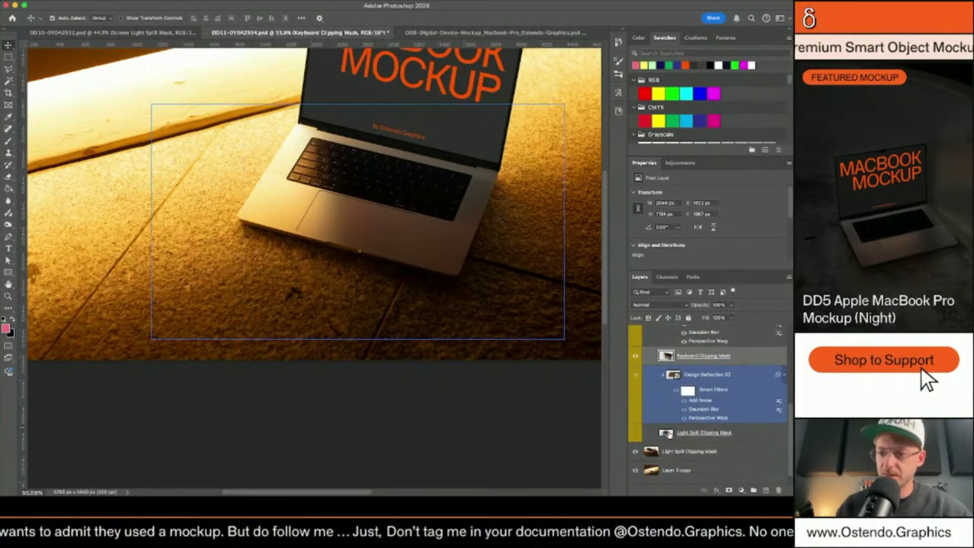
{"action": "left_click", "coordinate": [674, 435]}
{"action": "left_click_drag", "start_coordinate": [675, 435], "coordinate": [665, 437]}
{"action": "left_click", "coordinate": [657, 386]}
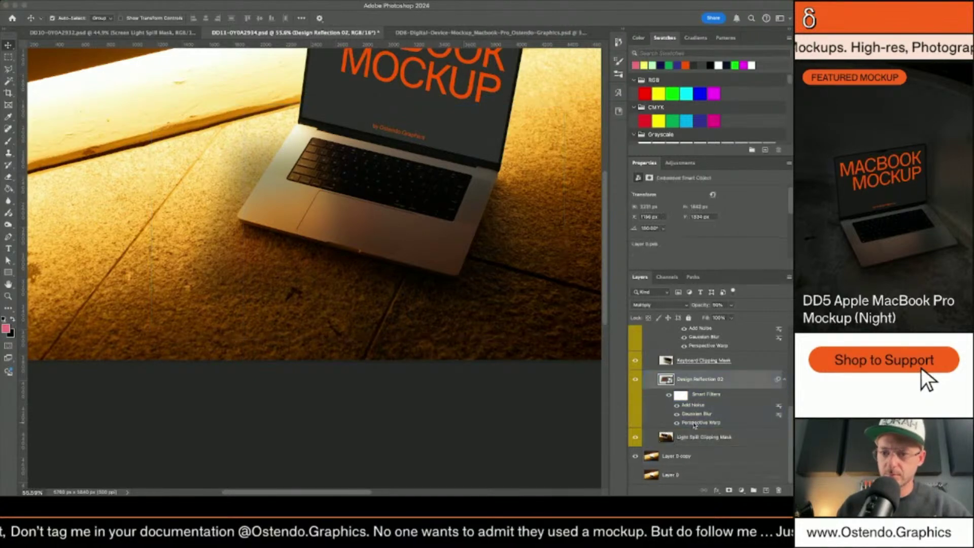
Rework the Perspective Warp of Design Reflection 02, fitting its upper corners to the laptop hinge and its lower corners to the photo's bottom edge; compare it hidden and shown.
{"action": "key", "text": "super+alt+f"}
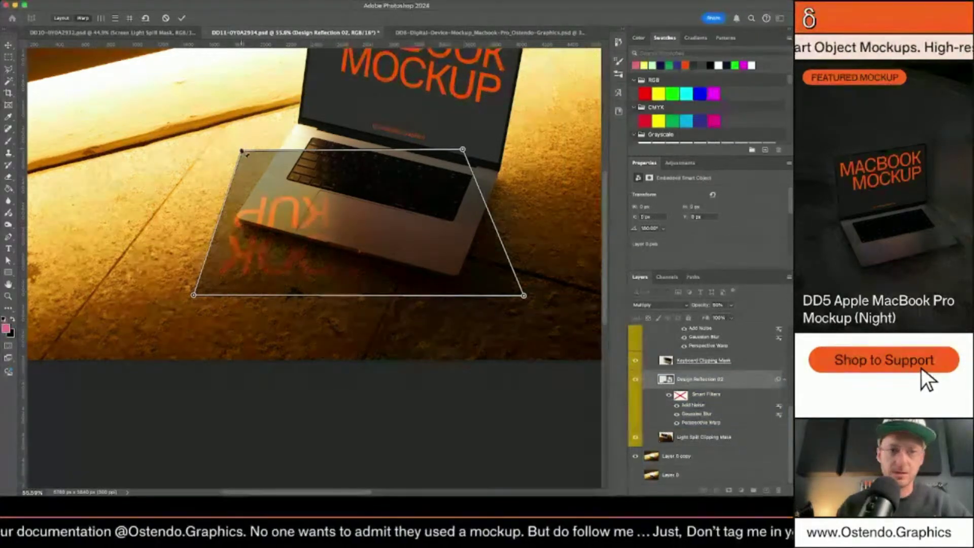
{"action": "left_click_drag", "start_coordinate": [311, 142], "coordinate": [315, 138]}
{"action": "left_click_drag", "start_coordinate": [462, 149], "coordinate": [523, 174]}
{"action": "left_click_drag", "start_coordinate": [193, 295], "coordinate": [309, 361]}
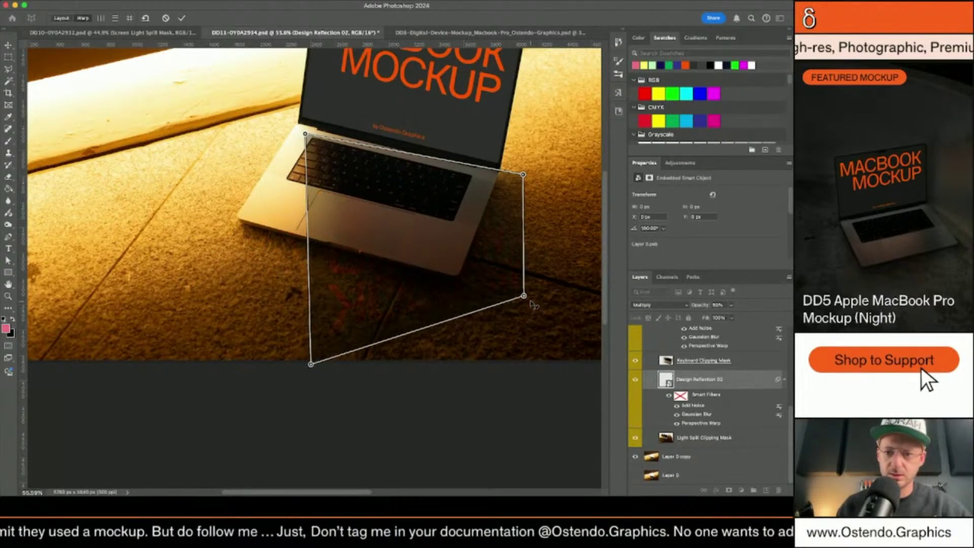
{"action": "left_click_drag", "start_coordinate": [524, 295], "coordinate": [554, 362]}
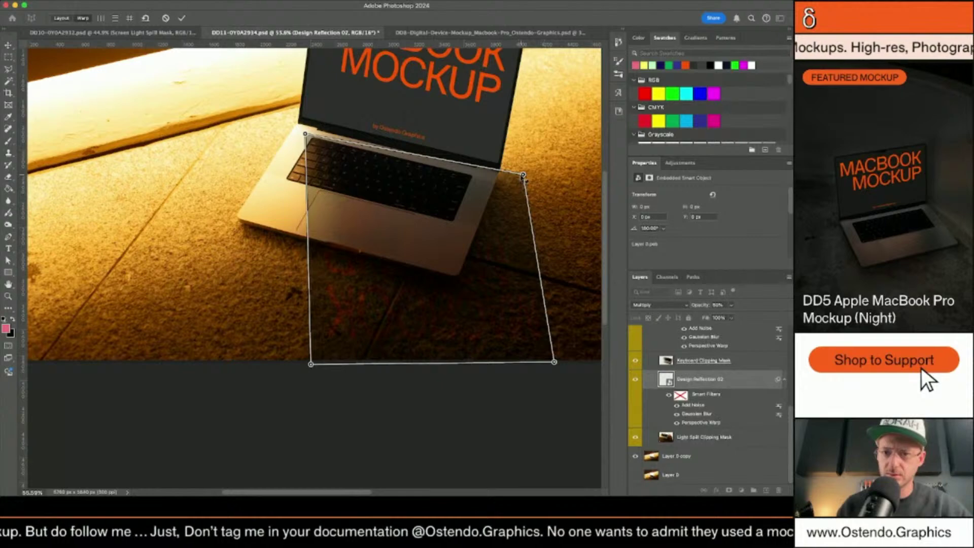
{"action": "left_click_drag", "start_coordinate": [523, 175], "coordinate": [496, 160]}
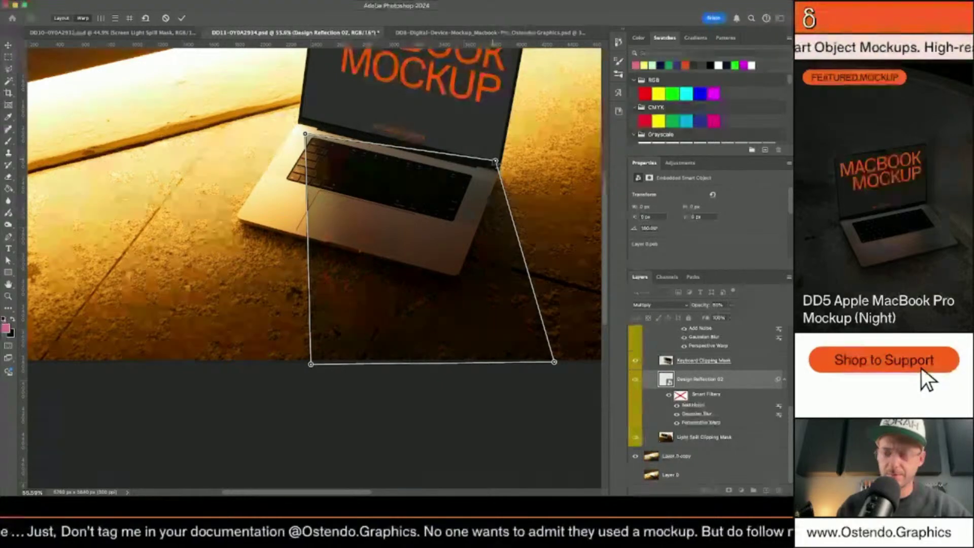
{"action": "key", "text": "Return"}
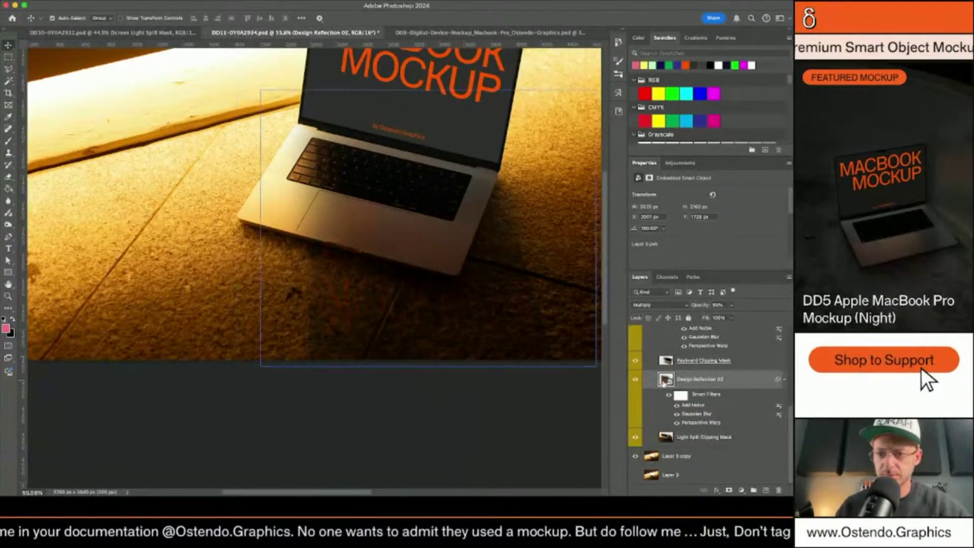
{"action": "left_click", "coordinate": [636, 380]}
{"action": "left_click", "coordinate": [636, 380]}
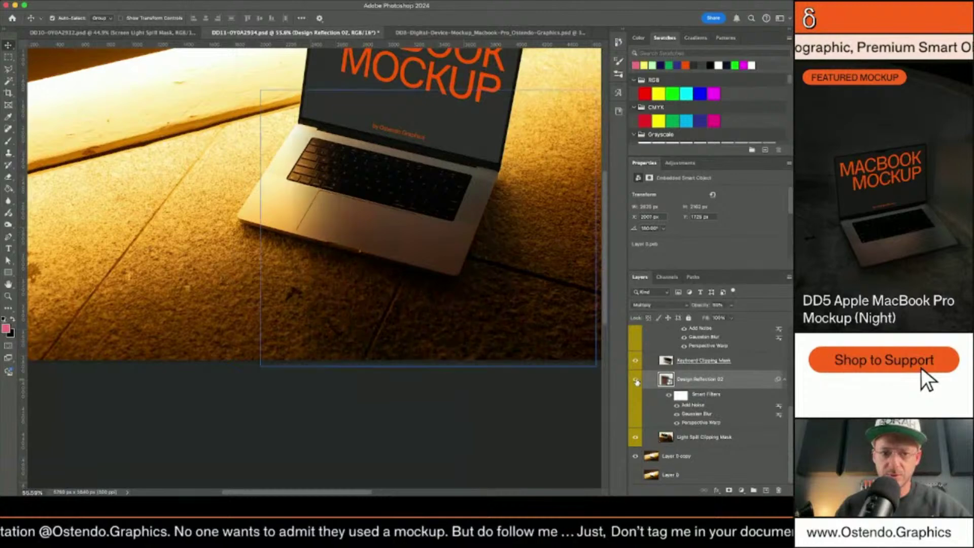
{"action": "left_click", "coordinate": [636, 380]}
{"action": "key", "text": "super+minus"}
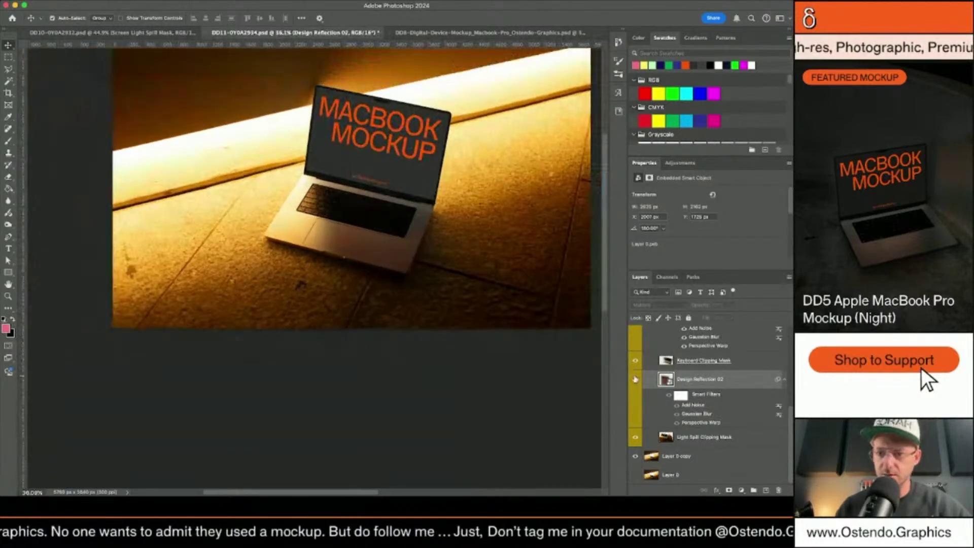
{"action": "left_click", "coordinate": [636, 380]}
Clip Design Reflection 02 to the Light Spill Clipping Mask and soften the mask around the laptop base with the Eraser.
{"action": "left_click", "coordinate": [707, 443]}
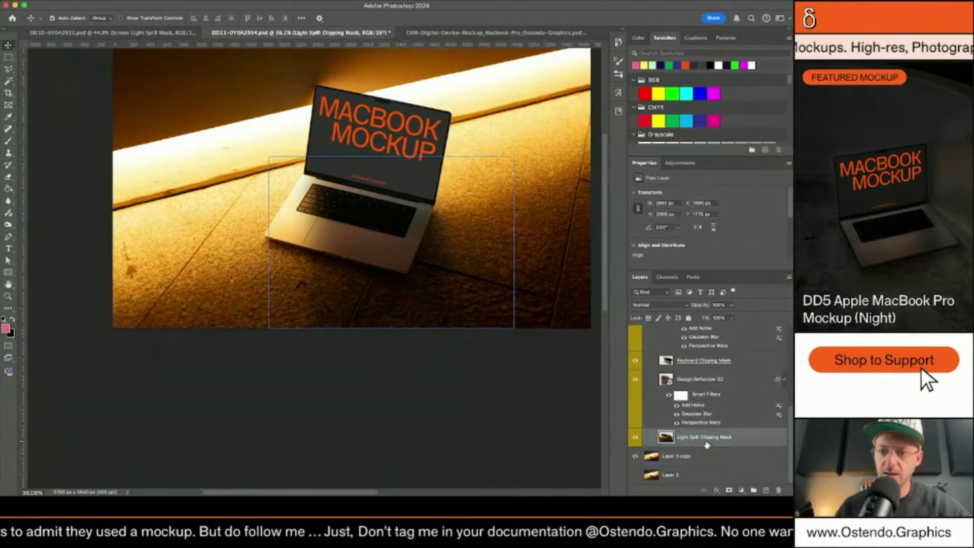
{"action": "left_click", "coordinate": [675, 431], "text": "alt"}
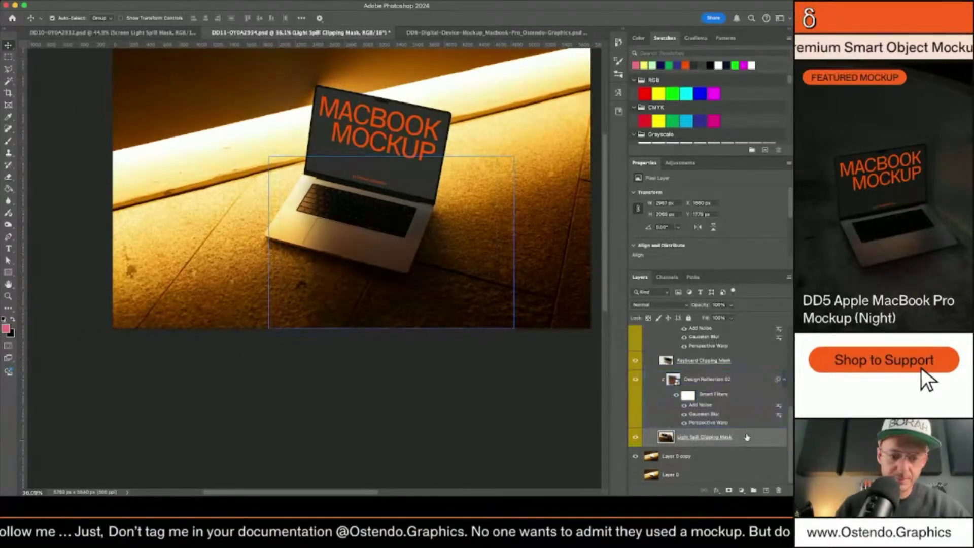
{"action": "key", "text": "e"}
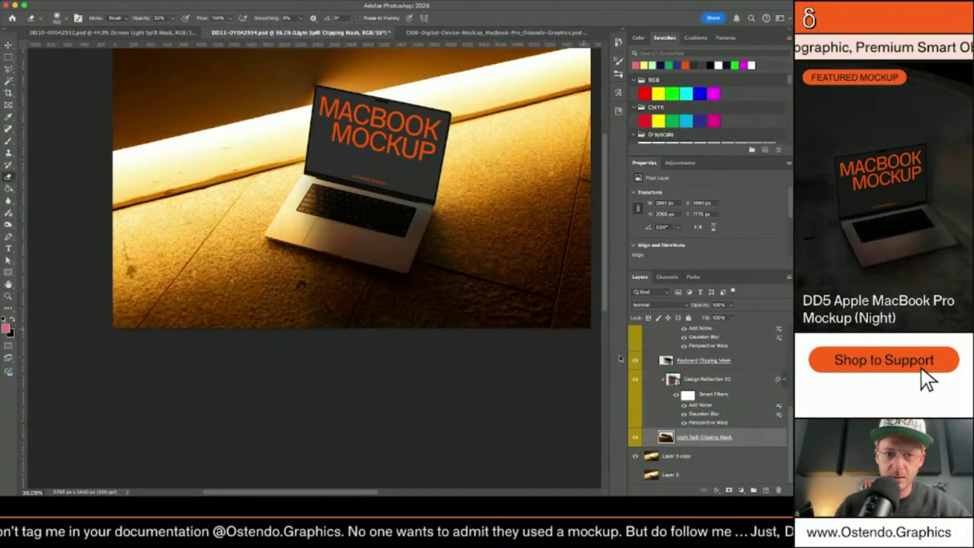
{"action": "left_click", "coordinate": [636, 380]}
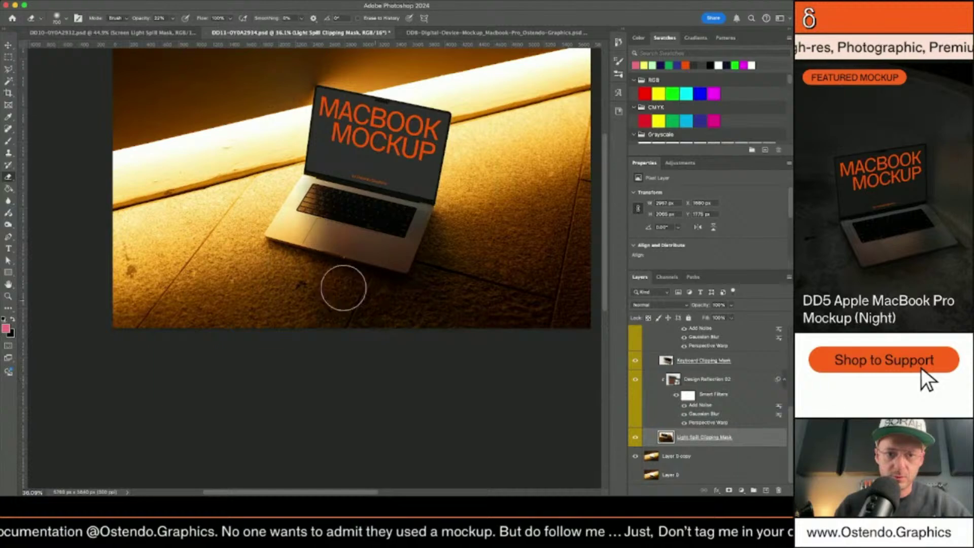
{"action": "left_click_drag", "start_coordinate": [290, 192], "coordinate": [291, 253]}
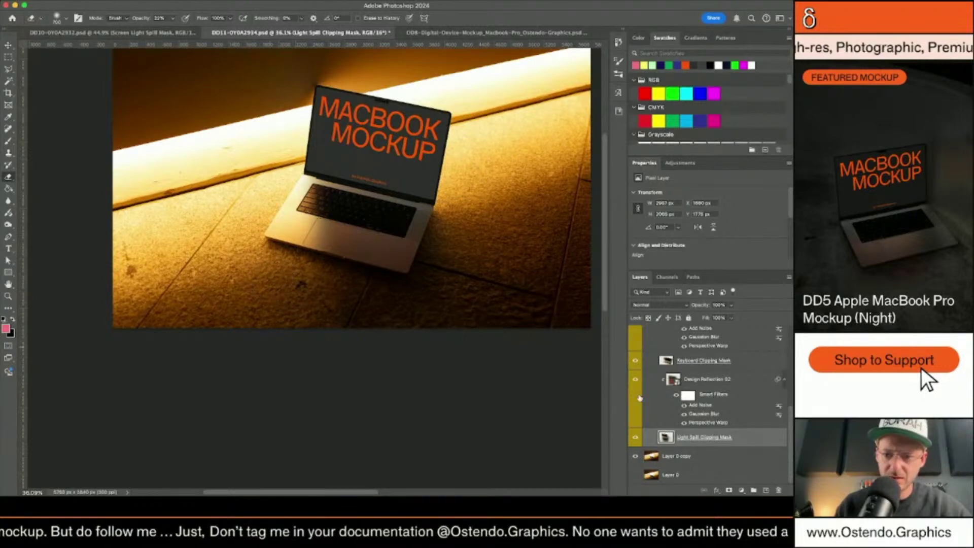
Compare the floor reflection with the Light Spill Clipping Mask repeatedly hidden and shown.
{"action": "left_click", "coordinate": [635, 438]}
{"action": "left_click", "coordinate": [635, 439]}
{"action": "left_click", "coordinate": [636, 438]}
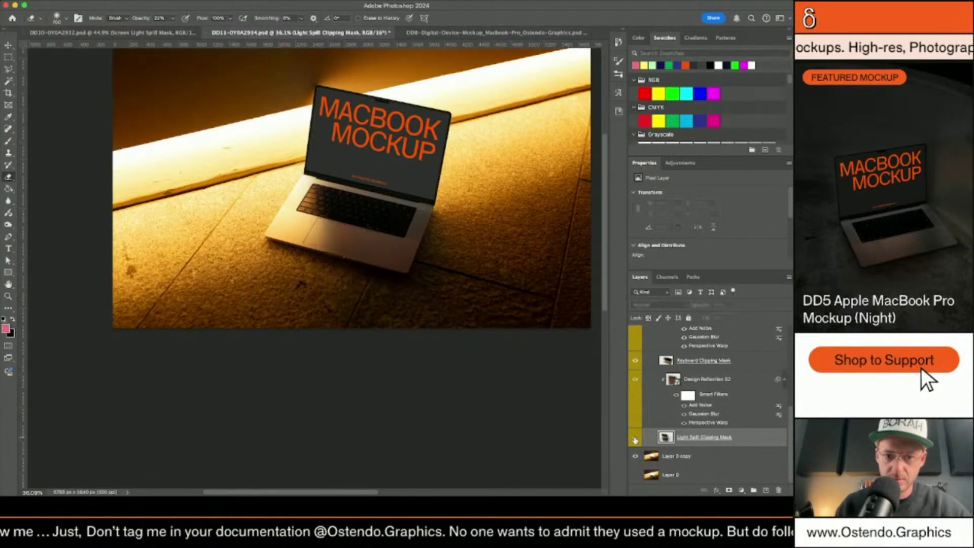
{"action": "left_click", "coordinate": [635, 438]}
{"action": "left_click", "coordinate": [635, 439]}
{"action": "left_click", "coordinate": [635, 439]}
{"action": "left_click", "coordinate": [635, 438]}
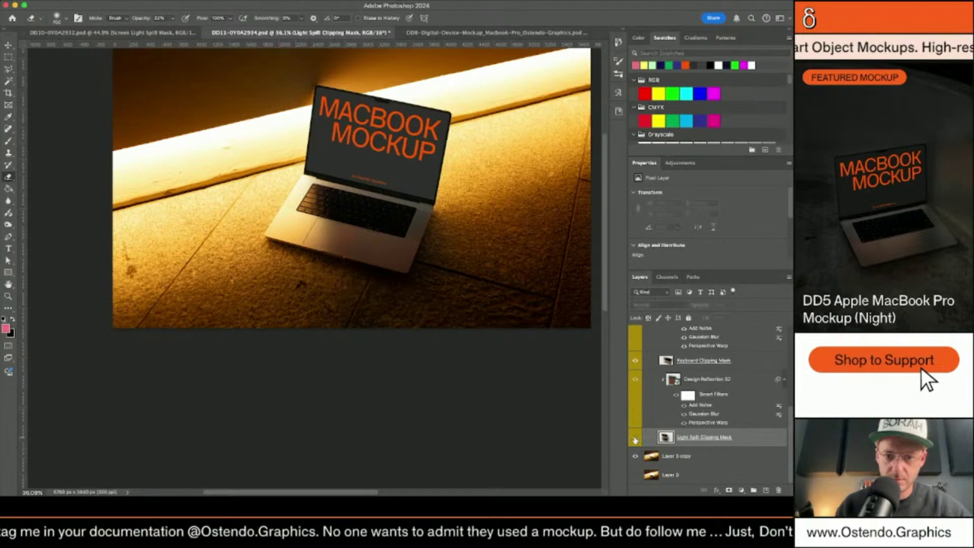
{"action": "left_click", "coordinate": [635, 438]}
View the whole DD11 mockup and save the document.
{"action": "scroll", "coordinate": [535, 259], "scroll_direction": "down", "scroll_amount": 3}
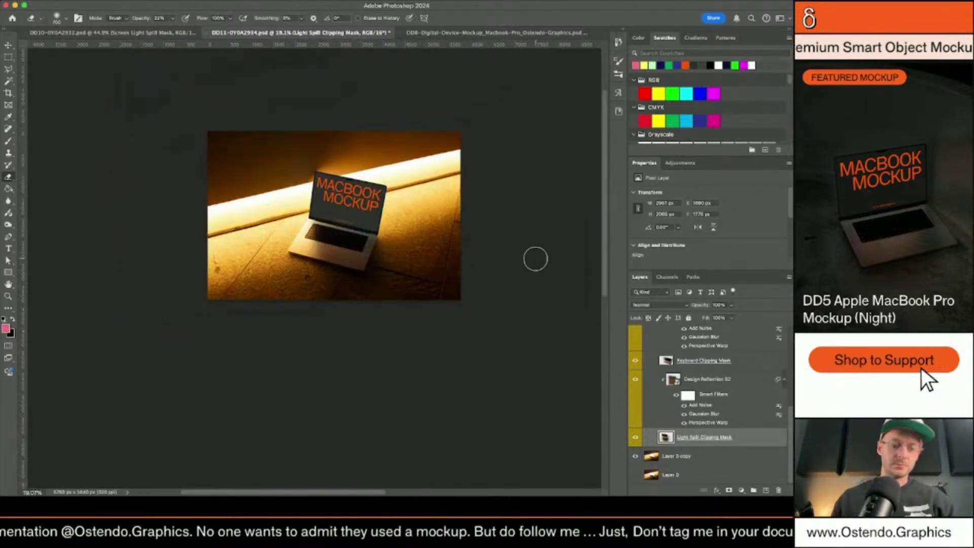
{"action": "key", "text": "v"}
{"action": "key", "text": "super+s"}
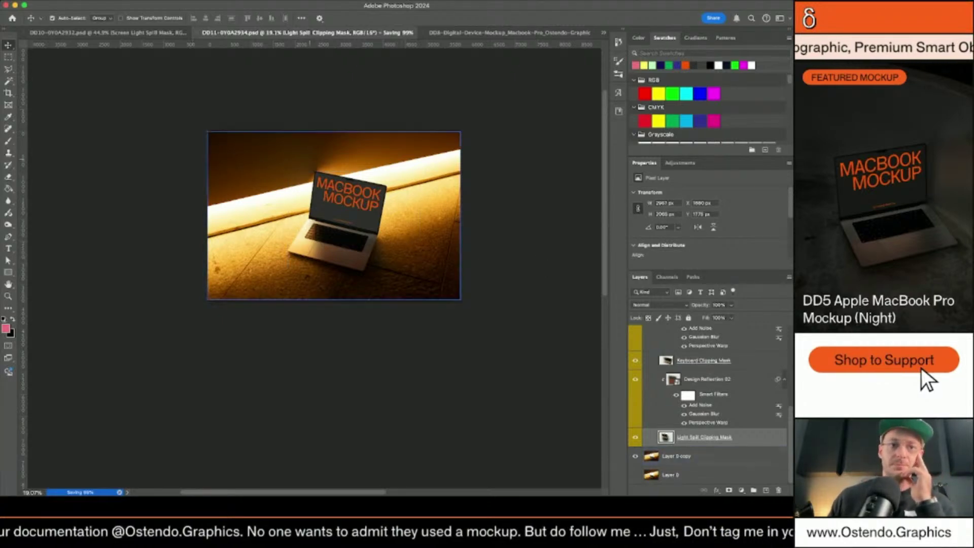
{"action": "left_click", "coordinate": [711, 455]}
{"action": "left_click", "coordinate": [277, 339]}
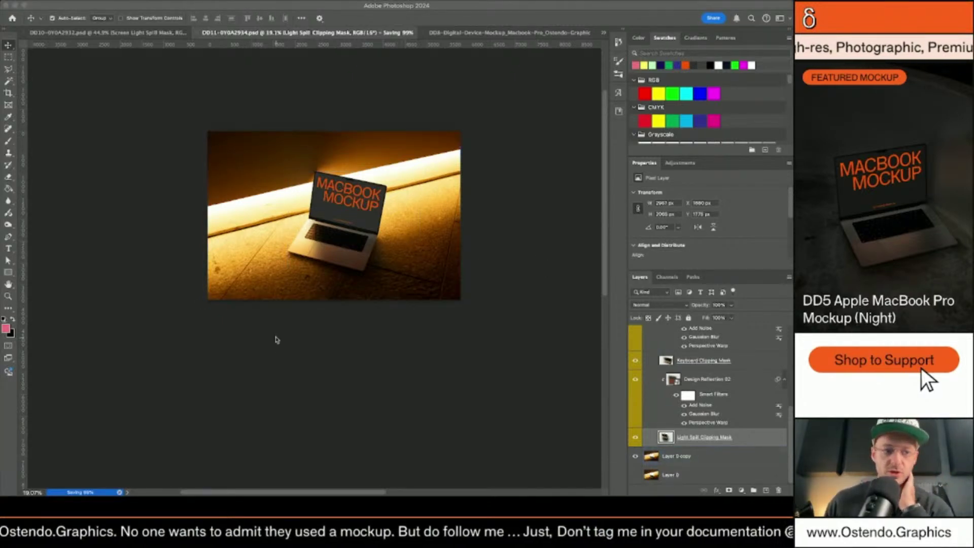
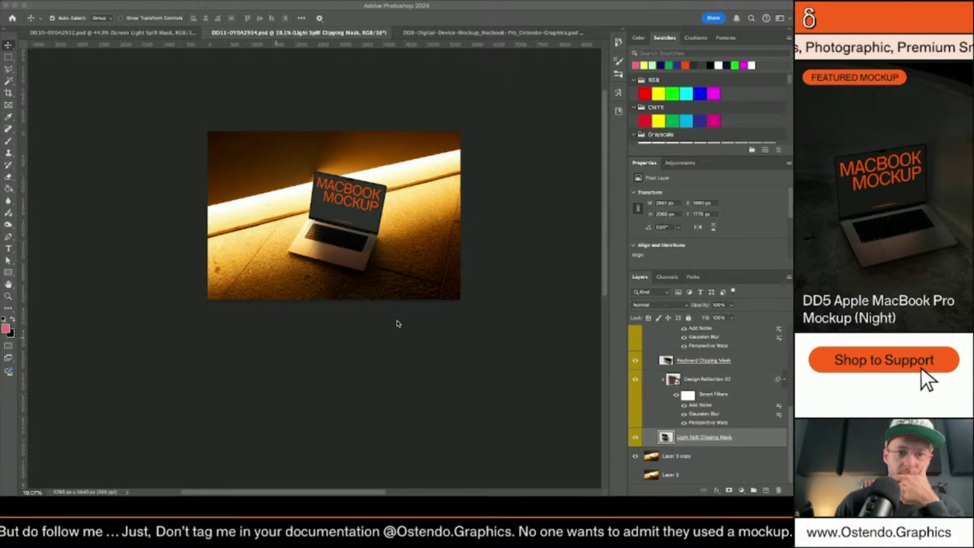
{"action": "scroll", "coordinate": [467, 222], "scroll_direction": "up", "scroll_amount": 2}
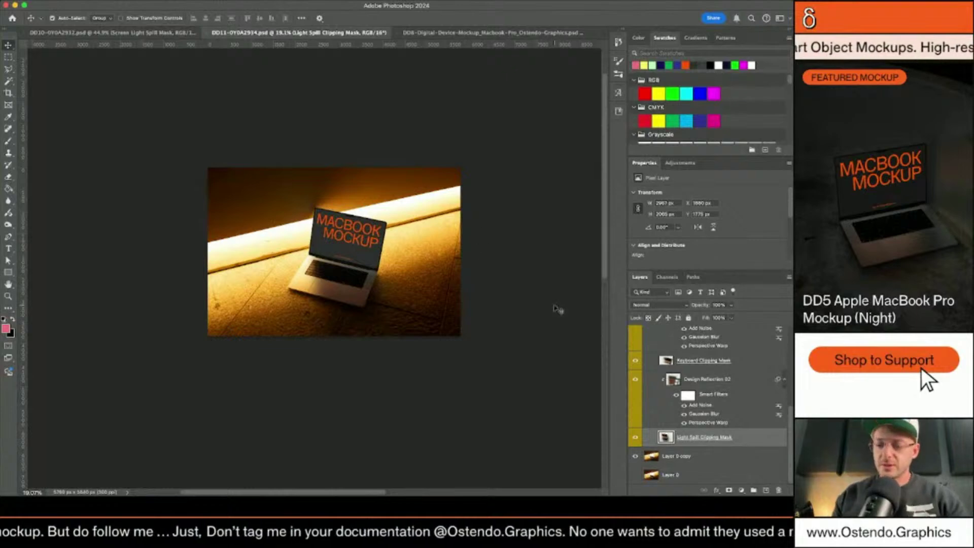
Collapse the Reflections group and the Design Warped group in DD11.
{"action": "key", "text": "super+z"}
{"action": "key", "text": "super+z"}
{"action": "key", "text": "super+z"}
{"action": "key", "text": "super+z"}
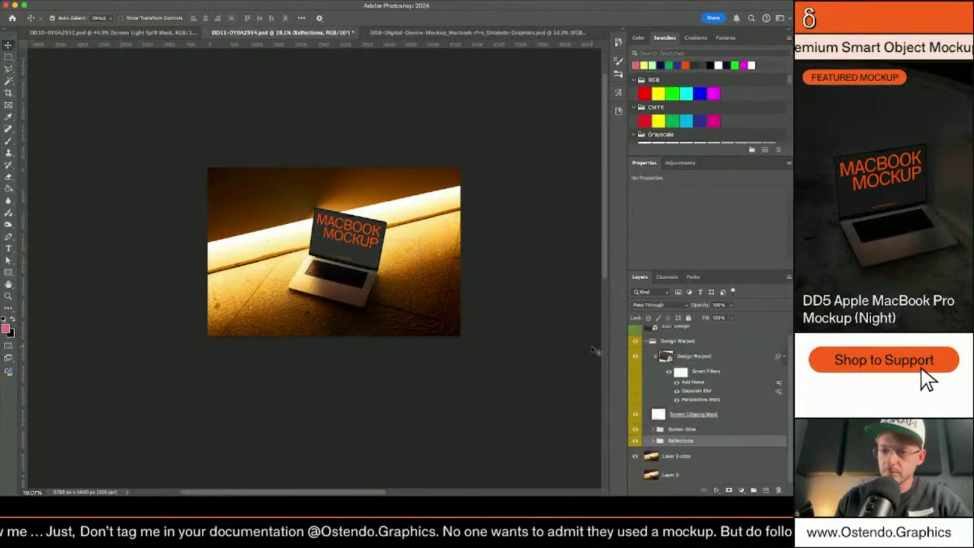
{"action": "key", "text": "super+z"}
{"action": "key", "text": "super+z"}
{"action": "key", "text": "super+z"}
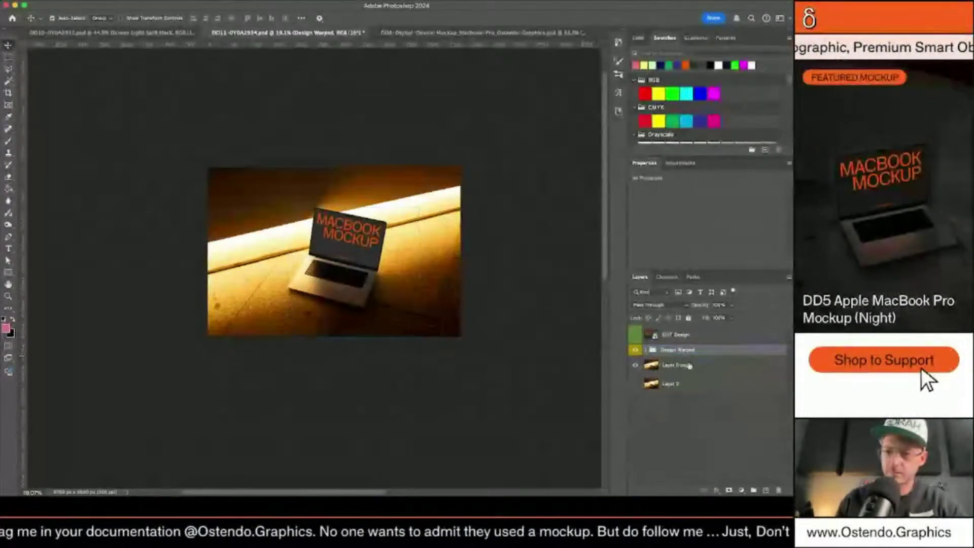
Copy the EDIT Light Color layer and the Lighting Edit group from the DD8 document into DD11, directly below the Design Warped group.
{"action": "key", "text": "ctrl+Tab"}
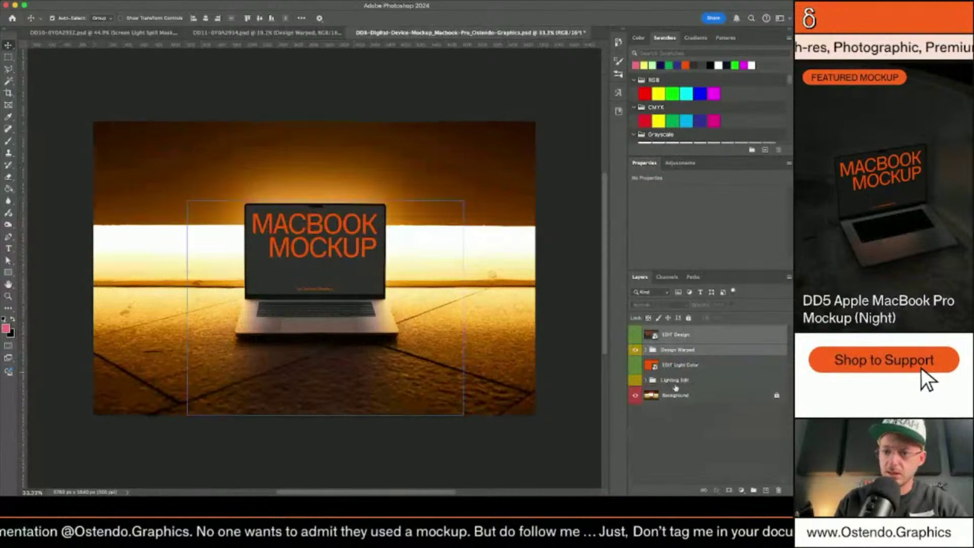
{"action": "left_click", "coordinate": [682, 366]}
{"action": "key", "text": "ctrl+shift+Tab"}
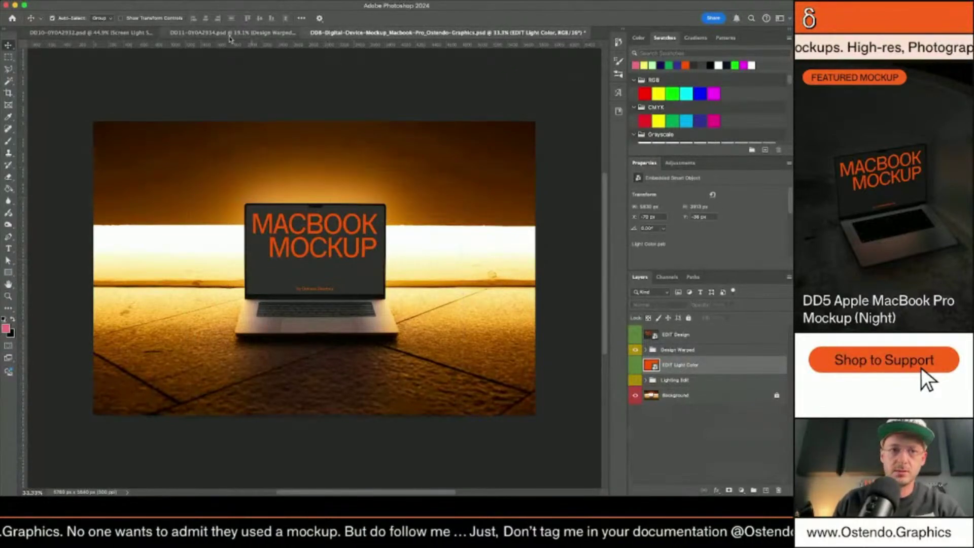
{"action": "key", "text": "ctrl+Tab"}
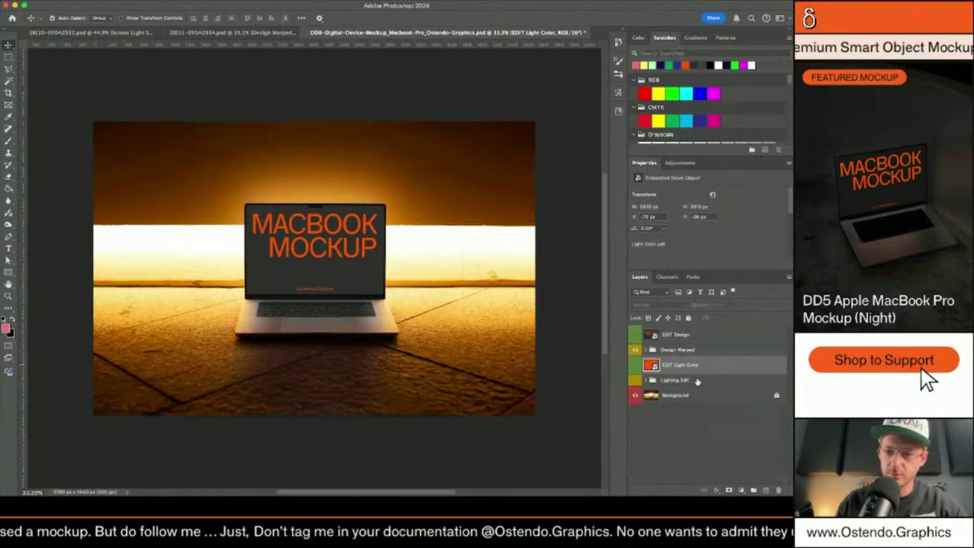
{"action": "left_click", "coordinate": [698, 381], "text": "shift"}
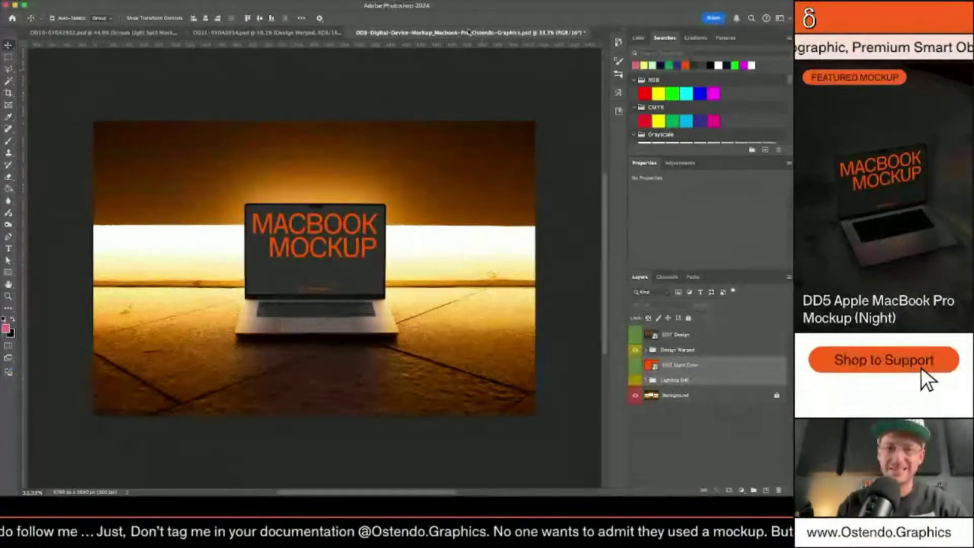
{"action": "key", "text": "ctrl+shift+Tab"}
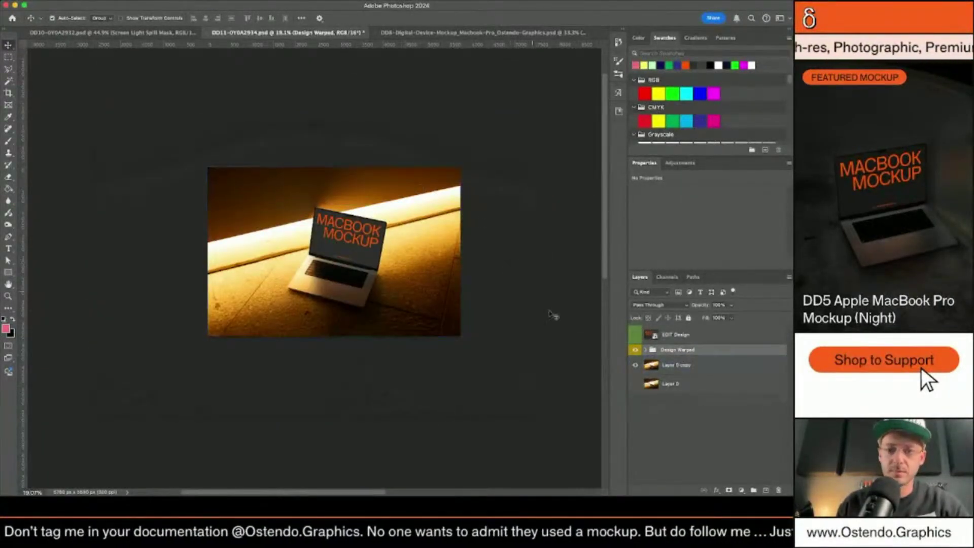
{"action": "key", "text": "ctrl+v"}
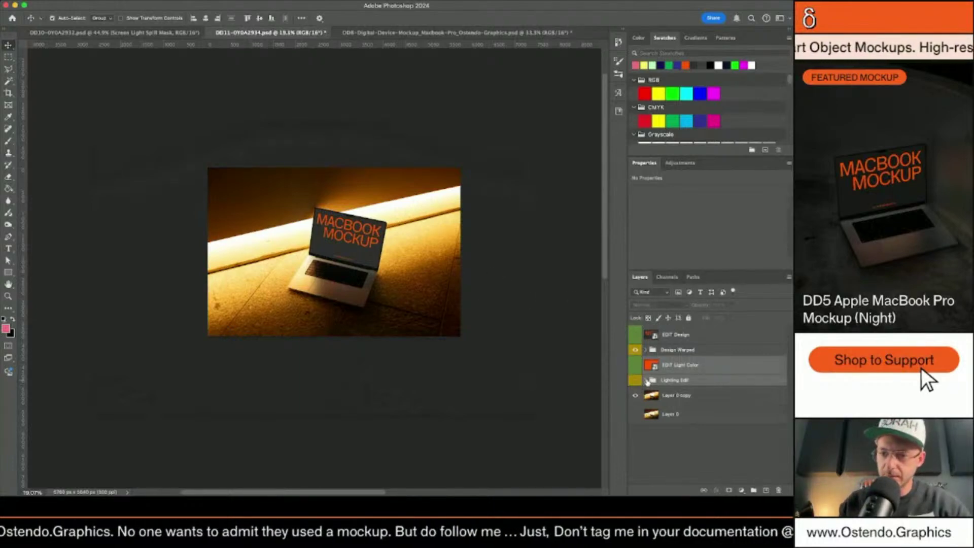
Expand the Lighting Edit group in DD11 and make it visible over the photo.
{"action": "left_click", "coordinate": [646, 381]}
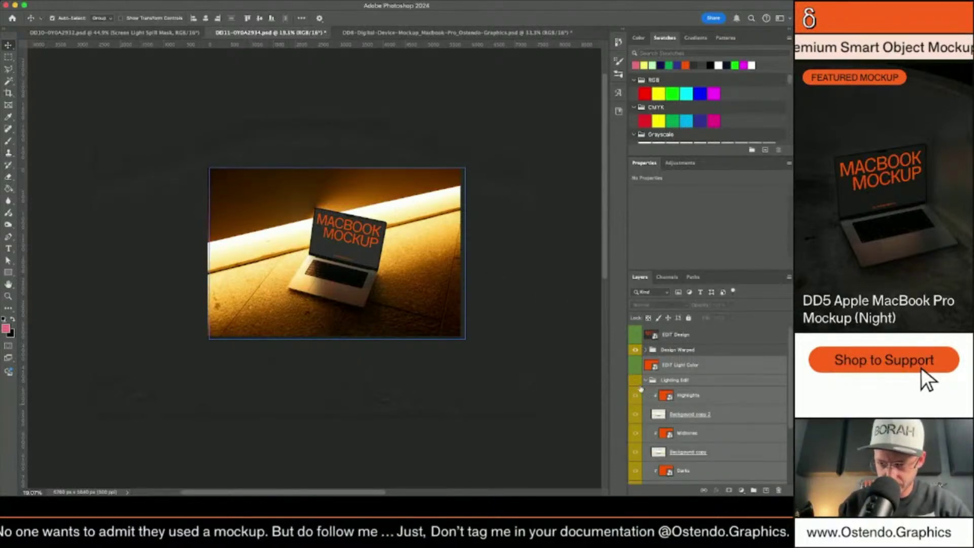
{"action": "left_click", "coordinate": [635, 381]}
{"action": "key", "text": "super+equal"}
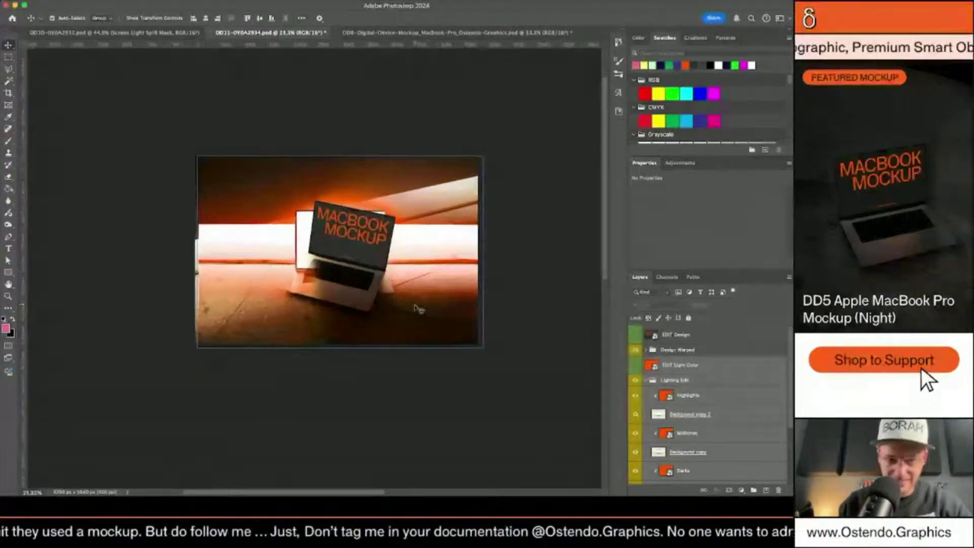
{"action": "key", "text": "super+equal"}
{"action": "scroll", "coordinate": [634, 385], "scroll_direction": "down", "scroll_amount": 3}
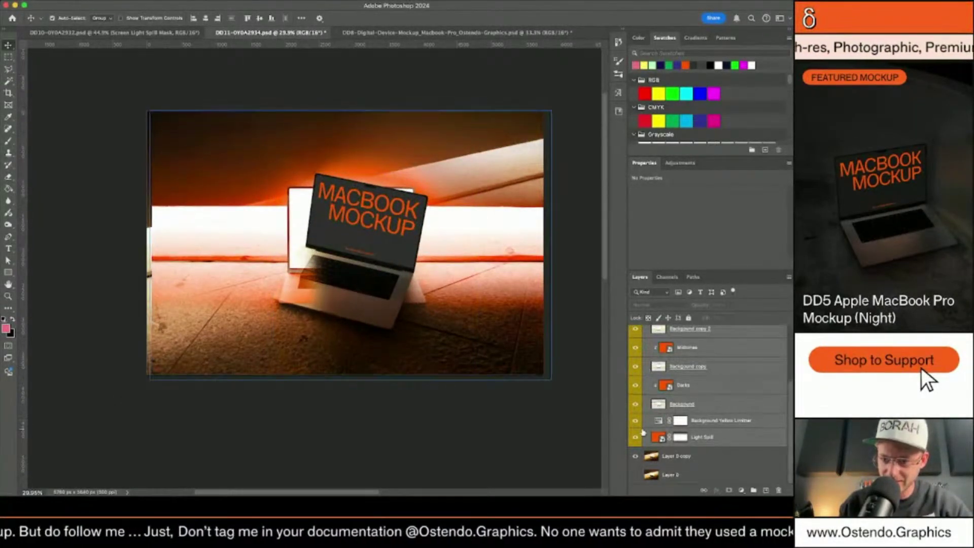
Isolate the copied lighting layers by hiding Layer 0 copy and the Design Warped group, and look through the Lighting Edit layers.
{"action": "left_click_drag", "start_coordinate": [636, 455], "coordinate": [635, 475]}
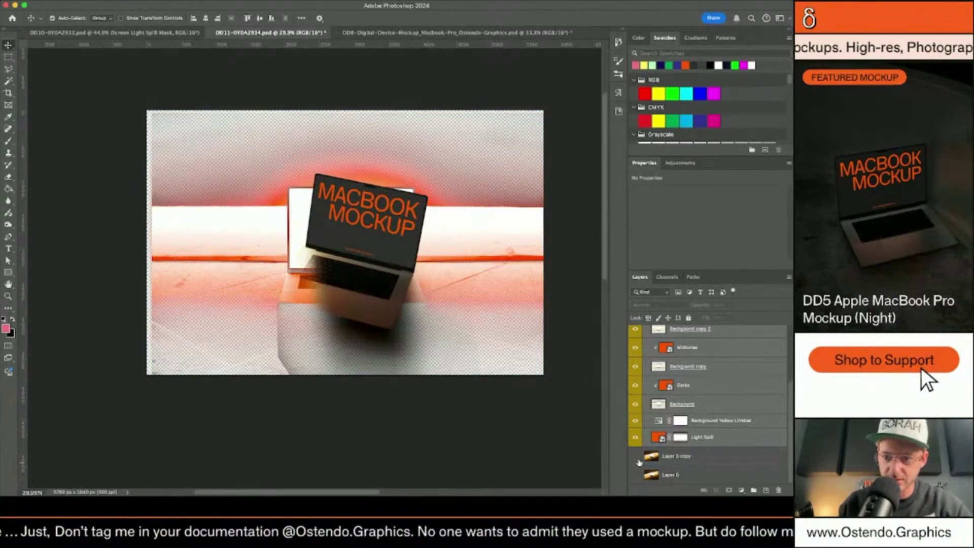
{"action": "scroll", "coordinate": [640, 452], "scroll_direction": "up", "scroll_amount": 3}
{"action": "left_click", "coordinate": [636, 350]}
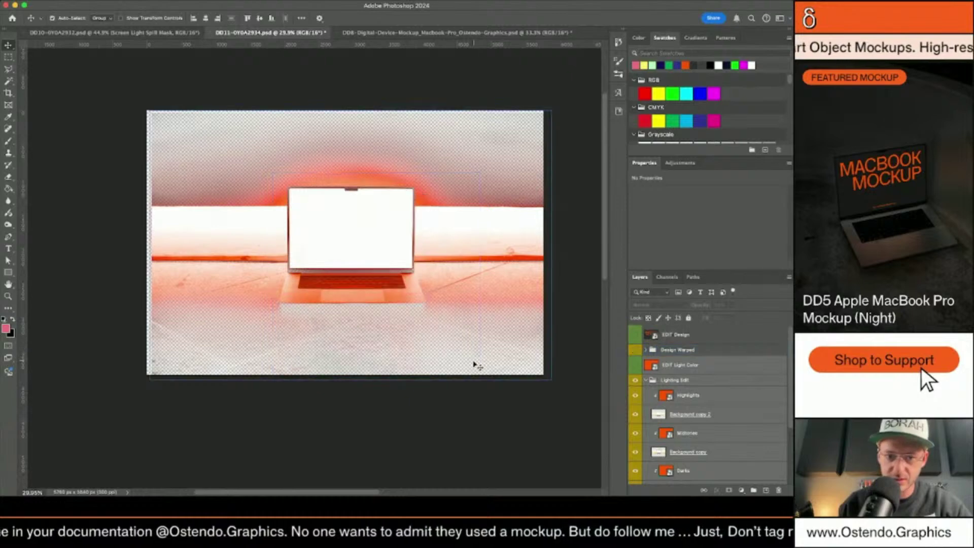
{"action": "scroll", "coordinate": [477, 365], "scroll_direction": "up", "scroll_amount": 2}
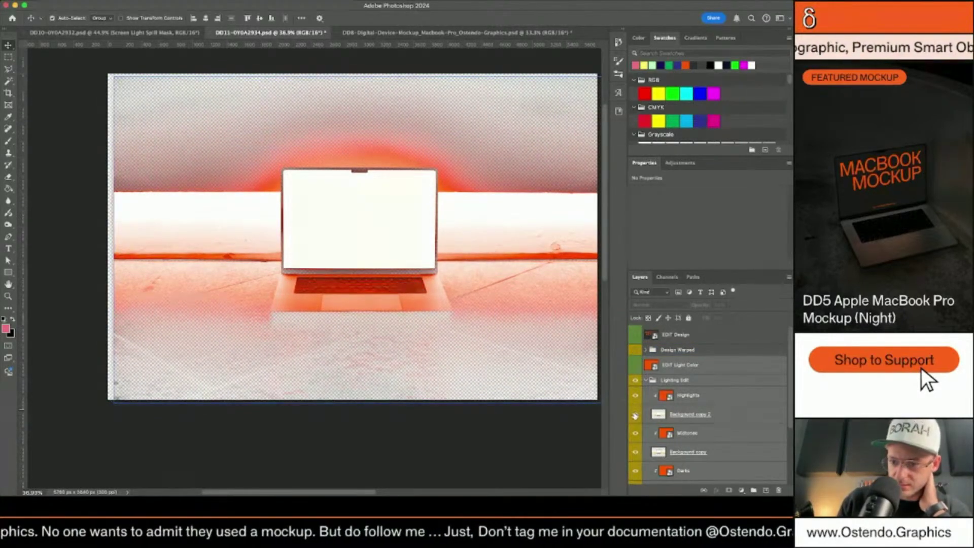
{"action": "scroll", "coordinate": [635, 406], "scroll_direction": "down", "scroll_amount": 1}
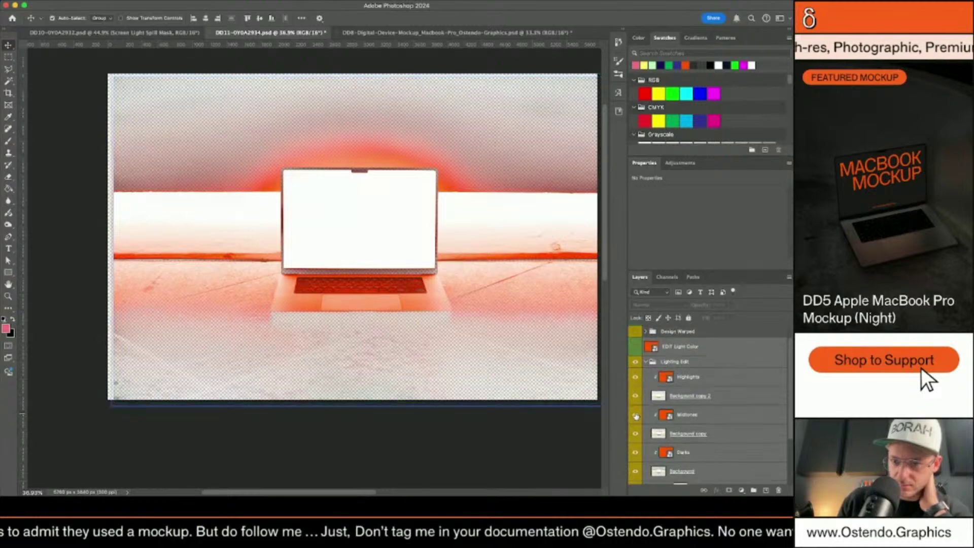
{"action": "scroll", "coordinate": [638, 448], "scroll_direction": "down", "scroll_amount": 1}
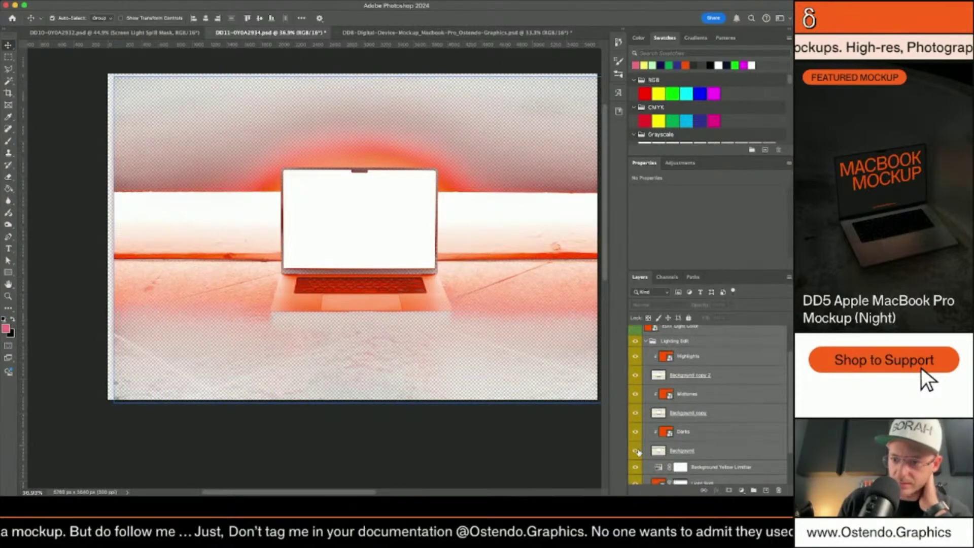
Compare the Background, Background copy and Background copy 2 layers in the Lighting Edit group by toggling their visibility.
{"action": "scroll", "coordinate": [643, 391], "scroll_direction": "down", "scroll_amount": 3}
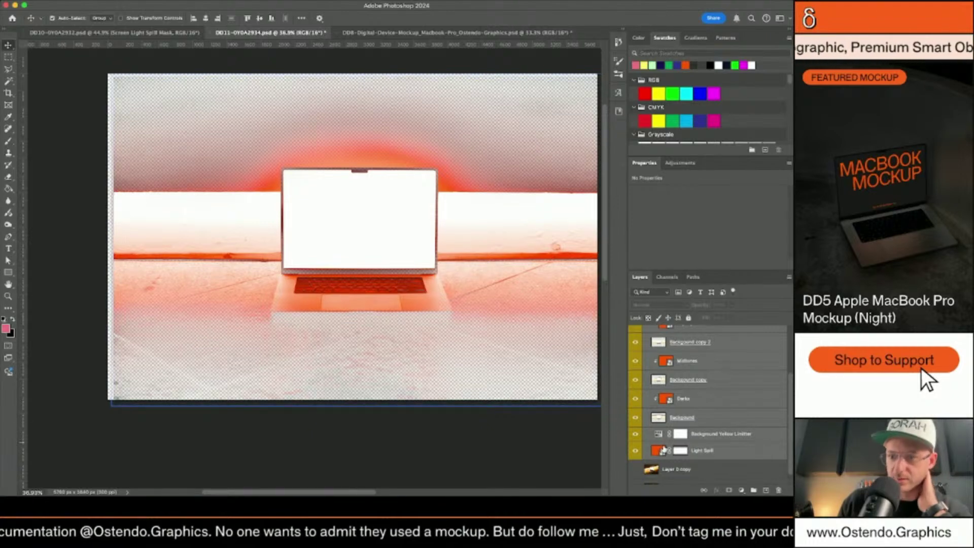
{"action": "left_click", "coordinate": [636, 419]}
{"action": "left_click", "coordinate": [635, 419]}
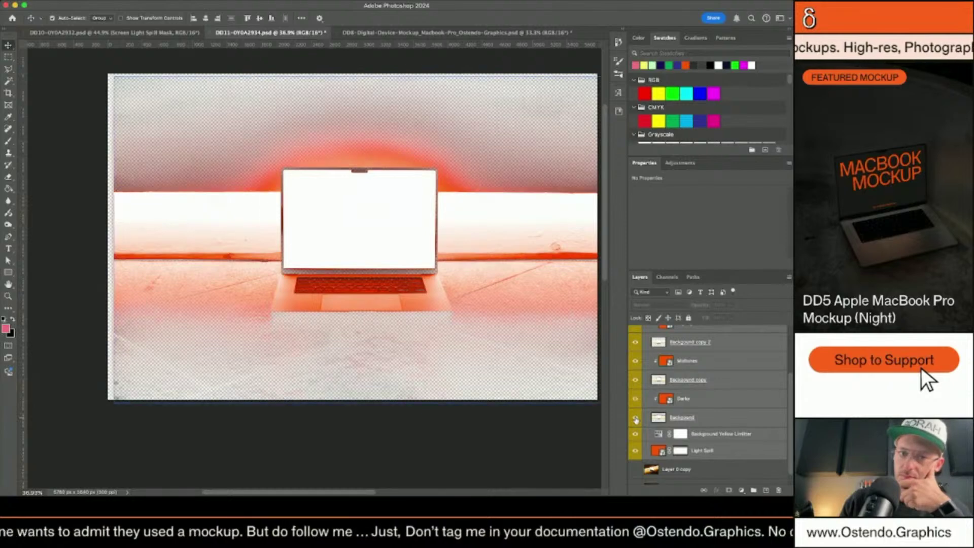
{"action": "left_click", "coordinate": [636, 419]}
{"action": "left_click", "coordinate": [636, 418]}
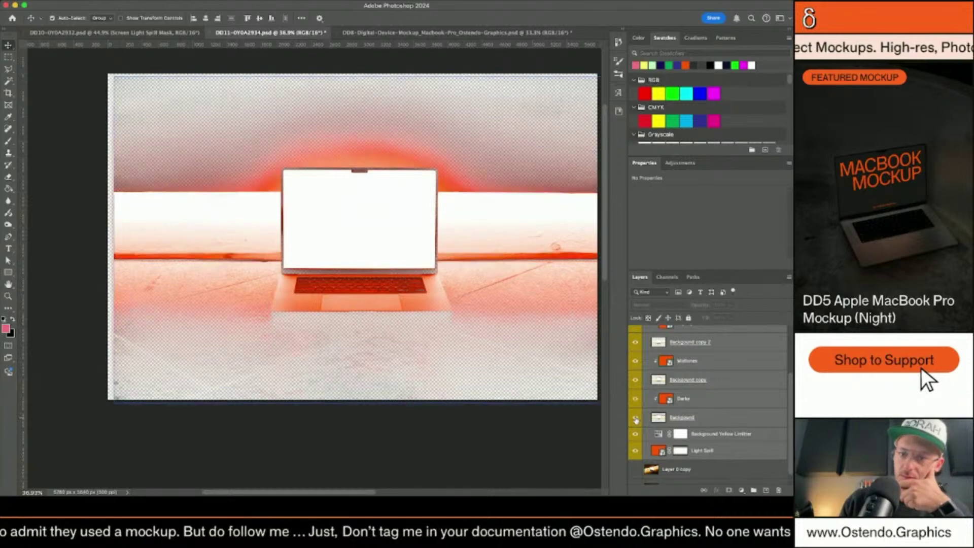
{"action": "left_click", "coordinate": [636, 380]}
{"action": "left_click", "coordinate": [636, 380]}
{"action": "left_click", "coordinate": [637, 345]}
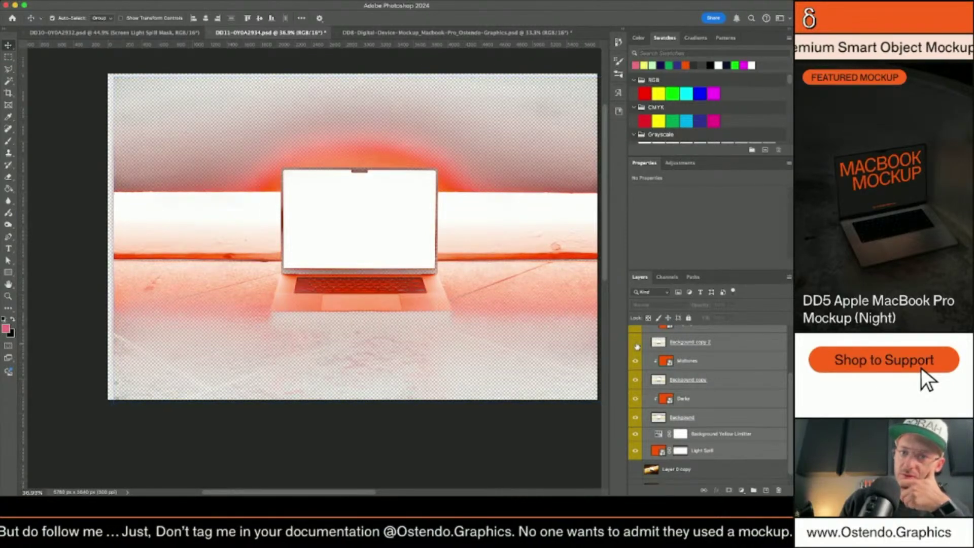
{"action": "left_click", "coordinate": [637, 344]}
{"action": "left_click", "coordinate": [636, 344]}
{"action": "left_click", "coordinate": [636, 344]}
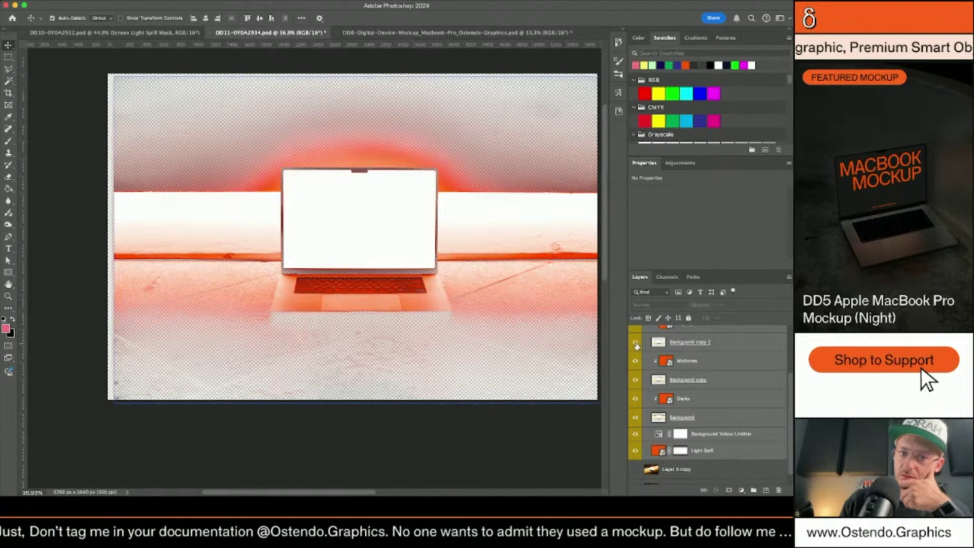
{"action": "left_click", "coordinate": [636, 344]}
{"action": "left_click", "coordinate": [636, 344]}
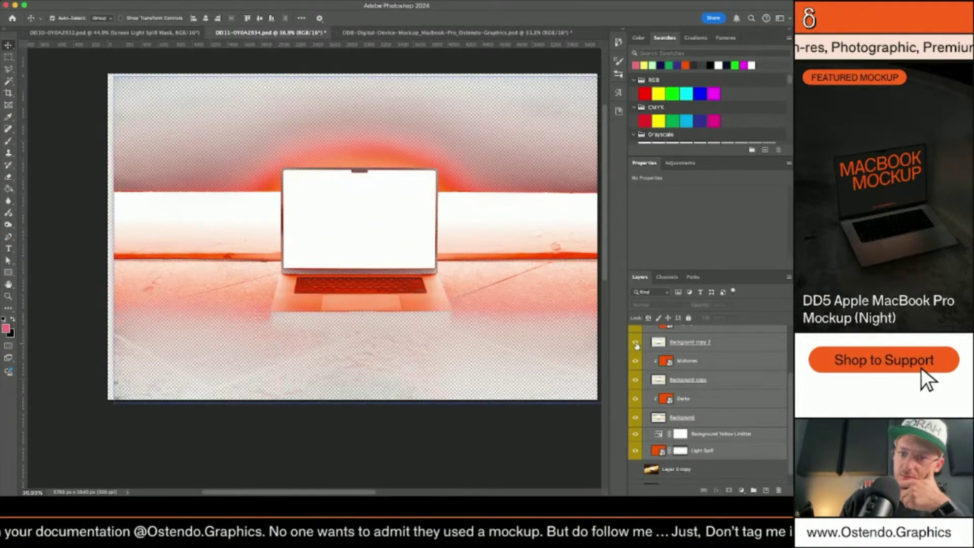
Examine the Lighting Edit group in the DD8 document, checking how its Highlights, Midtones and Darks layers pair with the background copies.
{"action": "left_click", "coordinate": [400, 32]}
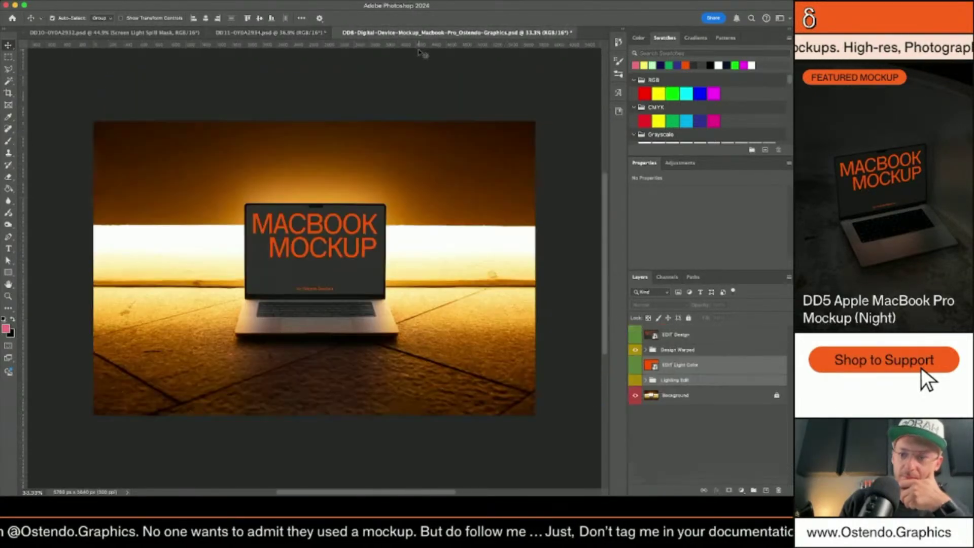
{"action": "left_click", "coordinate": [646, 380]}
{"action": "left_click", "coordinate": [708, 389]}
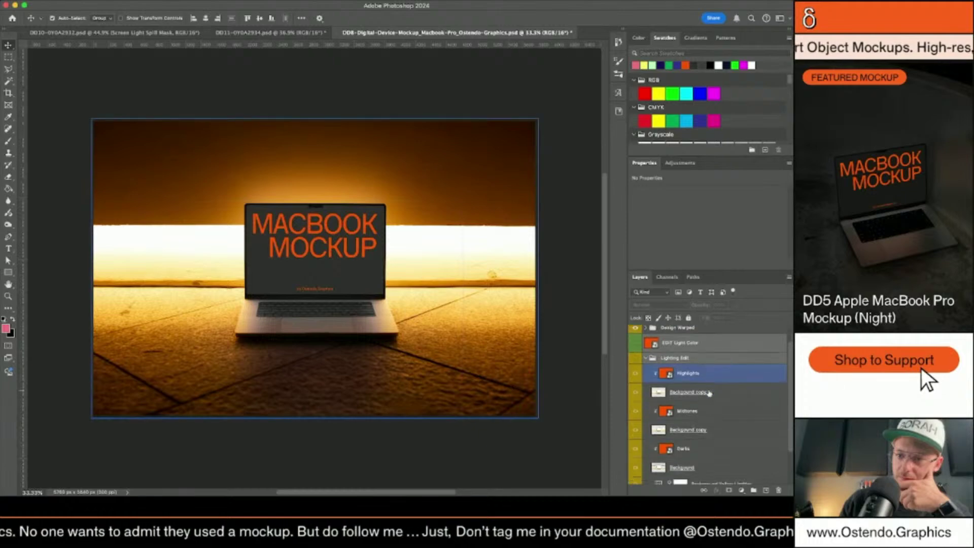
{"action": "scroll", "coordinate": [709, 393], "scroll_direction": "down", "scroll_amount": 2}
{"action": "left_click", "coordinate": [688, 366]}
{"action": "scroll", "coordinate": [671, 377], "scroll_direction": "up", "scroll_amount": 3}
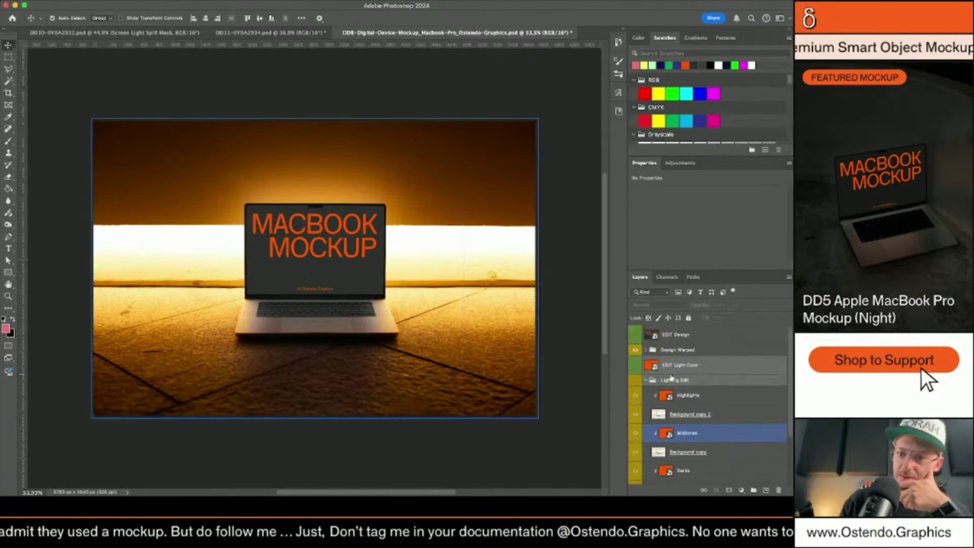
{"action": "left_click", "coordinate": [671, 378]}
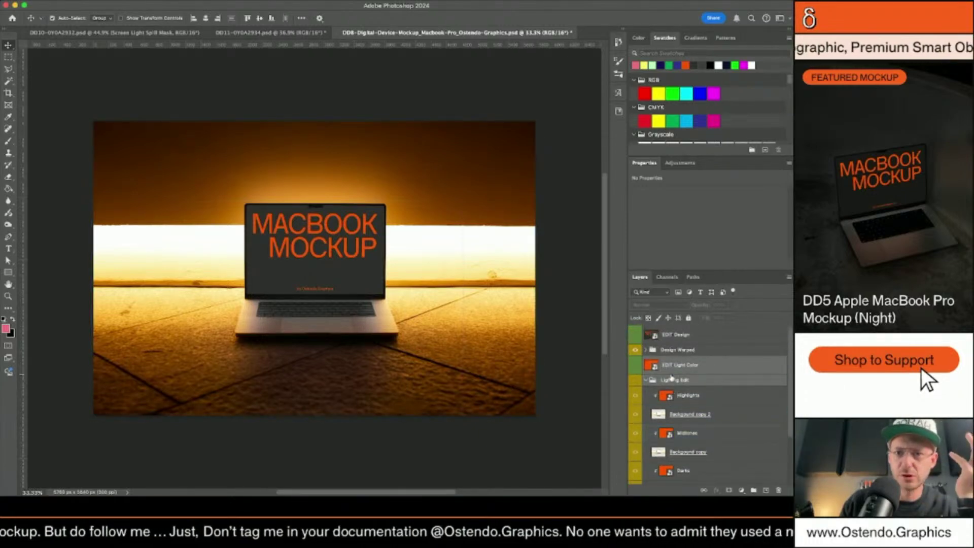
{"action": "left_click", "coordinate": [682, 395]}
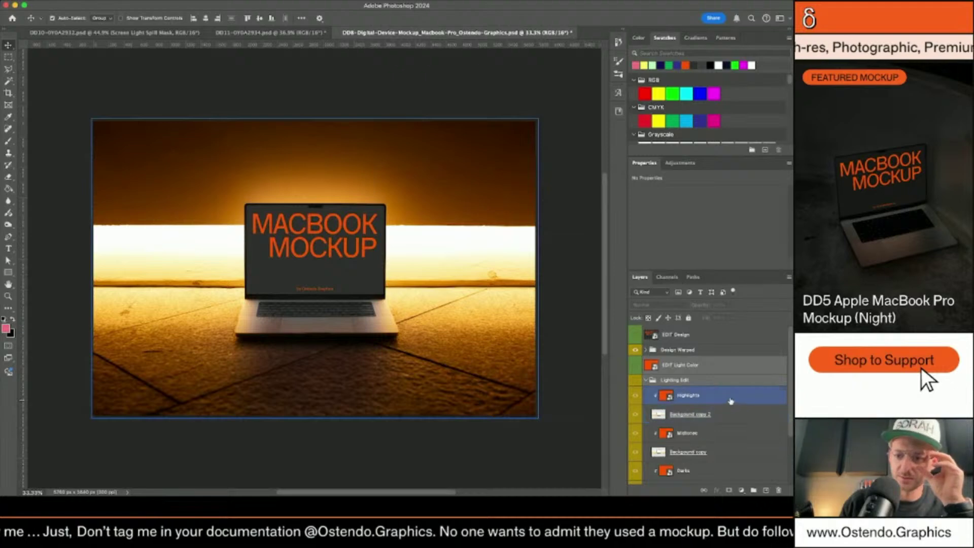
{"action": "scroll", "coordinate": [731, 402], "scroll_direction": "down", "scroll_amount": 2}
{"action": "left_click", "coordinate": [682, 388]}
{"action": "left_click", "coordinate": [684, 425]}
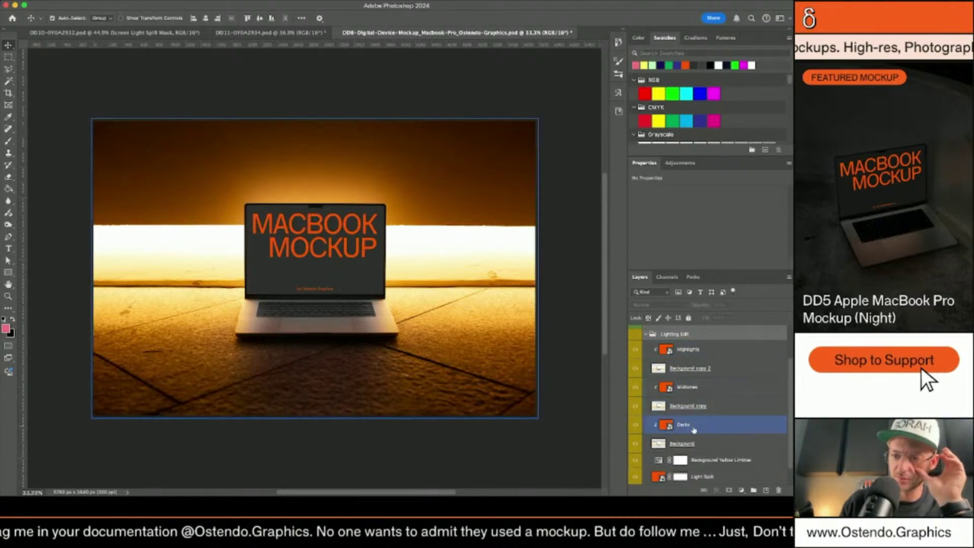
{"action": "left_click", "coordinate": [689, 368]}
{"action": "left_click", "coordinate": [687, 349]}
{"action": "left_click", "coordinate": [688, 349], "text": "super"}
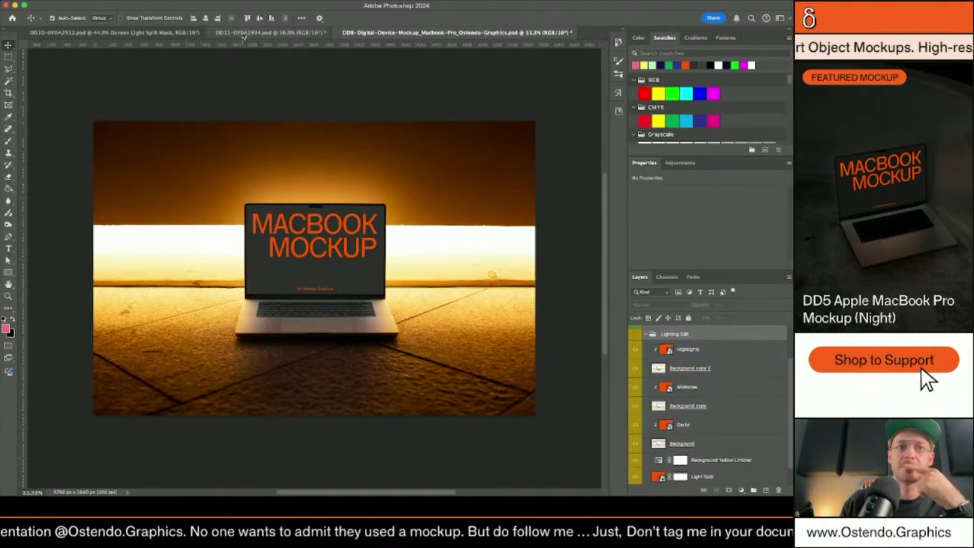
Return to the DD11 document, then collapse and hide its Lighting Edit group.
{"action": "left_click", "coordinate": [261, 34]}
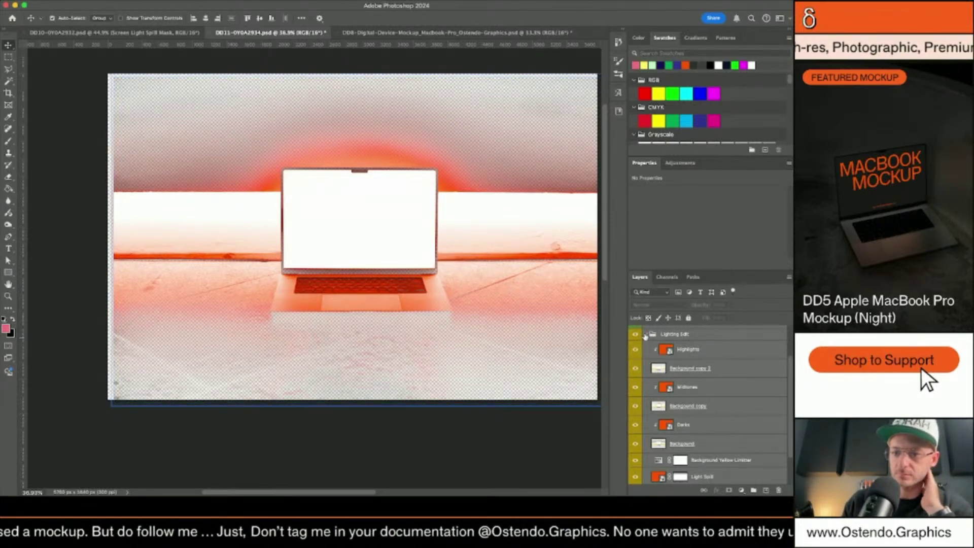
{"action": "left_click", "coordinate": [645, 334]}
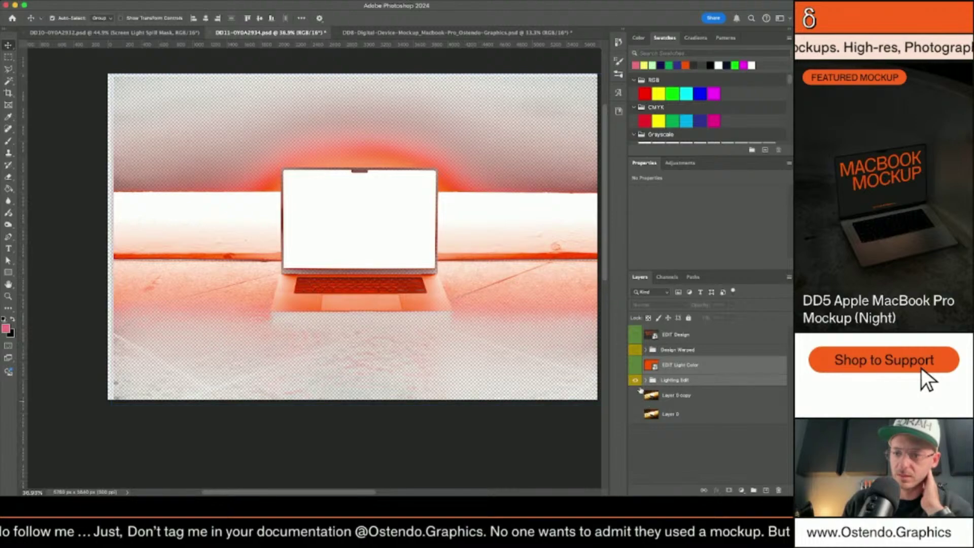
{"action": "left_click", "coordinate": [635, 380]}
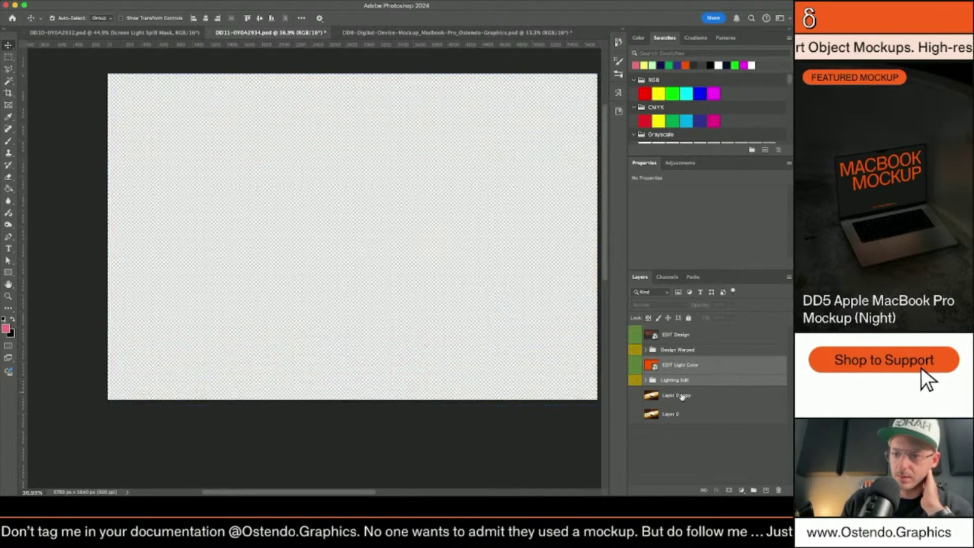
Show Layer 0 copy, duplicate it, and hide the original so only the new copy is visible.
{"action": "left_click", "coordinate": [642, 396]}
{"action": "left_click", "coordinate": [635, 395]}
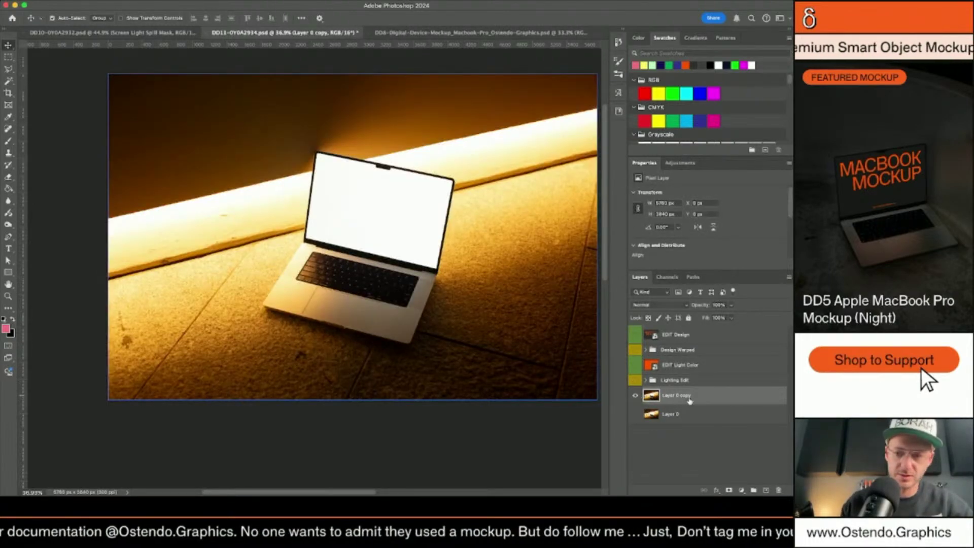
{"action": "key", "text": "super+j"}
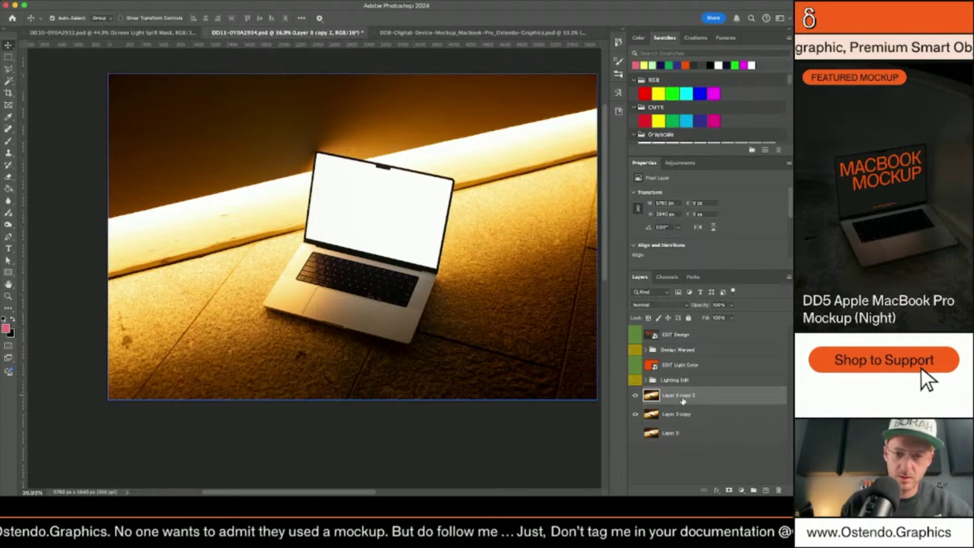
{"action": "left_click", "coordinate": [642, 415]}
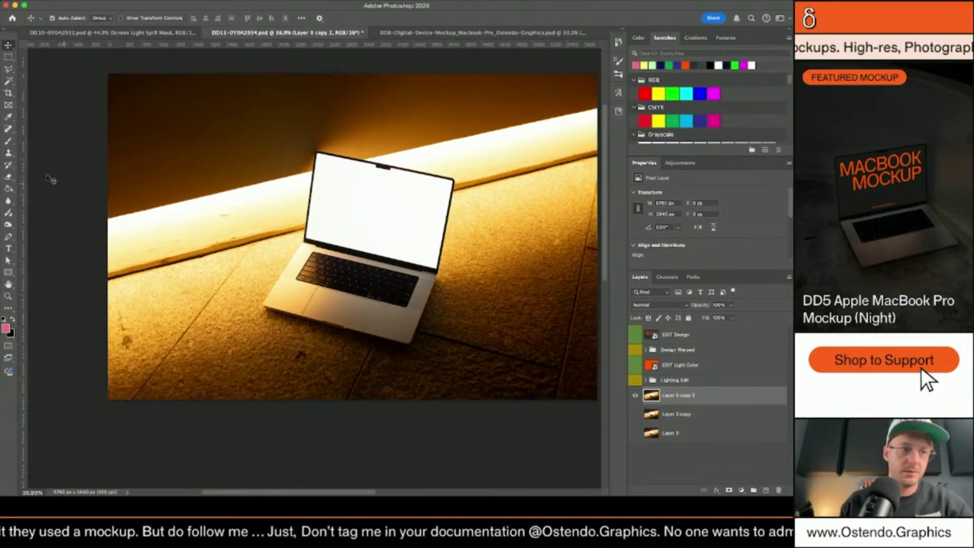
Erase the dark tones of the floor, keyboard, screen bezel and upper wall from the new copy with the Background Eraser.
{"action": "left_click", "coordinate": [11, 179]}
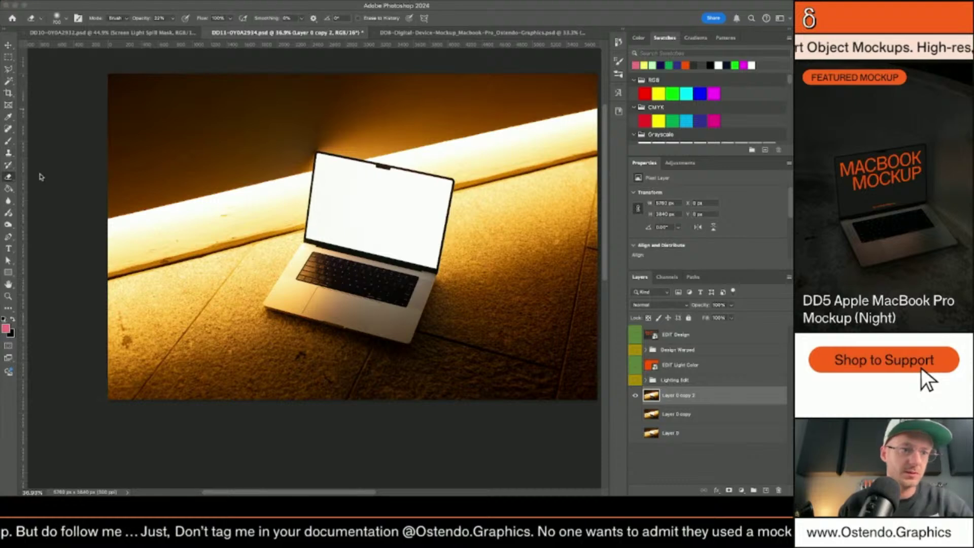
{"action": "key", "text": "shift+e"}
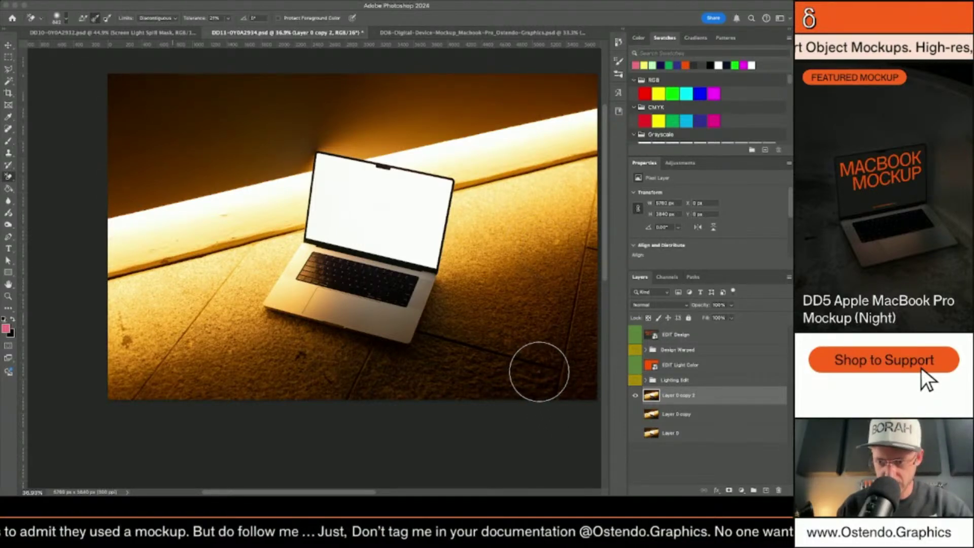
{"action": "left_click", "coordinate": [528, 361]}
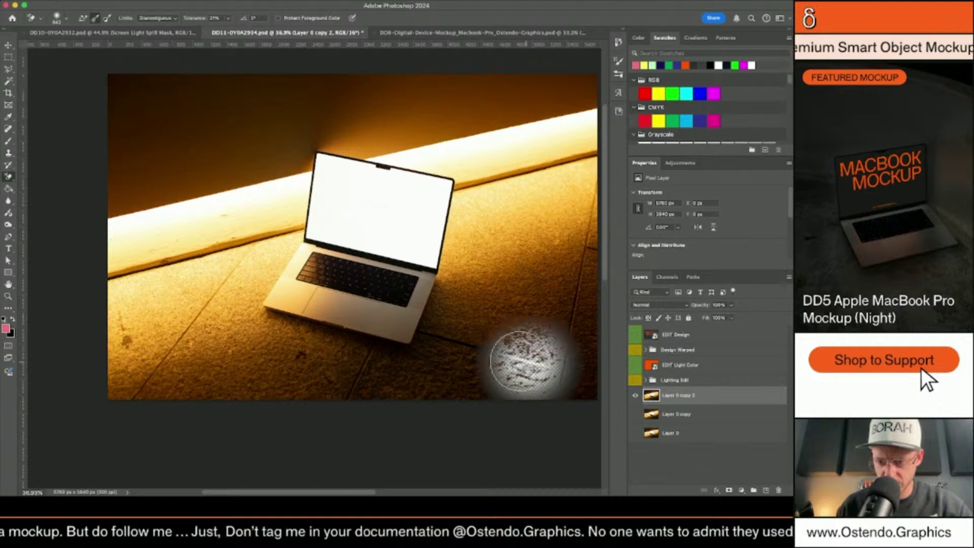
{"action": "mouse_move", "coordinate": [527, 360]}
{"action": "left_mouse_down"}
{"action": "mouse_move", "coordinate": [396, 350]}
{"action": "mouse_move", "coordinate": [355, 401]}
{"action": "mouse_move", "coordinate": [294, 393]}
{"action": "left_mouse_up"}
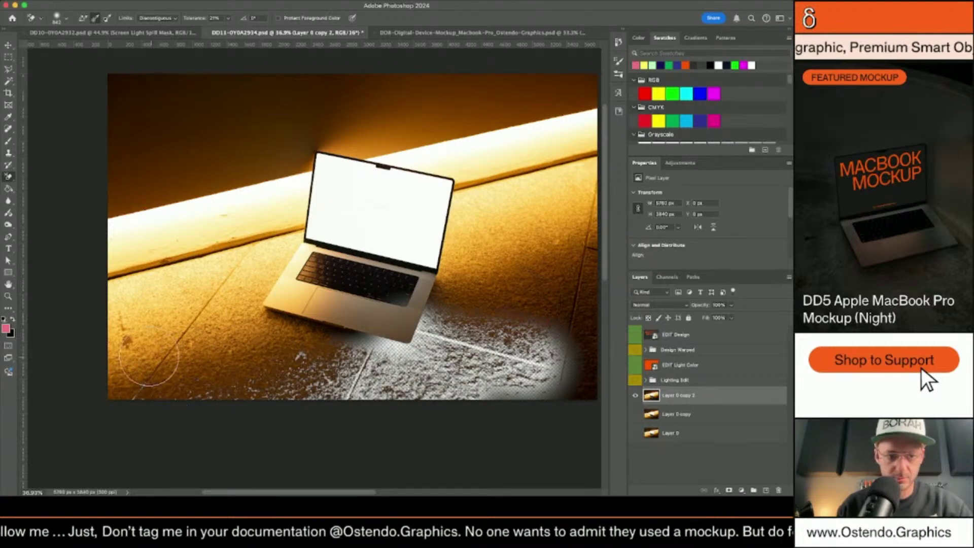
{"action": "mouse_move", "coordinate": [324, 274]}
{"action": "left_mouse_down"}
{"action": "mouse_move", "coordinate": [305, 319]}
{"action": "mouse_move", "coordinate": [370, 206]}
{"action": "mouse_move", "coordinate": [348, 155]}
{"action": "mouse_move", "coordinate": [296, 137]}
{"action": "mouse_move", "coordinate": [238, 80]}
{"action": "mouse_move", "coordinate": [130, 141]}
{"action": "left_mouse_up"}
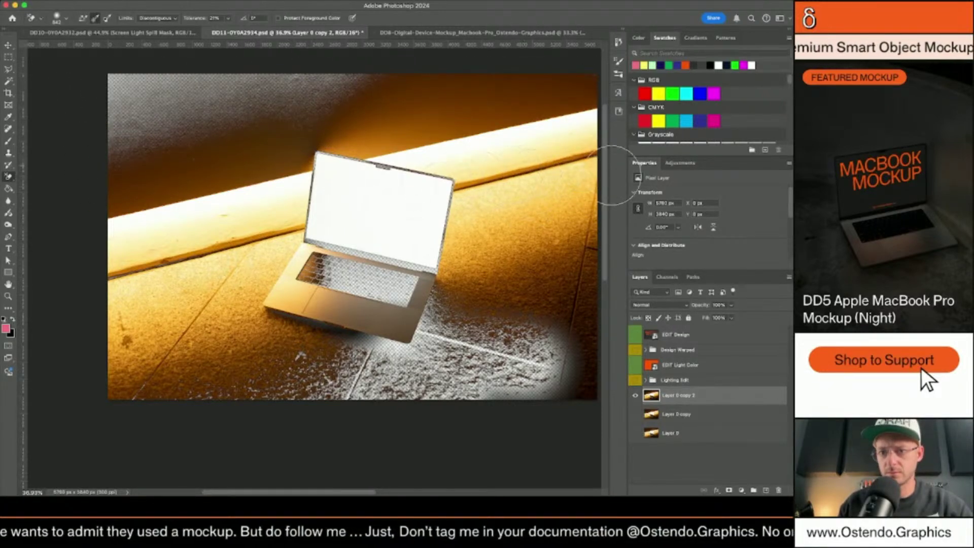
{"action": "mouse_move", "coordinate": [613, 175]}
{"action": "left_mouse_down"}
{"action": "mouse_move", "coordinate": [521, 295]}
{"action": "mouse_move", "coordinate": [640, 213]}
{"action": "mouse_move", "coordinate": [539, 321]}
{"action": "mouse_move", "coordinate": [606, 270]}
{"action": "mouse_move", "coordinate": [589, 331]}
{"action": "mouse_move", "coordinate": [540, 392]}
{"action": "mouse_move", "coordinate": [594, 389]}
{"action": "left_mouse_up"}
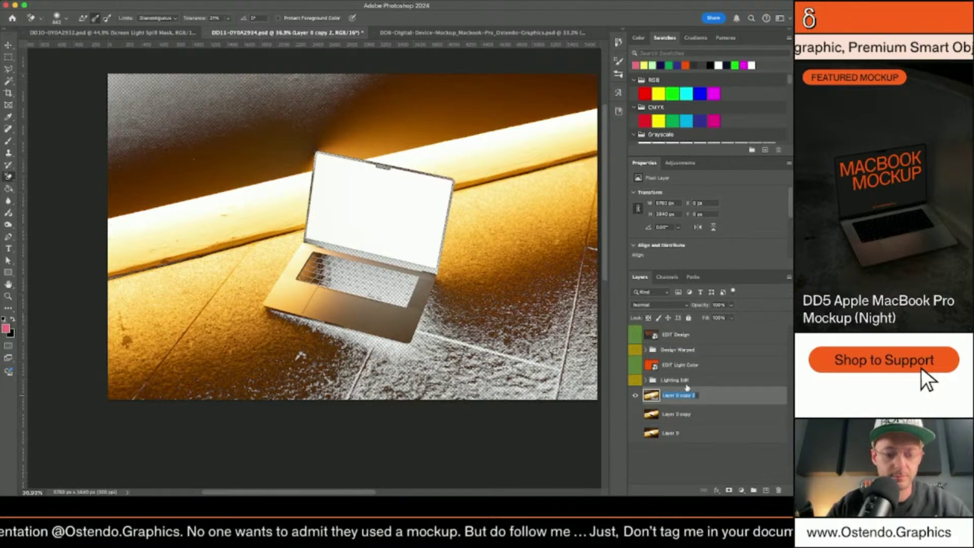
Rename the erased layer to Most, duplicate it, and hide Most beneath its copy.
{"action": "type", "text": "st"}
{"action": "key", "text": "Return"}
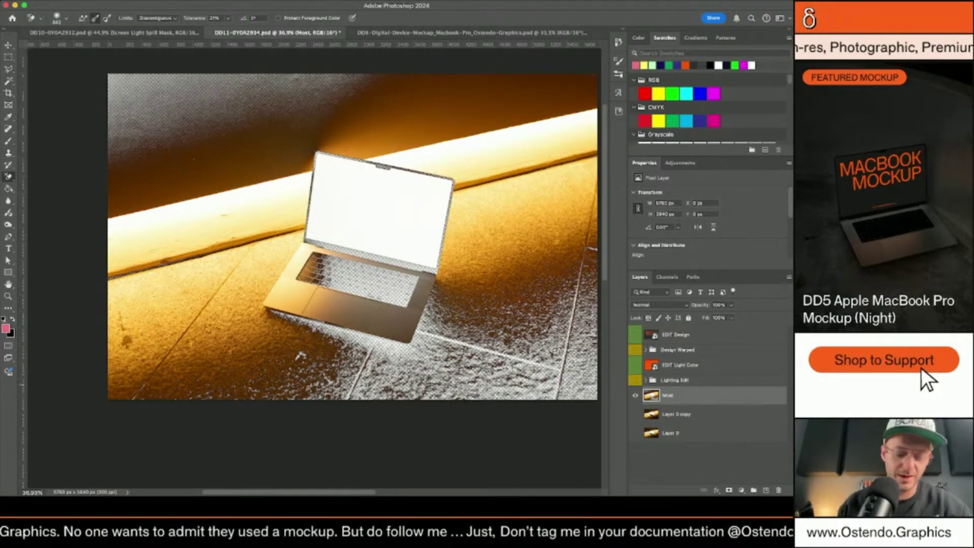
{"action": "key", "text": "ctrl+j"}
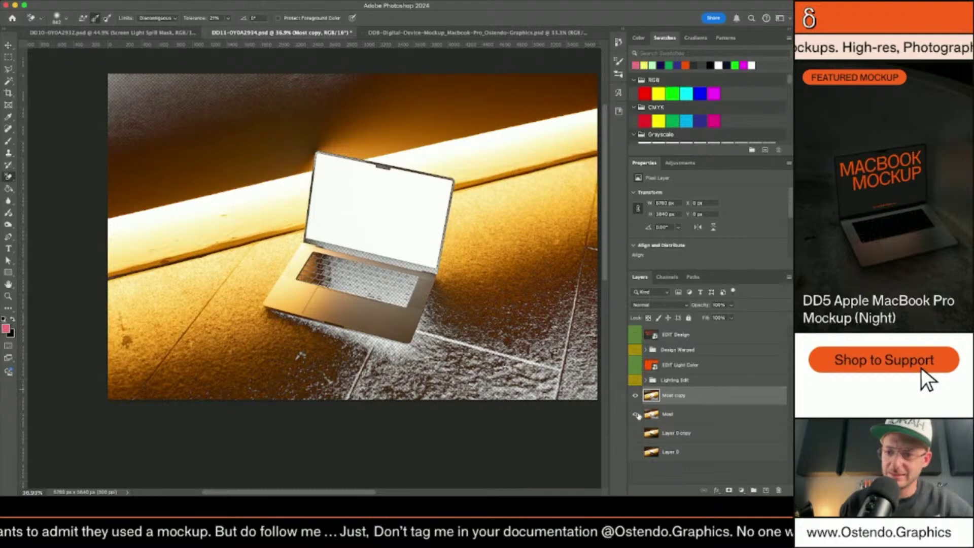
{"action": "left_click", "coordinate": [637, 415]}
Erase more of the darker tones across the lower floor and upper wall on the Most copy layer with the Background Eraser.
{"action": "mouse_move", "coordinate": [539, 310]}
{"action": "left_mouse_down"}
{"action": "mouse_move", "coordinate": [513, 309]}
{"action": "mouse_move", "coordinate": [550, 293]}
{"action": "mouse_move", "coordinate": [533, 276]}
{"action": "mouse_move", "coordinate": [470, 274]}
{"action": "mouse_move", "coordinate": [615, 216]}
{"action": "mouse_move", "coordinate": [617, 344]}
{"action": "mouse_move", "coordinate": [625, 349]}
{"action": "mouse_move", "coordinate": [461, 404]}
{"action": "mouse_move", "coordinate": [401, 322]}
{"action": "mouse_move", "coordinate": [69, 384]}
{"action": "mouse_move", "coordinate": [247, 336]}
{"action": "left_mouse_up"}
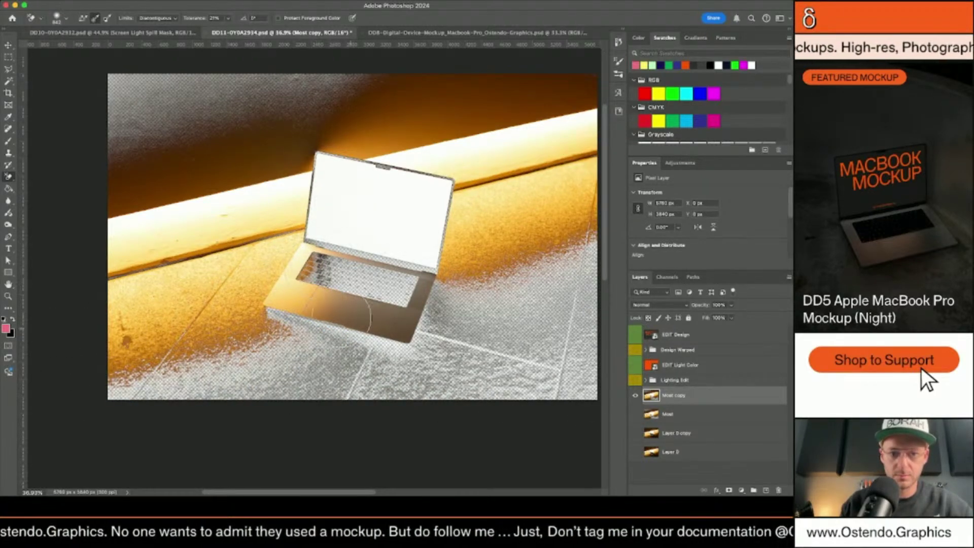
{"action": "mouse_move", "coordinate": [350, 315]}
{"action": "left_mouse_down"}
{"action": "mouse_move", "coordinate": [293, 178]}
{"action": "mouse_move", "coordinate": [265, 205]}
{"action": "mouse_move", "coordinate": [258, 175]}
{"action": "mouse_move", "coordinate": [53, 160]}
{"action": "mouse_move", "coordinate": [127, 128]}
{"action": "mouse_move", "coordinate": [76, 196]}
{"action": "mouse_move", "coordinate": [247, 192]}
{"action": "mouse_move", "coordinate": [407, 95]}
{"action": "mouse_move", "coordinate": [155, 120]}
{"action": "mouse_move", "coordinate": [474, 80]}
{"action": "mouse_move", "coordinate": [138, 118]}
{"action": "mouse_move", "coordinate": [530, 67]}
{"action": "mouse_move", "coordinate": [321, 93]}
{"action": "mouse_move", "coordinate": [651, 71]}
{"action": "mouse_move", "coordinate": [479, 118]}
{"action": "mouse_move", "coordinate": [613, 93]}
{"action": "left_mouse_up"}
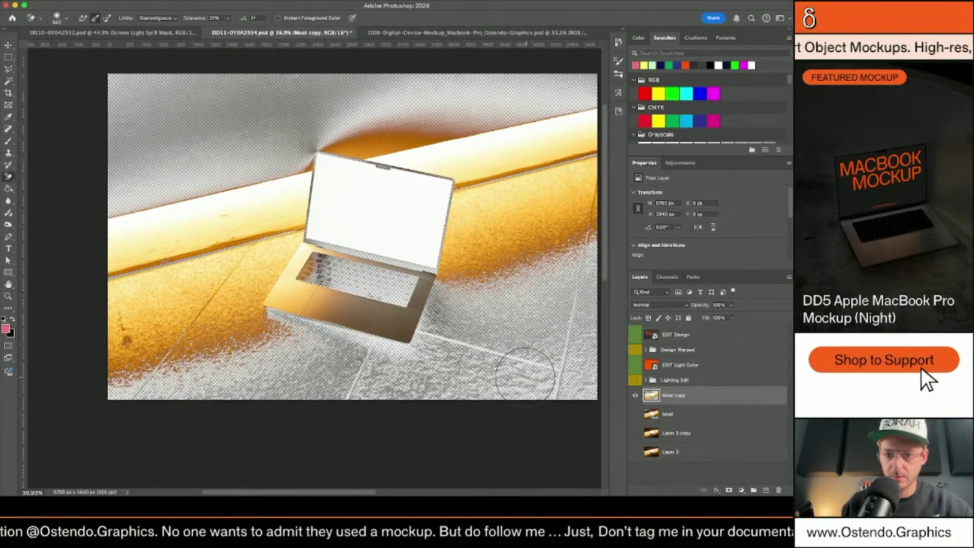
Erase the grey tones from the floor, upper background and laptop base's lower corner on the Most copy layer with the Background Eraser.
{"action": "mouse_move", "coordinate": [535, 373]}
{"action": "left_mouse_down"}
{"action": "mouse_move", "coordinate": [431, 371]}
{"action": "mouse_move", "coordinate": [449, 353]}
{"action": "mouse_move", "coordinate": [278, 357]}
{"action": "mouse_move", "coordinate": [246, 382]}
{"action": "mouse_move", "coordinate": [393, 343]}
{"action": "mouse_move", "coordinate": [147, 381]}
{"action": "left_mouse_up"}
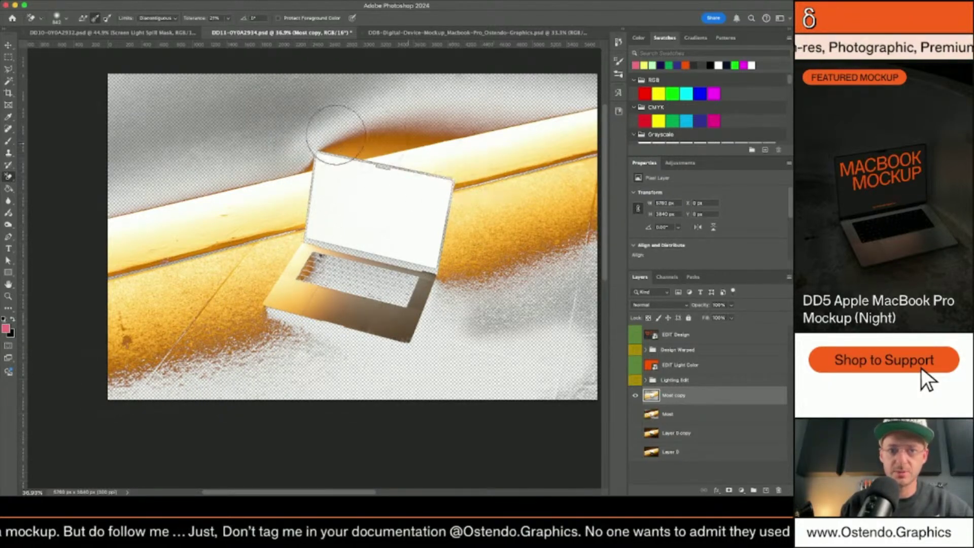
{"action": "mouse_move", "coordinate": [325, 129]}
{"action": "left_mouse_down"}
{"action": "mouse_move", "coordinate": [143, 118]}
{"action": "mouse_move", "coordinate": [289, 93]}
{"action": "mouse_move", "coordinate": [96, 88]}
{"action": "mouse_move", "coordinate": [520, 90]}
{"action": "mouse_move", "coordinate": [561, 109]}
{"action": "left_mouse_up"}
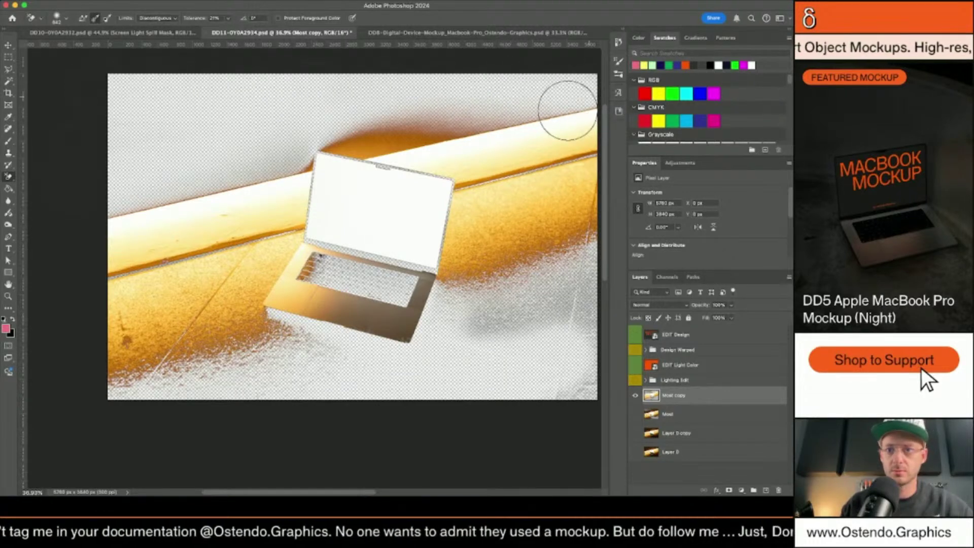
{"action": "mouse_move", "coordinate": [553, 234]}
{"action": "left_mouse_down"}
{"action": "mouse_move", "coordinate": [529, 358]}
{"action": "mouse_move", "coordinate": [582, 258]}
{"action": "mouse_move", "coordinate": [586, 339]}
{"action": "mouse_move", "coordinate": [552, 416]}
{"action": "mouse_move", "coordinate": [610, 384]}
{"action": "mouse_move", "coordinate": [566, 288]}
{"action": "mouse_move", "coordinate": [485, 282]}
{"action": "mouse_move", "coordinate": [468, 317]}
{"action": "left_mouse_up"}
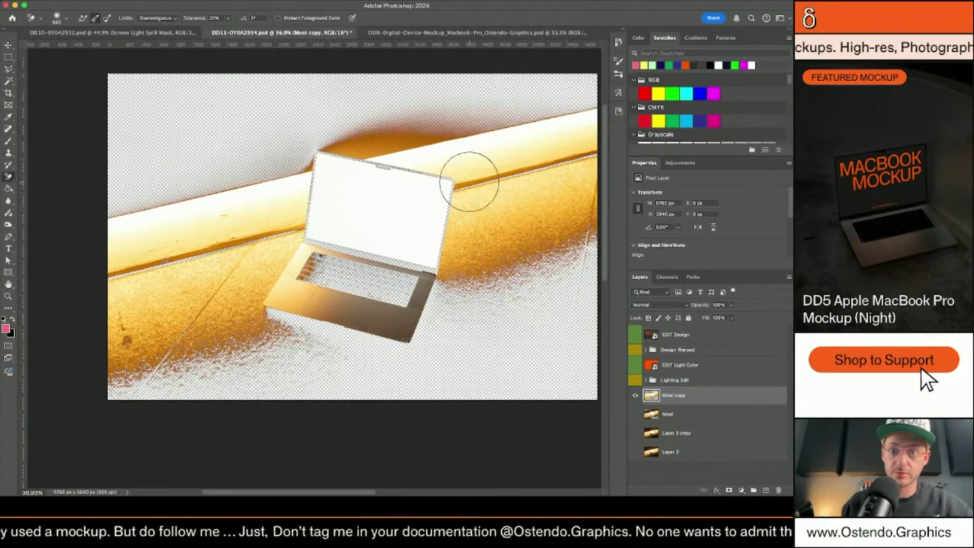
{"action": "scroll", "coordinate": [337, 272], "scroll_direction": "up", "scroll_amount": 10}
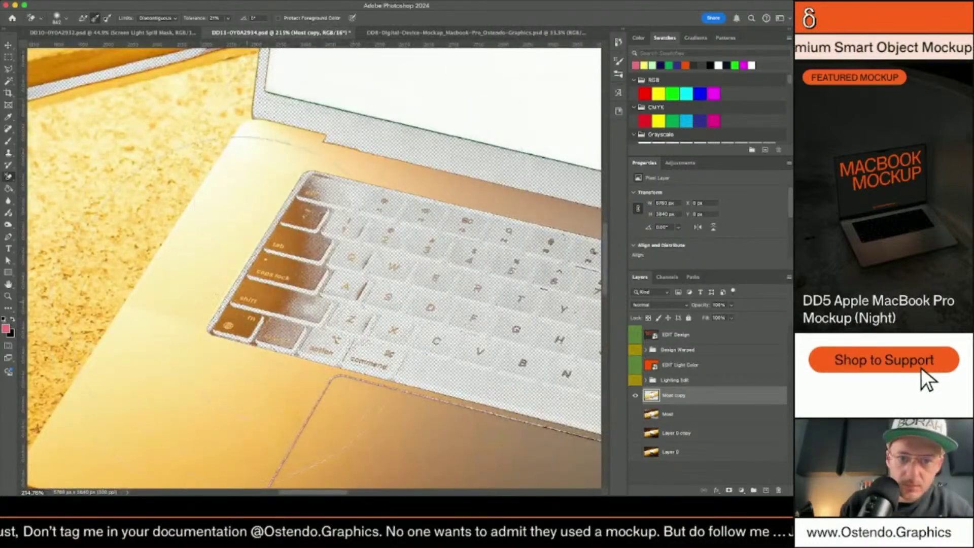
{"action": "scroll", "coordinate": [335, 142], "scroll_direction": "down", "scroll_amount": 6}
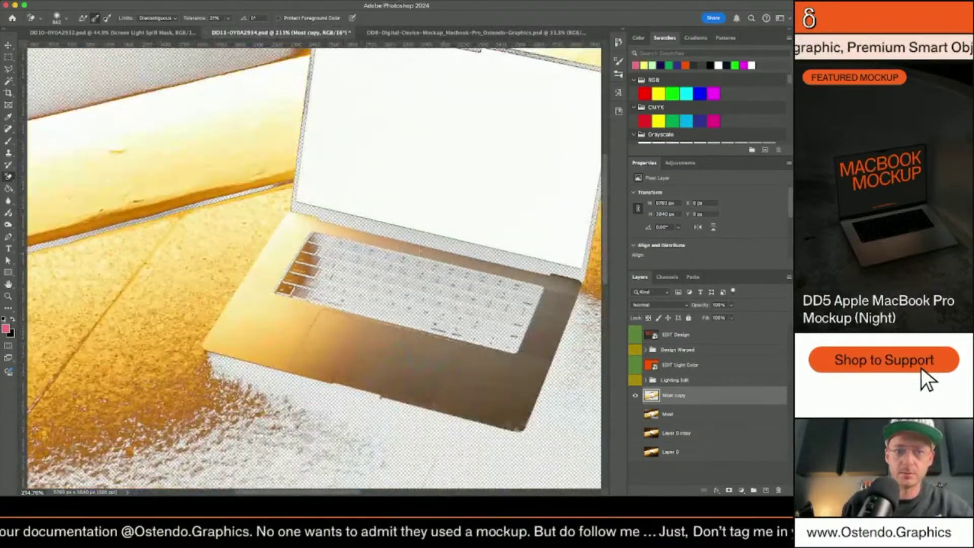
{"action": "scroll", "coordinate": [315, 251], "scroll_direction": "down", "scroll_amount": 5}
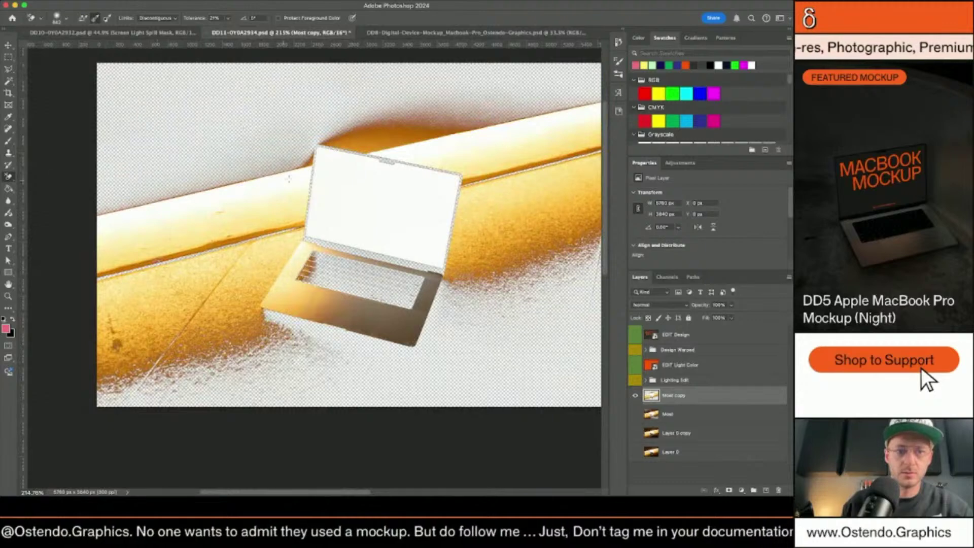
{"action": "mouse_move", "coordinate": [396, 320]}
{"action": "left_mouse_down"}
{"action": "mouse_move", "coordinate": [355, 324]}
{"action": "mouse_move", "coordinate": [401, 313]}
{"action": "left_mouse_up"}
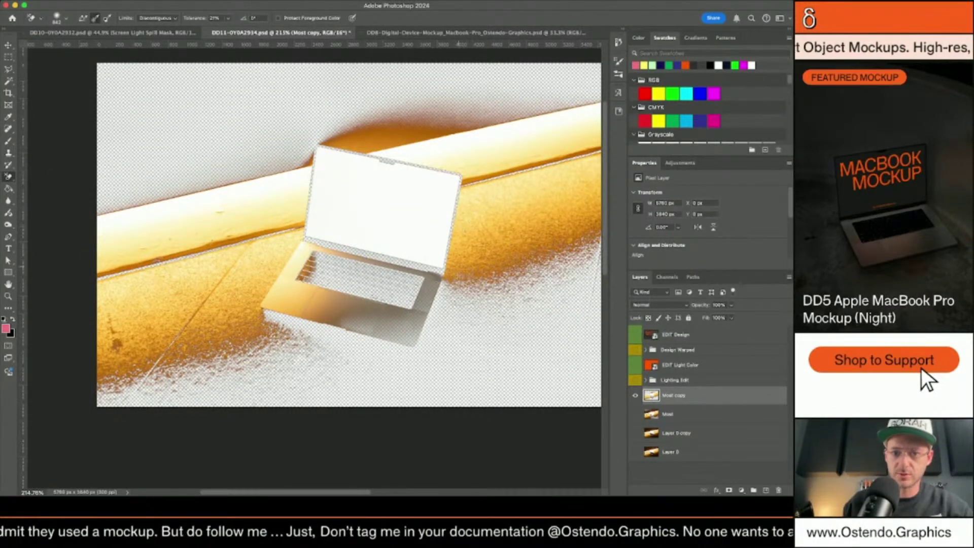
Hide the Most copy layer, then show and select the Most layer for editing.
{"action": "left_click", "coordinate": [637, 399]}
{"action": "left_click", "coordinate": [635, 414]}
{"action": "left_click", "coordinate": [680, 414]}
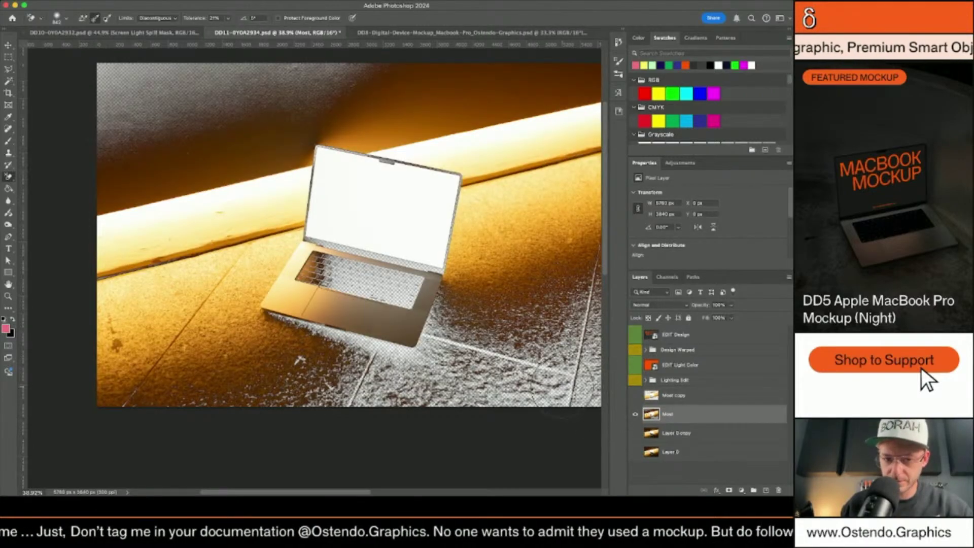
Examine the speckled floor texture and the laptop's keyboard up close on the Most layer.
{"action": "scroll", "coordinate": [312, 326], "scroll_direction": "up", "scroll_amount": 5}
{"action": "scroll", "coordinate": [556, 380], "scroll_direction": "up", "scroll_amount": 5}
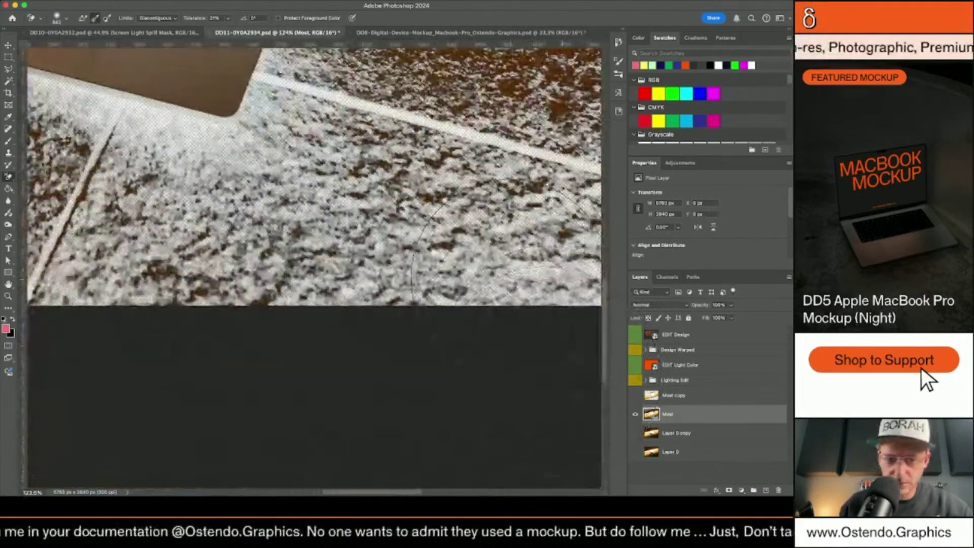
{"action": "scroll", "coordinate": [505, 276], "scroll_direction": "up", "scroll_amount": 8}
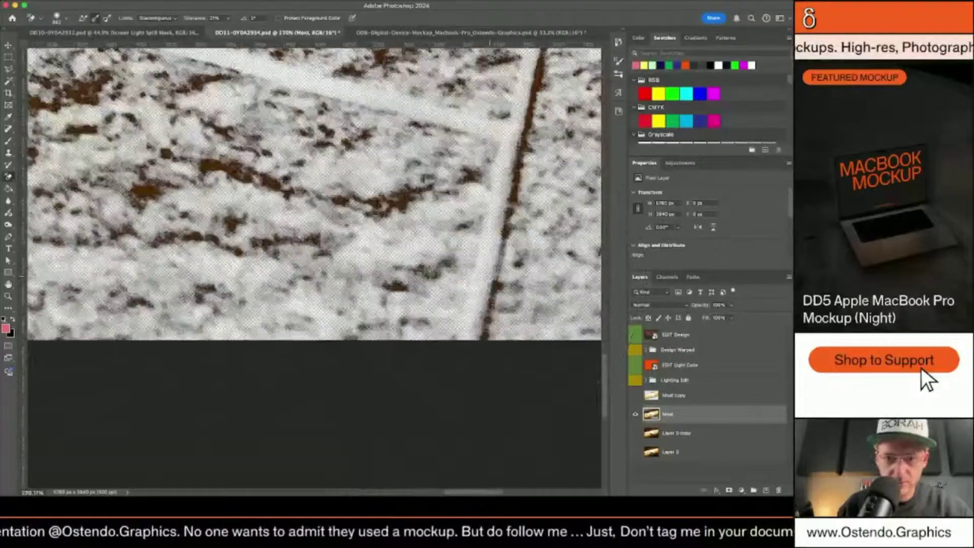
{"action": "scroll", "coordinate": [327, 328], "scroll_direction": "up", "scroll_amount": 6}
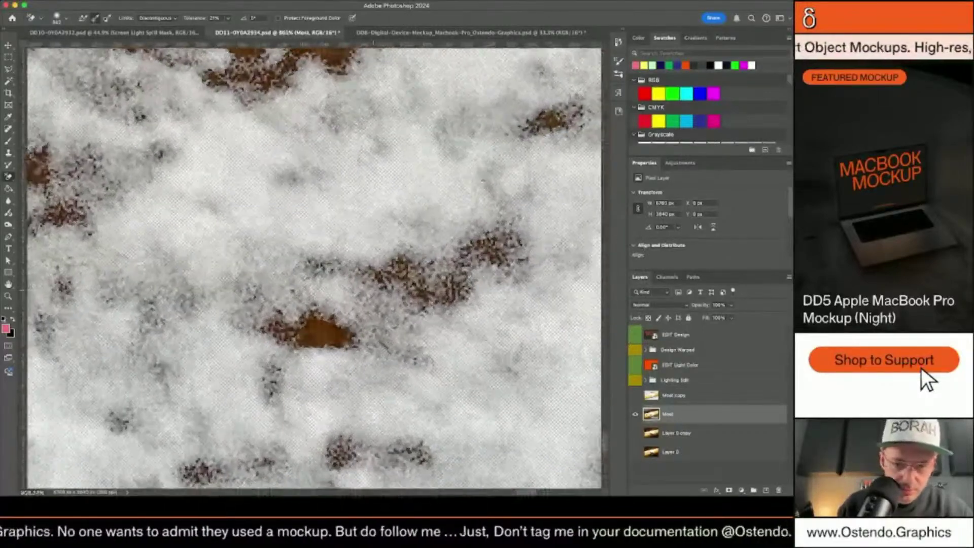
{"action": "scroll", "coordinate": [327, 328], "scroll_direction": "down", "scroll_amount": 10}
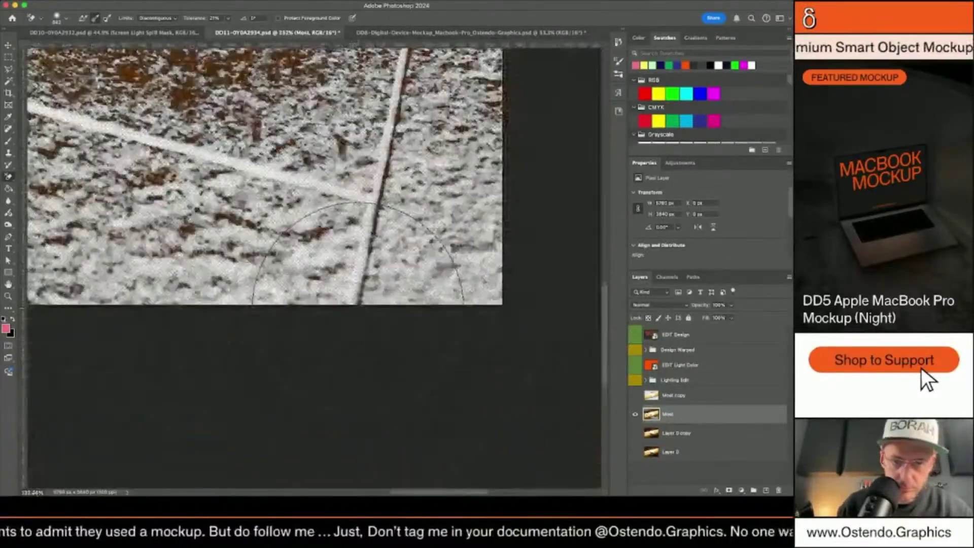
{"action": "scroll", "coordinate": [326, 305], "scroll_direction": "up", "scroll_amount": 4}
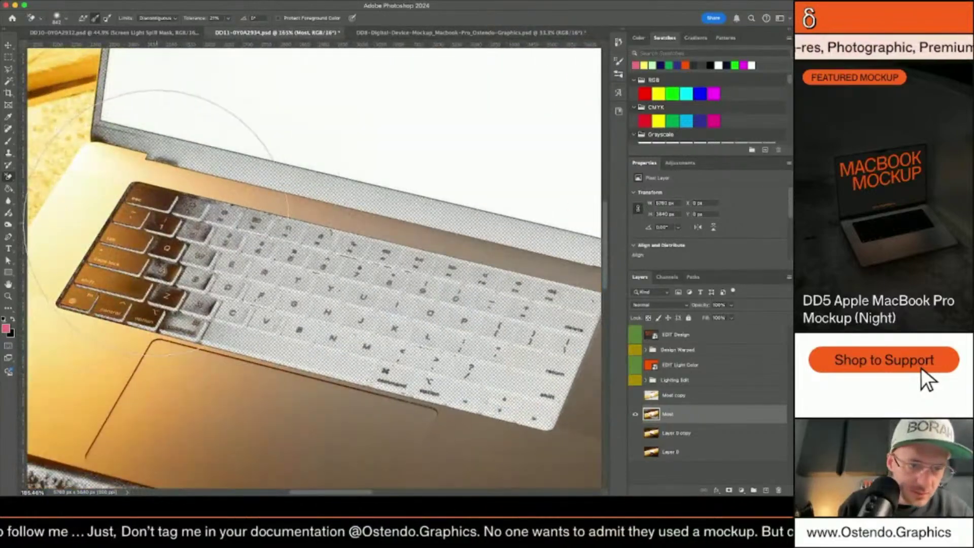
{"action": "scroll", "coordinate": [152, 132], "scroll_direction": "up", "scroll_amount": 3}
{"action": "scroll", "coordinate": [314, 269], "scroll_direction": "left", "scroll_amount": 3}
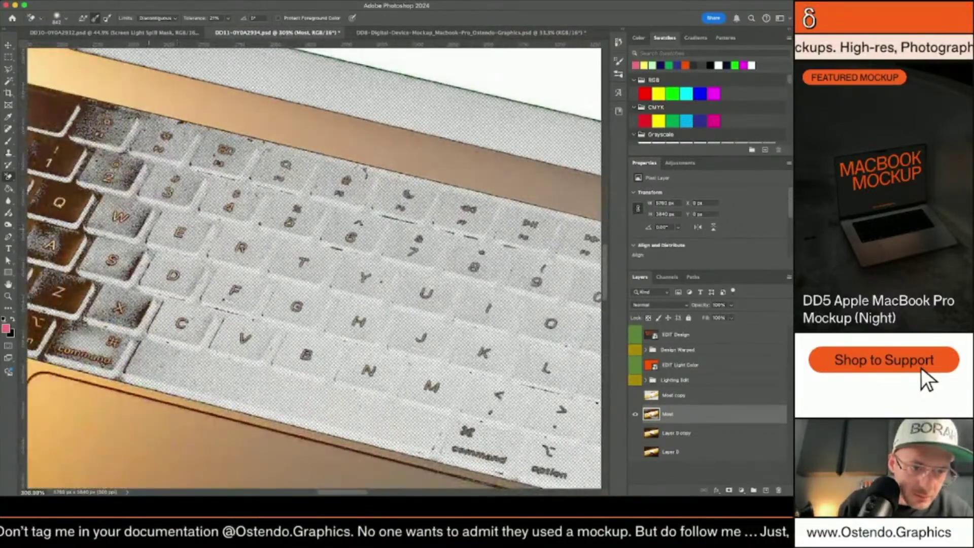
{"action": "scroll", "coordinate": [324, 294], "scroll_direction": "down", "scroll_amount": 6}
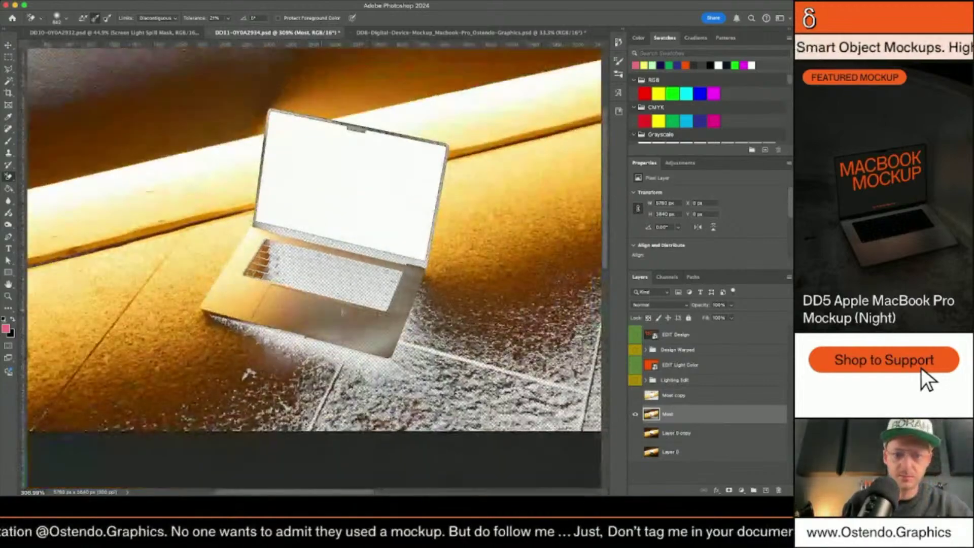
Erase the dark and grey tones from the floor and upper background of the Most layer with the Background Eraser.
{"action": "mouse_move", "coordinate": [248, 374]}
{"action": "left_mouse_down"}
{"action": "mouse_move", "coordinate": [446, 365]}
{"action": "mouse_move", "coordinate": [91, 406]}
{"action": "mouse_move", "coordinate": [497, 325]}
{"action": "mouse_move", "coordinate": [223, 355]}
{"action": "left_mouse_up"}
{"action": "mouse_move", "coordinate": [619, 376]}
{"action": "left_mouse_down"}
{"action": "mouse_move", "coordinate": [616, 402]}
{"action": "mouse_move", "coordinate": [615, 303]}
{"action": "mouse_move", "coordinate": [576, 268]}
{"action": "mouse_move", "coordinate": [594, 262]}
{"action": "left_mouse_up"}
{"action": "key", "text": "super+minus"}
{"action": "key", "text": "super+minus"}
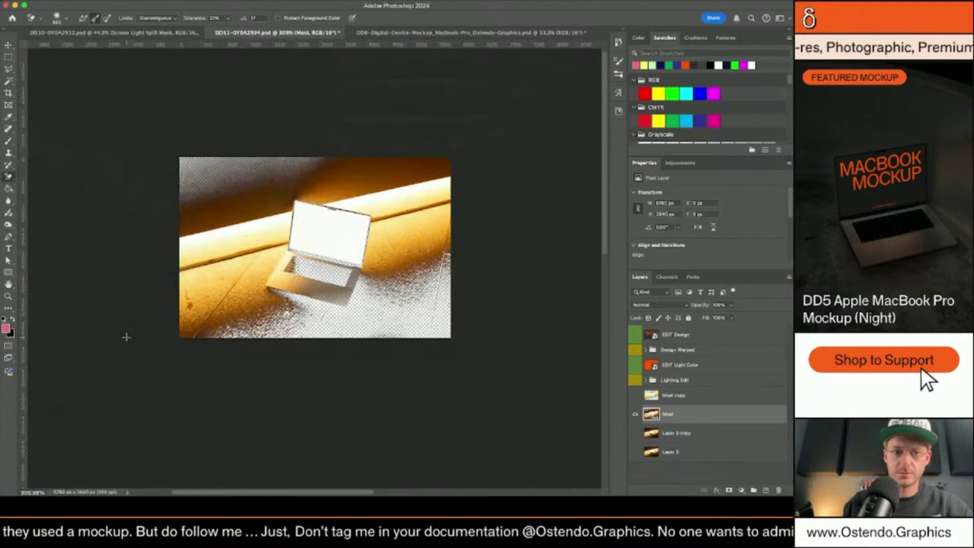
{"action": "mouse_move", "coordinate": [188, 305]}
{"action": "left_mouse_down"}
{"action": "mouse_move", "coordinate": [218, 198]}
{"action": "mouse_move", "coordinate": [244, 168]}
{"action": "mouse_move", "coordinate": [167, 173]}
{"action": "mouse_move", "coordinate": [410, 144]}
{"action": "mouse_move", "coordinate": [83, 272]}
{"action": "left_mouse_up"}
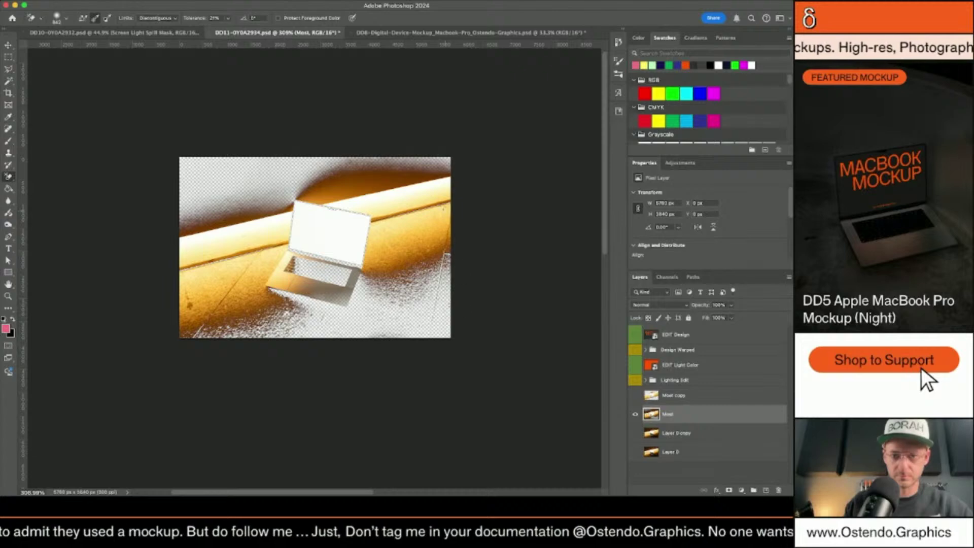
{"action": "key", "text": "v"}
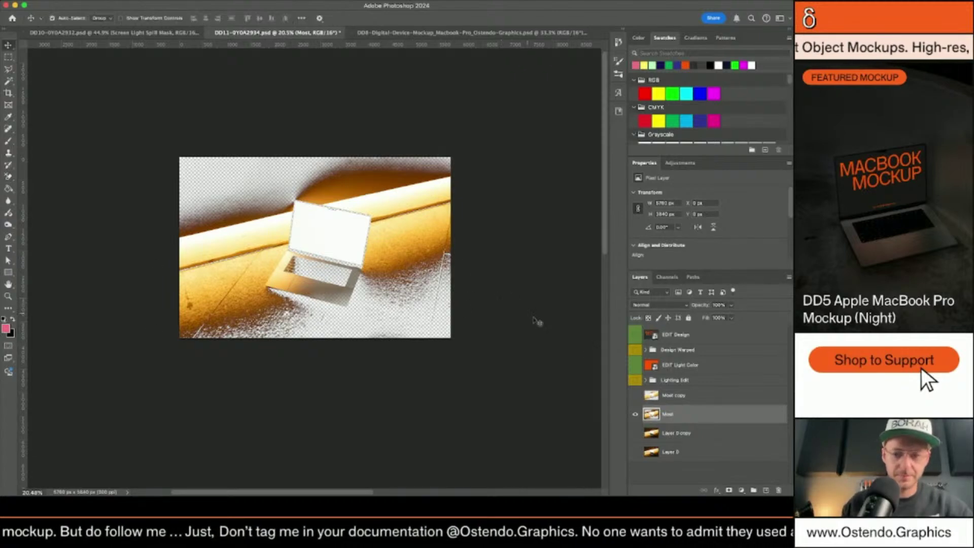
Show the Most copy layer and rename it as Middle.
{"action": "left_click", "coordinate": [675, 396]}
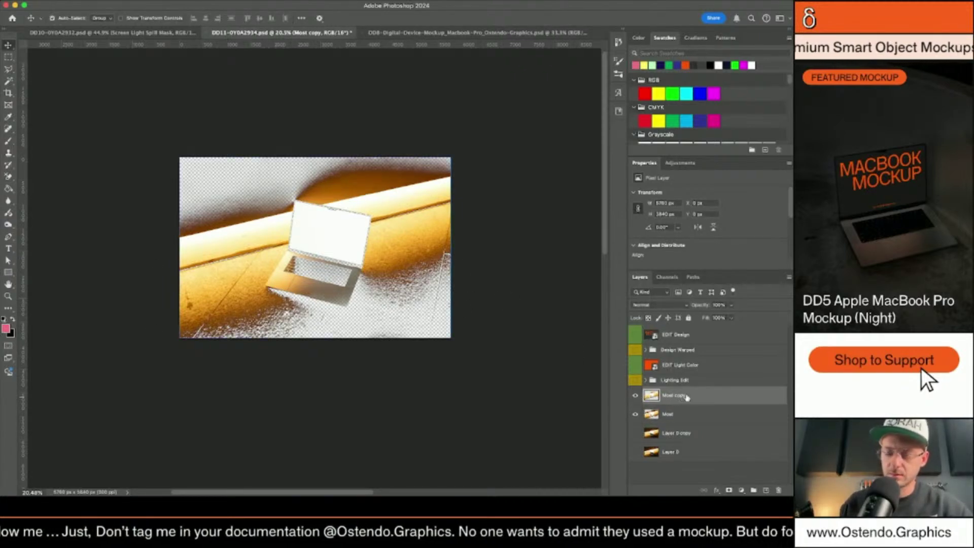
{"action": "type", "text": "Midd"}
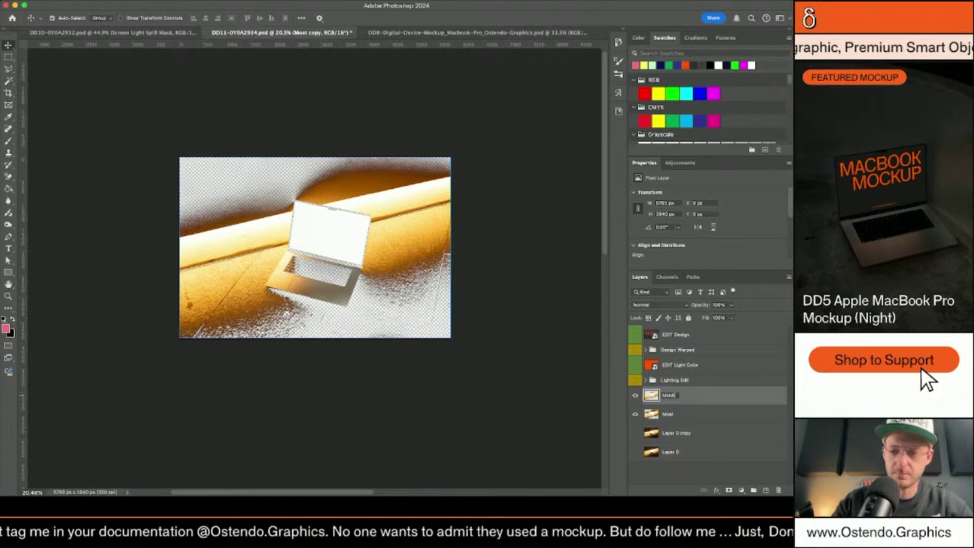
{"action": "type", "text": "le"}
{"action": "key", "text": "Return"}
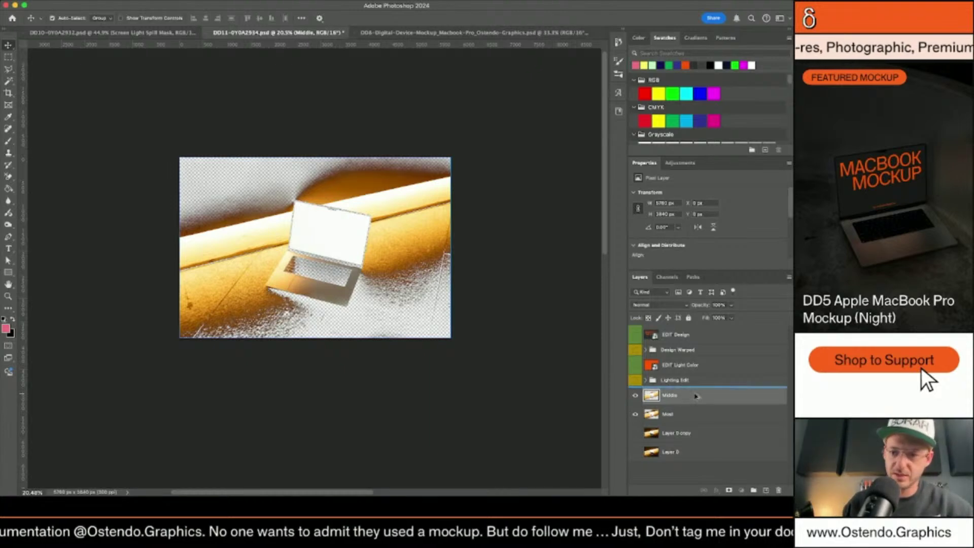
Duplicate the Middle layer, name the duplicate Least, and hide the Middle and Most layers.
{"action": "key", "text": "super+j"}
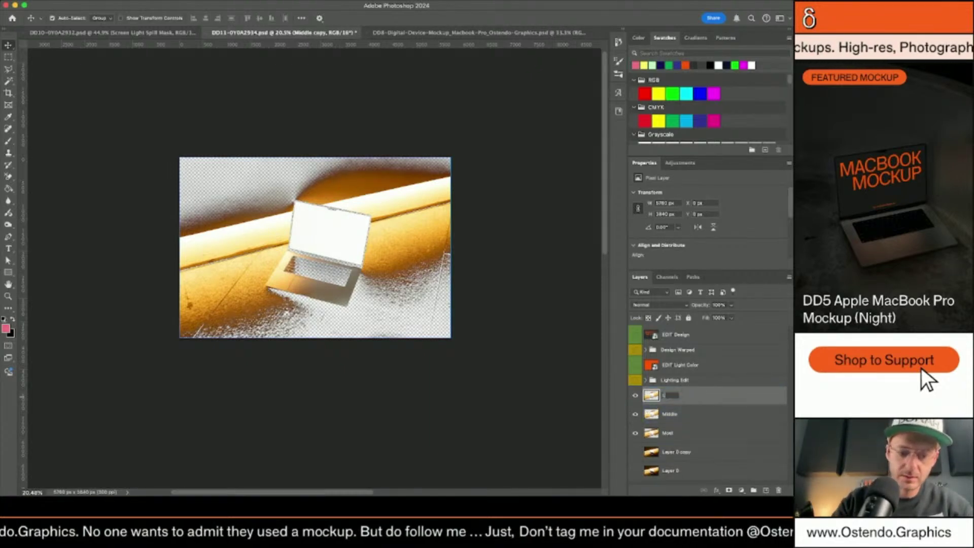
{"action": "key", "text": "Return"}
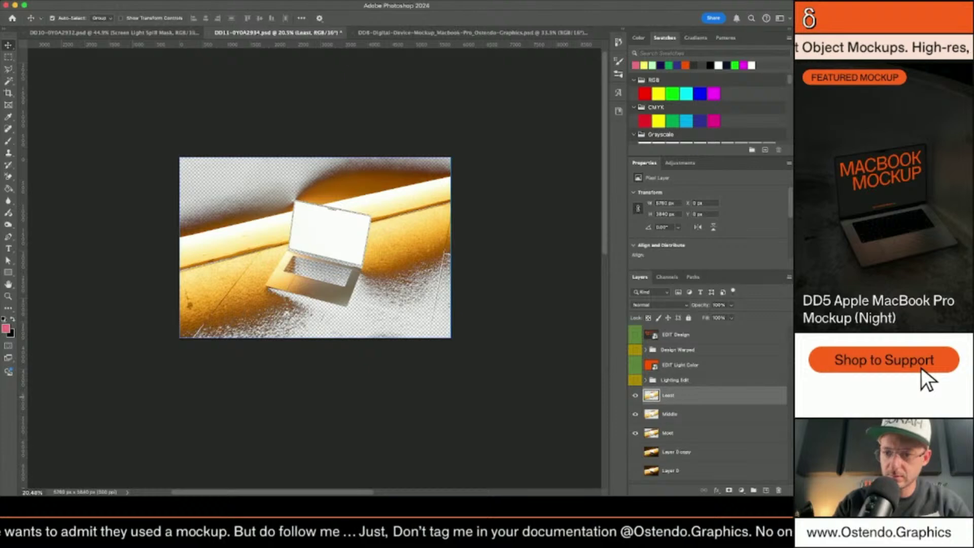
{"action": "left_click", "coordinate": [668, 417]}
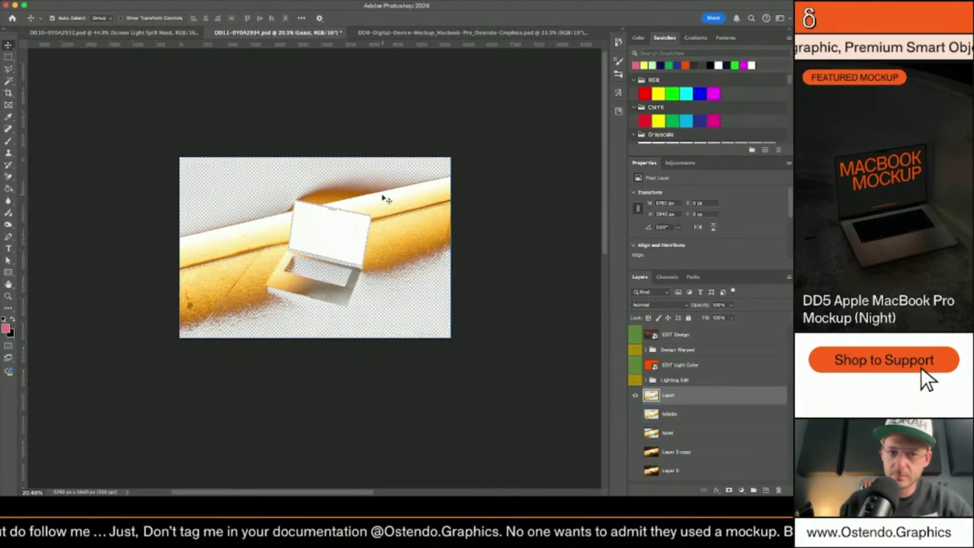
Erase the darker tones around the ledge, floor and laptop base on the Least layer with the Background Eraser, keeping the brightest highlights.
{"action": "key", "text": "e"}
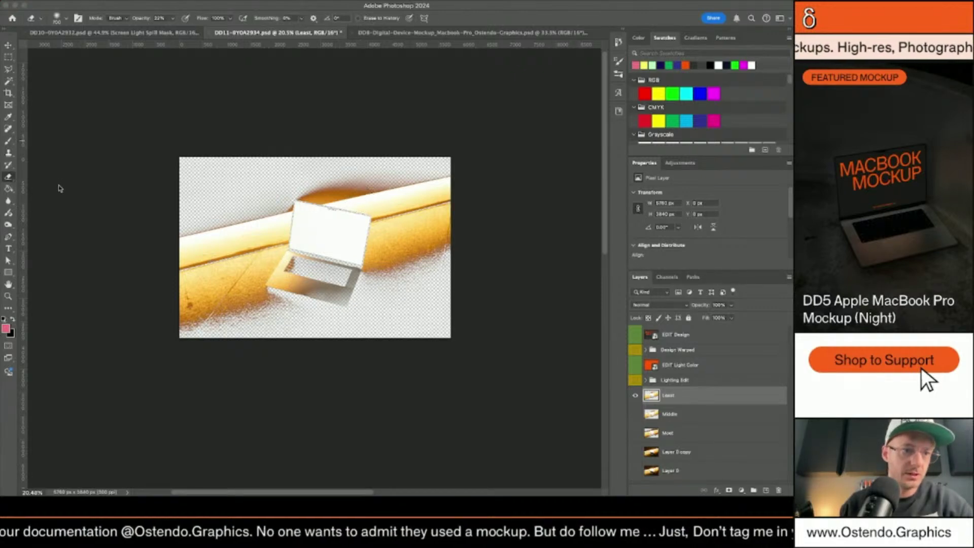
{"action": "key", "text": "shift+e"}
{"action": "key", "text": "super+plus"}
{"action": "mouse_move", "coordinate": [384, 145]}
{"action": "left_mouse_down"}
{"action": "mouse_move", "coordinate": [271, 161]}
{"action": "mouse_move", "coordinate": [352, 151]}
{"action": "mouse_move", "coordinate": [88, 236]}
{"action": "mouse_move", "coordinate": [521, 136]}
{"action": "left_mouse_up"}
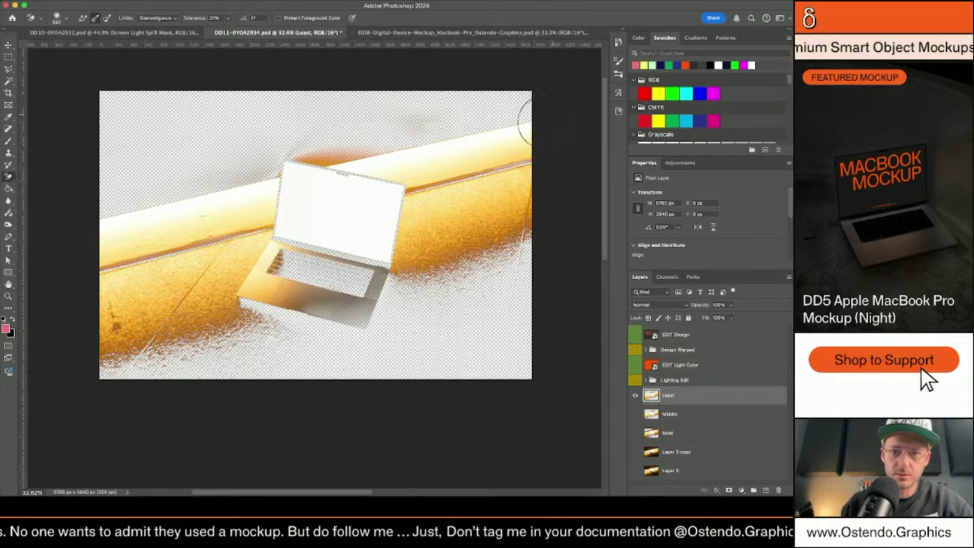
{"action": "mouse_move", "coordinate": [132, 269]}
{"action": "left_mouse_down"}
{"action": "mouse_move", "coordinate": [118, 357]}
{"action": "mouse_move", "coordinate": [222, 330]}
{"action": "mouse_move", "coordinate": [229, 342]}
{"action": "mouse_move", "coordinate": [285, 279]}
{"action": "mouse_move", "coordinate": [280, 250]}
{"action": "mouse_move", "coordinate": [264, 276]}
{"action": "mouse_move", "coordinate": [287, 164]}
{"action": "mouse_move", "coordinate": [427, 191]}
{"action": "mouse_move", "coordinate": [432, 211]}
{"action": "mouse_move", "coordinate": [374, 315]}
{"action": "left_mouse_up"}
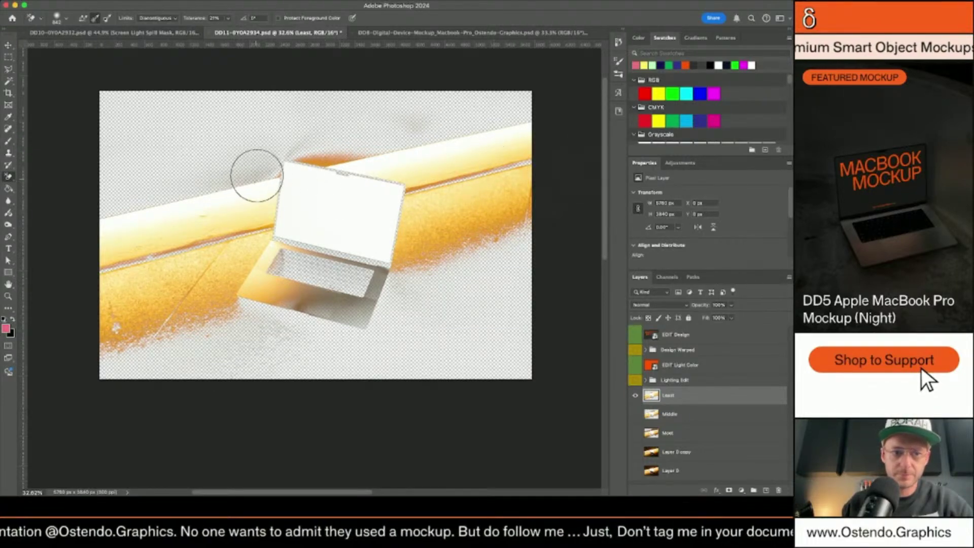
{"action": "mouse_move", "coordinate": [373, 252]}
{"action": "left_mouse_down"}
{"action": "mouse_move", "coordinate": [354, 314]}
{"action": "mouse_move", "coordinate": [321, 321]}
{"action": "mouse_move", "coordinate": [256, 296]}
{"action": "mouse_move", "coordinate": [267, 305]}
{"action": "mouse_move", "coordinate": [285, 301]}
{"action": "mouse_move", "coordinate": [238, 266]}
{"action": "mouse_move", "coordinate": [230, 292]}
{"action": "mouse_move", "coordinate": [254, 257]}
{"action": "mouse_move", "coordinate": [196, 281]}
{"action": "mouse_move", "coordinate": [371, 298]}
{"action": "mouse_move", "coordinate": [228, 348]}
{"action": "left_mouse_up"}
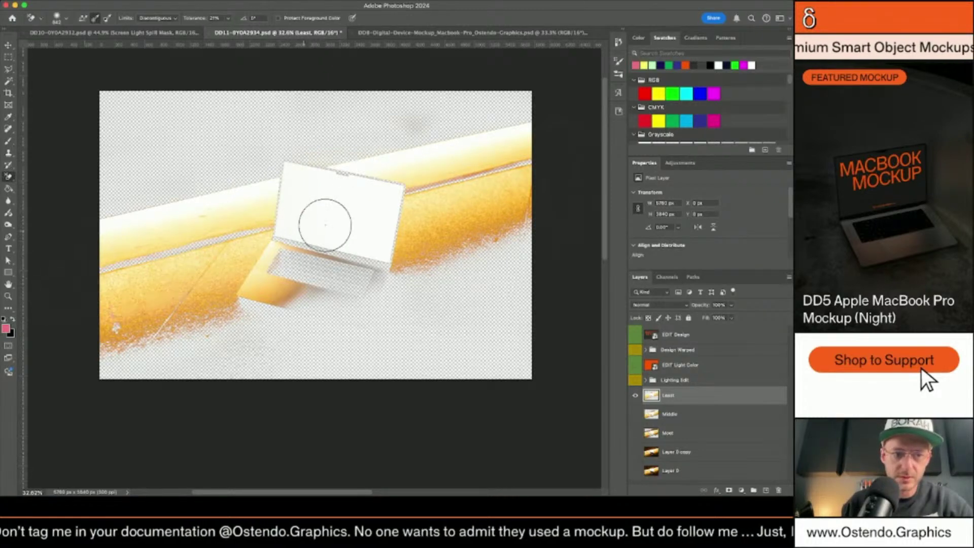
{"action": "mouse_move", "coordinate": [325, 225]}
{"action": "left_mouse_down"}
{"action": "mouse_move", "coordinate": [395, 231]}
{"action": "mouse_move", "coordinate": [156, 319]}
{"action": "mouse_move", "coordinate": [478, 240]}
{"action": "mouse_move", "coordinate": [409, 263]}
{"action": "left_mouse_up"}
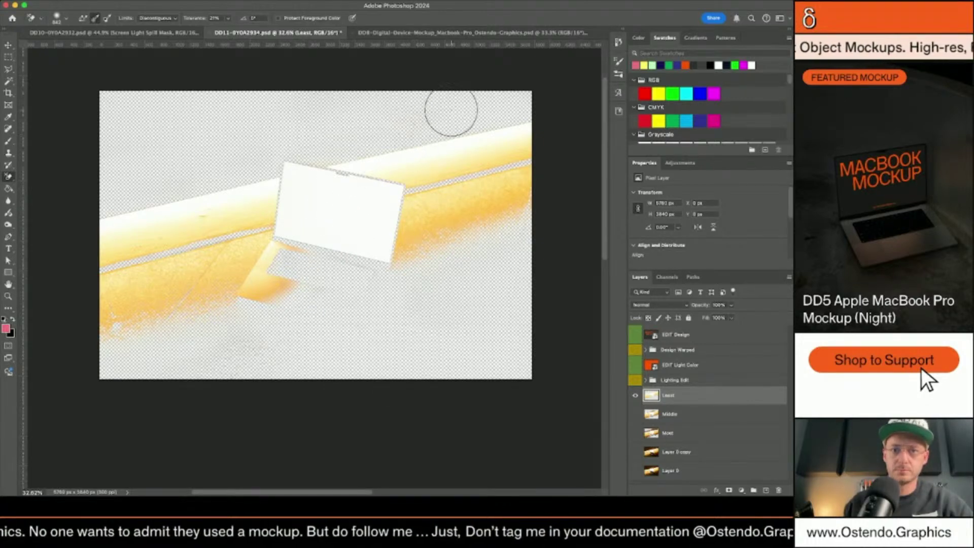
{"action": "scroll", "coordinate": [174, 159], "scroll_direction": "down", "scroll_amount": 5}
{"action": "scroll", "coordinate": [252, 137], "scroll_direction": "up", "scroll_amount": 3}
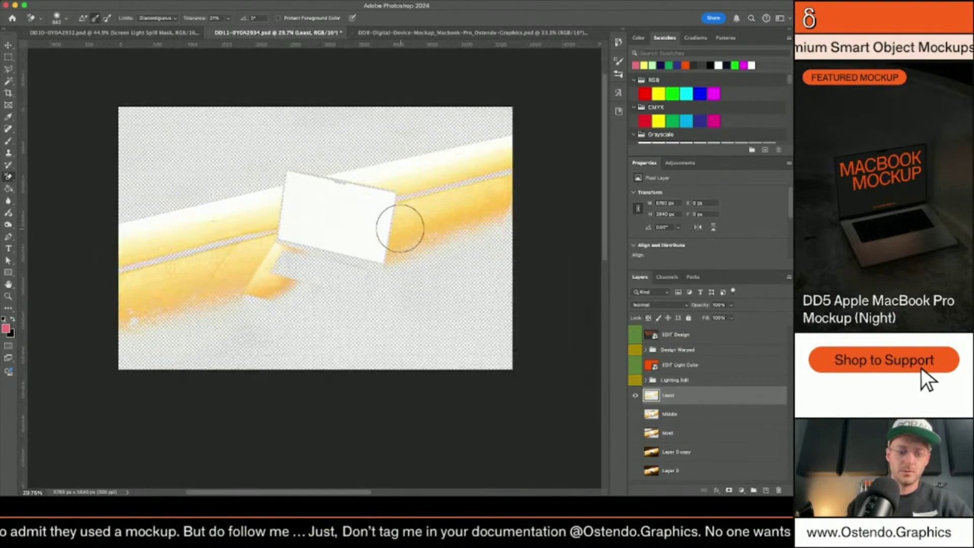
Show the Middle and Most layers together with the Least layer.
{"action": "key", "text": "v"}
{"action": "left_click", "coordinate": [635, 414]}
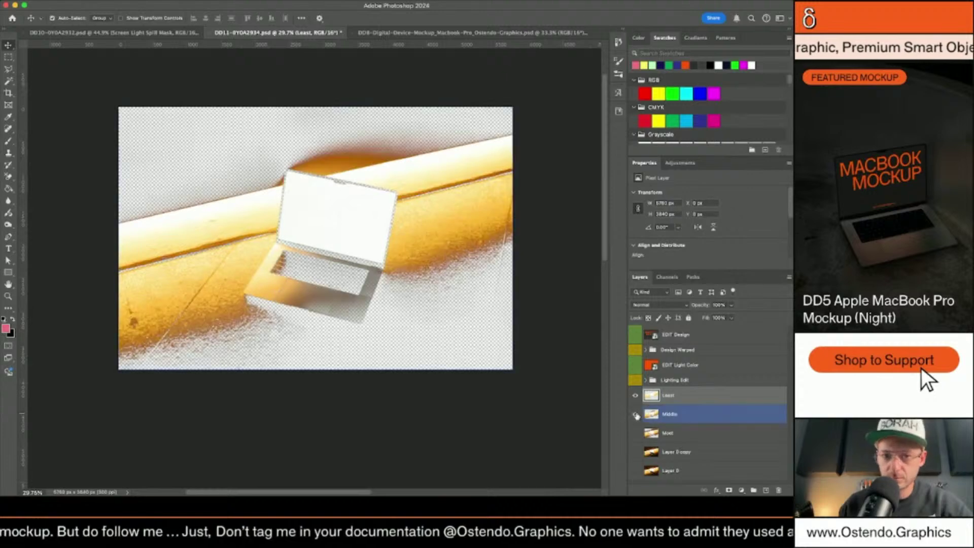
{"action": "left_click", "coordinate": [635, 434]}
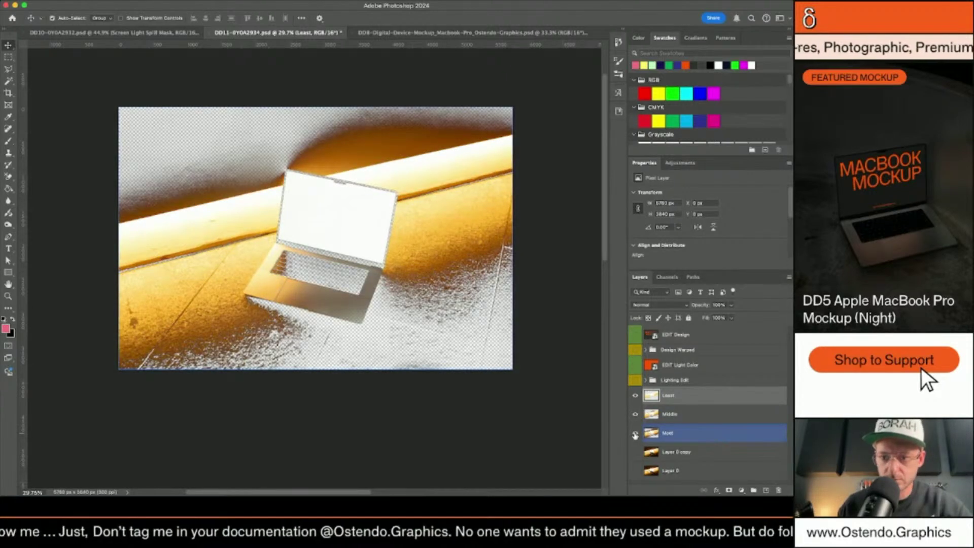
Compare the combined light by hiding the Most, Middle and Least layers and showing them again one by one.
{"action": "left_click", "coordinate": [635, 433]}
{"action": "left_click", "coordinate": [636, 414]}
{"action": "left_click", "coordinate": [635, 396]}
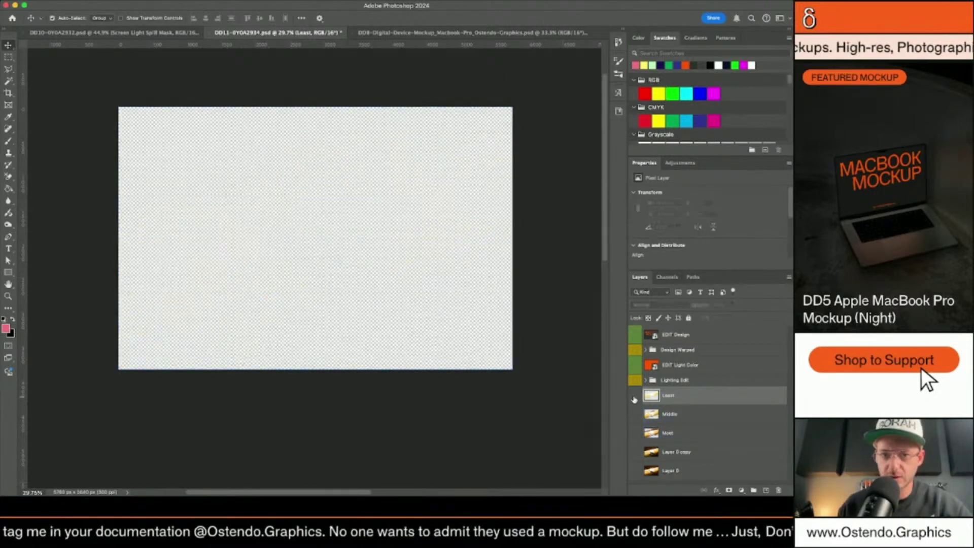
{"action": "left_click", "coordinate": [635, 396]}
{"action": "left_click", "coordinate": [635, 415]}
{"action": "left_click", "coordinate": [635, 434]}
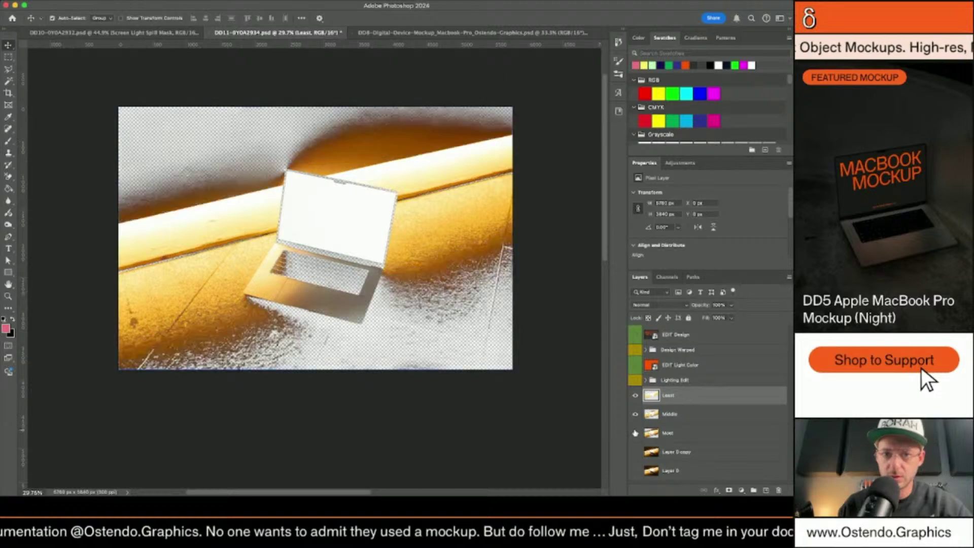
{"action": "left_click", "coordinate": [635, 433]}
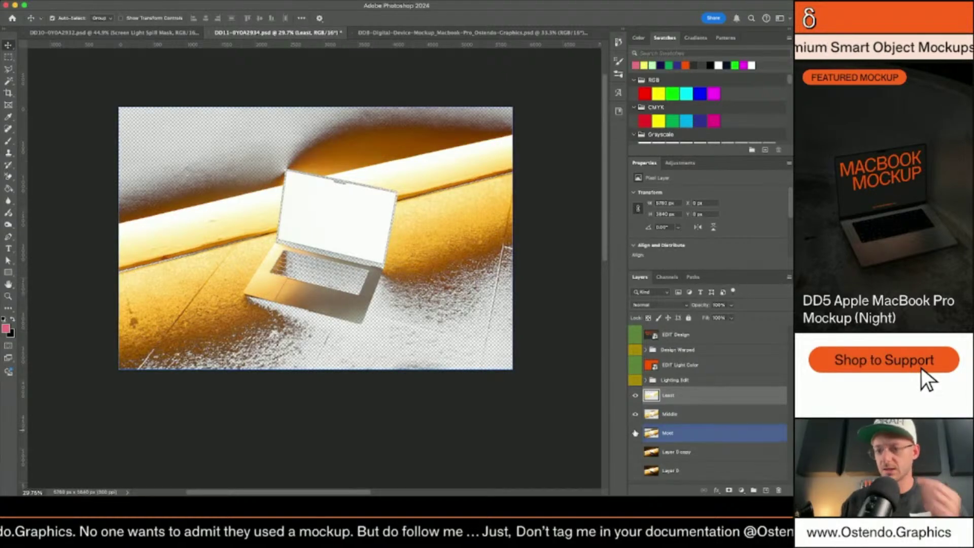
Move the Least layer into the Lighting Edit group, placing it between the Highlights and Background copy 2 layers.
{"action": "left_click", "coordinate": [648, 381]}
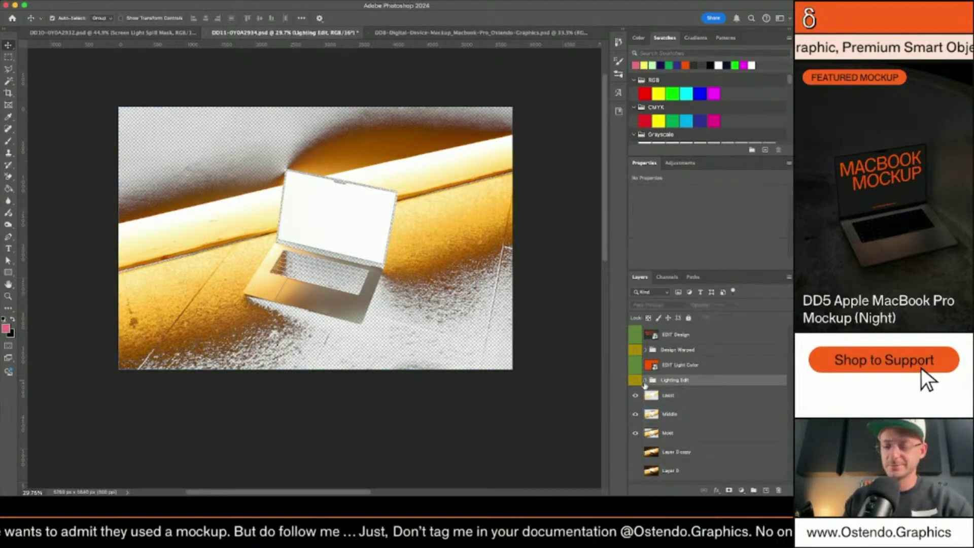
{"action": "left_click", "coordinate": [647, 380]}
{"action": "scroll", "coordinate": [685, 431], "scroll_direction": "down", "scroll_amount": 3}
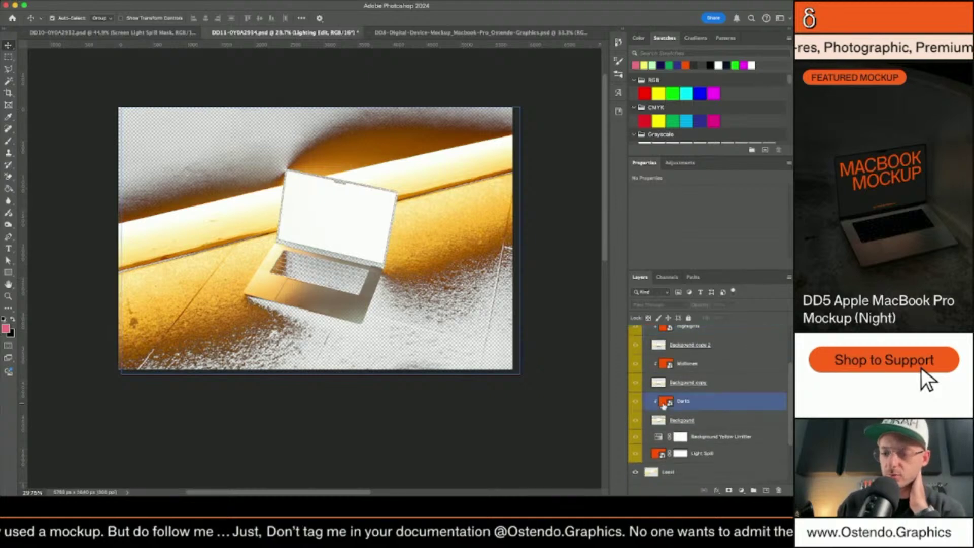
{"action": "left_click", "coordinate": [685, 474]}
{"action": "left_click_drag", "start_coordinate": [702, 355], "coordinate": [702, 337]}
{"action": "left_click", "coordinate": [657, 364]}
{"action": "scroll", "coordinate": [657, 366], "scroll_direction": "up", "scroll_amount": 3}
{"action": "left_click", "coordinate": [666, 396]}
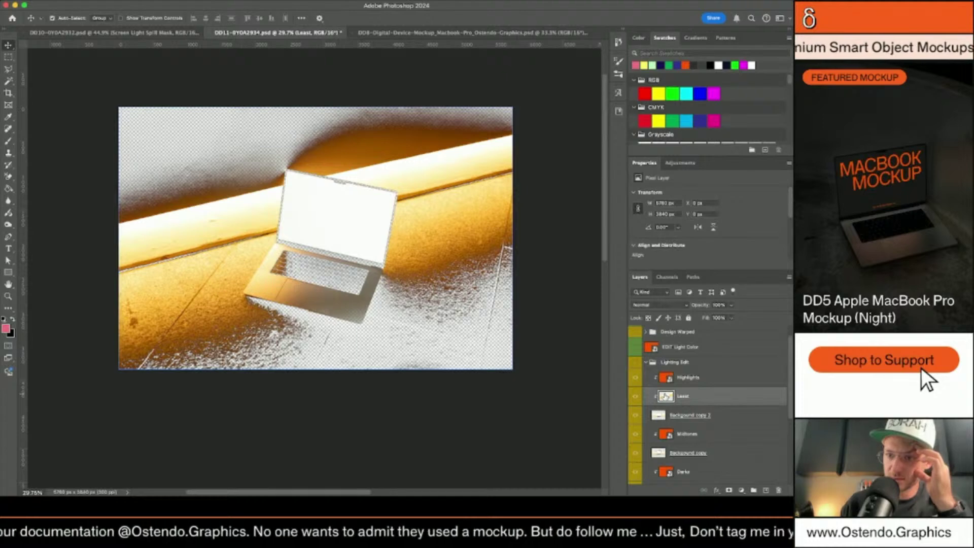
Delete the Background copy 2 layer and clip the Highlights smart object to the Least layer.
{"action": "left_click", "coordinate": [690, 415]}
{"action": "left_click", "coordinate": [658, 415]}
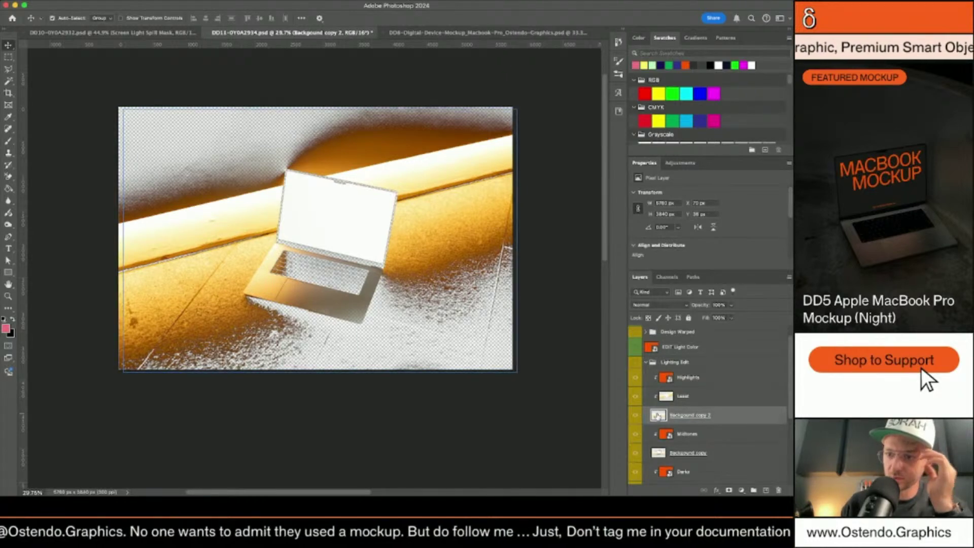
{"action": "key", "text": "Delete"}
{"action": "left_click", "coordinate": [661, 385]}
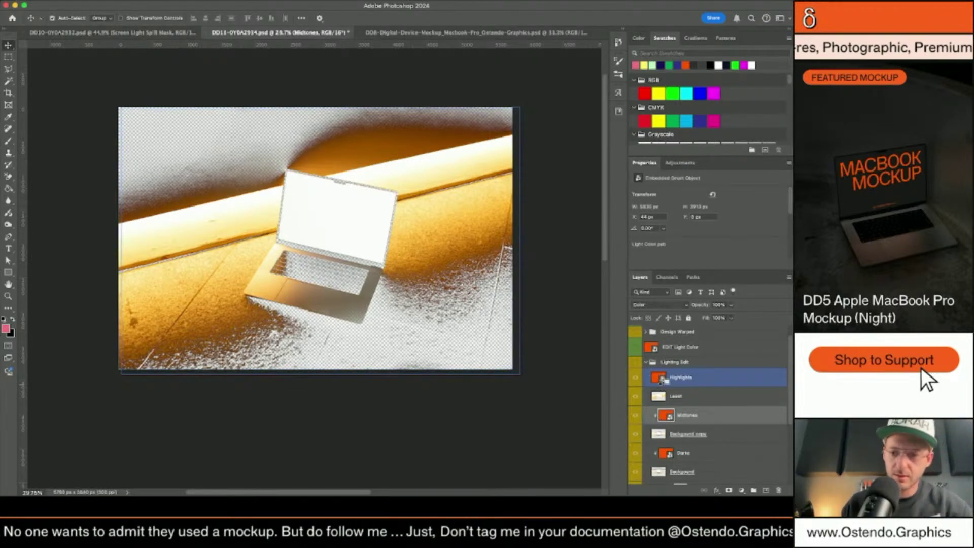
Delete the Background copy layer, then place Middle beneath Midtones and Most beneath Background, clipping Midtones to Middle.
{"action": "scroll", "coordinate": [662, 386], "scroll_direction": "down", "scroll_amount": 2}
{"action": "left_click", "coordinate": [661, 405]}
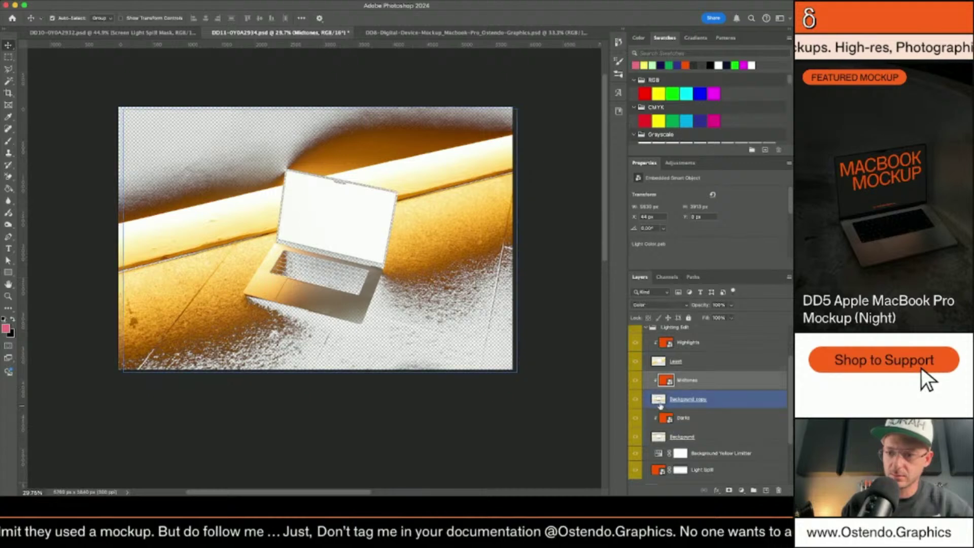
{"action": "key", "text": "Delete"}
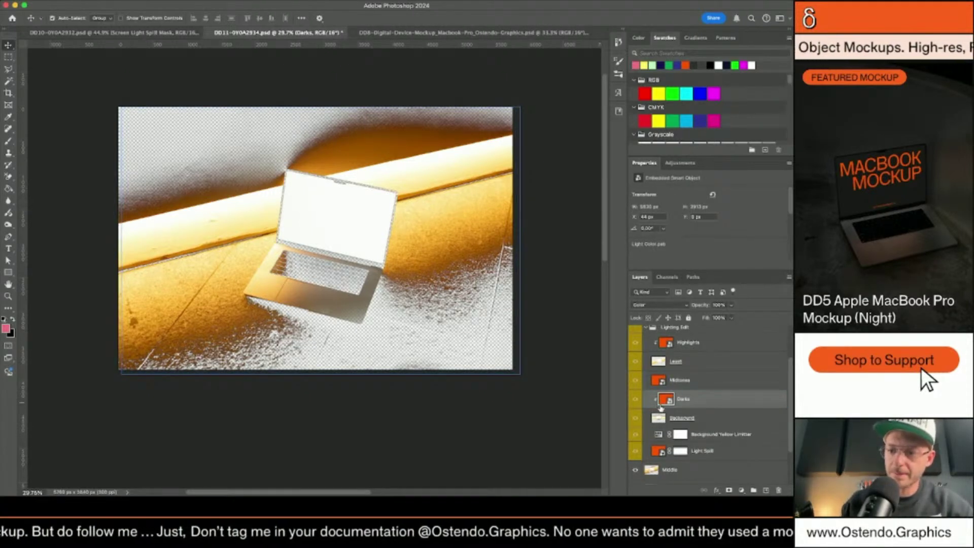
{"action": "scroll", "coordinate": [660, 408], "scroll_direction": "down", "scroll_amount": 2}
{"action": "left_click_drag", "start_coordinate": [670, 418], "coordinate": [680, 348]}
{"action": "left_click_drag", "start_coordinate": [666, 437], "coordinate": [671, 404]}
Delete the old Background layer, clip Darks to the Most layer, and collapse the Lighting Edit group.
{"action": "left_click", "coordinate": [700, 387]}
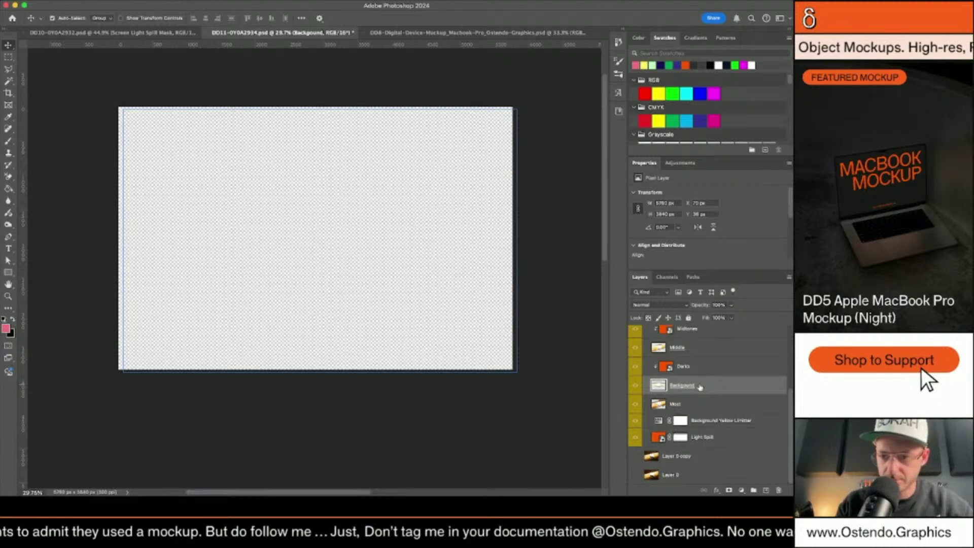
{"action": "key", "text": "BackSpace"}
{"action": "left_click", "coordinate": [655, 395], "text": "alt"}
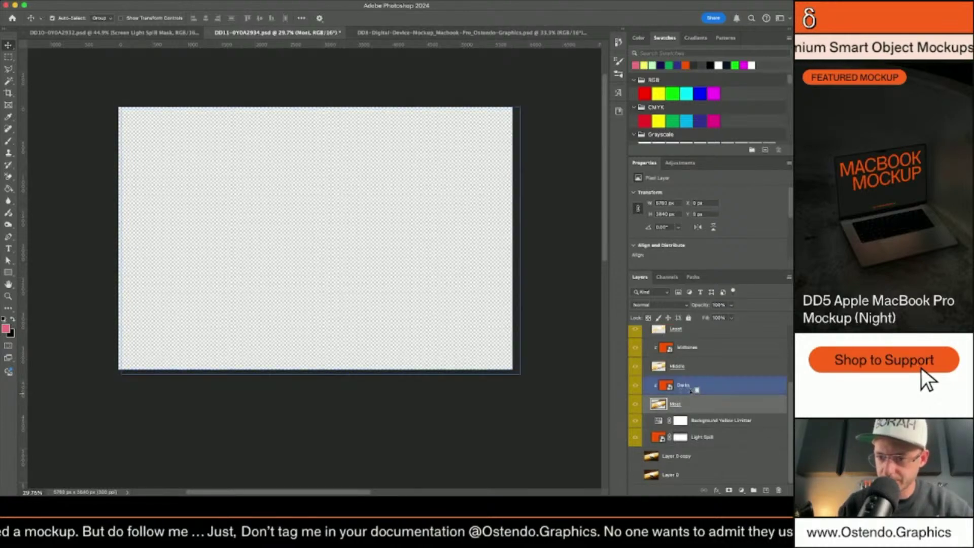
{"action": "scroll", "coordinate": [655, 395], "scroll_direction": "up", "scroll_amount": 3}
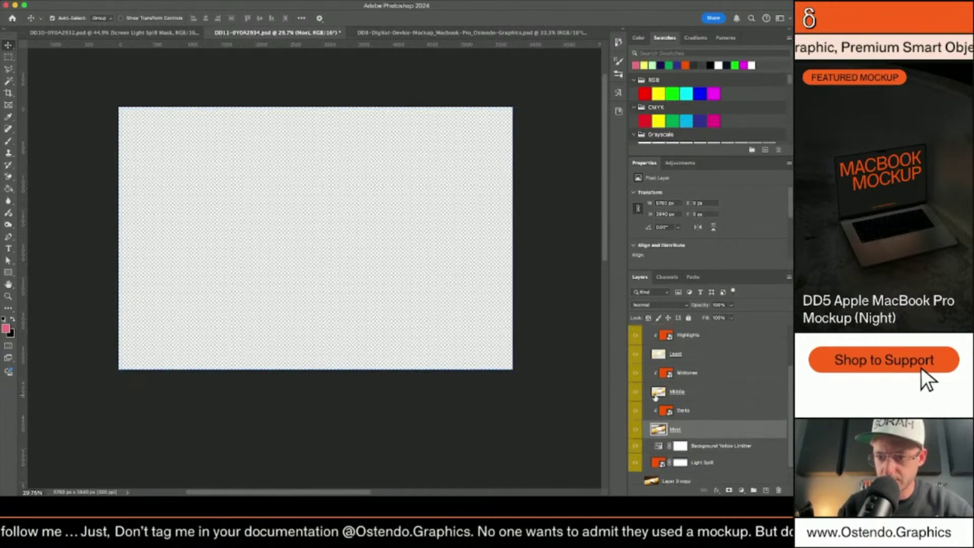
{"action": "left_click", "coordinate": [654, 392]}
{"action": "left_click", "coordinate": [650, 378]}
{"action": "left_click", "coordinate": [646, 378]}
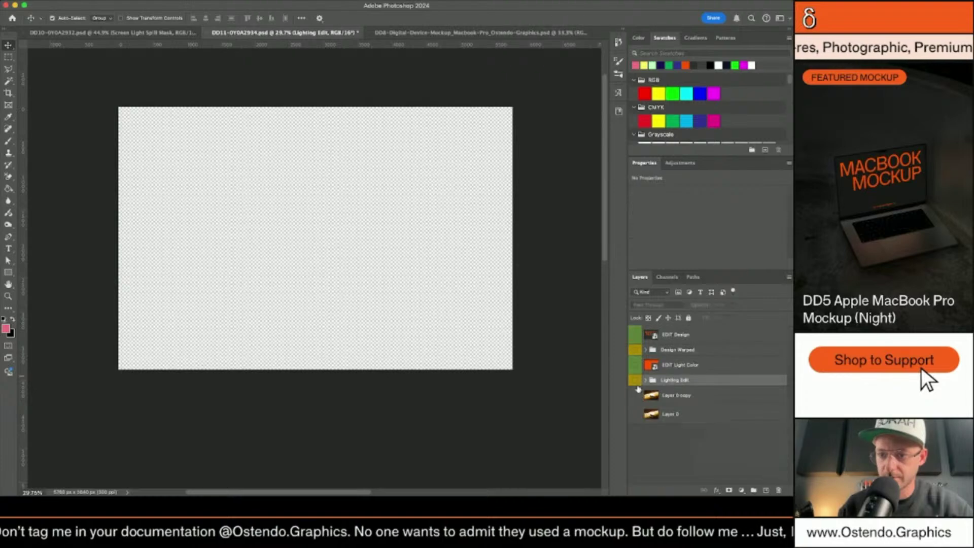
Show the Lighting Edit group, the Design Warped group and the photo copy layer beneath them.
{"action": "left_click", "coordinate": [636, 381]}
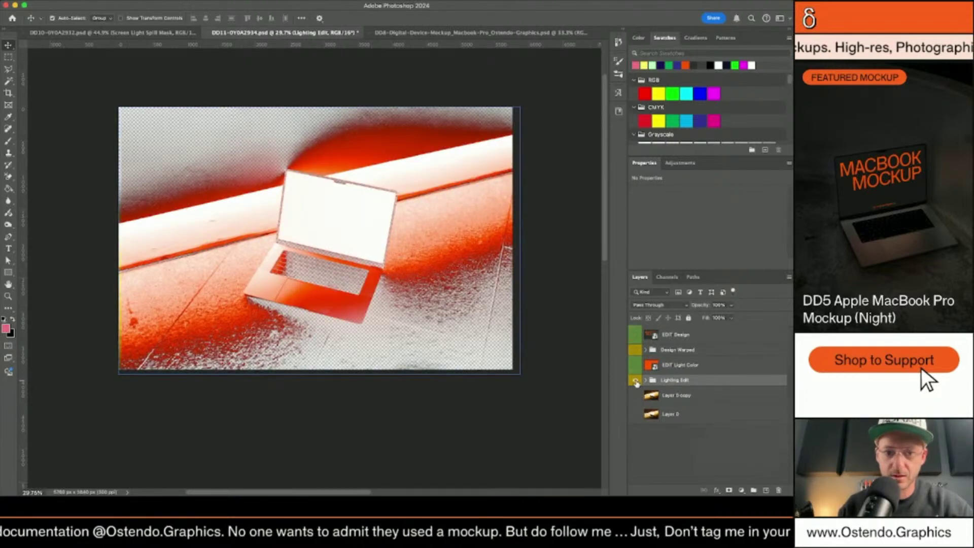
{"action": "left_click", "coordinate": [635, 351]}
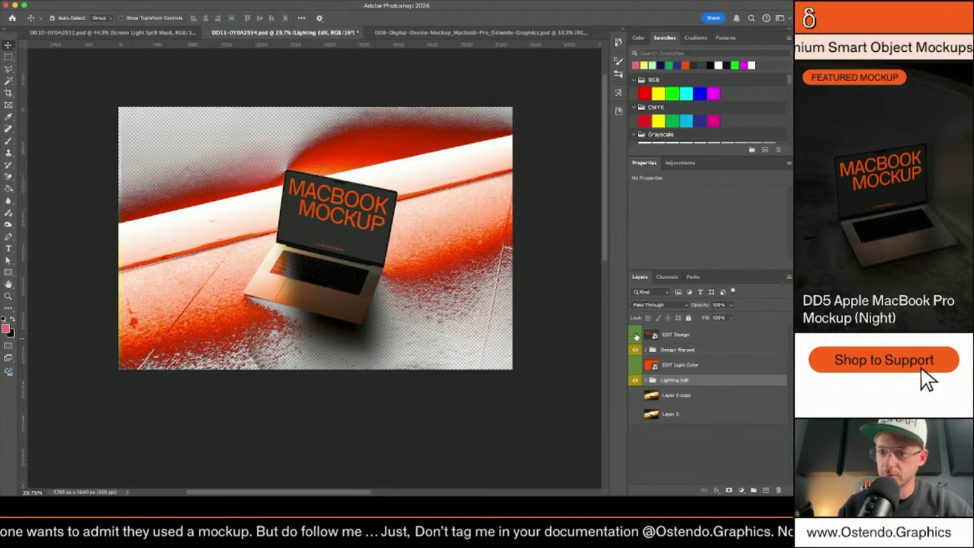
{"action": "left_click", "coordinate": [636, 395]}
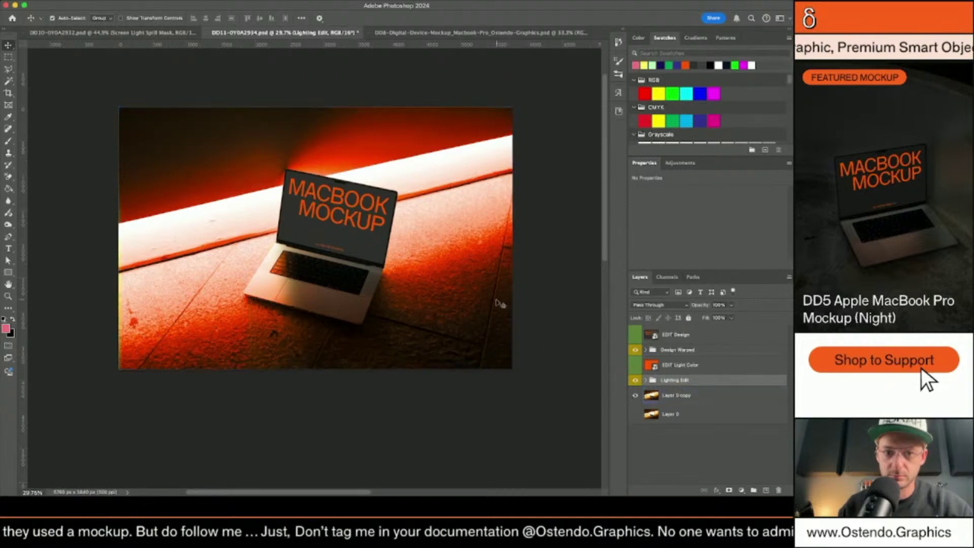
Examine the recoloured lighting across the whole mockup and up close along the photo's left edge.
{"action": "scroll", "coordinate": [481, 286], "scroll_direction": "down", "scroll_amount": 1}
{"action": "scroll", "coordinate": [481, 287], "scroll_direction": "up", "scroll_amount": 5}
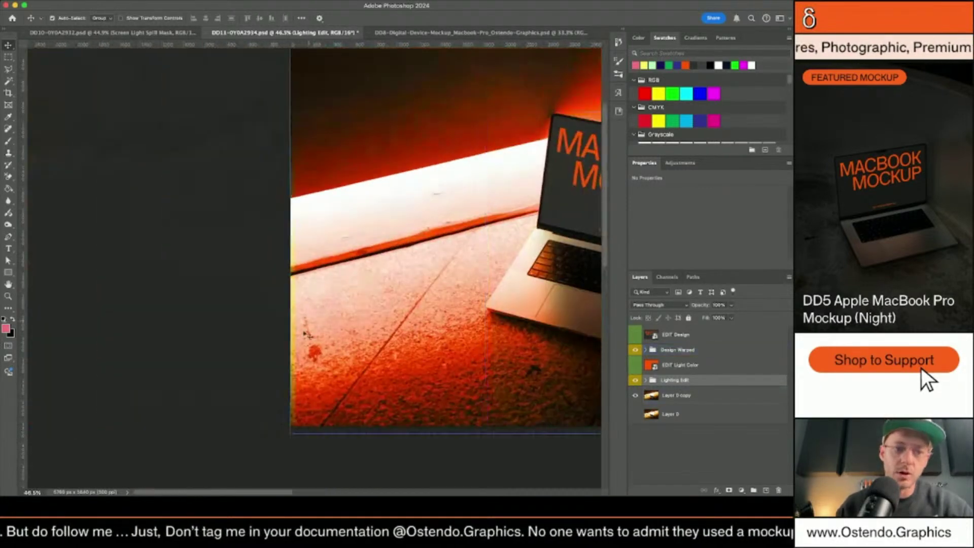
{"action": "scroll", "coordinate": [345, 344], "scroll_direction": "up", "scroll_amount": 2}
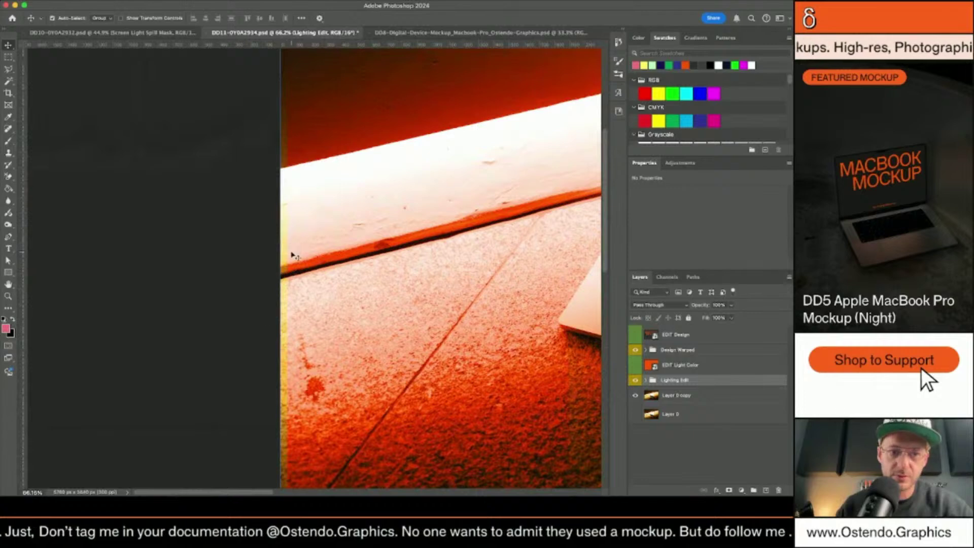
{"action": "scroll", "coordinate": [292, 255], "scroll_direction": "down", "scroll_amount": 3}
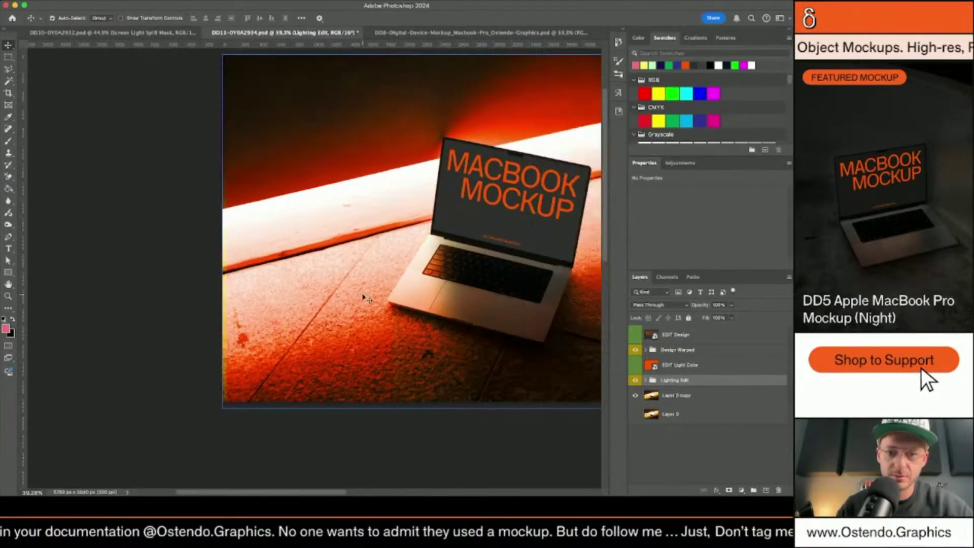
{"action": "scroll", "coordinate": [364, 298], "scroll_direction": "right", "scroll_amount": 5}
{"action": "scroll", "coordinate": [364, 298], "scroll_direction": "down", "scroll_amount": 2}
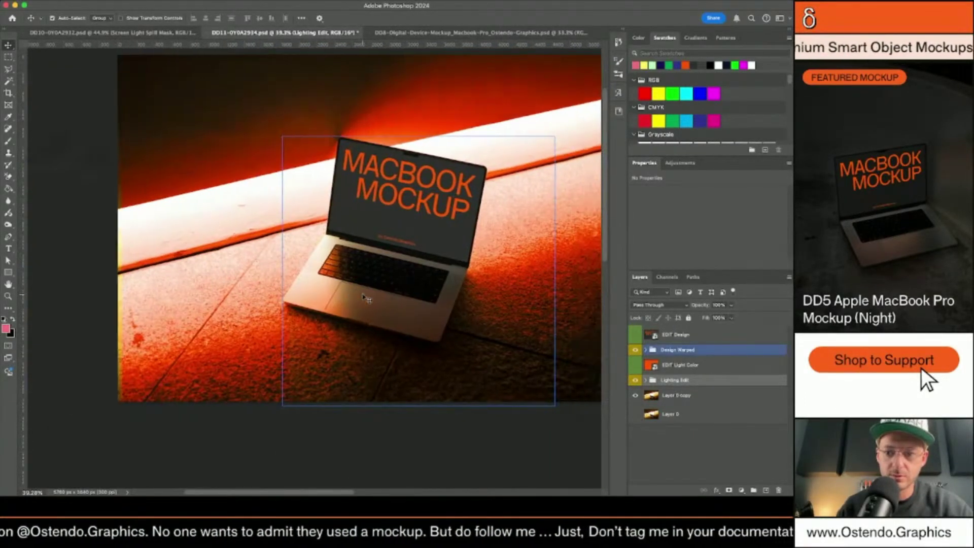
{"action": "scroll", "coordinate": [305, 321], "scroll_direction": "down", "scroll_amount": 1}
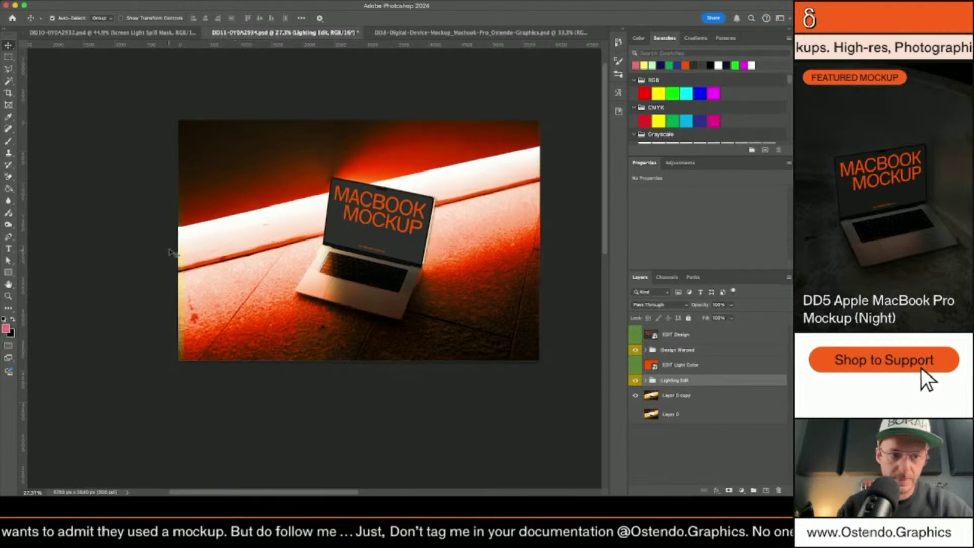
{"action": "scroll", "coordinate": [218, 259], "scroll_direction": "up", "scroll_amount": 5}
{"action": "scroll", "coordinate": [177, 252], "scroll_direction": "up", "scroll_amount": 2}
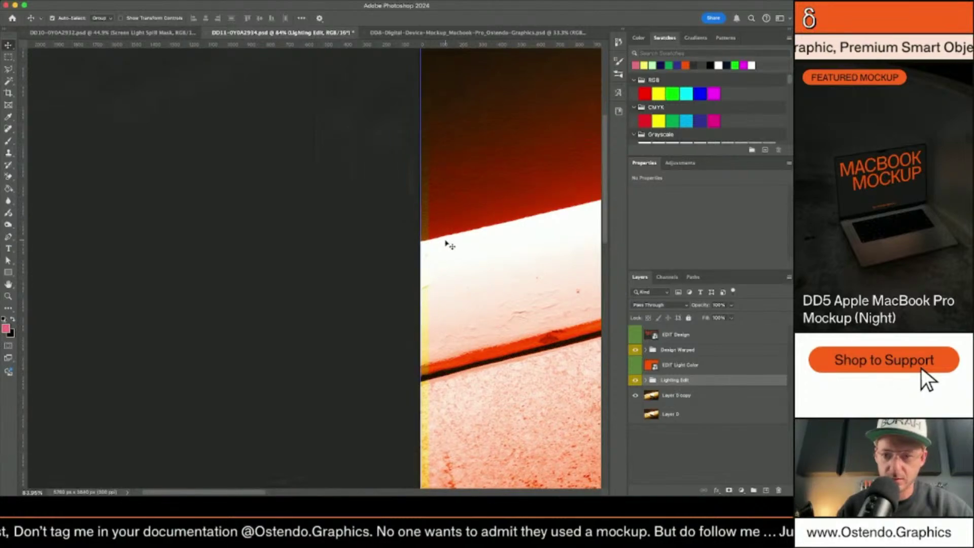
Check how the Lighting Edit layers affect the photo's left edge by toggling the Middle and Darks layers.
{"action": "left_click", "coordinate": [646, 380]}
{"action": "left_click", "coordinate": [660, 414]}
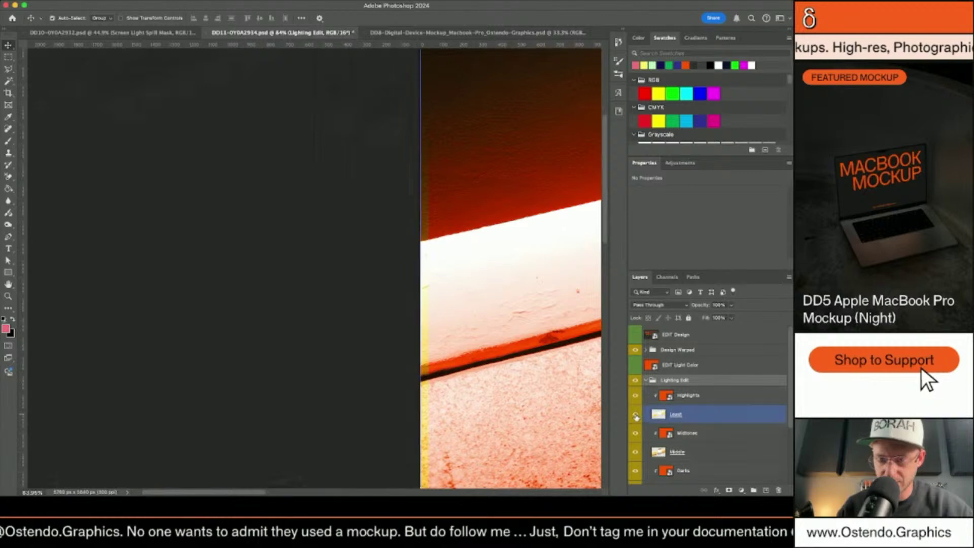
{"action": "left_click", "coordinate": [640, 434]}
{"action": "left_click", "coordinate": [638, 452]}
{"action": "scroll", "coordinate": [636, 452], "scroll_direction": "down", "scroll_amount": 1}
{"action": "left_click", "coordinate": [637, 459]}
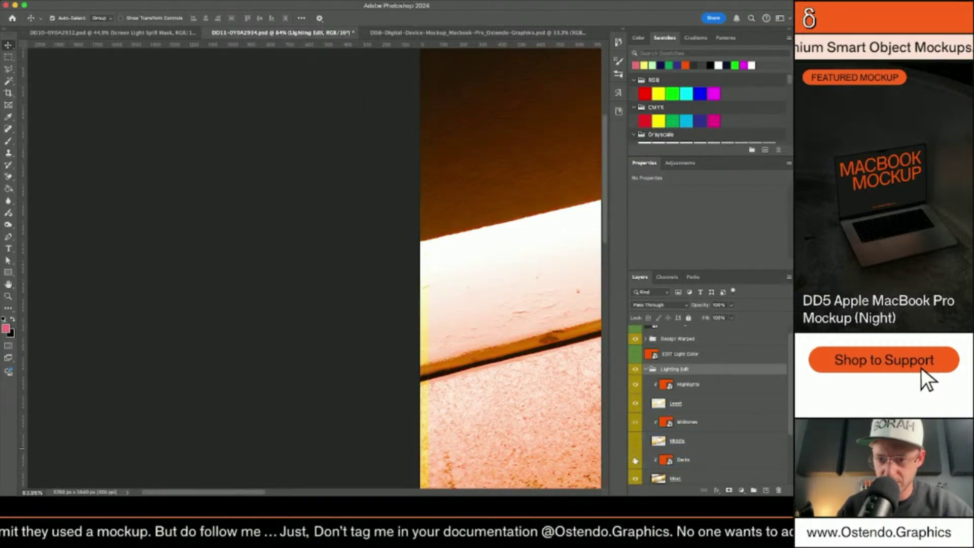
{"action": "left_click", "coordinate": [635, 460]}
Examine the light transition on the floor beside the laptop up close and in the full image.
{"action": "scroll", "coordinate": [575, 389], "scroll_direction": "down", "scroll_amount": 5}
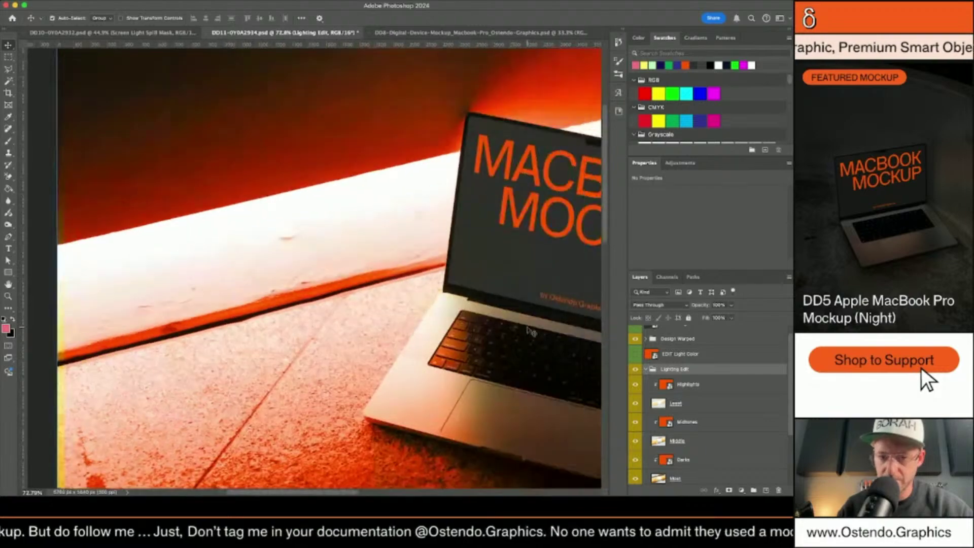
{"action": "scroll", "coordinate": [530, 331], "scroll_direction": "right", "scroll_amount": 3}
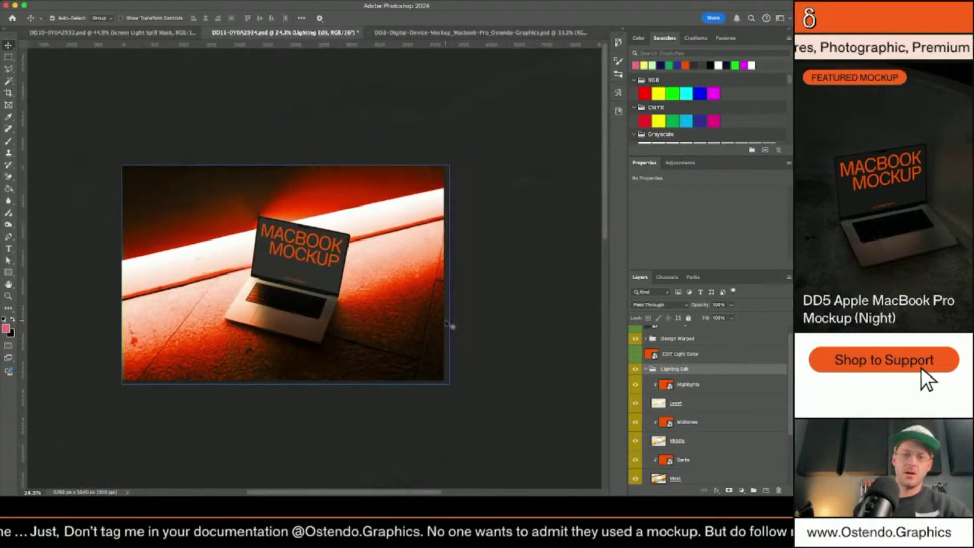
{"action": "scroll", "coordinate": [446, 325], "scroll_direction": "up", "scroll_amount": 4}
{"action": "left_click", "coordinate": [381, 314]}
{"action": "scroll", "coordinate": [382, 314], "scroll_direction": "up", "scroll_amount": 5}
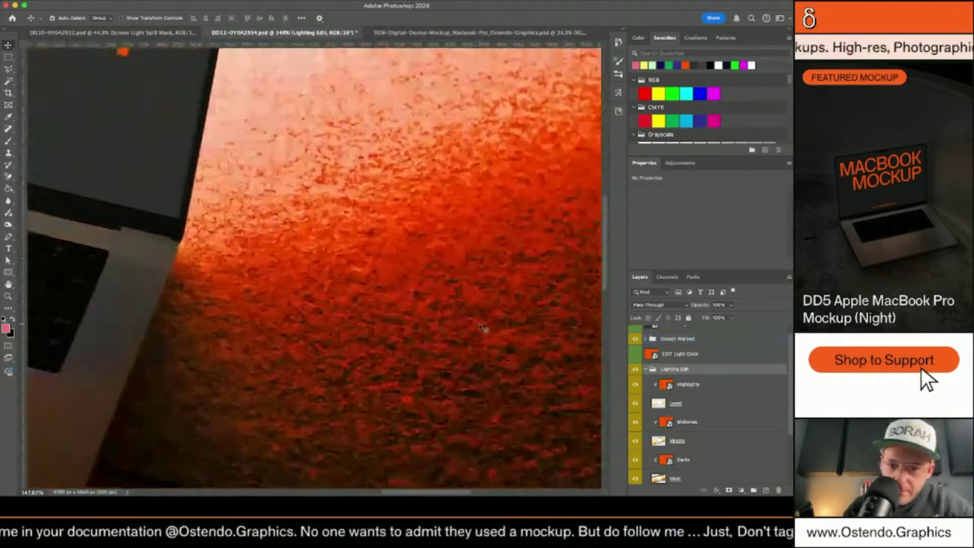
{"action": "scroll", "coordinate": [476, 317], "scroll_direction": "up", "scroll_amount": 2}
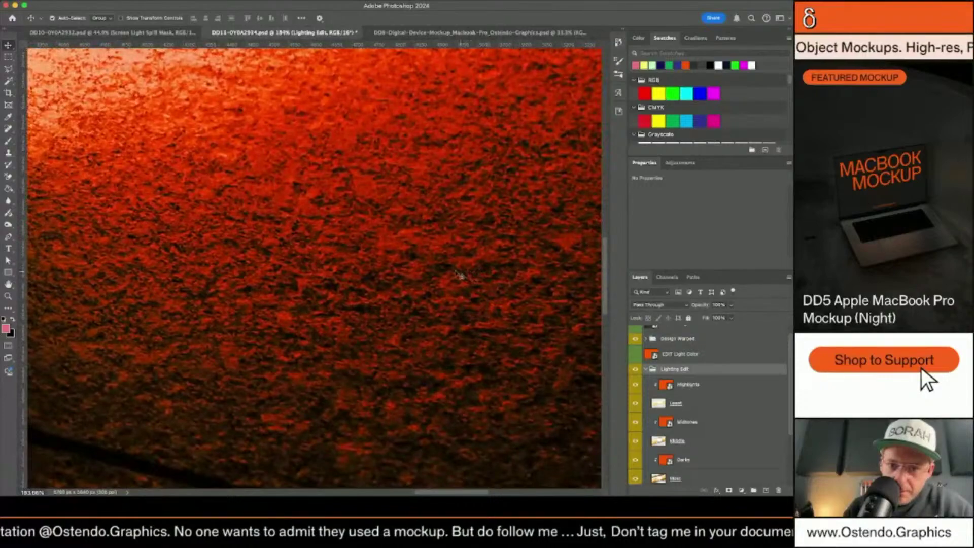
{"action": "scroll", "coordinate": [459, 274], "scroll_direction": "down", "scroll_amount": 8}
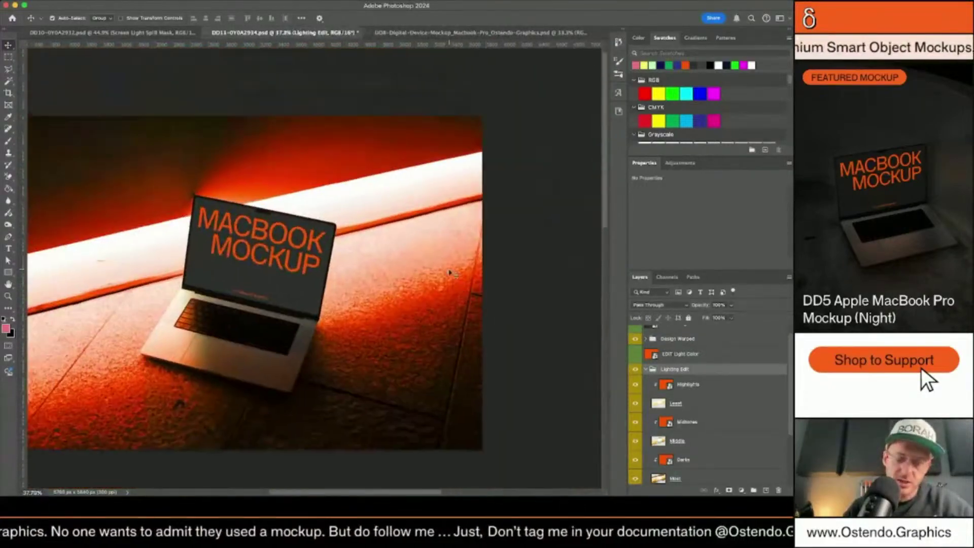
{"action": "scroll", "coordinate": [450, 272], "scroll_direction": "down", "scroll_amount": 2}
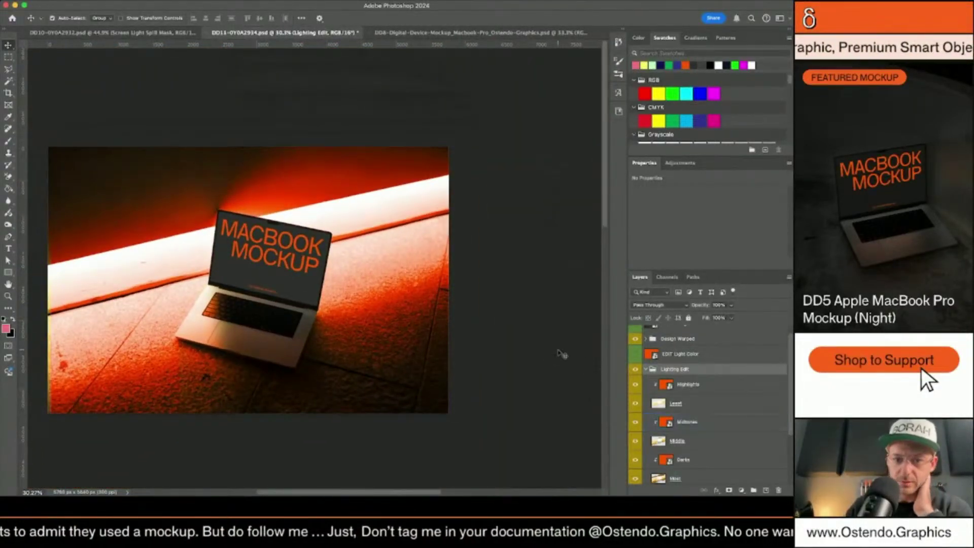
{"action": "scroll", "coordinate": [562, 353], "scroll_direction": "left", "scroll_amount": 3}
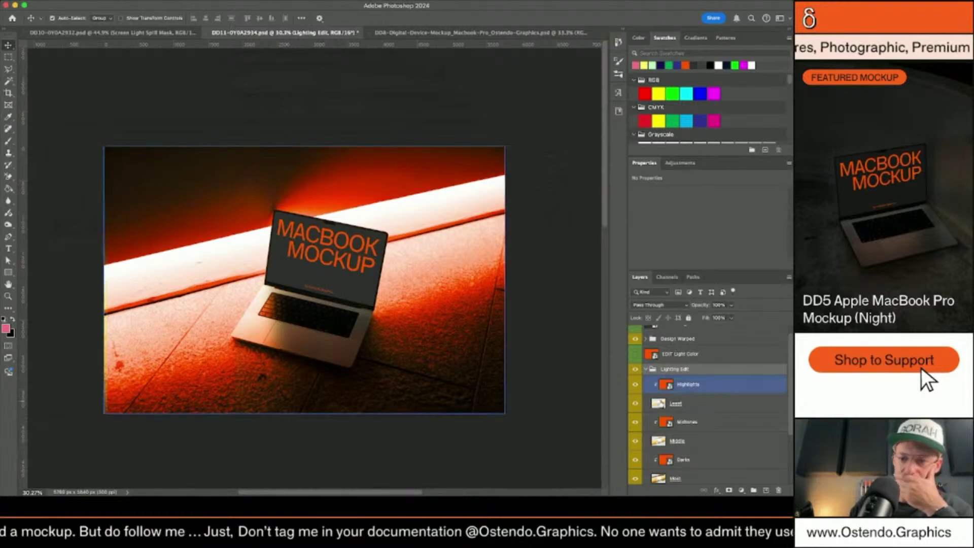
Switch to the Blur tool and select the Least, Middle and Most layers in turn.
{"action": "left_click", "coordinate": [674, 403]}
{"action": "left_click_drag", "start_coordinate": [659, 442], "coordinate": [70, 184]}
{"action": "left_click", "coordinate": [8, 201]}
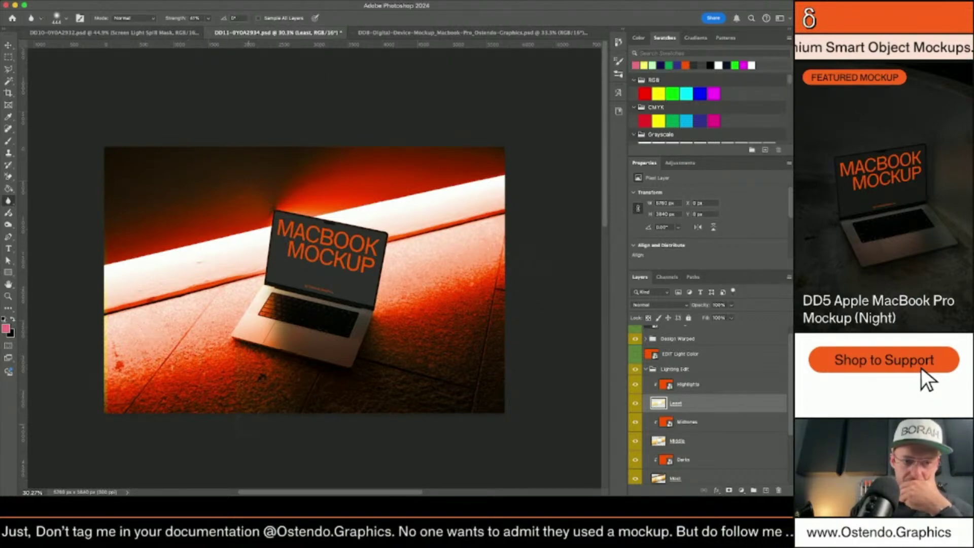
{"action": "left_click", "coordinate": [693, 442]}
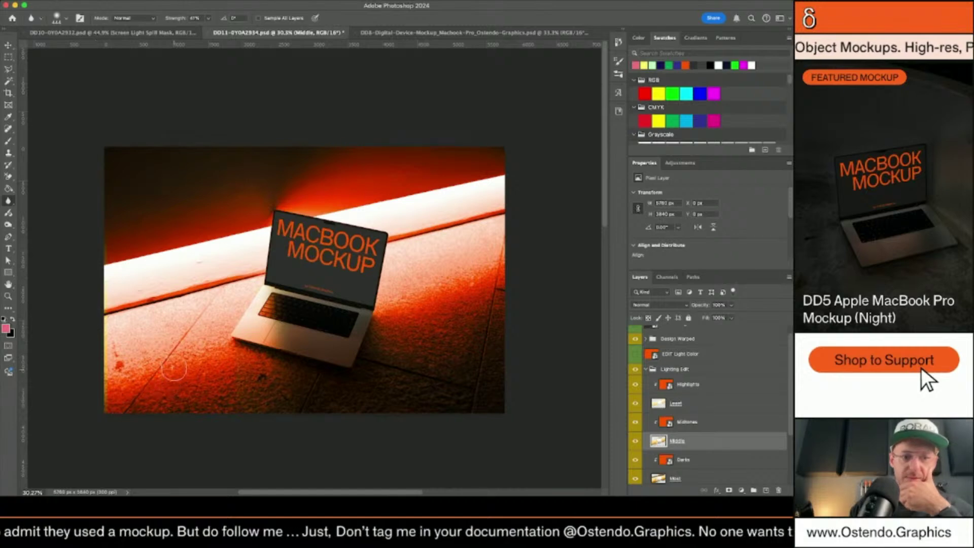
{"action": "left_click", "coordinate": [696, 478]}
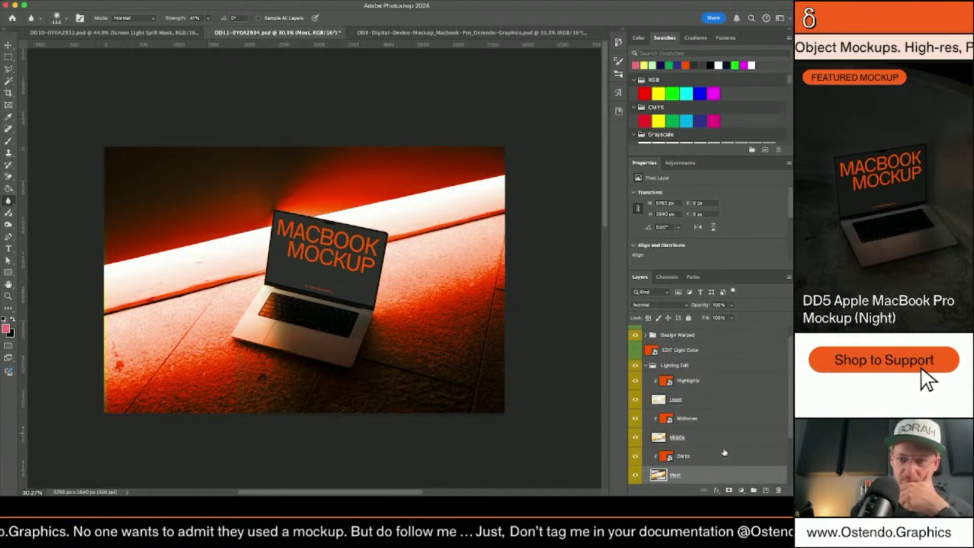
Inspect the Light Spill layer and the Background Yellow Limitter adjustment below the Most layer.
{"action": "scroll", "coordinate": [716, 435], "scroll_direction": "down", "scroll_amount": 3}
{"action": "scroll", "coordinate": [685, 442], "scroll_direction": "down", "scroll_amount": 2}
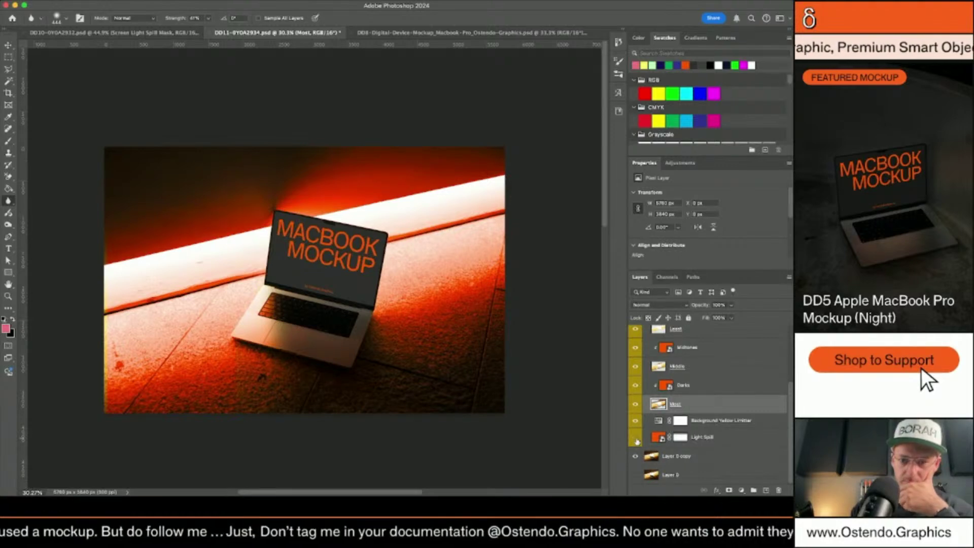
{"action": "left_click", "coordinate": [658, 438]}
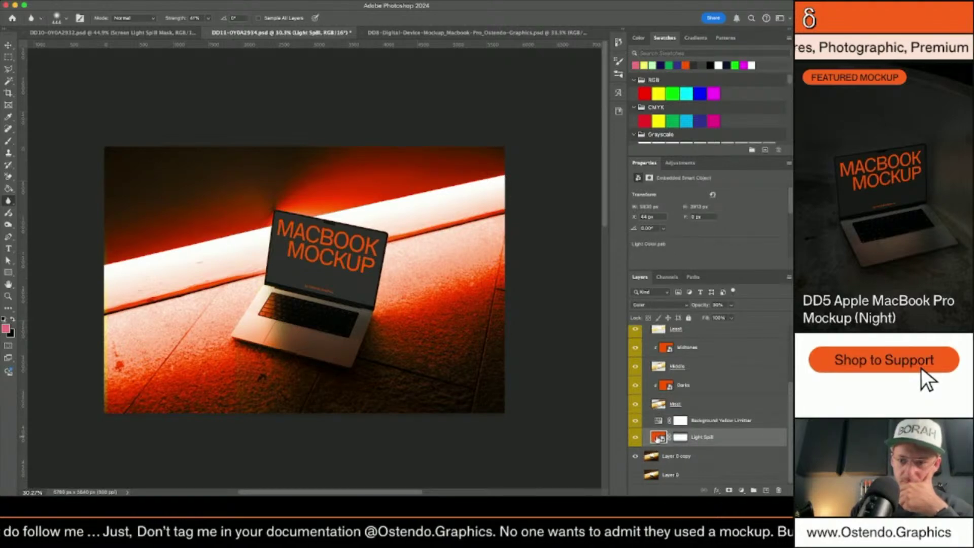
{"action": "left_click", "coordinate": [659, 423]}
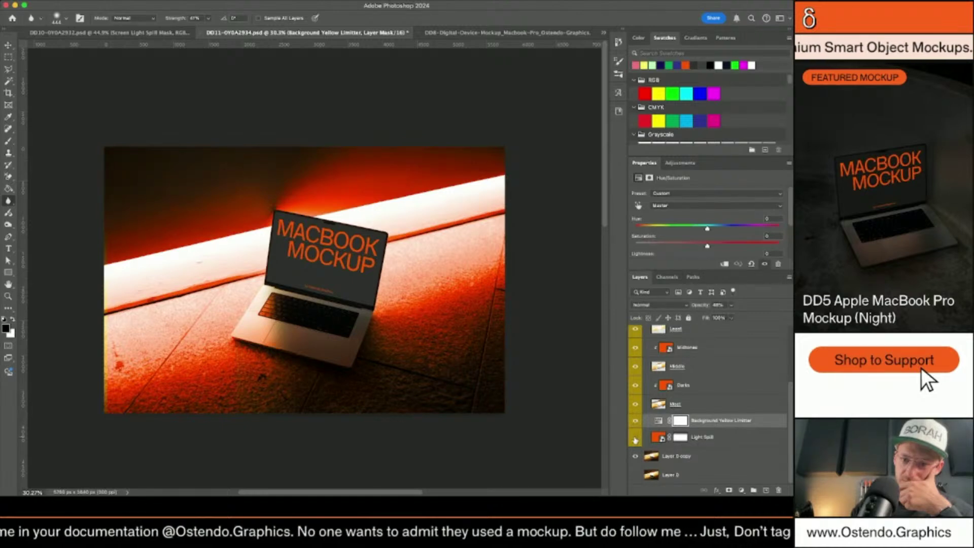
Select the Light Spill layer and toggle its visibility to compare its effect on the whole photo.
{"action": "scroll", "coordinate": [514, 348], "scroll_direction": "down", "scroll_amount": 2}
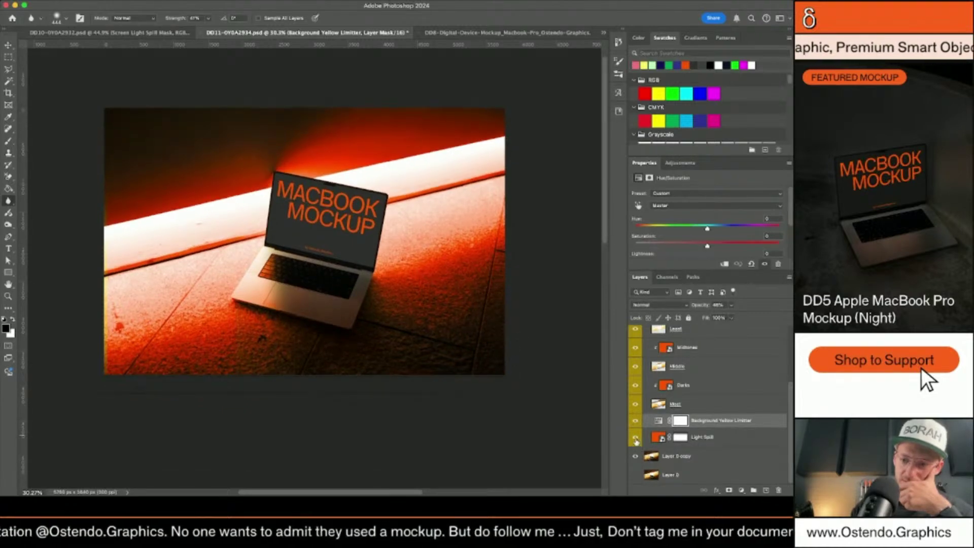
{"action": "left_click", "coordinate": [705, 439]}
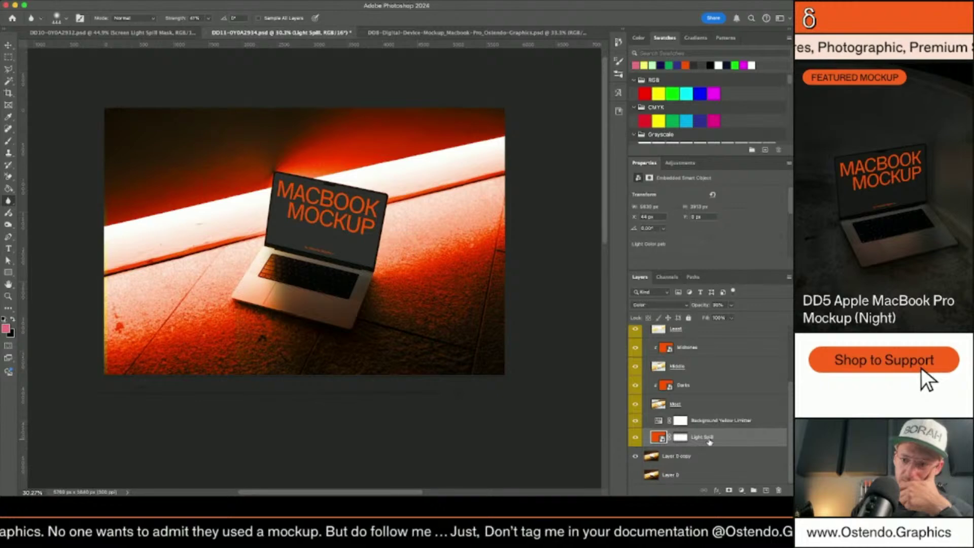
{"action": "left_click", "coordinate": [636, 439]}
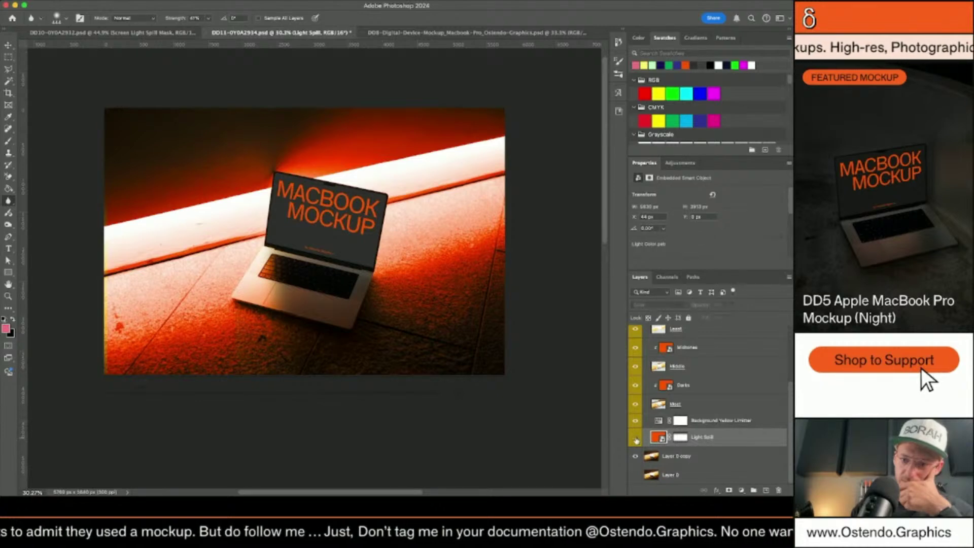
{"action": "left_click", "coordinate": [636, 440]}
{"action": "left_click", "coordinate": [636, 440]}
{"action": "left_click", "coordinate": [636, 440]}
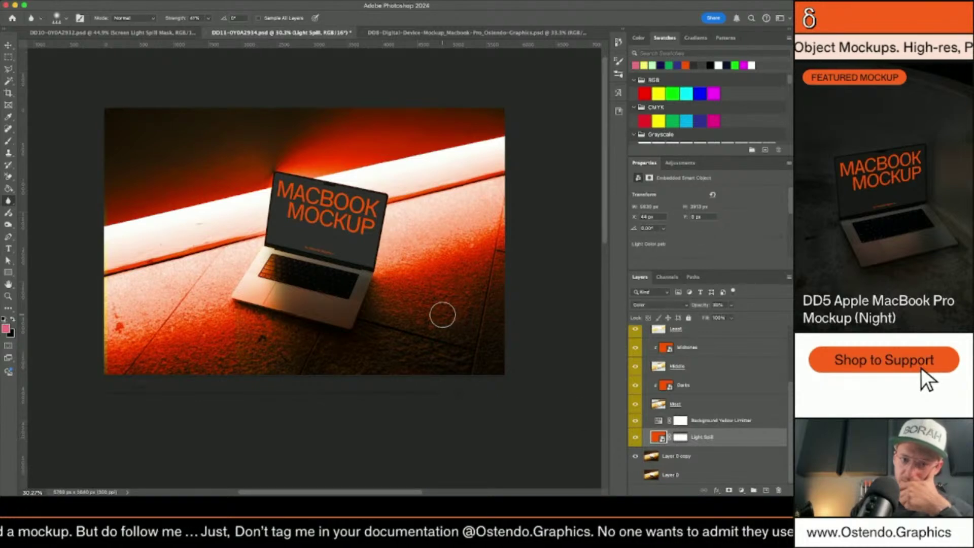
Switch to the Move tool, inspect the laptop's keyboard and left palm rest up close, and collapse the Lighting Edit group.
{"action": "key", "text": "v"}
{"action": "scroll", "coordinate": [318, 273], "scroll_direction": "up", "scroll_amount": 1}
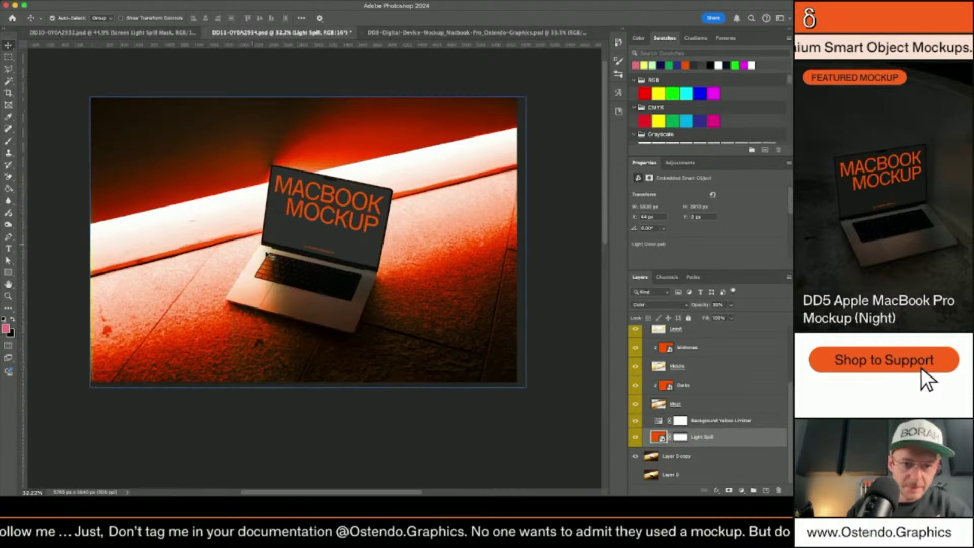
{"action": "scroll", "coordinate": [267, 254], "scroll_direction": "up", "scroll_amount": 15}
{"action": "scroll", "coordinate": [142, 184], "scroll_direction": "up", "scroll_amount": 2}
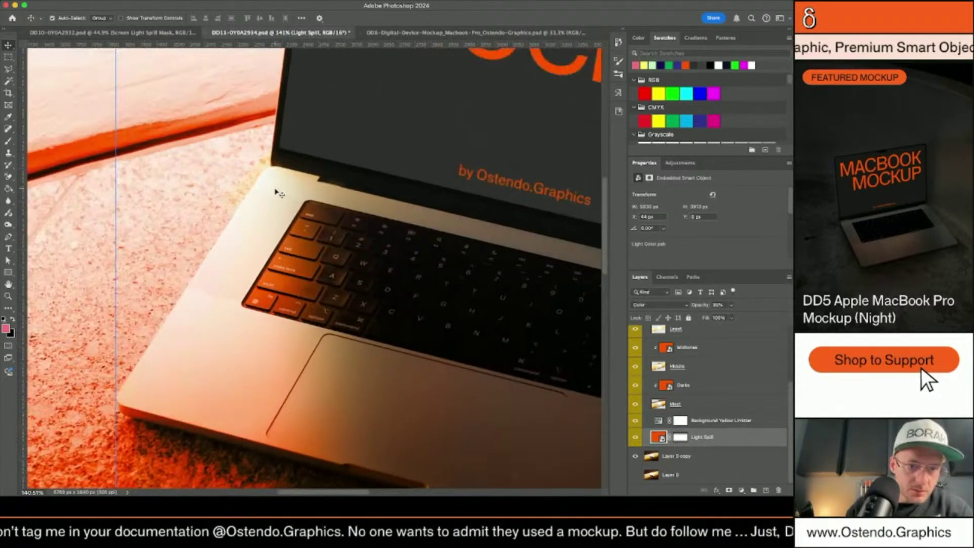
{"action": "scroll", "coordinate": [268, 192], "scroll_direction": "up", "scroll_amount": 2}
{"action": "scroll", "coordinate": [675, 386], "scroll_direction": "up", "scroll_amount": 1}
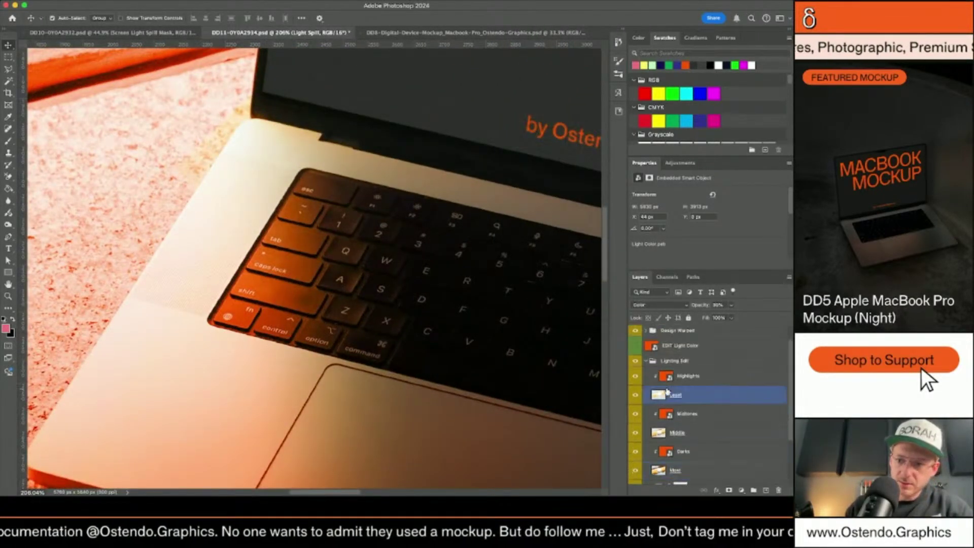
{"action": "left_click", "coordinate": [672, 380]}
{"action": "left_click", "coordinate": [645, 380]}
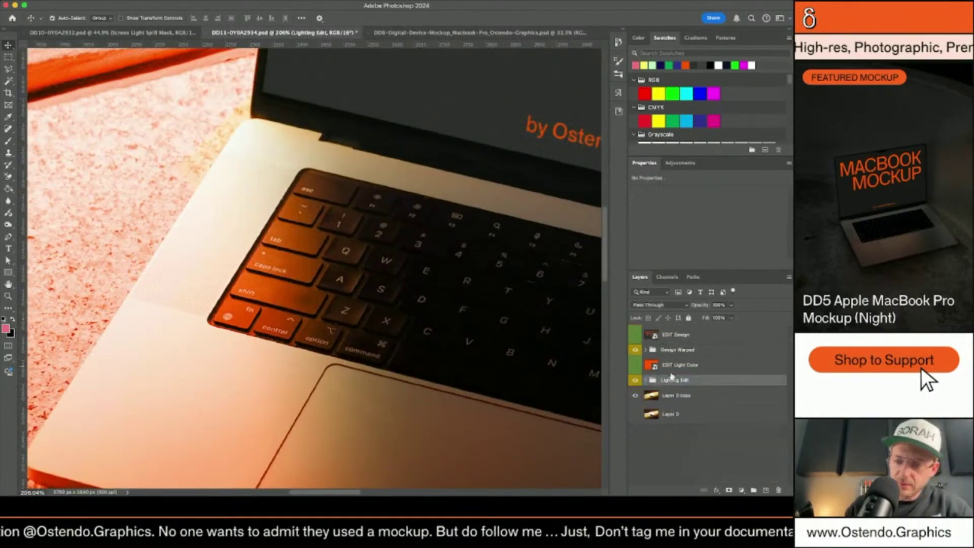
Expand the Design Warped group and compare the laptop body with the Screen Glow and Reflections groups hidden and shown.
{"action": "left_click", "coordinate": [646, 350]}
{"action": "left_click", "coordinate": [645, 449]}
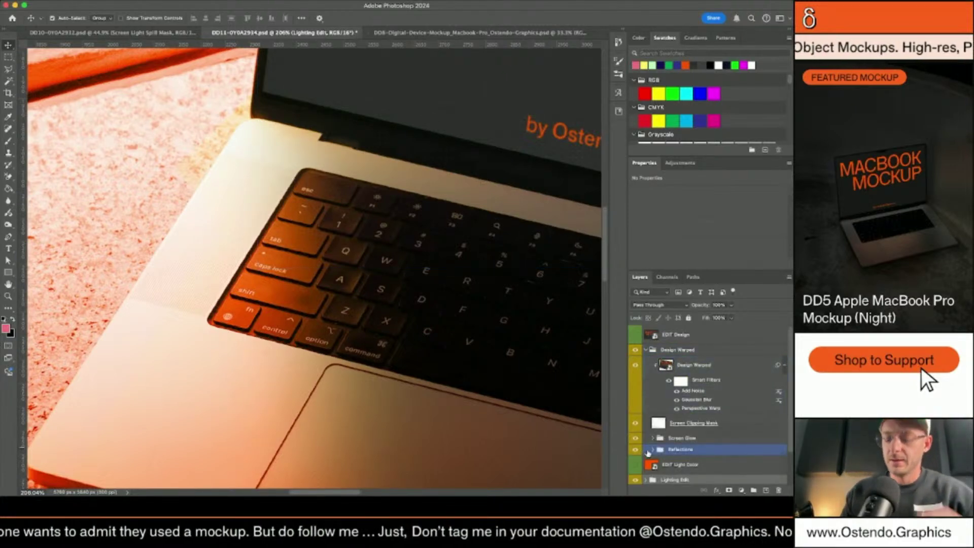
{"action": "left_click", "coordinate": [653, 439]}
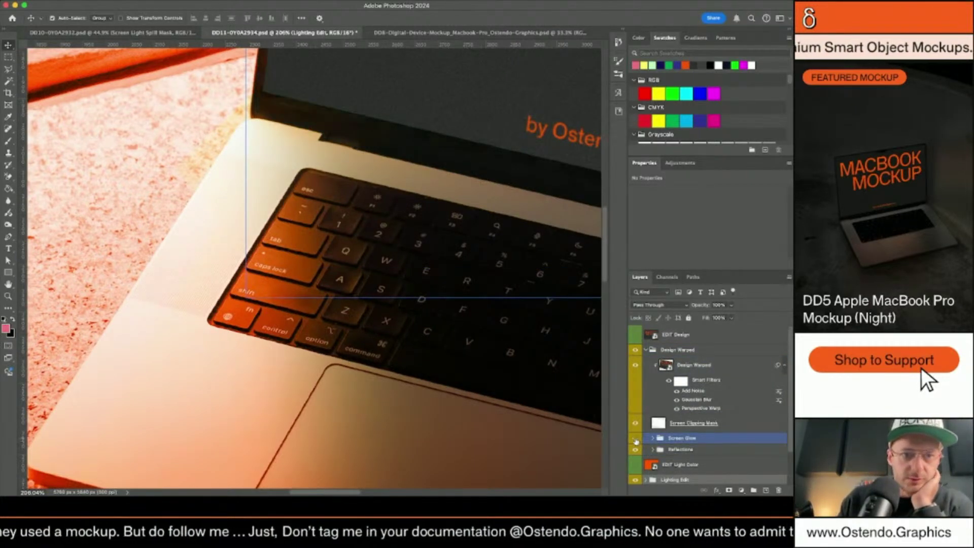
{"action": "left_click", "coordinate": [636, 451]}
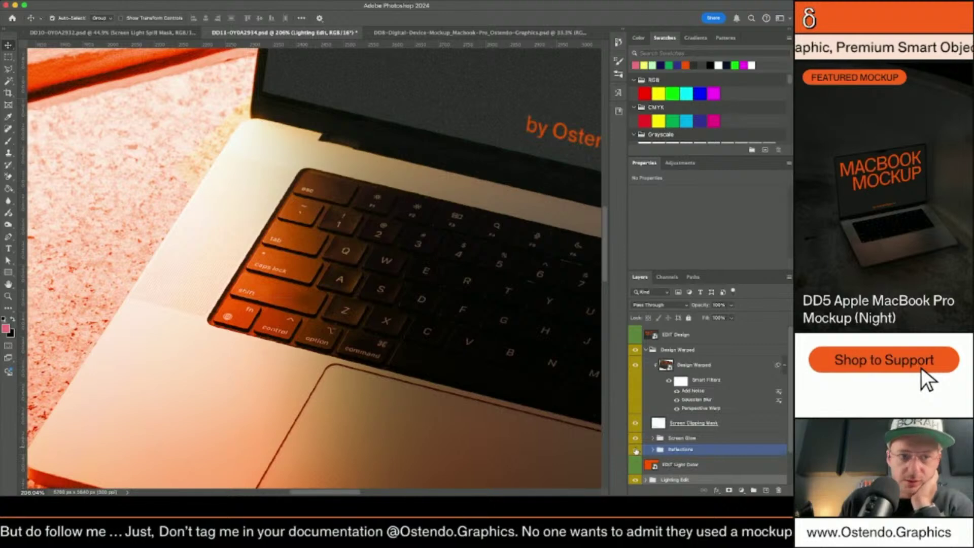
{"action": "left_click", "coordinate": [636, 450]}
{"action": "left_click", "coordinate": [636, 450]}
{"action": "left_click", "coordinate": [636, 451]}
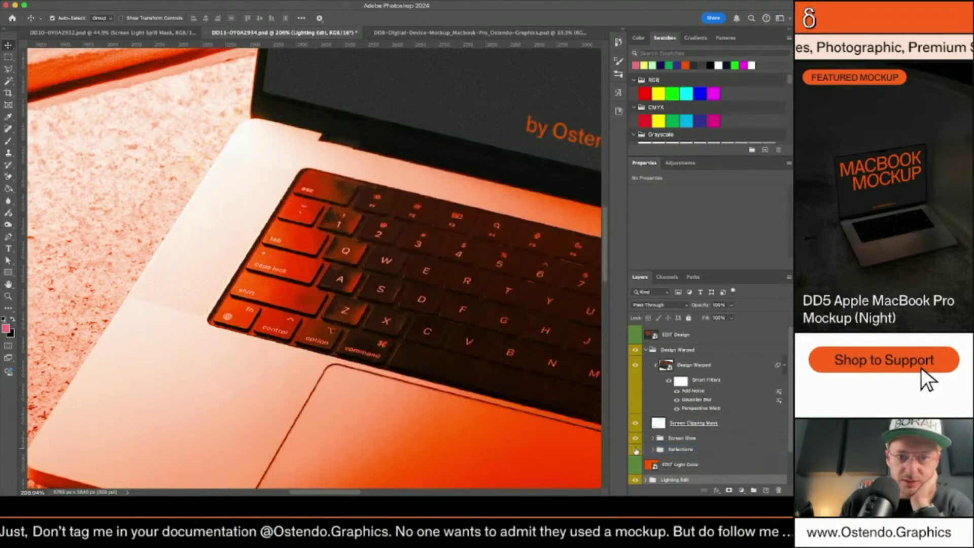
{"action": "left_click", "coordinate": [636, 450]}
{"action": "left_click", "coordinate": [637, 451]}
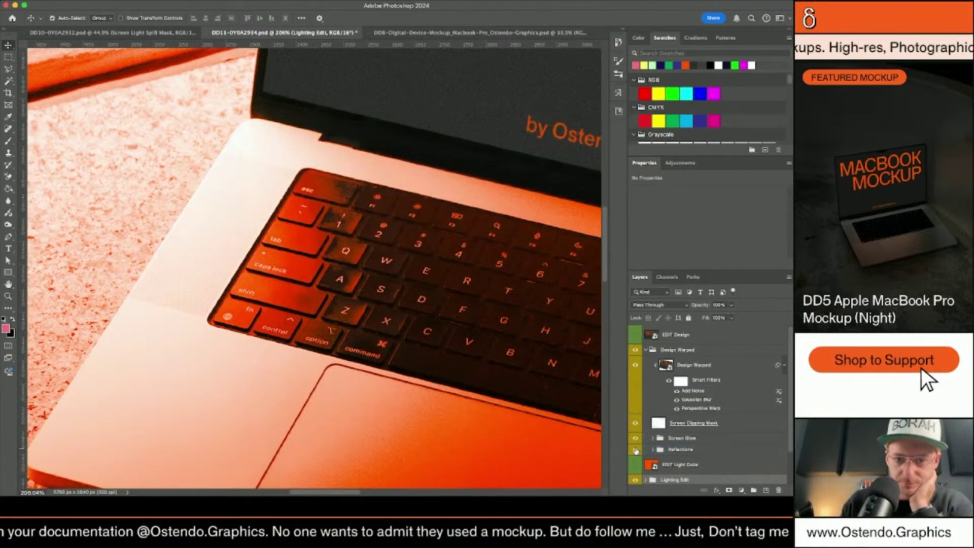
{"action": "left_click", "coordinate": [636, 450]}
Expand the Reflections group and toggle the Keyboard Clipping Mask layer to check its effect on the keys.
{"action": "left_click", "coordinate": [653, 450]}
{"action": "scroll", "coordinate": [653, 449], "scroll_direction": "down", "scroll_amount": 3}
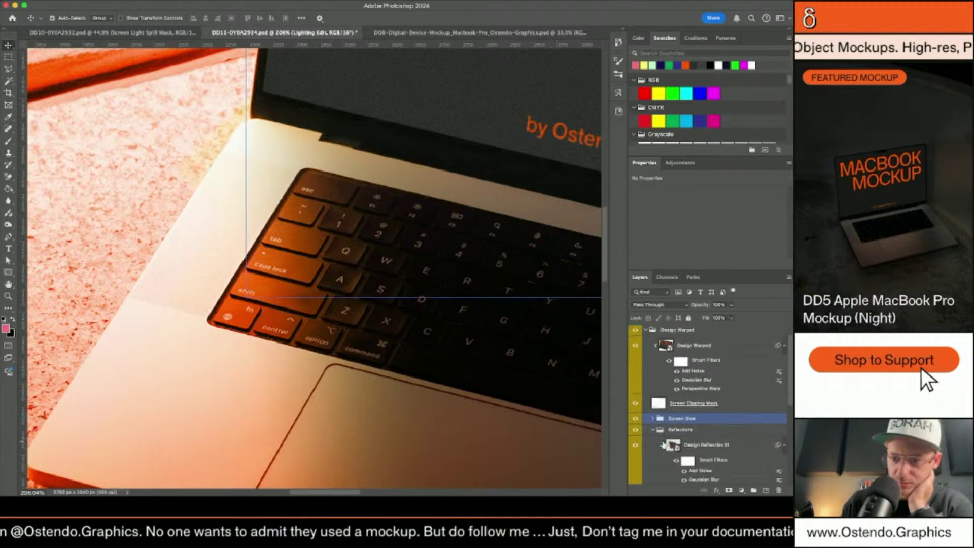
{"action": "left_click", "coordinate": [656, 445]}
{"action": "left_click", "coordinate": [635, 446]}
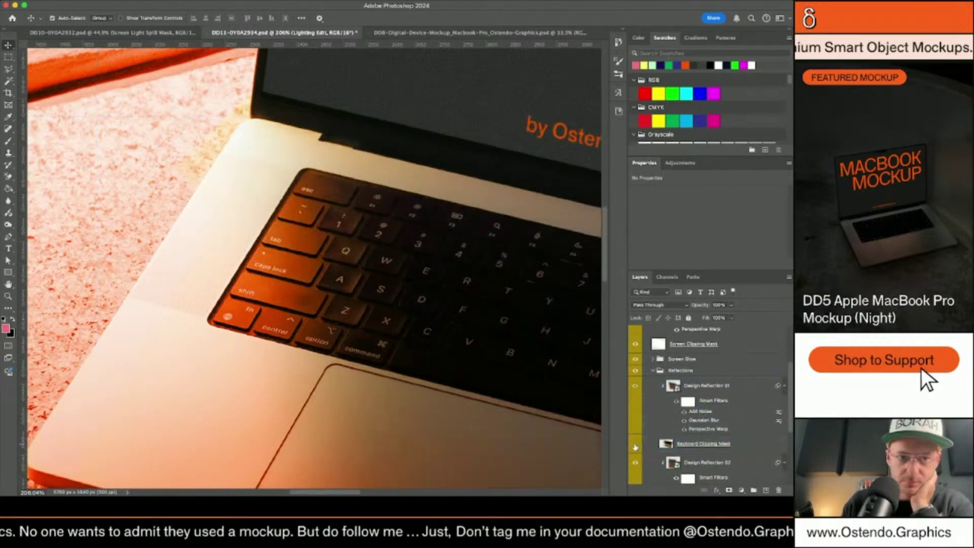
{"action": "left_click", "coordinate": [636, 445]}
{"action": "left_click", "coordinate": [635, 446]}
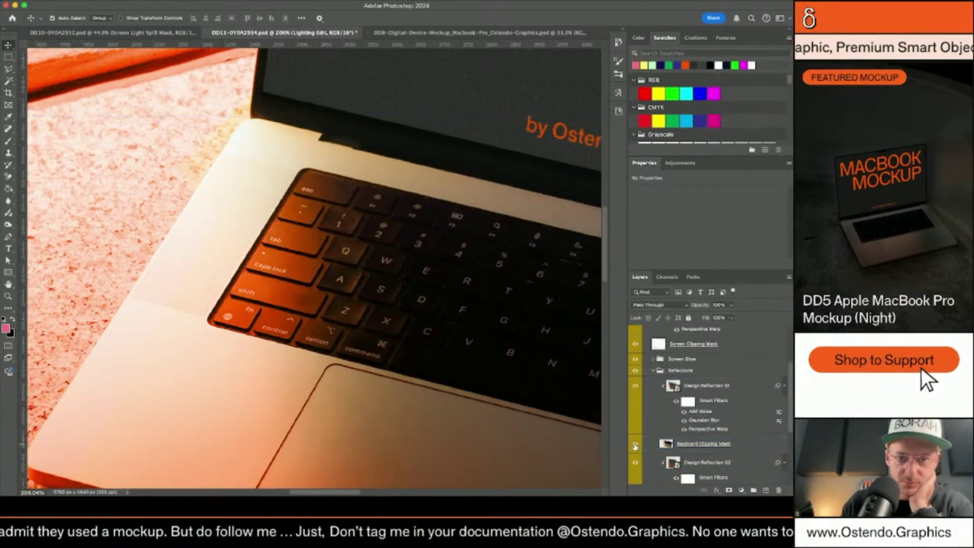
{"action": "left_click", "coordinate": [635, 445]}
Toggle the Design Reflection 02 and Light Spill Clipping Mask layers to check their effect on the laptop body.
{"action": "left_click", "coordinate": [636, 466]}
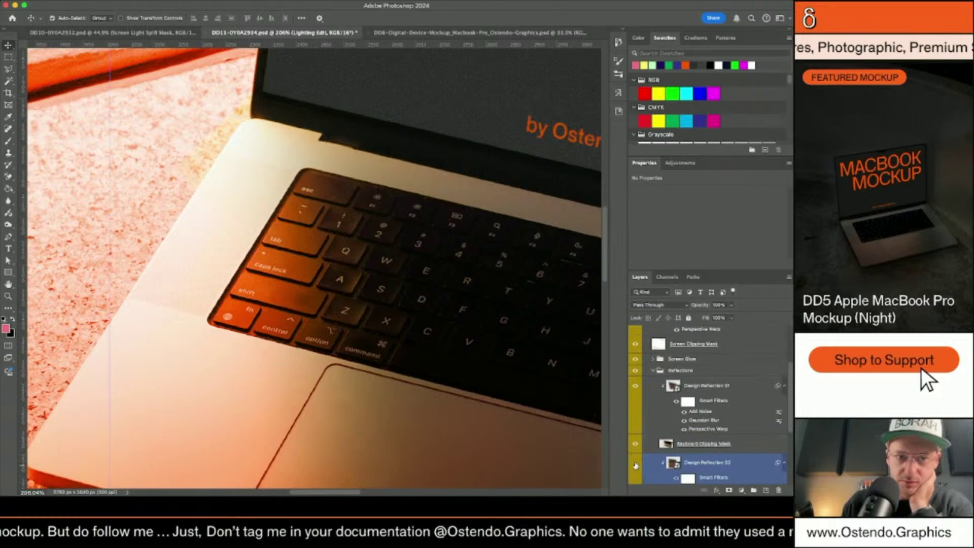
{"action": "left_click", "coordinate": [636, 466]}
{"action": "left_click", "coordinate": [635, 465]}
{"action": "scroll", "coordinate": [645, 465], "scroll_direction": "down", "scroll_amount": 2}
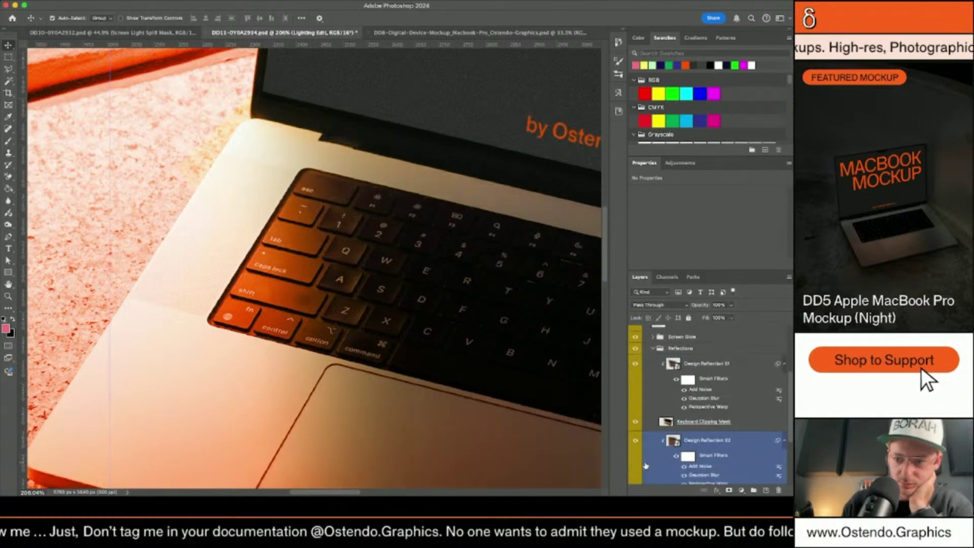
{"action": "scroll", "coordinate": [645, 465], "scroll_direction": "down", "scroll_amount": 2}
{"action": "left_click", "coordinate": [643, 467]}
{"action": "left_click", "coordinate": [635, 468]}
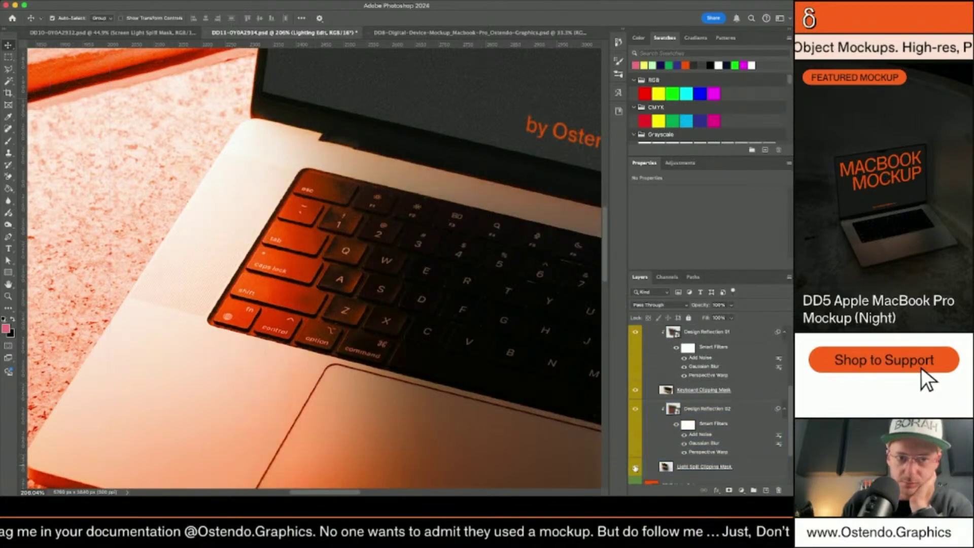
{"action": "left_click", "coordinate": [635, 468]}
Softly erase the Light Spill Clipping Mask layer along the laptop's left edge using the Eraser at 22% opacity.
{"action": "left_click", "coordinate": [662, 468]}
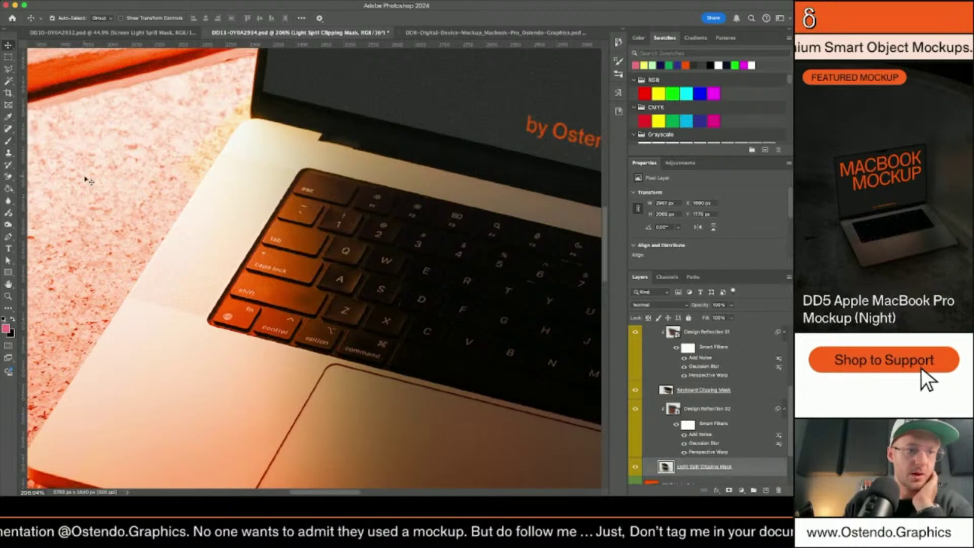
{"action": "key", "text": "e"}
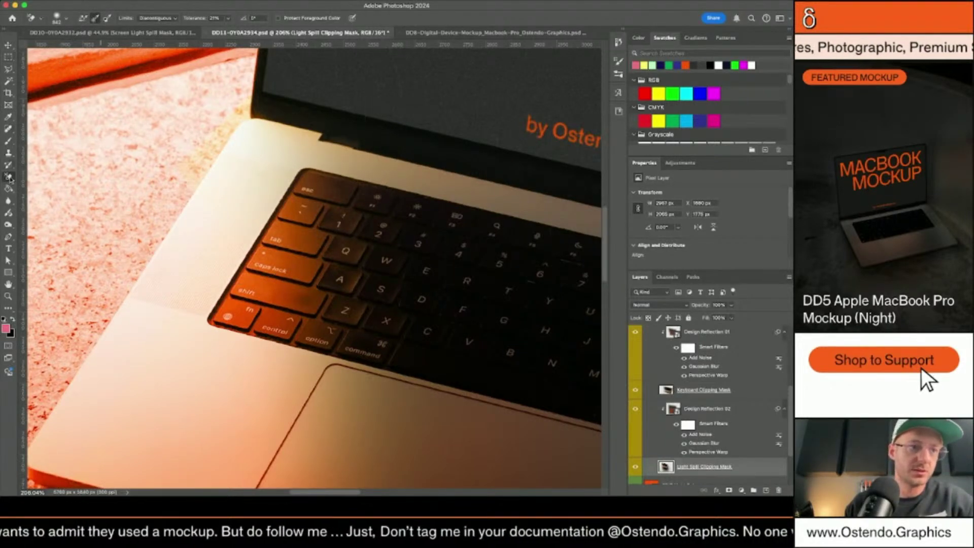
{"action": "key", "text": "shift+e"}
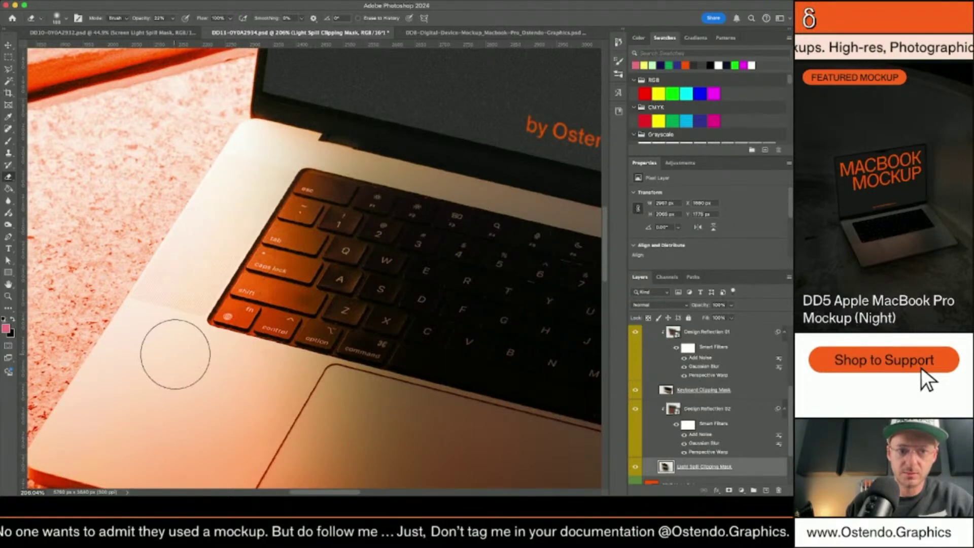
{"action": "scroll", "coordinate": [188, 303], "scroll_direction": "down", "scroll_amount": 5}
{"action": "scroll", "coordinate": [188, 302], "scroll_direction": "down", "scroll_amount": 3}
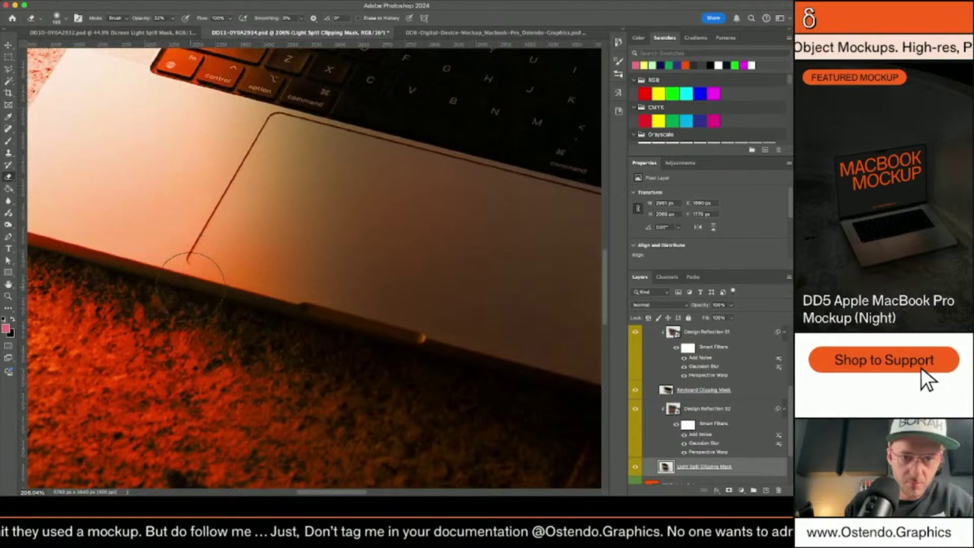
Enlarge the eraser brush to 444 px and soften the Light Spill Clipping Mask around the trackpad and front palm rest.
{"action": "scroll", "coordinate": [188, 294], "scroll_direction": "down", "scroll_amount": 2}
{"action": "scroll", "coordinate": [189, 287], "scroll_direction": "down", "scroll_amount": 5}
{"action": "scroll", "coordinate": [244, 269], "scroll_direction": "up", "scroll_amount": 3}
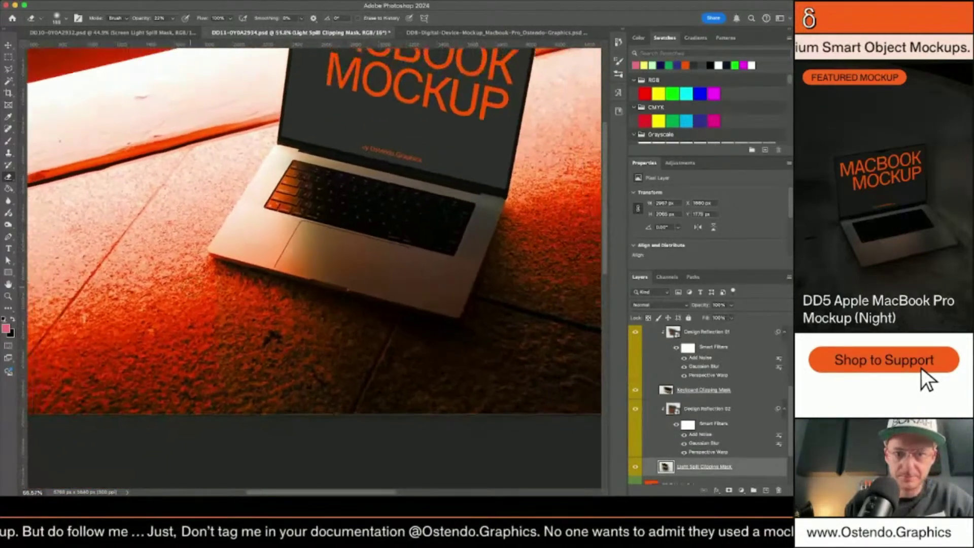
{"action": "scroll", "coordinate": [255, 257], "scroll_direction": "up", "scroll_amount": 4}
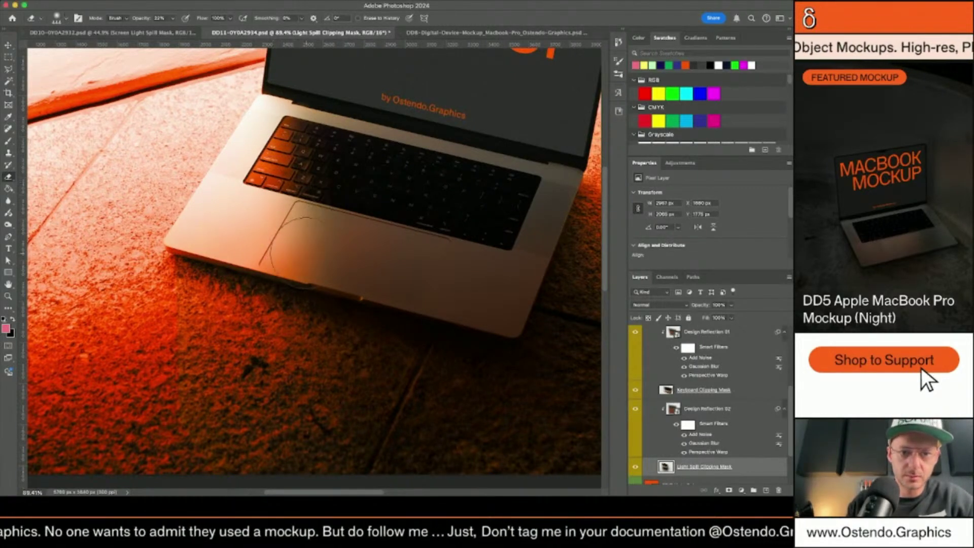
{"action": "key", "text": "]"}
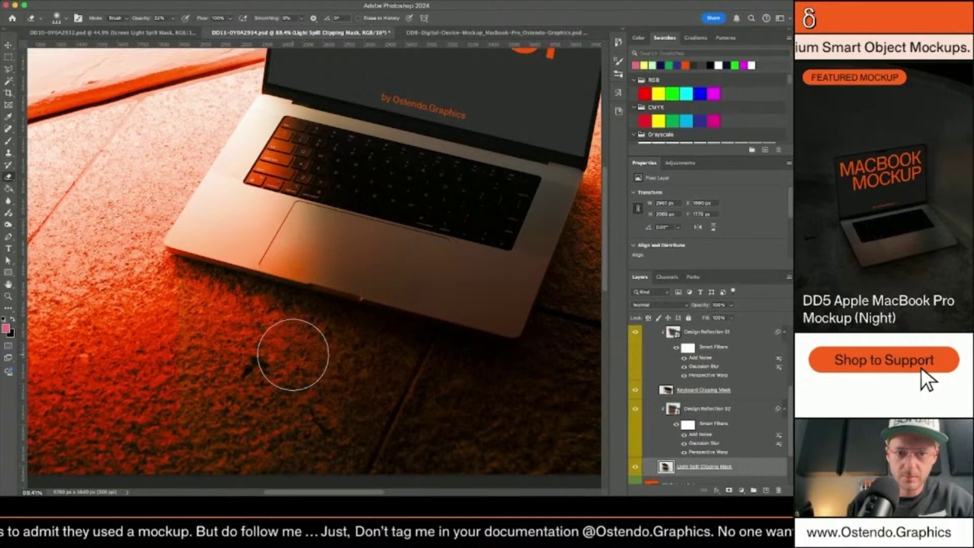
{"action": "scroll", "coordinate": [319, 259], "scroll_direction": "down", "scroll_amount": 4}
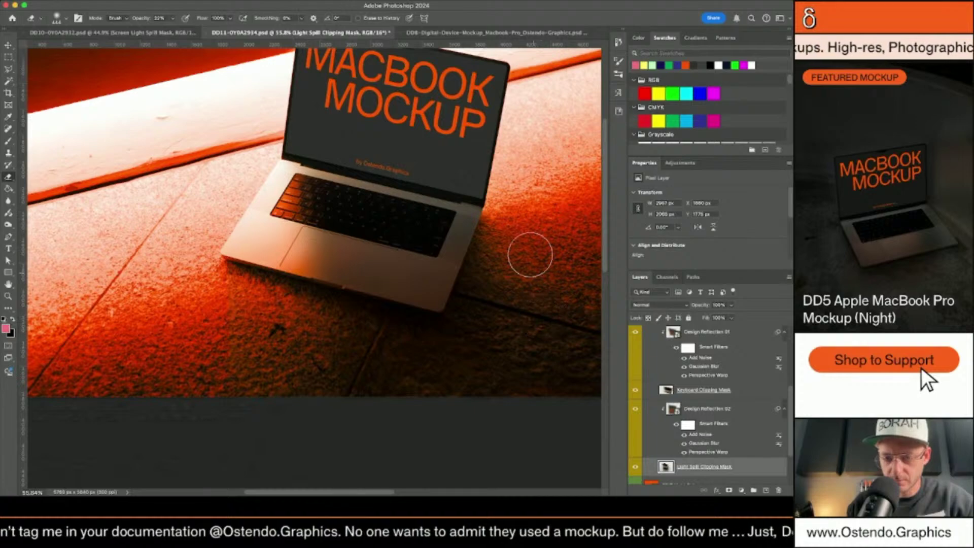
{"action": "scroll", "coordinate": [488, 307], "scroll_direction": "down", "scroll_amount": 5}
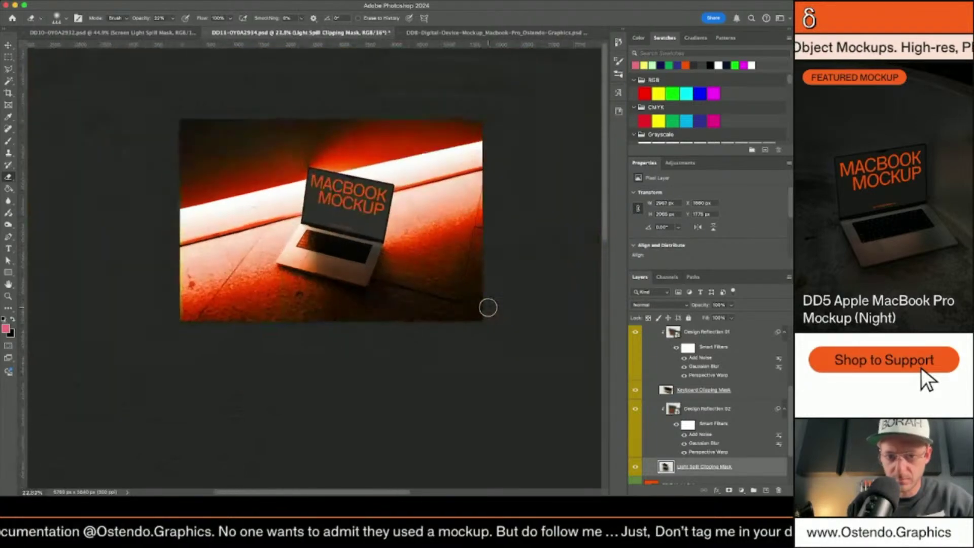
{"action": "scroll", "coordinate": [294, 300], "scroll_direction": "up", "scroll_amount": 5}
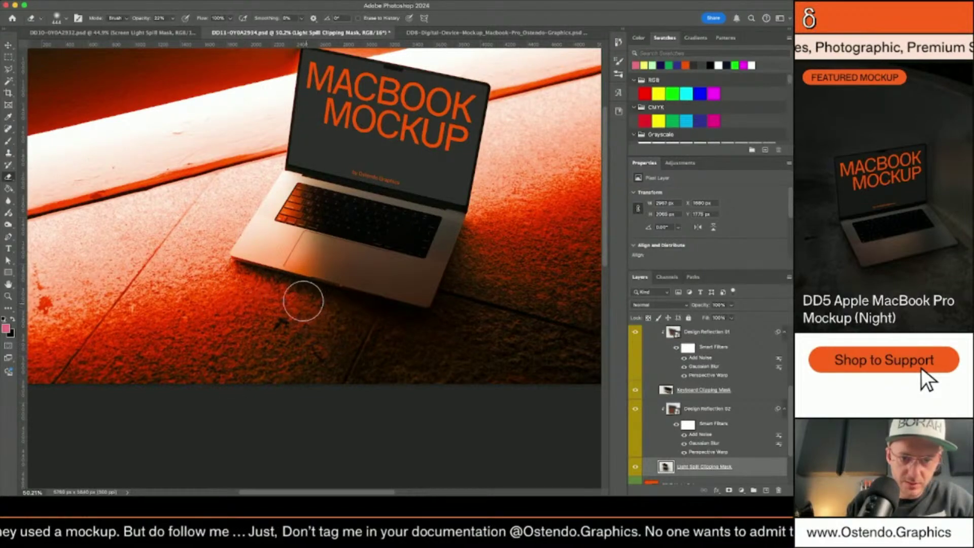
Switch to the Move tool, review the laptop lighting up close and in the full image, and return to the Design Warped group.
{"action": "scroll", "coordinate": [387, 222], "scroll_direction": "down", "scroll_amount": 3}
{"action": "key", "text": "v"}
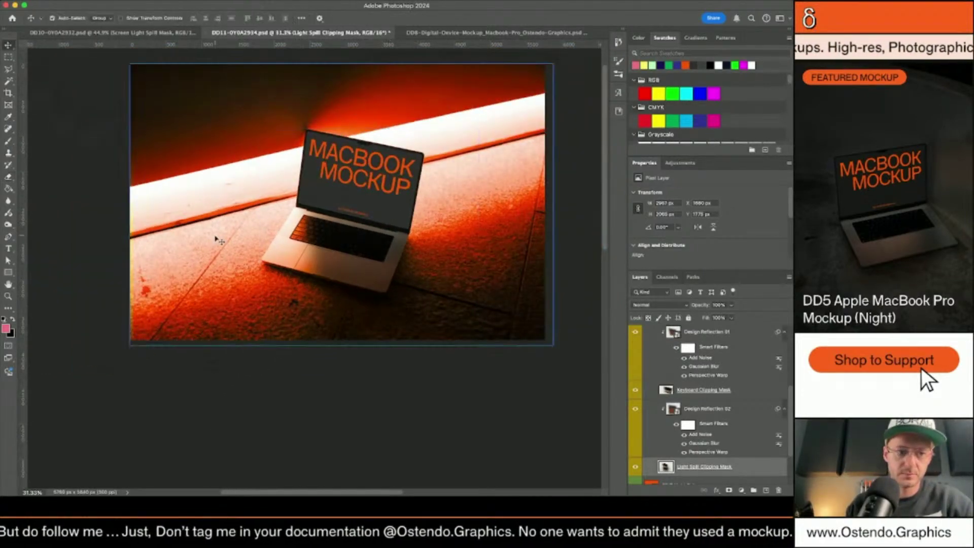
{"action": "scroll", "coordinate": [188, 276], "scroll_direction": "up", "scroll_amount": 2}
{"action": "scroll", "coordinate": [189, 276], "scroll_direction": "down", "scroll_amount": 2}
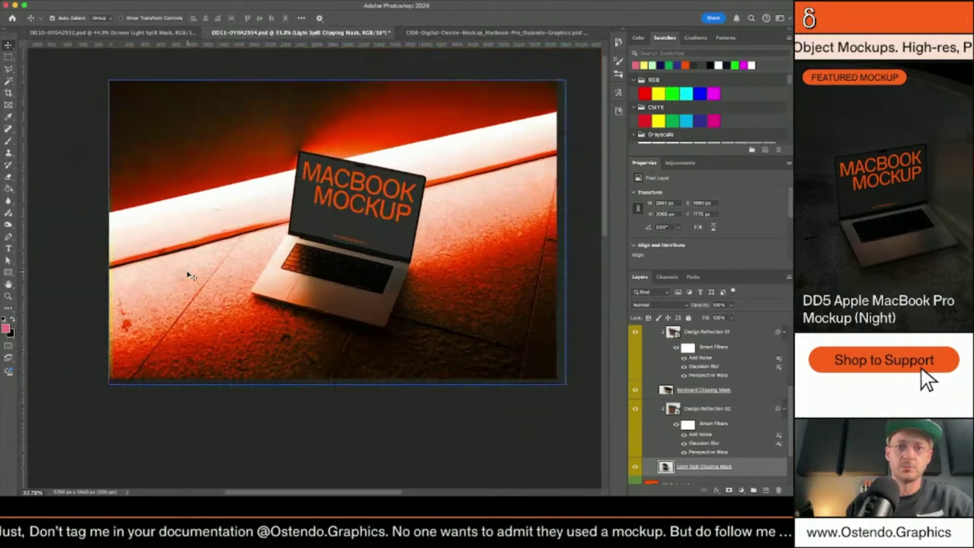
{"action": "scroll", "coordinate": [297, 179], "scroll_direction": "up", "scroll_amount": 5}
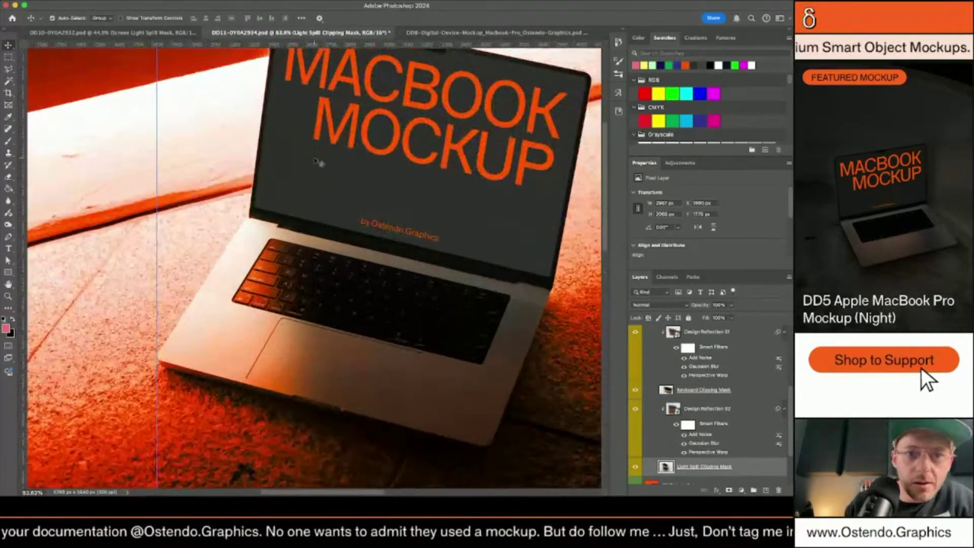
{"action": "scroll", "coordinate": [385, 145], "scroll_direction": "down", "scroll_amount": 5}
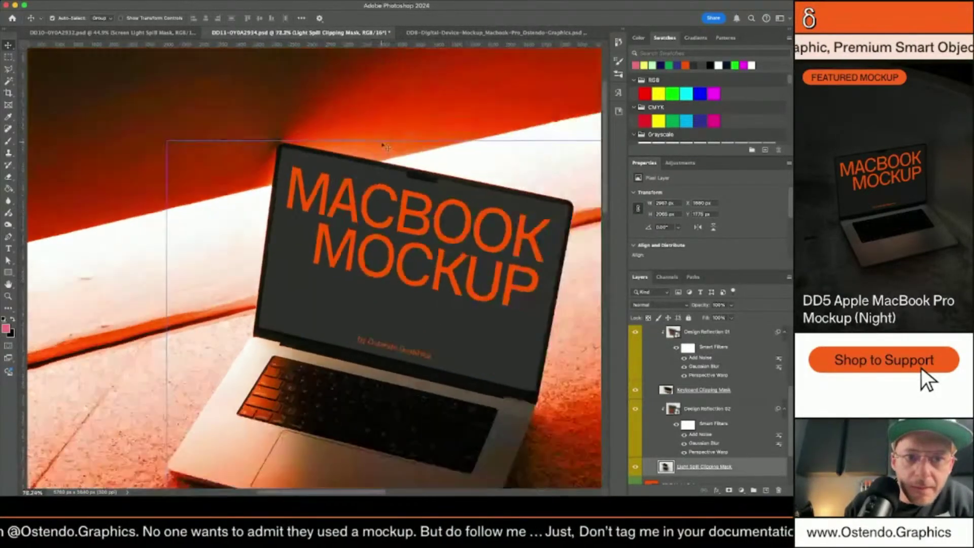
{"action": "scroll", "coordinate": [420, 190], "scroll_direction": "down", "scroll_amount": 2}
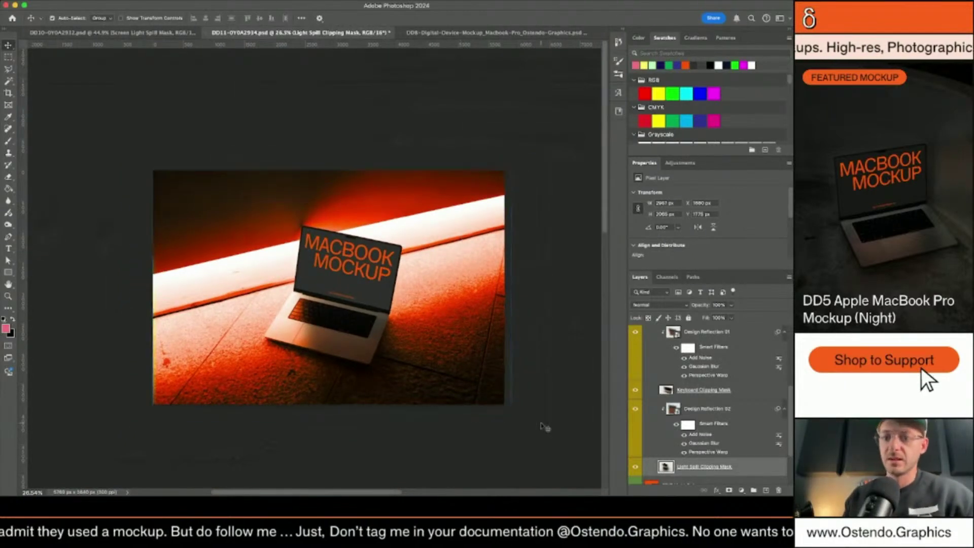
{"action": "left_click", "coordinate": [642, 374]}
{"action": "left_click", "coordinate": [645, 374]}
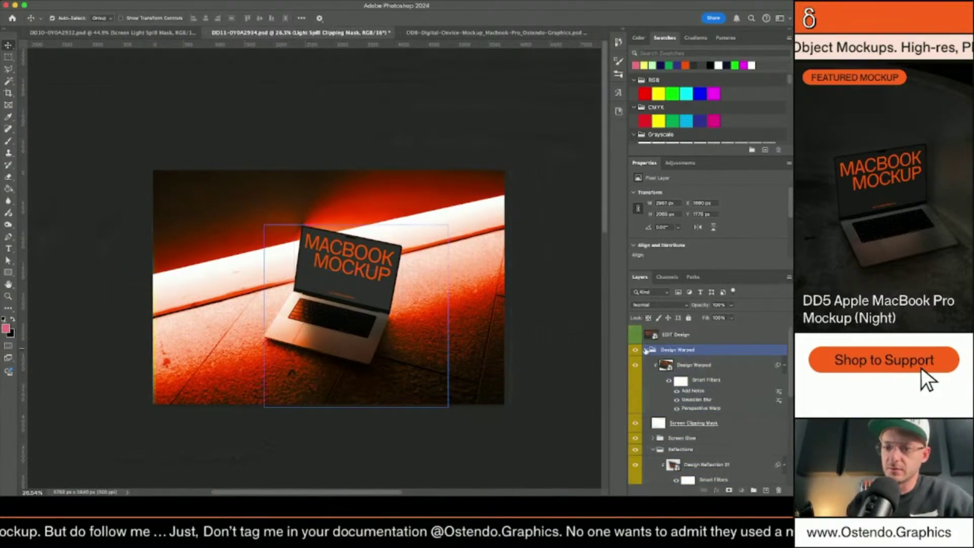
Recolour the EDIT Light Color smart object to light cyan blue, save it, and return to the laptop mockup document.
{"action": "left_click", "coordinate": [646, 380]}
{"action": "double_click", "coordinate": [650, 366]}
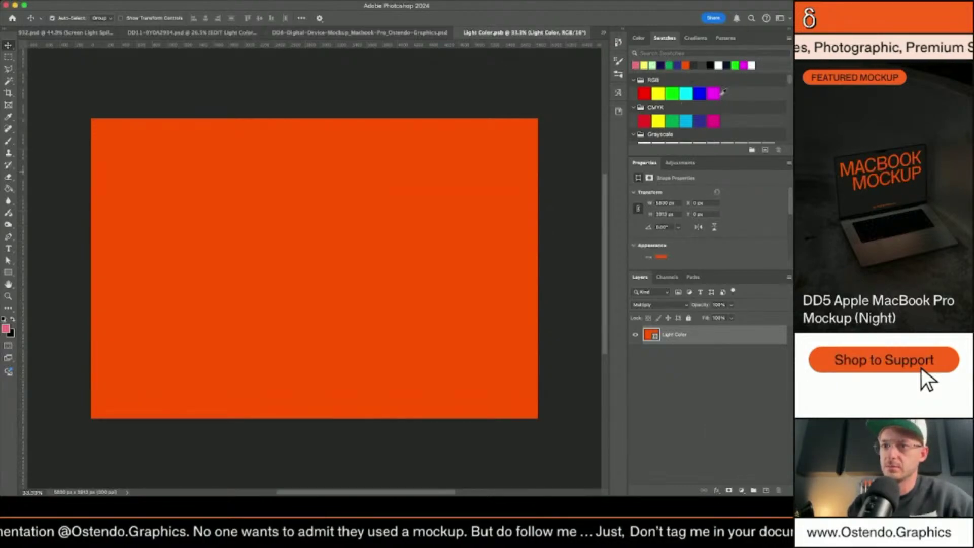
{"action": "scroll", "coordinate": [737, 96], "scroll_direction": "down", "scroll_amount": 5}
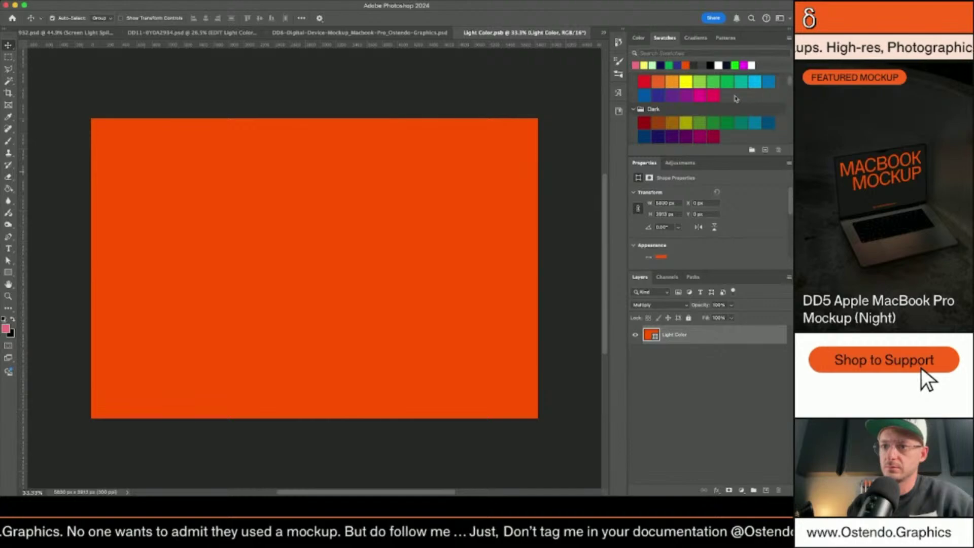
{"action": "left_click", "coordinate": [756, 78]}
{"action": "key", "text": "super+s"}
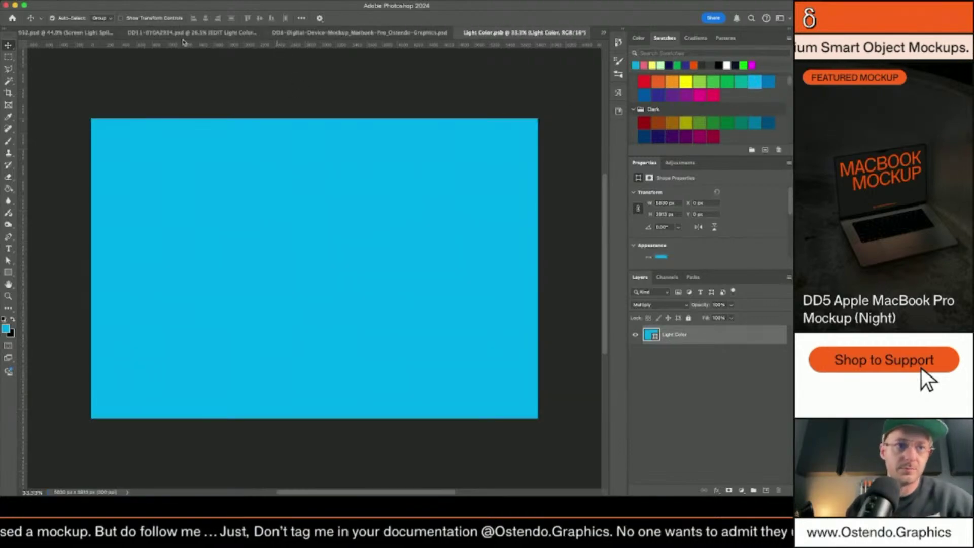
{"action": "left_click", "coordinate": [159, 33]}
{"action": "scroll", "coordinate": [259, 307], "scroll_direction": "up", "scroll_amount": 5}
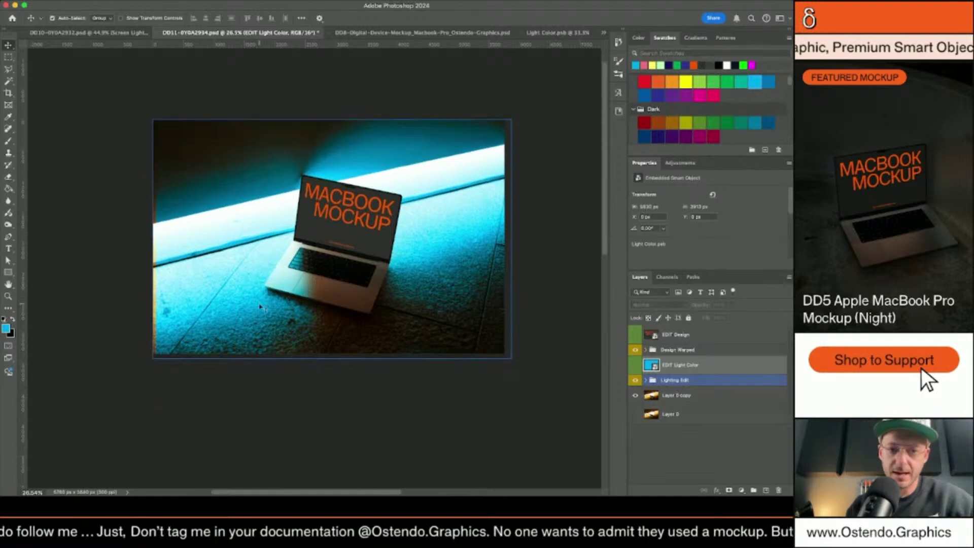
{"action": "scroll", "coordinate": [358, 223], "scroll_direction": "down", "scroll_amount": 1}
{"action": "left_click", "coordinate": [358, 224]}
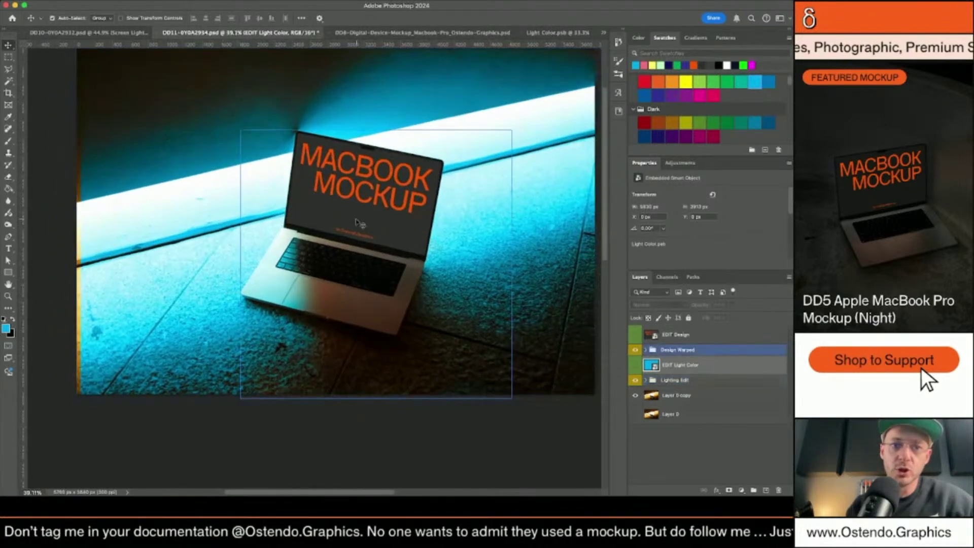
Expand the Design Warped group and toggle the Keyboard Clipping Mask layer to examine its effect on the laptop under the blue light.
{"action": "left_click", "coordinate": [665, 384]}
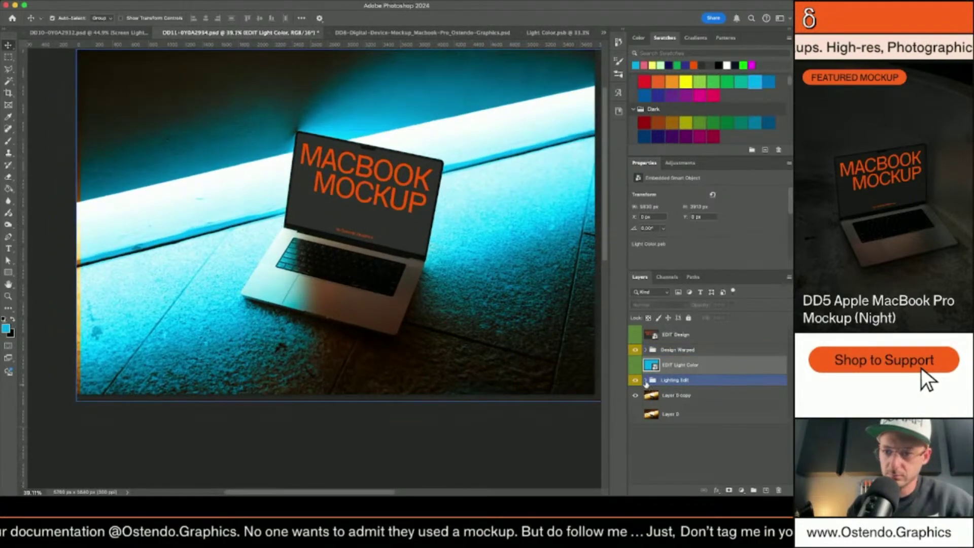
{"action": "left_click", "coordinate": [647, 382]}
{"action": "left_click", "coordinate": [658, 394]}
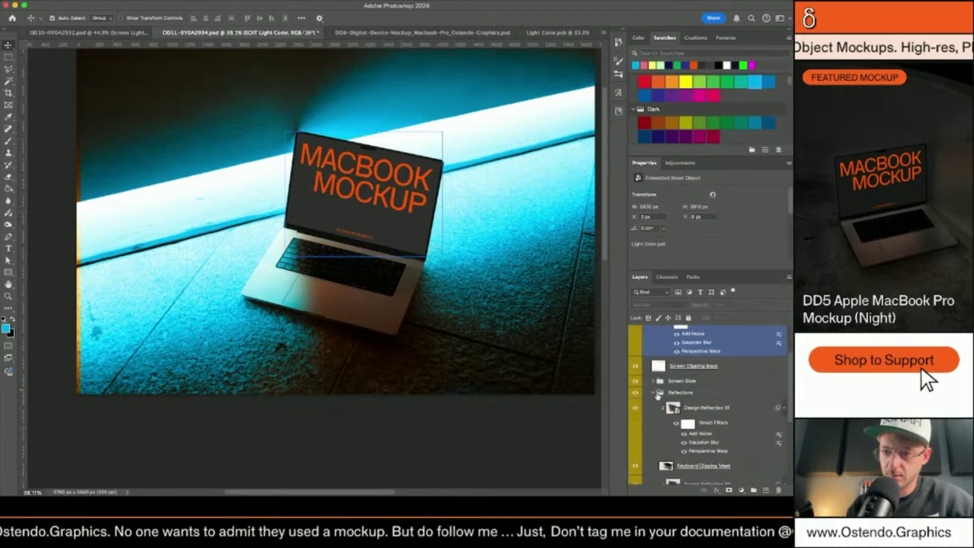
{"action": "left_click", "coordinate": [660, 407]}
{"action": "left_click", "coordinate": [643, 466]}
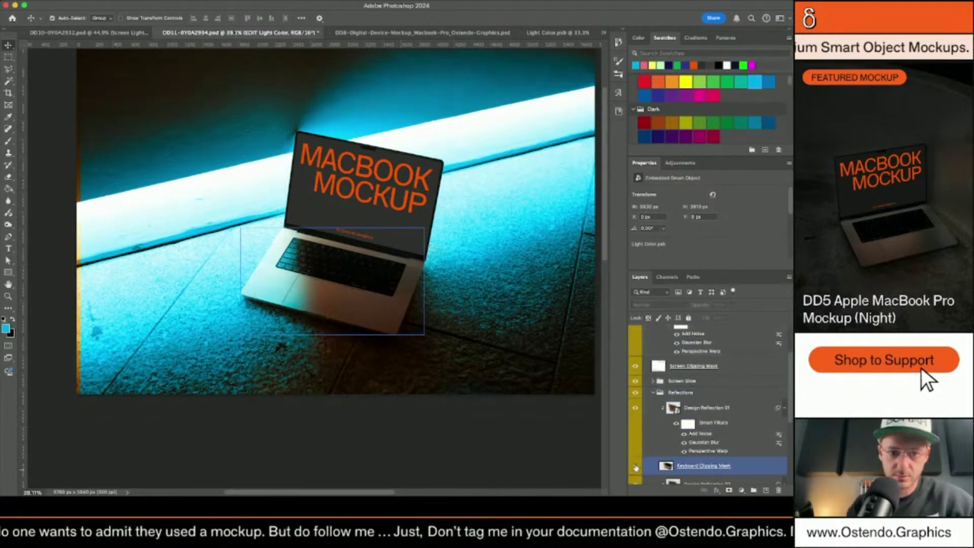
{"action": "left_click", "coordinate": [635, 467]}
{"action": "left_click", "coordinate": [635, 467]}
{"action": "left_click", "coordinate": [668, 467]}
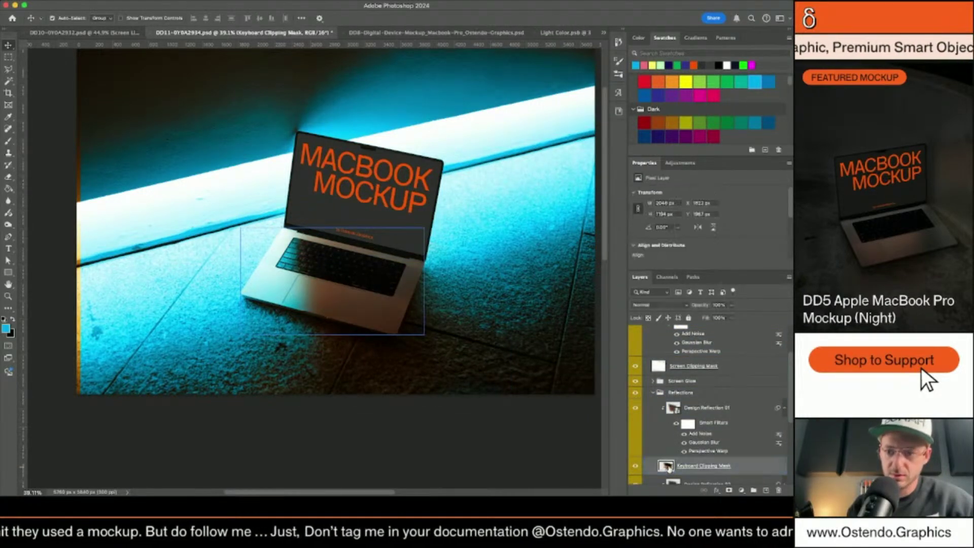
{"action": "key", "text": "e"}
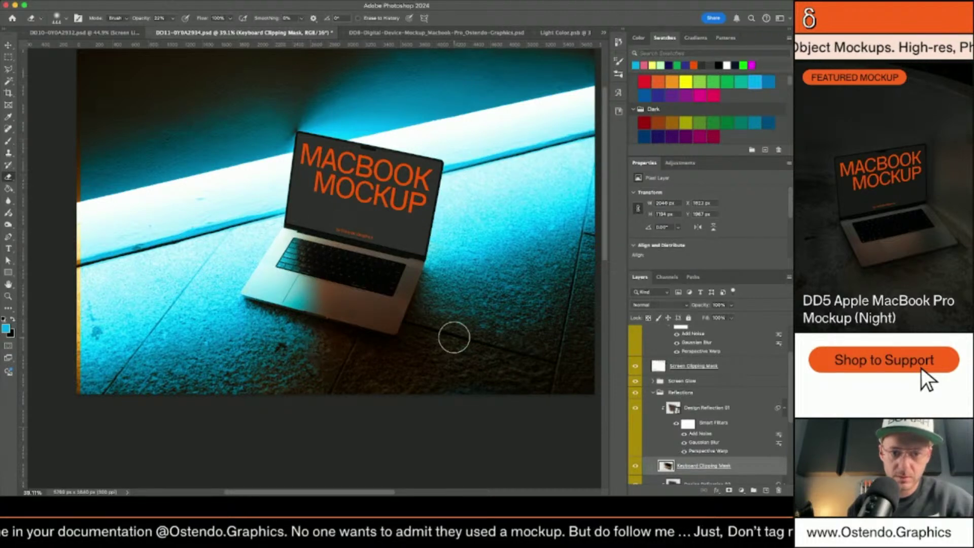
{"action": "scroll", "coordinate": [474, 258], "scroll_direction": "down", "scroll_amount": 5}
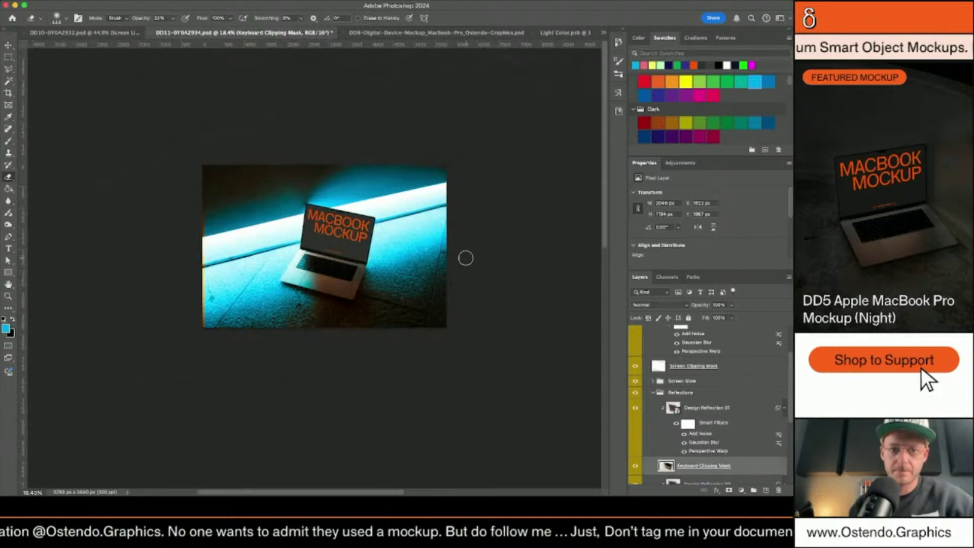
{"action": "key", "text": "v"}
{"action": "scroll", "coordinate": [314, 266], "scroll_direction": "up", "scroll_amount": 3}
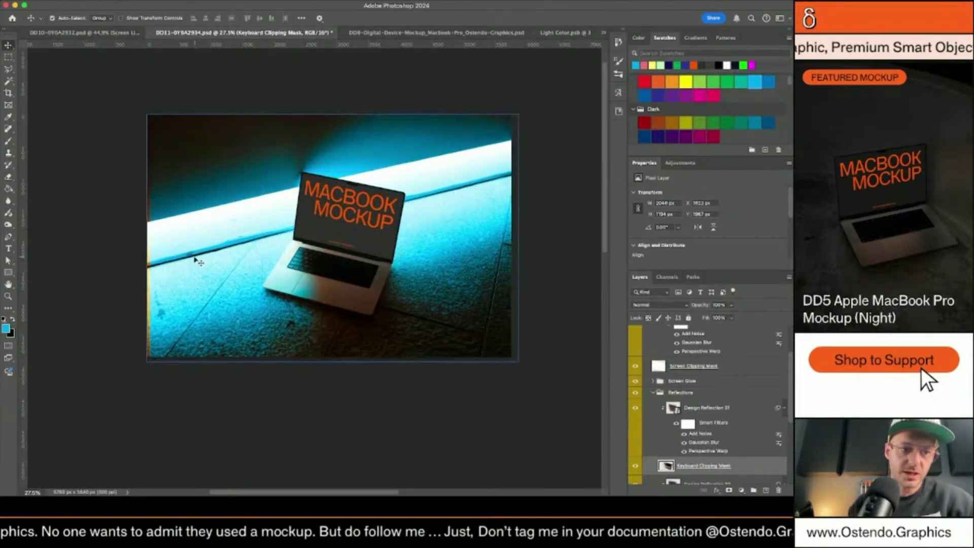
{"action": "scroll", "coordinate": [144, 216], "scroll_direction": "up", "scroll_amount": 1}
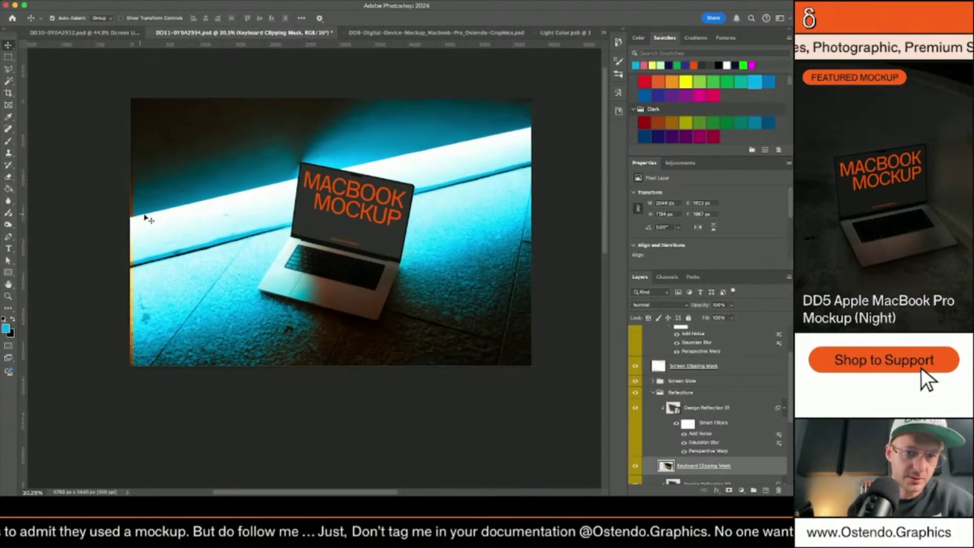
{"action": "mouse_move", "coordinate": [181, 197]}
{"action": "left_mouse_down"}
{"action": "mouse_move", "coordinate": [167, 197]}
{"action": "mouse_move", "coordinate": [185, 196]}
{"action": "mouse_move", "coordinate": [179, 191]}
{"action": "left_mouse_up"}
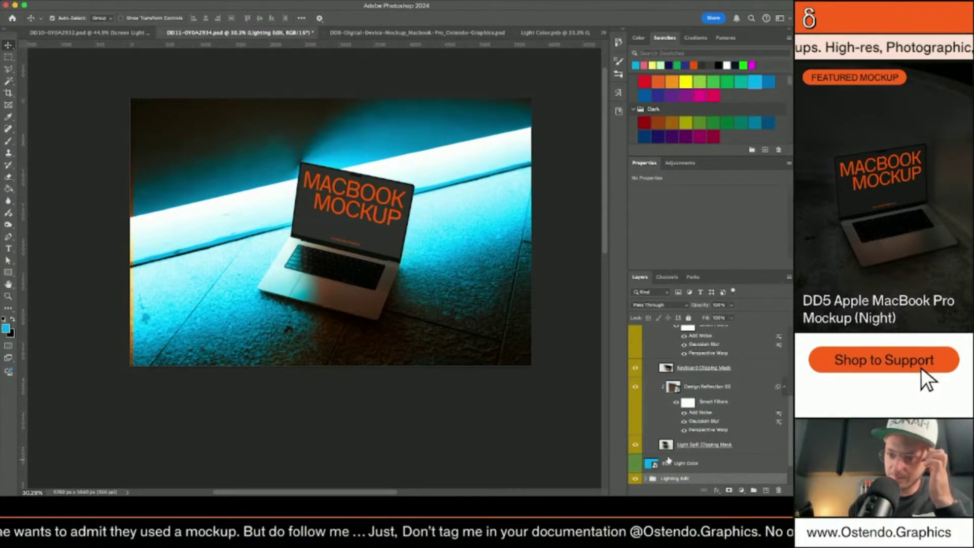
{"action": "scroll", "coordinate": [708, 475], "scroll_direction": "down", "scroll_amount": 2}
{"action": "left_click", "coordinate": [713, 477]}
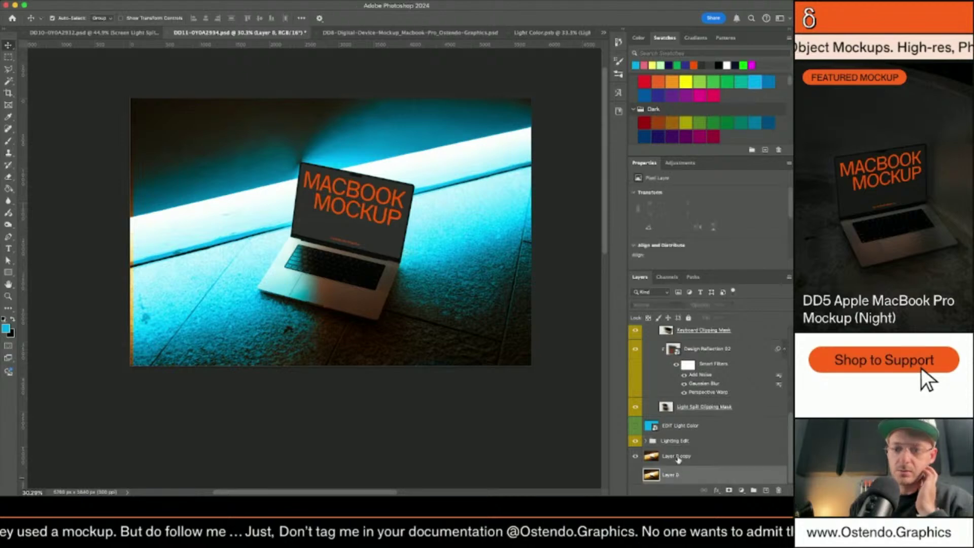
{"action": "left_click", "coordinate": [8, 57]}
{"action": "left_click_drag", "start_coordinate": [571, 86], "coordinate": [188, 421]}
{"action": "left_click", "coordinate": [187, 421]}
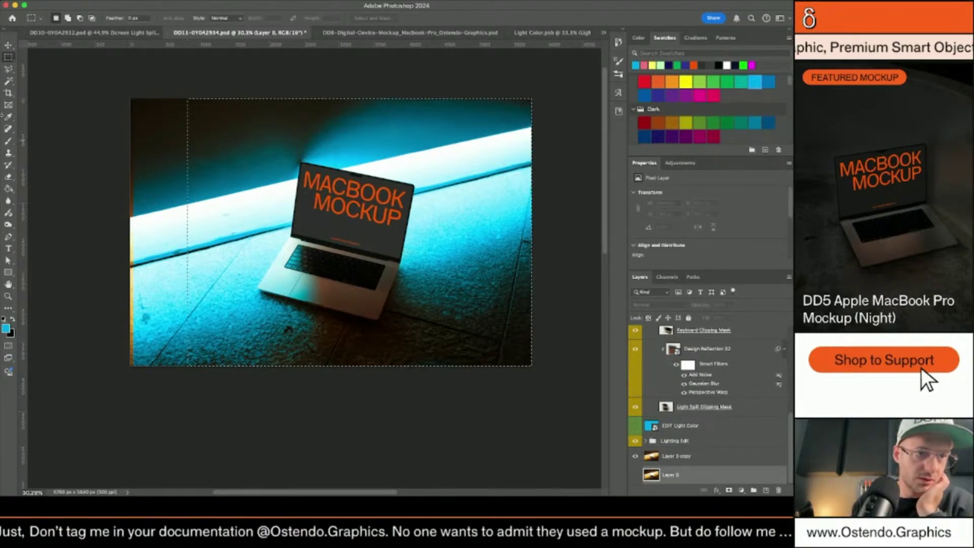
{"action": "left_click", "coordinate": [8, 105]}
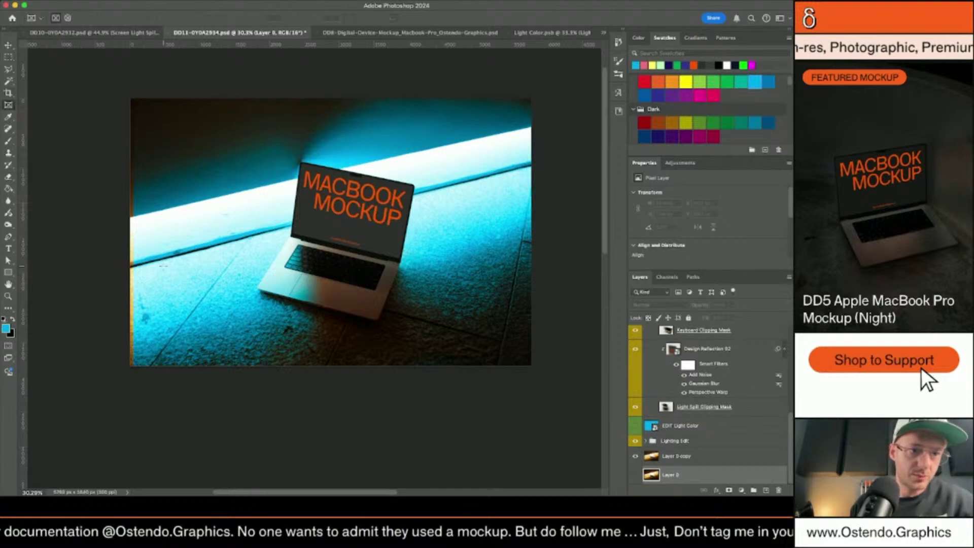
Try a landscape 7:5 crop of the mockup image with the laptop kept near the centre of the frame.
{"action": "left_click", "coordinate": [8, 93]}
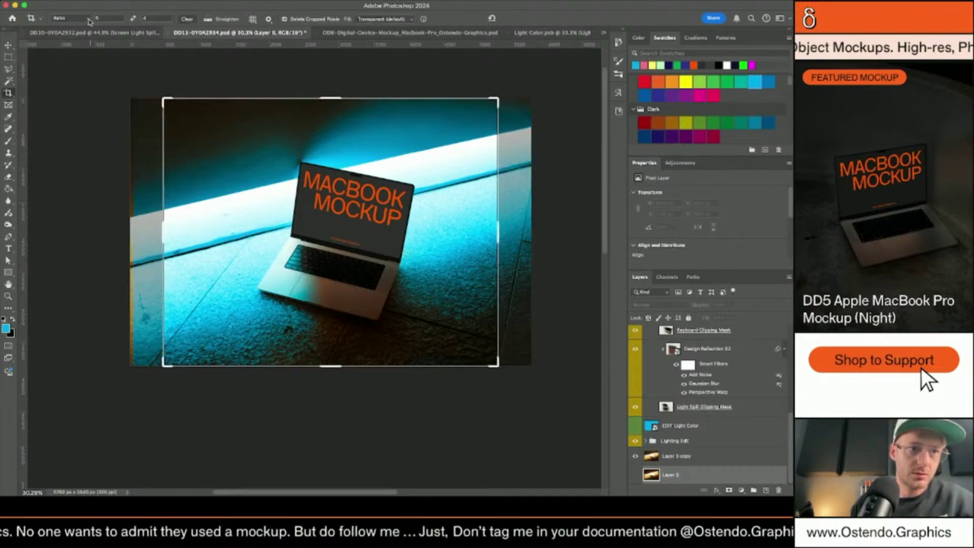
{"action": "left_click", "coordinate": [77, 32]}
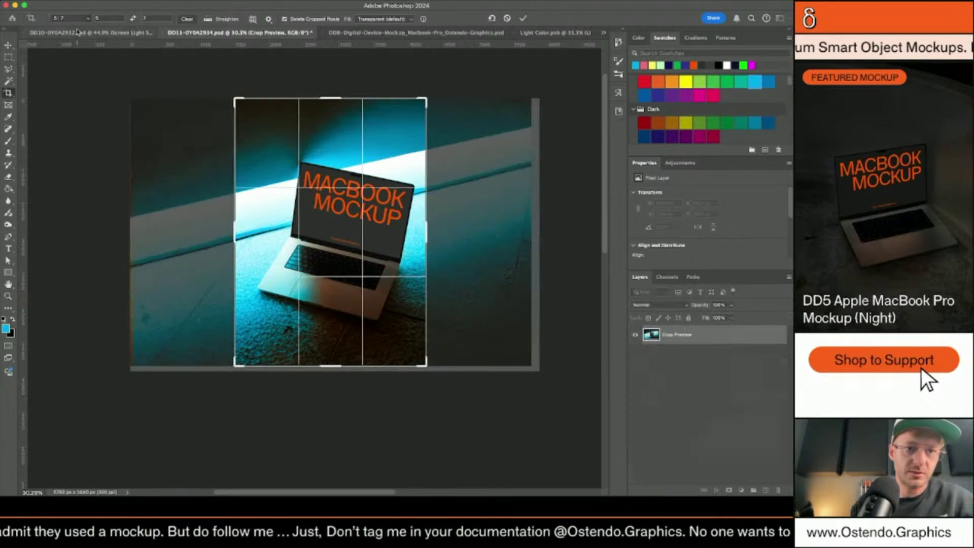
{"action": "left_click", "coordinate": [133, 18]}
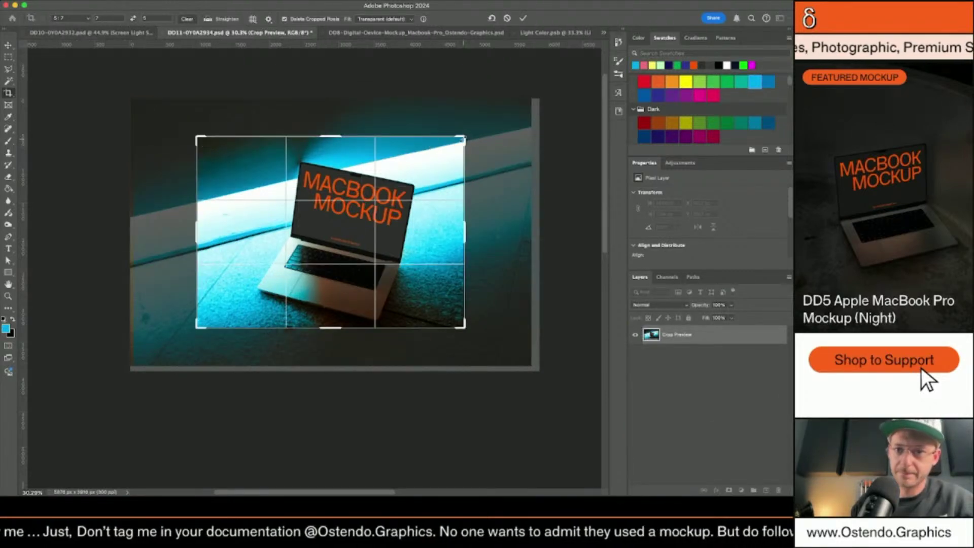
{"action": "left_click_drag", "start_coordinate": [463, 137], "coordinate": [498, 114]}
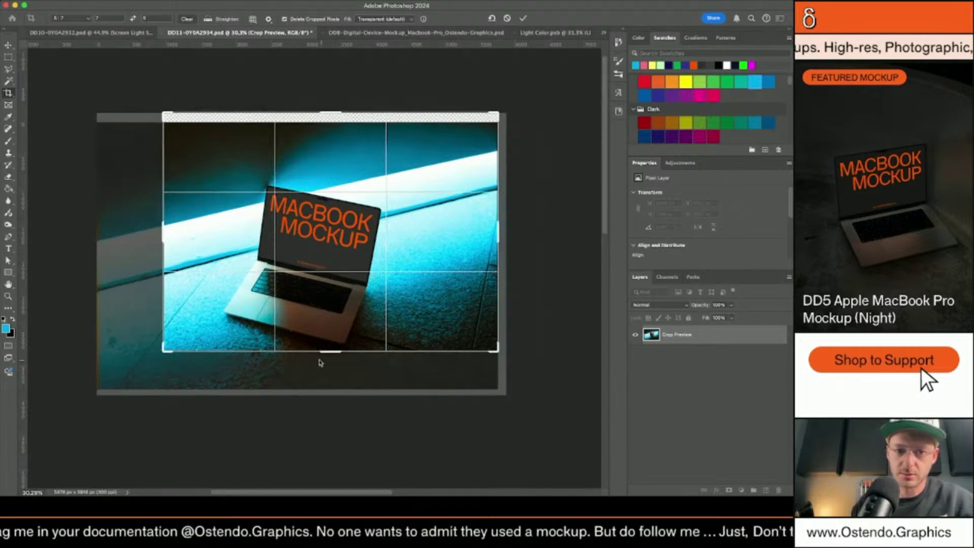
{"action": "left_click_drag", "start_coordinate": [331, 227], "coordinate": [329, 224]}
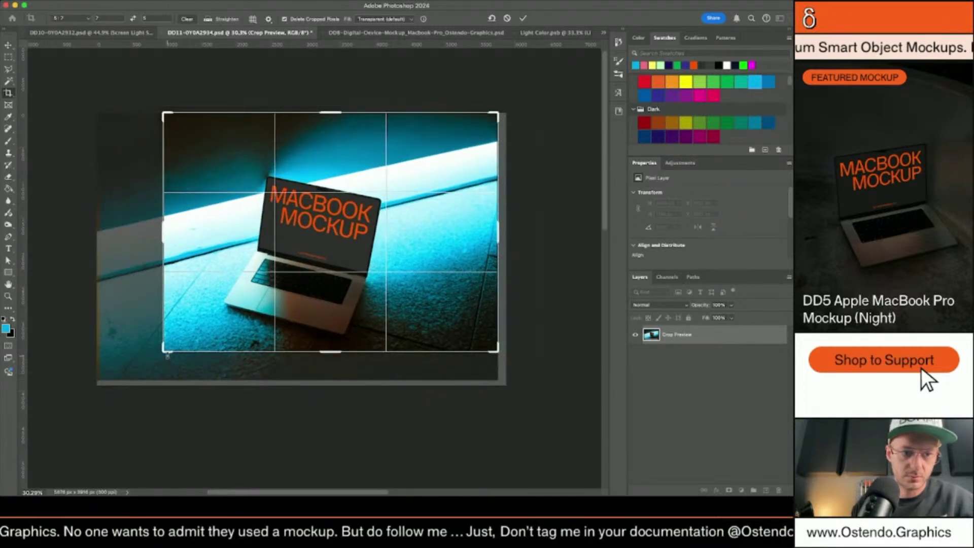
{"action": "left_click_drag", "start_coordinate": [166, 354], "coordinate": [144, 363]}
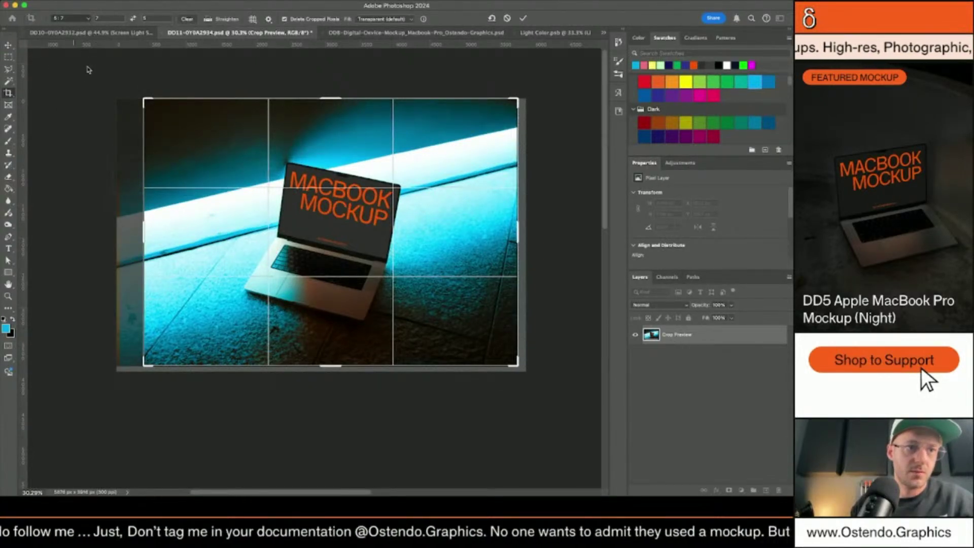
Crop the mockup to the 2:3 ratio swapped to landscape, trimming the uncoloured strip along the image's left edge and the transparent margins.
{"action": "left_click", "coordinate": [79, 86]}
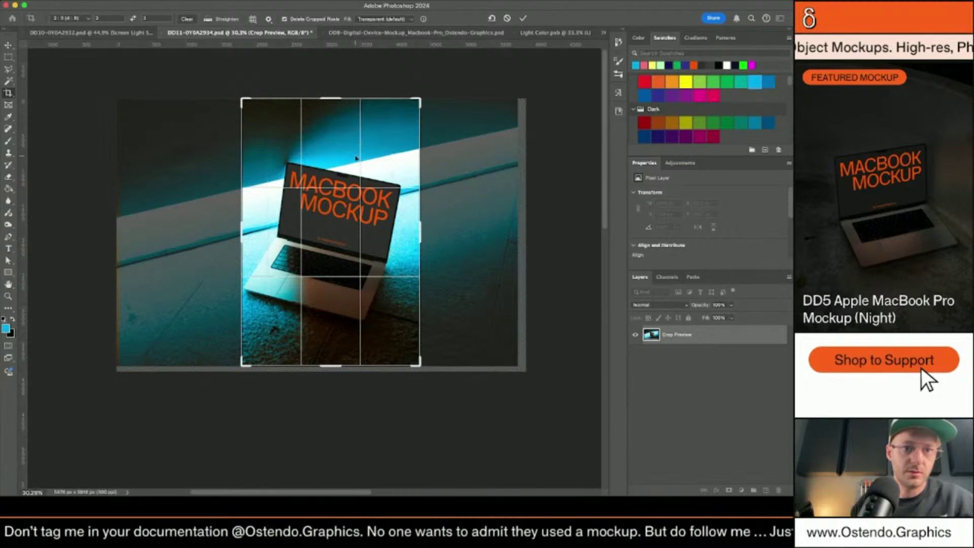
{"action": "left_click", "coordinate": [133, 18]}
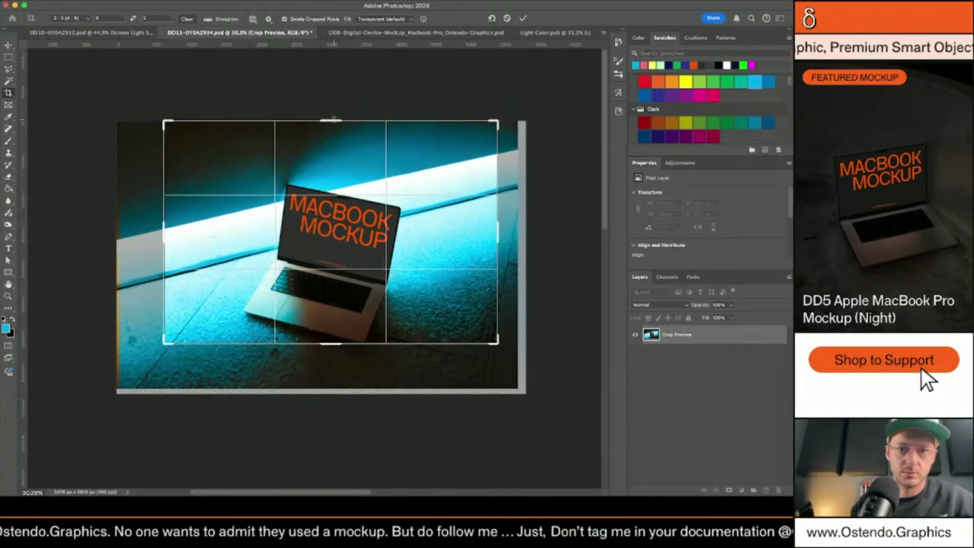
{"action": "mouse_move", "coordinate": [332, 345]}
{"action": "left_mouse_down"}
{"action": "mouse_move", "coordinate": [330, 390]}
{"action": "mouse_move", "coordinate": [331, 362]}
{"action": "left_mouse_up"}
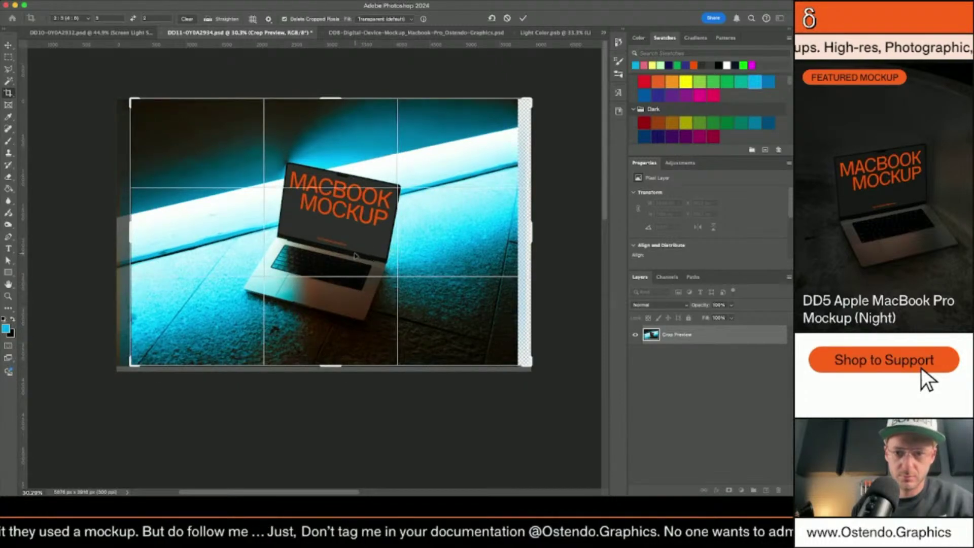
{"action": "left_click_drag", "start_coordinate": [355, 256], "coordinate": [370, 254]}
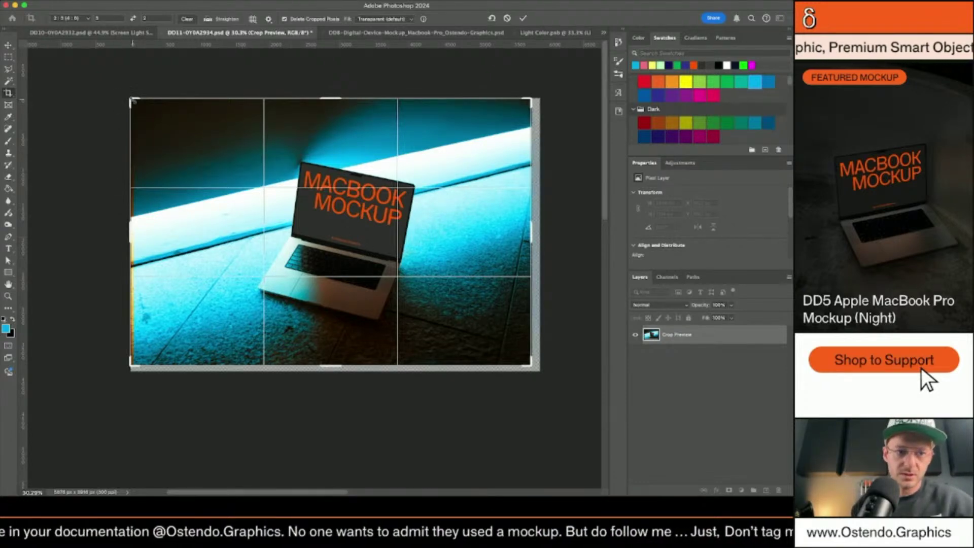
{"action": "left_click_drag", "start_coordinate": [133, 101], "coordinate": [134, 103]}
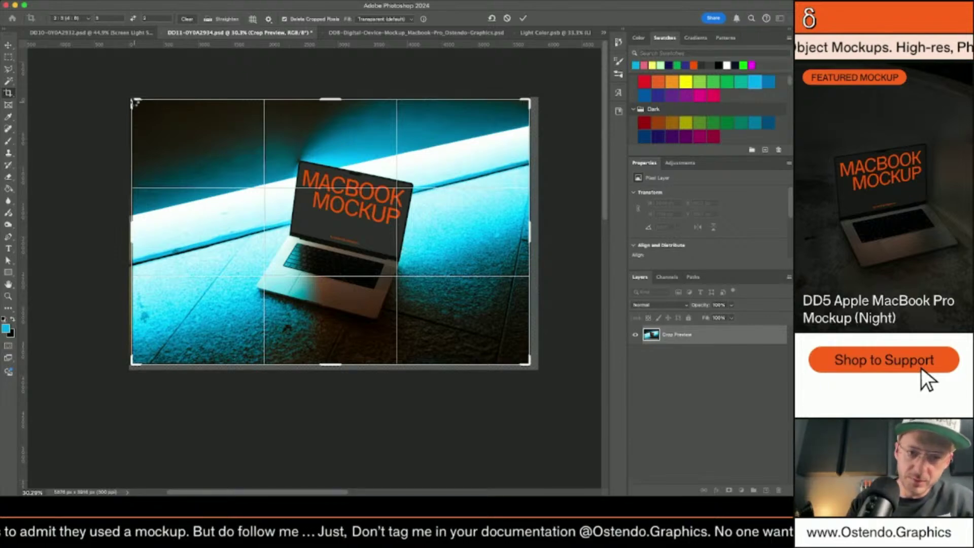
{"action": "key", "text": "Return"}
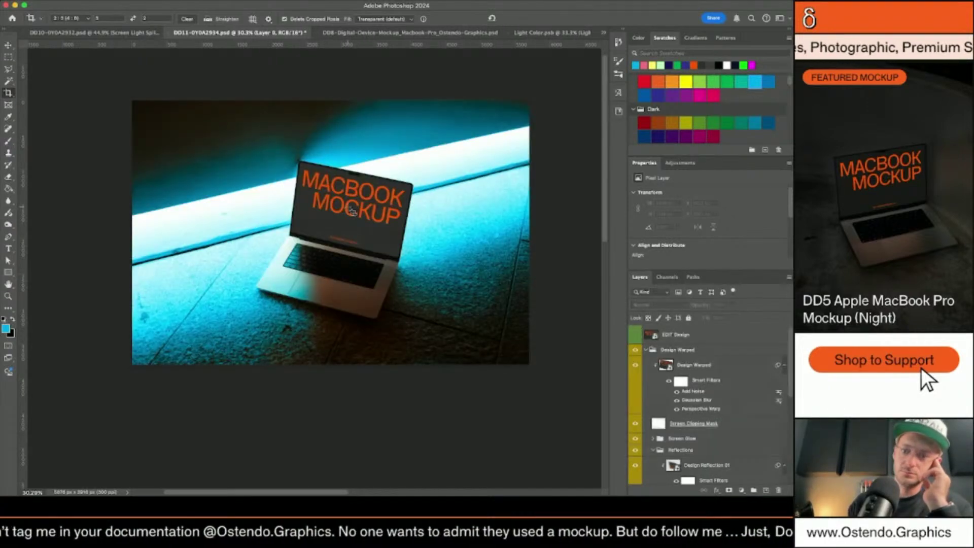
{"action": "key", "text": "v"}
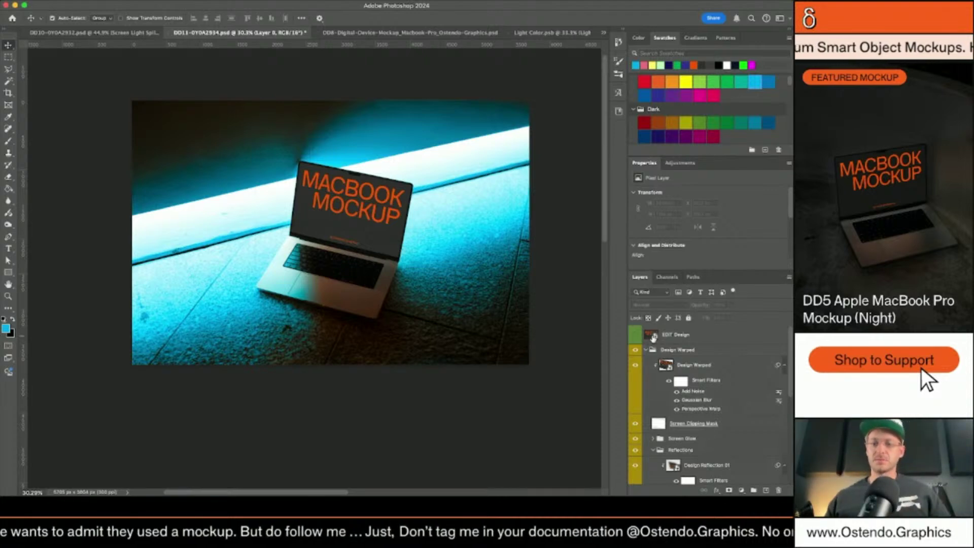
Review the layer stack from the Reflections layers through the expanded Lighting Edit group down to the base photo layers.
{"action": "scroll", "coordinate": [710, 396], "scroll_direction": "down", "scroll_amount": 10}
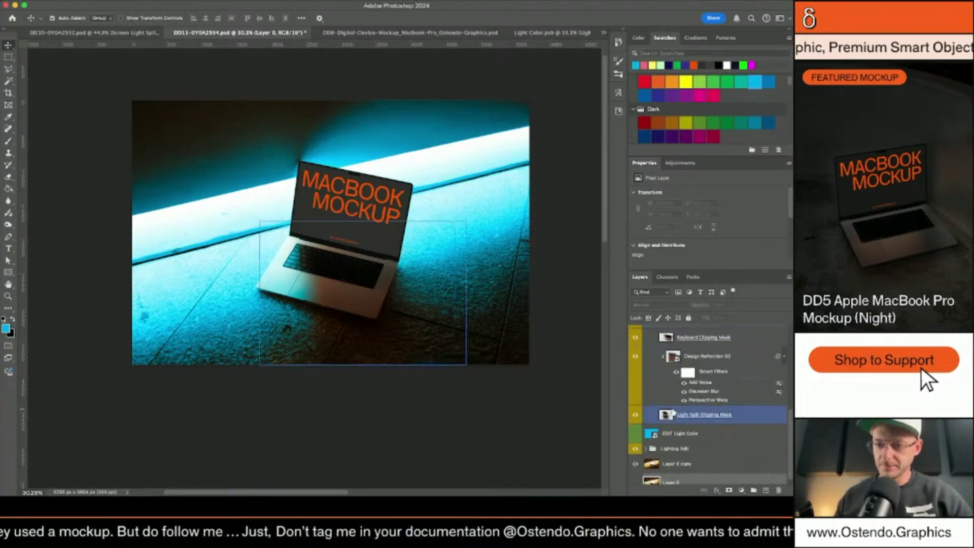
{"action": "left_click", "coordinate": [672, 408]}
{"action": "key", "text": "alt+bracketleft"}
{"action": "key", "text": "alt+bracketleft"}
{"action": "key", "text": "alt+bracketleft"}
{"action": "key", "text": "alt+bracketleft"}
{"action": "key", "text": "alt+bracketleft"}
{"action": "key", "text": "alt+bracketleft"}
{"action": "key", "text": "alt+bracketleft"}
{"action": "key", "text": "alt+bracketleft"}
{"action": "key", "text": "alt+bracketleft"}
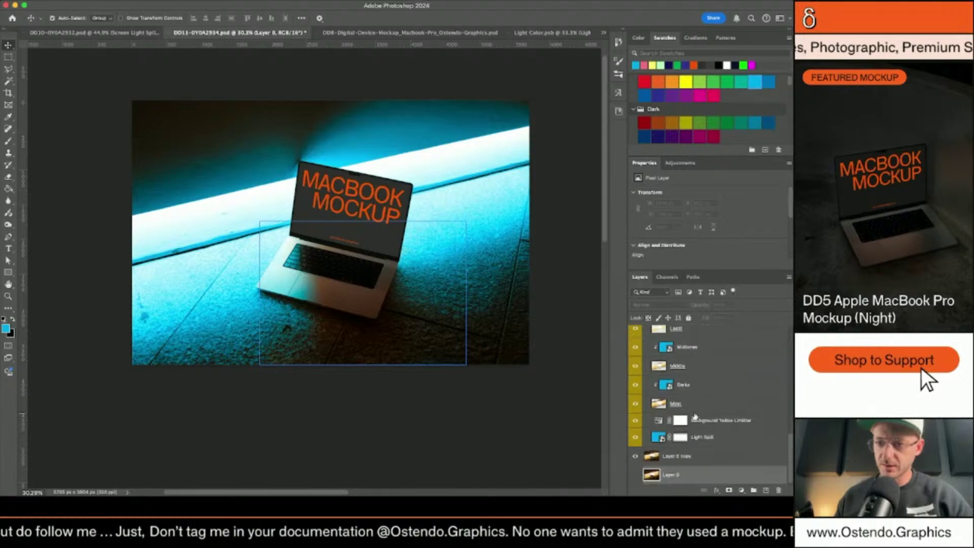
{"action": "key", "text": "alt+bracketright"}
{"action": "key", "text": "alt+bracketright"}
{"action": "key", "text": "alt+bracketright"}
{"action": "key", "text": "alt+bracketright"}
{"action": "key", "text": "alt+bracketright"}
{"action": "key", "text": "alt+bracketright"}
{"action": "key", "text": "alt+bracketright"}
{"action": "key", "text": "alt+bracketright"}
{"action": "key", "text": "alt+bracketright"}
{"action": "key", "text": "alt+bracketright"}
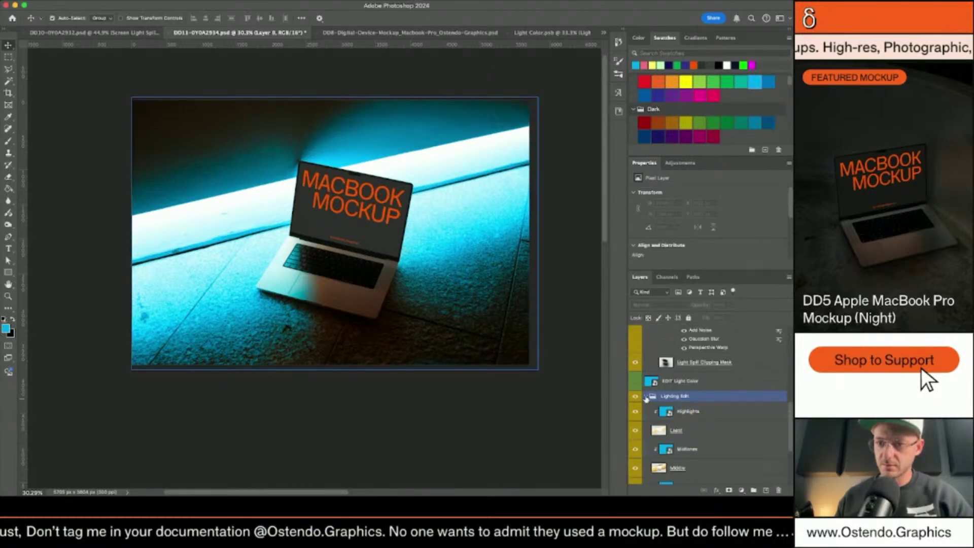
{"action": "key", "text": "alt+bracketright"}
{"action": "key", "text": "alt+bracketright"}
Recolour the EDIT Design artwork with a light yellow background and cyan text, save it, and return to the angled laptop mockup.
{"action": "double_click", "coordinate": [652, 339]}
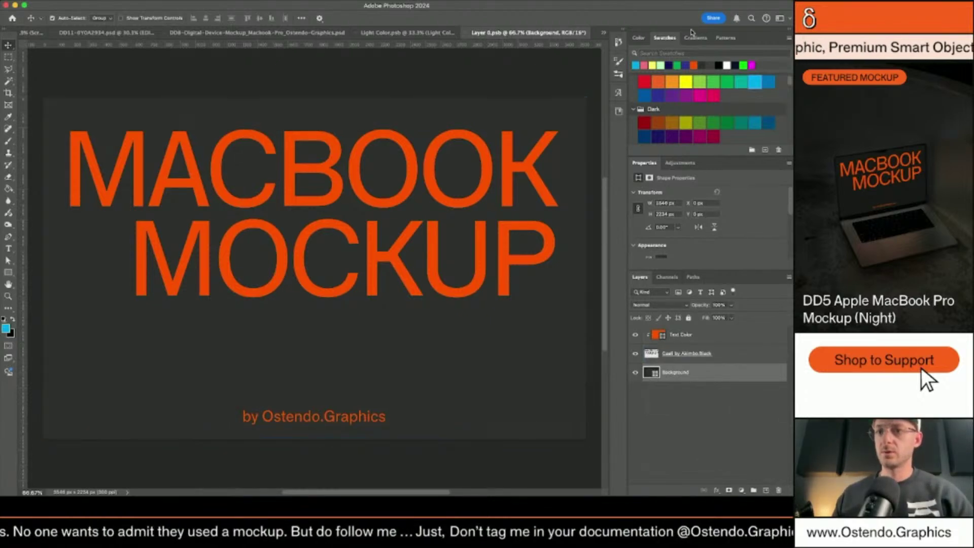
{"action": "left_click", "coordinate": [653, 65]}
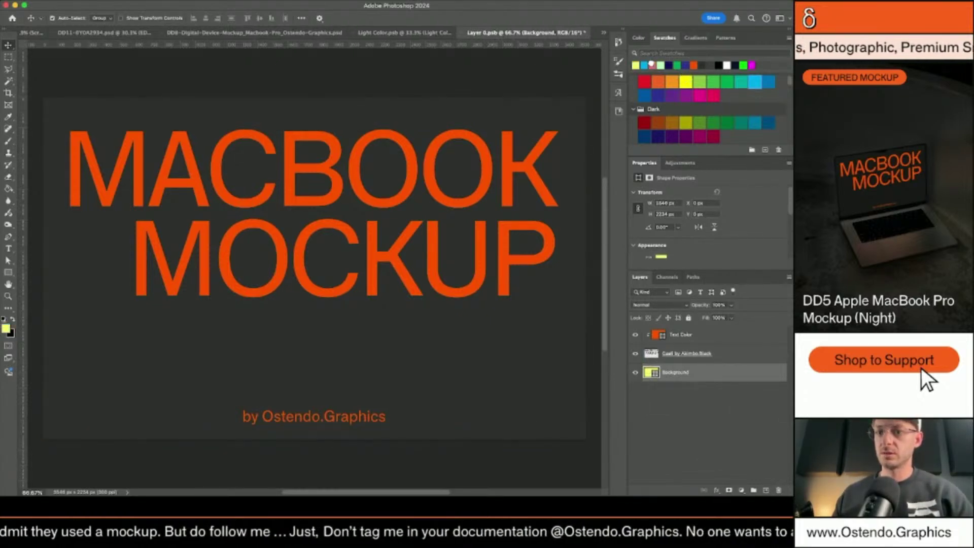
{"action": "key", "text": "alt+bracketright"}
{"action": "key", "text": "alt+bracketright"}
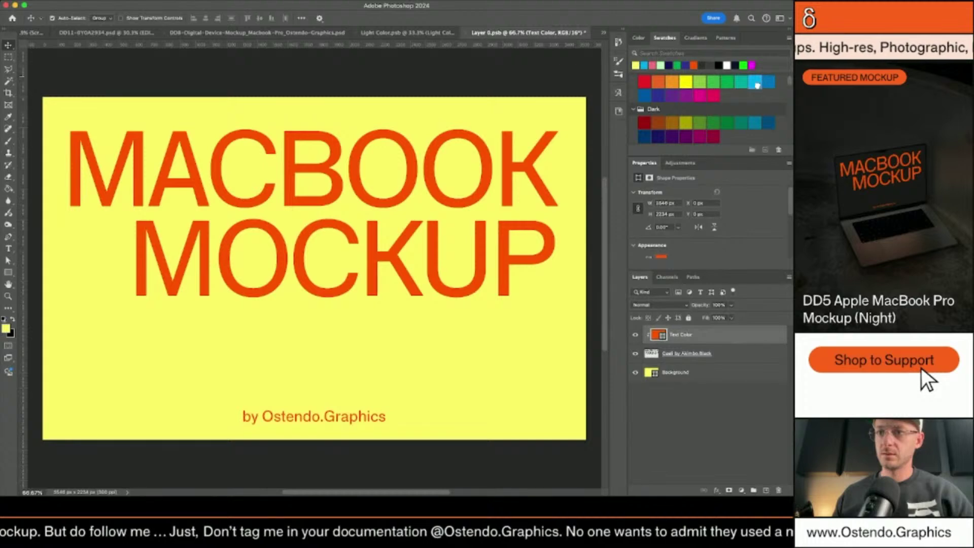
{"action": "left_click", "coordinate": [757, 84]}
{"action": "key", "text": "ctrl+s"}
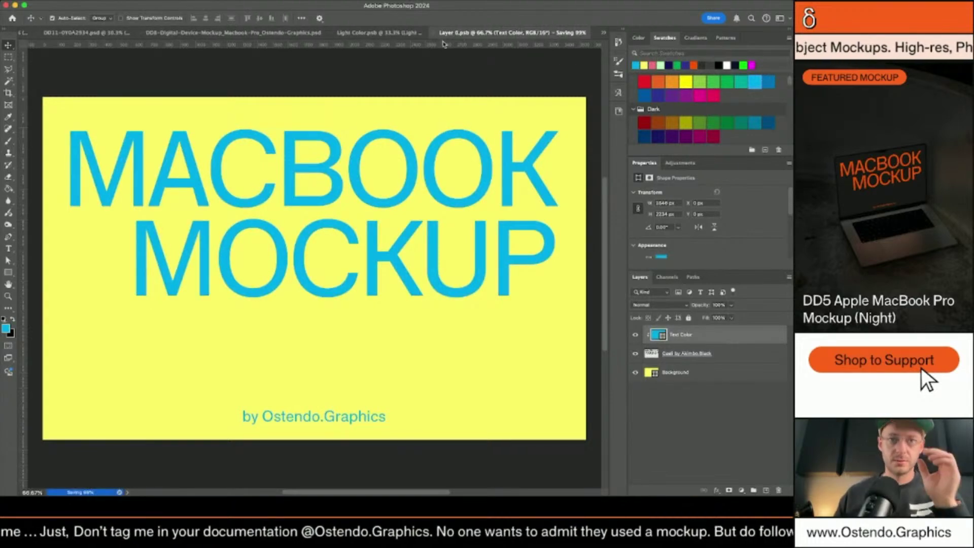
{"action": "left_click", "coordinate": [243, 34]}
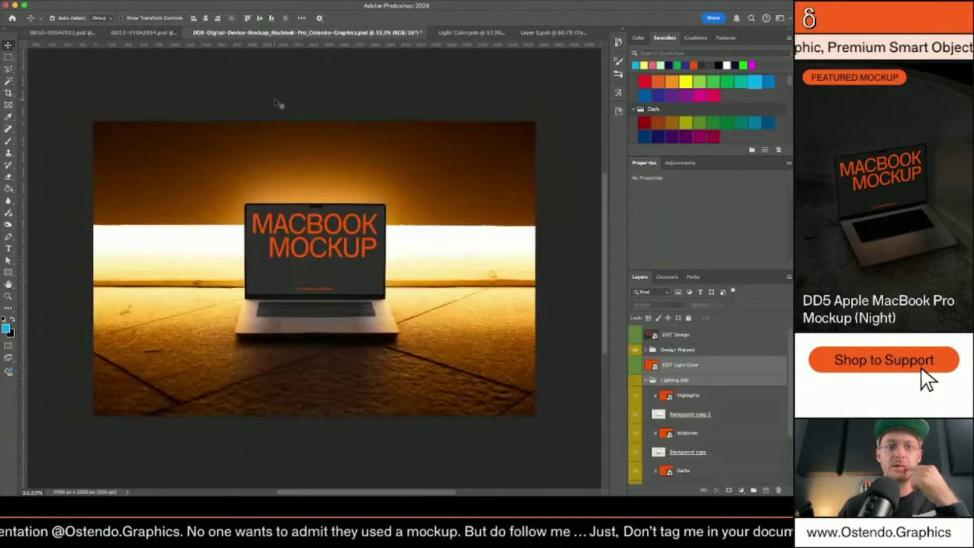
{"action": "left_click", "coordinate": [144, 33]}
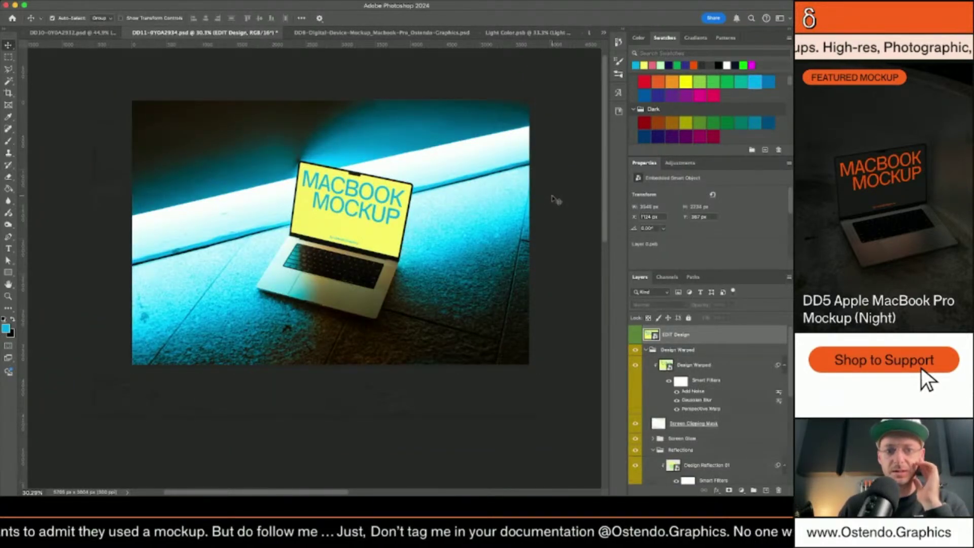
Rename the Layer 0 copy layer as Background and give it a red colour label.
{"action": "left_click", "coordinate": [662, 373]}
{"action": "left_click", "coordinate": [663, 425]}
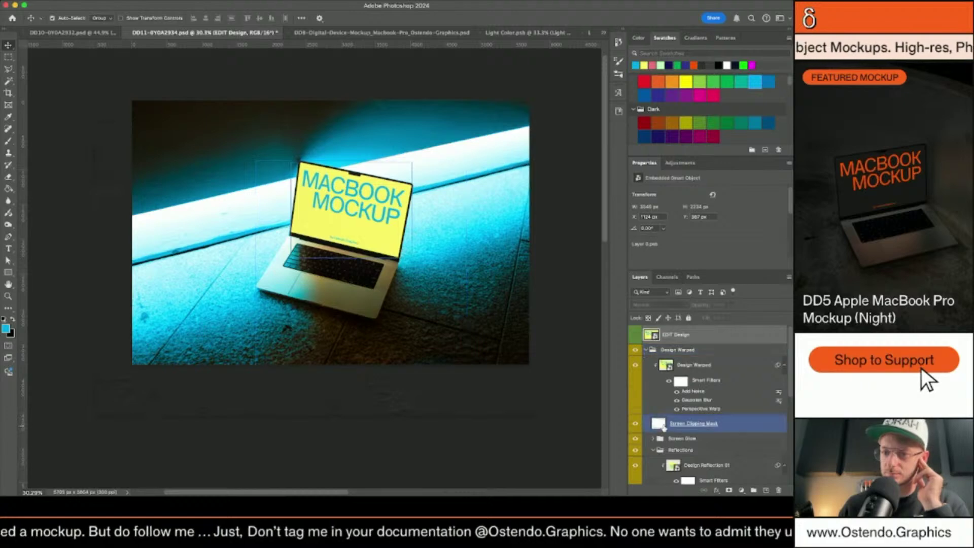
{"action": "scroll", "coordinate": [663, 428], "scroll_direction": "down", "scroll_amount": 8}
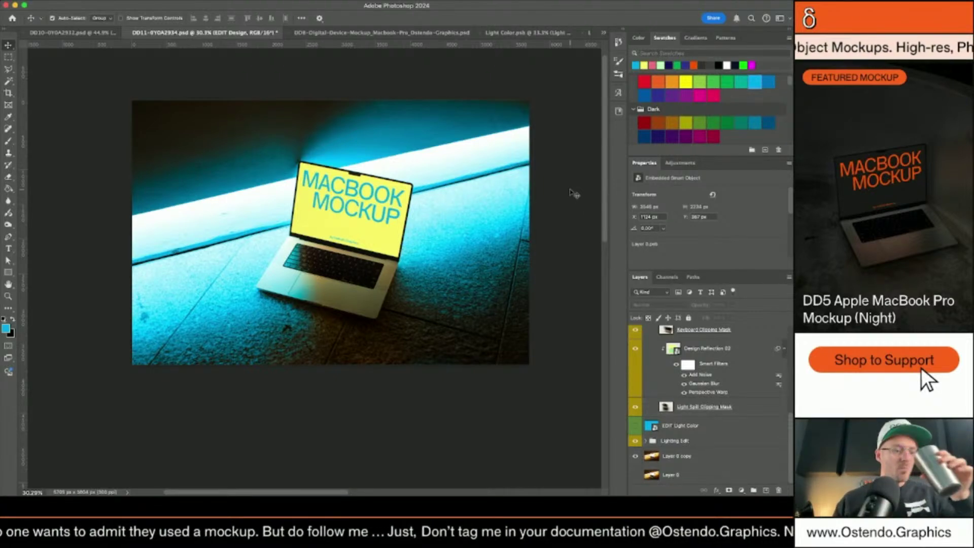
{"action": "left_click", "coordinate": [697, 378]}
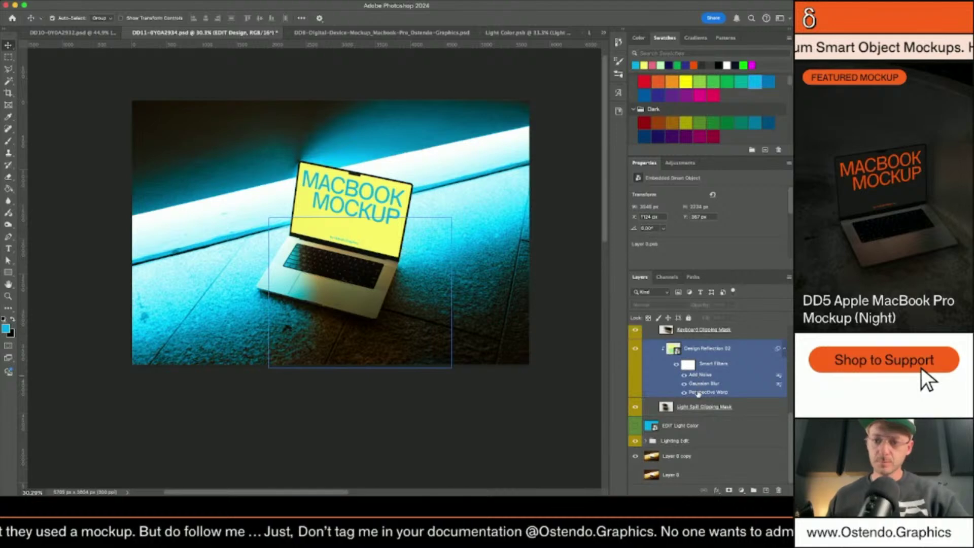
{"action": "left_click", "coordinate": [697, 456]}
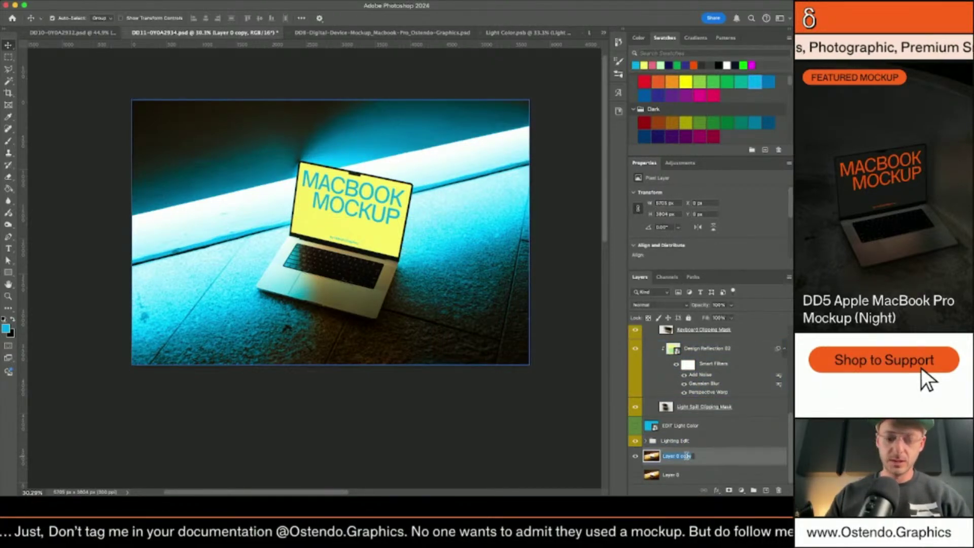
{"action": "key", "text": "BackSpace"}
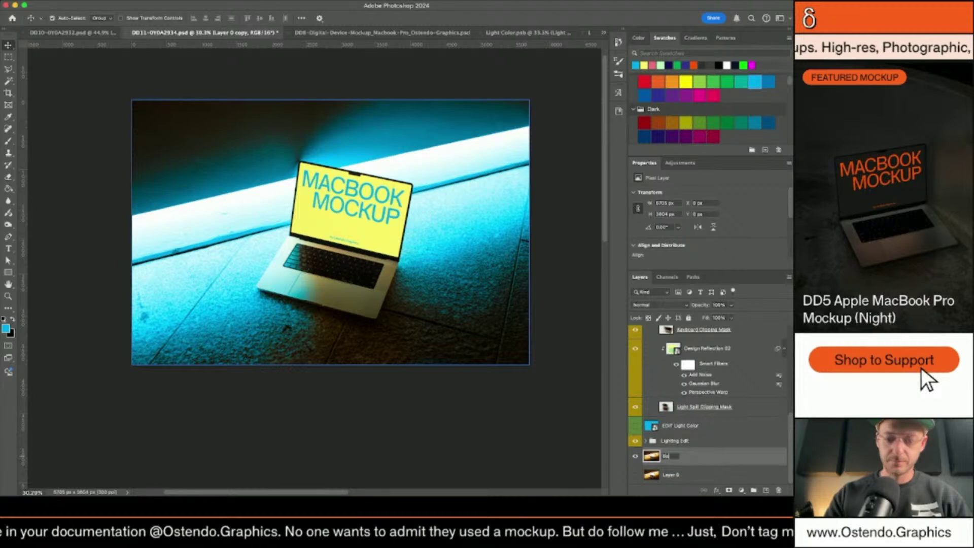
{"action": "type", "text": "Background"}
{"action": "key", "text": "Return"}
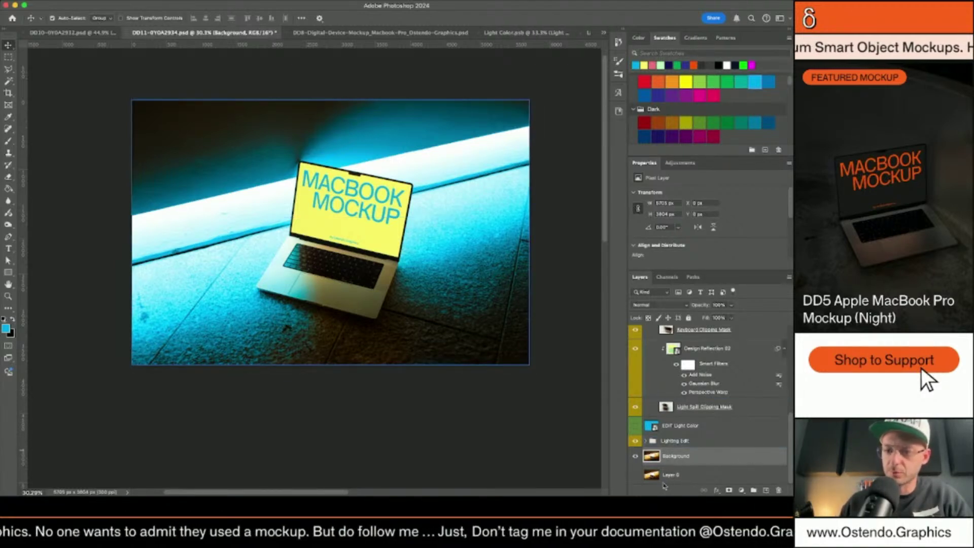
{"action": "left_click", "coordinate": [709, 440]}
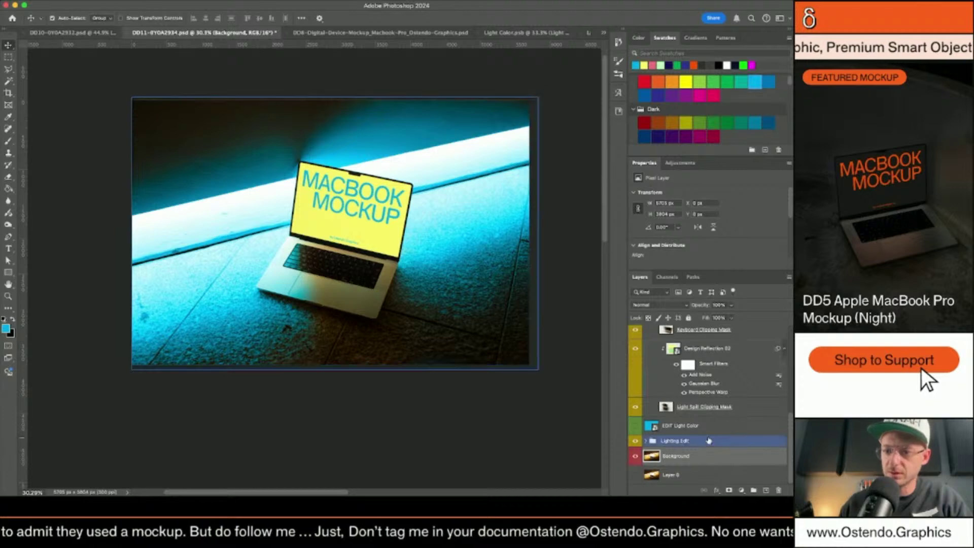
Collapse the Reflections group and its parent Design Warped group to tidy the layer stack.
{"action": "left_click", "coordinate": [662, 407]}
{"action": "scroll", "coordinate": [652, 407], "scroll_direction": "up", "scroll_amount": 5}
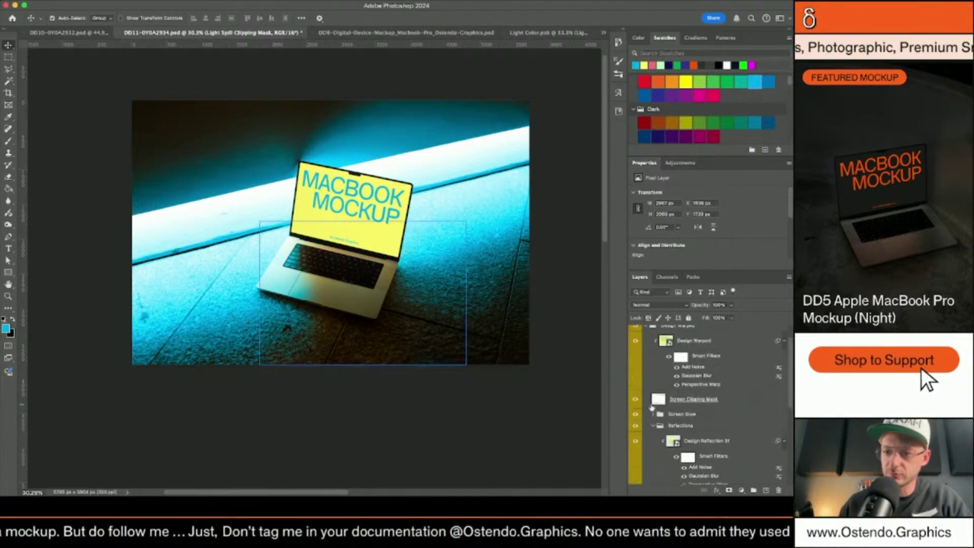
{"action": "left_click", "coordinate": [647, 351]}
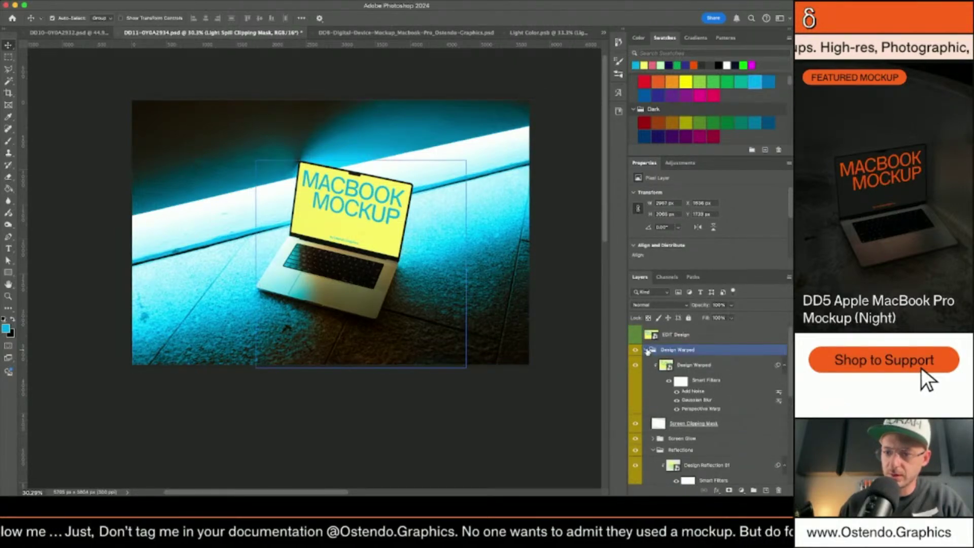
{"action": "scroll", "coordinate": [654, 406], "scroll_direction": "down", "scroll_amount": 3}
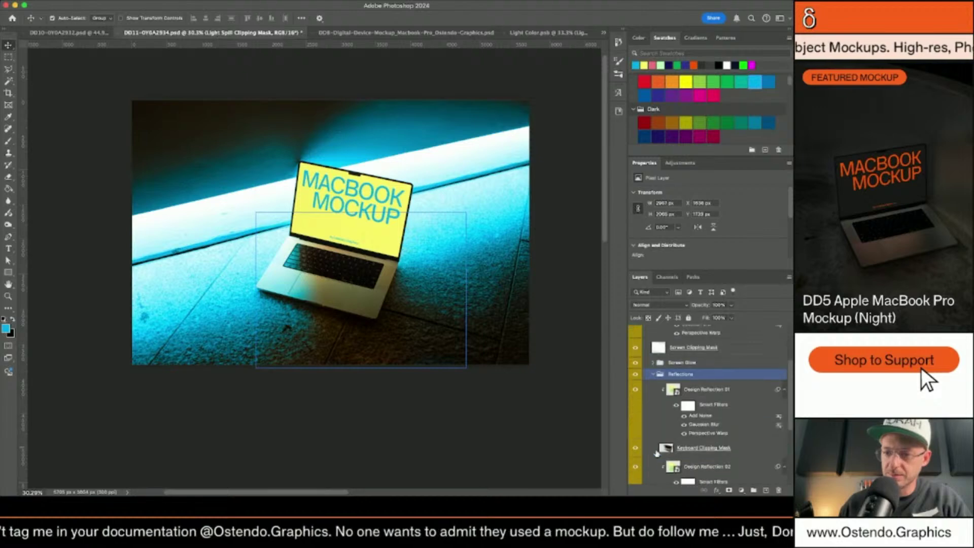
{"action": "left_click", "coordinate": [659, 436]}
{"action": "scroll", "coordinate": [657, 446], "scroll_direction": "down", "scroll_amount": 2}
{"action": "scroll", "coordinate": [655, 455], "scroll_direction": "up", "scroll_amount": 4}
{"action": "left_click", "coordinate": [657, 451]}
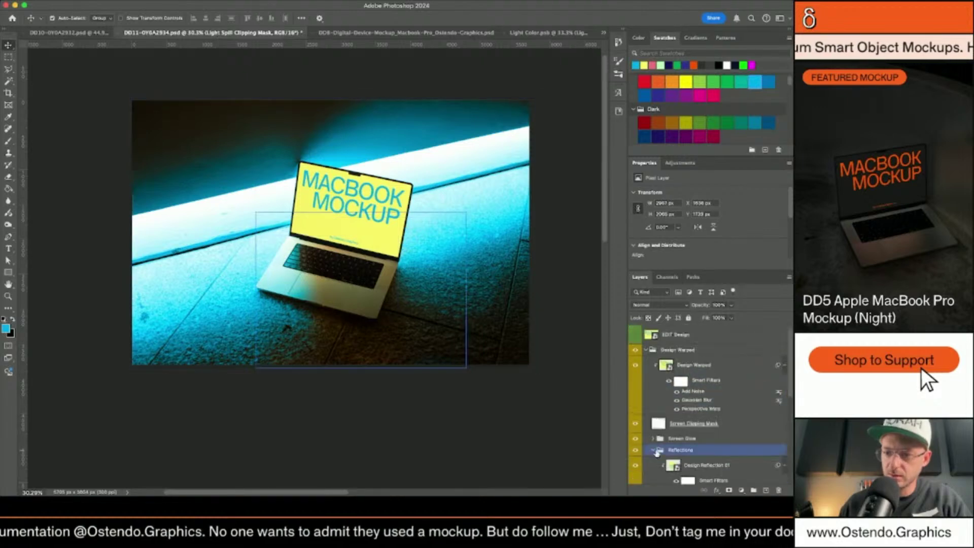
{"action": "left_click", "coordinate": [646, 350], "text": "alt"}
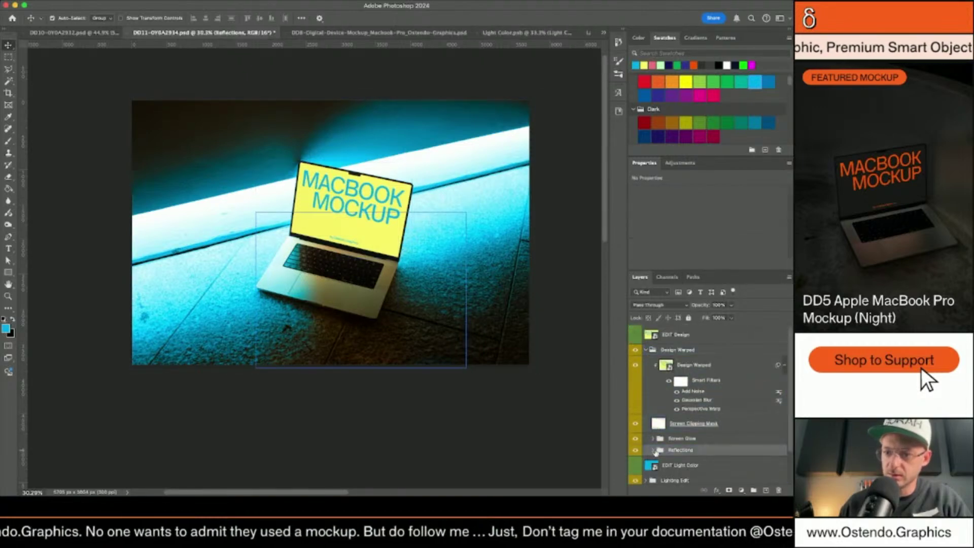
{"action": "left_click", "coordinate": [647, 351]}
{"action": "left_click", "coordinate": [654, 350]}
{"action": "left_click", "coordinate": [647, 351]}
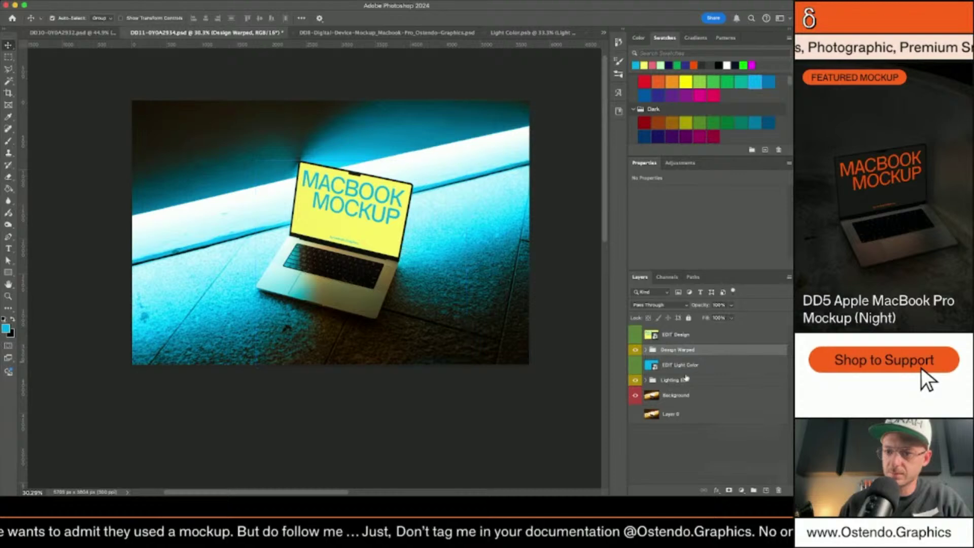
Delete the leftover Layer 0 and save the mockup with a locked Background layer as DD11-Digital-Device-Mockup_Macbook-Pro_Ostendo-Graphics.psd.
{"action": "left_click", "coordinate": [696, 416]}
{"action": "key", "text": "Delete"}
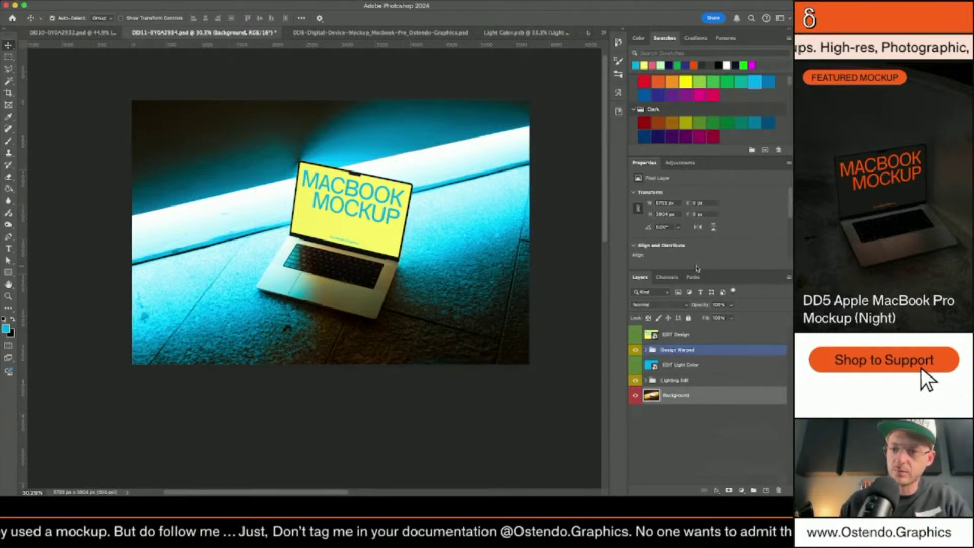
{"action": "left_click", "coordinate": [704, 444]}
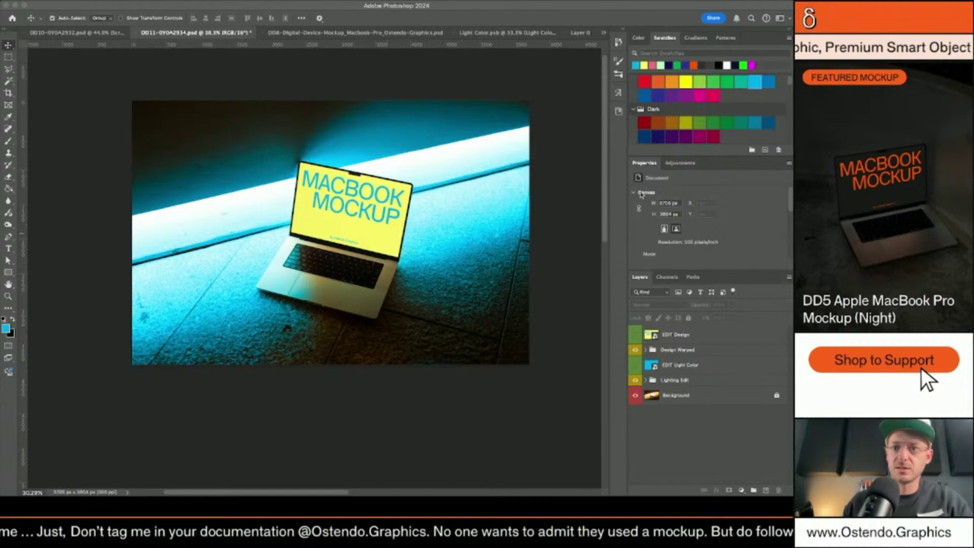
{"action": "left_click", "coordinate": [482, 222]}
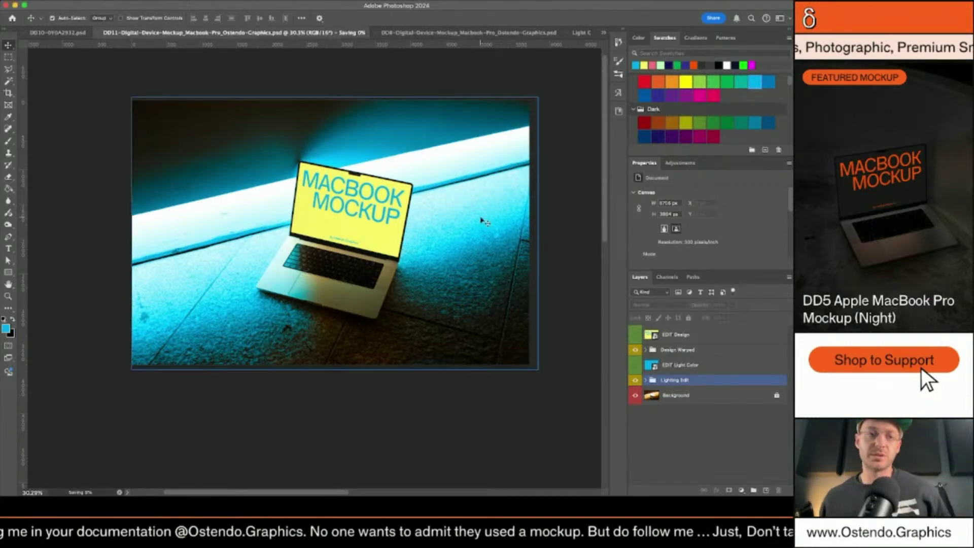
Inspect the laptop screen and the blue-lit floor texture beside the laptop at close range.
{"action": "scroll", "coordinate": [424, 159], "scroll_direction": "up", "scroll_amount": 5}
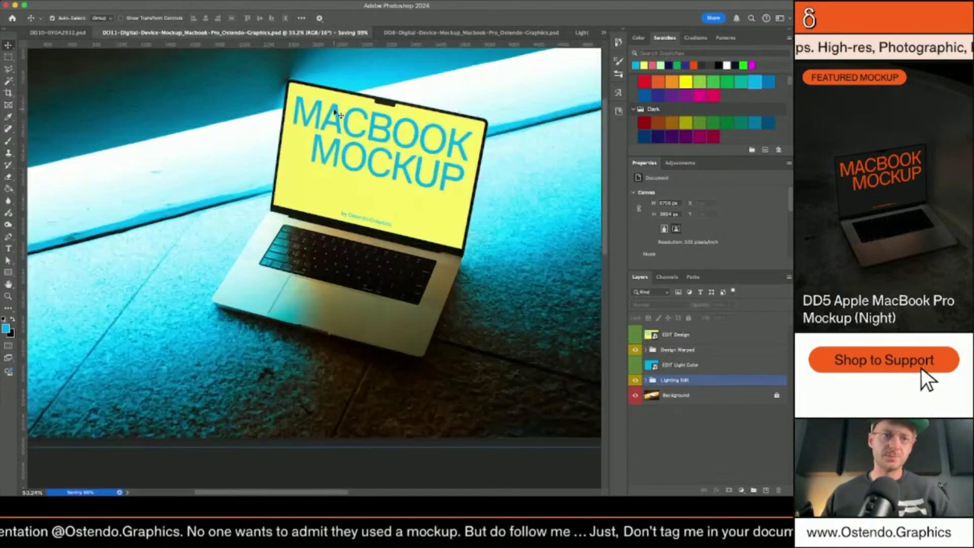
{"action": "left_click", "coordinate": [337, 114]}
{"action": "scroll", "coordinate": [337, 114], "scroll_direction": "down", "scroll_amount": 10}
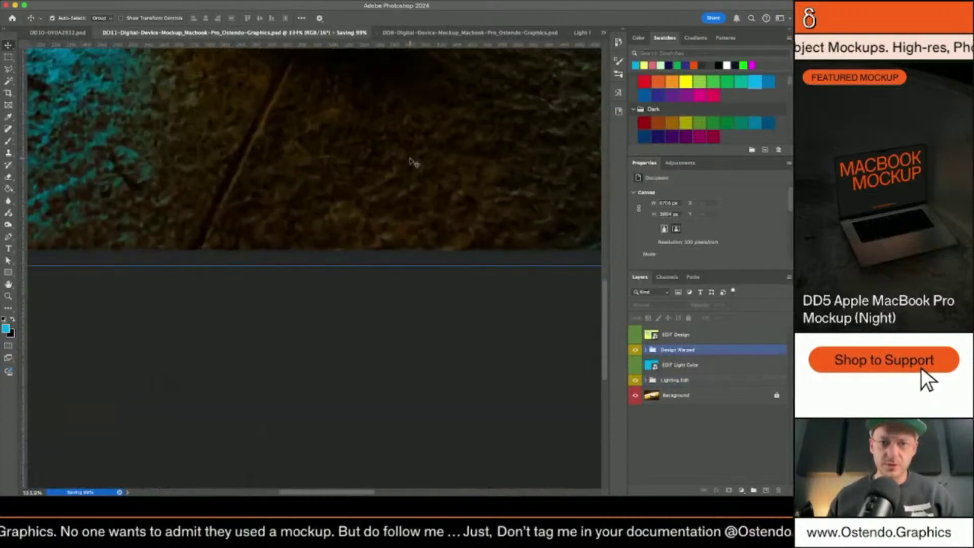
{"action": "scroll", "coordinate": [178, 142], "scroll_direction": "up", "scroll_amount": 5}
{"action": "scroll", "coordinate": [177, 142], "scroll_direction": "right", "scroll_amount": 3}
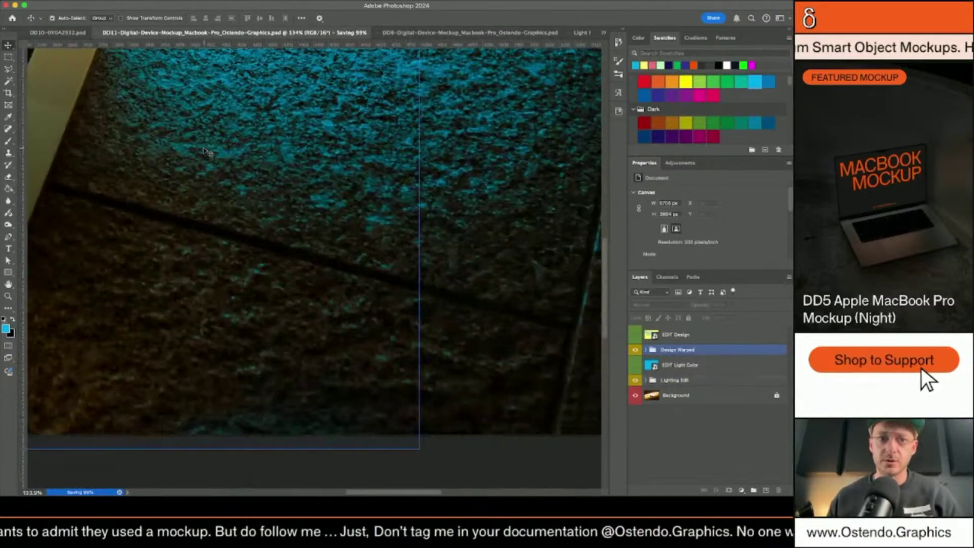
{"action": "left_click", "coordinate": [205, 150]}
{"action": "scroll", "coordinate": [208, 149], "scroll_direction": "up", "scroll_amount": 4}
{"action": "scroll", "coordinate": [208, 148], "scroll_direction": "left", "scroll_amount": 10}
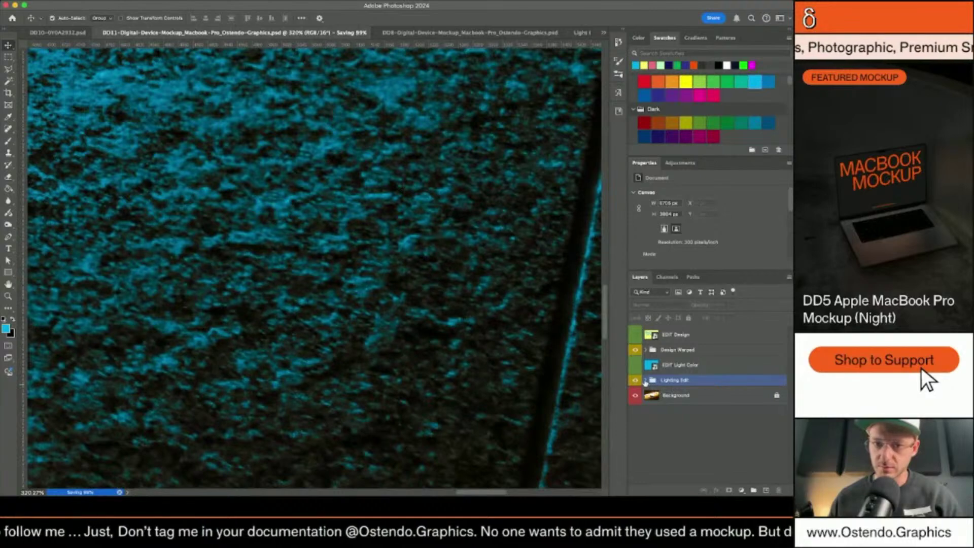
Expand the Lighting Edit group and toggle the Most and Middle layers to examine their effect on the floor texture.
{"action": "left_click", "coordinate": [645, 380]}
{"action": "left_click", "coordinate": [659, 394]}
{"action": "left_click", "coordinate": [660, 450]}
{"action": "scroll", "coordinate": [660, 445], "scroll_direction": "down", "scroll_amount": 3}
{"action": "left_click", "coordinate": [659, 440]}
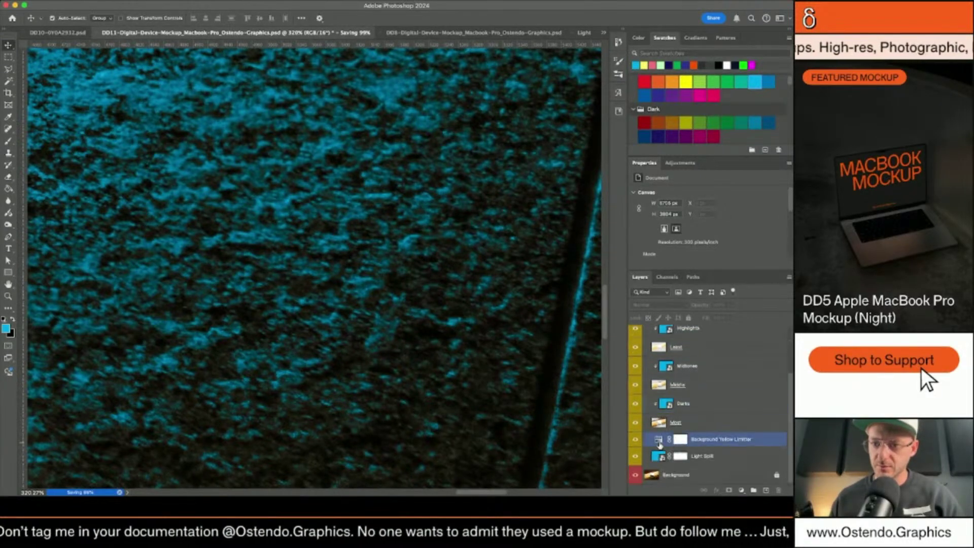
{"action": "left_click", "coordinate": [654, 424]}
{"action": "left_click", "coordinate": [636, 424]}
{"action": "left_click", "coordinate": [635, 424]}
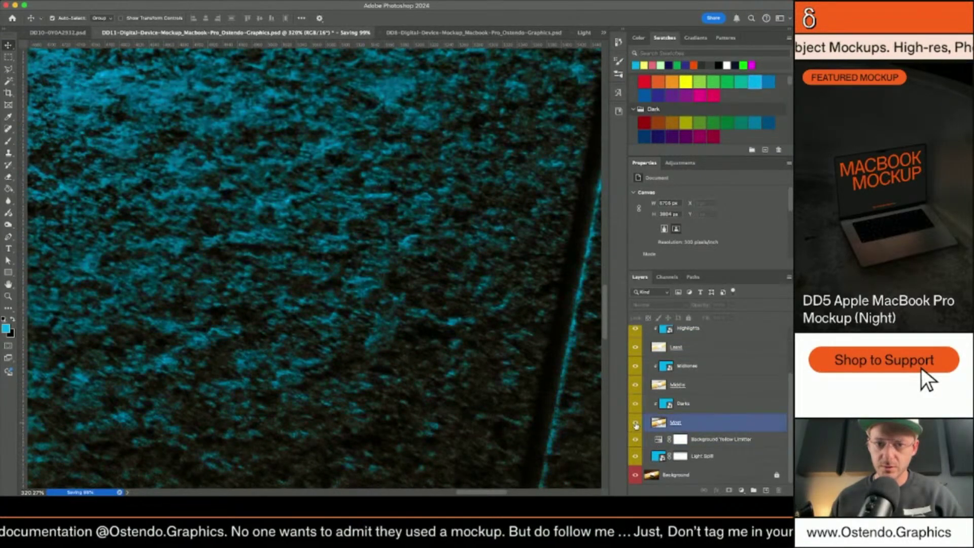
{"action": "left_click", "coordinate": [635, 386]}
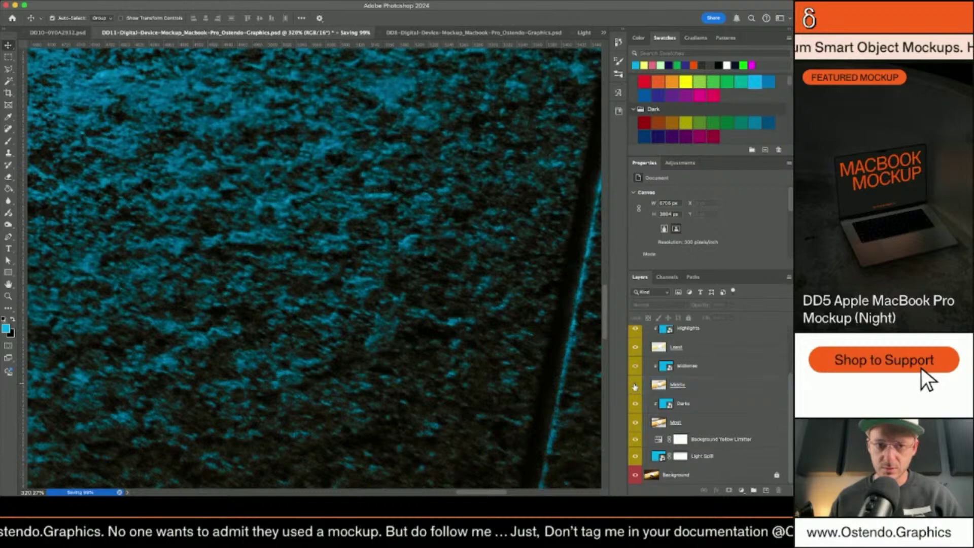
Examine how the blue light fades into the dark floor around the tile joint, from pixel level out to a wider view.
{"action": "scroll", "coordinate": [425, 351], "scroll_direction": "down", "scroll_amount": 3}
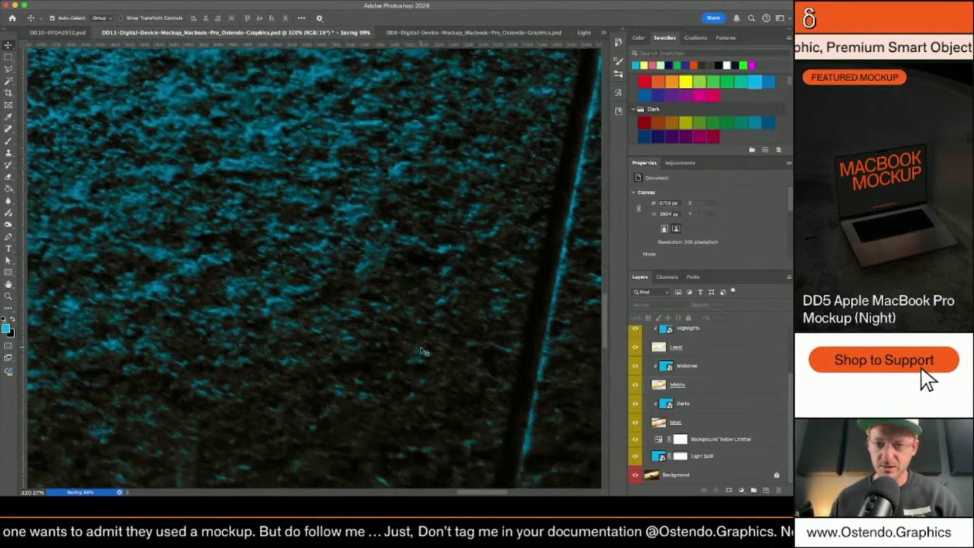
{"action": "scroll", "coordinate": [424, 351], "scroll_direction": "down", "scroll_amount": 2}
{"action": "scroll", "coordinate": [373, 229], "scroll_direction": "up", "scroll_amount": 5}
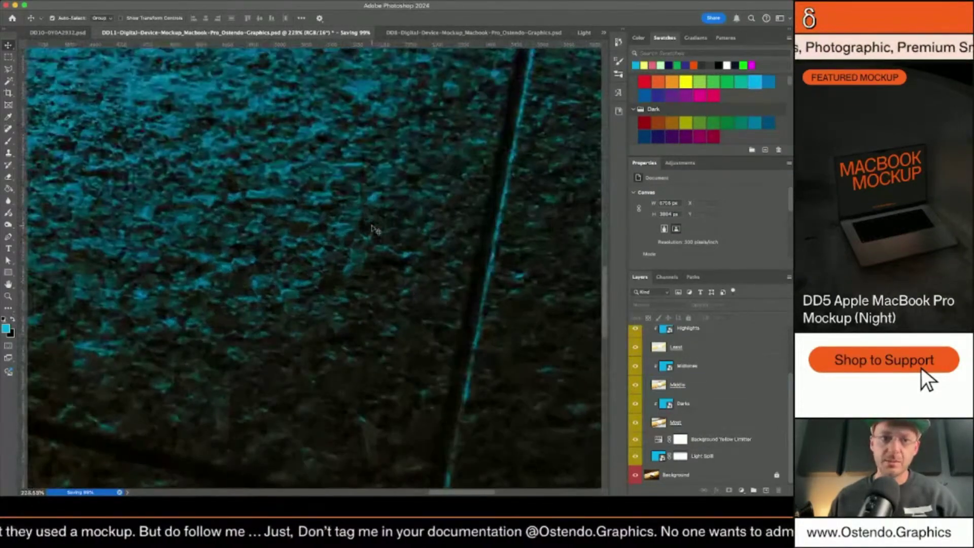
{"action": "scroll", "coordinate": [373, 229], "scroll_direction": "up", "scroll_amount": 4}
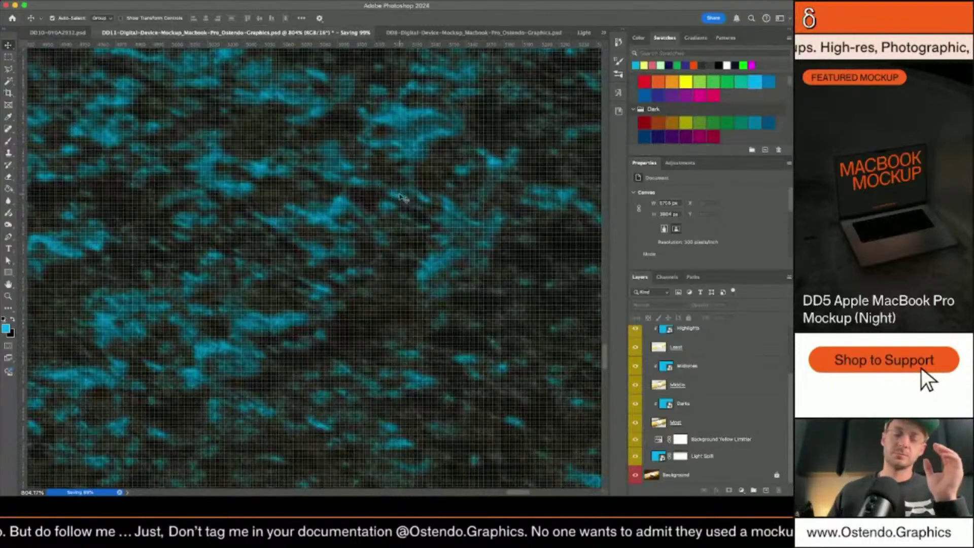
{"action": "scroll", "coordinate": [402, 198], "scroll_direction": "down", "scroll_amount": 3}
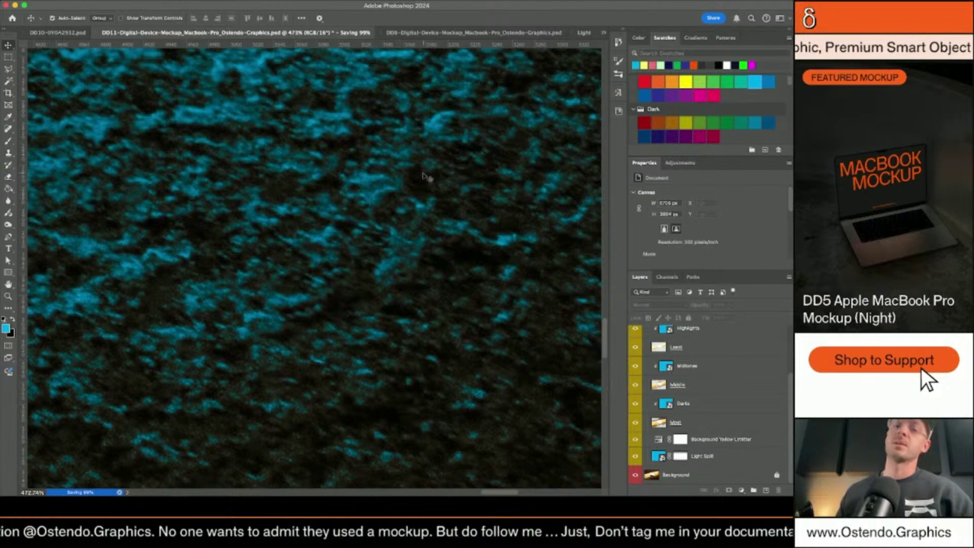
{"action": "scroll", "coordinate": [309, 244], "scroll_direction": "down", "scroll_amount": 4}
{"action": "scroll", "coordinate": [296, 256], "scroll_direction": "down", "scroll_amount": 4}
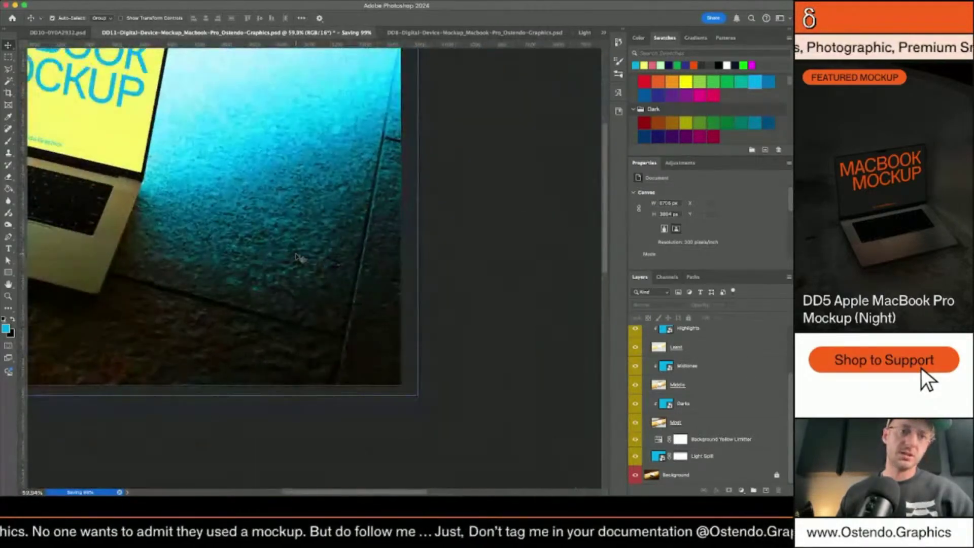
{"action": "scroll", "coordinate": [298, 256], "scroll_direction": "up", "scroll_amount": 4}
{"action": "scroll", "coordinate": [299, 219], "scroll_direction": "down", "scroll_amount": 5}
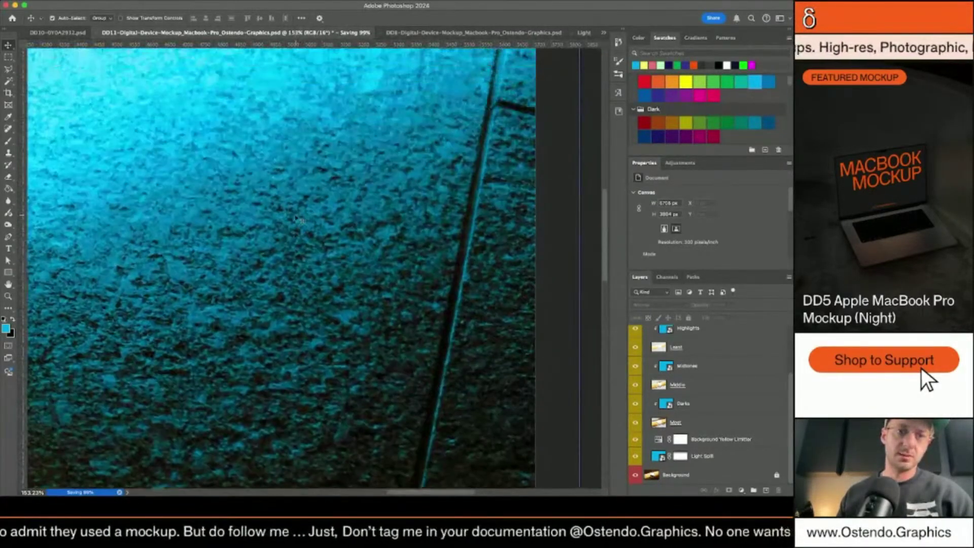
Collapse the Lighting Edit group in the DD11 mockup, save the file and check the whole composition.
{"action": "scroll", "coordinate": [308, 221], "scroll_direction": "left", "scroll_amount": 3}
{"action": "scroll", "coordinate": [308, 222], "scroll_direction": "down", "scroll_amount": 1}
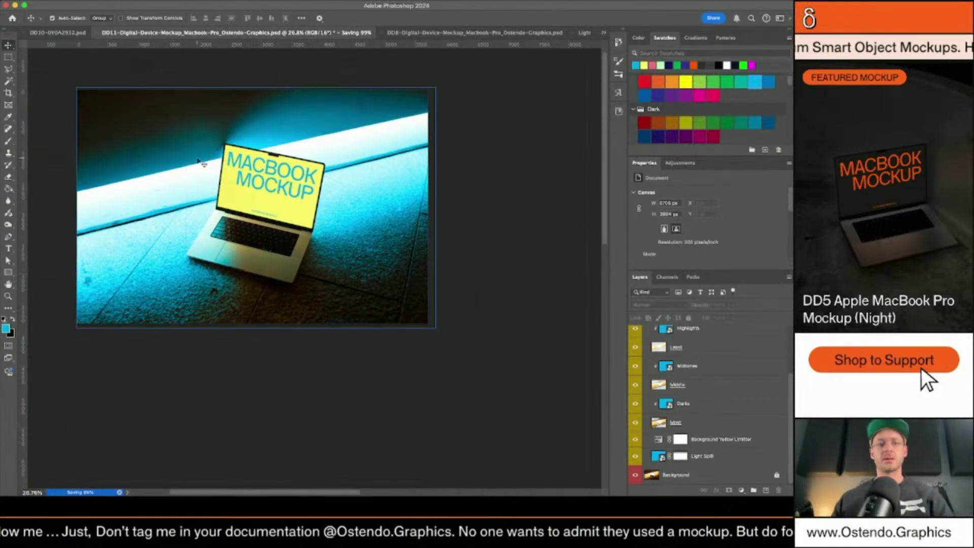
{"action": "scroll", "coordinate": [201, 163], "scroll_direction": "up", "scroll_amount": 2}
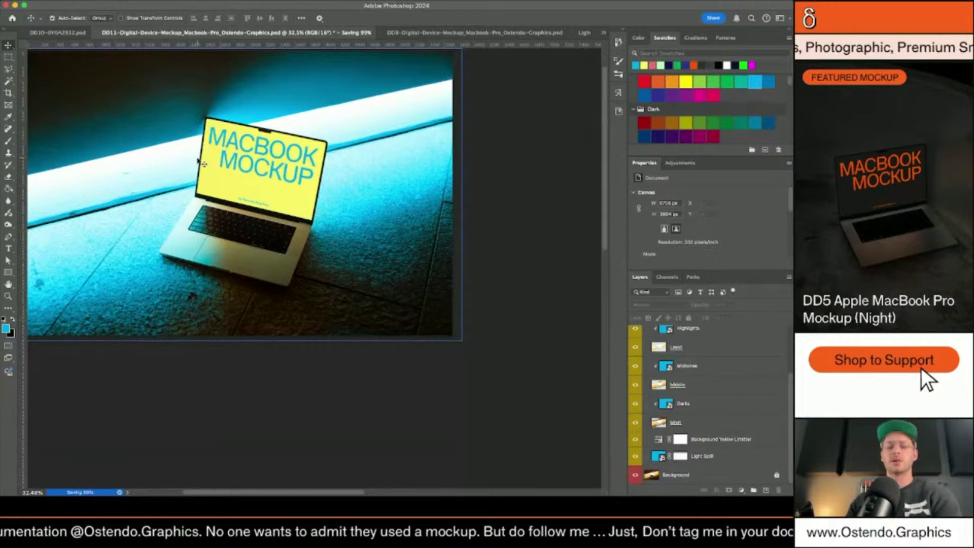
{"action": "scroll", "coordinate": [203, 164], "scroll_direction": "left", "scroll_amount": 1}
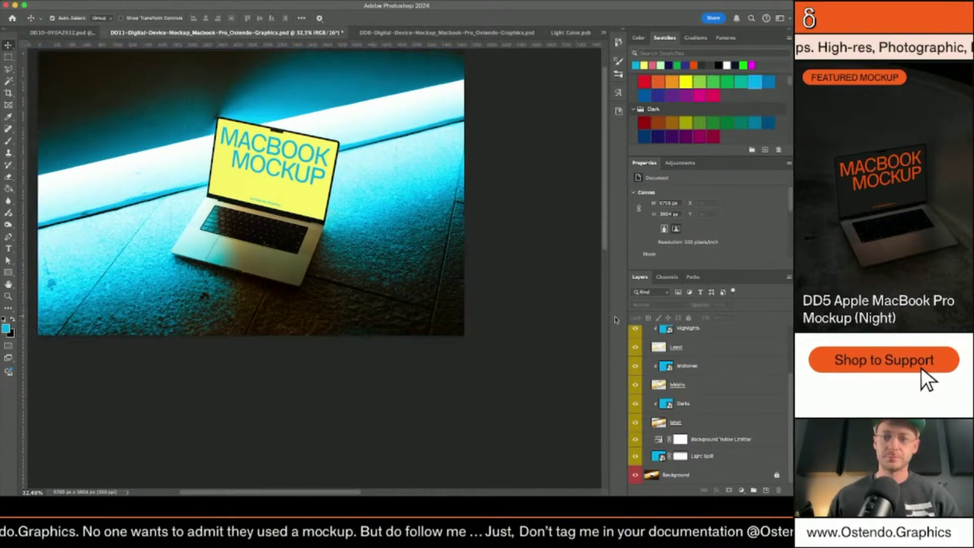
{"action": "scroll", "coordinate": [657, 365], "scroll_direction": "up", "scroll_amount": 3}
{"action": "left_click", "coordinate": [646, 382]}
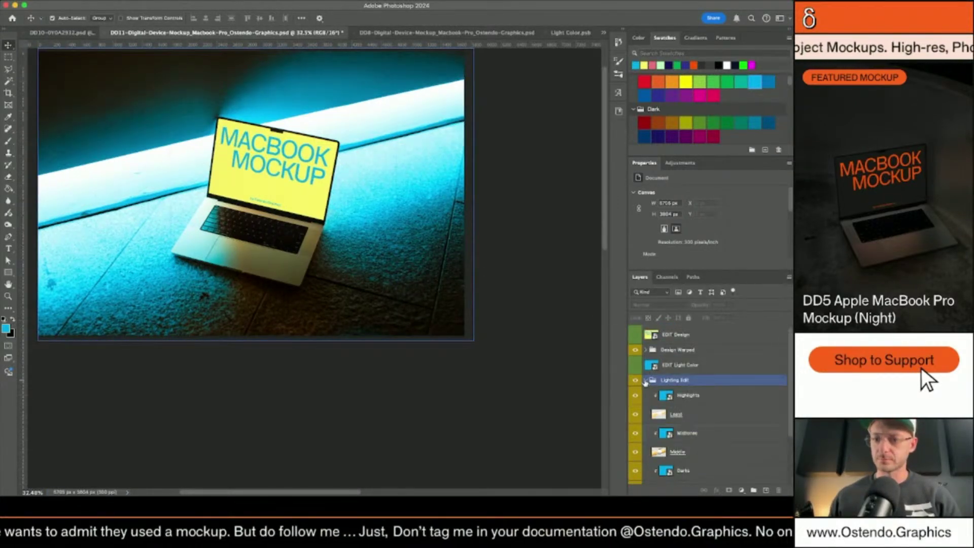
{"action": "left_click", "coordinate": [646, 380]}
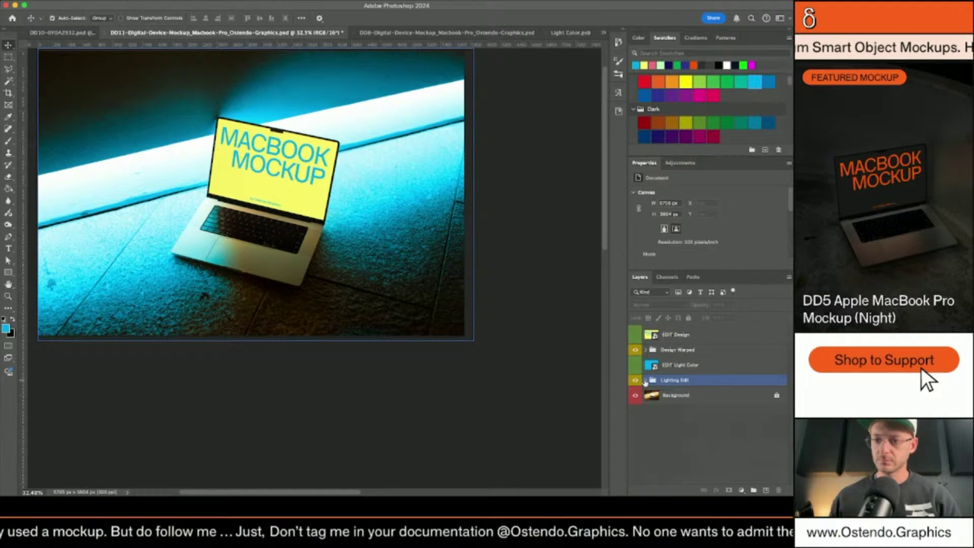
{"action": "key", "text": "super+s"}
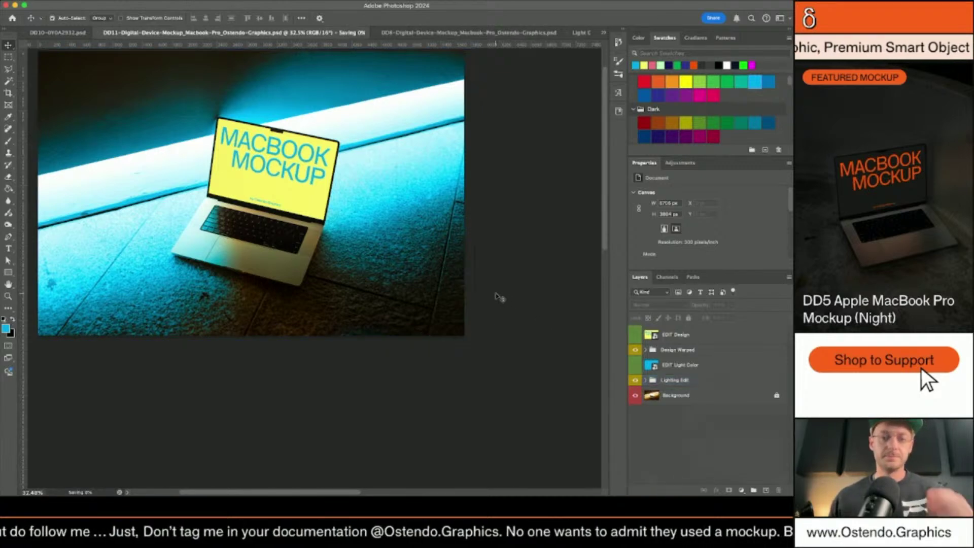
{"action": "scroll", "coordinate": [496, 298], "scroll_direction": "left", "scroll_amount": 5}
{"action": "scroll", "coordinate": [495, 298], "scroll_direction": "up", "scroll_amount": 3}
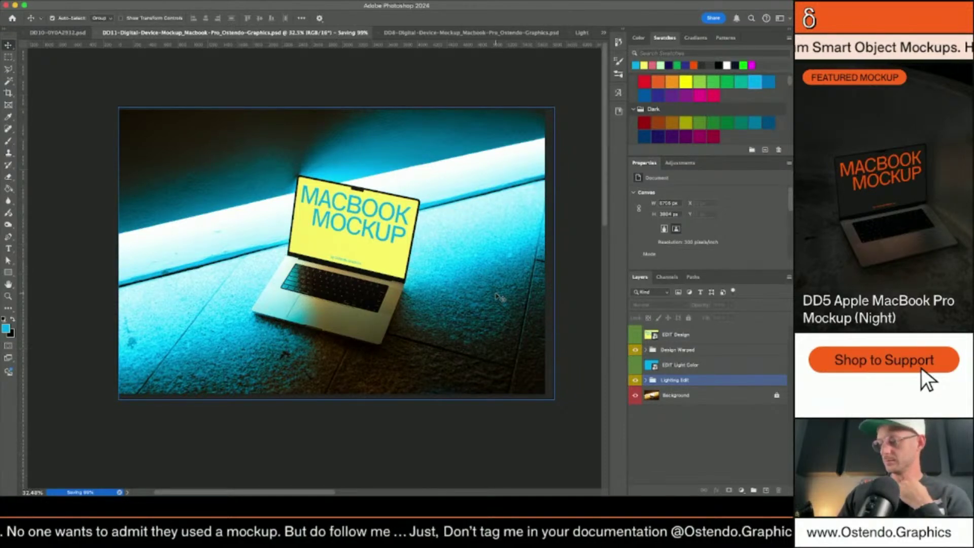
{"action": "left_click", "coordinate": [90, 172]}
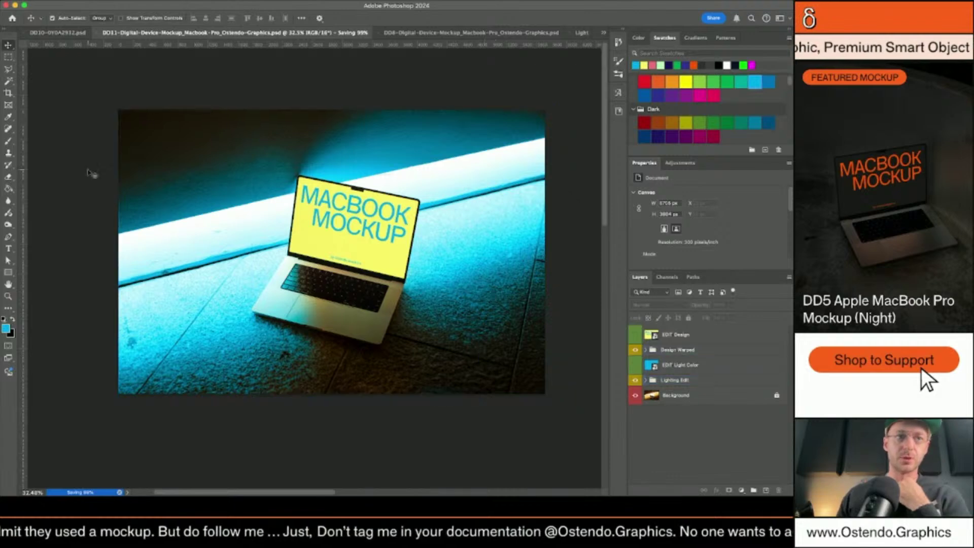
Switch to the DD10 document, collapse its Reflections and Design Warped groups, and select Layer 0 copy.
{"action": "left_click", "coordinate": [67, 33]}
{"action": "scroll", "coordinate": [355, 223], "scroll_direction": "down", "scroll_amount": 3}
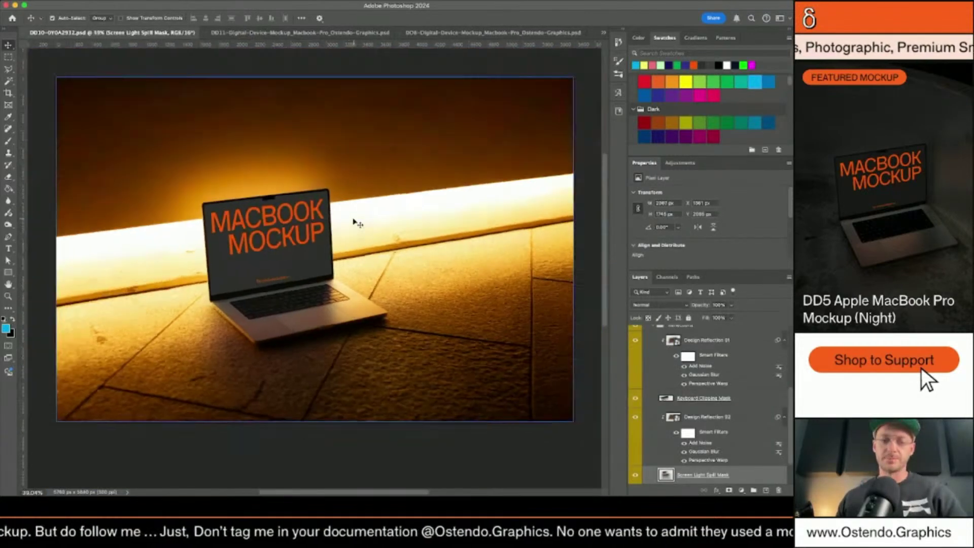
{"action": "left_click", "coordinate": [660, 377]}
{"action": "left_click", "coordinate": [652, 360]}
{"action": "left_click", "coordinate": [659, 376]}
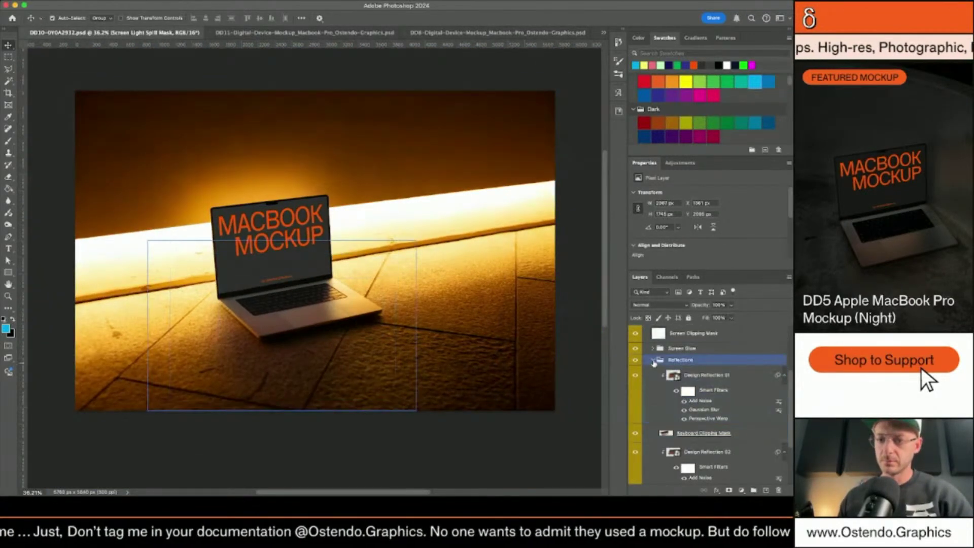
{"action": "scroll", "coordinate": [684, 406], "scroll_direction": "up", "scroll_amount": 2}
{"action": "scroll", "coordinate": [684, 406], "scroll_direction": "up", "scroll_amount": 1}
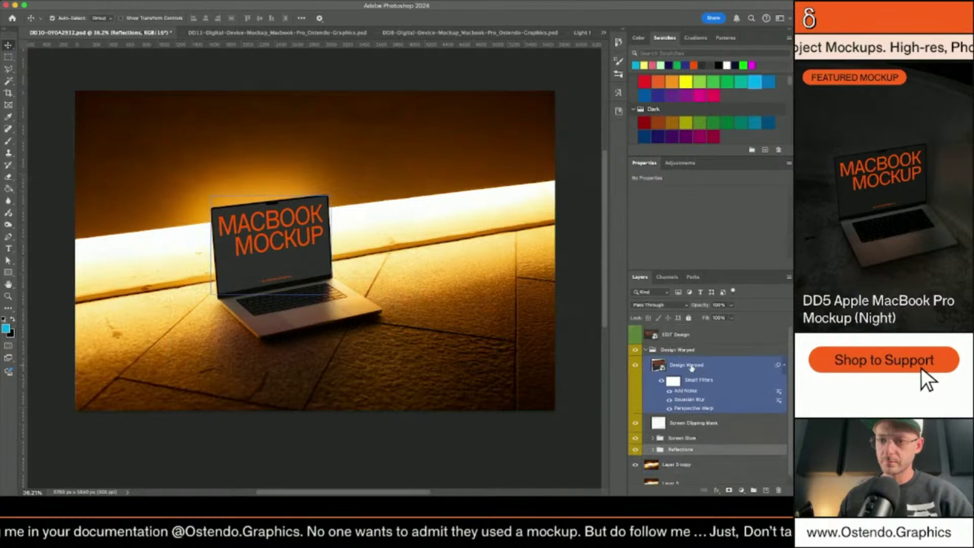
{"action": "left_click", "coordinate": [677, 350]}
{"action": "left_click", "coordinate": [646, 350]}
{"action": "left_click", "coordinate": [669, 367]}
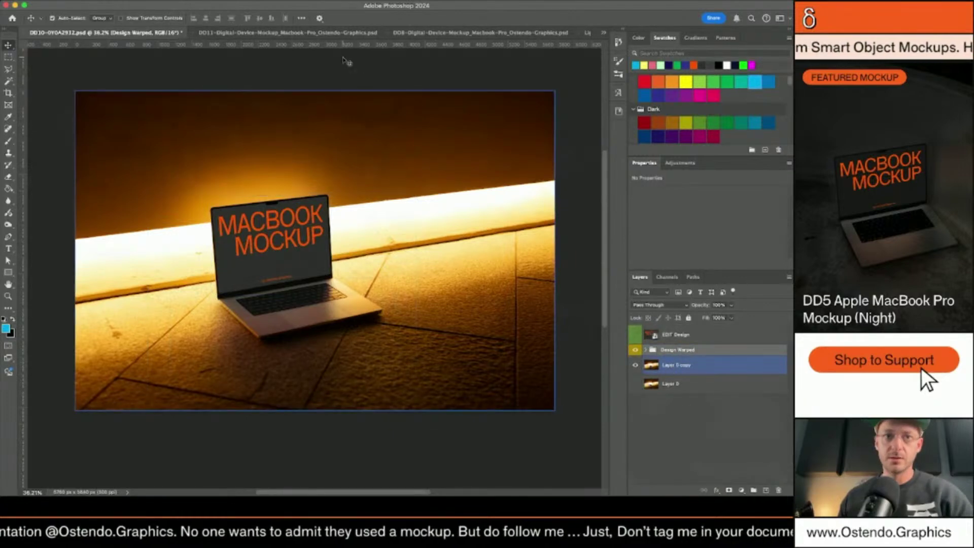
Copy the EDIT Light Color layer and the collapsed Lighting Edit group from the DD8 mockup into DD10, directly above Layer 0 copy.
{"action": "left_click", "coordinate": [394, 33]}
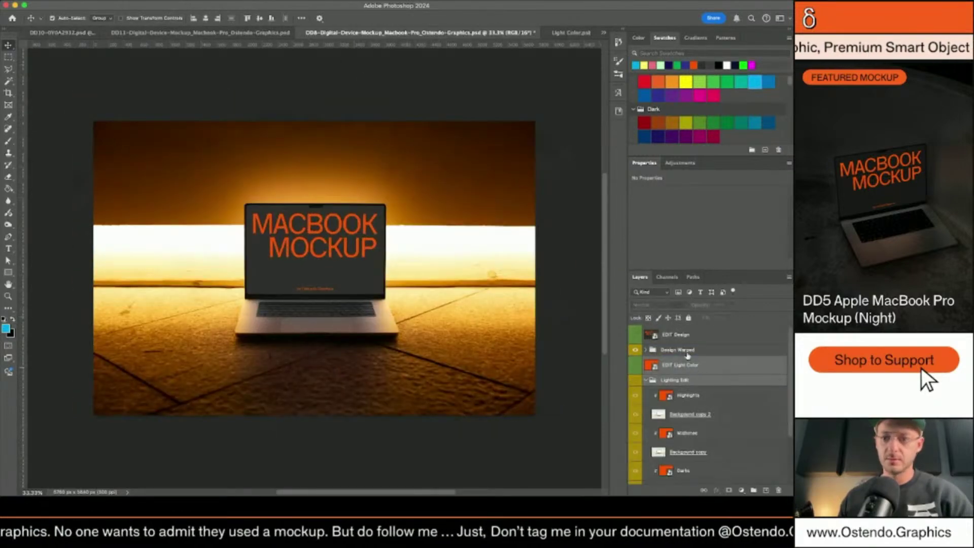
{"action": "left_click", "coordinate": [646, 380]}
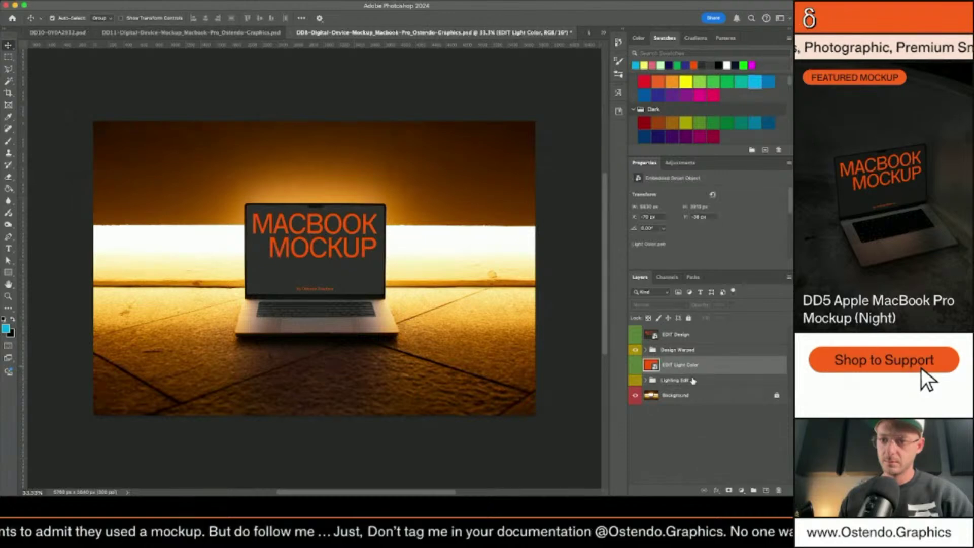
{"action": "key", "text": "ctrl+shift+Tab"}
{"action": "key", "text": "ctrl+shift+Tab"}
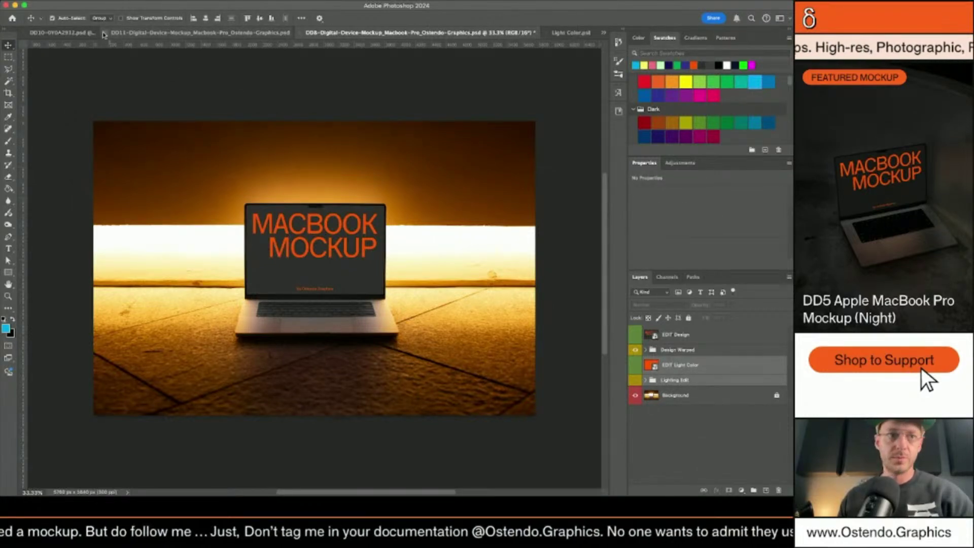
{"action": "left_click", "coordinate": [698, 370]}
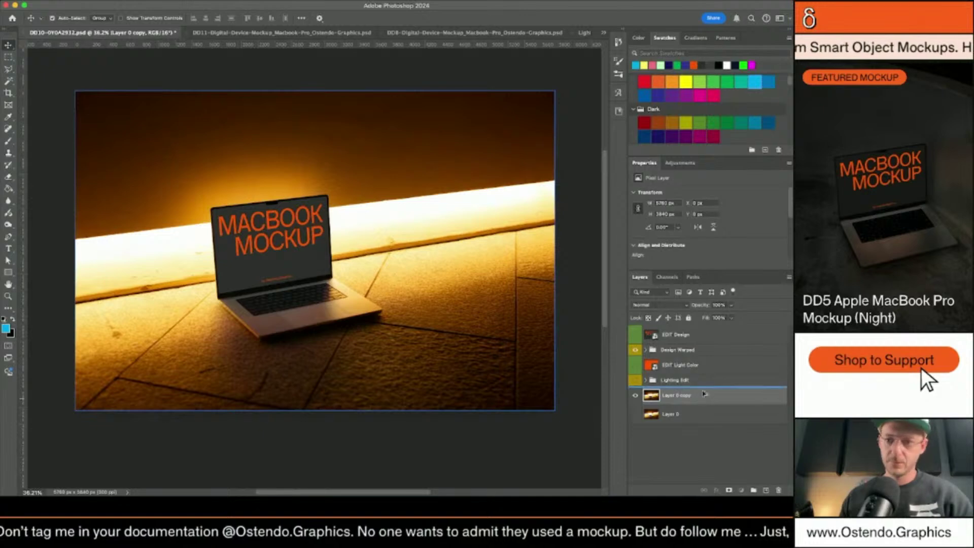
Duplicate Layer 0 copy, name the duplicate Most and leave only that photo layer visible.
{"action": "key", "text": "ctrl+j"}
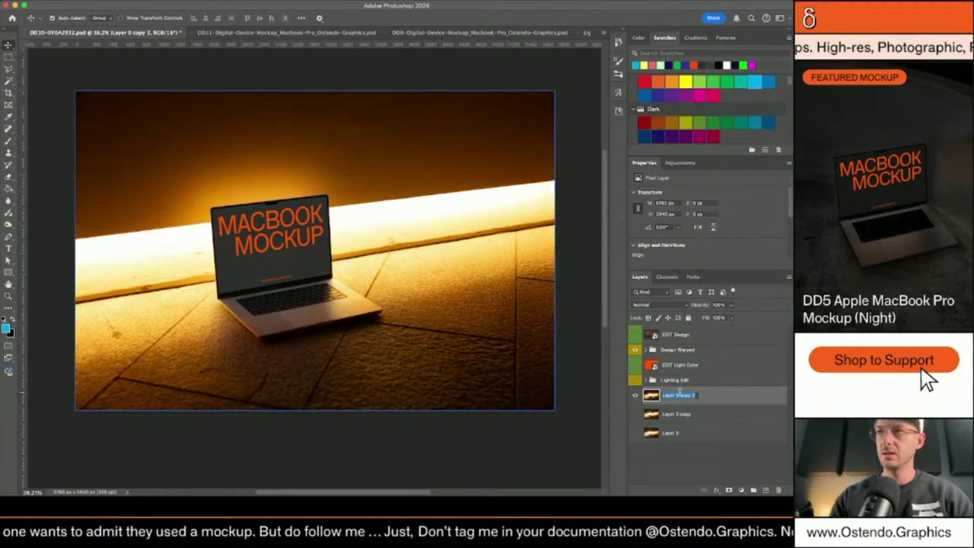
{"action": "key", "text": "Return"}
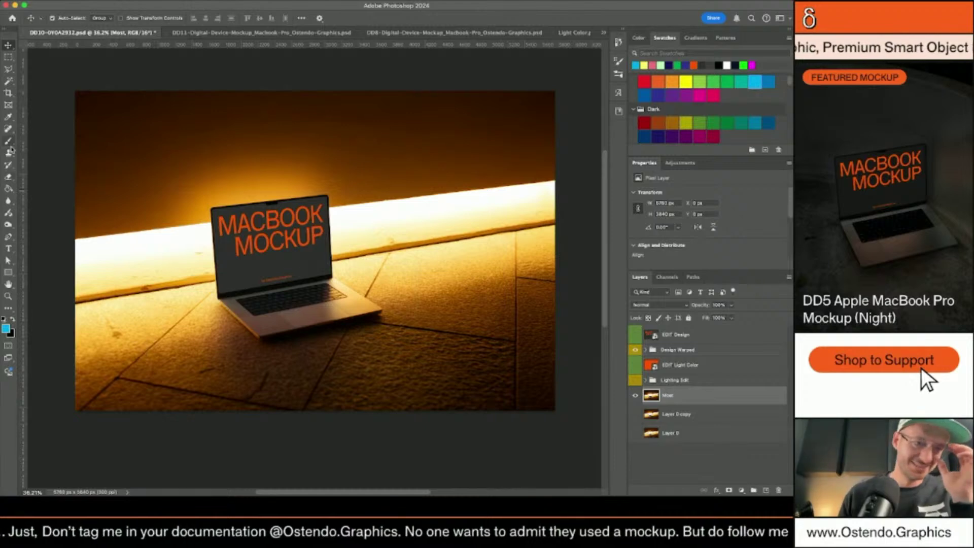
Erase the darkest tones of the wall, floor and keyboard on the Most layer with the Background Eraser, hiding the Design Warped group.
{"action": "left_click", "coordinate": [11, 180]}
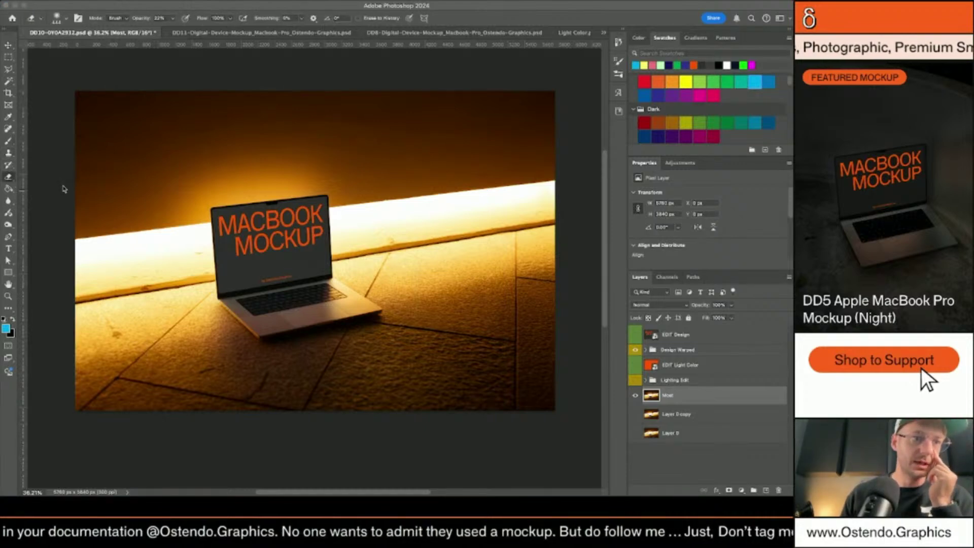
{"action": "key", "text": "shift+e"}
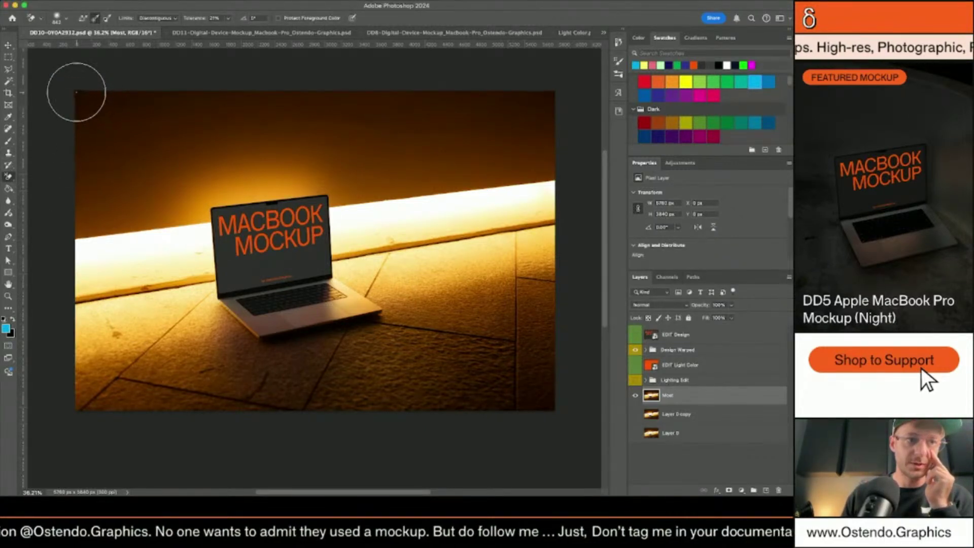
{"action": "mouse_move", "coordinate": [76, 92]}
{"action": "left_mouse_down"}
{"action": "mouse_move", "coordinate": [560, 97]}
{"action": "mouse_move", "coordinate": [83, 114]}
{"action": "mouse_move", "coordinate": [465, 124]}
{"action": "mouse_move", "coordinate": [104, 174]}
{"action": "mouse_move", "coordinate": [152, 168]}
{"action": "left_mouse_up"}
{"action": "mouse_move", "coordinate": [551, 153]}
{"action": "left_mouse_down"}
{"action": "mouse_move", "coordinate": [561, 157]}
{"action": "mouse_move", "coordinate": [543, 169]}
{"action": "left_mouse_up"}
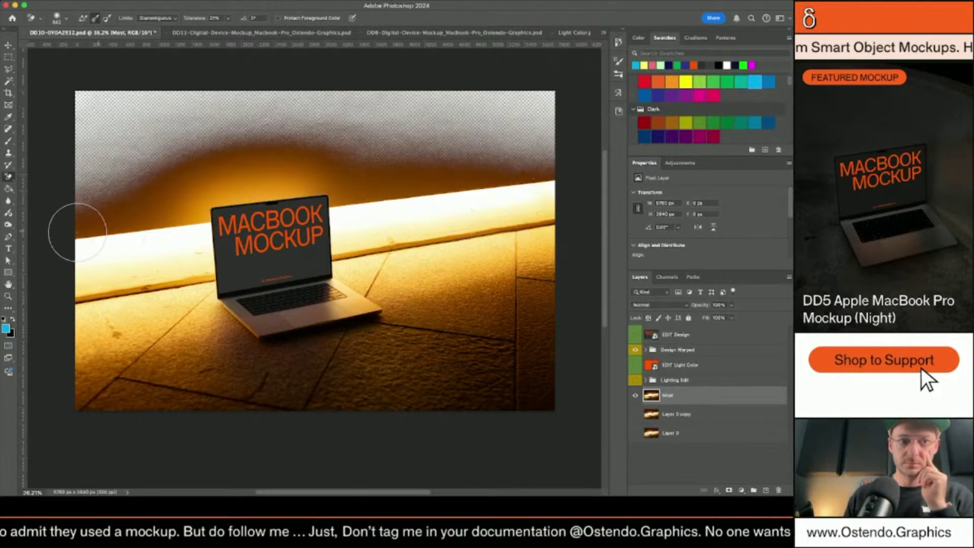
{"action": "mouse_move", "coordinate": [431, 273]}
{"action": "left_mouse_down"}
{"action": "mouse_move", "coordinate": [209, 293]}
{"action": "mouse_move", "coordinate": [229, 318]}
{"action": "mouse_move", "coordinate": [391, 314]}
{"action": "mouse_move", "coordinate": [532, 261]}
{"action": "left_mouse_up"}
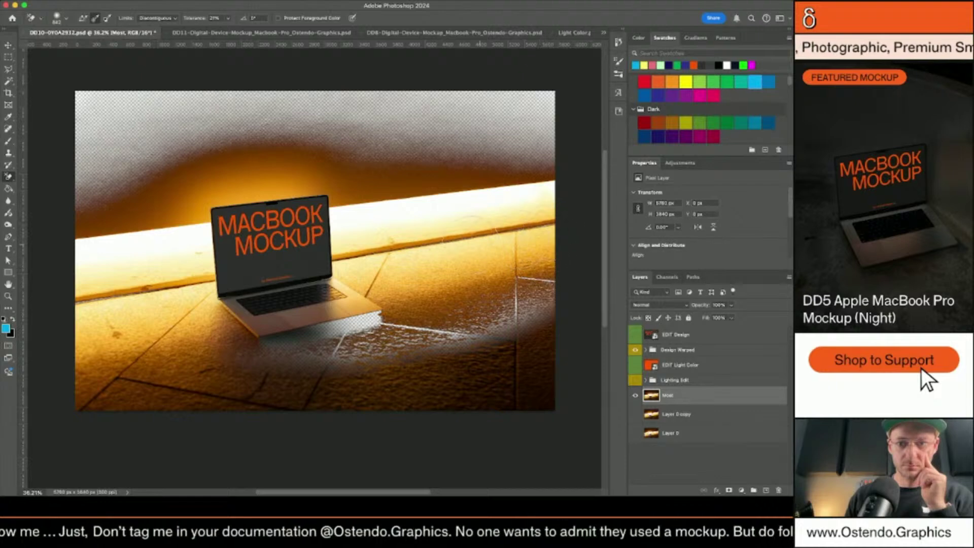
{"action": "mouse_move", "coordinate": [332, 258]}
{"action": "left_mouse_down"}
{"action": "mouse_move", "coordinate": [539, 316]}
{"action": "mouse_move", "coordinate": [479, 393]}
{"action": "mouse_move", "coordinate": [582, 379]}
{"action": "mouse_move", "coordinate": [405, 397]}
{"action": "mouse_move", "coordinate": [420, 392]}
{"action": "mouse_move", "coordinate": [452, 319]}
{"action": "mouse_move", "coordinate": [304, 397]}
{"action": "mouse_move", "coordinate": [423, 398]}
{"action": "mouse_move", "coordinate": [272, 382]}
{"action": "mouse_move", "coordinate": [136, 402]}
{"action": "left_mouse_up"}
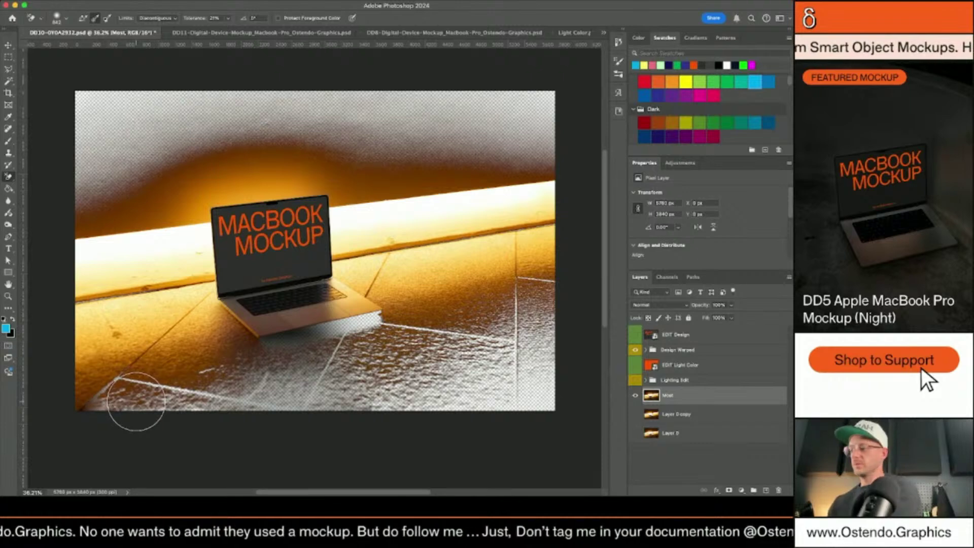
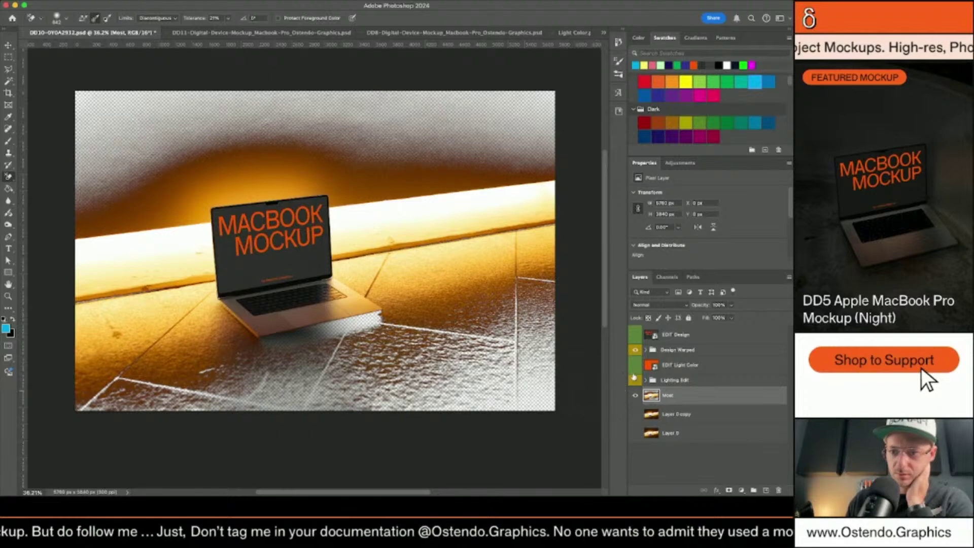
{"action": "left_click", "coordinate": [636, 350]}
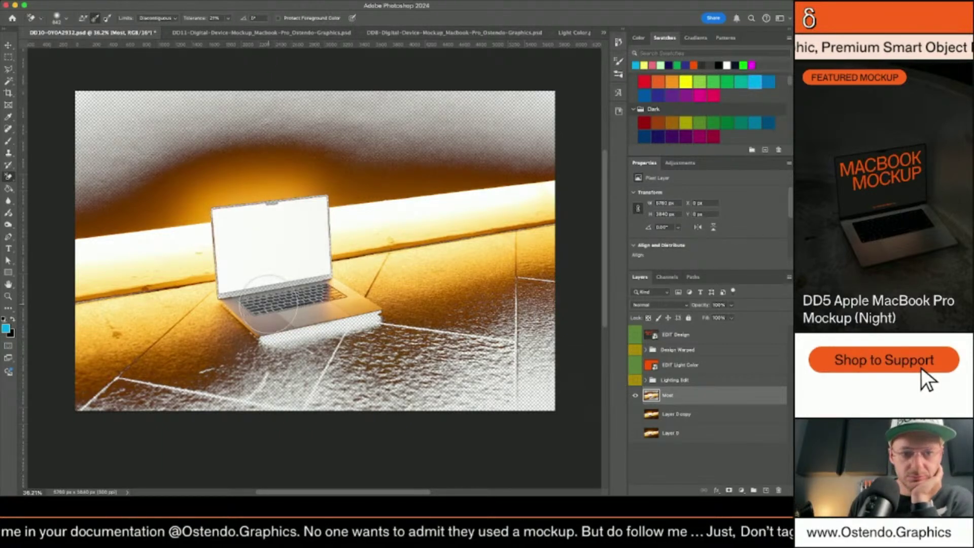
{"action": "left_click_drag", "start_coordinate": [268, 304], "coordinate": [327, 301]}
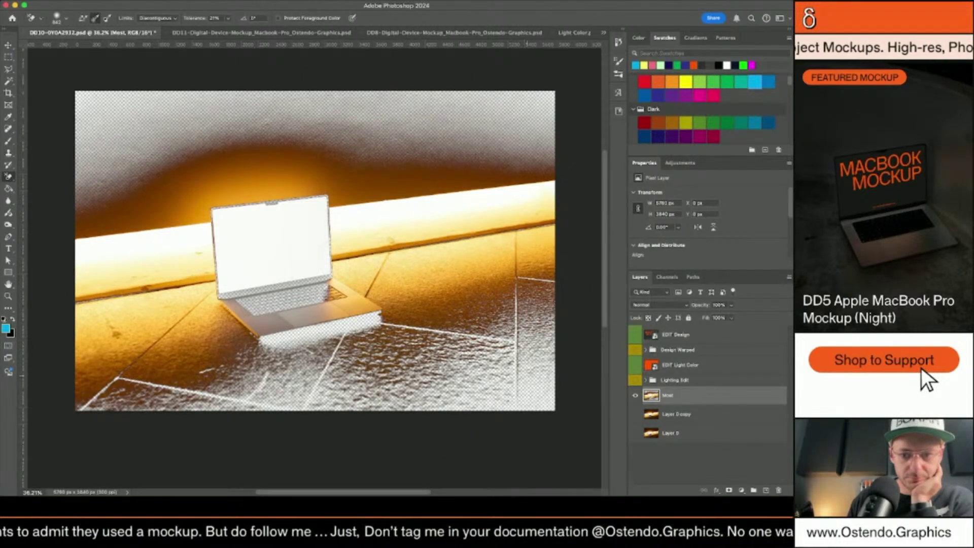
{"action": "mouse_move", "coordinate": [512, 382]}
{"action": "left_mouse_down"}
{"action": "mouse_move", "coordinate": [476, 385]}
{"action": "mouse_move", "coordinate": [528, 350]}
{"action": "mouse_move", "coordinate": [499, 288]}
{"action": "mouse_move", "coordinate": [446, 315]}
{"action": "mouse_move", "coordinate": [111, 385]}
{"action": "mouse_move", "coordinate": [313, 385]}
{"action": "left_mouse_up"}
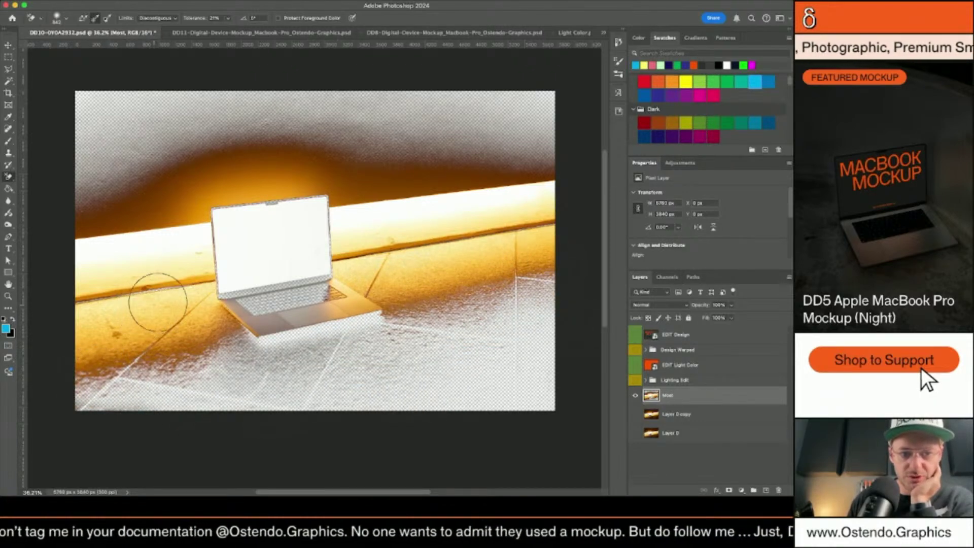
{"action": "mouse_move", "coordinate": [482, 235]}
{"action": "left_mouse_down"}
{"action": "mouse_move", "coordinate": [525, 180]}
{"action": "mouse_move", "coordinate": [542, 174]}
{"action": "mouse_move", "coordinate": [414, 138]}
{"action": "mouse_move", "coordinate": [532, 117]}
{"action": "mouse_move", "coordinate": [298, 105]}
{"action": "mouse_move", "coordinate": [241, 115]}
{"action": "mouse_move", "coordinate": [408, 129]}
{"action": "mouse_move", "coordinate": [141, 155]}
{"action": "mouse_move", "coordinate": [195, 101]}
{"action": "mouse_move", "coordinate": [120, 143]}
{"action": "left_mouse_up"}
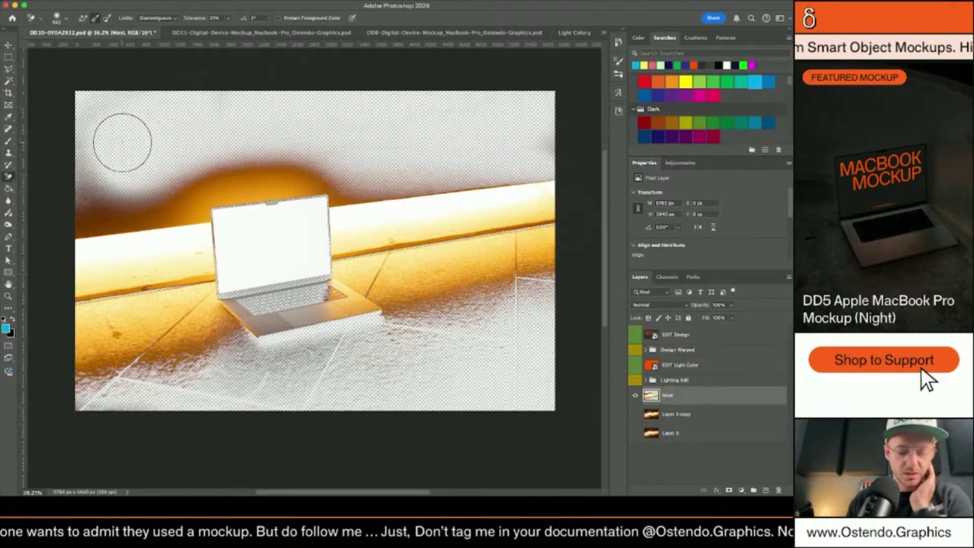
{"action": "key", "text": "super+z"}
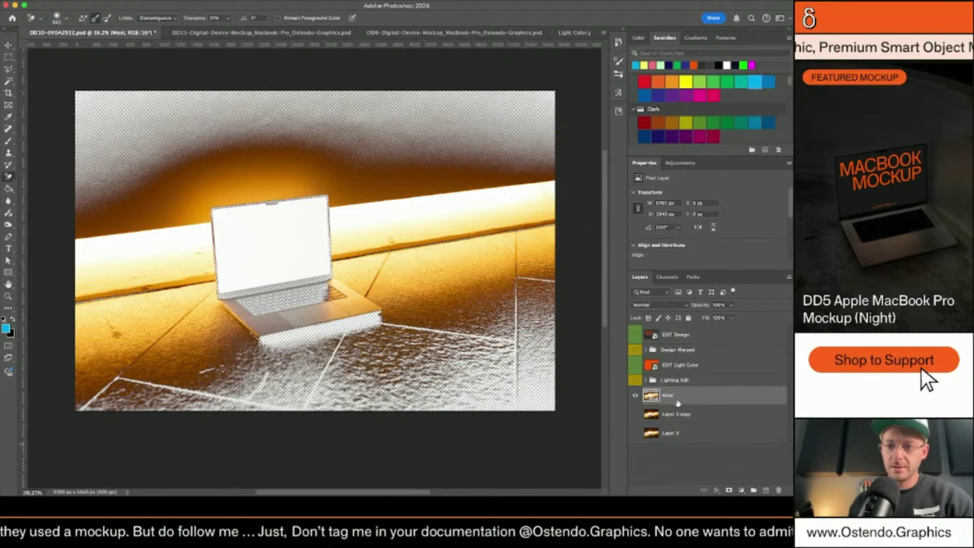
Duplicate the Most layer, name the duplicate Middle and hide the original.
{"action": "key", "text": "super+j"}
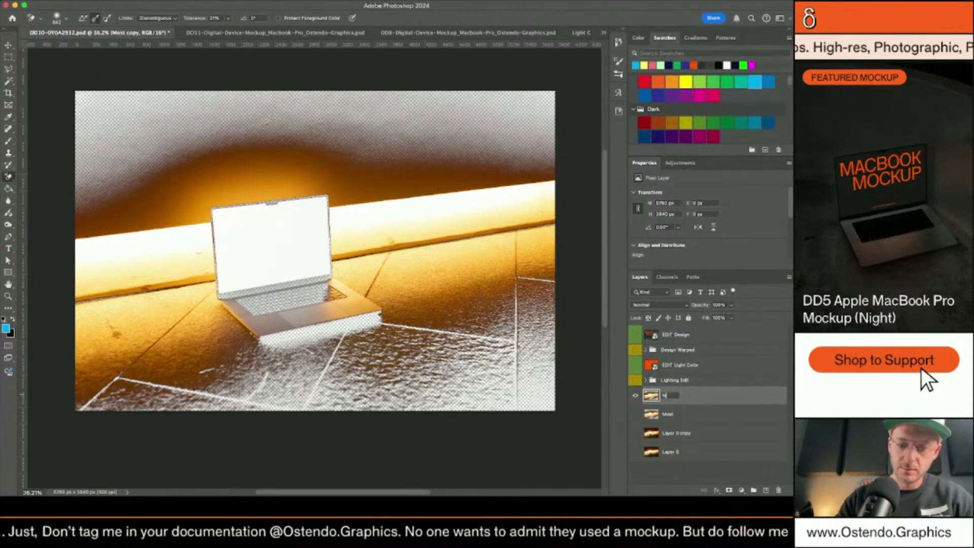
{"action": "type", "text": "le"}
{"action": "key", "text": "Return"}
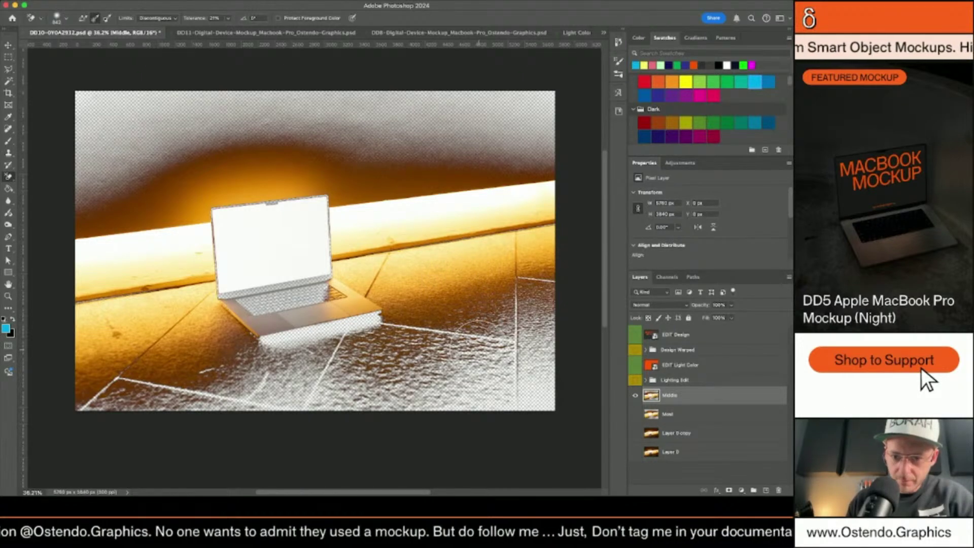
Erase the remaining darker tones of the wall and front floor on the Middle layer with the Background Eraser, and hide the layer.
{"action": "mouse_move", "coordinate": [471, 336]}
{"action": "left_mouse_down"}
{"action": "mouse_move", "coordinate": [572, 284]}
{"action": "mouse_move", "coordinate": [358, 310]}
{"action": "mouse_move", "coordinate": [617, 258]}
{"action": "mouse_move", "coordinate": [210, 343]}
{"action": "mouse_move", "coordinate": [249, 304]}
{"action": "mouse_move", "coordinate": [92, 305]}
{"action": "mouse_move", "coordinate": [117, 367]}
{"action": "mouse_move", "coordinate": [65, 397]}
{"action": "mouse_move", "coordinate": [107, 409]}
{"action": "mouse_move", "coordinate": [270, 392]}
{"action": "mouse_move", "coordinate": [151, 392]}
{"action": "mouse_move", "coordinate": [387, 402]}
{"action": "mouse_move", "coordinate": [295, 401]}
{"action": "left_mouse_up"}
{"action": "mouse_move", "coordinate": [457, 152]}
{"action": "left_mouse_down"}
{"action": "mouse_move", "coordinate": [561, 172]}
{"action": "mouse_move", "coordinate": [406, 167]}
{"action": "mouse_move", "coordinate": [322, 189]}
{"action": "mouse_move", "coordinate": [203, 180]}
{"action": "mouse_move", "coordinate": [218, 162]}
{"action": "mouse_move", "coordinate": [96, 213]}
{"action": "mouse_move", "coordinate": [171, 229]}
{"action": "mouse_move", "coordinate": [102, 172]}
{"action": "mouse_move", "coordinate": [127, 127]}
{"action": "mouse_move", "coordinate": [130, 86]}
{"action": "mouse_move", "coordinate": [149, 86]}
{"action": "left_mouse_up"}
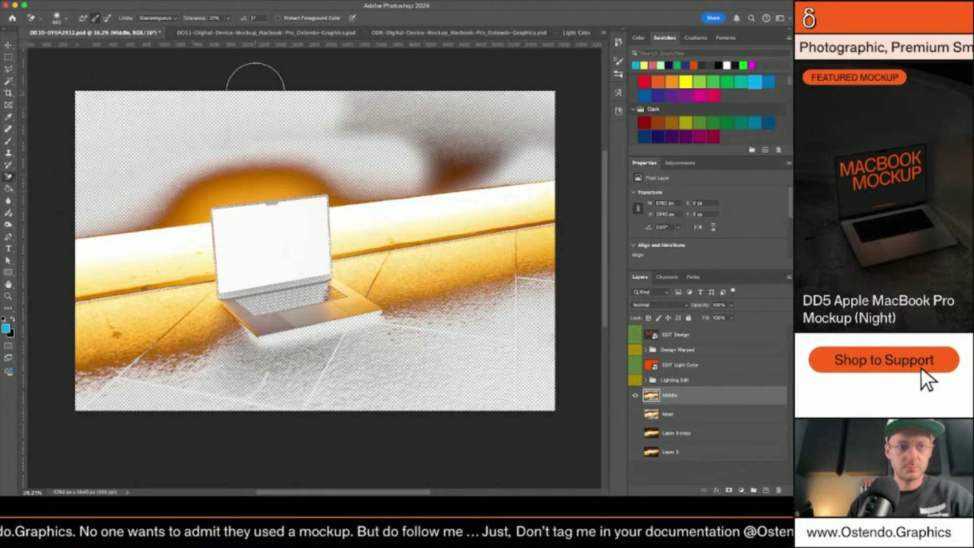
{"action": "mouse_move", "coordinate": [255, 91]}
{"action": "left_mouse_down"}
{"action": "mouse_move", "coordinate": [408, 91]}
{"action": "mouse_move", "coordinate": [543, 113]}
{"action": "mouse_move", "coordinate": [507, 167]}
{"action": "mouse_move", "coordinate": [481, 183]}
{"action": "left_mouse_up"}
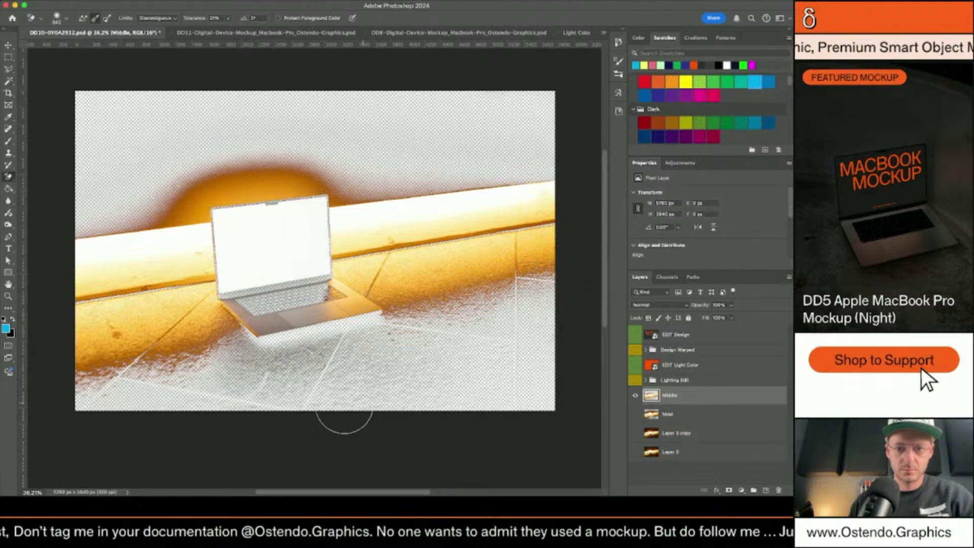
{"action": "left_click_drag", "start_coordinate": [274, 370], "coordinate": [336, 364]}
{"action": "left_click_drag", "start_coordinate": [284, 325], "coordinate": [380, 370]}
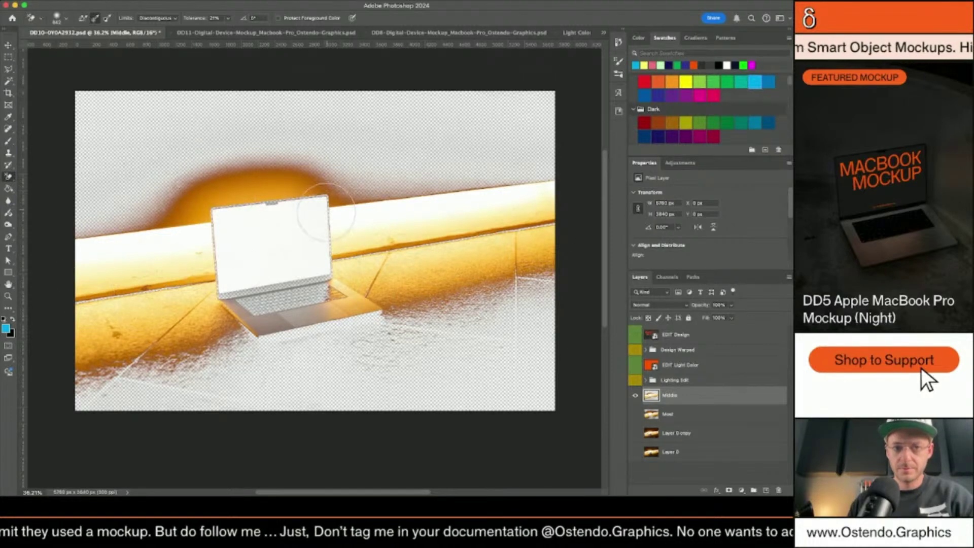
{"action": "left_click", "coordinate": [637, 397]}
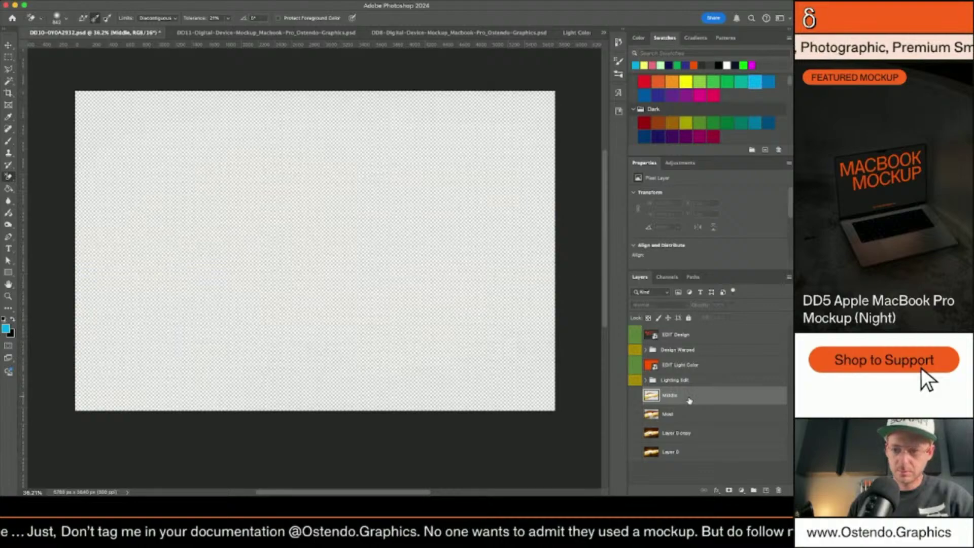
Duplicate the Middle layer, name the duplicate Least and leave the original hidden.
{"action": "left_click_drag", "start_coordinate": [693, 394], "coordinate": [692, 394]}
{"action": "left_click", "coordinate": [635, 396]}
{"action": "double_click", "coordinate": [676, 395]}
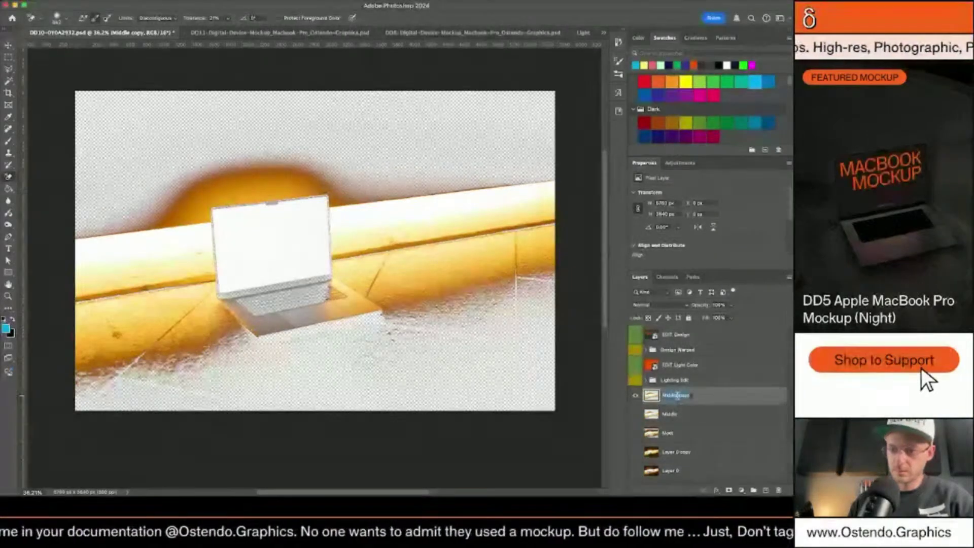
{"action": "key", "text": "Return"}
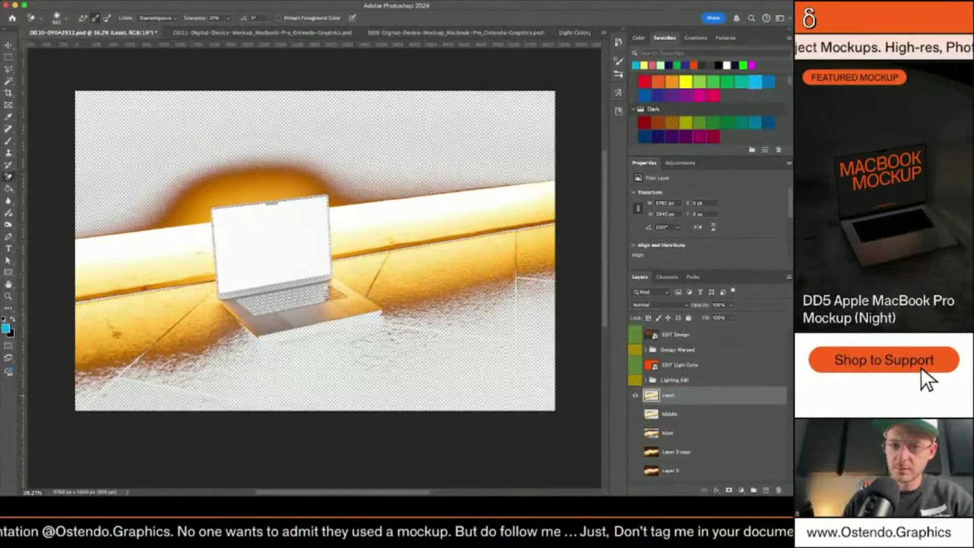
Erase the remaining orange tones around the laptop, the wall glow and the floor on the Least layer with the Background Eraser.
{"action": "mouse_move", "coordinate": [343, 199]}
{"action": "left_mouse_down"}
{"action": "mouse_move", "coordinate": [522, 181]}
{"action": "mouse_move", "coordinate": [163, 184]}
{"action": "mouse_move", "coordinate": [257, 186]}
{"action": "mouse_move", "coordinate": [215, 205]}
{"action": "mouse_move", "coordinate": [228, 168]}
{"action": "mouse_move", "coordinate": [97, 232]}
{"action": "mouse_move", "coordinate": [110, 229]}
{"action": "mouse_move", "coordinate": [87, 286]}
{"action": "mouse_move", "coordinate": [300, 268]}
{"action": "mouse_move", "coordinate": [100, 281]}
{"action": "mouse_move", "coordinate": [148, 310]}
{"action": "mouse_move", "coordinate": [102, 377]}
{"action": "mouse_move", "coordinate": [285, 316]}
{"action": "mouse_move", "coordinate": [198, 361]}
{"action": "mouse_move", "coordinate": [453, 296]}
{"action": "mouse_move", "coordinate": [572, 247]}
{"action": "mouse_move", "coordinate": [370, 392]}
{"action": "mouse_move", "coordinate": [427, 342]}
{"action": "mouse_move", "coordinate": [319, 353]}
{"action": "mouse_move", "coordinate": [182, 347]}
{"action": "mouse_move", "coordinate": [234, 325]}
{"action": "mouse_move", "coordinate": [219, 311]}
{"action": "mouse_move", "coordinate": [531, 201]}
{"action": "mouse_move", "coordinate": [459, 238]}
{"action": "mouse_move", "coordinate": [270, 253]}
{"action": "mouse_move", "coordinate": [563, 194]}
{"action": "mouse_move", "coordinate": [149, 178]}
{"action": "mouse_move", "coordinate": [235, 169]}
{"action": "mouse_move", "coordinate": [191, 178]}
{"action": "mouse_move", "coordinate": [109, 224]}
{"action": "mouse_move", "coordinate": [554, 294]}
{"action": "left_mouse_up"}
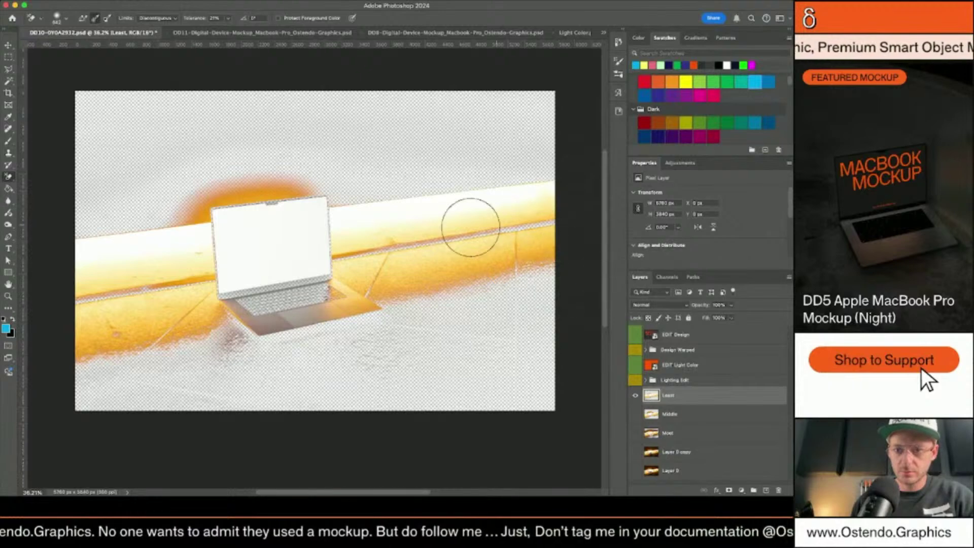
{"action": "mouse_move", "coordinate": [470, 227]}
{"action": "left_mouse_down"}
{"action": "mouse_move", "coordinate": [294, 206]}
{"action": "mouse_move", "coordinate": [202, 280]}
{"action": "mouse_move", "coordinate": [226, 355]}
{"action": "mouse_move", "coordinate": [241, 335]}
{"action": "mouse_move", "coordinate": [250, 348]}
{"action": "mouse_move", "coordinate": [289, 331]}
{"action": "mouse_move", "coordinate": [269, 330]}
{"action": "mouse_move", "coordinate": [235, 294]}
{"action": "mouse_move", "coordinate": [315, 289]}
{"action": "mouse_move", "coordinate": [265, 245]}
{"action": "left_mouse_up"}
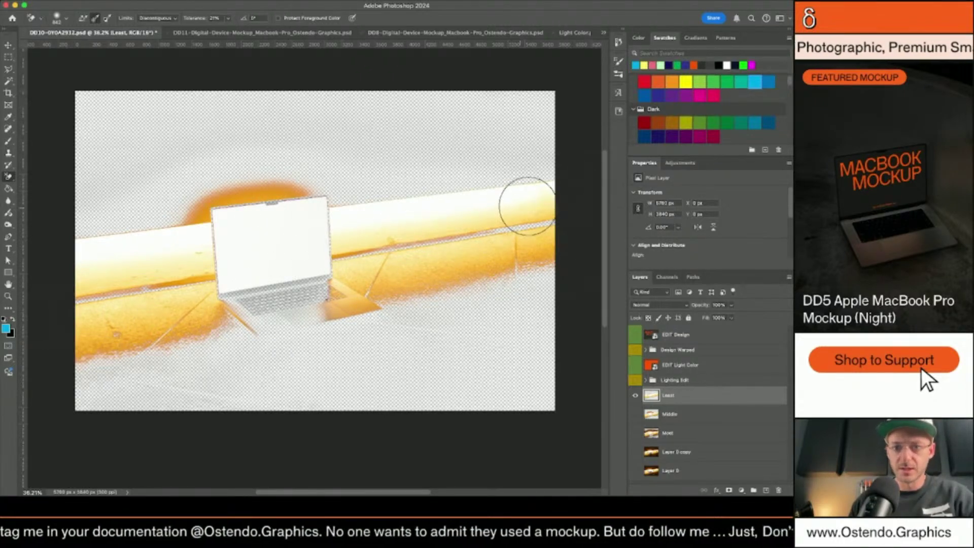
{"action": "key", "text": "v"}
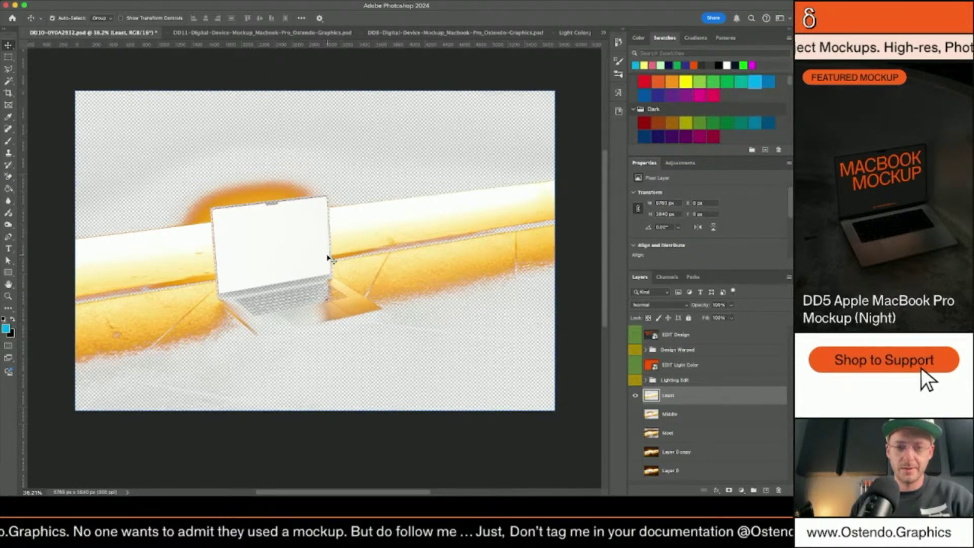
{"action": "key", "text": "e"}
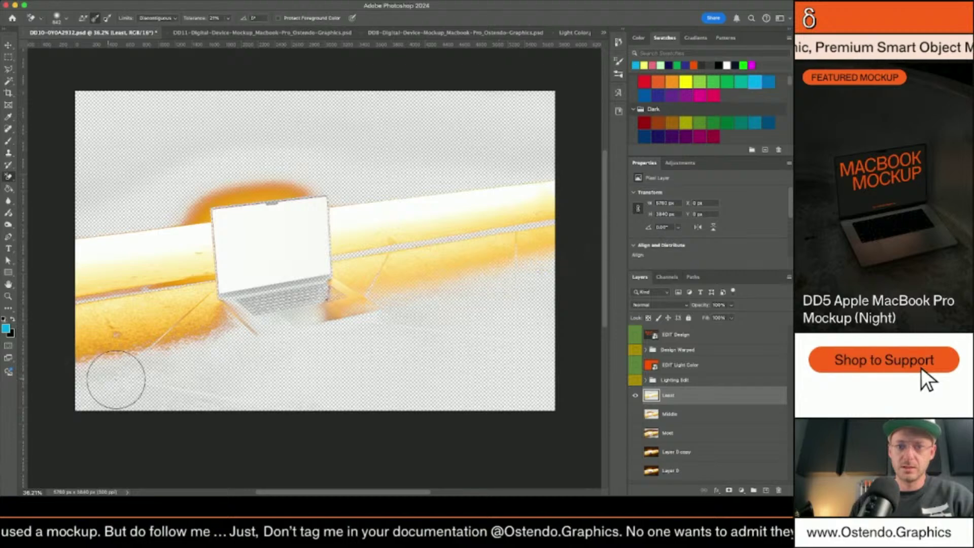
{"action": "mouse_move", "coordinate": [250, 234]}
{"action": "left_mouse_down"}
{"action": "mouse_move", "coordinate": [184, 206]}
{"action": "mouse_move", "coordinate": [101, 244]}
{"action": "left_mouse_up"}
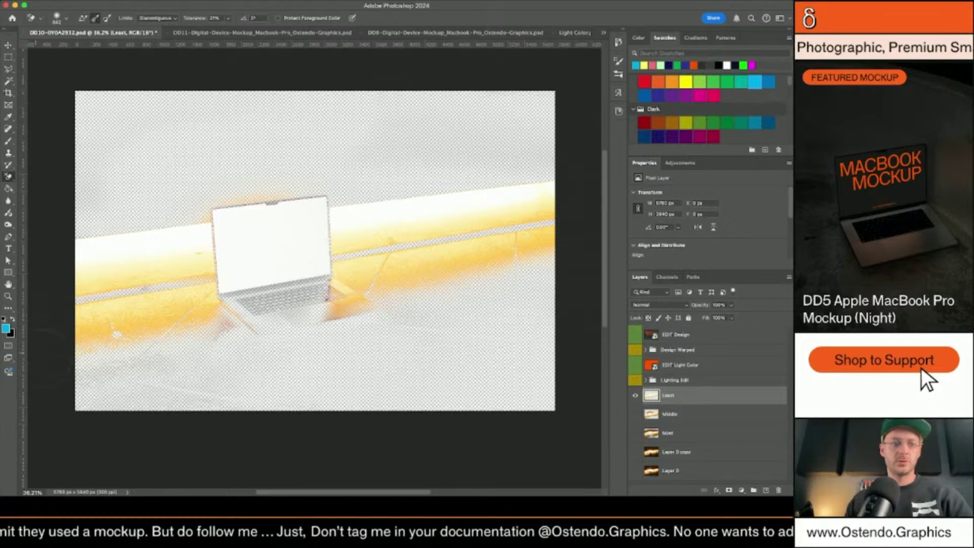
{"action": "left_click_drag", "start_coordinate": [98, 359], "coordinate": [84, 373]}
{"action": "mouse_move", "coordinate": [245, 331]}
{"action": "left_mouse_down"}
{"action": "mouse_move", "coordinate": [212, 339]}
{"action": "mouse_move", "coordinate": [277, 364]}
{"action": "mouse_move", "coordinate": [217, 330]}
{"action": "left_mouse_up"}
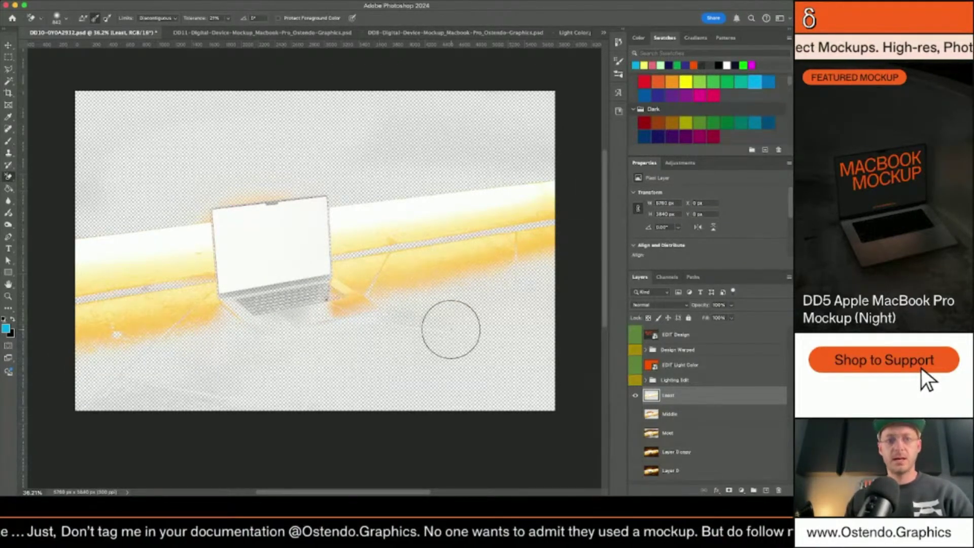
Show the Middle and Most layers, replace Background copy 2 in the Lighting Edit group with Least, and clip Highlights to it.
{"action": "key", "text": "v"}
{"action": "left_click", "coordinate": [636, 414]}
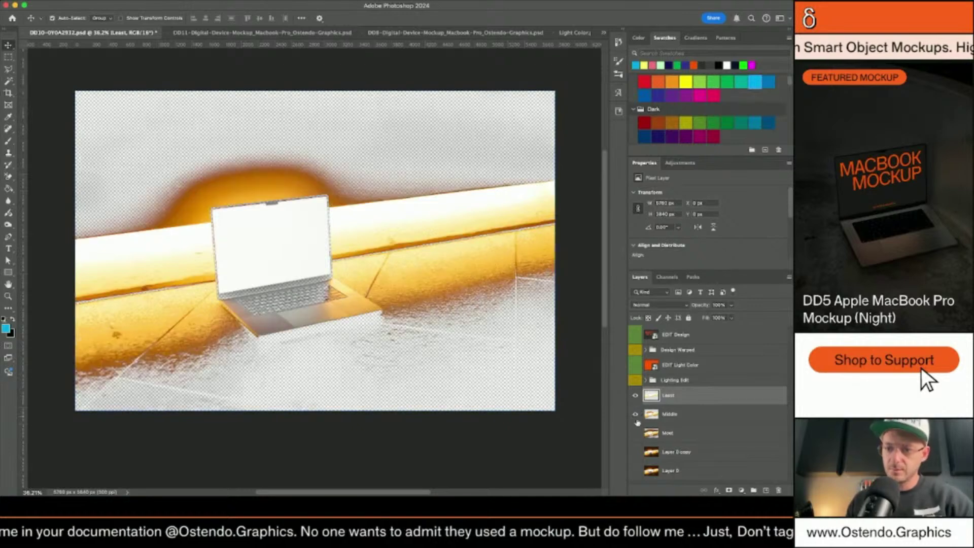
{"action": "left_click", "coordinate": [636, 434]}
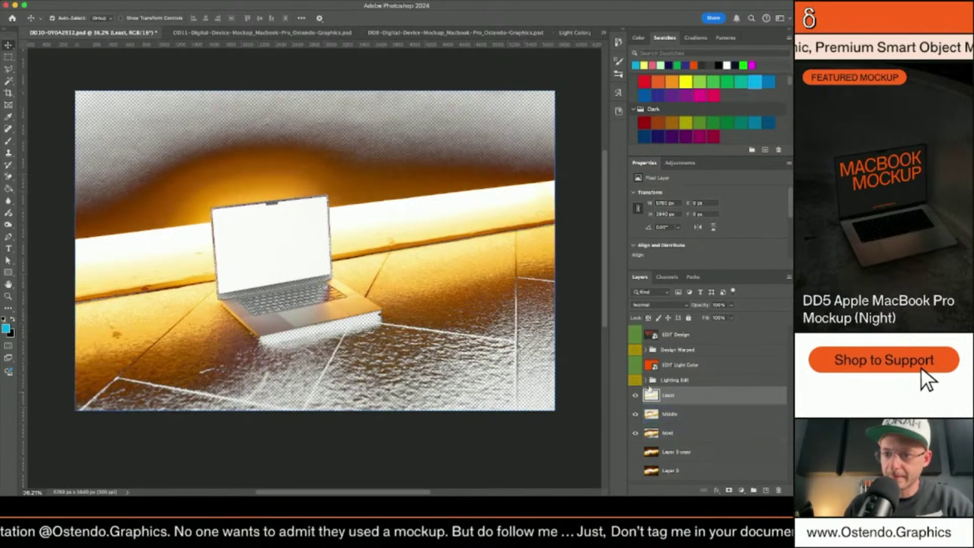
{"action": "left_click", "coordinate": [646, 380]}
{"action": "left_click", "coordinate": [673, 401]}
{"action": "scroll", "coordinate": [675, 406], "scroll_direction": "down", "scroll_amount": 3}
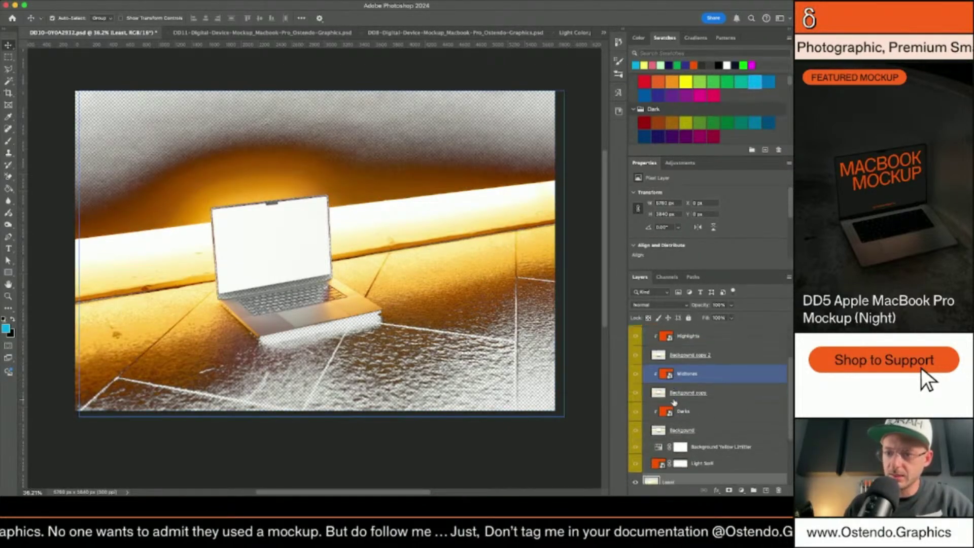
{"action": "left_click", "coordinate": [681, 472]}
{"action": "left_click_drag", "start_coordinate": [682, 473], "coordinate": [685, 345]}
{"action": "left_click", "coordinate": [675, 359]}
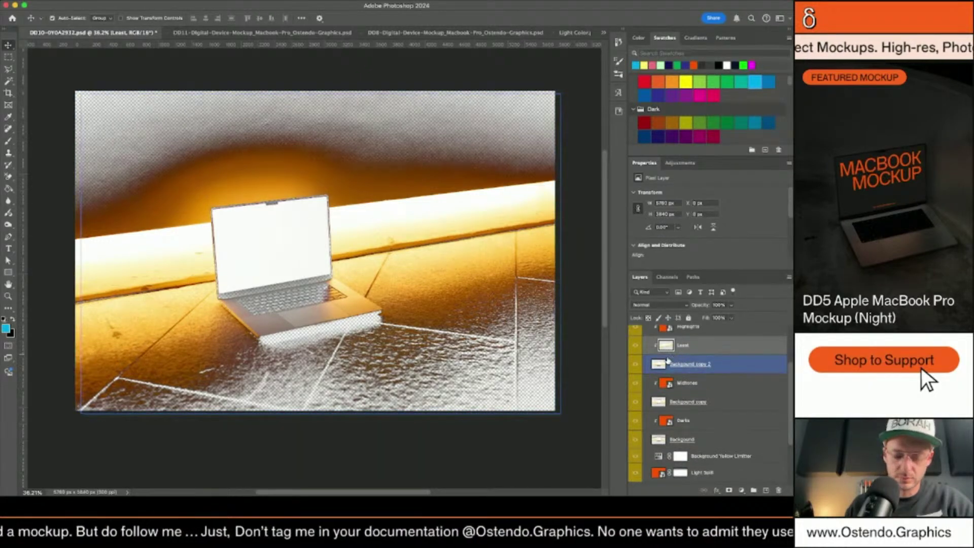
{"action": "key", "text": "Delete"}
{"action": "left_click", "coordinate": [668, 347]}
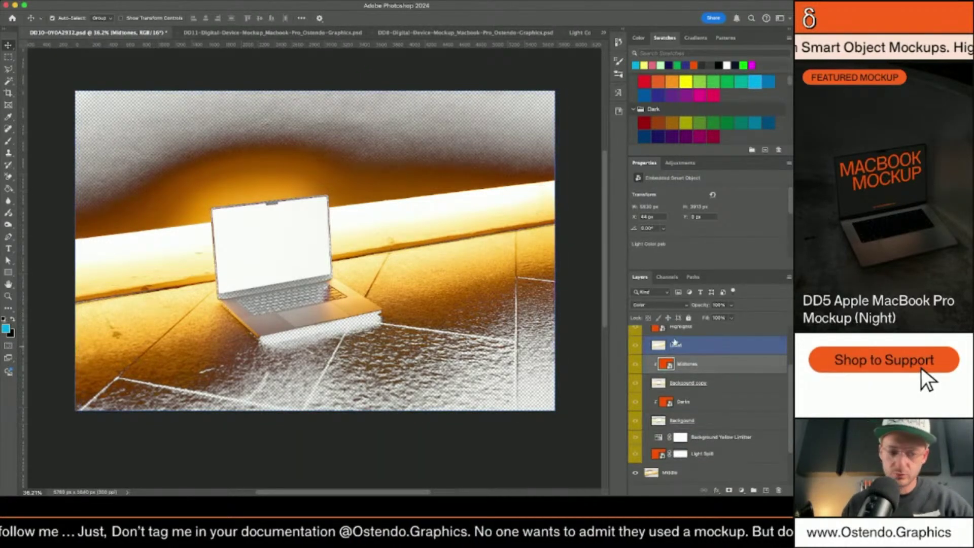
Replace Background copy in the Lighting Edit group with the Middle layer and clip Midtones to it.
{"action": "scroll", "coordinate": [682, 396], "scroll_direction": "down", "scroll_amount": 2}
{"action": "left_click", "coordinate": [690, 452]}
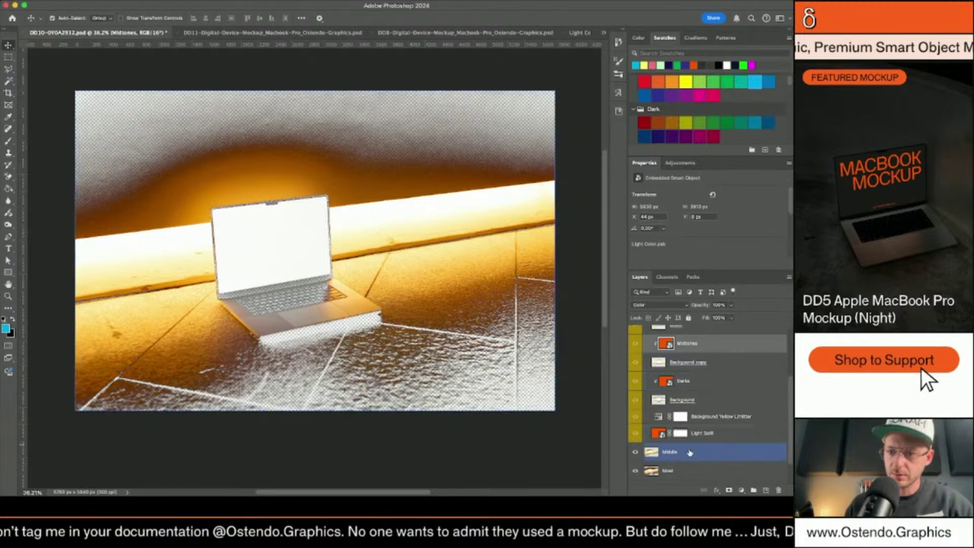
{"action": "left_click_drag", "start_coordinate": [690, 452], "coordinate": [695, 369]}
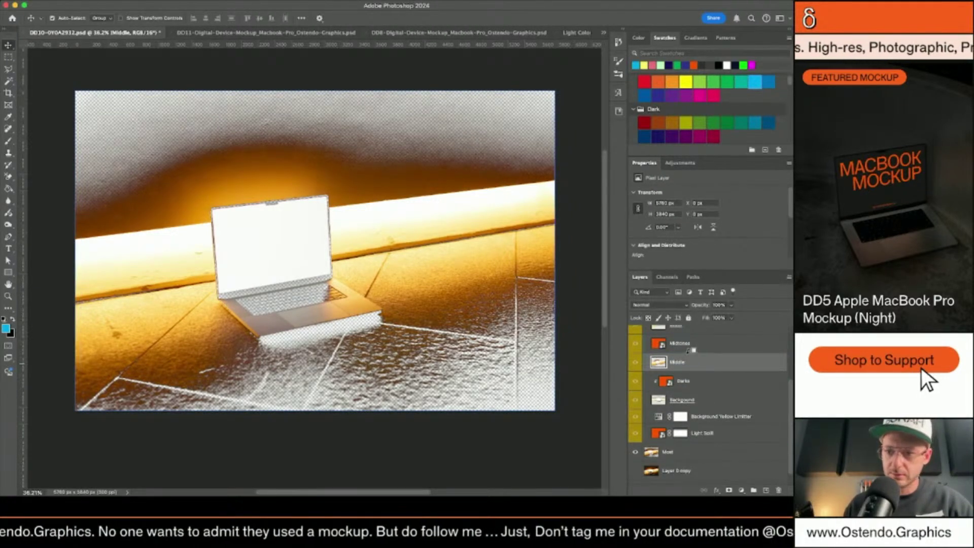
{"action": "left_click", "coordinate": [694, 350], "text": "alt"}
Move the Most layer into the Lighting Edit group in place of Background and clip Darks to it.
{"action": "left_click_drag", "start_coordinate": [686, 453], "coordinate": [684, 404]}
{"action": "left_click", "coordinate": [715, 405]}
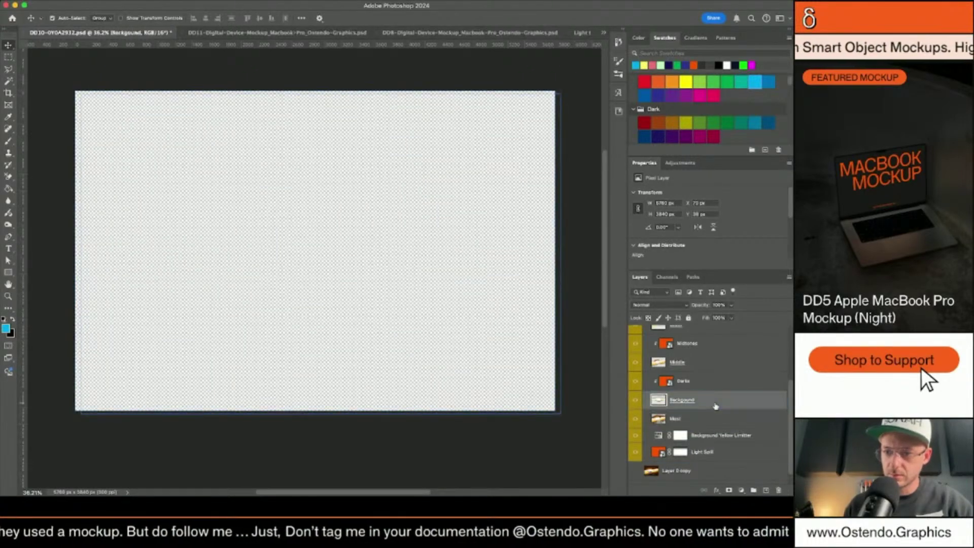
{"action": "key", "text": "Delete"}
{"action": "left_click", "coordinate": [699, 392], "text": "alt"}
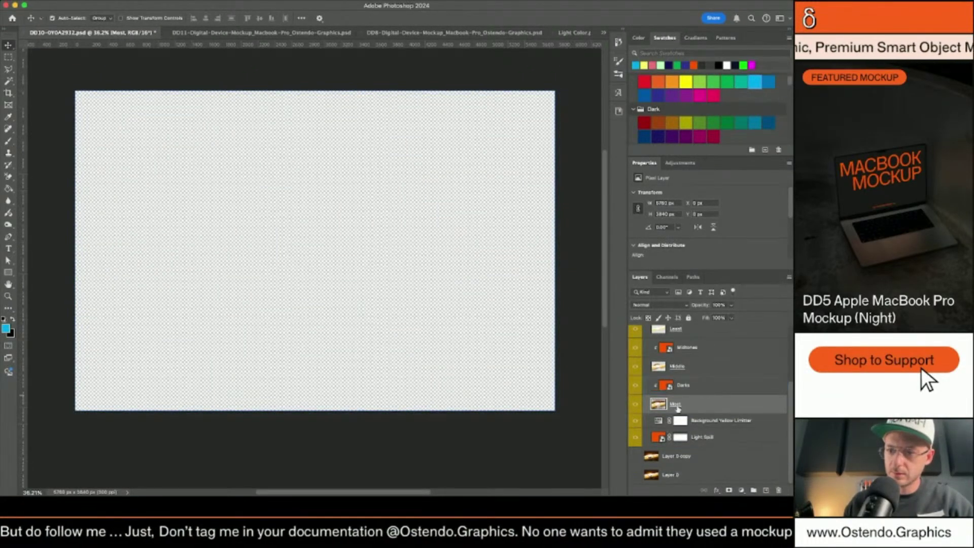
Collapse the Lighting Edit group and show Layer 0 copy, the Design Warped group and the Lighting Edit group together.
{"action": "left_click", "coordinate": [634, 459]}
{"action": "scroll", "coordinate": [640, 415], "scroll_direction": "up", "scroll_amount": 3}
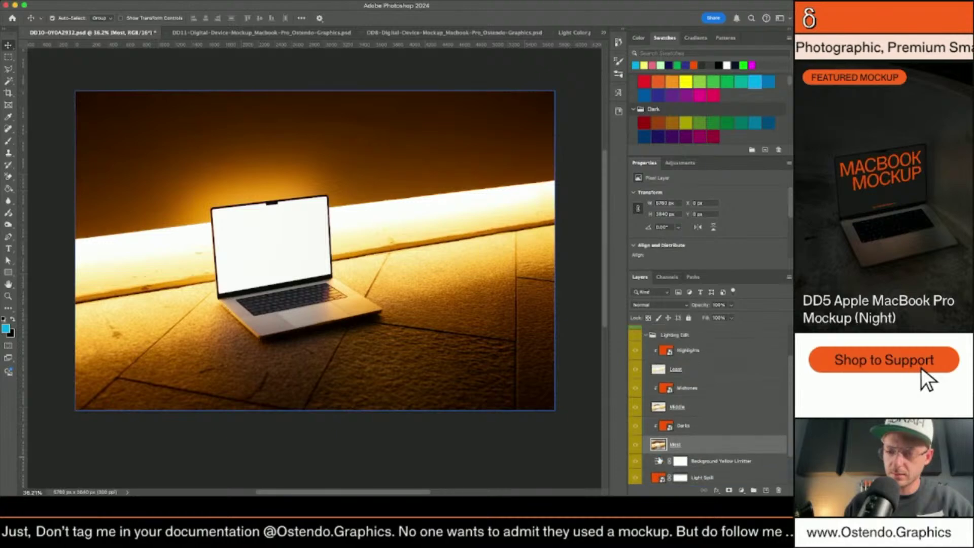
{"action": "left_click", "coordinate": [646, 356]}
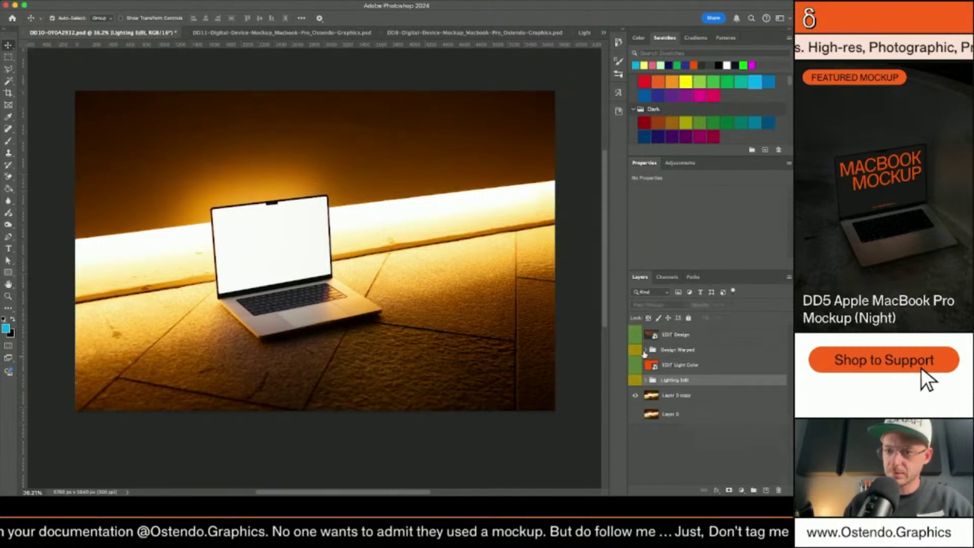
{"action": "left_click", "coordinate": [635, 350]}
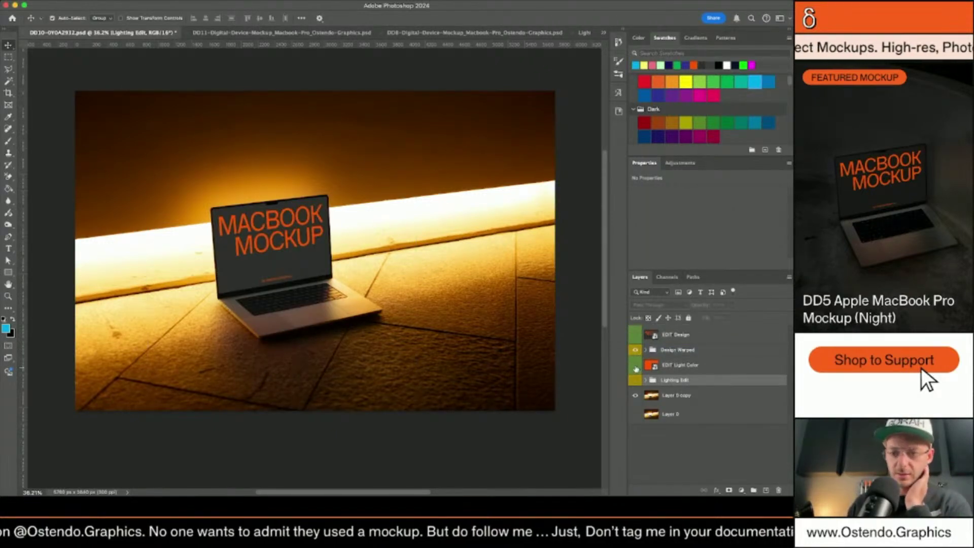
{"action": "left_click", "coordinate": [636, 366]}
{"action": "left_click", "coordinate": [636, 367]}
{"action": "left_click", "coordinate": [636, 380]}
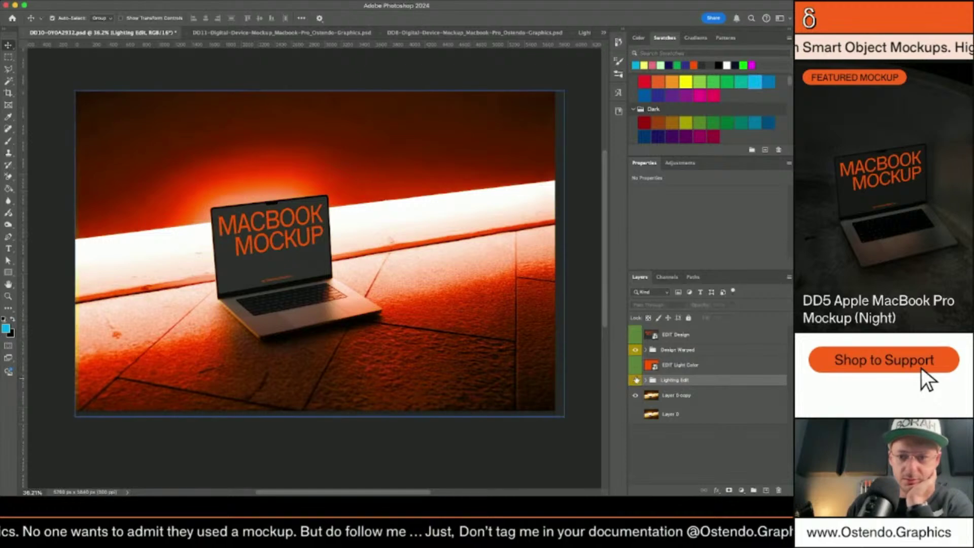
With EDIT Light Color shown and Lighting Edit hidden, erase the outer edges of the Screen Light Spill Mask in Reflections with the Eraser.
{"action": "left_click", "coordinate": [635, 365]}
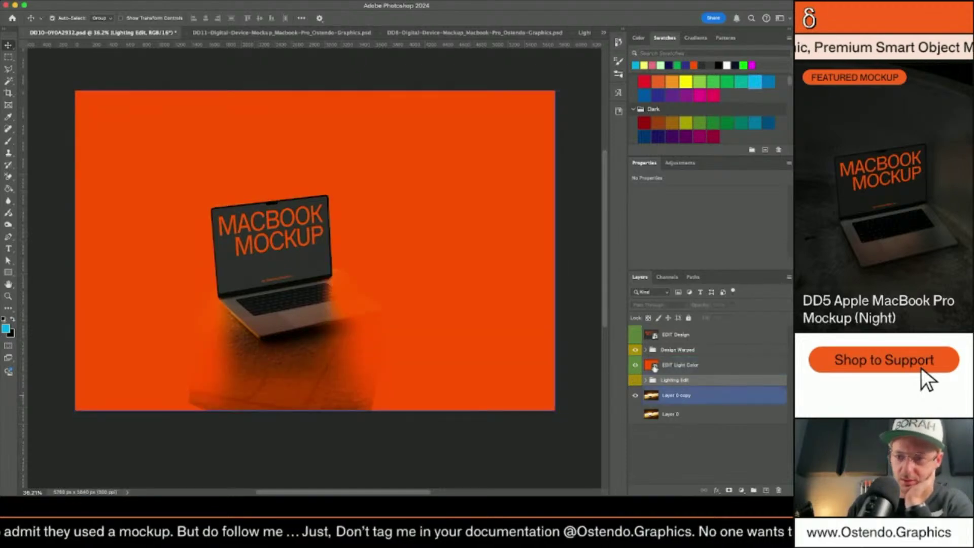
{"action": "left_click", "coordinate": [654, 369]}
{"action": "left_click", "coordinate": [654, 387]}
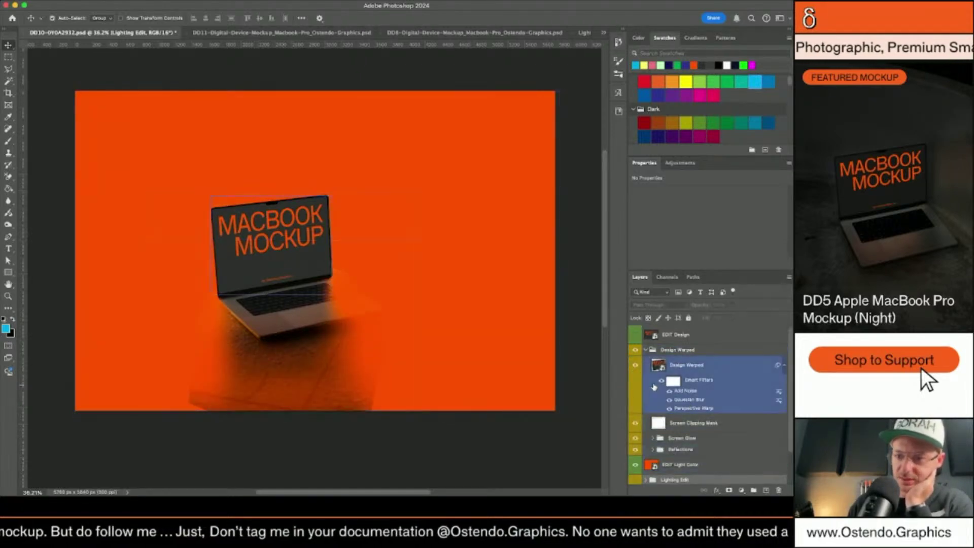
{"action": "left_click", "coordinate": [315, 424]}
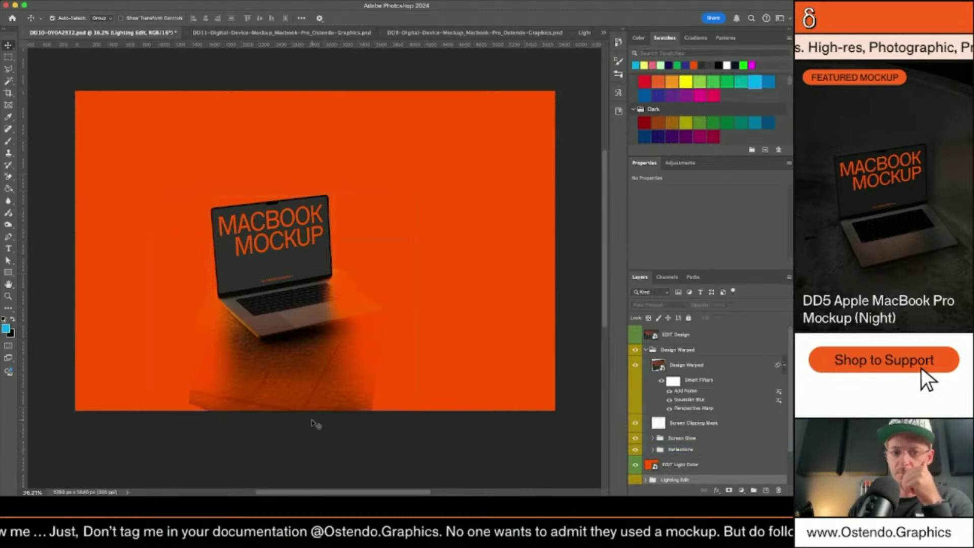
{"action": "left_click", "coordinate": [654, 450]}
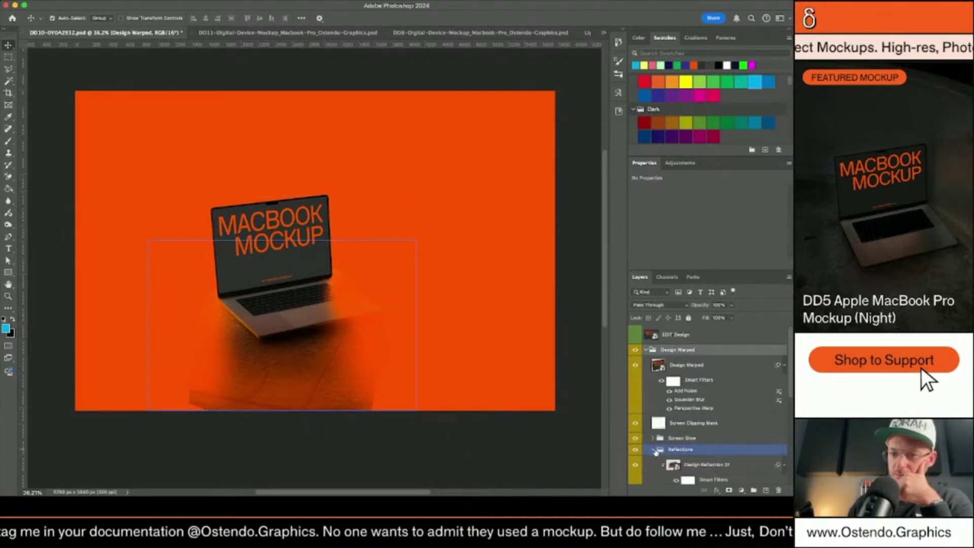
{"action": "scroll", "coordinate": [655, 451], "scroll_direction": "down", "scroll_amount": 5}
{"action": "left_click", "coordinate": [667, 448]}
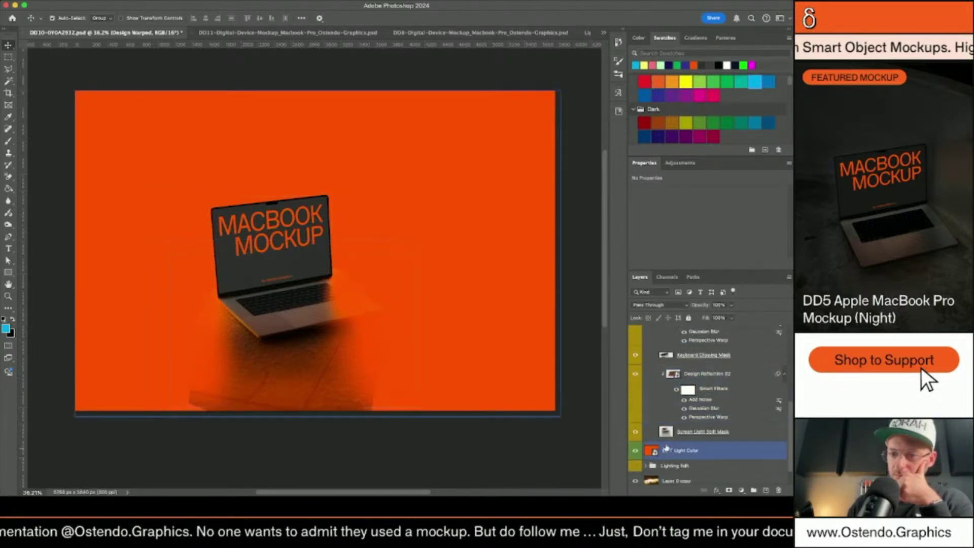
{"action": "left_click", "coordinate": [666, 431]}
{"action": "key", "text": "e"}
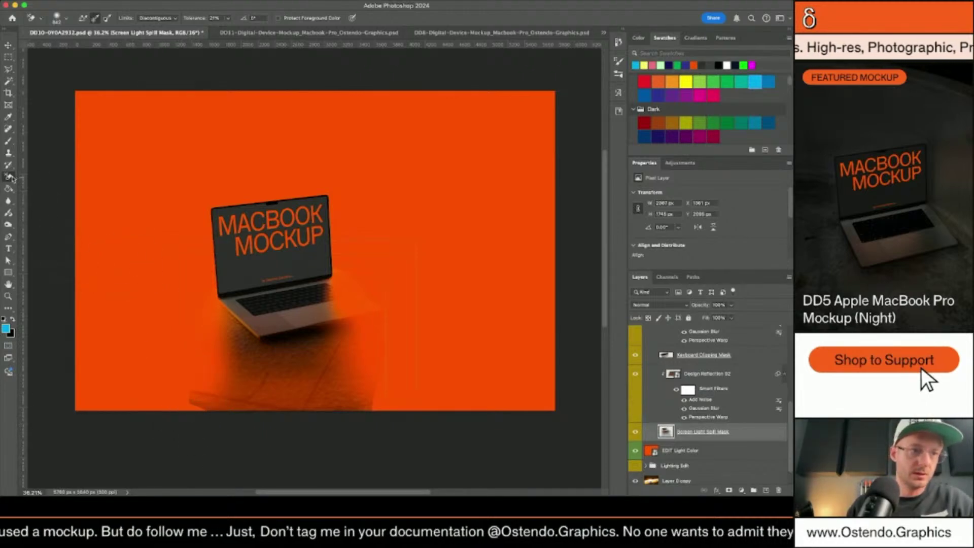
{"action": "key", "text": "shift+e"}
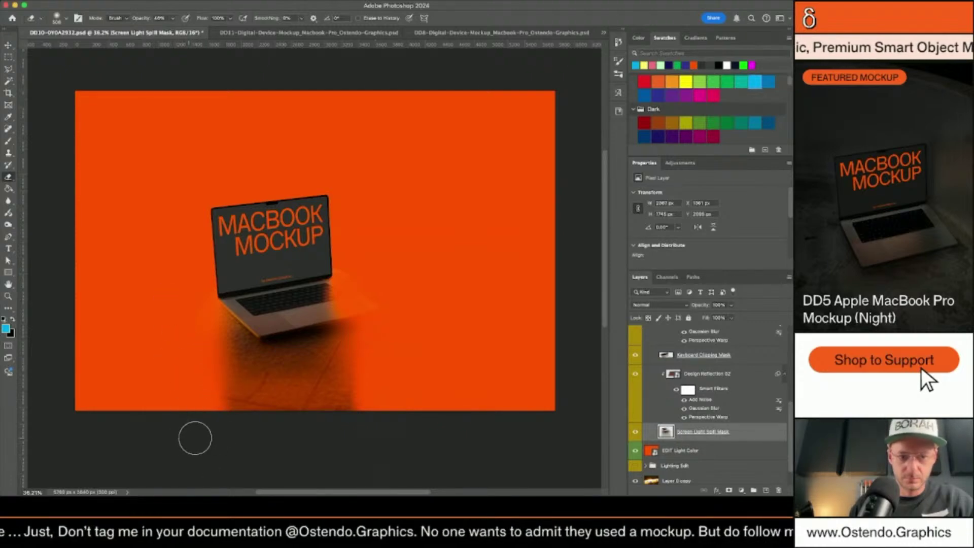
{"action": "key", "text": "v"}
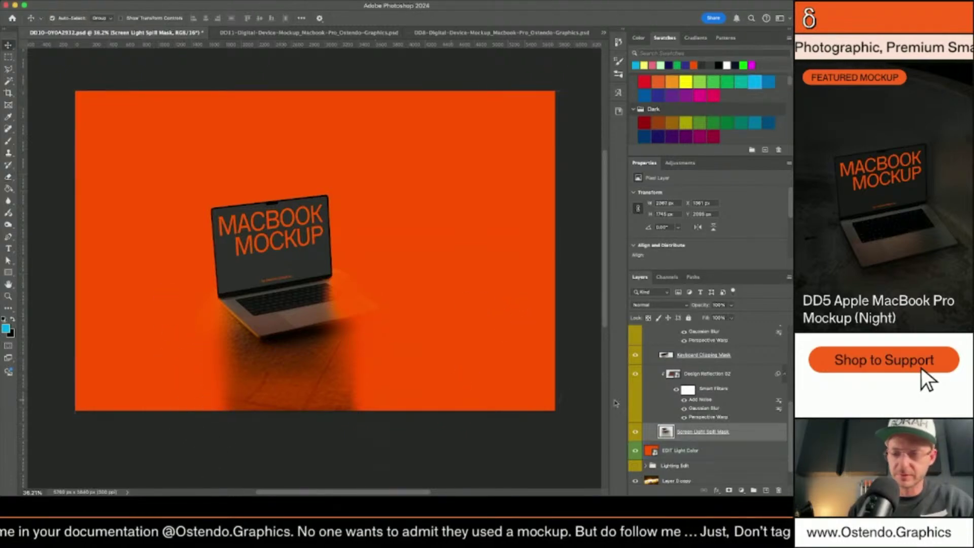
Collapse the Reflections group, hide the EDIT Light Color layer and show the Lighting Edit group again.
{"action": "left_click", "coordinate": [655, 399]}
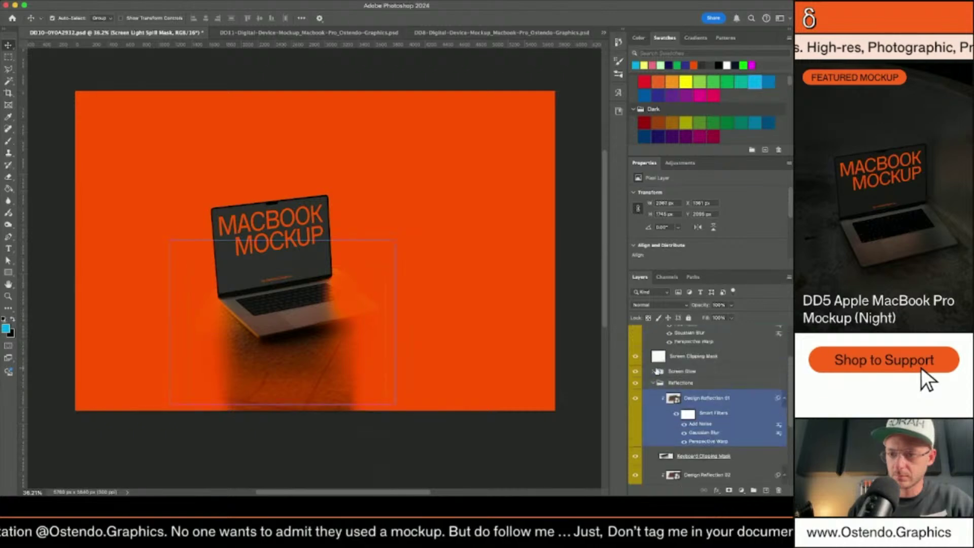
{"action": "left_click", "coordinate": [654, 398]}
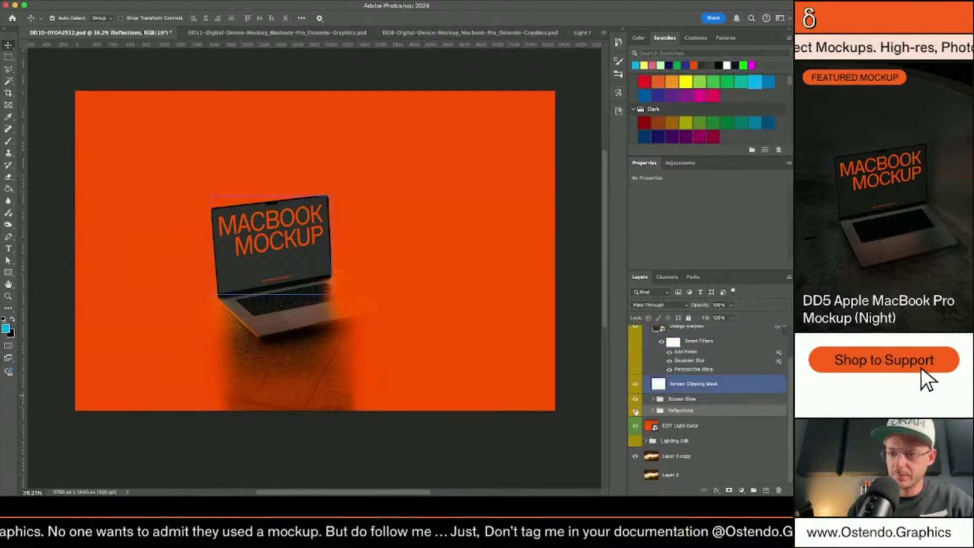
{"action": "left_click", "coordinate": [635, 425]}
{"action": "left_click", "coordinate": [635, 441]}
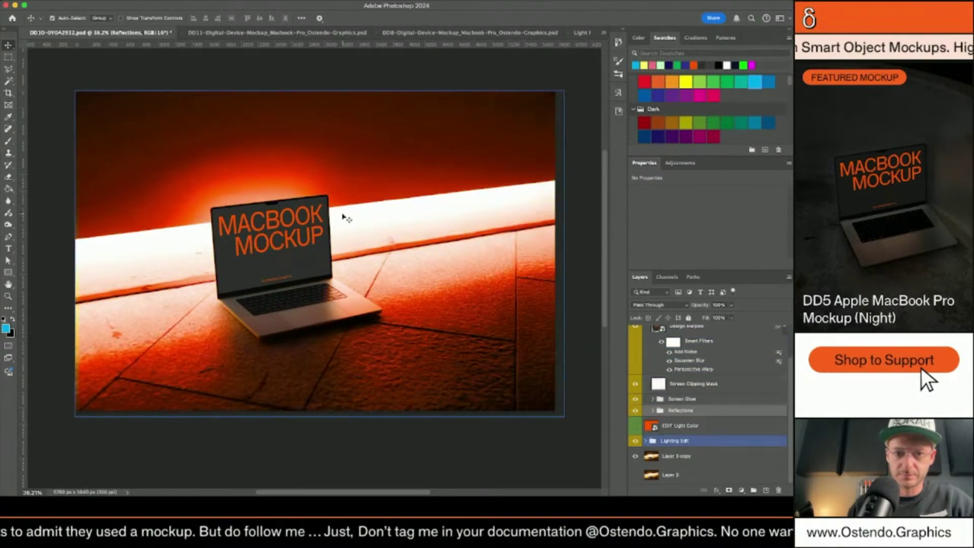
Expand the Lighting Edit group, select the Middle layer and choose the Blur tool for the glow around the laptop.
{"action": "scroll", "coordinate": [346, 219], "scroll_direction": "up", "scroll_amount": 5}
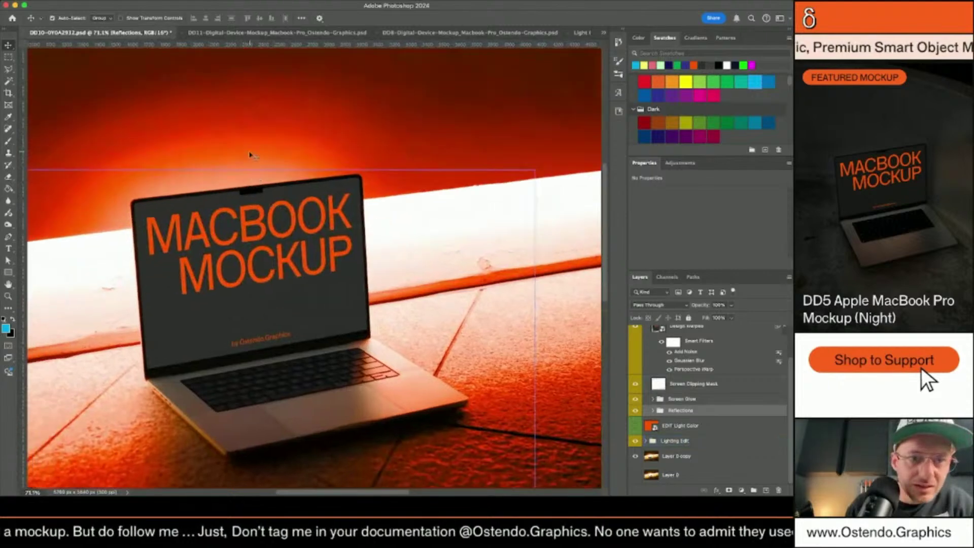
{"action": "scroll", "coordinate": [406, 108], "scroll_direction": "down", "scroll_amount": 2}
{"action": "left_click", "coordinate": [647, 443]}
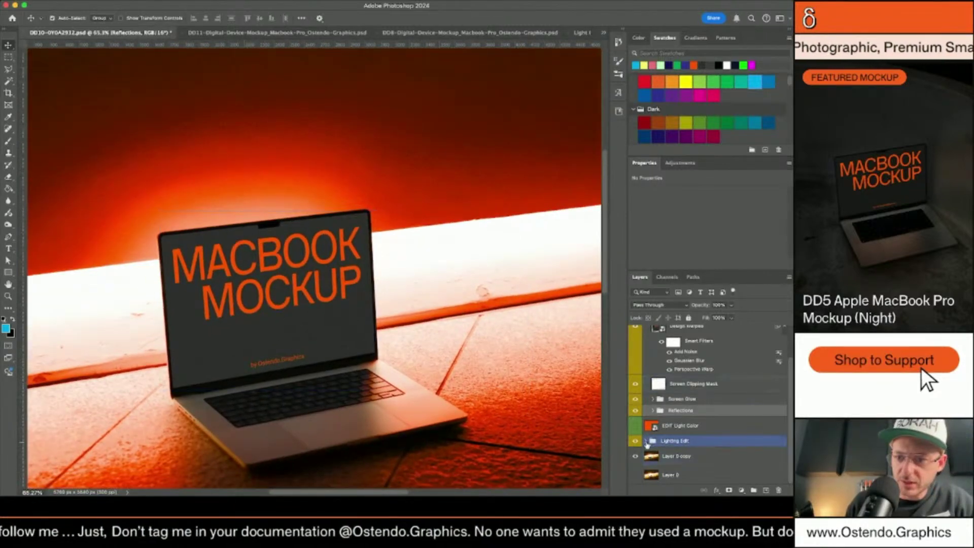
{"action": "left_click", "coordinate": [646, 441]}
{"action": "scroll", "coordinate": [680, 416], "scroll_direction": "down", "scroll_amount": 3}
{"action": "left_click", "coordinate": [678, 432]}
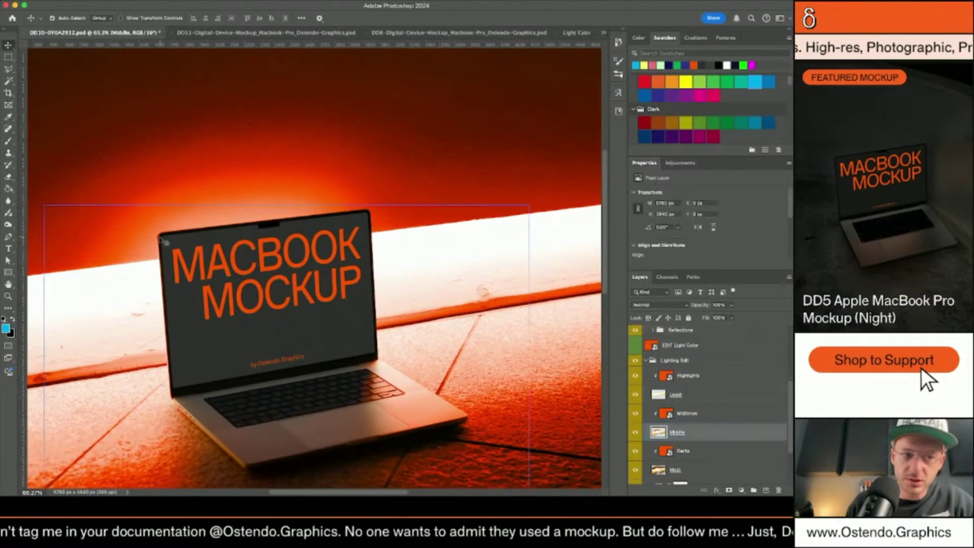
{"action": "left_click", "coordinate": [8, 201]}
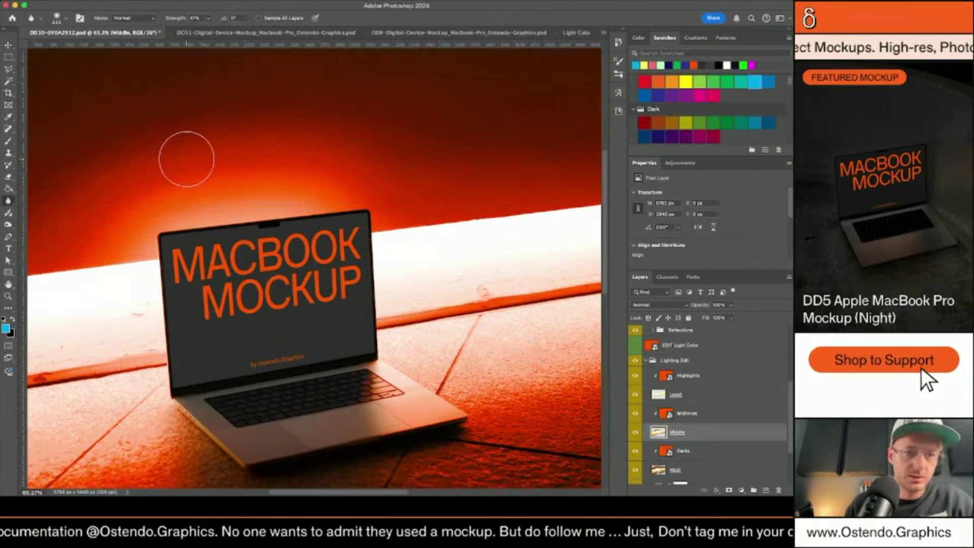
{"action": "scroll", "coordinate": [228, 158], "scroll_direction": "down", "scroll_amount": 2}
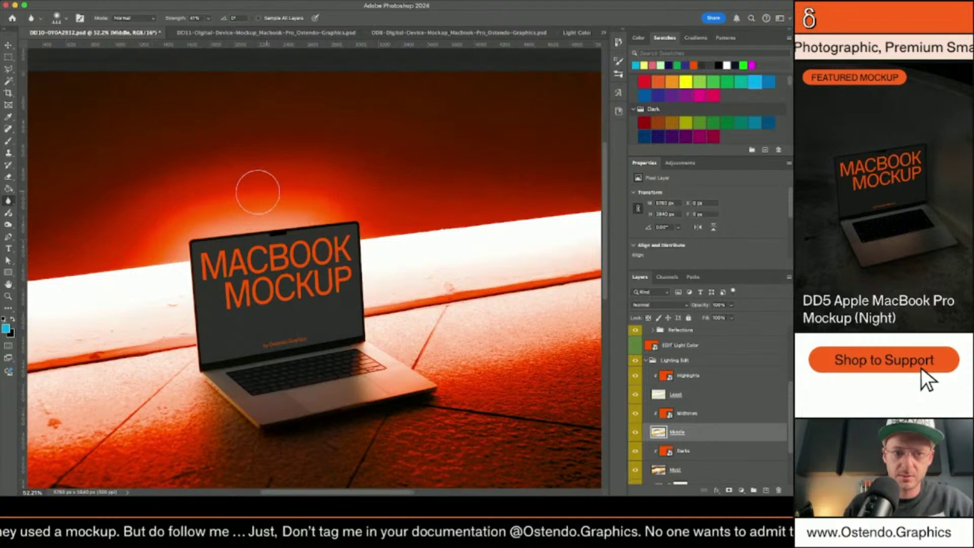
Select the Least layer and examine the glow behind the laptop and the image's left edge.
{"action": "left_click", "coordinate": [689, 399]}
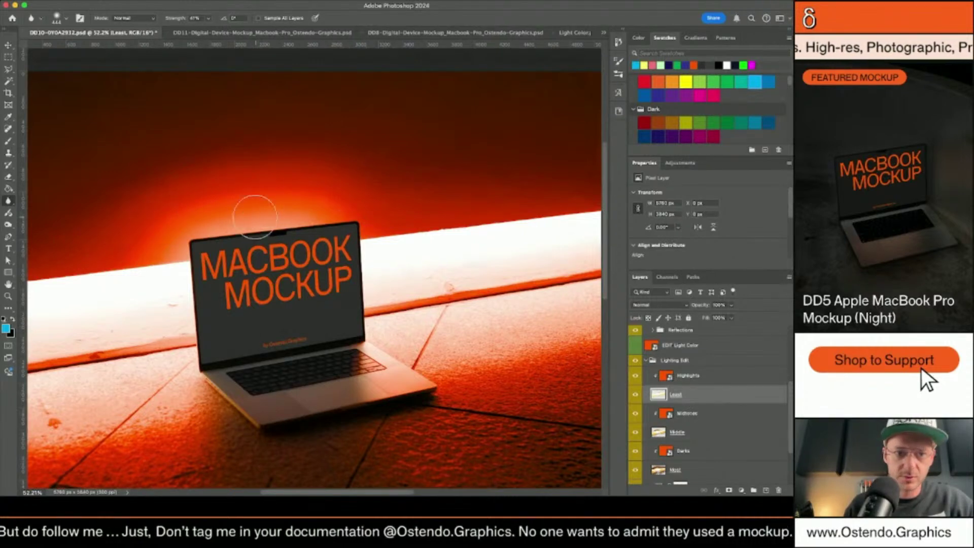
{"action": "scroll", "coordinate": [297, 182], "scroll_direction": "left", "scroll_amount": 5}
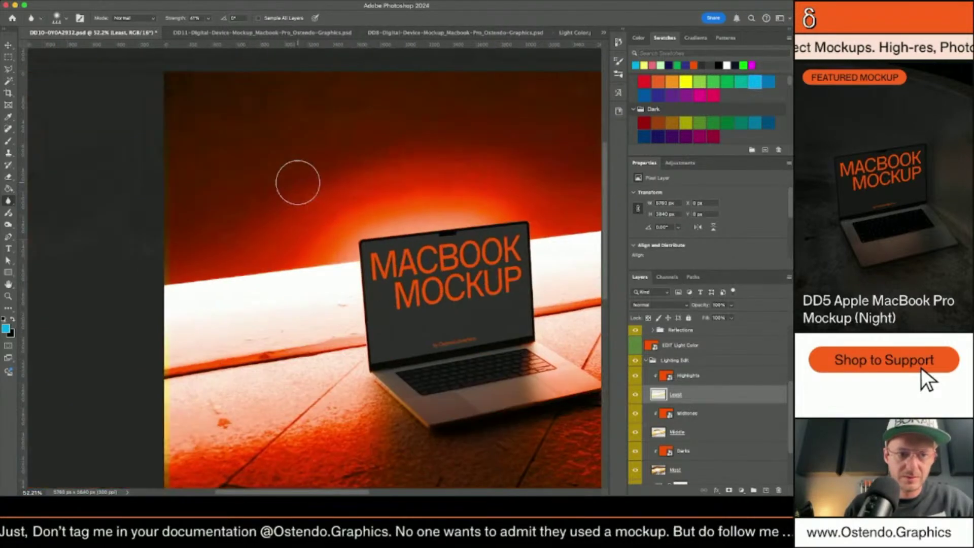
{"action": "scroll", "coordinate": [152, 268], "scroll_direction": "down", "scroll_amount": 3}
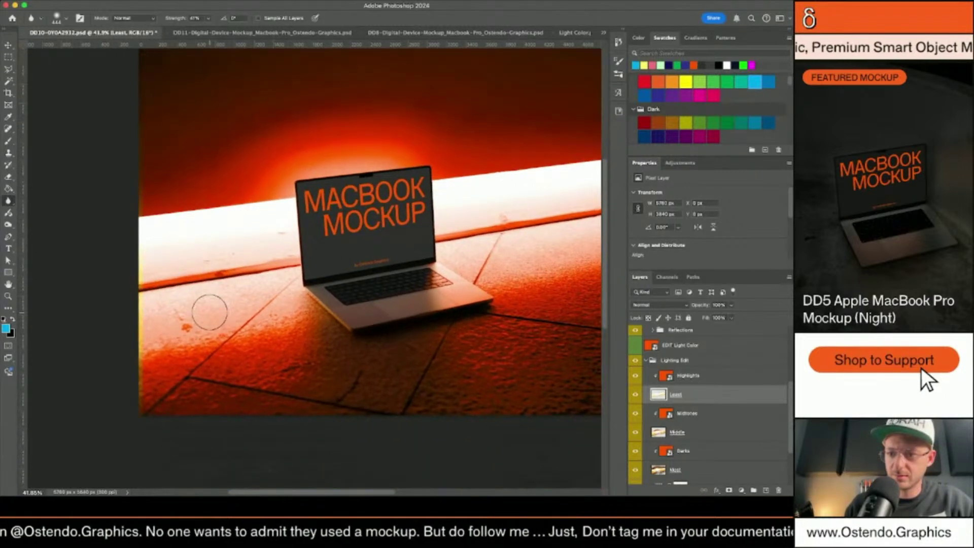
{"action": "scroll", "coordinate": [116, 309], "scroll_direction": "right", "scroll_amount": 2}
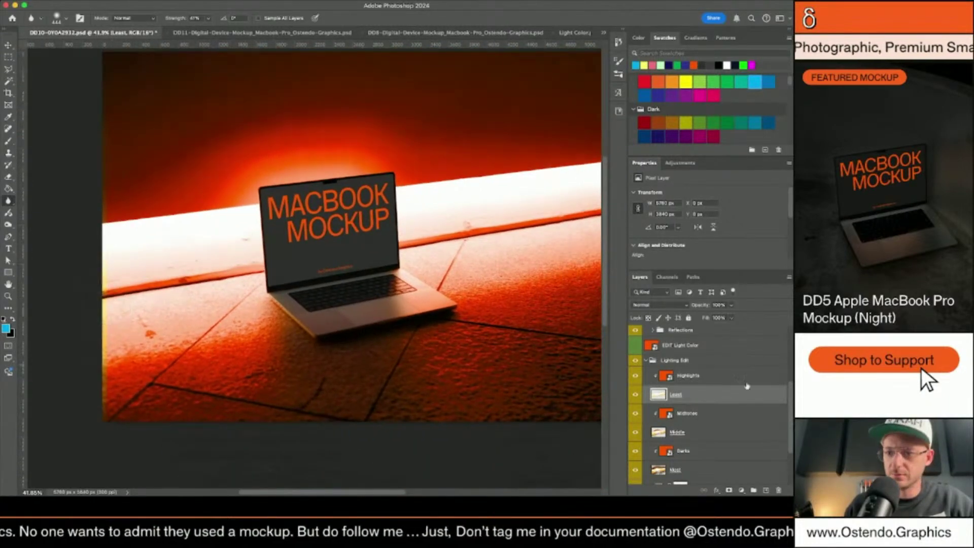
Hide and show Layer 0 copy to check what it contributes beneath the lighting layers.
{"action": "scroll", "coordinate": [715, 449], "scroll_direction": "down", "scroll_amount": 3}
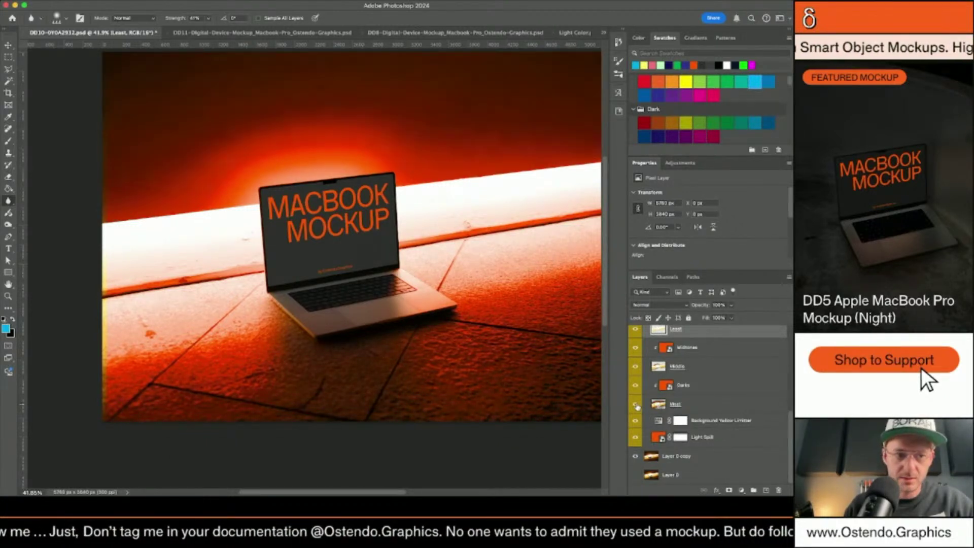
{"action": "left_click", "coordinate": [636, 456]}
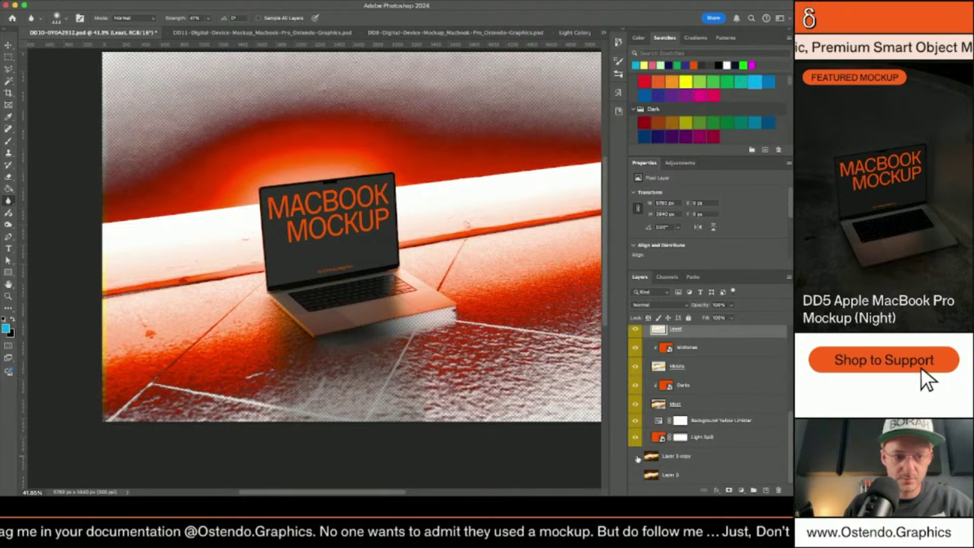
{"action": "left_click", "coordinate": [636, 458]}
{"action": "left_click", "coordinate": [637, 458]}
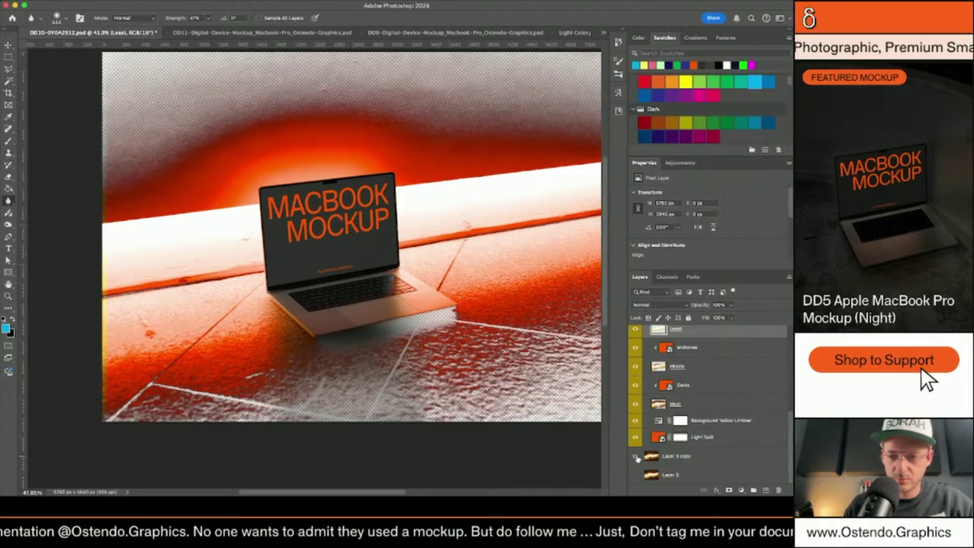
{"action": "left_click", "coordinate": [637, 458]}
Open the EDIT Light Color smart object, enlarge its orange shape to about 6488 × 4355 px beyond the canvas and save it.
{"action": "left_click", "coordinate": [657, 439]}
{"action": "key", "text": "v"}
{"action": "left_click", "coordinate": [672, 355]}
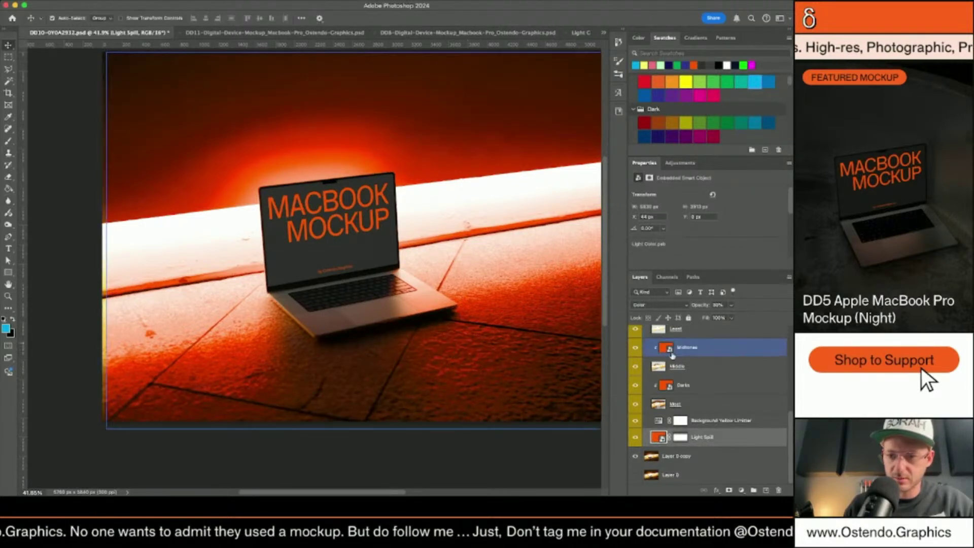
{"action": "scroll", "coordinate": [669, 353], "scroll_direction": "up", "scroll_amount": 3}
{"action": "left_click", "coordinate": [648, 339]}
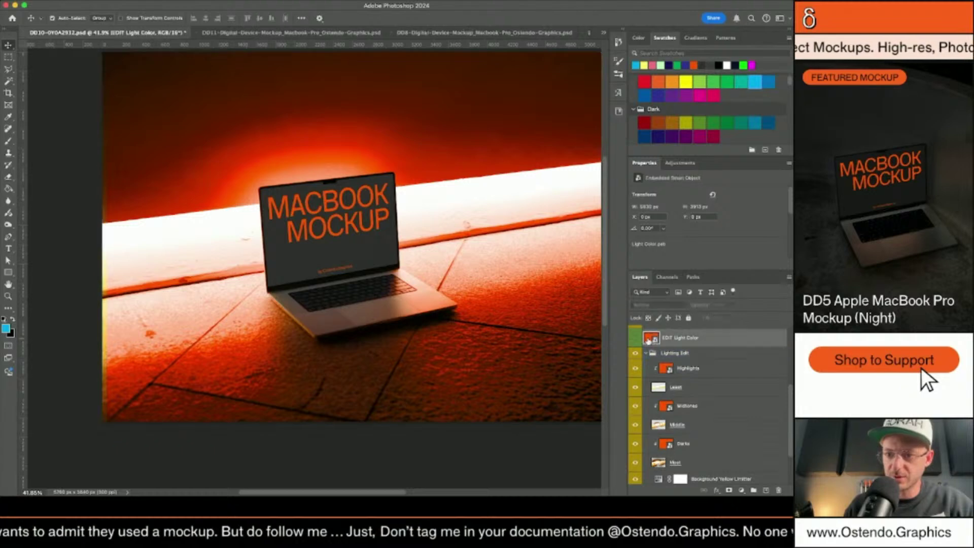
{"action": "double_click", "coordinate": [649, 339]}
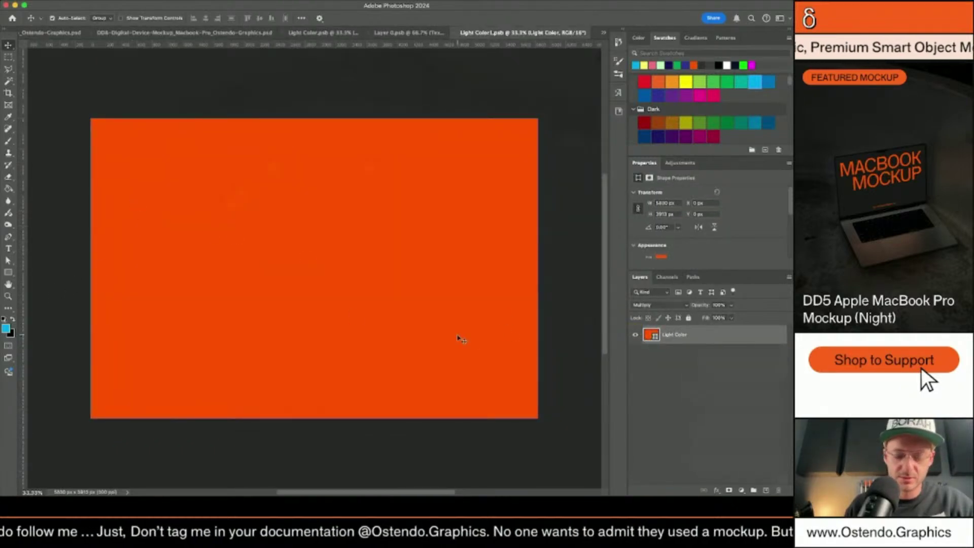
{"action": "key", "text": "super+t"}
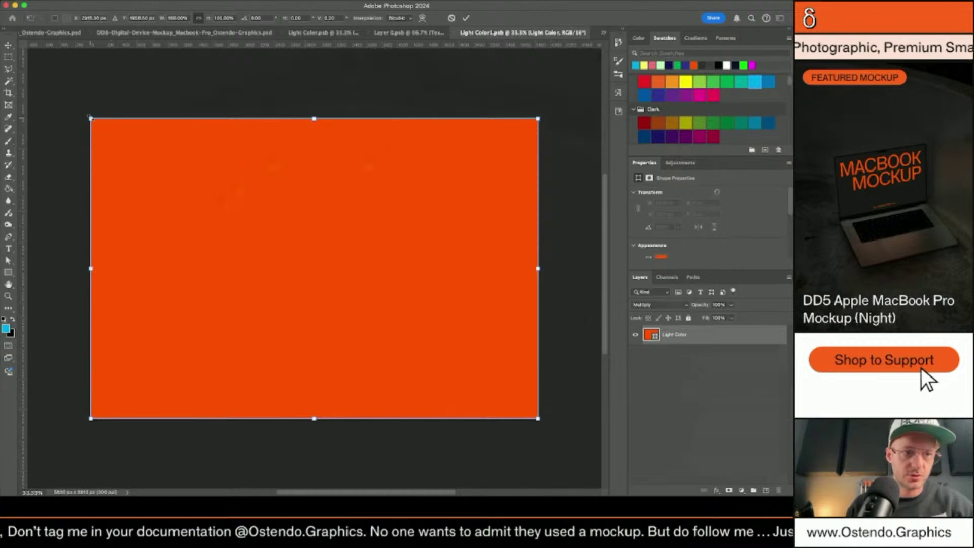
{"action": "left_click_drag", "start_coordinate": [90, 118], "coordinate": [65, 102]}
{"action": "key", "text": "Return"}
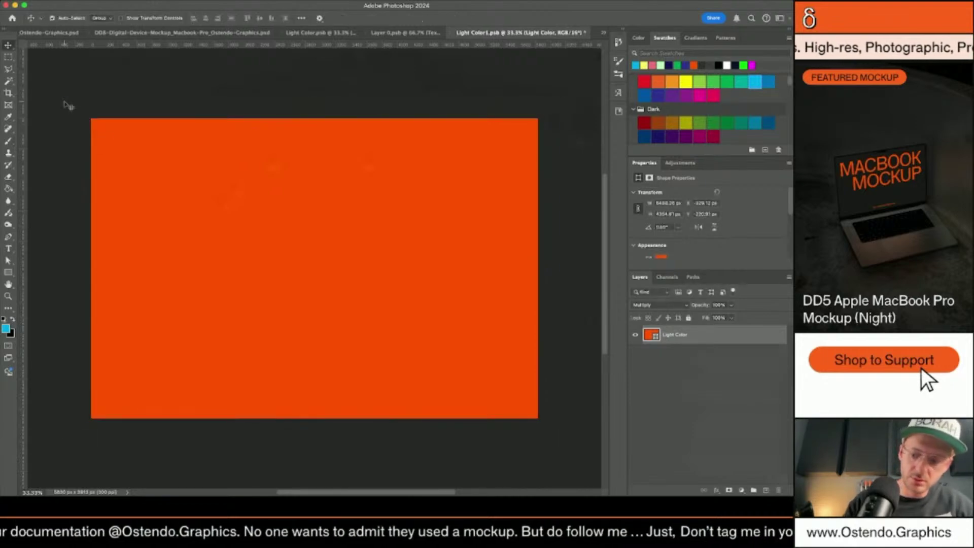
{"action": "key", "text": "super+s"}
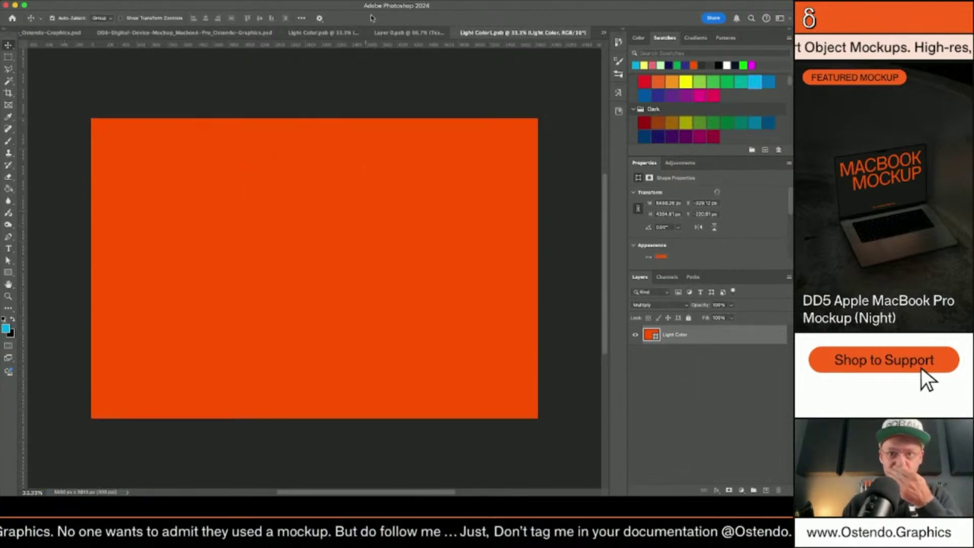
Return to the DD10 mockup document and move the Highlights layer left to X -16 px to cover the image's left edge.
{"action": "left_click", "coordinate": [453, 34]}
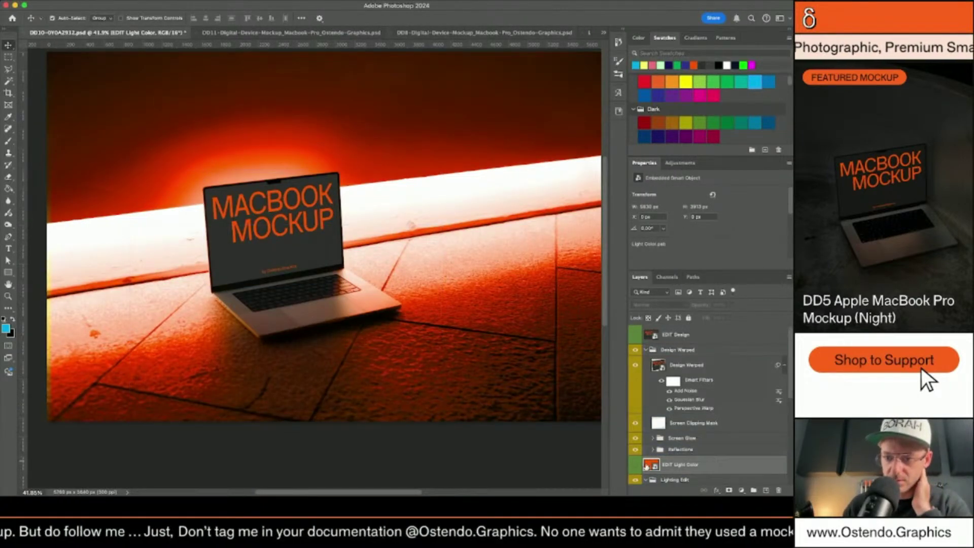
{"action": "scroll", "coordinate": [647, 466], "scroll_direction": "down", "scroll_amount": 3}
{"action": "left_click", "coordinate": [664, 414]}
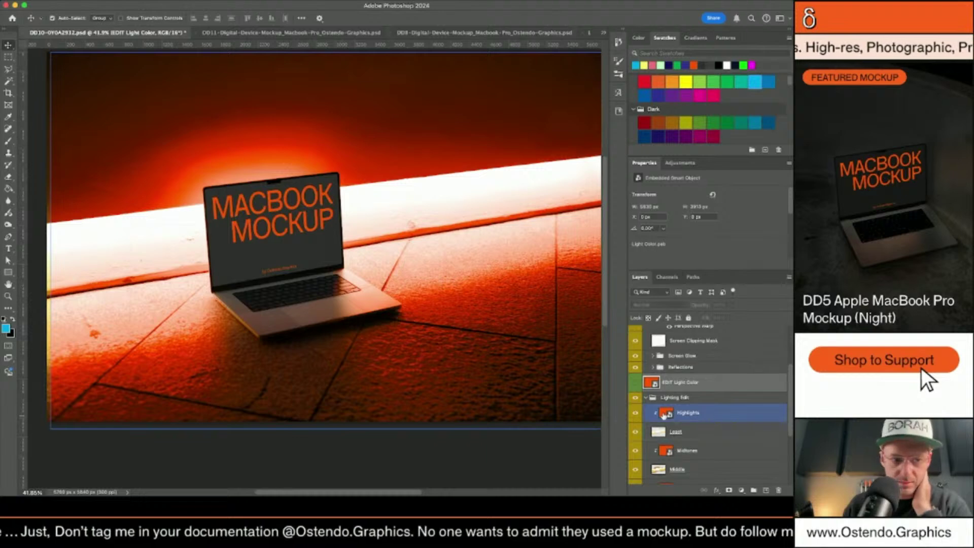
{"action": "left_click", "coordinate": [672, 397]}
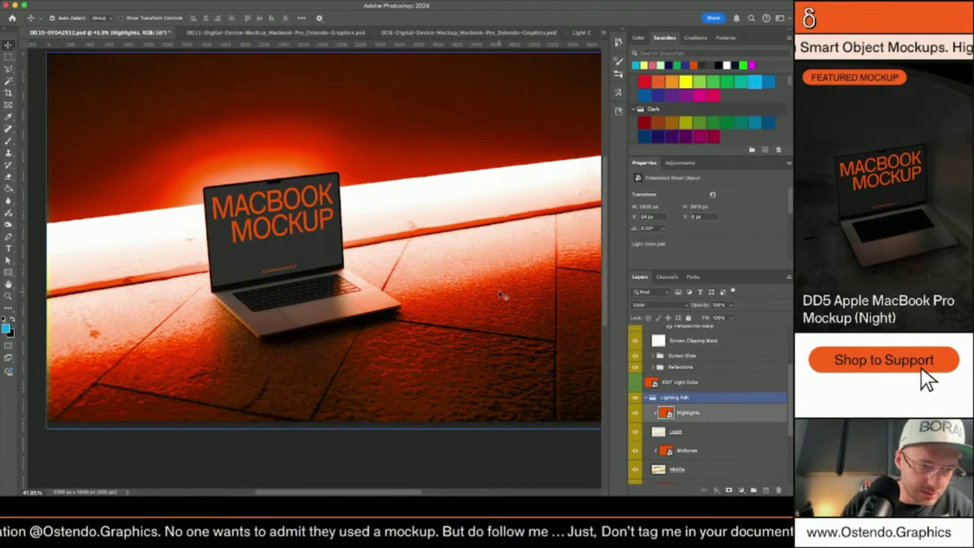
{"action": "key", "text": "shift+Left"}
{"action": "key", "text": "shift+Left"}
{"action": "key", "text": "shift+Left"}
{"action": "key", "text": "shift+Left"}
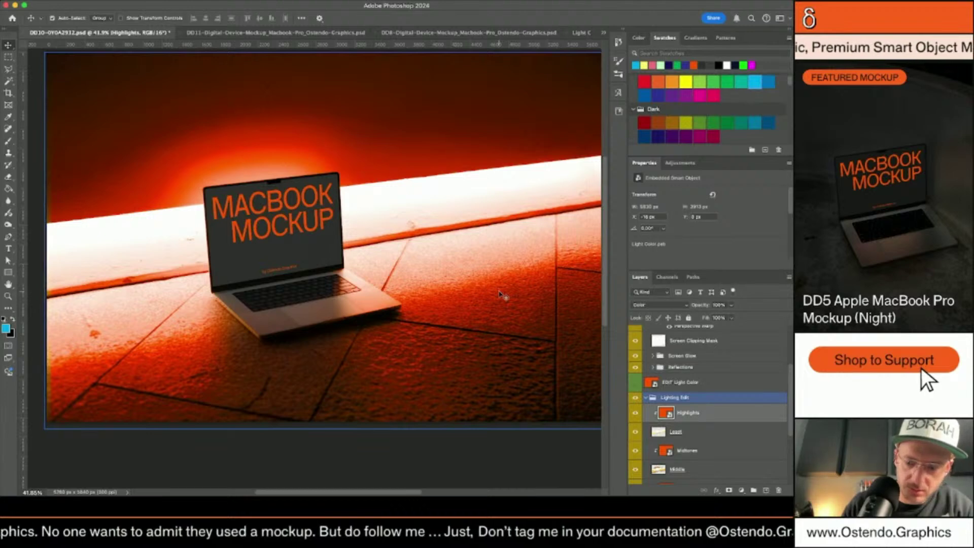
{"action": "key", "text": "alt+bracketleft"}
{"action": "key", "text": "alt+bracketleft"}
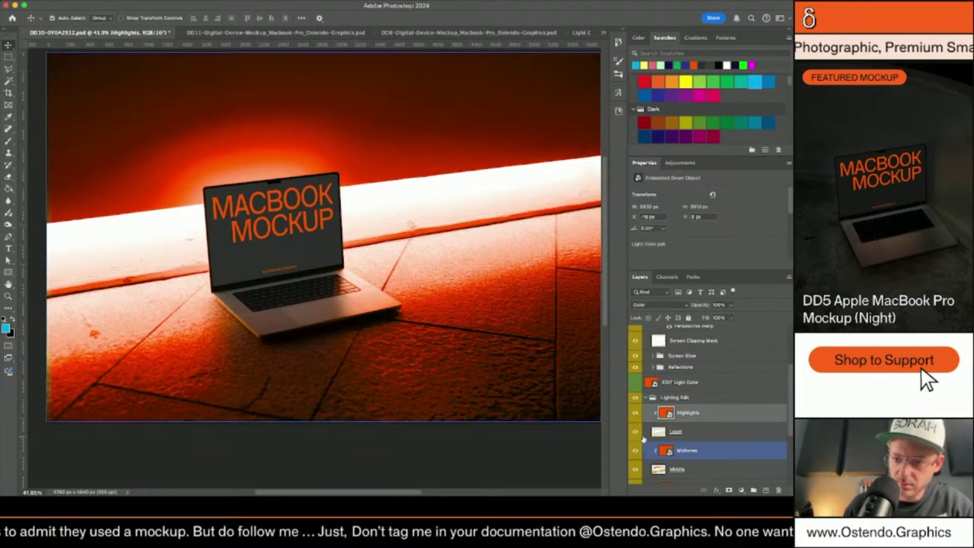
Select the Midtones layer in the Lighting Edit group.
{"action": "left_click", "coordinate": [669, 453]}
{"action": "key", "text": "alt+bracketright"}
{"action": "key", "text": "alt+bracketright"}
{"action": "key", "text": "alt+bracketright"}
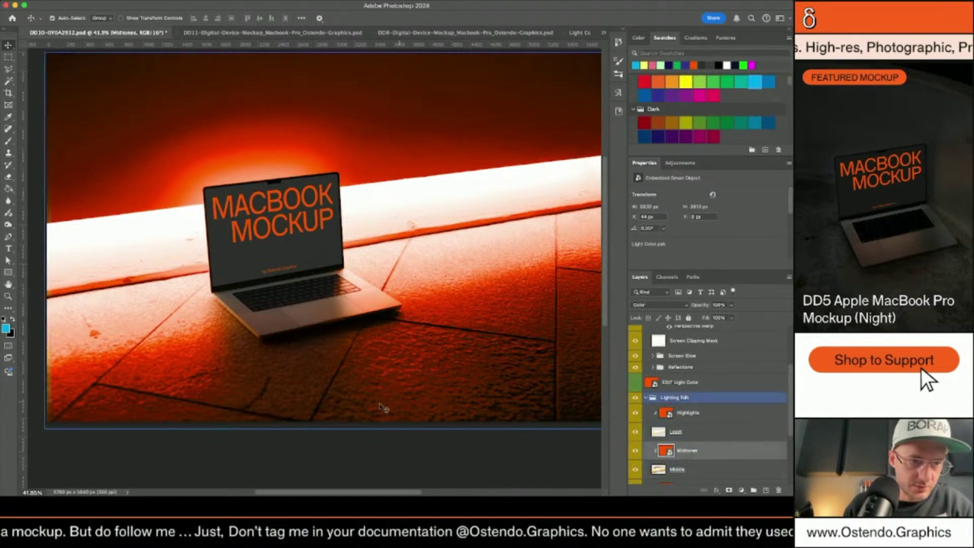
Select the Light Spill layer's smart object instead of its mask and move it left to X 4 px.
{"action": "scroll", "coordinate": [710, 406], "scroll_direction": "down", "scroll_amount": 3}
{"action": "left_click", "coordinate": [640, 438]}
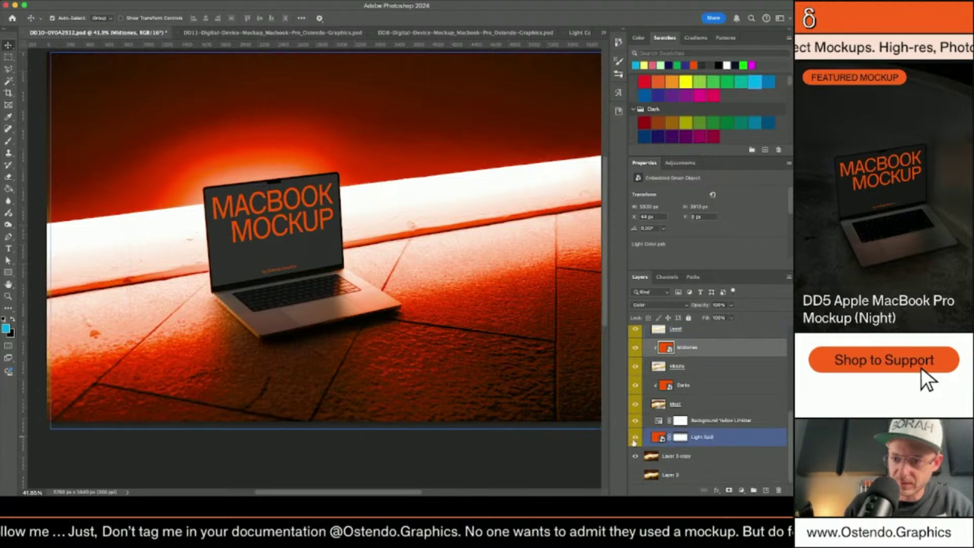
{"action": "left_click", "coordinate": [659, 438]}
{"action": "left_click", "coordinate": [681, 438]}
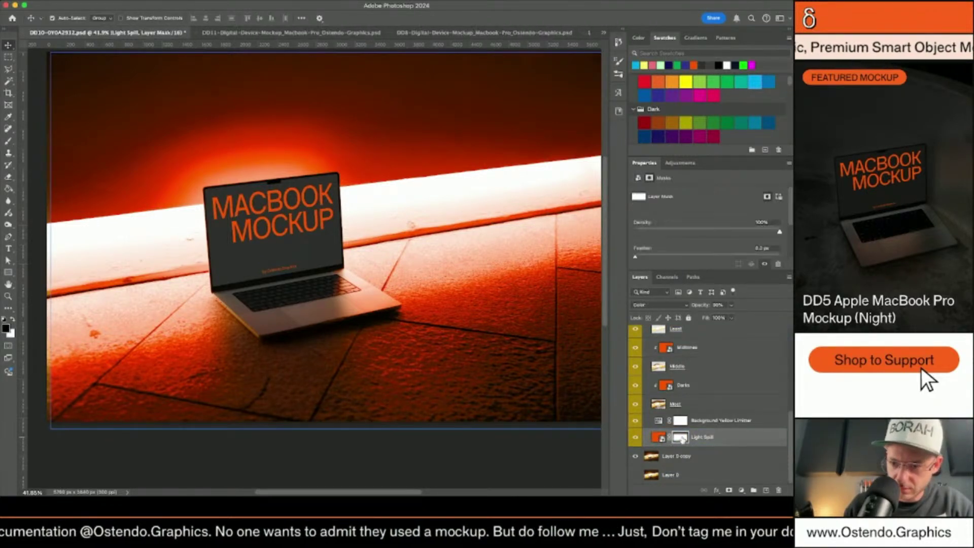
{"action": "double_click", "coordinate": [660, 439]}
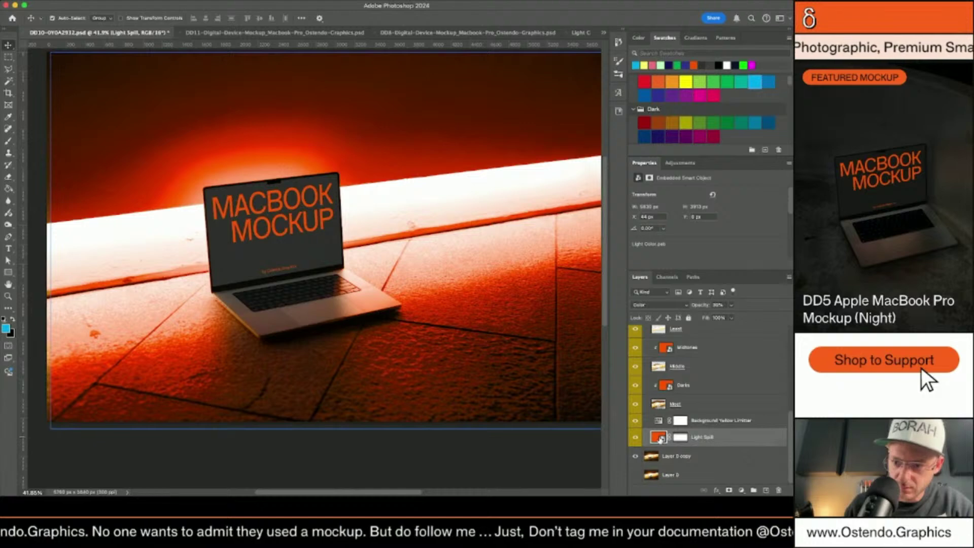
{"action": "key", "text": "shift+Left"}
{"action": "key", "text": "shift+Left"}
{"action": "key", "text": "shift+Left"}
{"action": "key", "text": "shift+Left"}
{"action": "key", "text": "shift+Left"}
{"action": "key", "text": "shift+Left"}
{"action": "key", "text": "shift+Left"}
{"action": "key", "text": "shift+Left"}
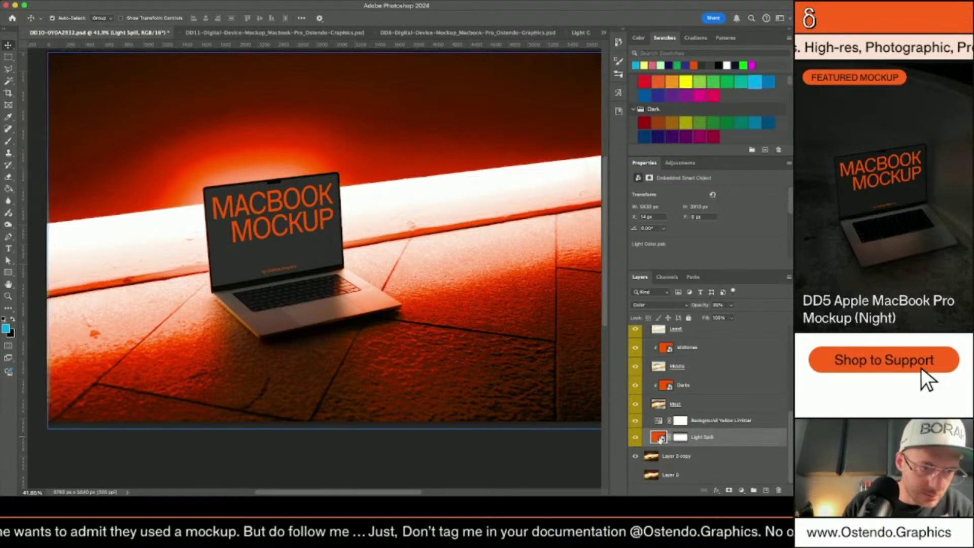
{"action": "key", "text": "Left"}
{"action": "key", "text": "Left"}
{"action": "key", "text": "Left"}
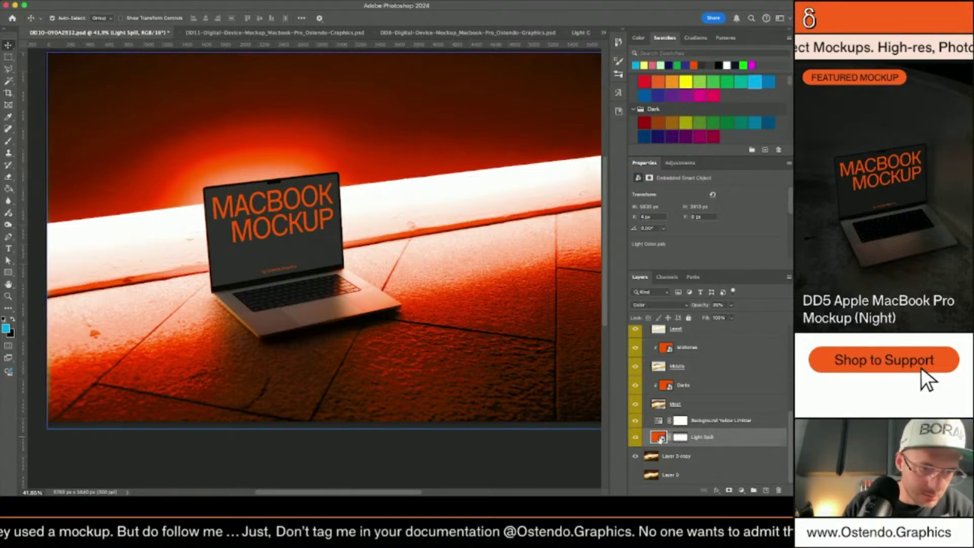
Move the Darks layer left to X -22 px and check its coverage at the image's right edge.
{"action": "left_click", "coordinate": [657, 389]}
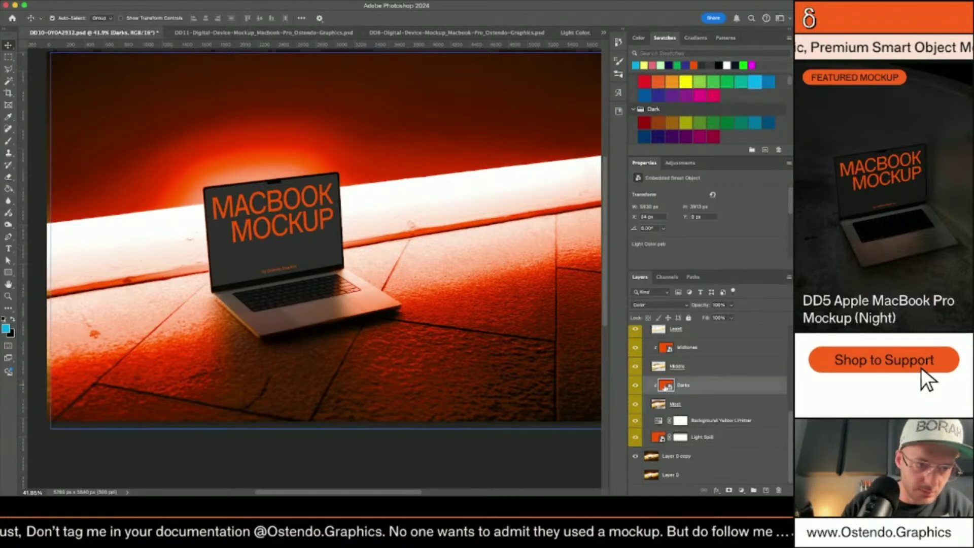
{"action": "key", "text": "shift+Left"}
{"action": "key", "text": "shift+Left"}
{"action": "key", "text": "shift+Left"}
{"action": "key", "text": "shift+Left"}
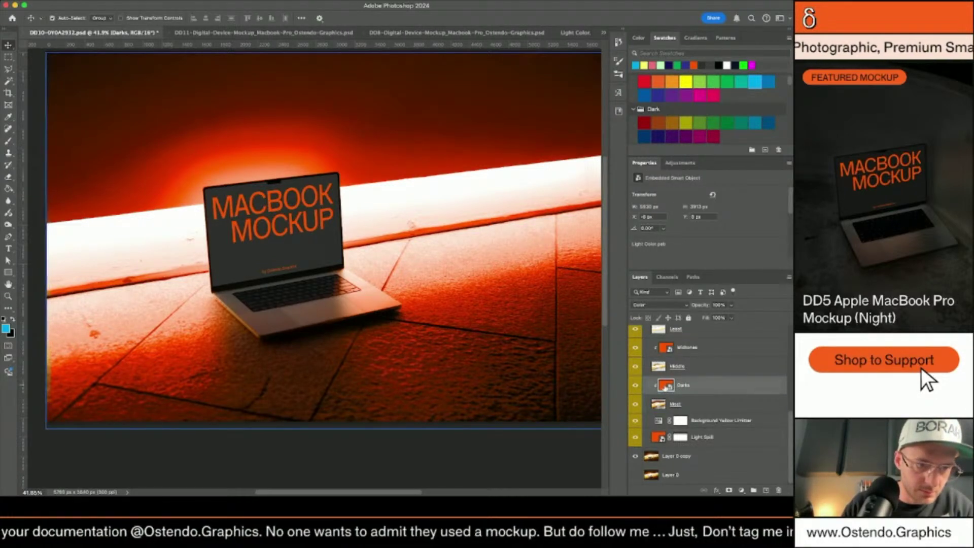
{"action": "key", "text": "Right"}
{"action": "key", "text": "Right"}
{"action": "key", "text": "Right"}
{"action": "key", "text": "Right"}
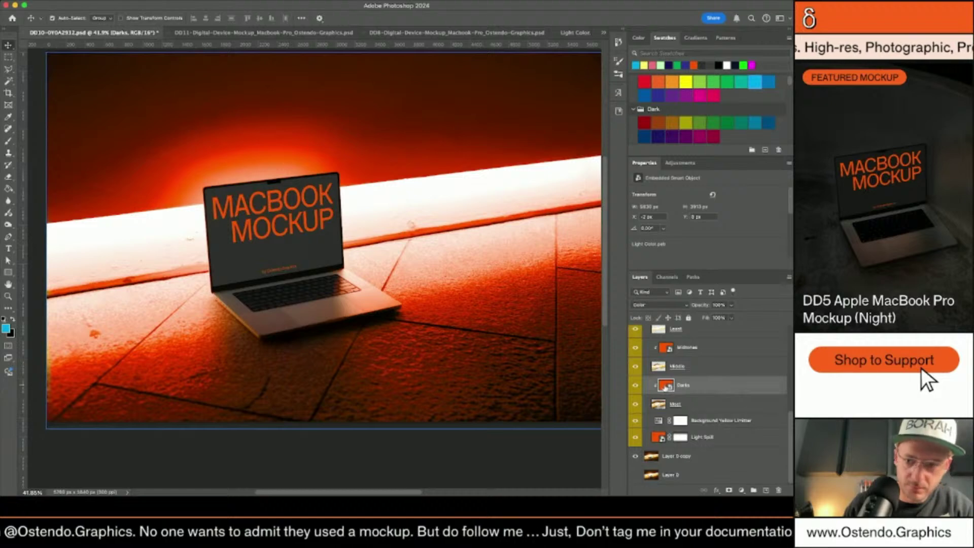
{"action": "scroll", "coordinate": [479, 360], "scroll_direction": "up", "scroll_amount": 3}
{"action": "scroll", "coordinate": [360, 349], "scroll_direction": "left", "scroll_amount": 5}
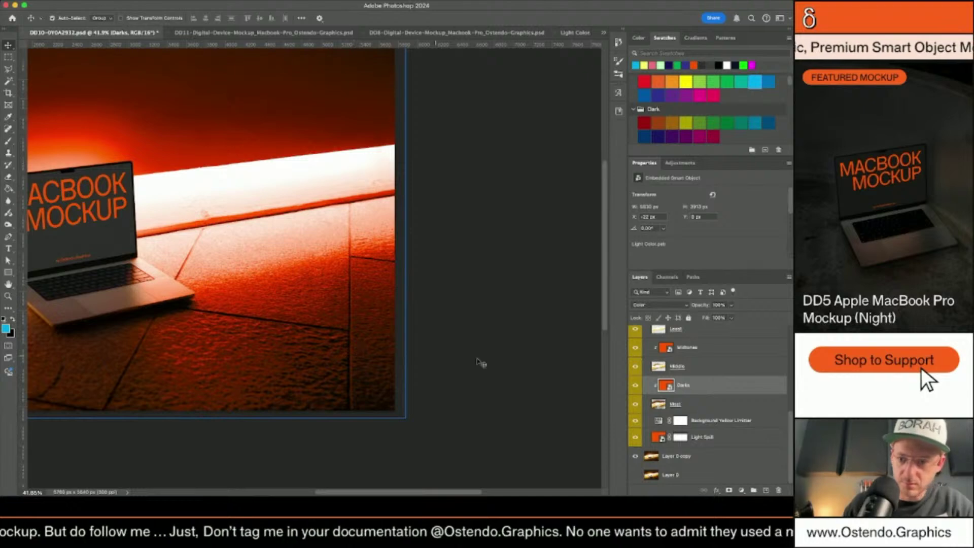
Select the Midtones layer and move it left to X -6 px to cover the image's left edge.
{"action": "scroll", "coordinate": [396, 369], "scroll_direction": "down", "scroll_amount": 3}
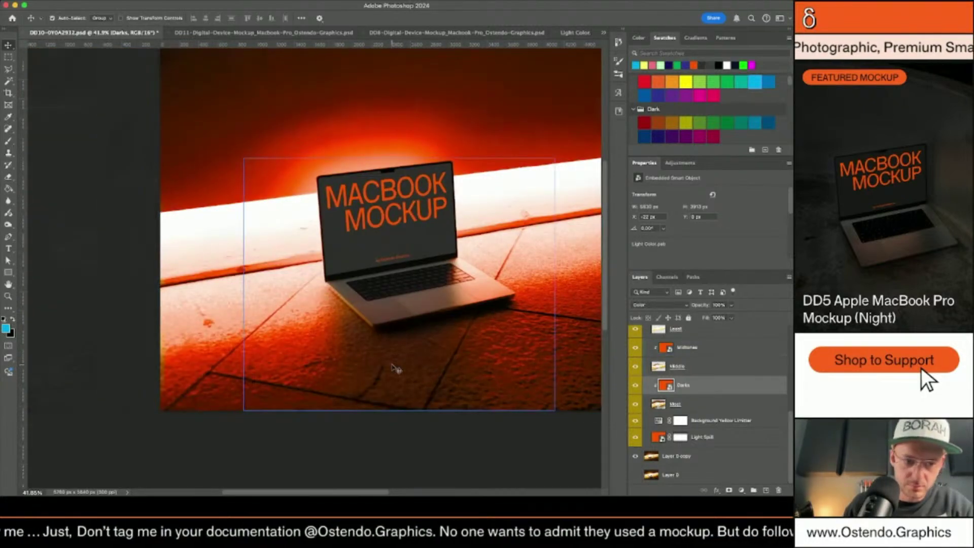
{"action": "key", "text": "alt+bracketright"}
{"action": "key", "text": "alt+bracketright"}
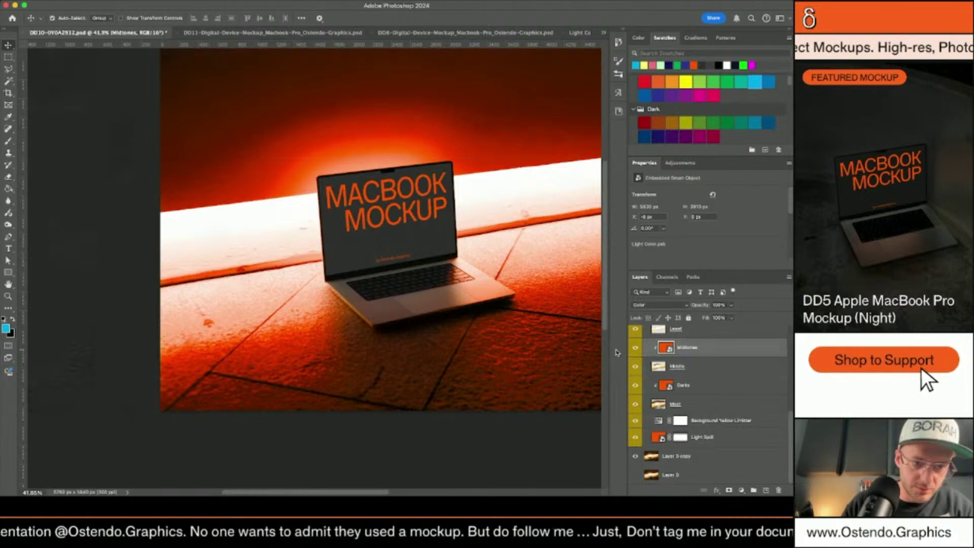
Select the Highlights layer in the Lighting Edit group, check its coverage at the image edges, and deselect all layers.
{"action": "key", "text": "alt+bracketright"}
{"action": "key", "text": "alt+bracketright"}
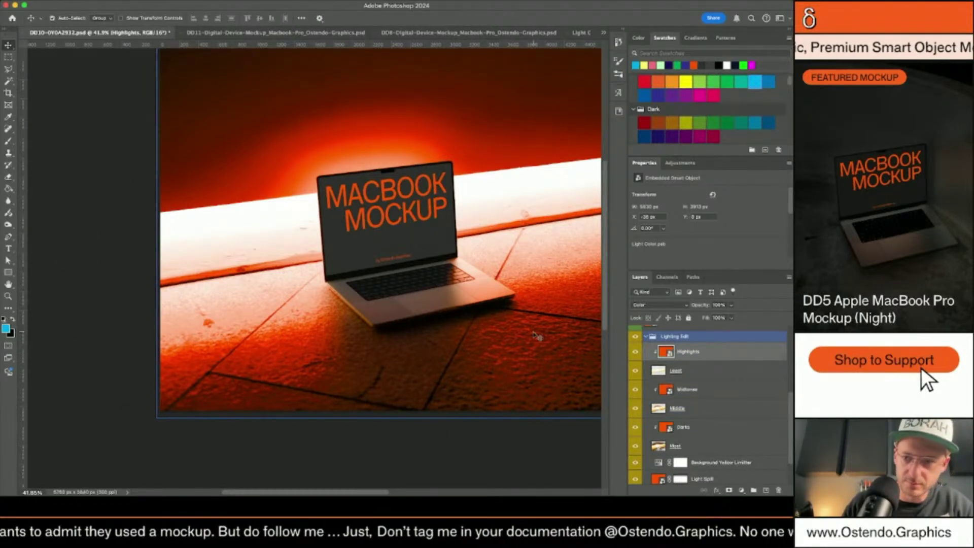
{"action": "scroll", "coordinate": [537, 338], "scroll_direction": "down", "scroll_amount": 6}
{"action": "left_click", "coordinate": [169, 261]}
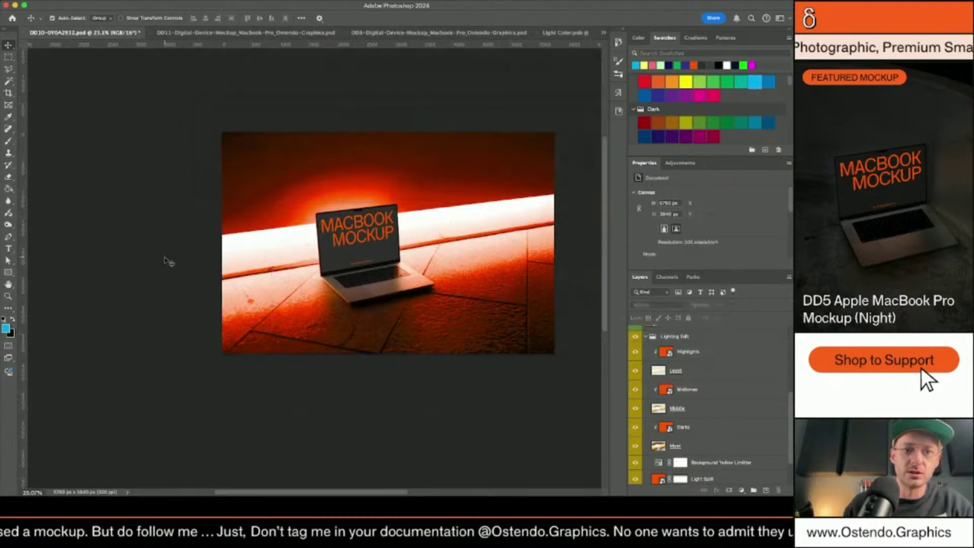
Collapse the Lighting Edit group and toggle its visibility to compare the recoloured lighting with the original photo.
{"action": "scroll", "coordinate": [314, 271], "scroll_direction": "up", "scroll_amount": 4}
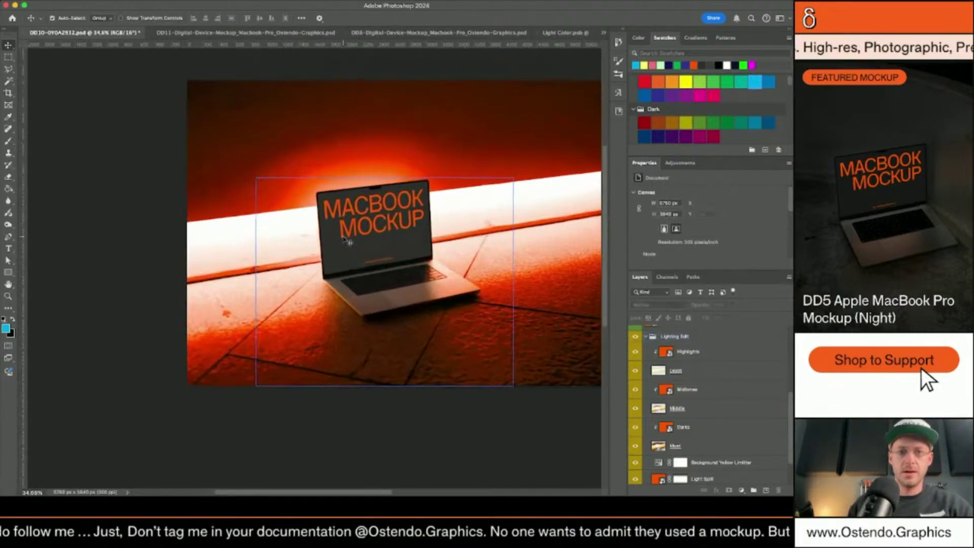
{"action": "scroll", "coordinate": [342, 176], "scroll_direction": "up", "scroll_amount": 3}
{"action": "left_click", "coordinate": [366, 142]}
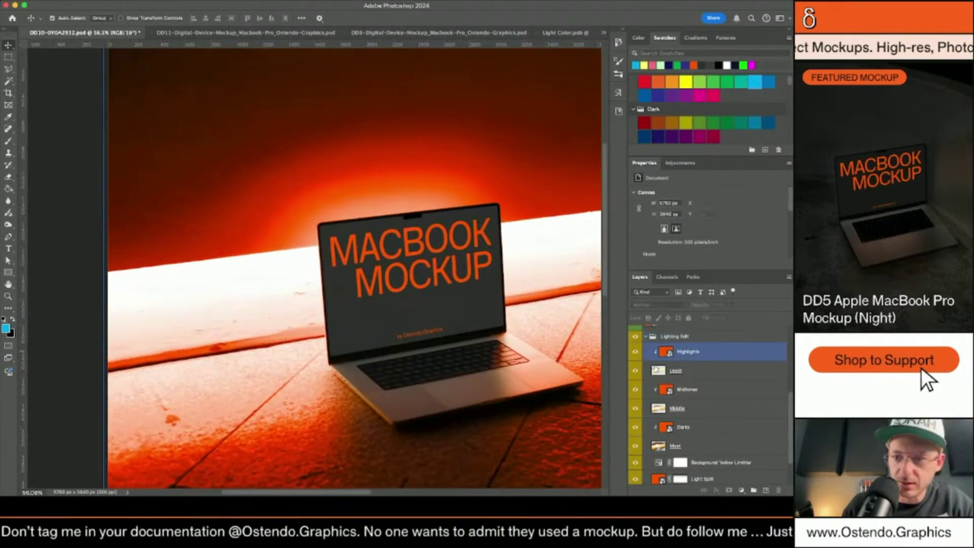
{"action": "left_click", "coordinate": [646, 336]}
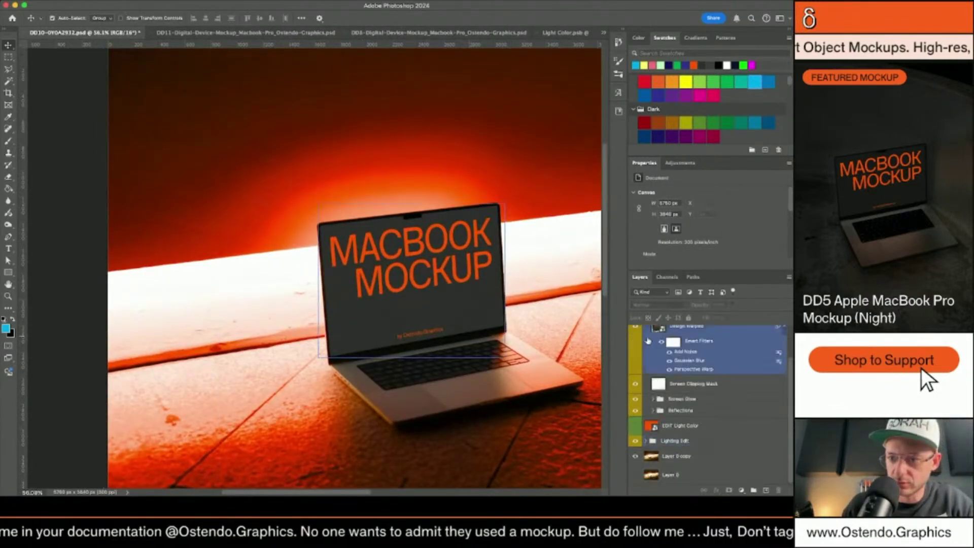
{"action": "left_click", "coordinate": [636, 441]}
{"action": "left_click", "coordinate": [635, 441]}
{"action": "left_click", "coordinate": [636, 441]}
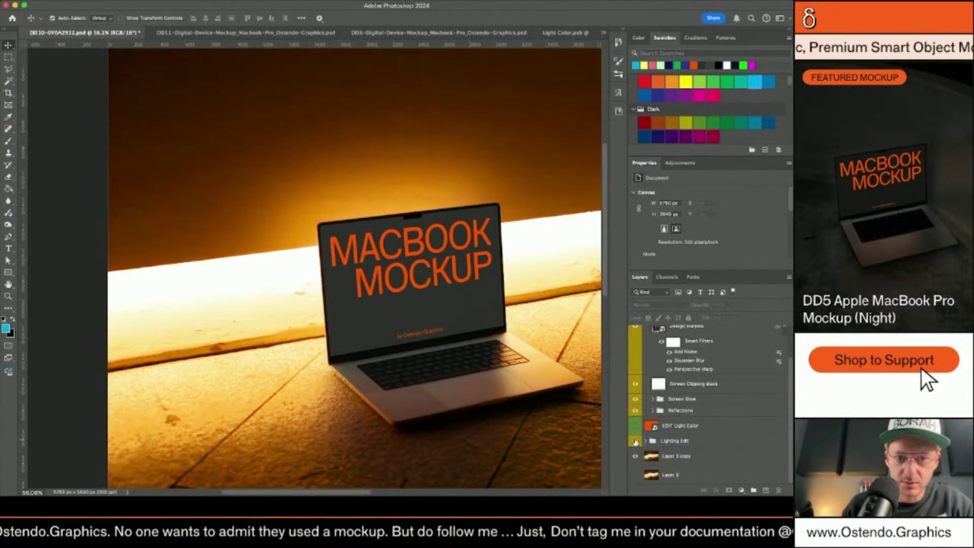
{"action": "left_click", "coordinate": [635, 441]}
{"action": "left_click", "coordinate": [635, 442]}
{"action": "left_click", "coordinate": [636, 442]}
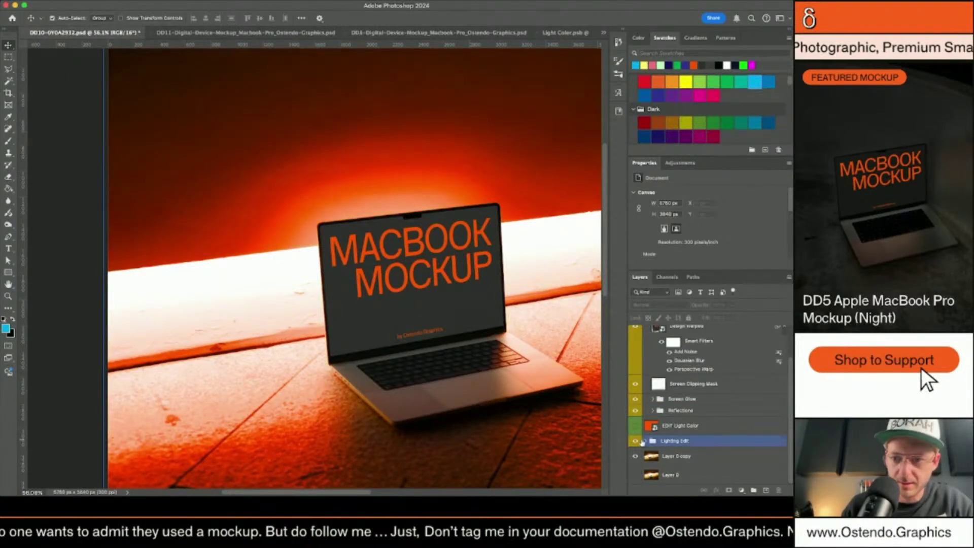
Expand the Lighting Edit group and toggle the Middle layer's visibility to examine its effect.
{"action": "left_click", "coordinate": [646, 441]}
{"action": "scroll", "coordinate": [654, 431], "scroll_direction": "down", "scroll_amount": 3}
{"action": "left_click", "coordinate": [668, 439]}
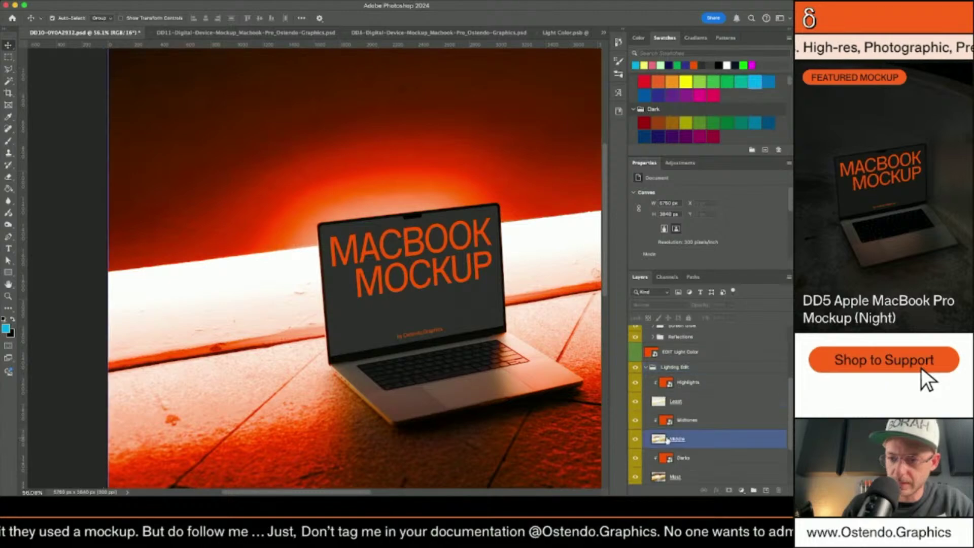
{"action": "left_click", "coordinate": [636, 442]}
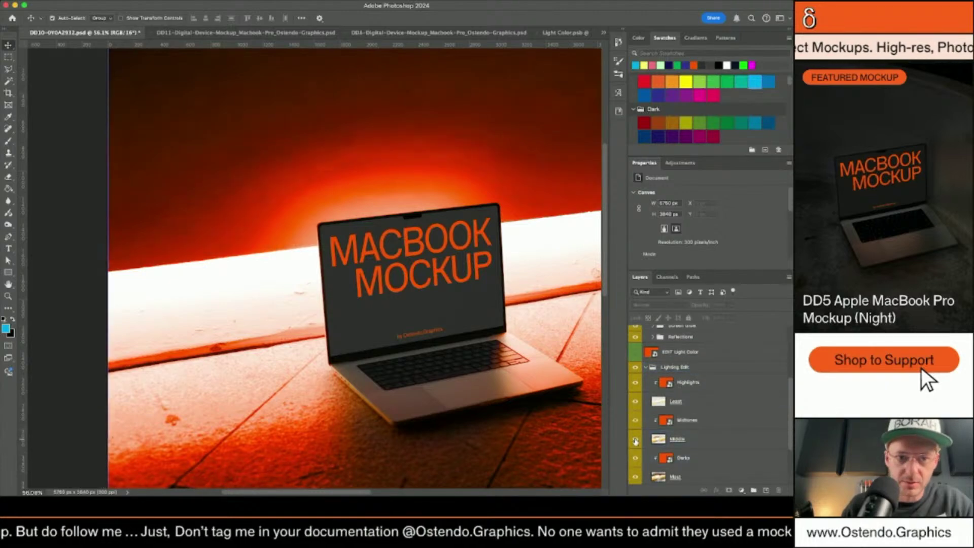
{"action": "left_click", "coordinate": [636, 442]}
Select the Middle layer and soften its lighting over the floor with a large soft Eraser.
{"action": "left_click", "coordinate": [213, 218]}
{"action": "scroll", "coordinate": [213, 218], "scroll_direction": "down", "scroll_amount": 2}
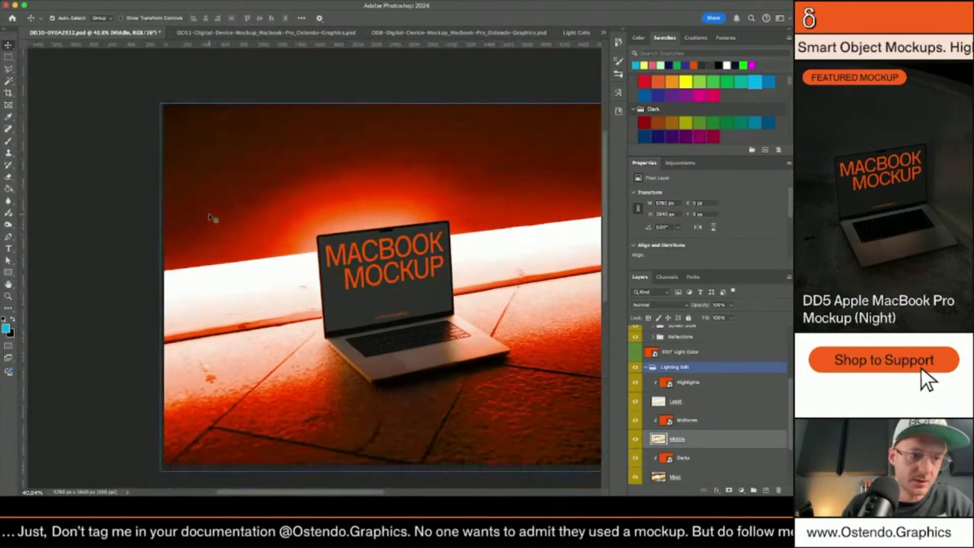
{"action": "key", "text": "e"}
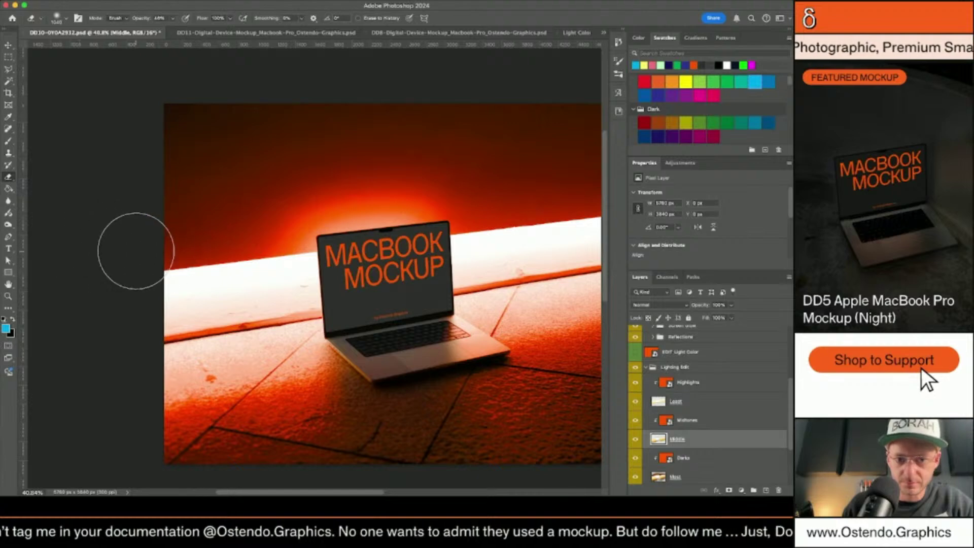
{"action": "scroll", "coordinate": [358, 325], "scroll_direction": "down", "scroll_amount": 3}
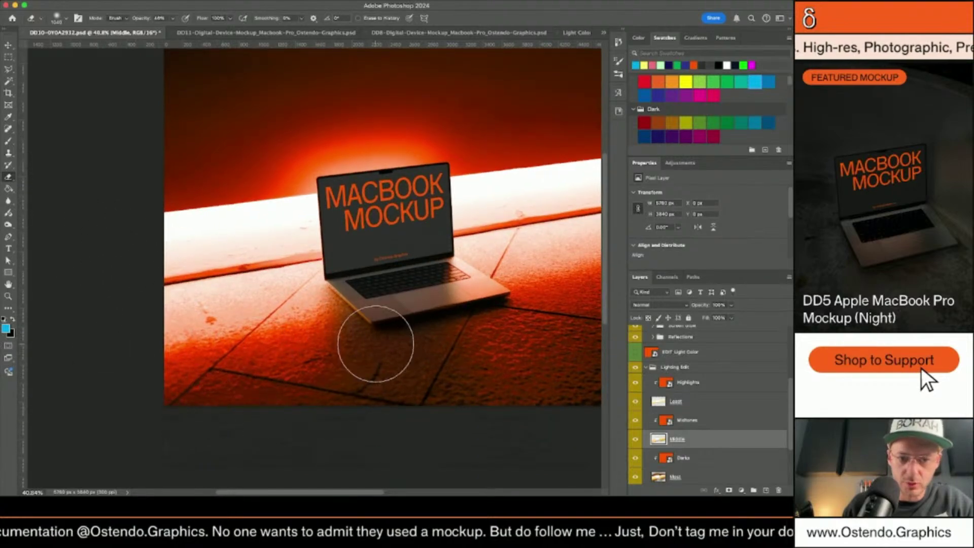
Refine the erased floor lighting with the Eraser, alternating between the Least and Middle layers.
{"action": "left_click", "coordinate": [659, 401]}
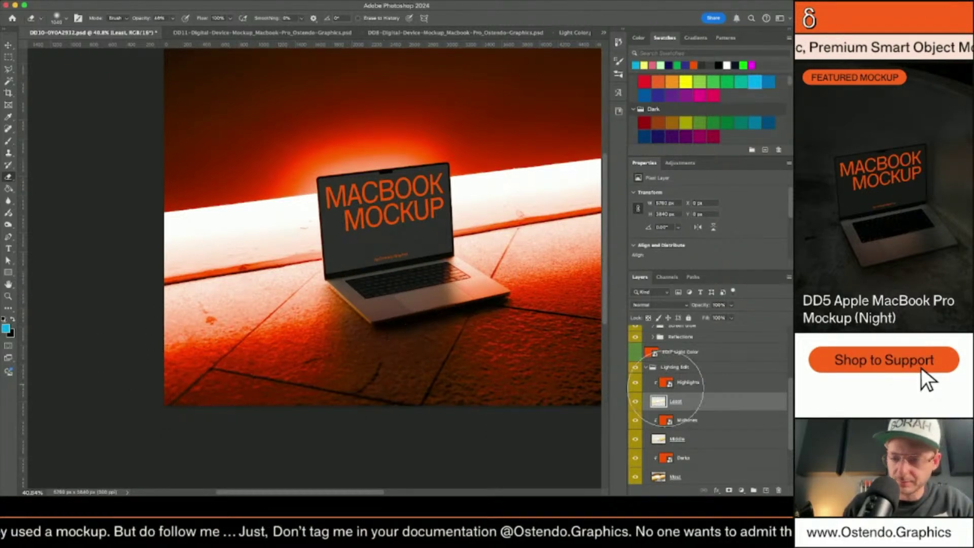
{"action": "left_click", "coordinate": [694, 440]}
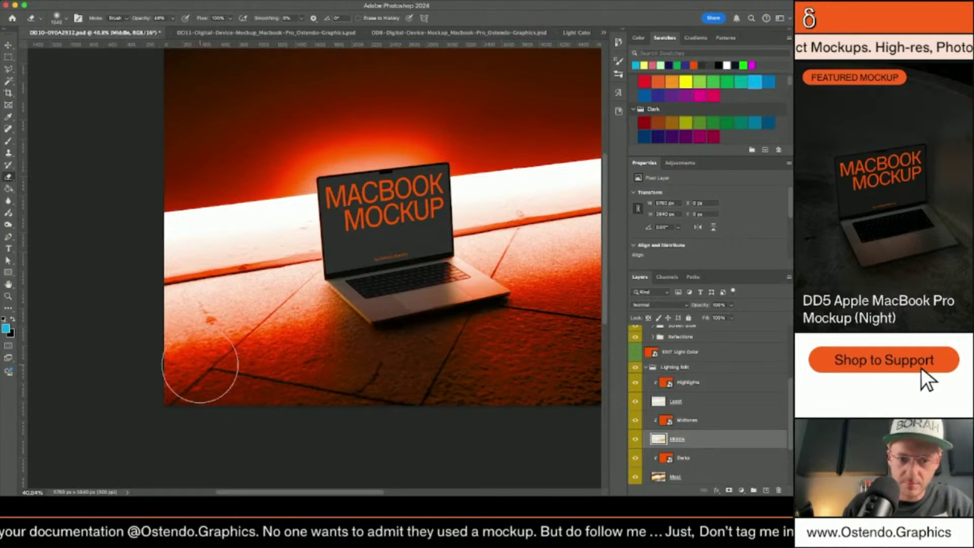
{"action": "left_click", "coordinate": [693, 403]}
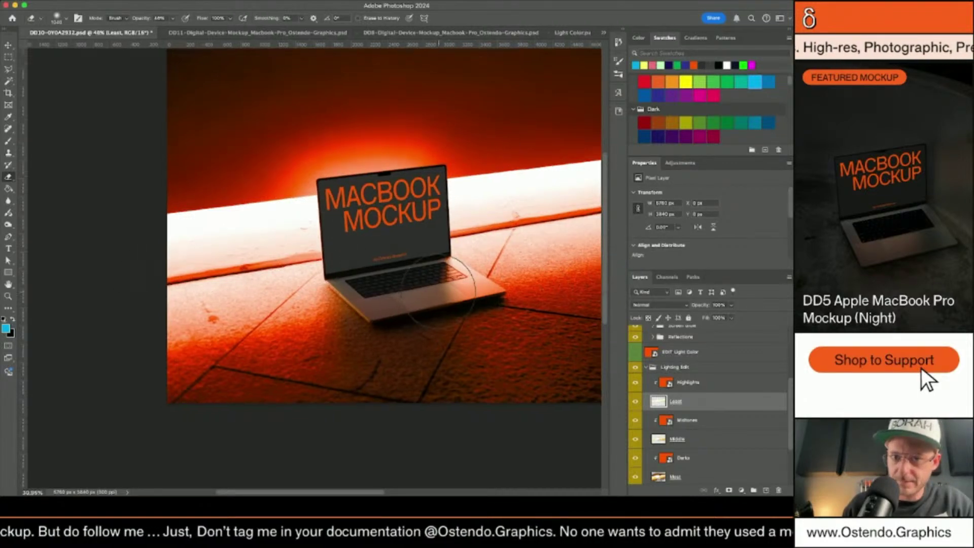
Save the mockup document, return to the Move tool and collapse the Lighting Edit group.
{"action": "scroll", "coordinate": [445, 228], "scroll_direction": "down", "scroll_amount": 3}
{"action": "scroll", "coordinate": [413, 189], "scroll_direction": "up", "scroll_amount": 4}
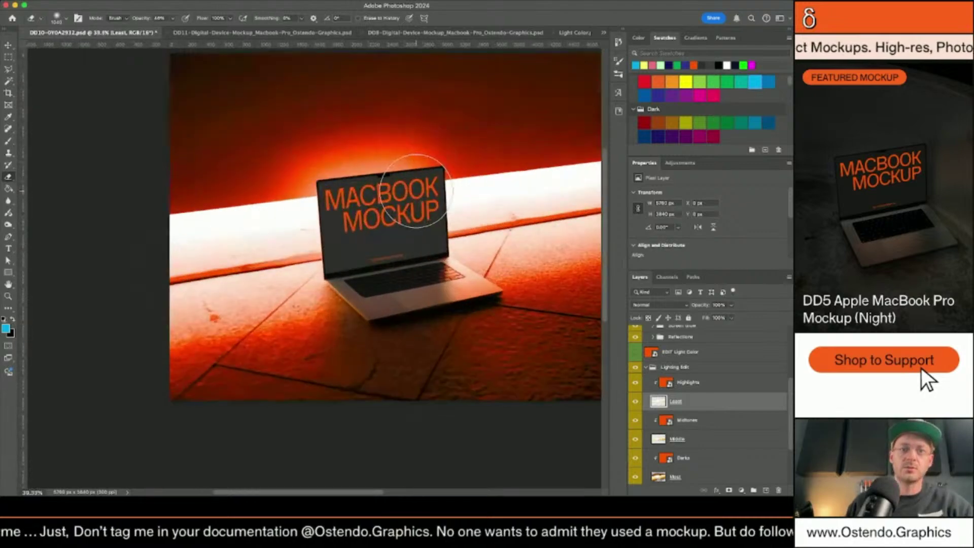
{"action": "key", "text": "super+s"}
{"action": "scroll", "coordinate": [421, 197], "scroll_direction": "right", "scroll_amount": 5}
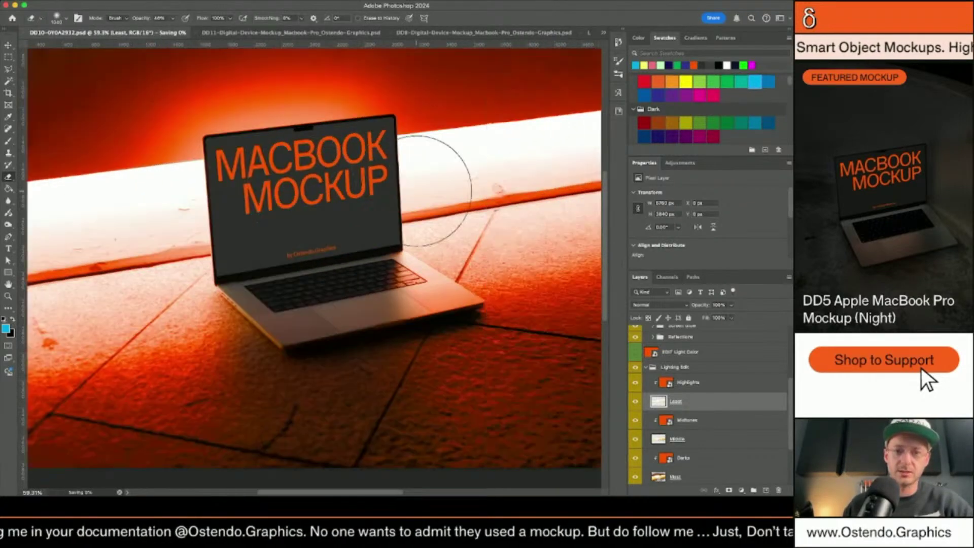
{"action": "key", "text": "v"}
{"action": "scroll", "coordinate": [422, 197], "scroll_direction": "down", "scroll_amount": 2}
{"action": "scroll", "coordinate": [421, 197], "scroll_direction": "down", "scroll_amount": 1}
{"action": "left_click", "coordinate": [643, 368]}
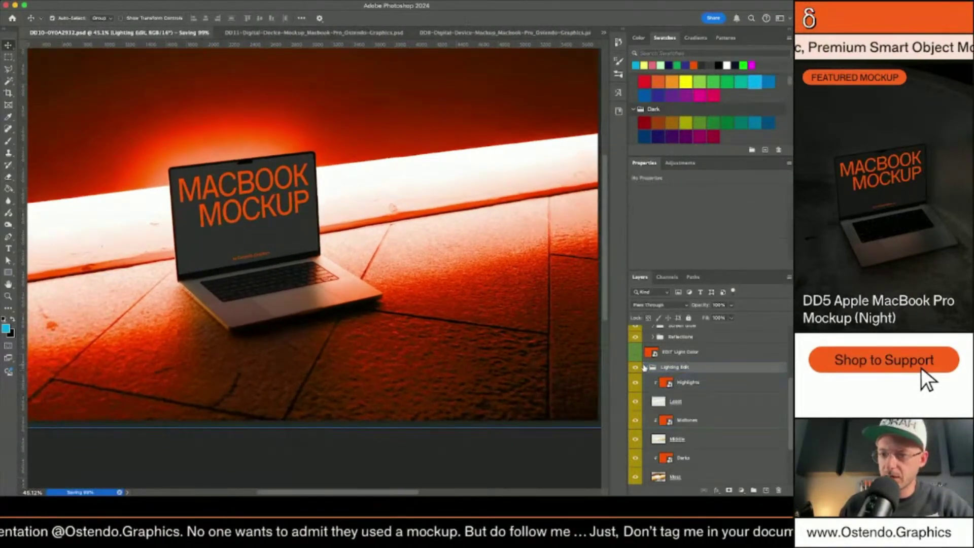
{"action": "left_click", "coordinate": [645, 367]}
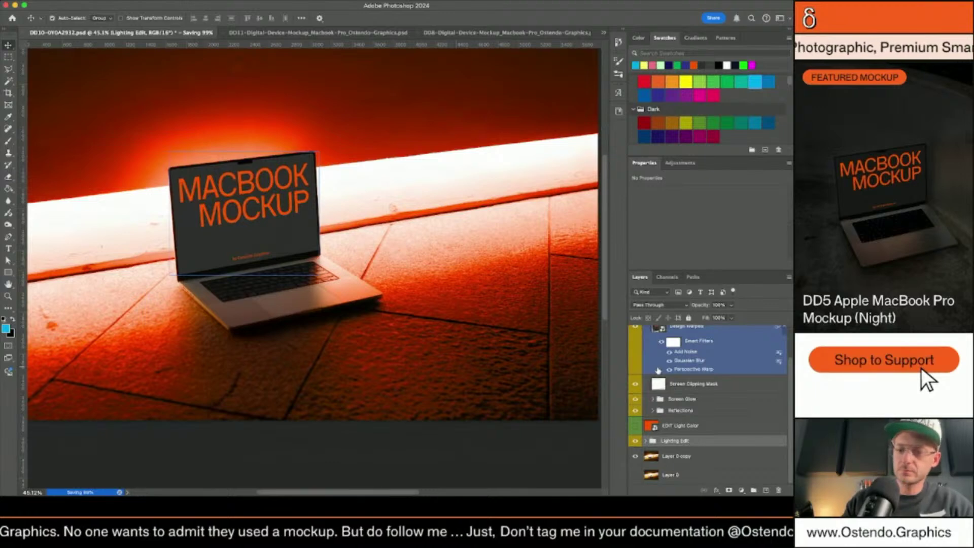